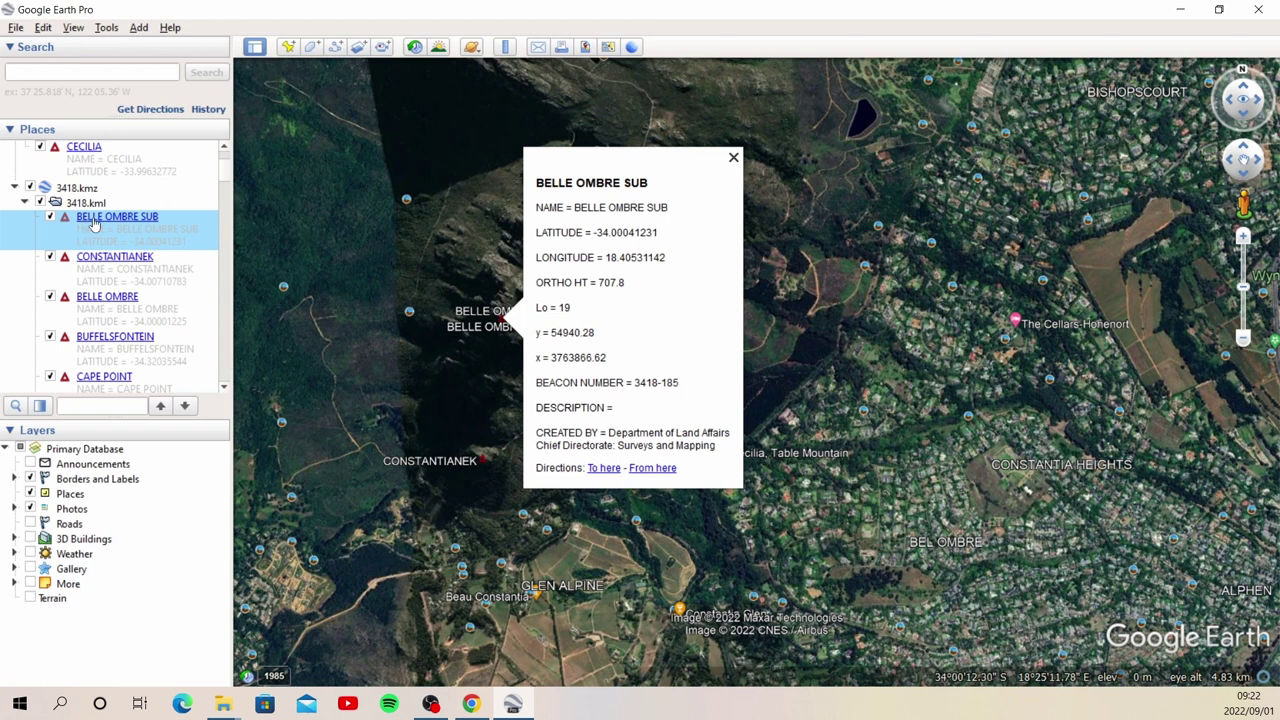
# Step: Move the BELLE OMBRE SUB, CONSTANTIANEK and BELLE OMBRE placemarks into the Trig beacons folder, collapse 3418.kmz and close the open balloon
pyautogui.moveTo(94, 224); pyautogui.dragTo(120, 160)
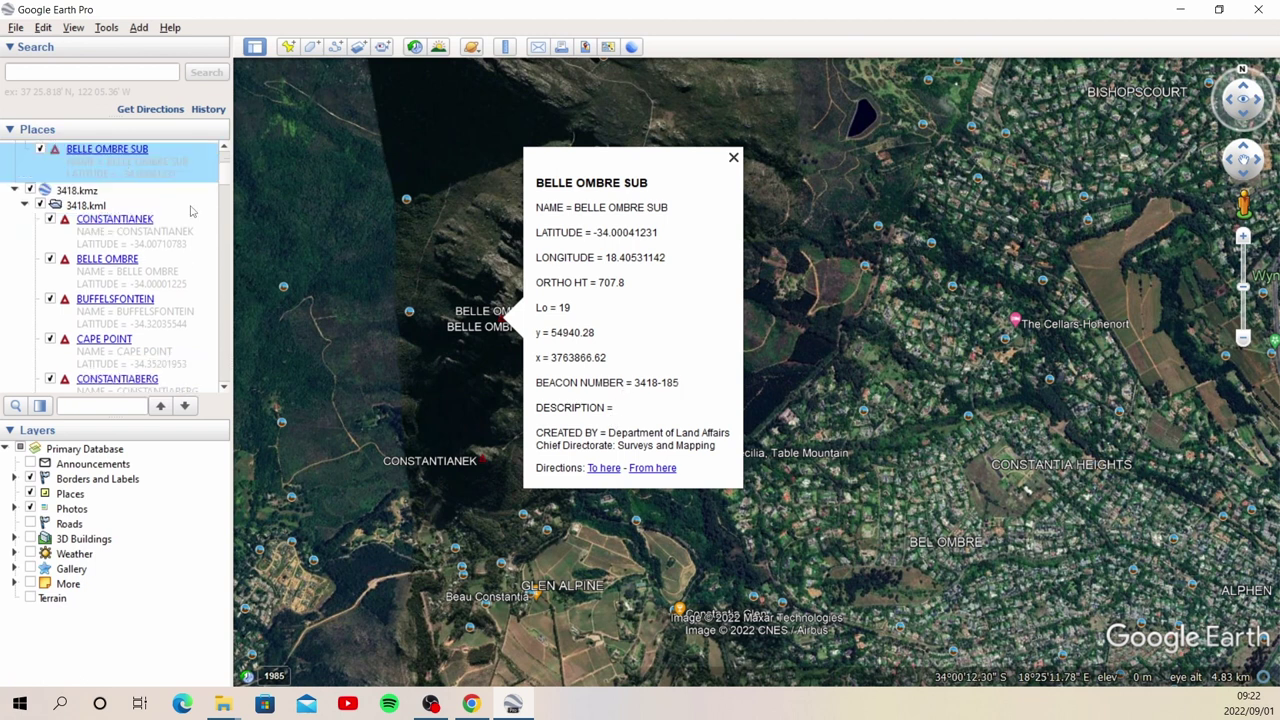
pyautogui.scroll(2, 226, 150)
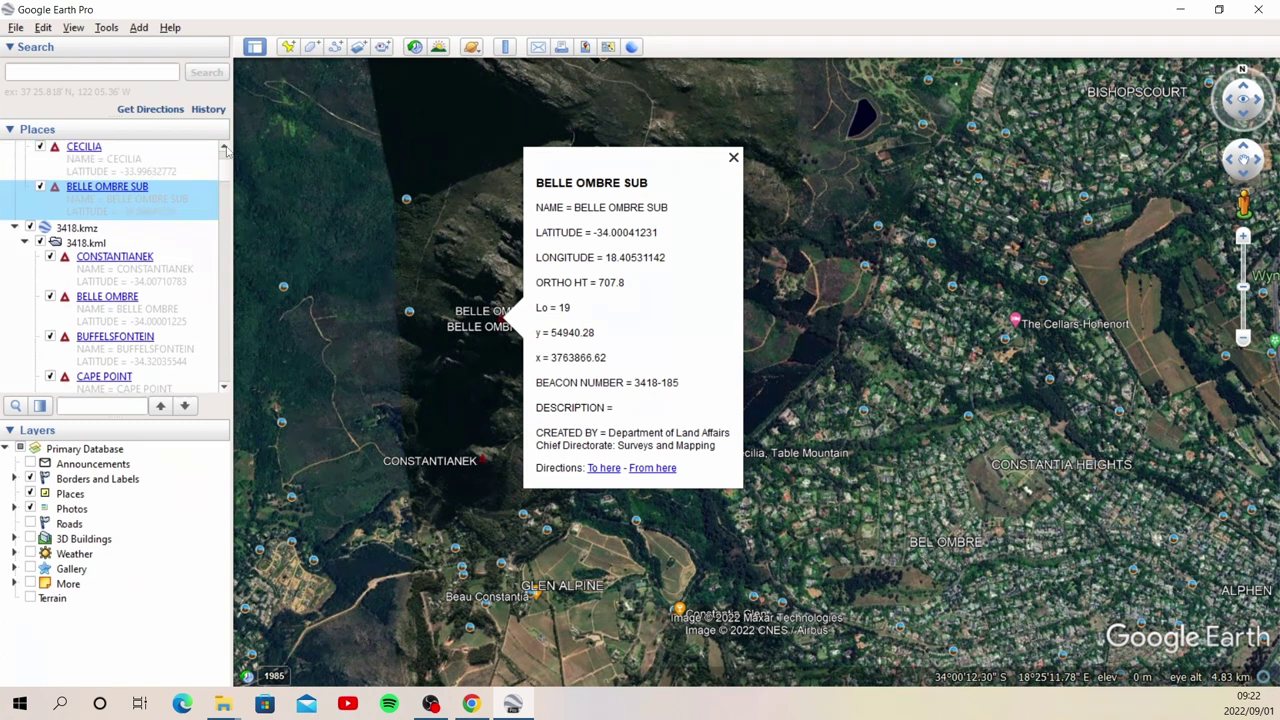
pyautogui.click(120, 300)
pyautogui.moveTo(120, 300); pyautogui.dragTo(62, 248)
pyautogui.moveTo(101, 316); pyautogui.dragTo(130, 256)
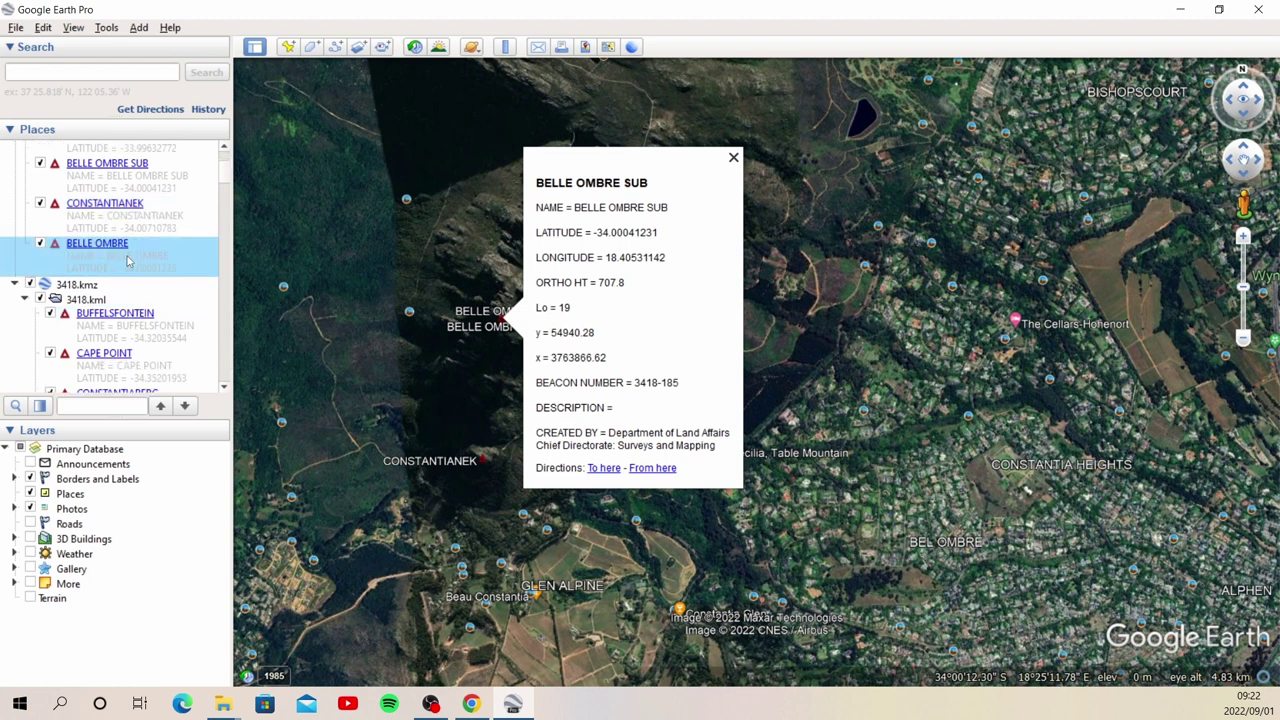
pyautogui.click(14, 284)
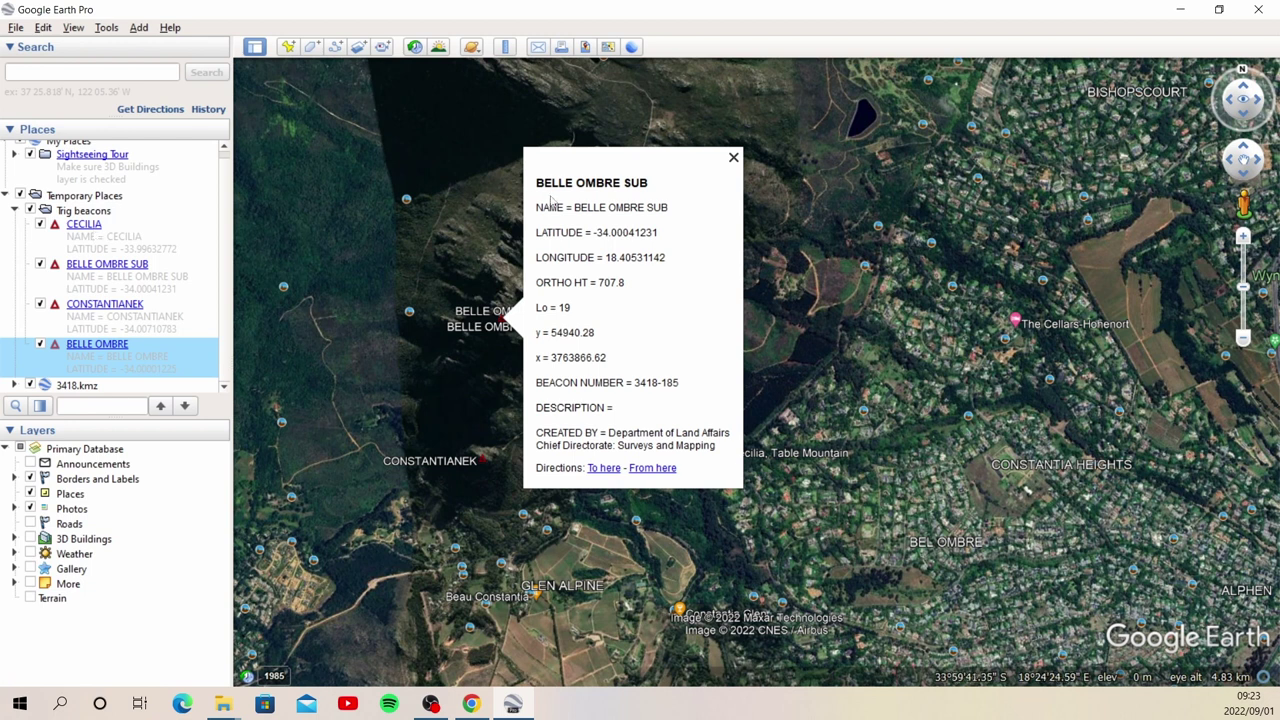
pyautogui.click(733, 157)
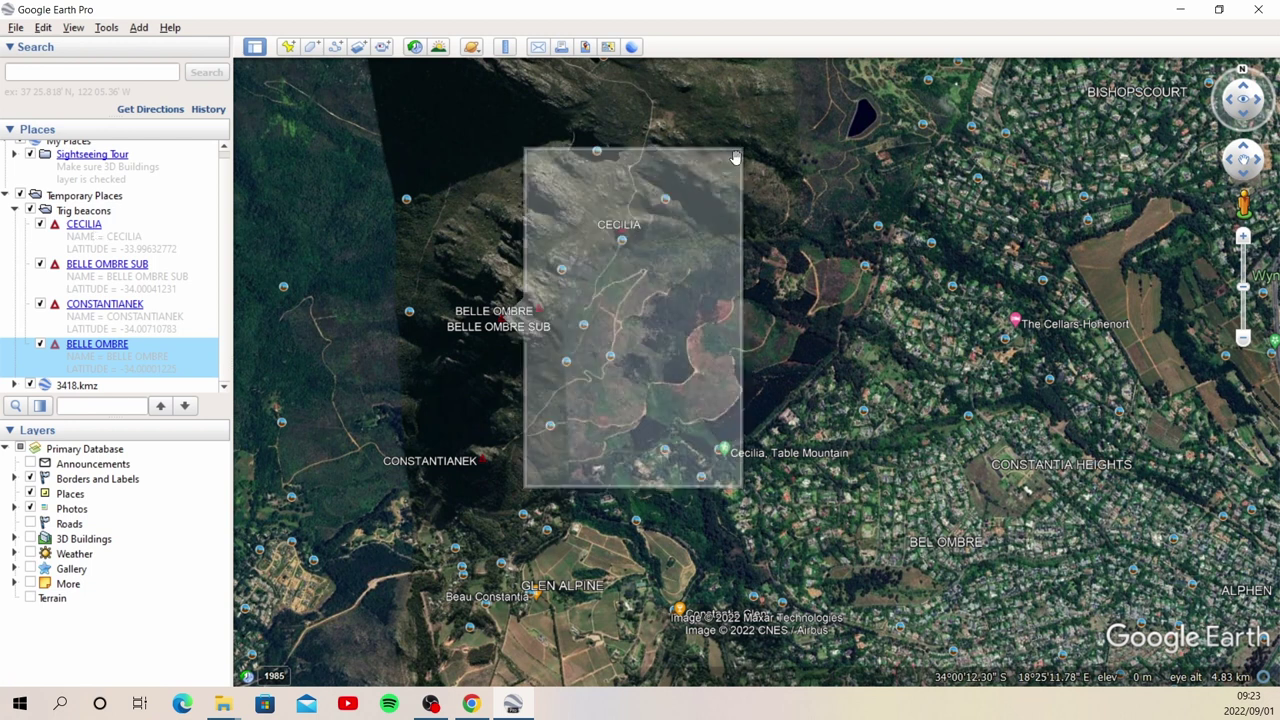
pyautogui.click(100, 213)
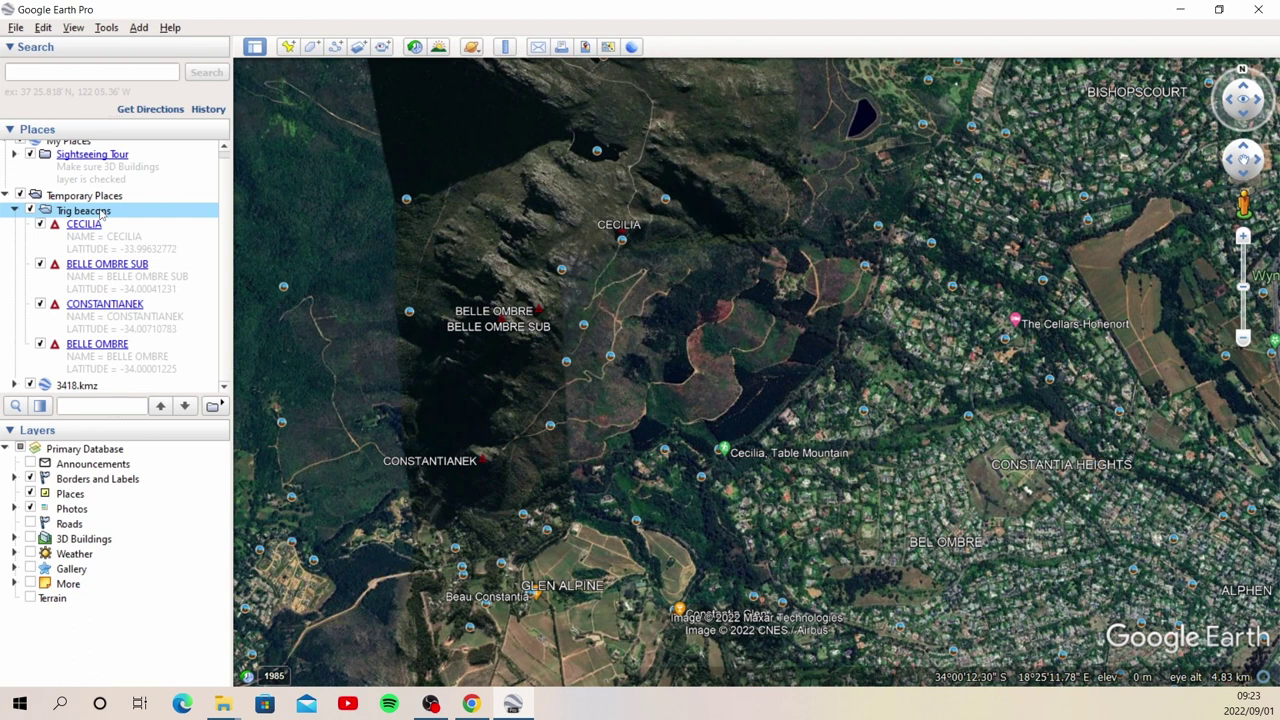
pyautogui.rightClick(101, 213)
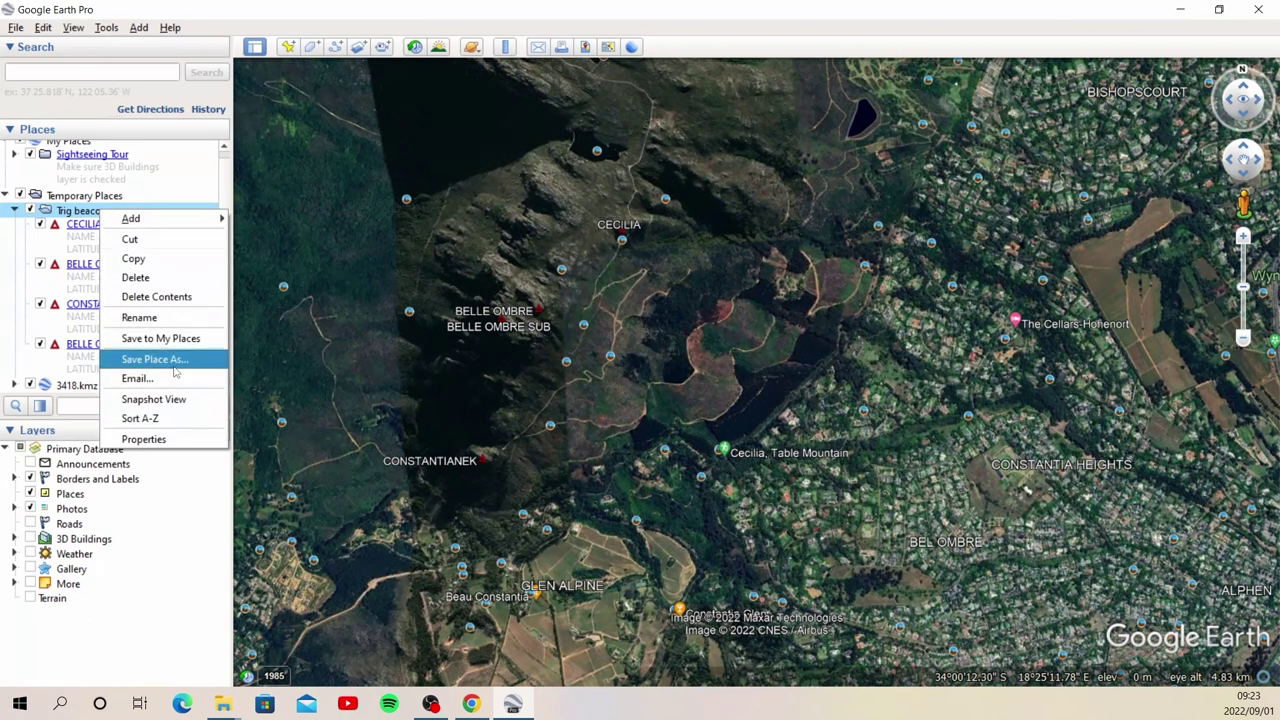
pyautogui.click(197, 99)
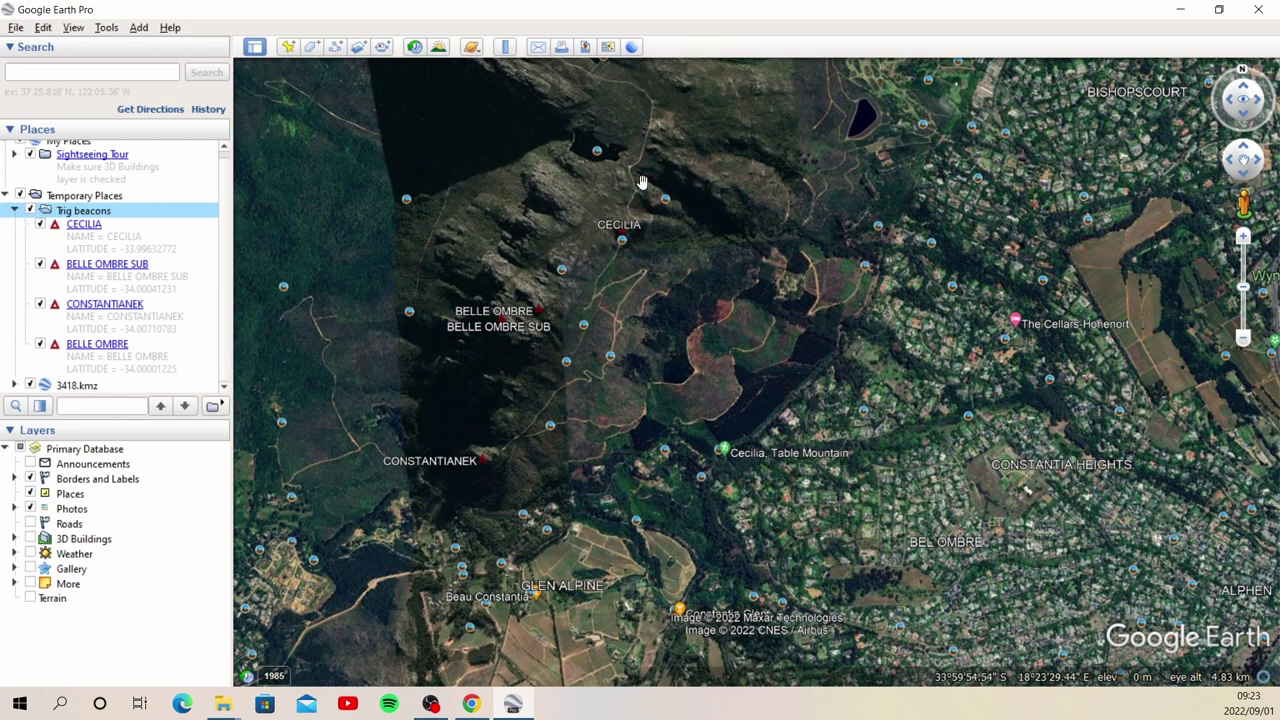
# Step: Minimize Google Earth Pro and create a new folder named Trig_Beacon on the desktop
pyautogui.click(1180, 12)
pyautogui.rightClick(409, 298)
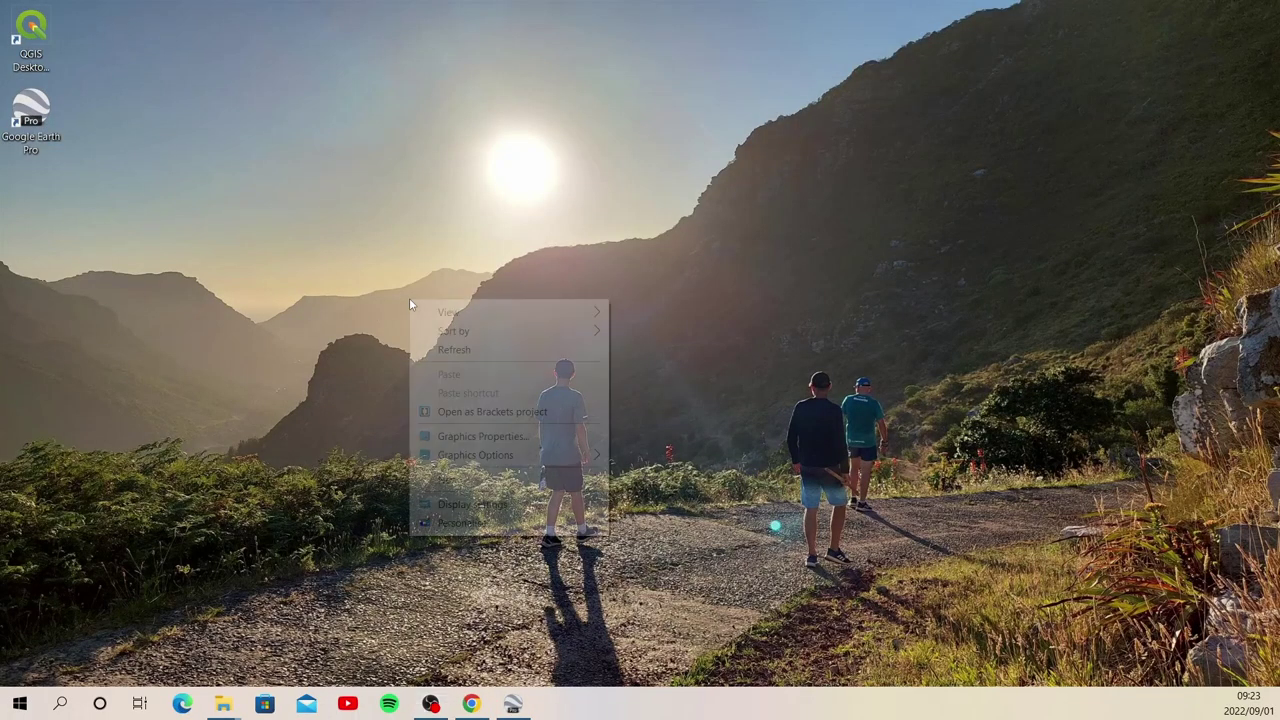
pyautogui.moveTo(529, 481)
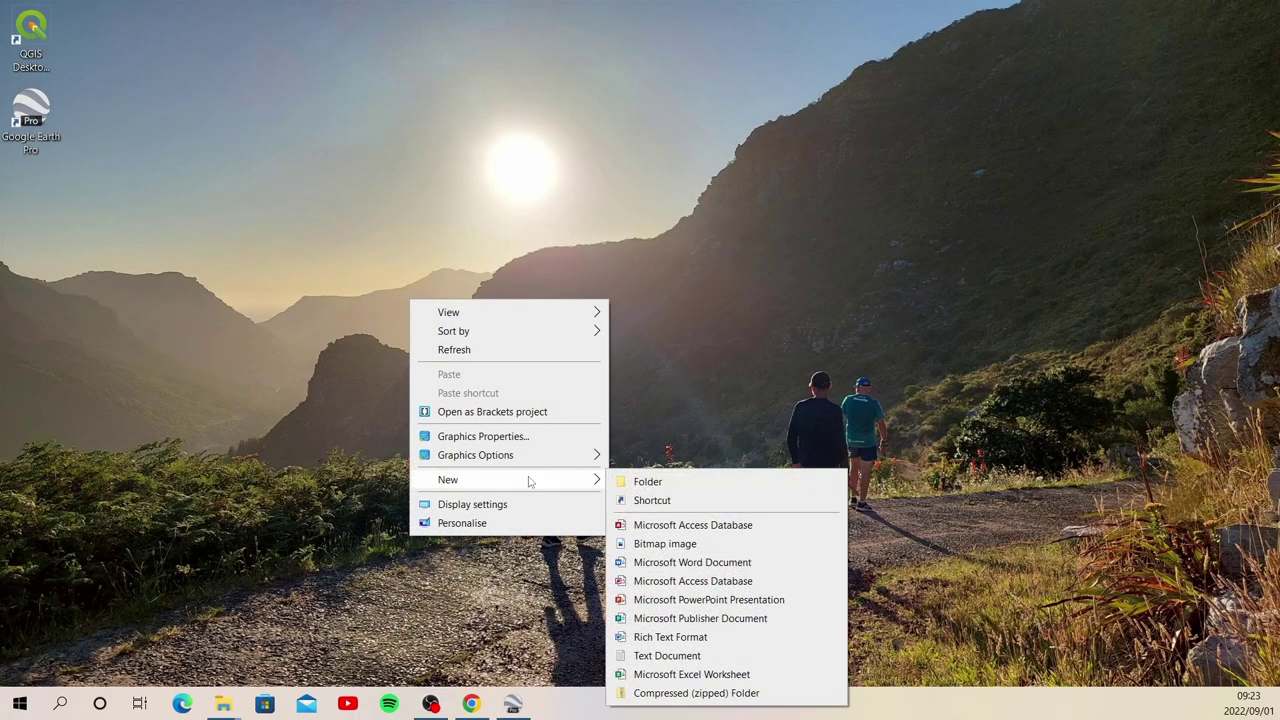
pyautogui.click(719, 490)
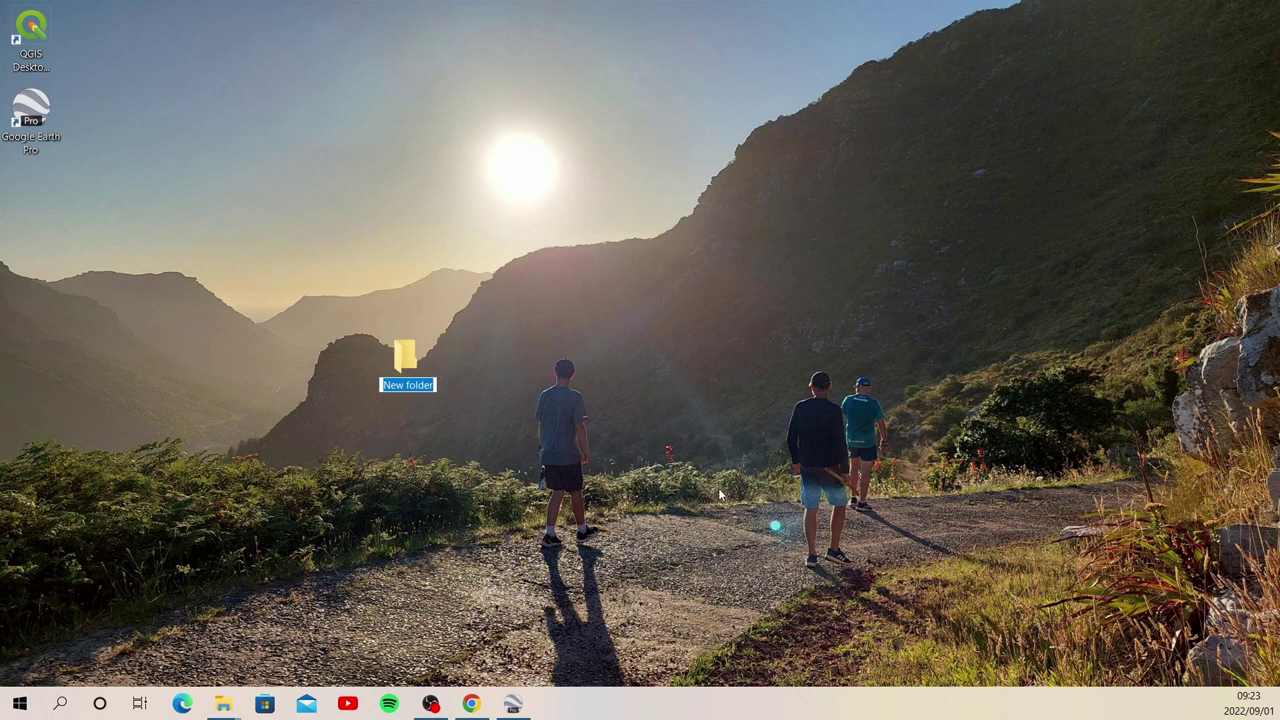
pyautogui.write('Trig')
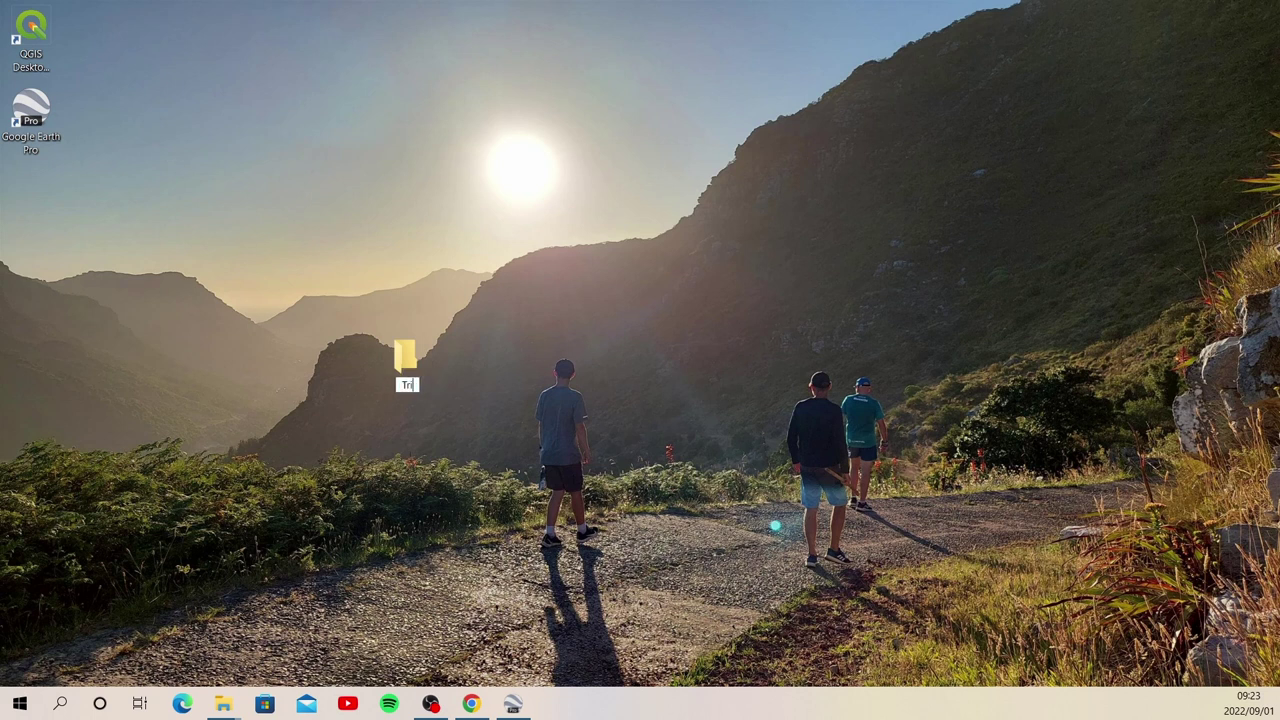
pyautogui.write('_Beacon')
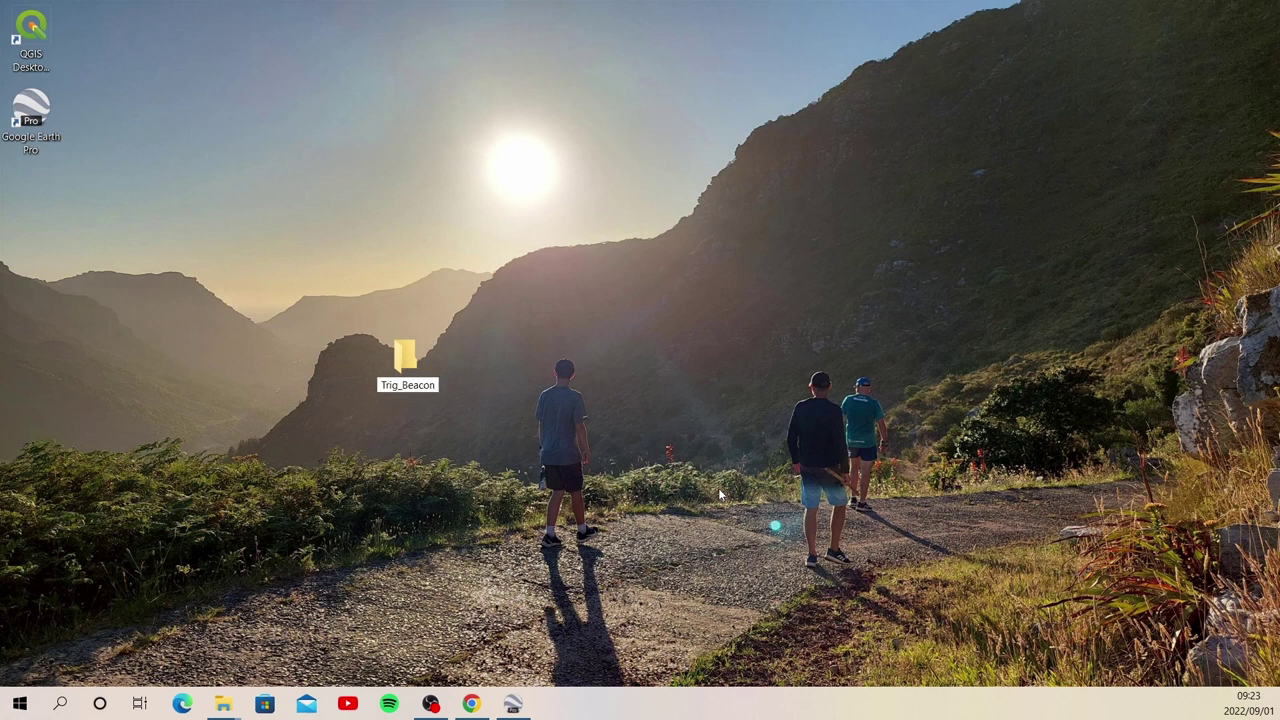
pyautogui.press('Return')
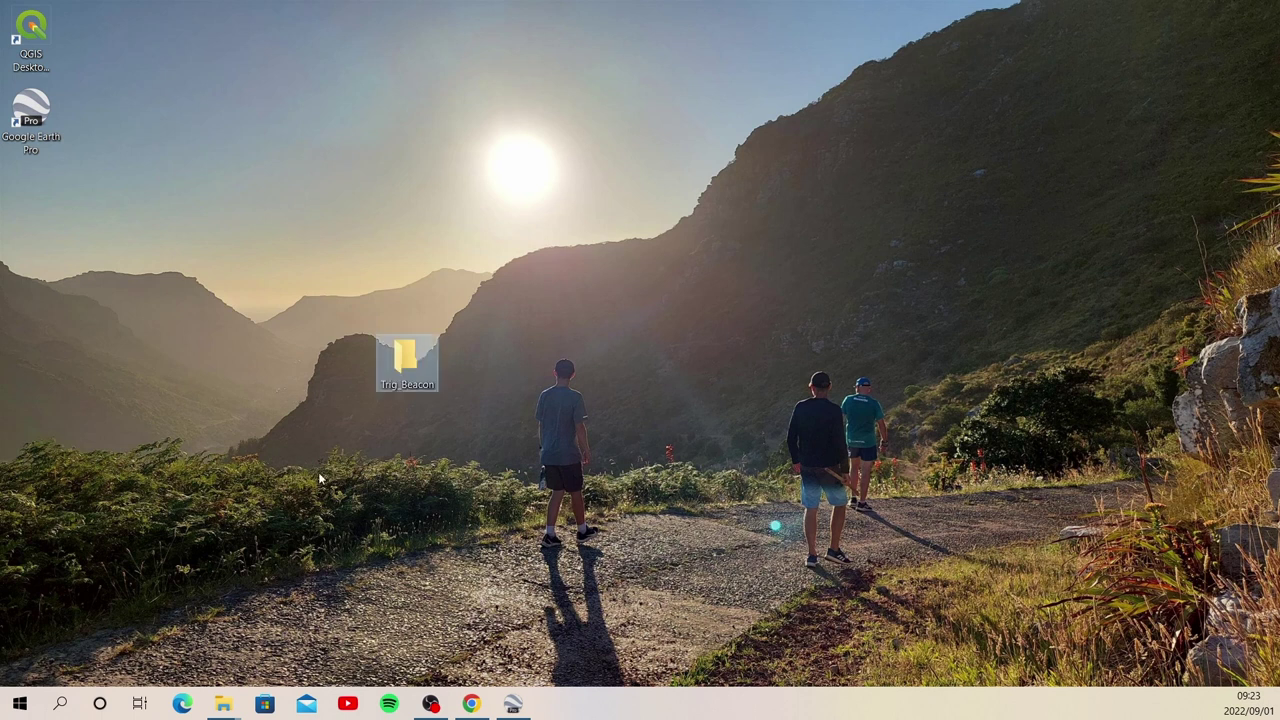
# Step: Open the Trig_Beacon folder and create a subfolder named data in it
pyautogui.doubleClick(406, 372)
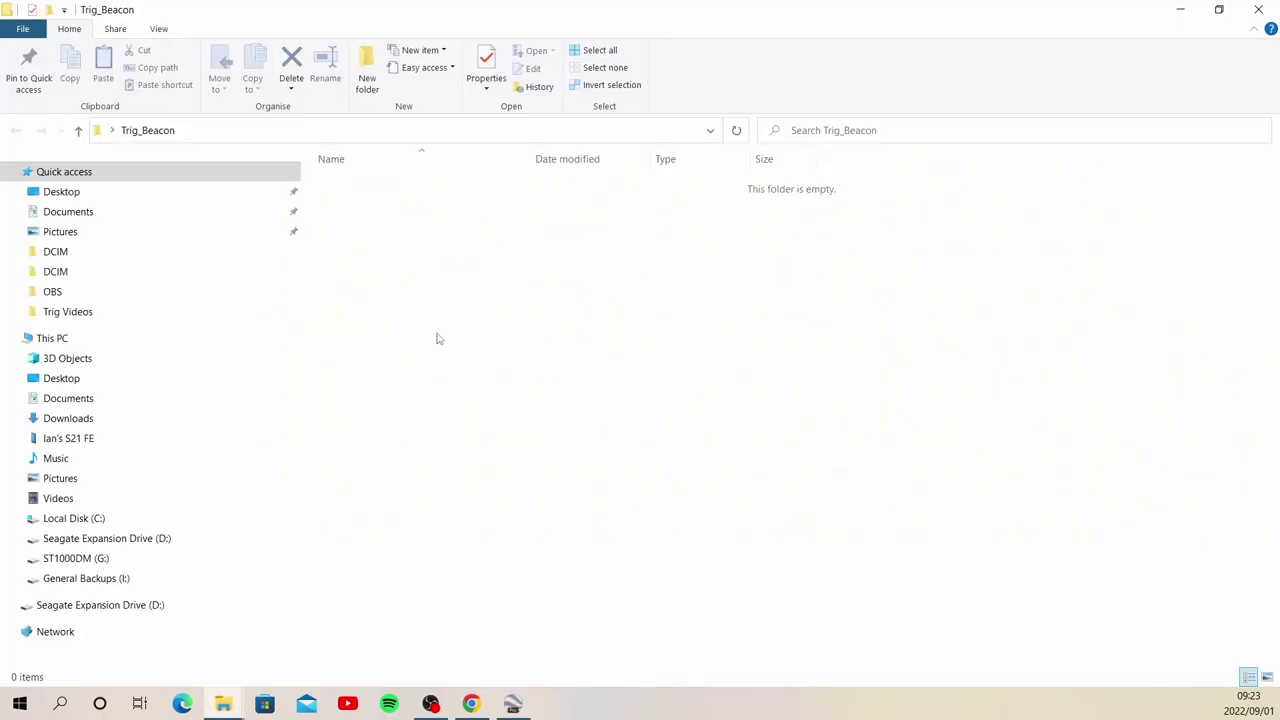
pyautogui.rightClick(468, 325)
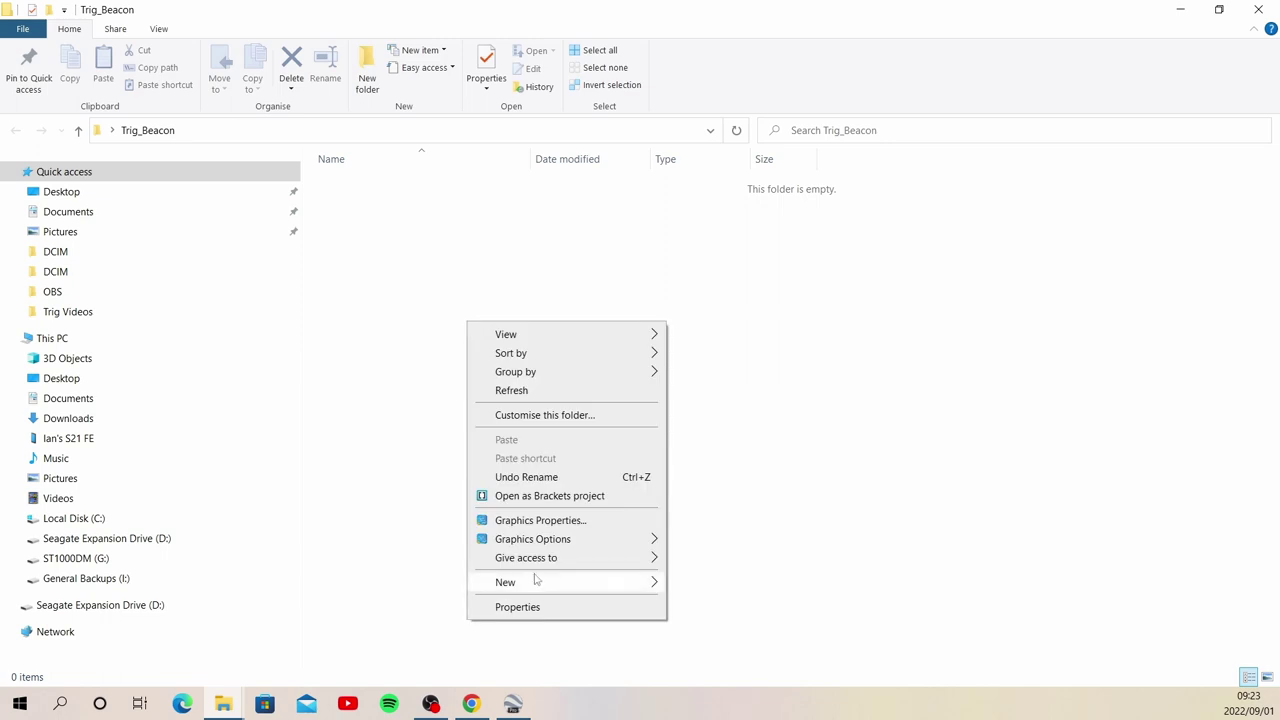
pyautogui.moveTo(575, 584)
pyautogui.click(705, 369)
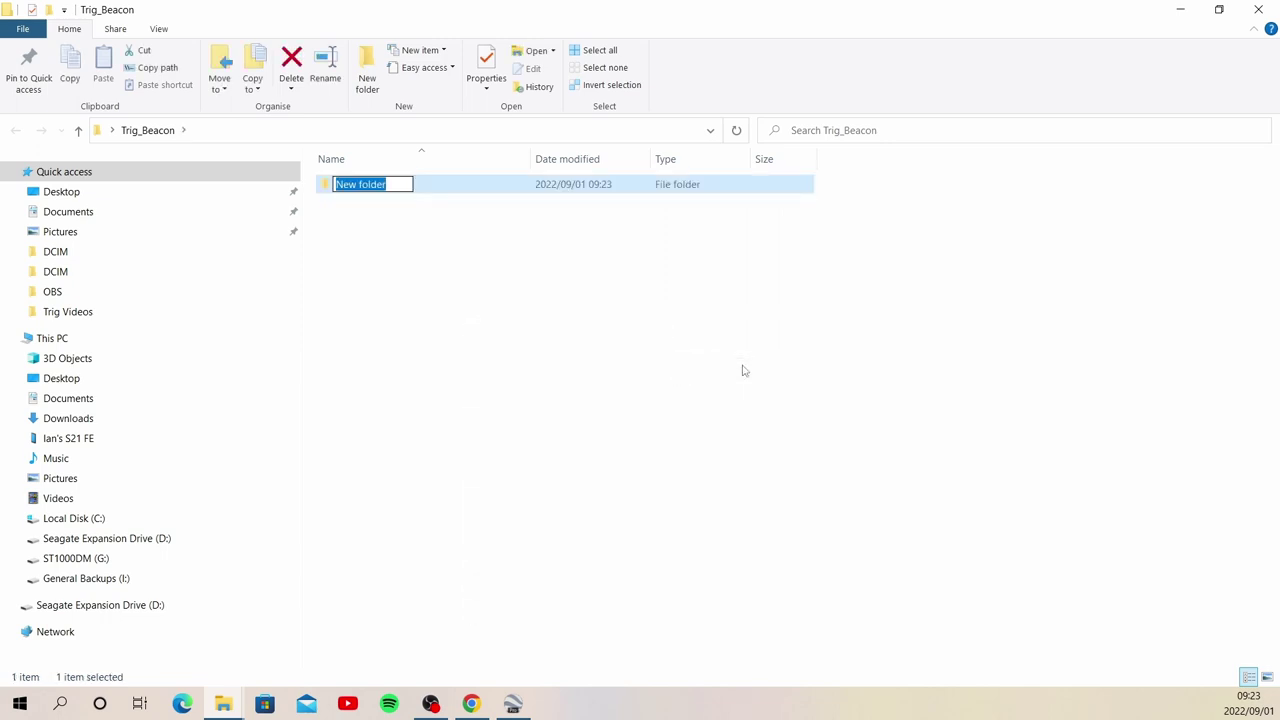
pyautogui.write('data')
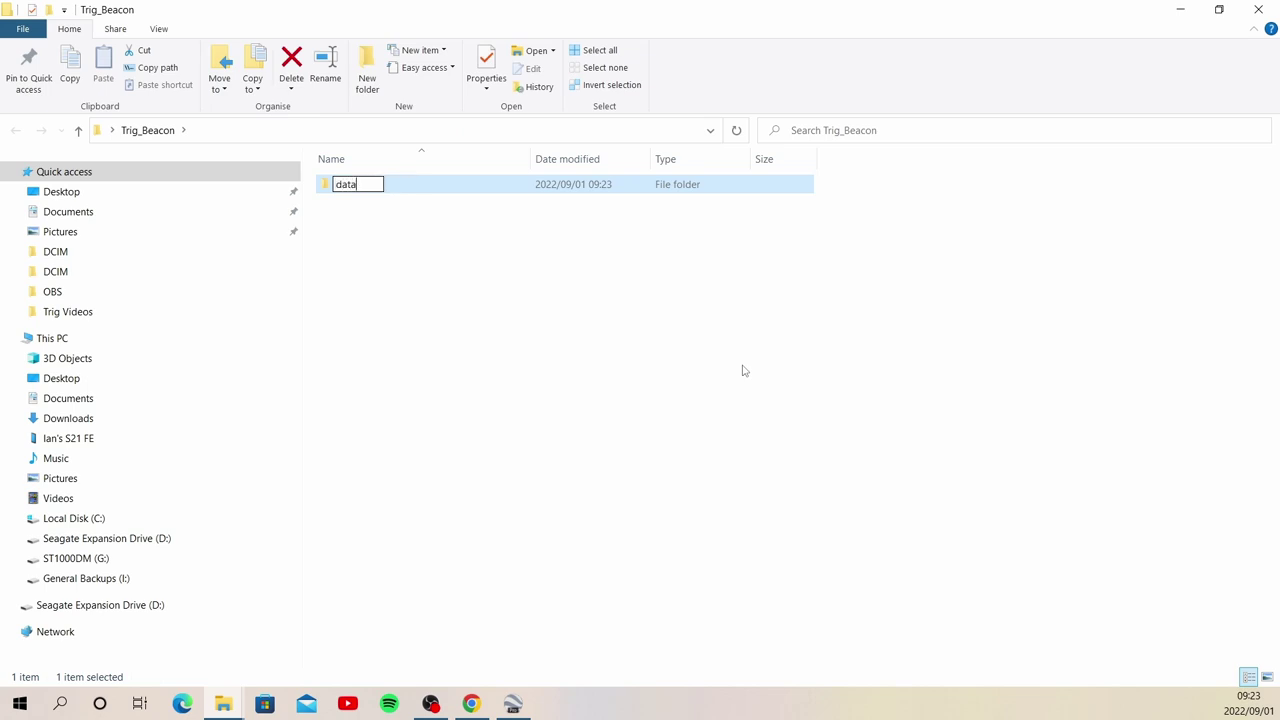
pyautogui.press('Return')
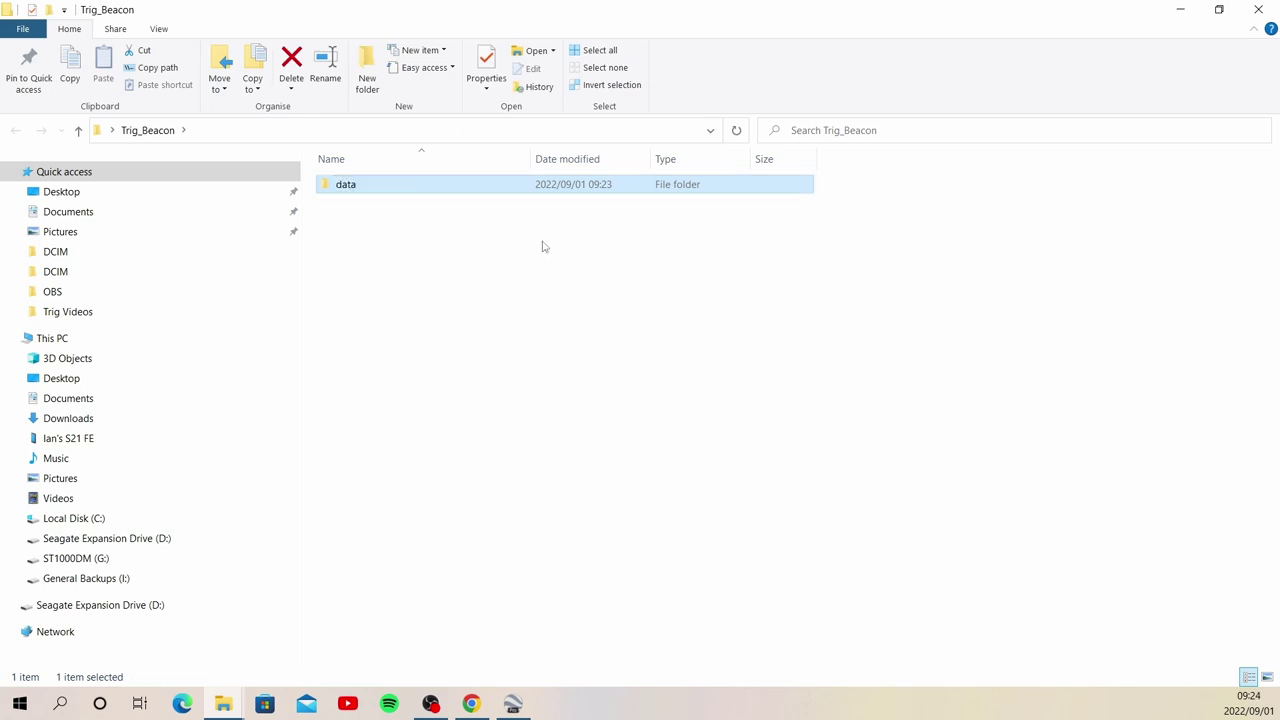
# Step: Open the data folder and create a subfolder named kml in it
pyautogui.doubleClick(376, 184)
pyautogui.rightClick(404, 312)
pyautogui.moveTo(529, 577)
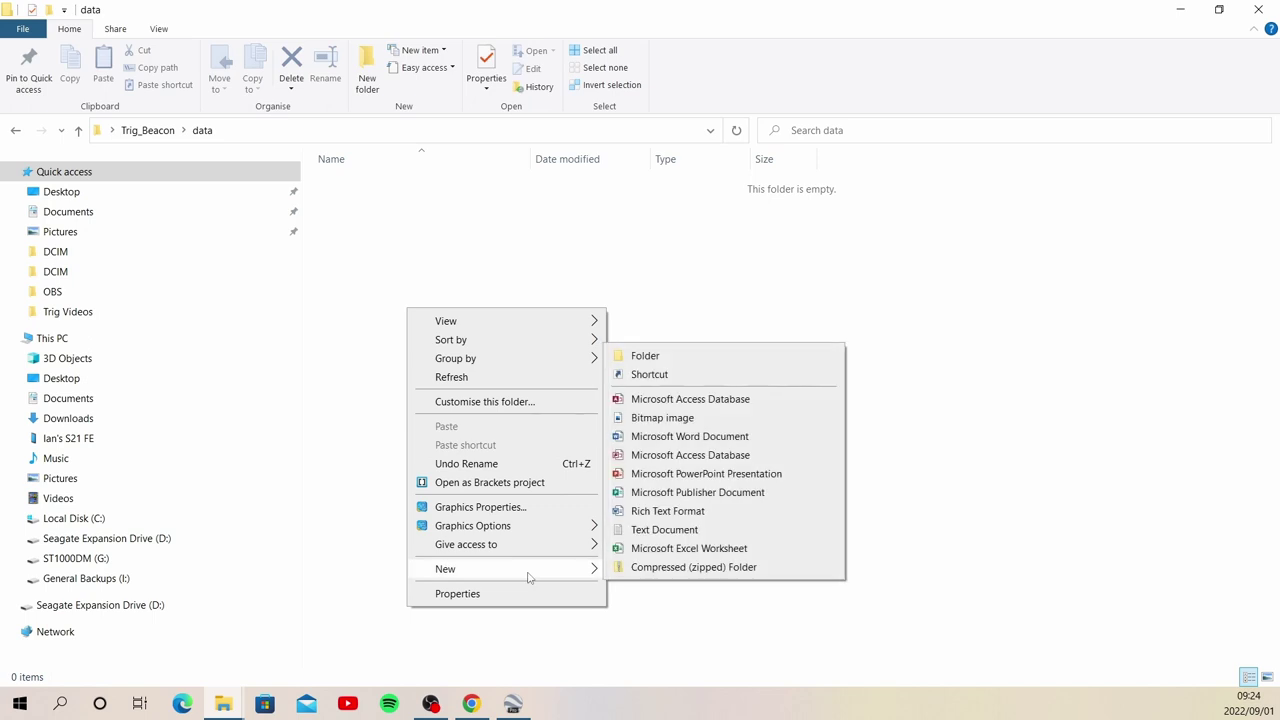
pyautogui.click(698, 358)
pyautogui.write('kmol')
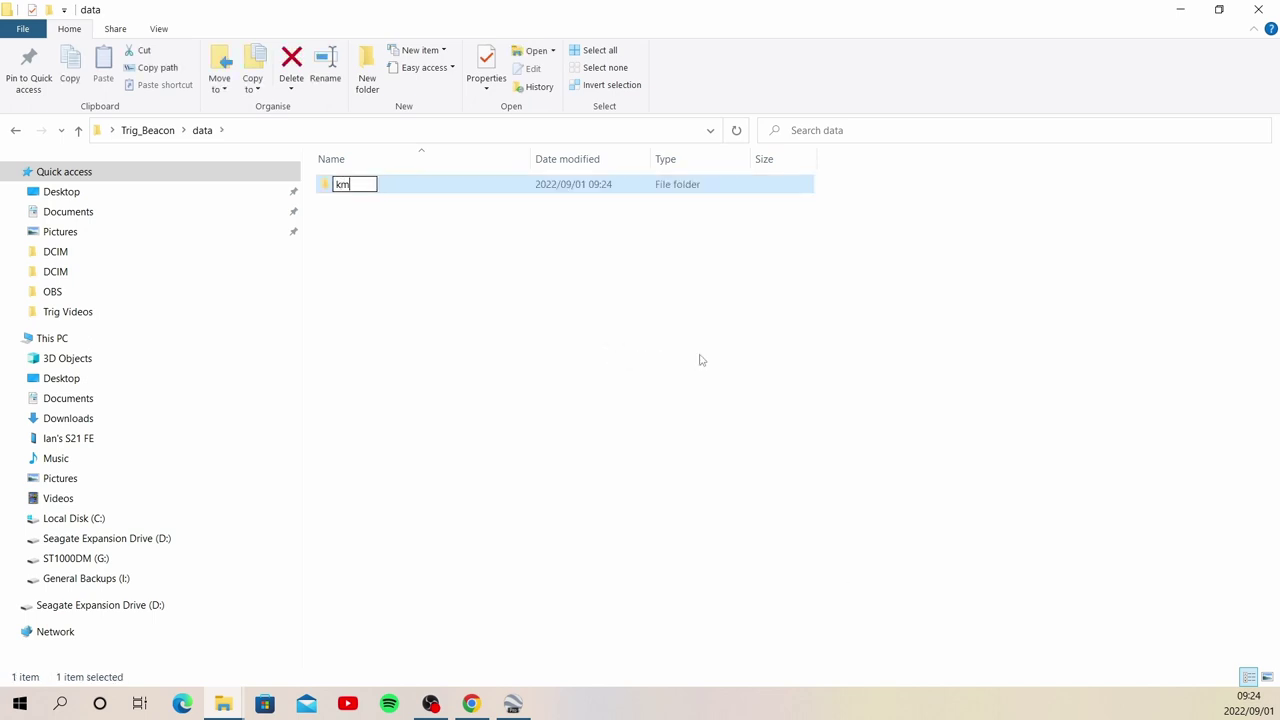
pyautogui.press('BackSpace')
pyautogui.write('l')
pyautogui.press('Return')
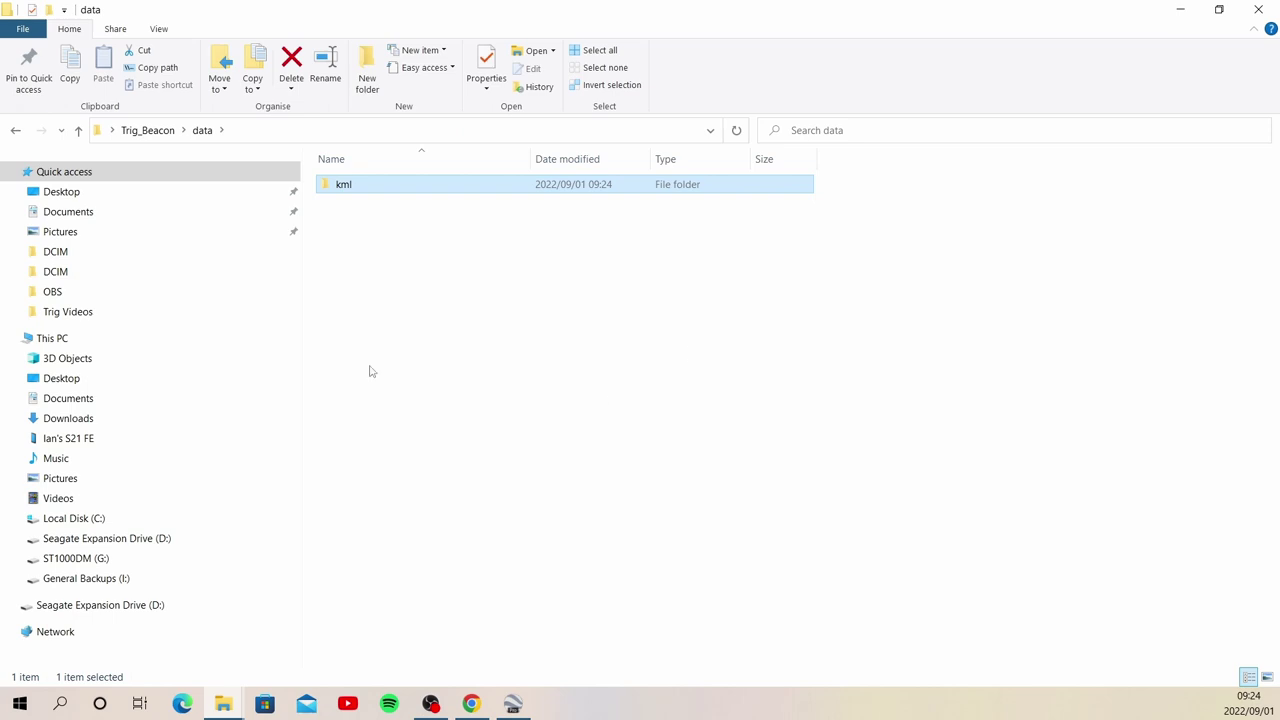
# Step: Return to the Trig_Beacon folder and create a subfolder named project beside data
pyautogui.click(152, 131)
pyautogui.rightClick(381, 322)
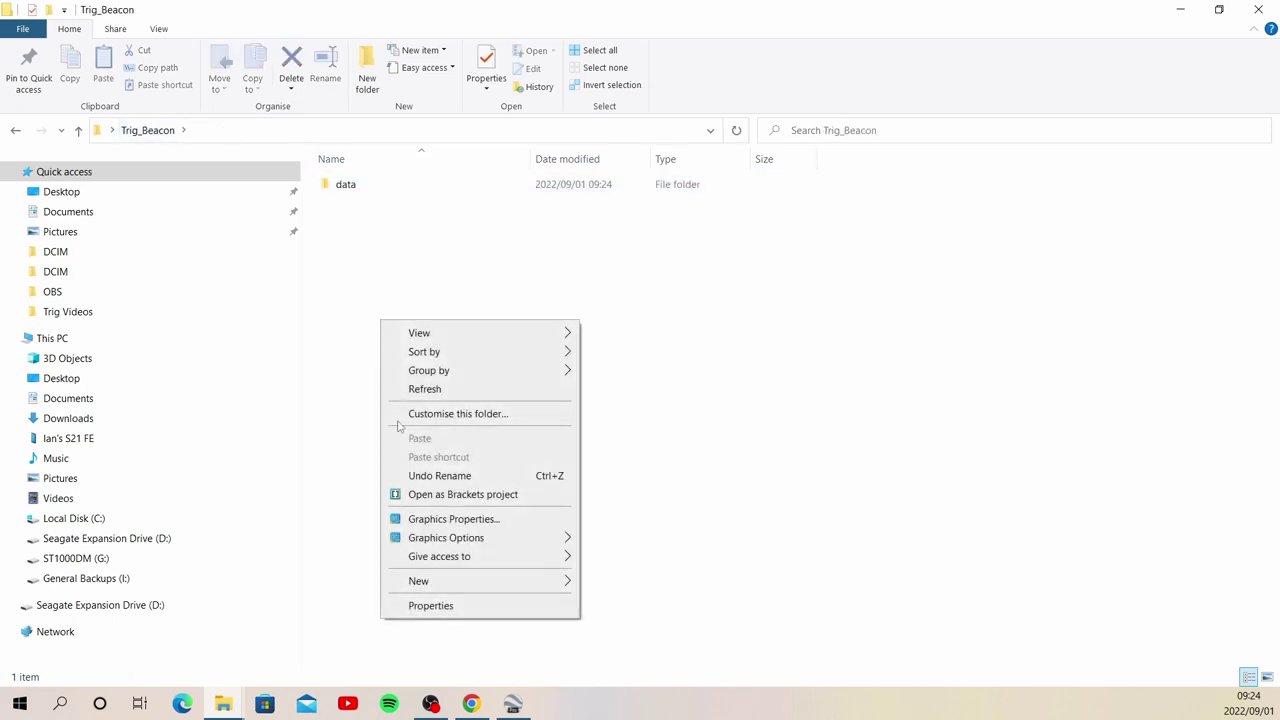
pyautogui.moveTo(501, 581)
pyautogui.click(659, 371)
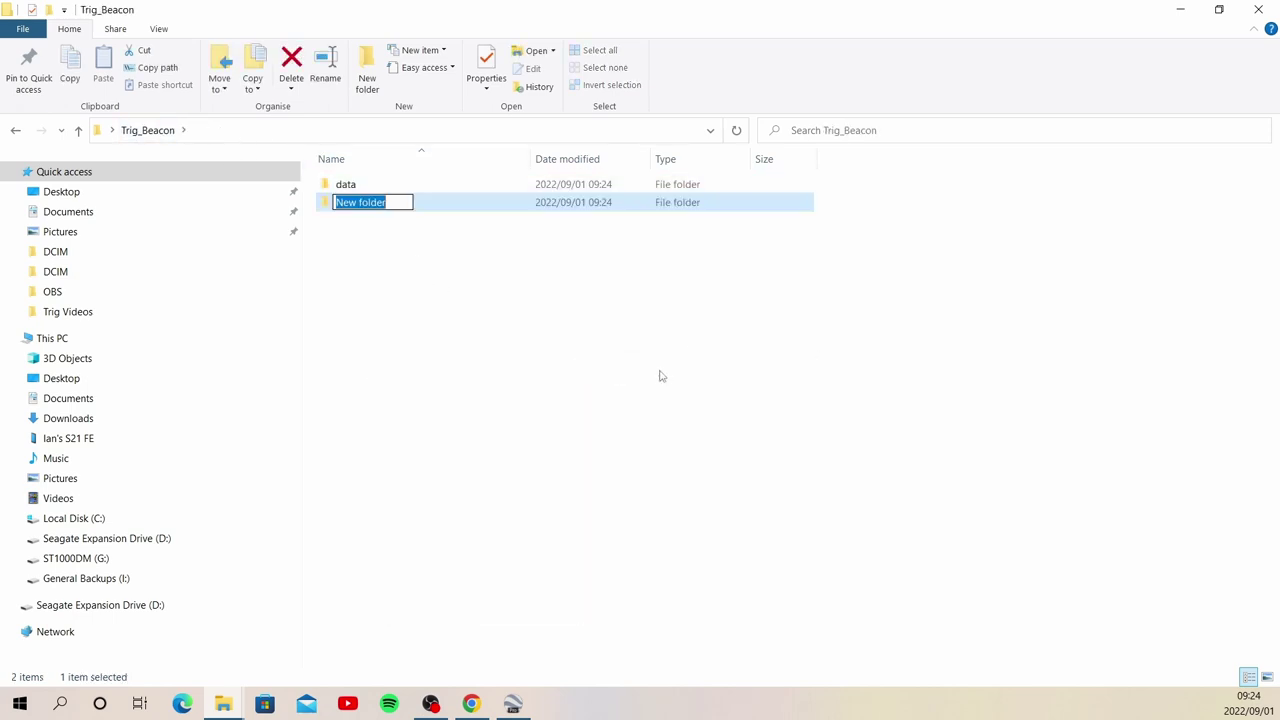
pyautogui.write('project')
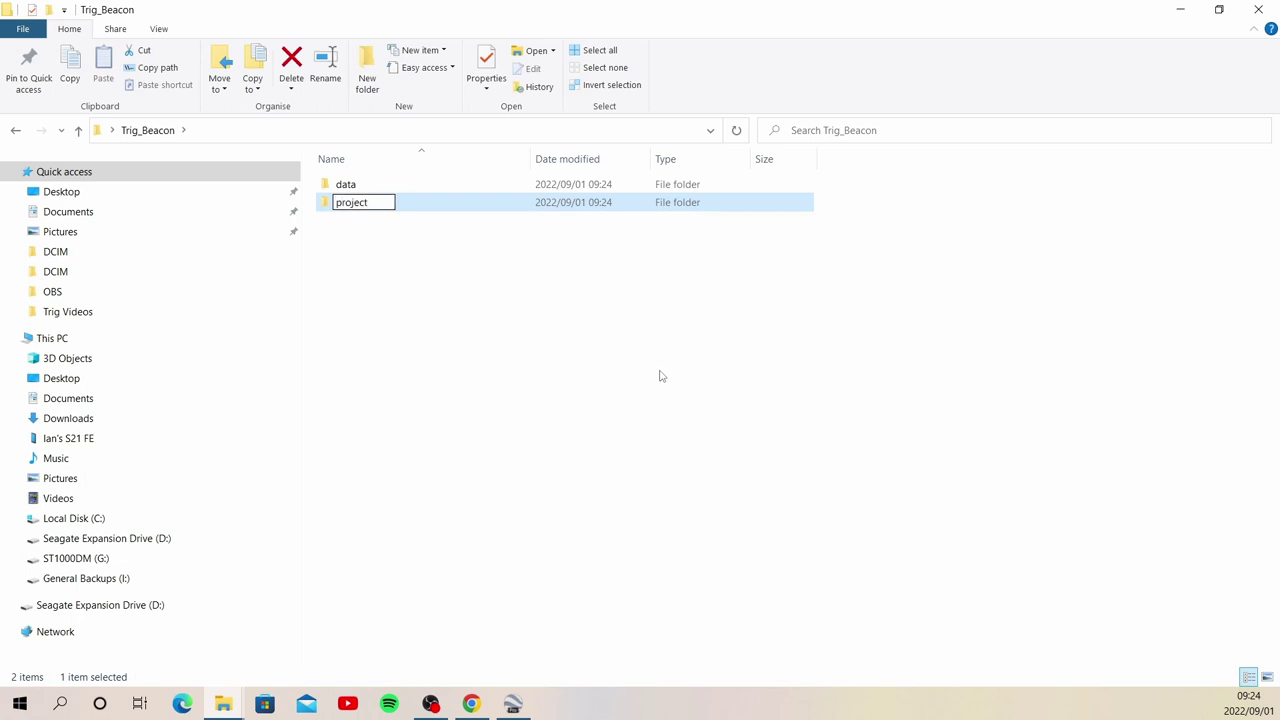
pyautogui.press('Return')
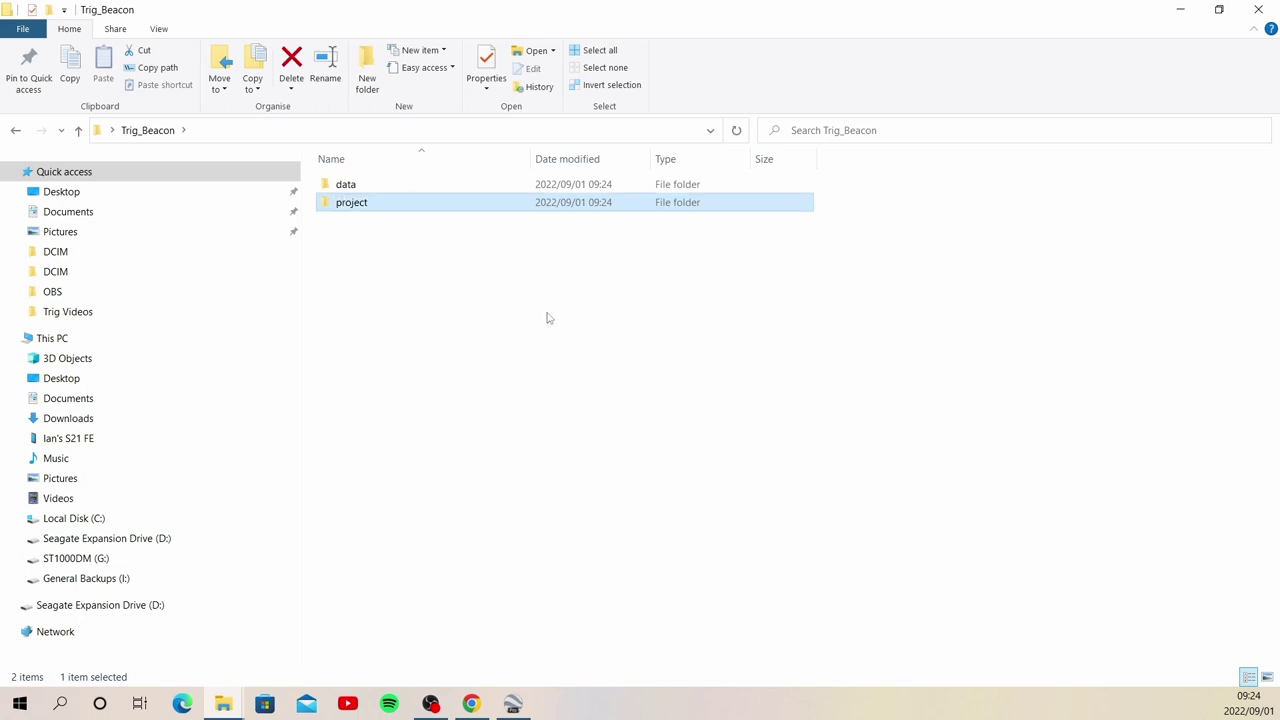
# Step: Create another subfolder named export inside Trig_Beacon
pyautogui.rightClick(440, 334)
pyautogui.moveTo(536, 598)
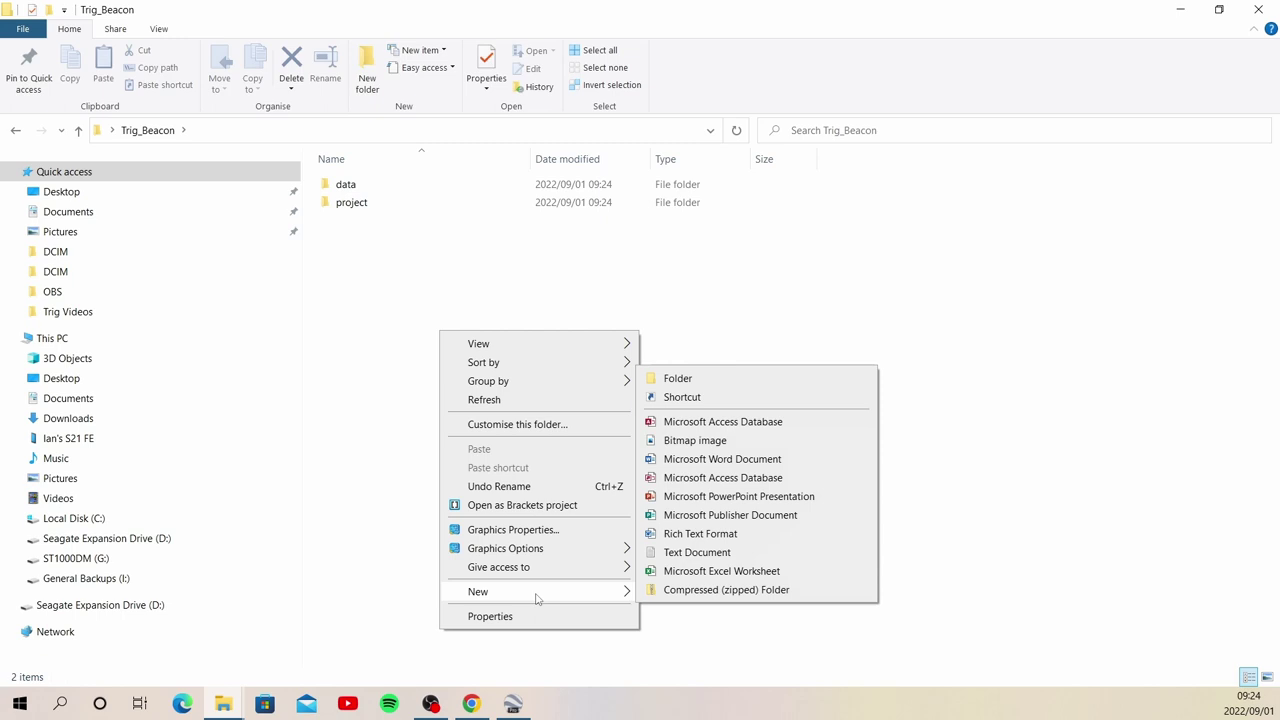
pyautogui.click(749, 380)
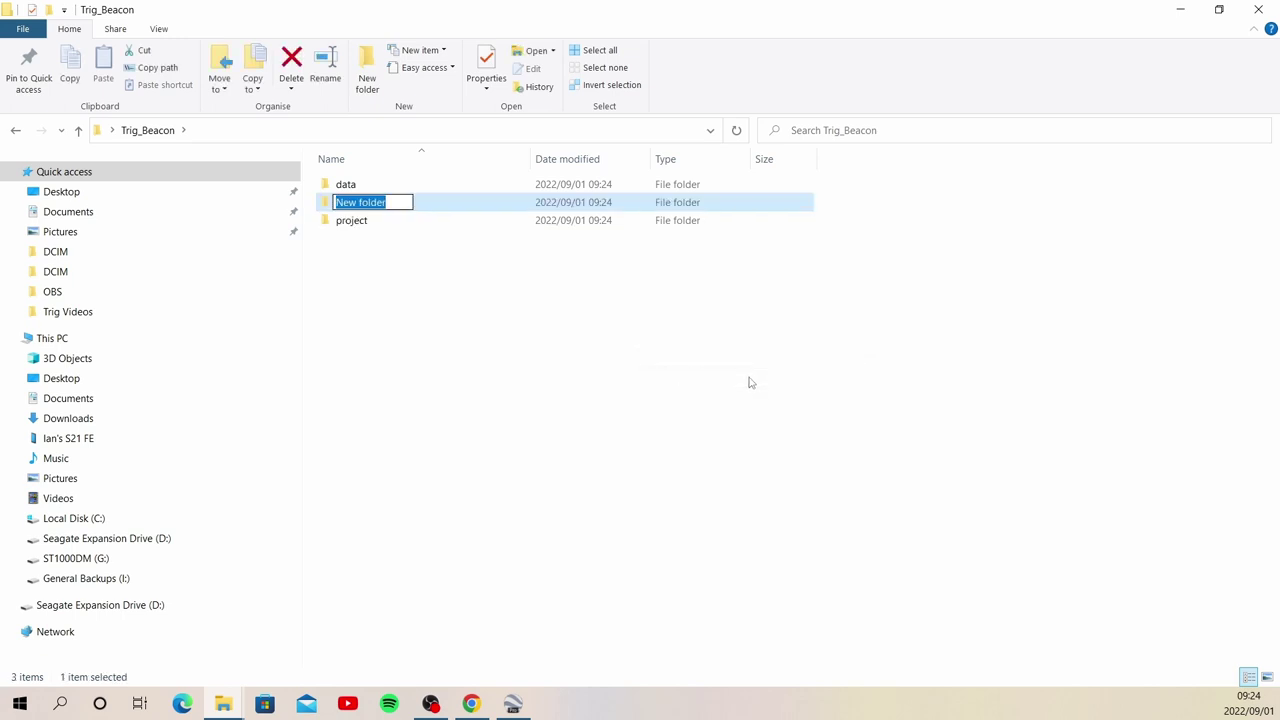
pyautogui.write('e')
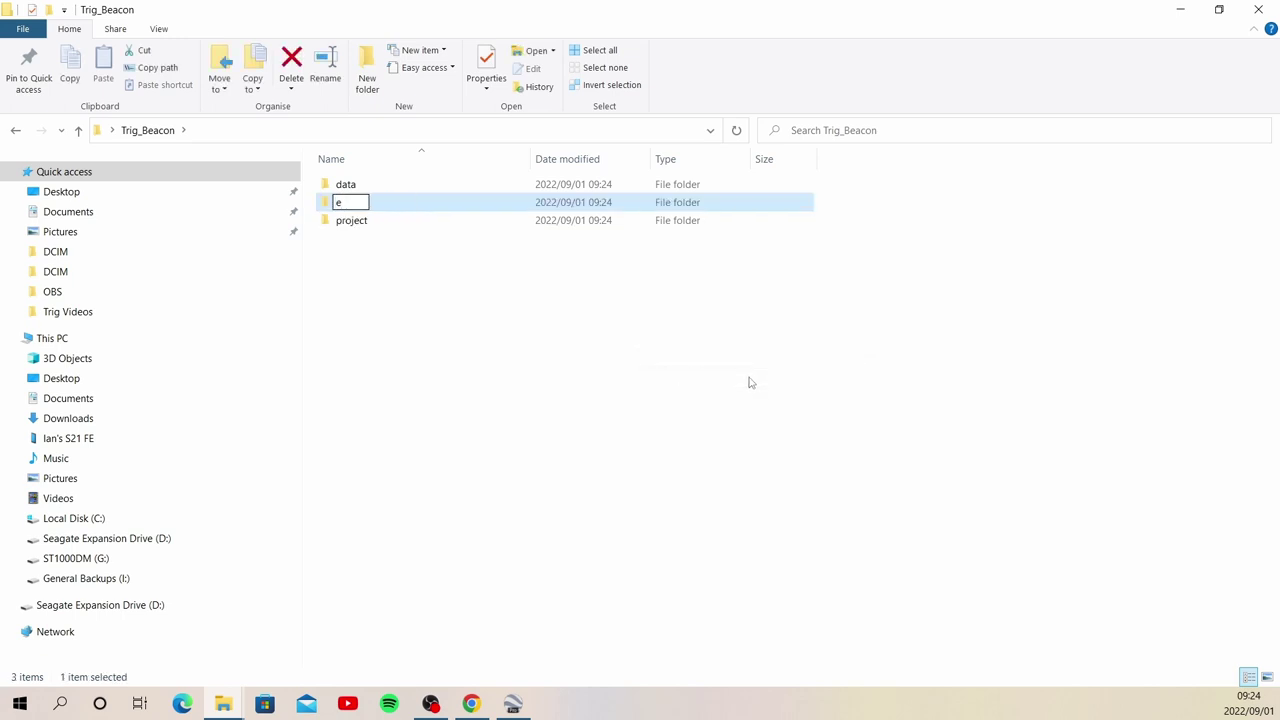
pyautogui.write('xport')
pyautogui.press('Return')
# Step: Create a fourth subfolder named upload inside Trig_Beacon
pyautogui.rightClick(440, 312)
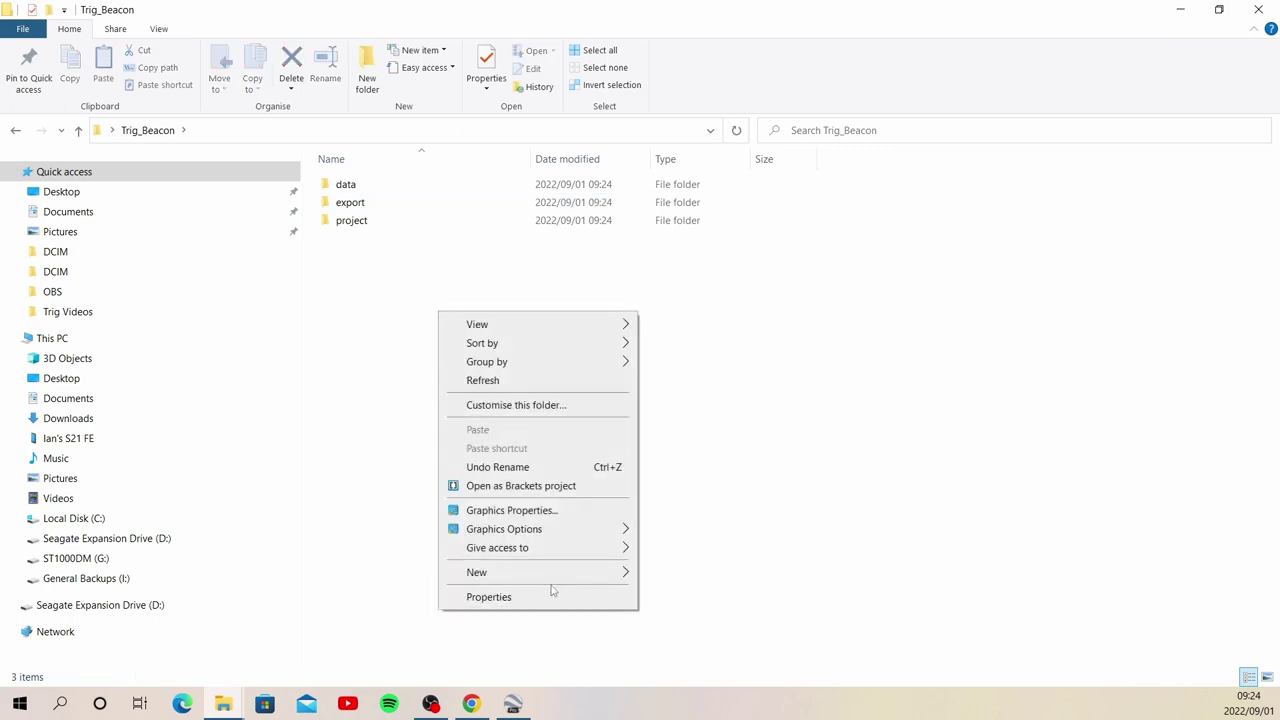
pyautogui.moveTo(557, 576)
pyautogui.click(697, 360)
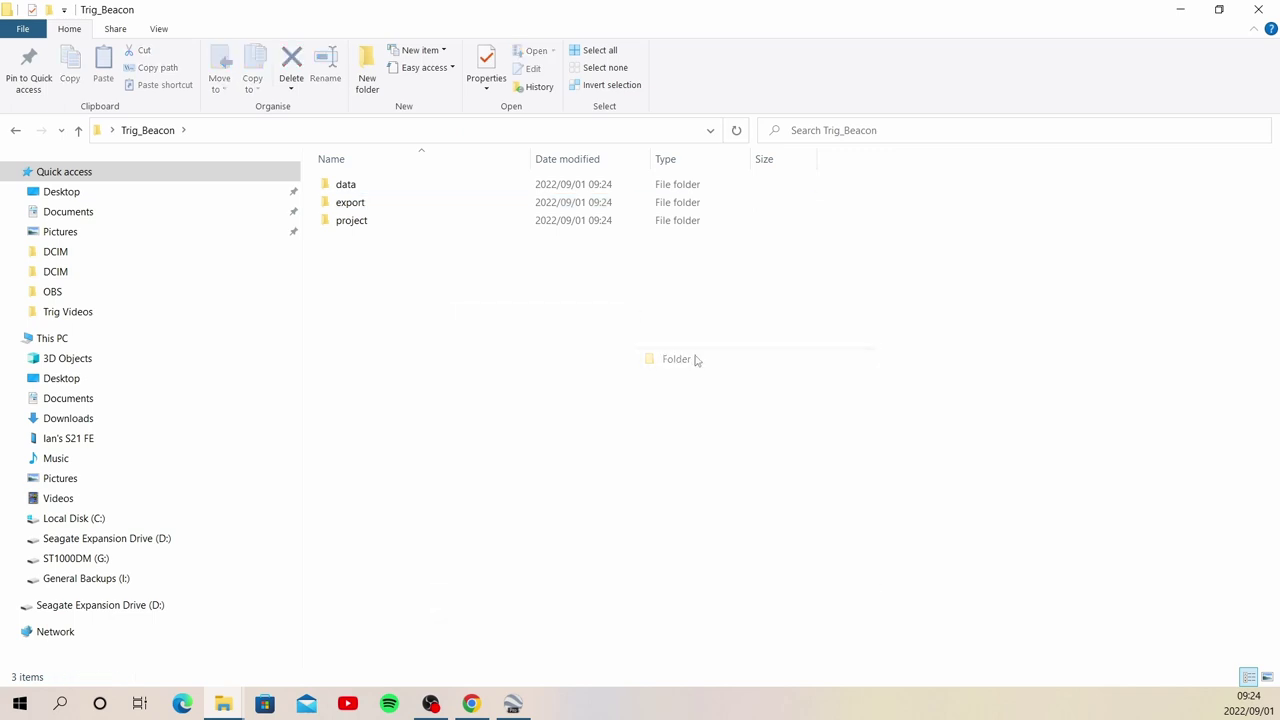
pyautogui.write('uploa')
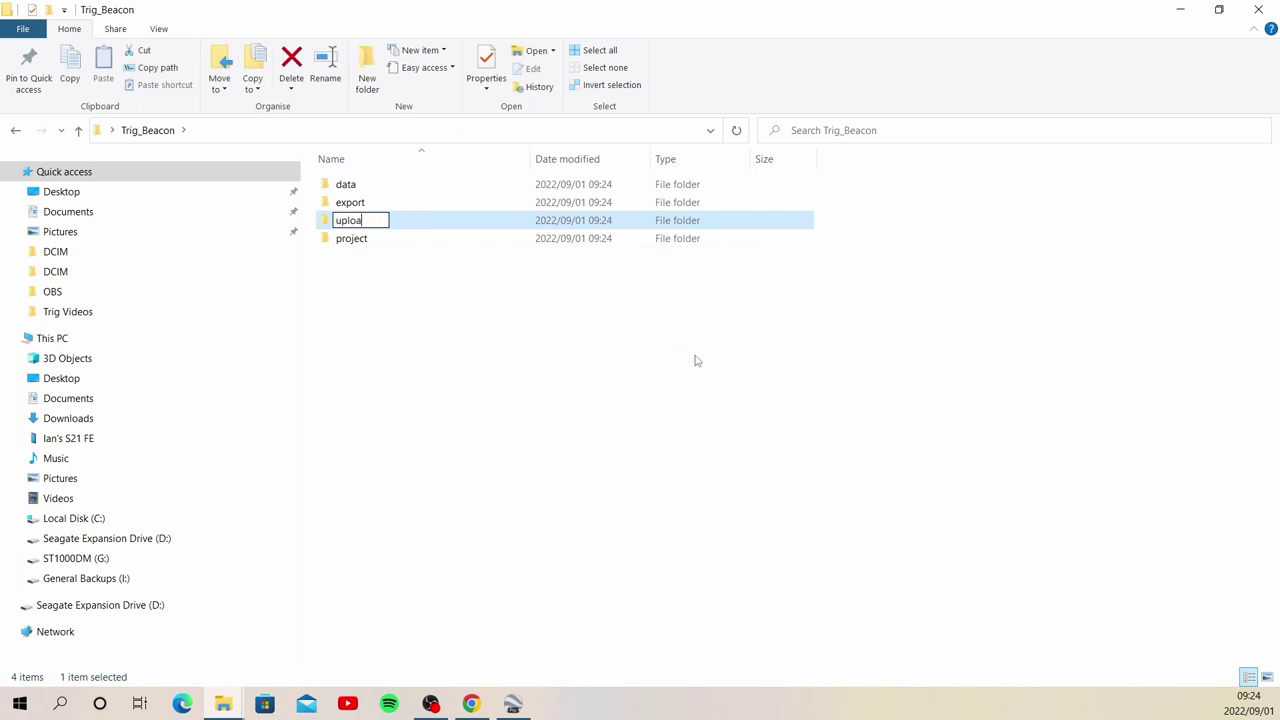
pyautogui.write('d')
pyautogui.press('Return')
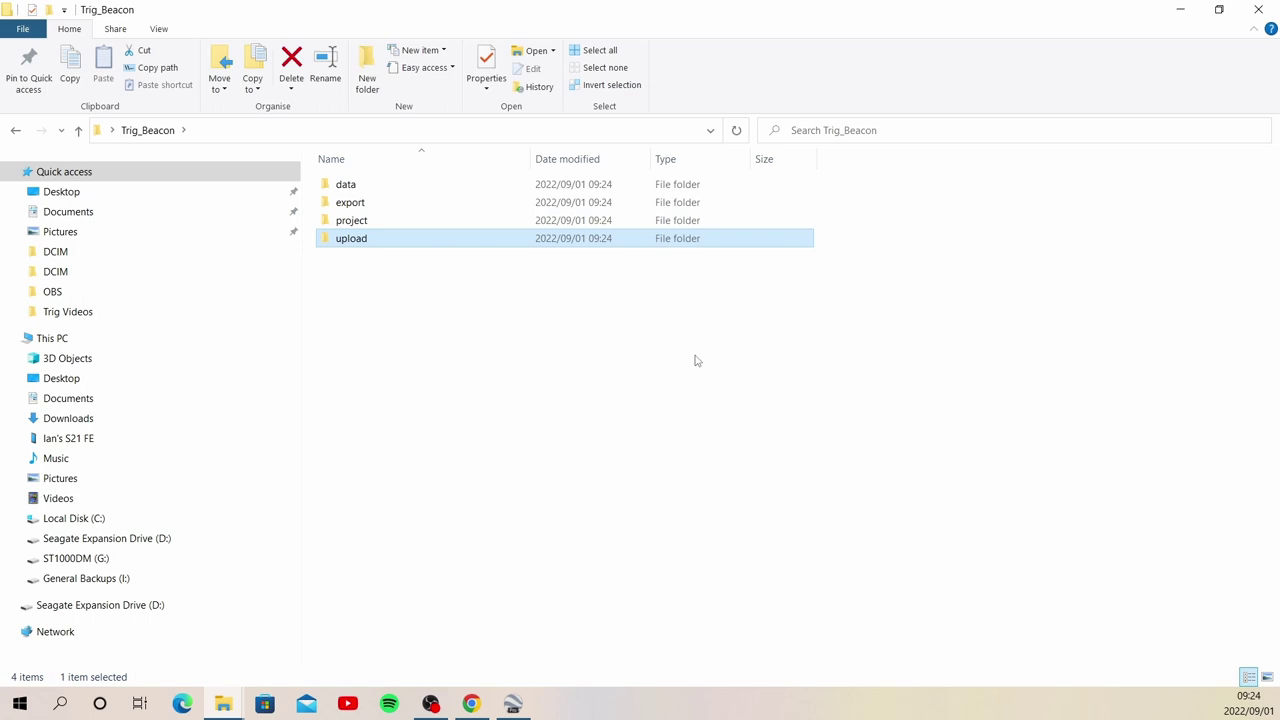
pyautogui.doubleClick(374, 243)
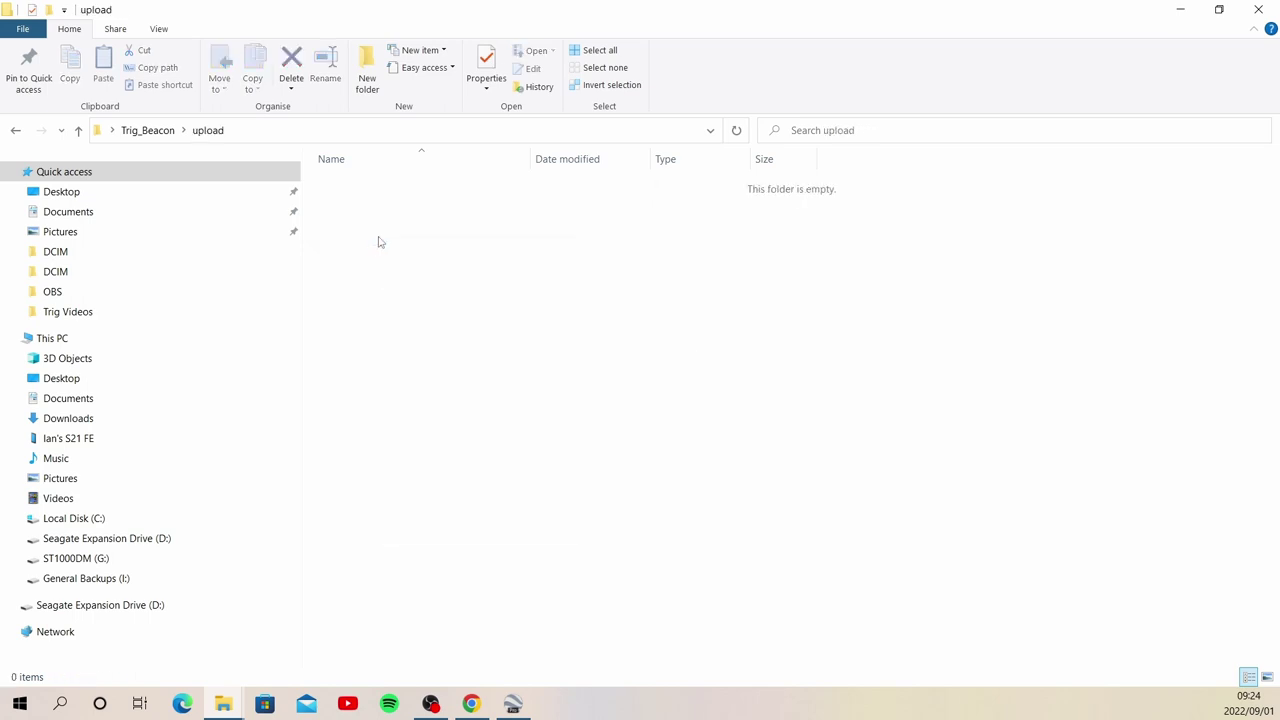
pyautogui.rightClick(378, 241)
pyautogui.moveTo(465, 505)
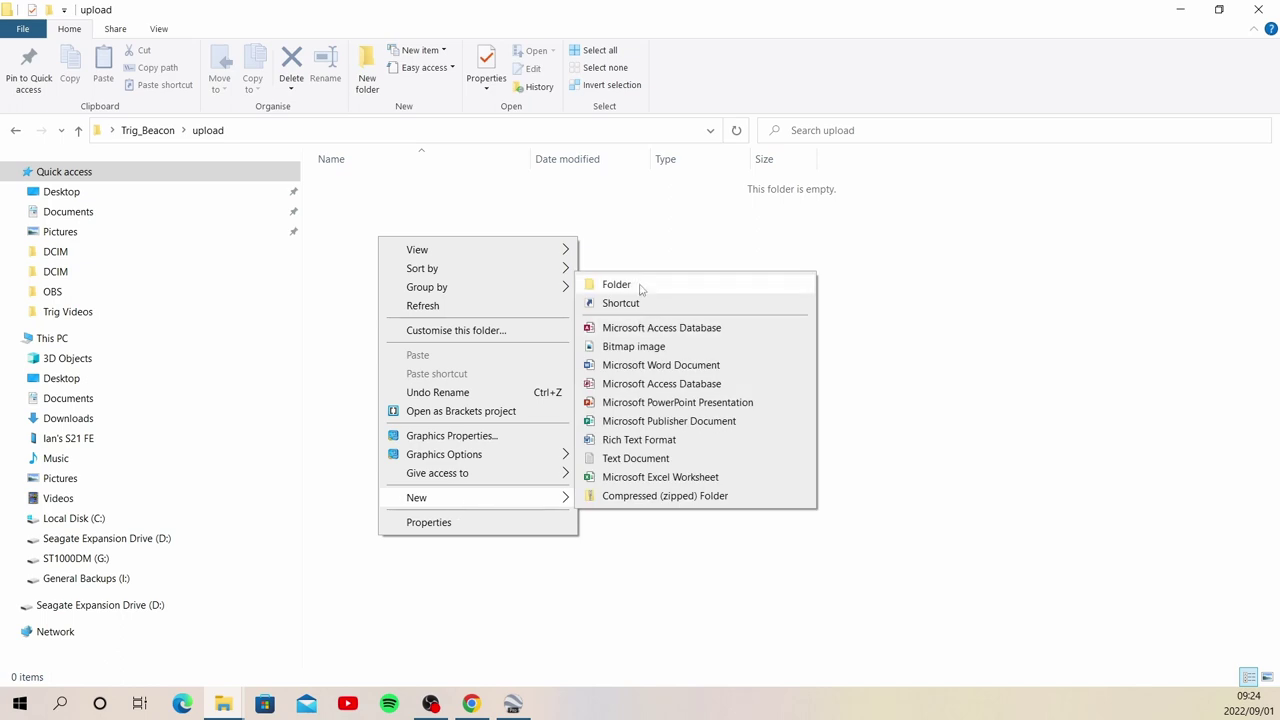
pyautogui.click(145, 131)
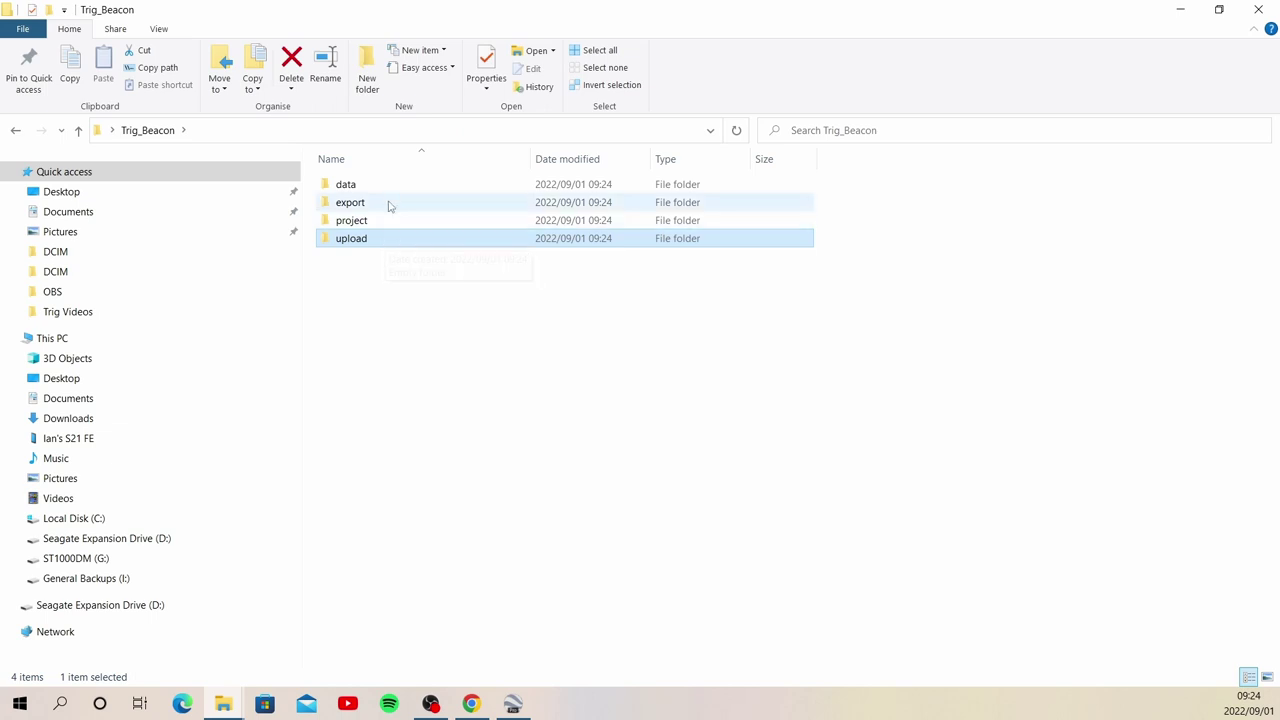
# Step: Open the export folder and create a subfolder named GalaxyS21 in it
pyautogui.doubleClick(389, 203)
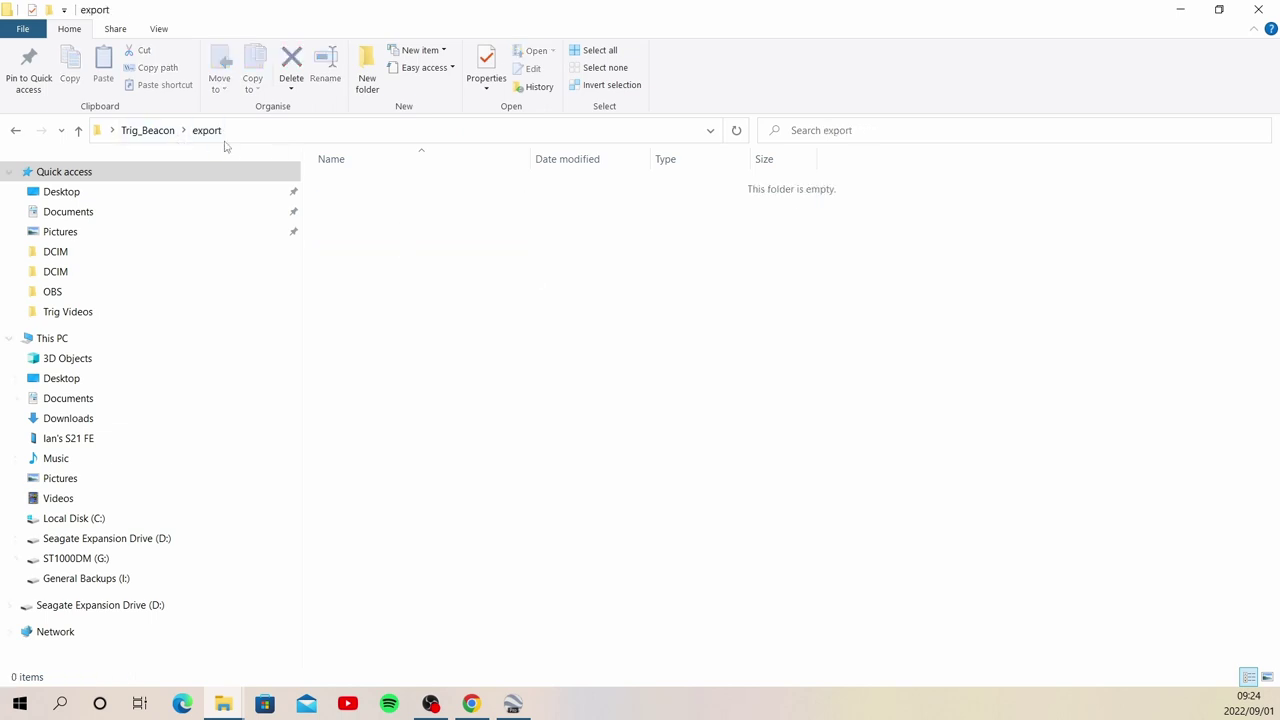
pyautogui.rightClick(405, 268)
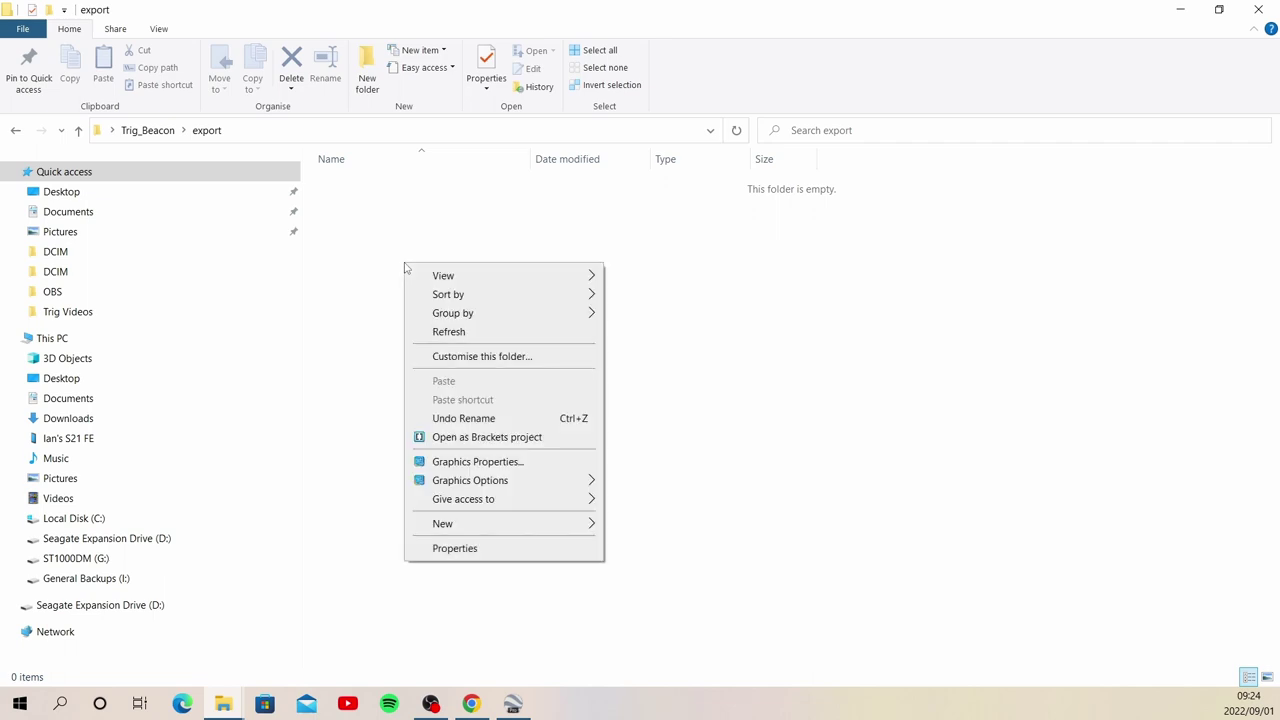
pyautogui.moveTo(497, 530)
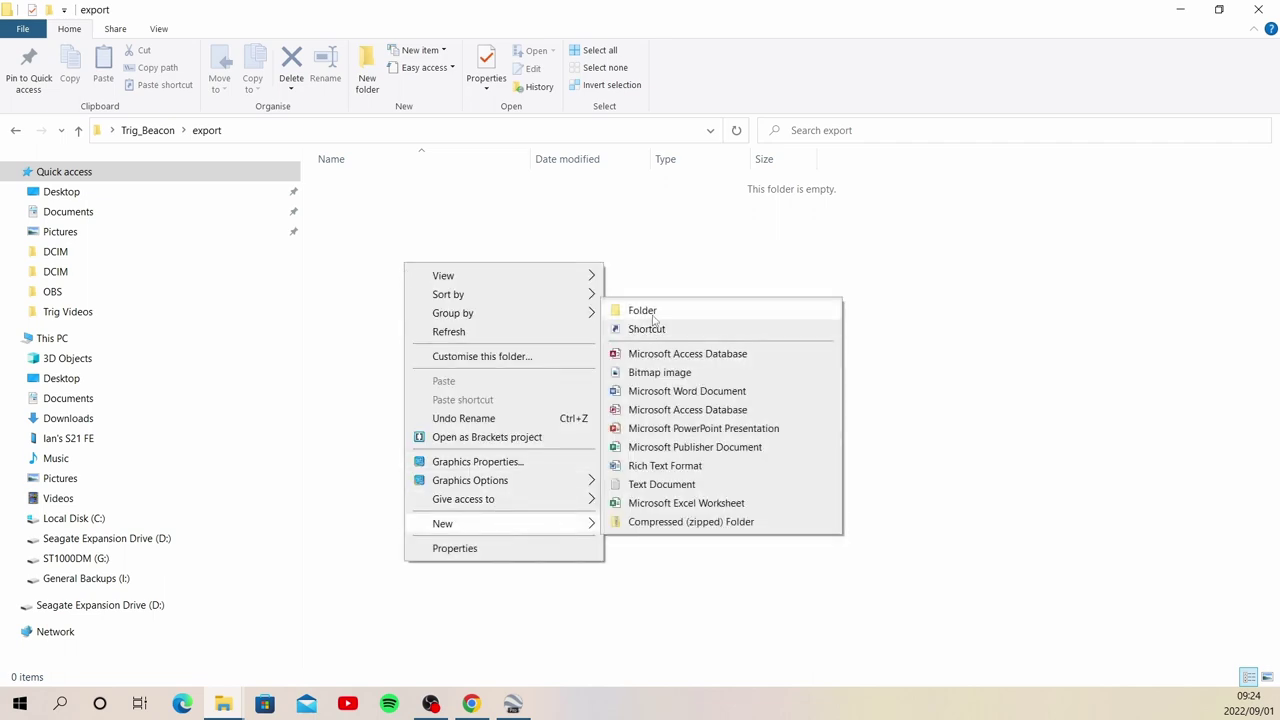
pyautogui.click(652, 314)
pyautogui.write('Galaxy')
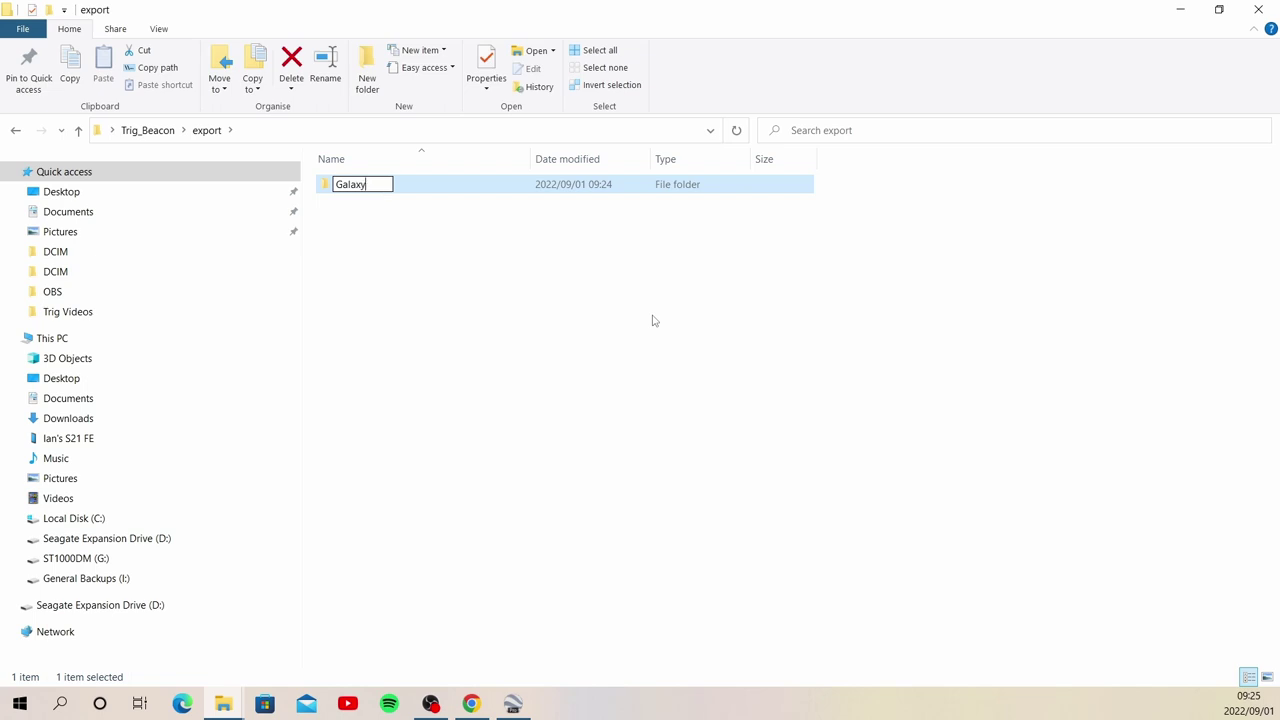
pyautogui.write('S21')
pyautogui.press('Return')
pyautogui.rightClick(296, 191)
pyautogui.moveTo(420, 263)
pyautogui.click(590, 281)
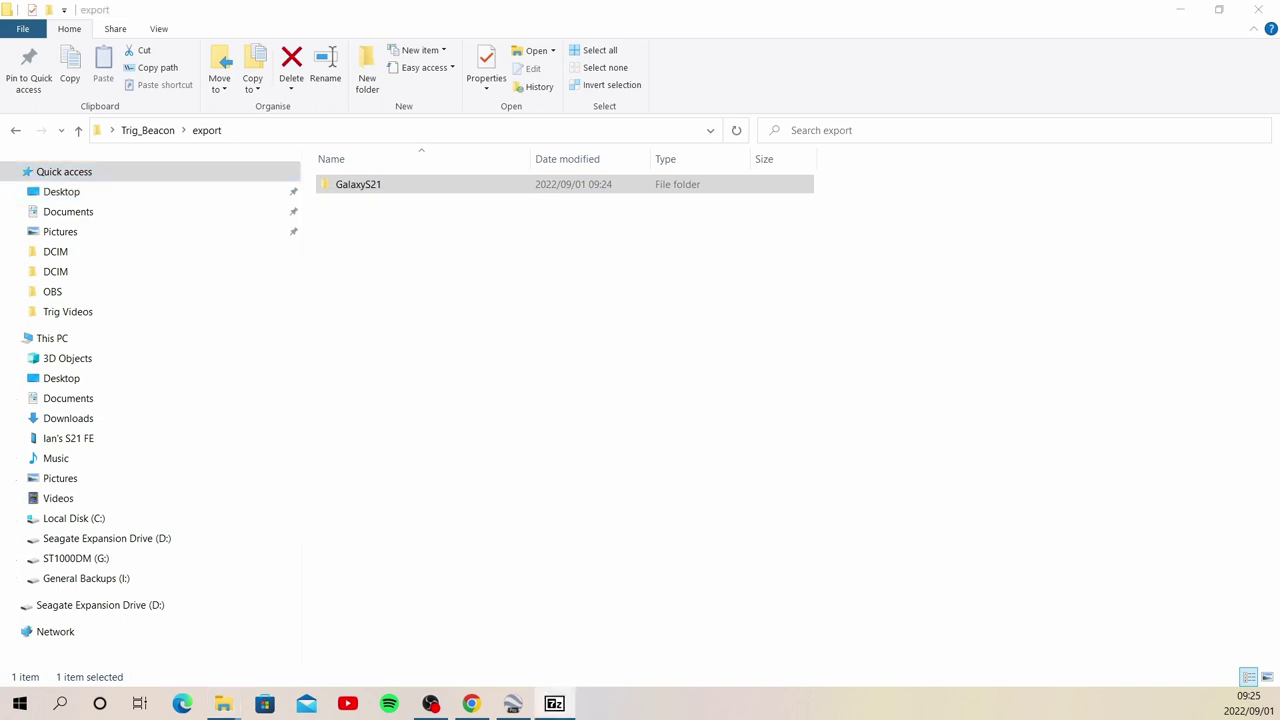
# Step: Create a second subfolder named GalaxyA5 inside the export folder
pyautogui.rightClick(428, 288)
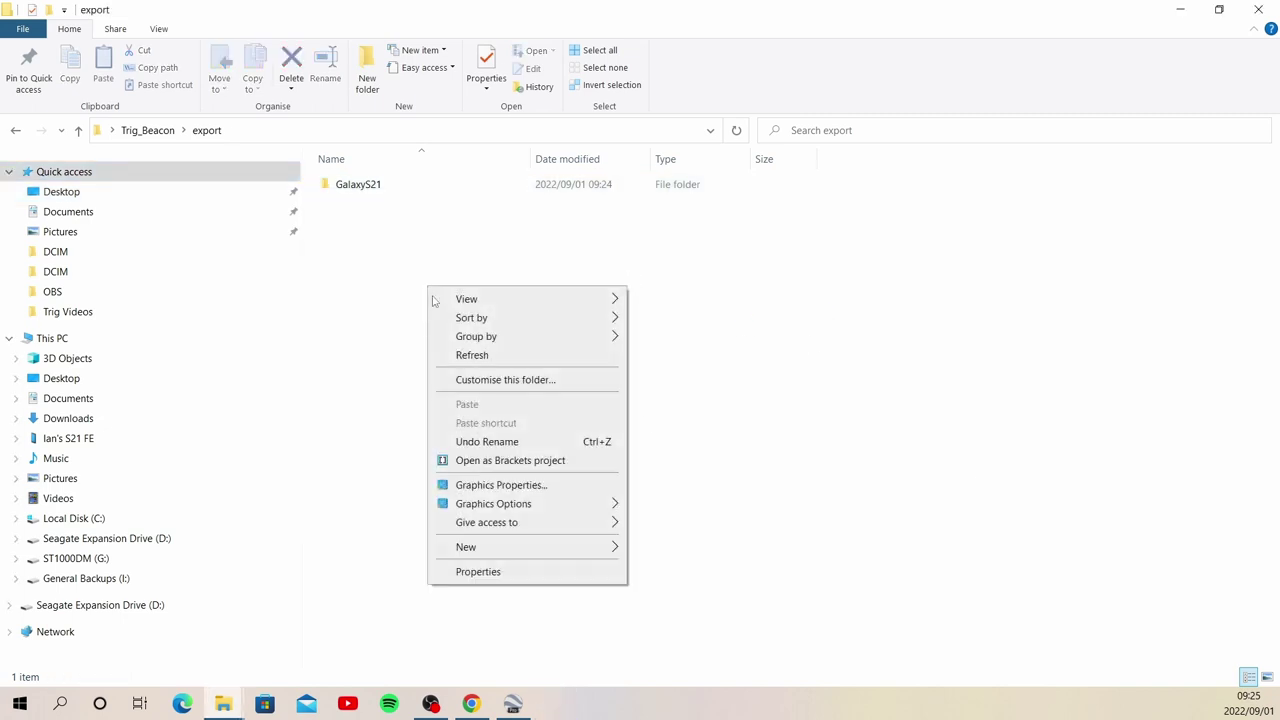
pyautogui.moveTo(516, 556)
pyautogui.click(678, 336)
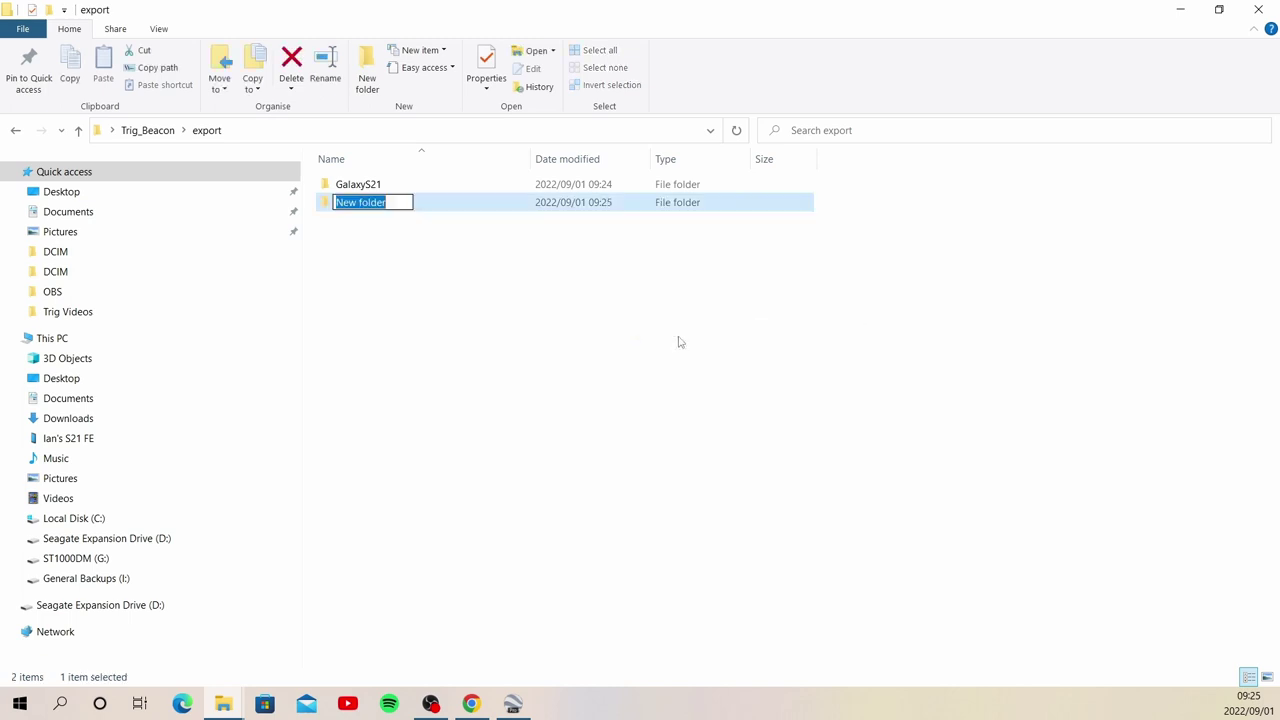
pyautogui.write('Galax')
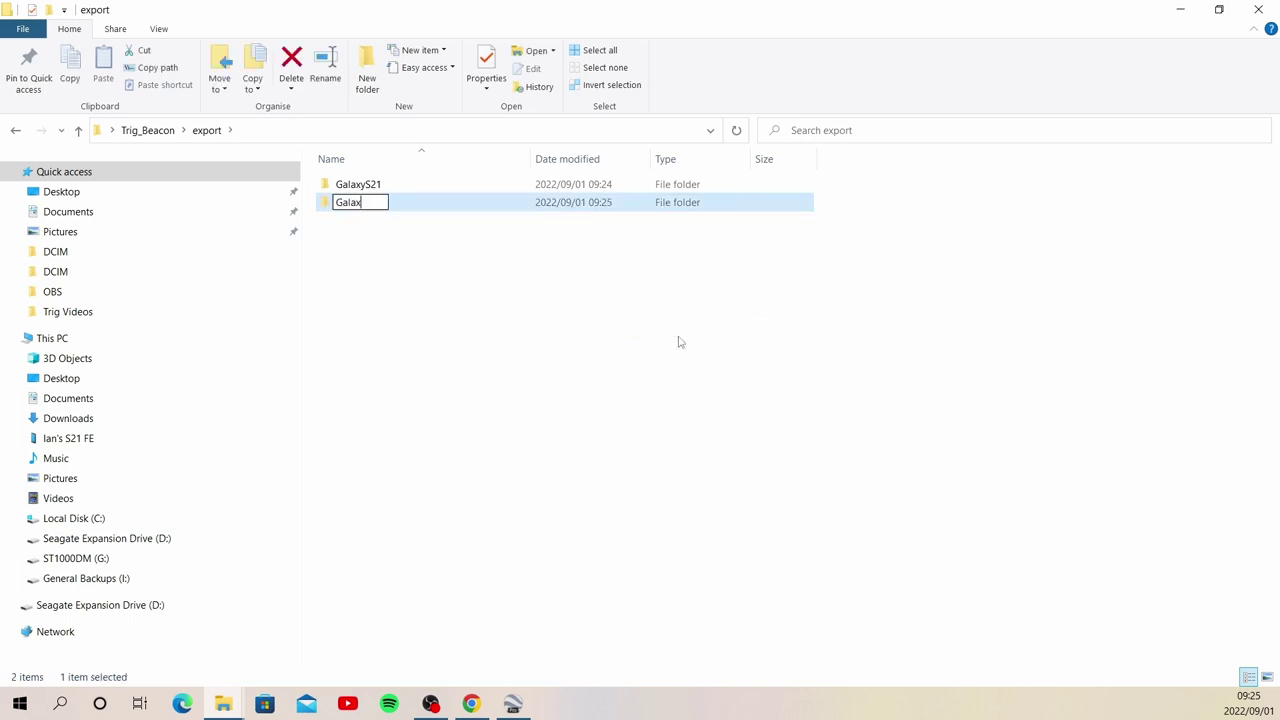
pyautogui.write('yA5')
pyautogui.press('Return')
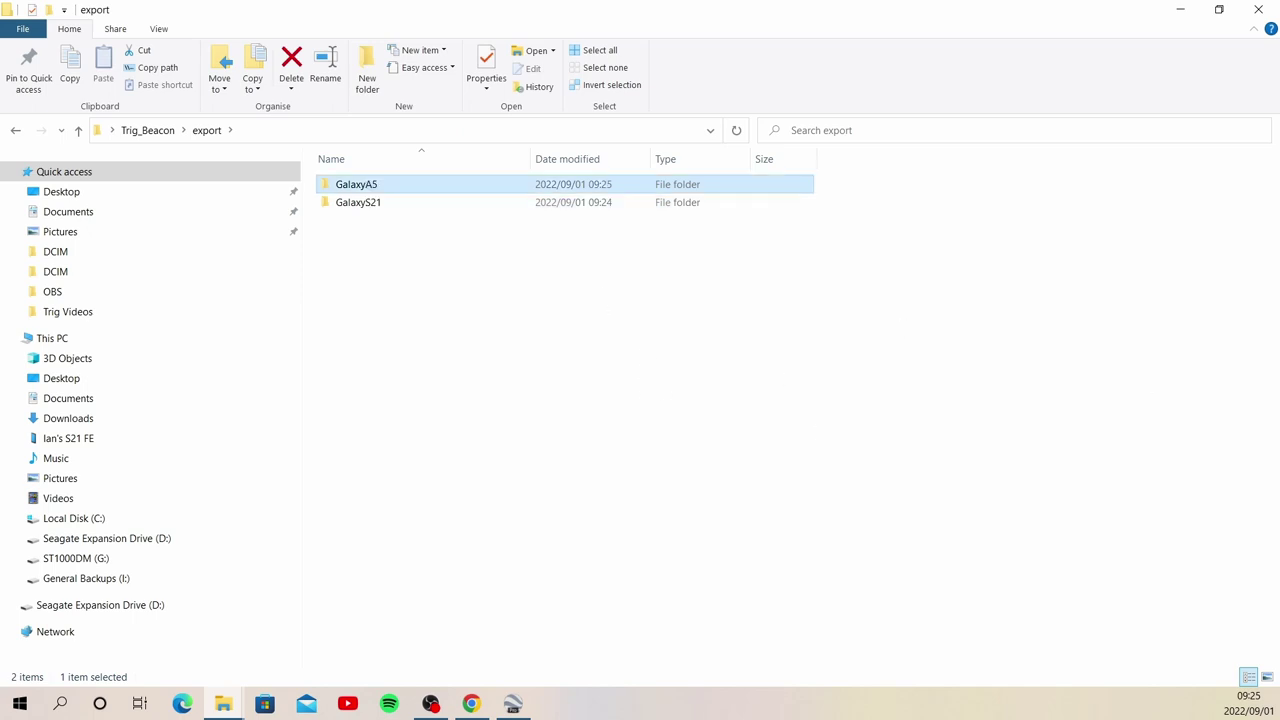
# Step: Switch to Google Earth Pro and save the Trig beacons folder as Trig beacons.kml in the desktop's Trig_Beacon/data/kml folder, using the Kml file type
pyautogui.click(1172, 12)
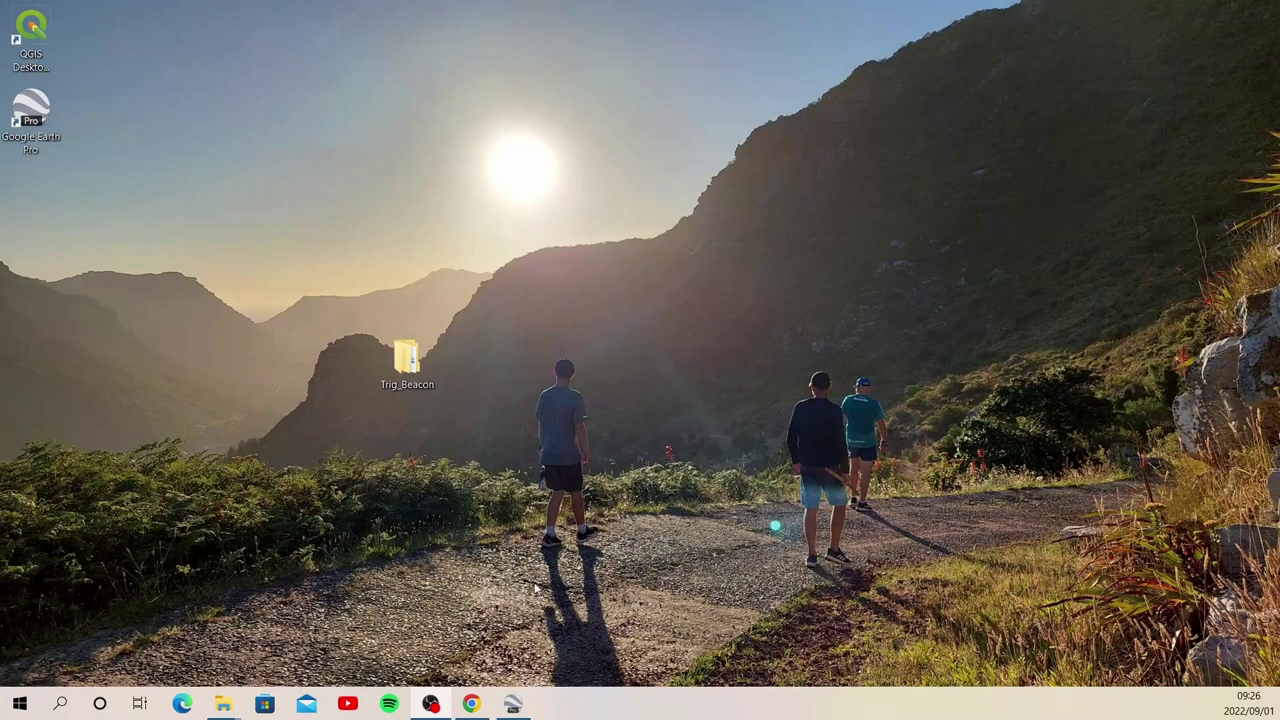
pyautogui.click(513, 704)
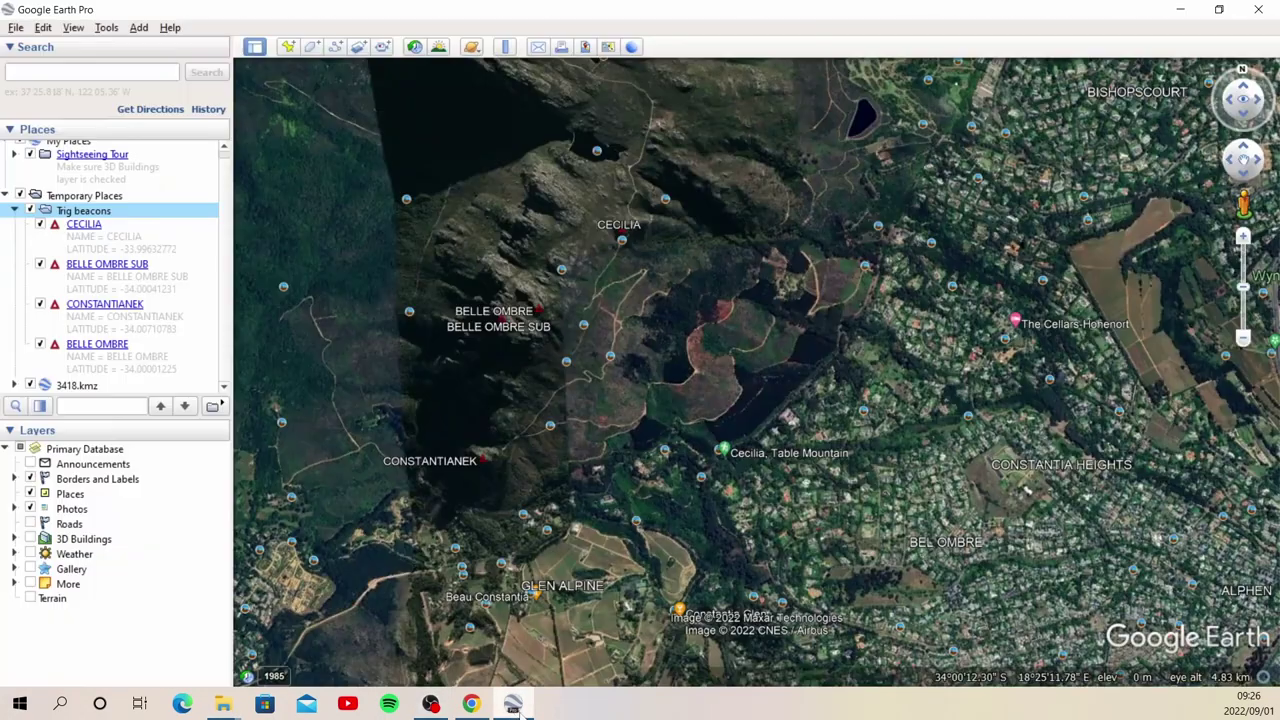
pyautogui.rightClick(92, 214)
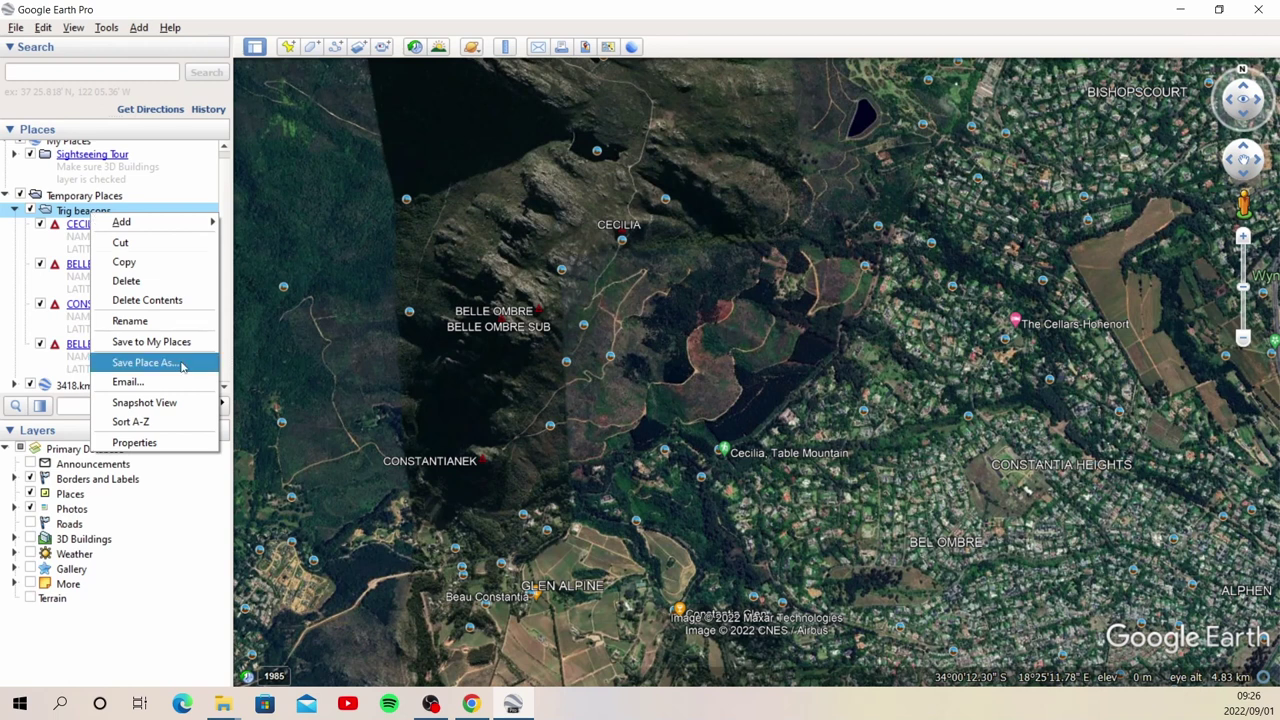
pyautogui.click(178, 363)
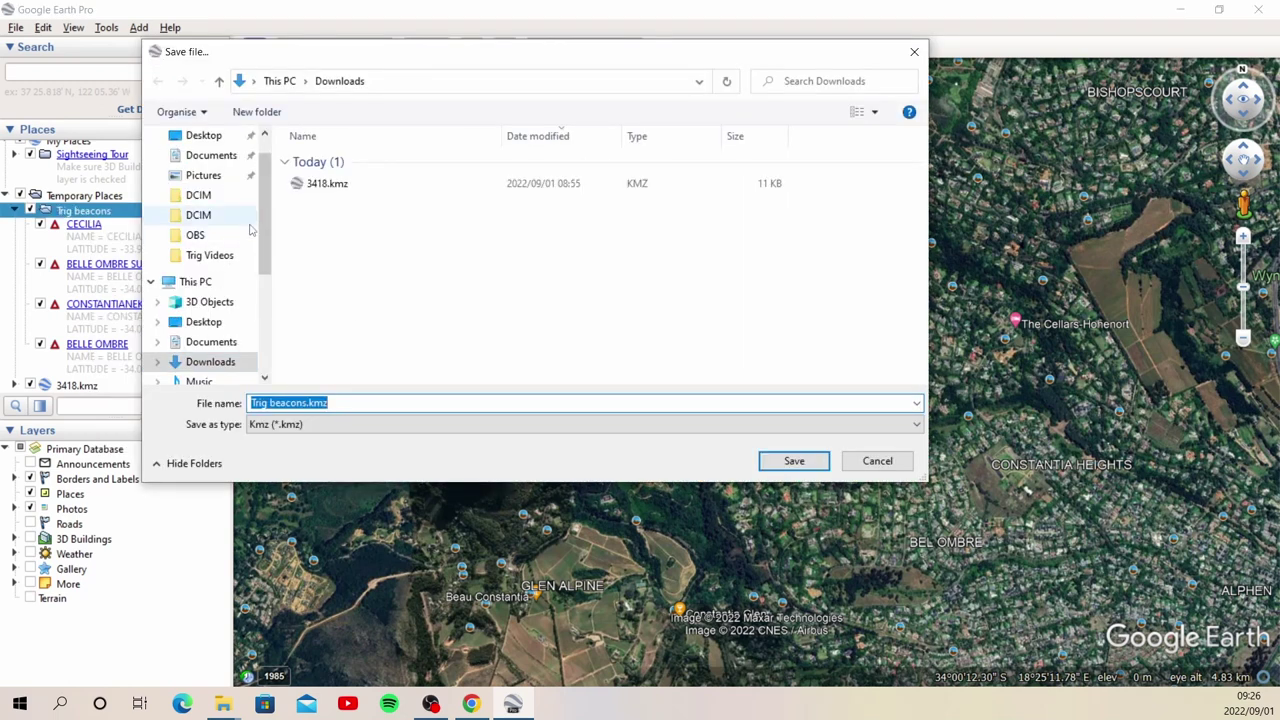
pyautogui.click(238, 258)
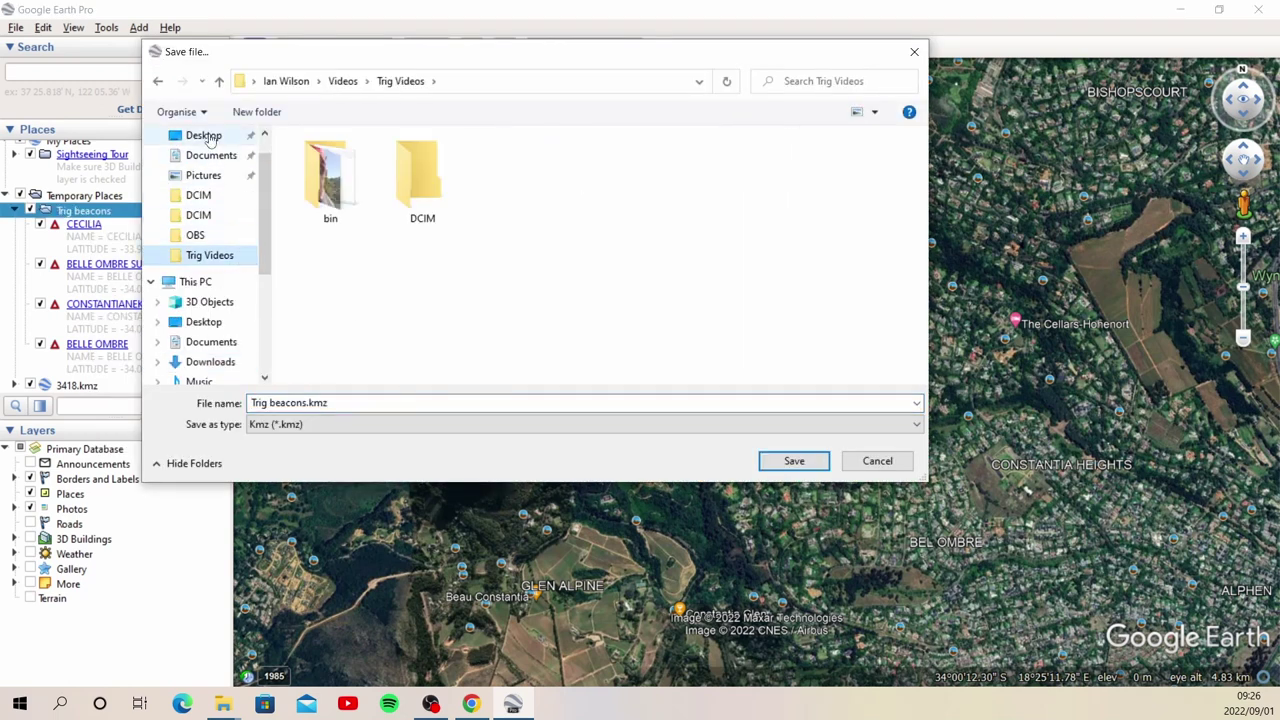
pyautogui.click(200, 135)
pyautogui.doubleClick(334, 177)
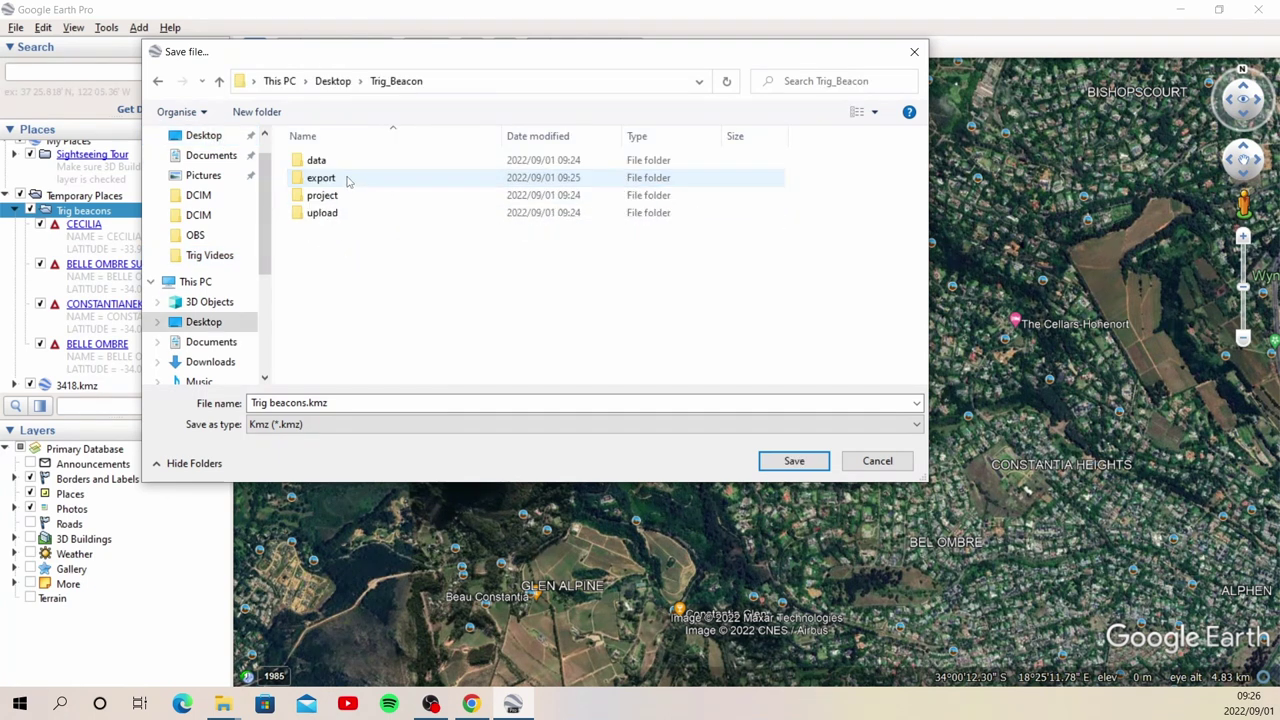
pyautogui.doubleClick(338, 161)
pyautogui.doubleClick(341, 164)
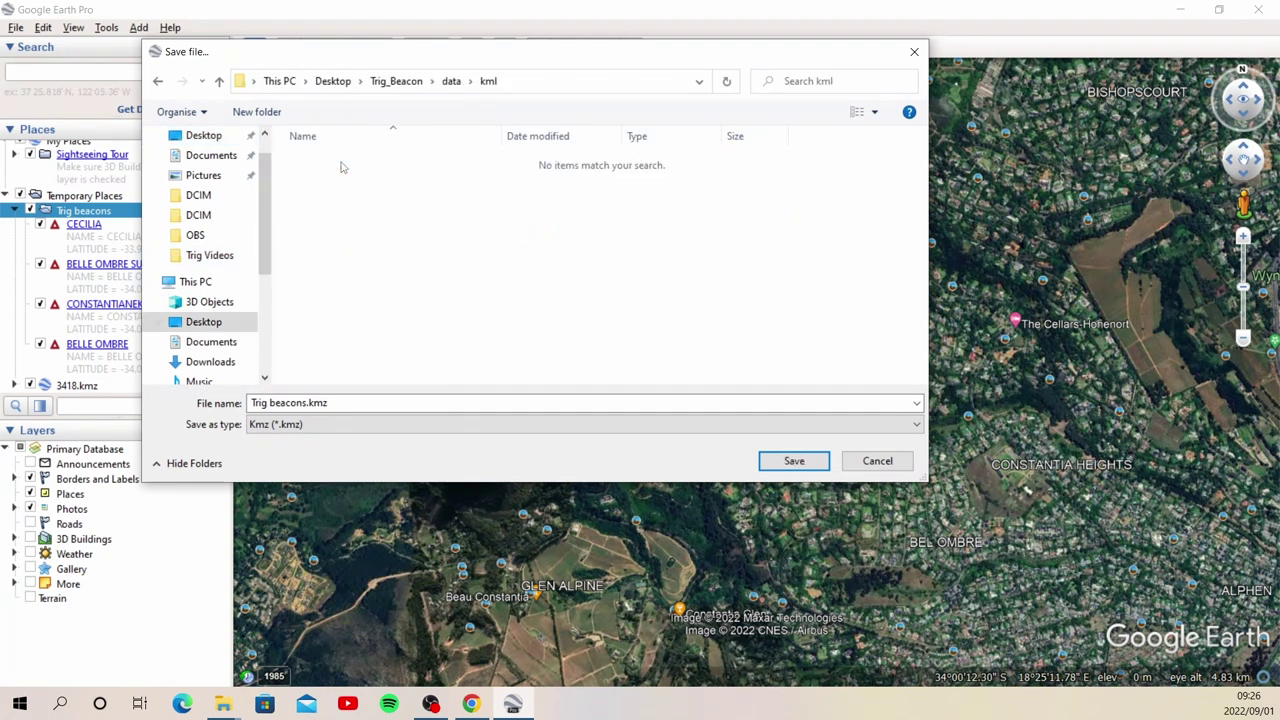
pyautogui.click(356, 426)
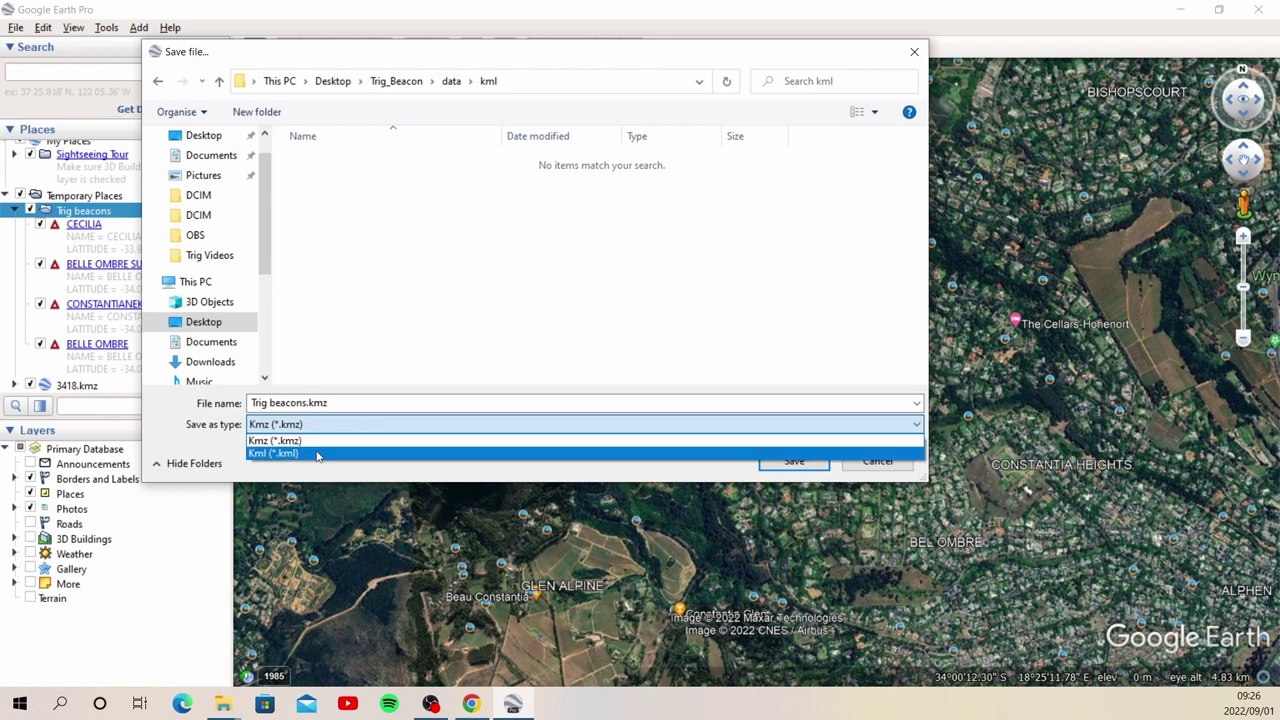
pyautogui.click(320, 449)
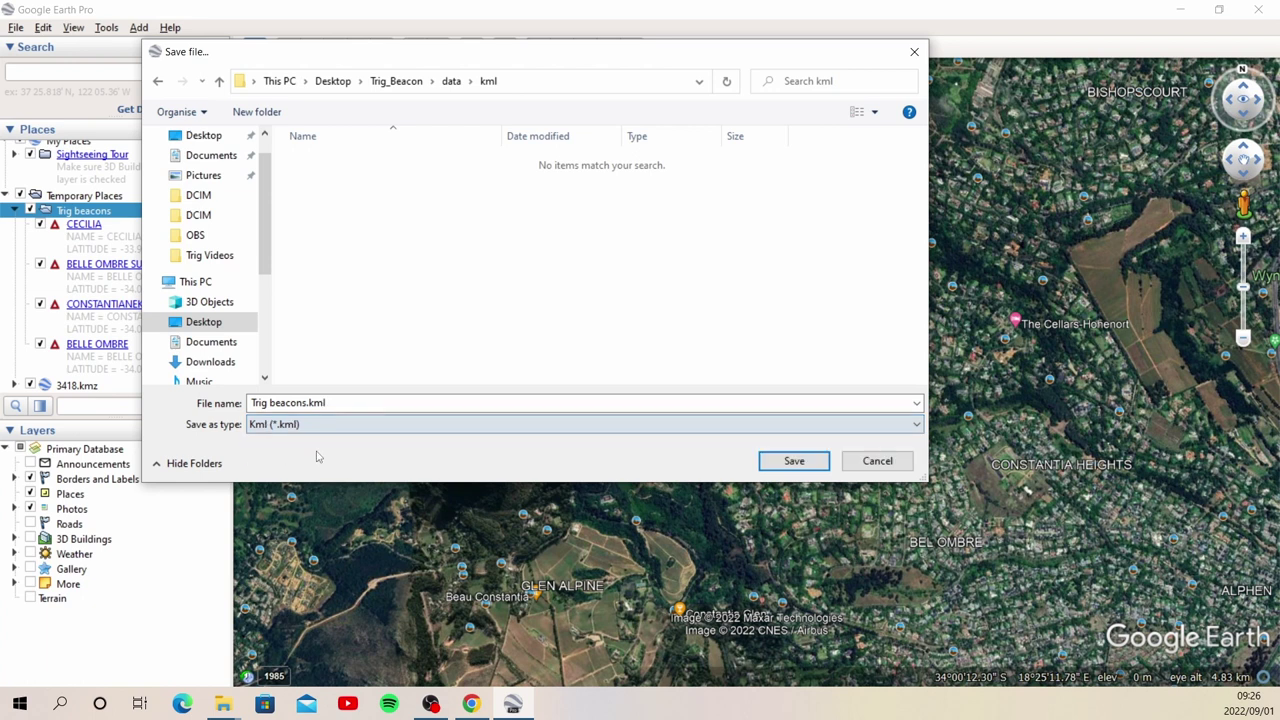
pyautogui.click(794, 461)
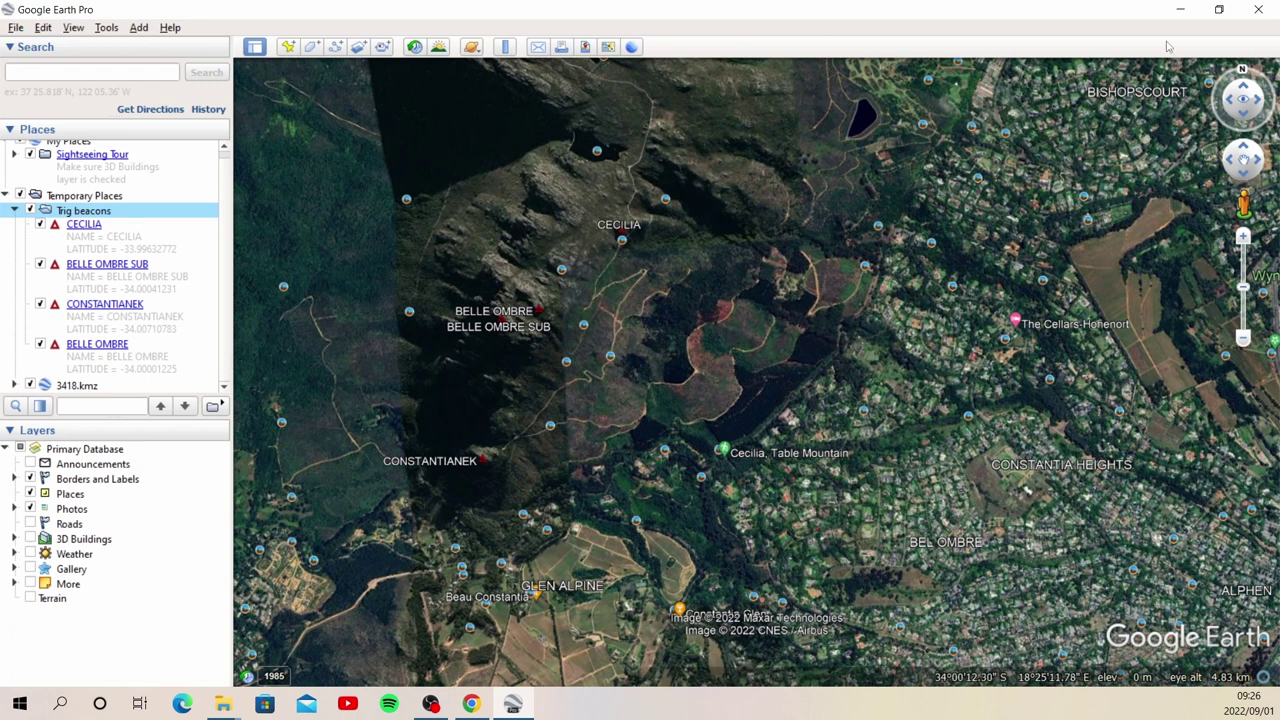
# Step: Close Google Earth Pro and discard the unsaved items in Temporary Places
pyautogui.click(1260, 10)
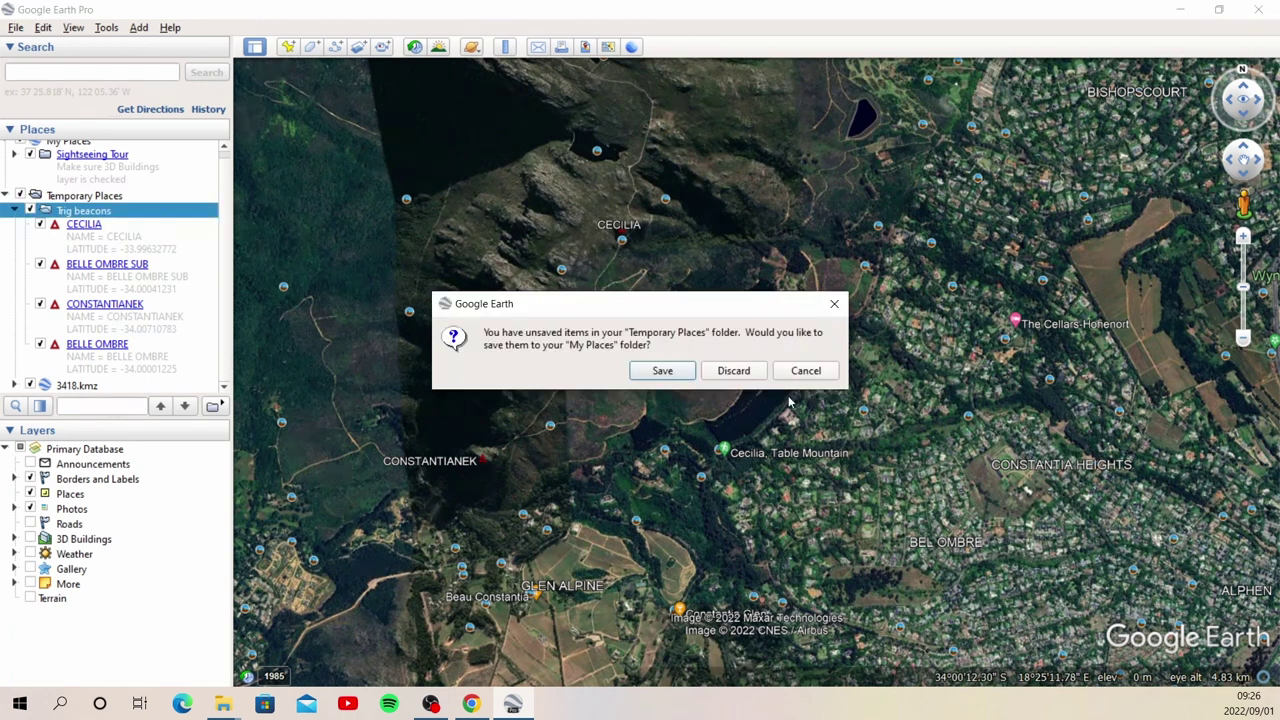
pyautogui.click(744, 378)
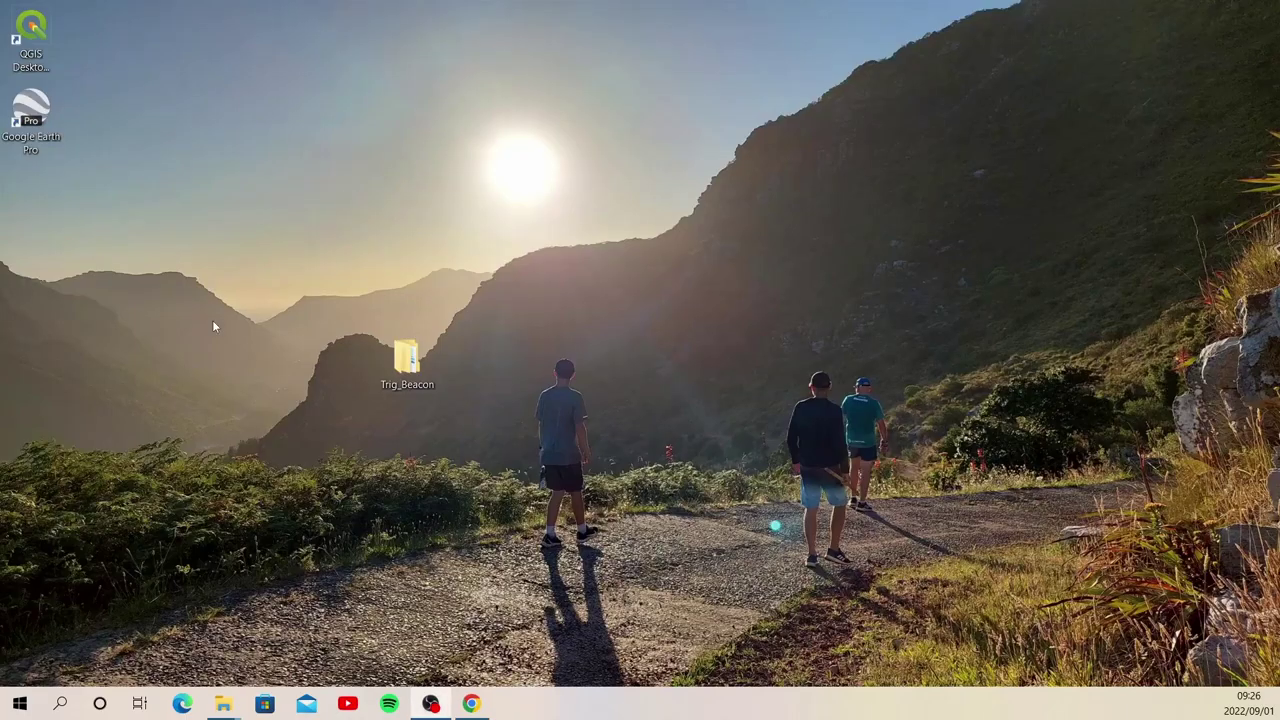
# Step: Launch QGIS Desktop from the desktop and start a new empty project
pyautogui.click(41, 33)
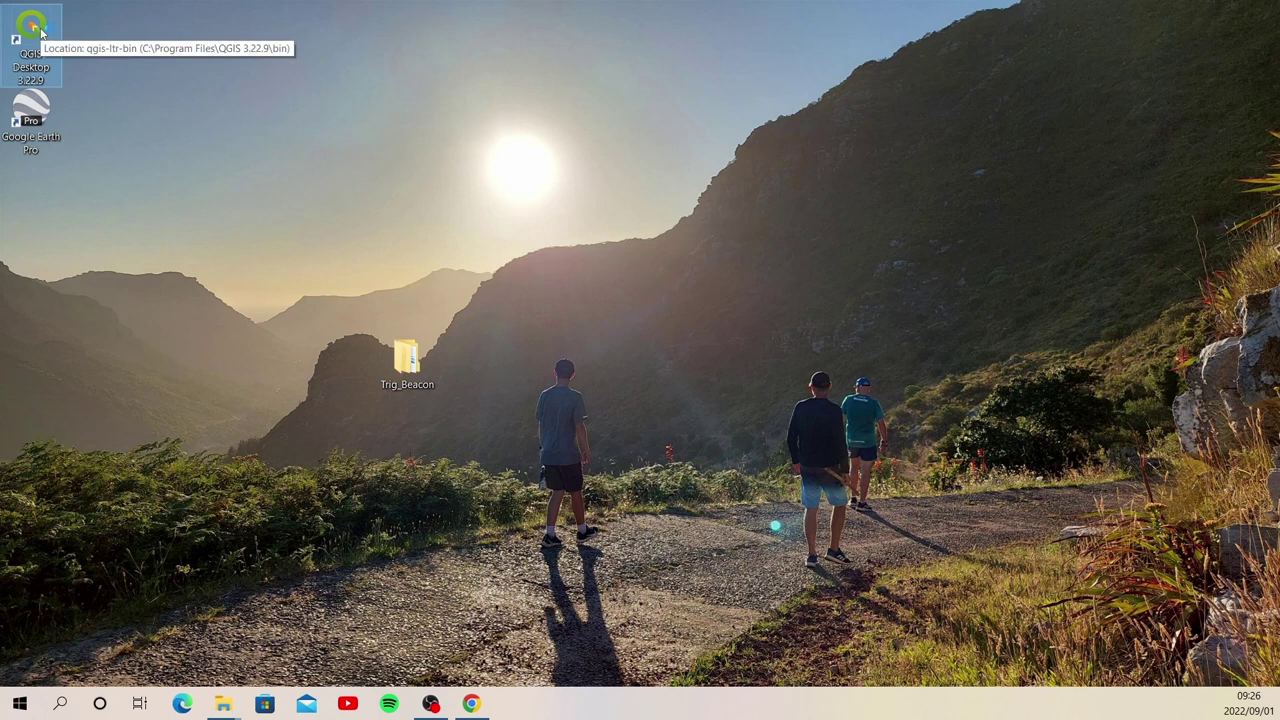
pyautogui.doubleClick(41, 33)
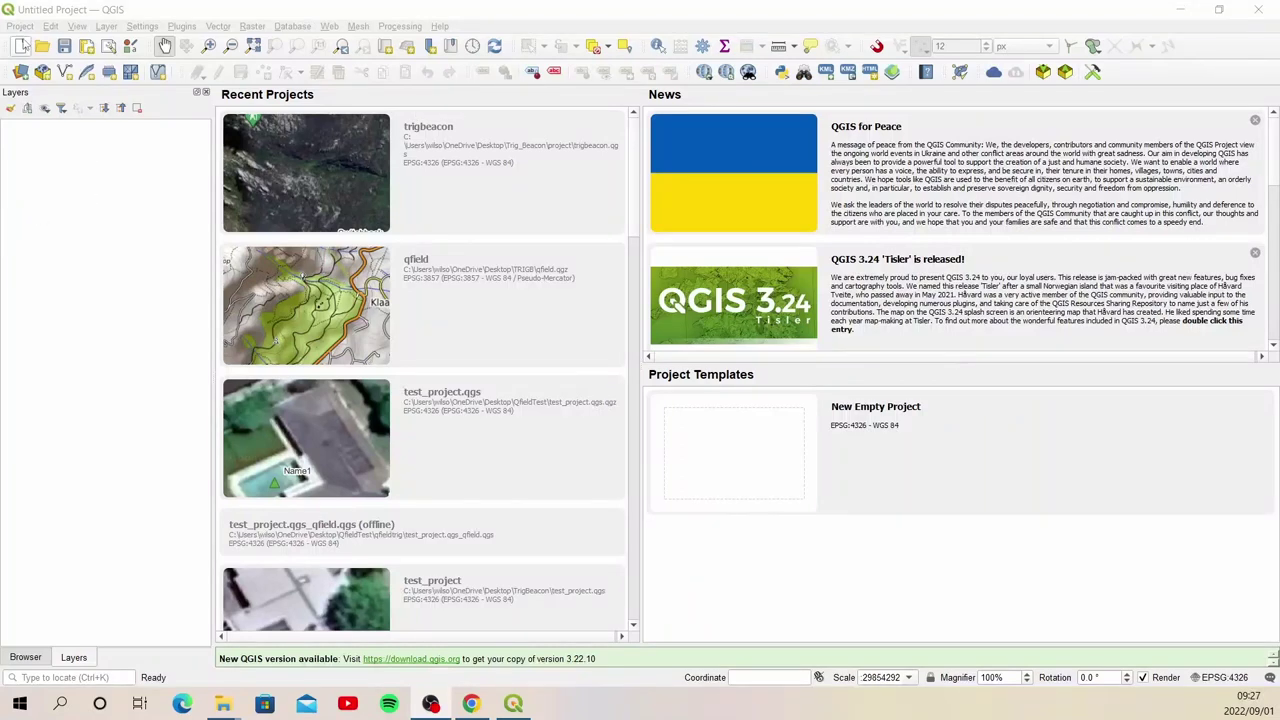
pyautogui.click(20, 46)
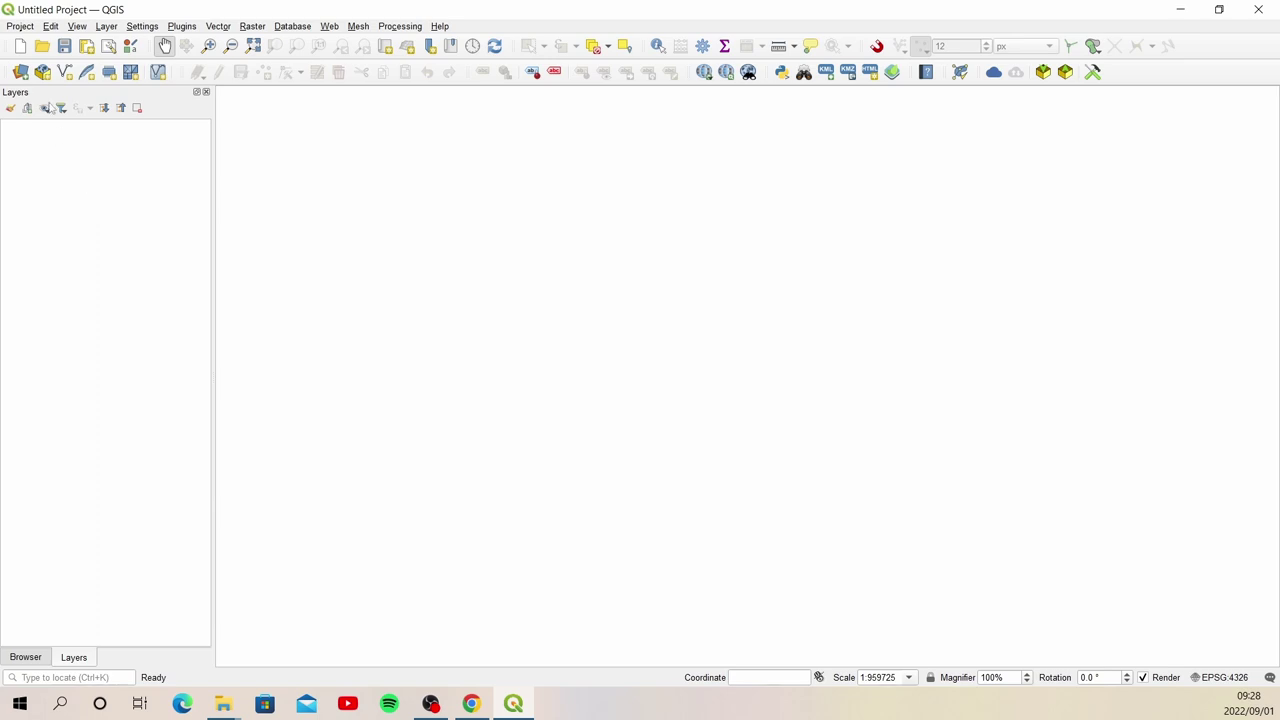
# Step: Choose Trig beacons.kml from the Trig_Beacon/data/kml folder as the source file for a new vector layer
pyautogui.click(21, 75)
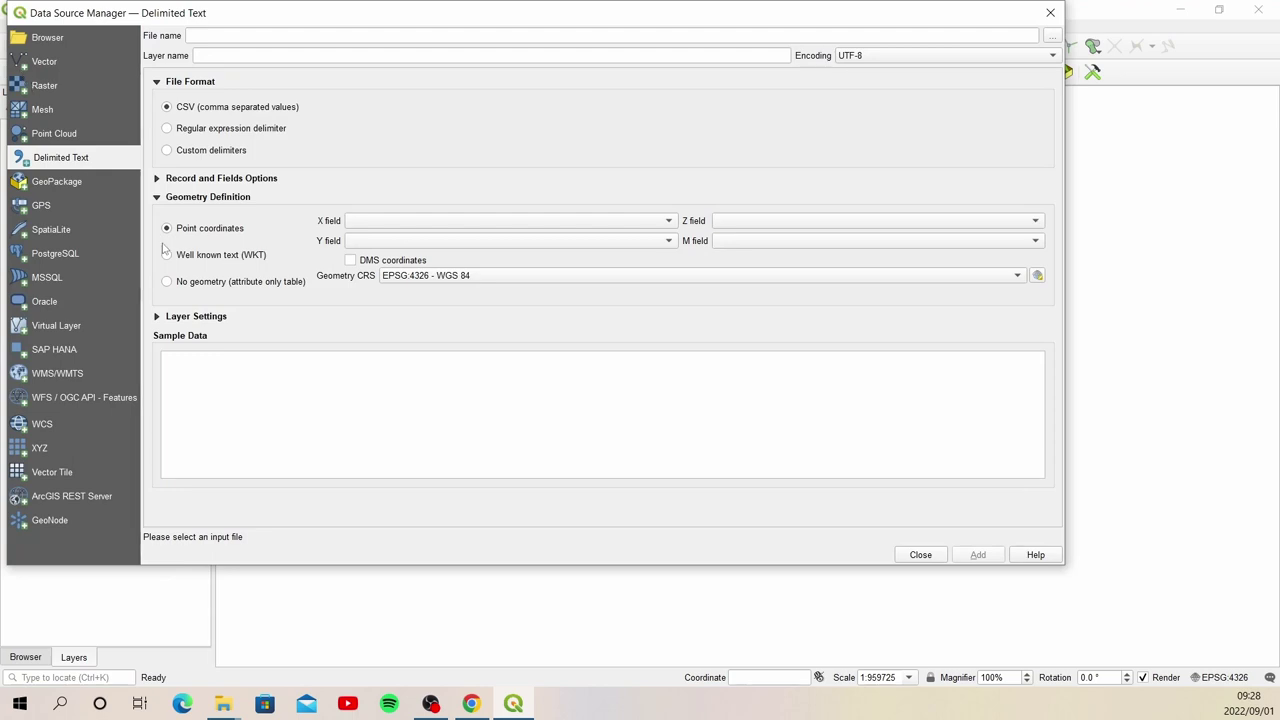
pyautogui.click(55, 62)
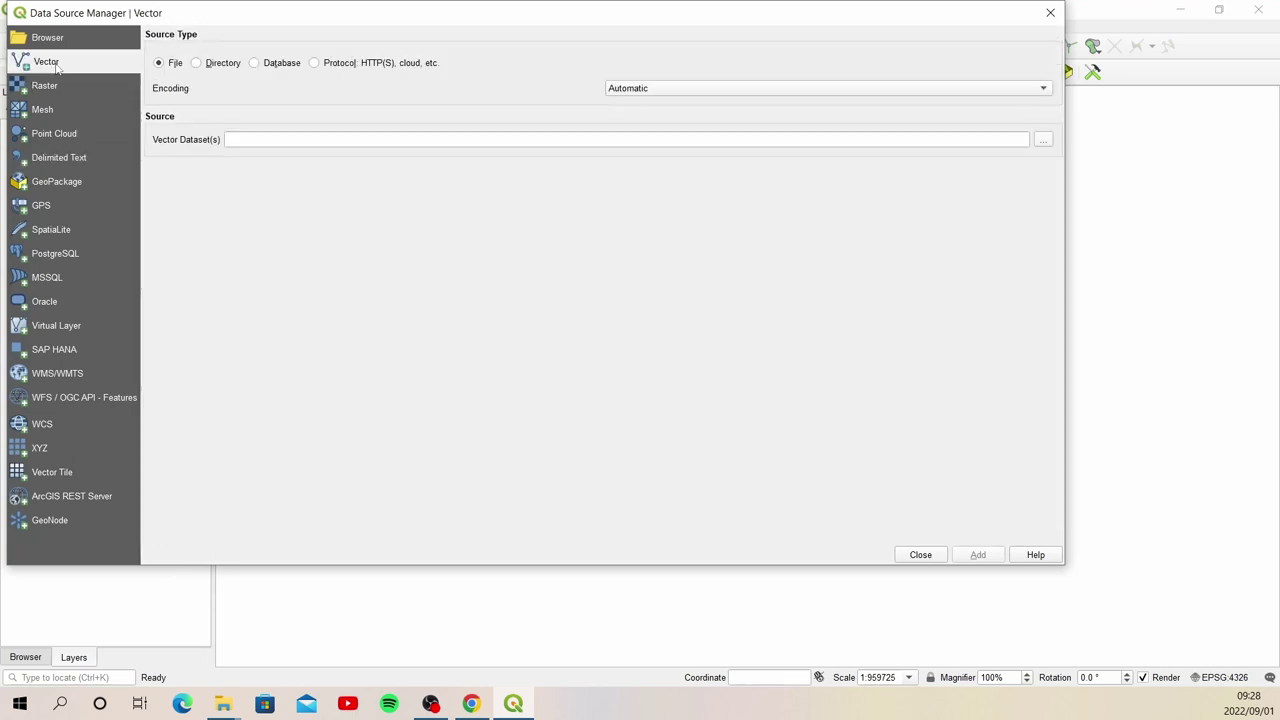
pyautogui.click(1043, 140)
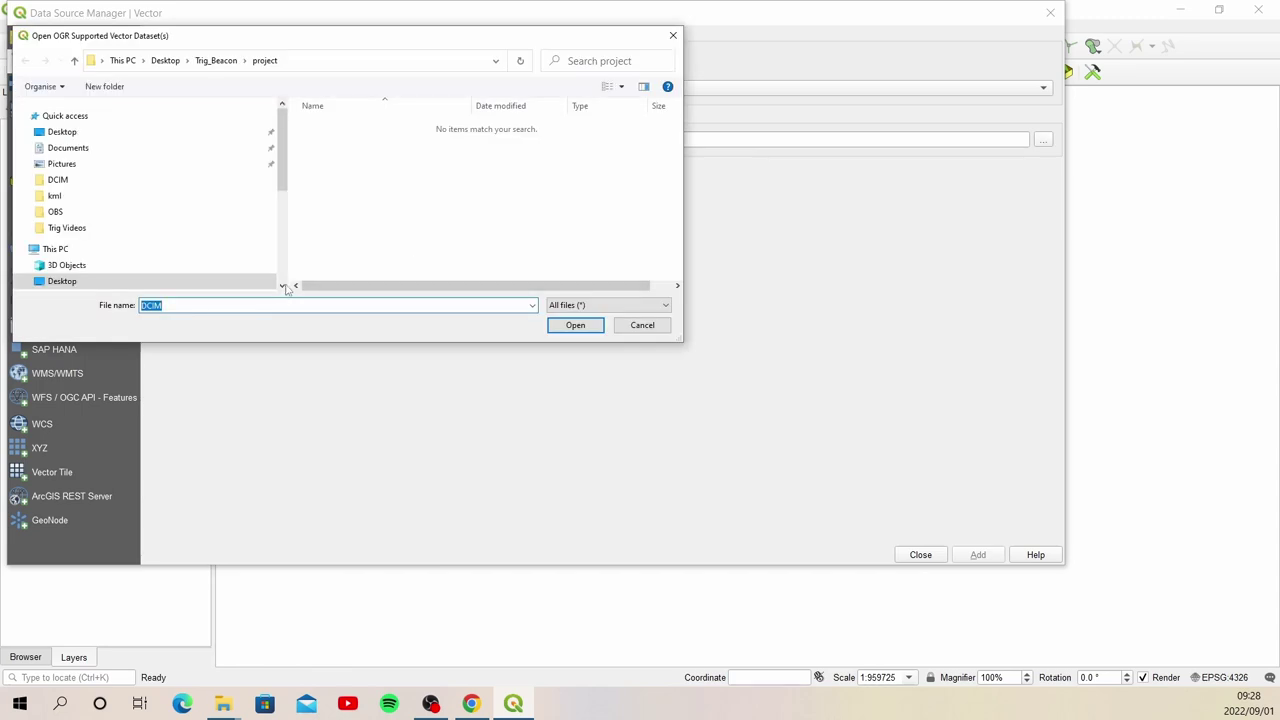
pyautogui.click(75, 137)
pyautogui.doubleClick(338, 140)
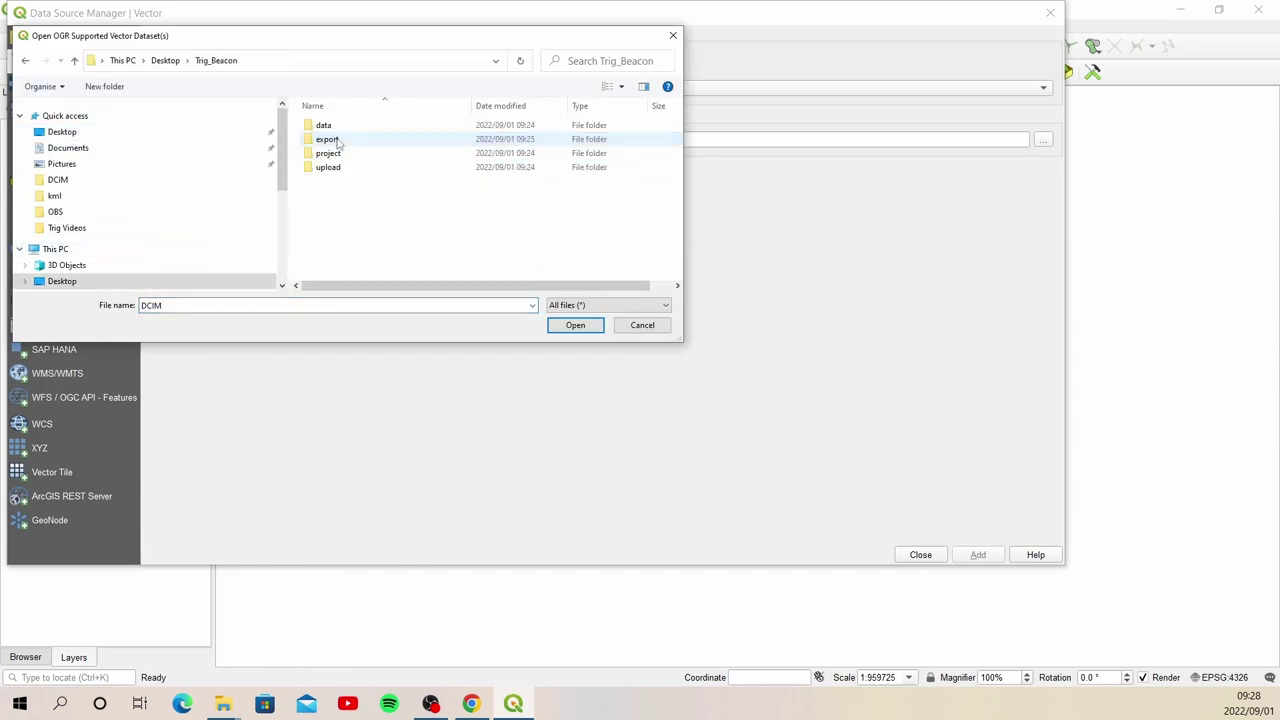
pyautogui.doubleClick(361, 131)
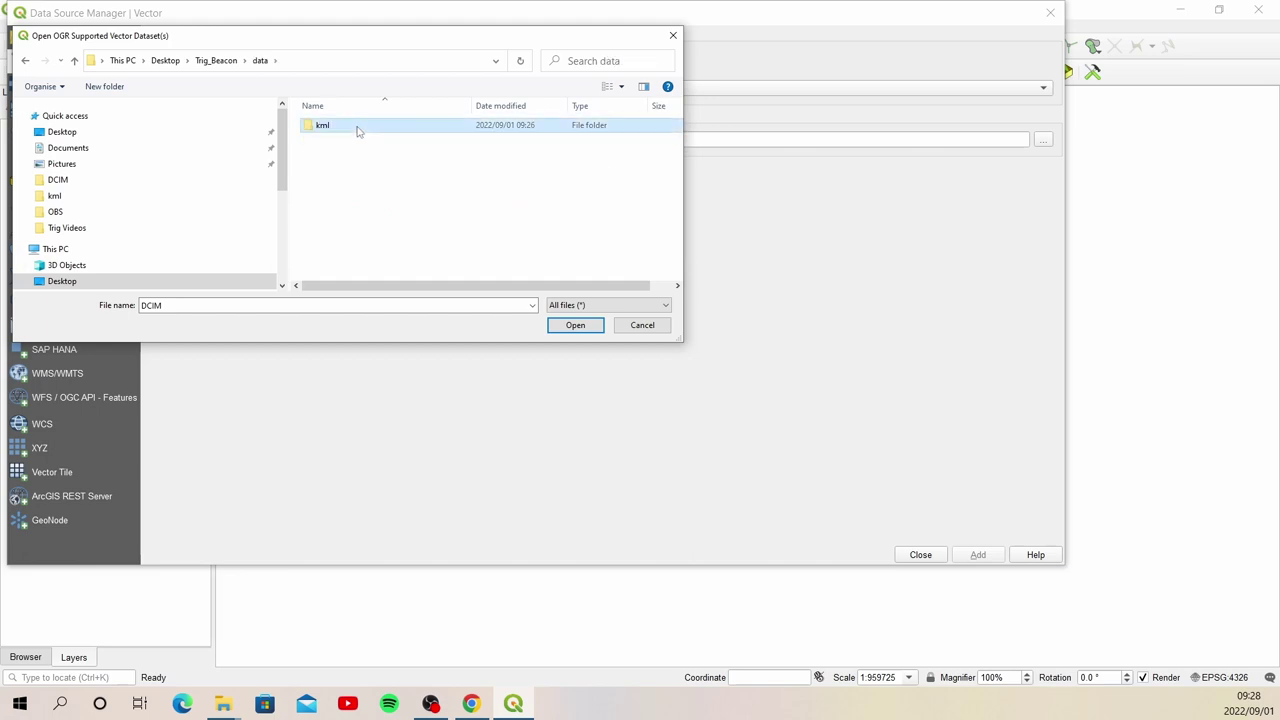
pyautogui.doubleClick(359, 130)
pyautogui.click(343, 127)
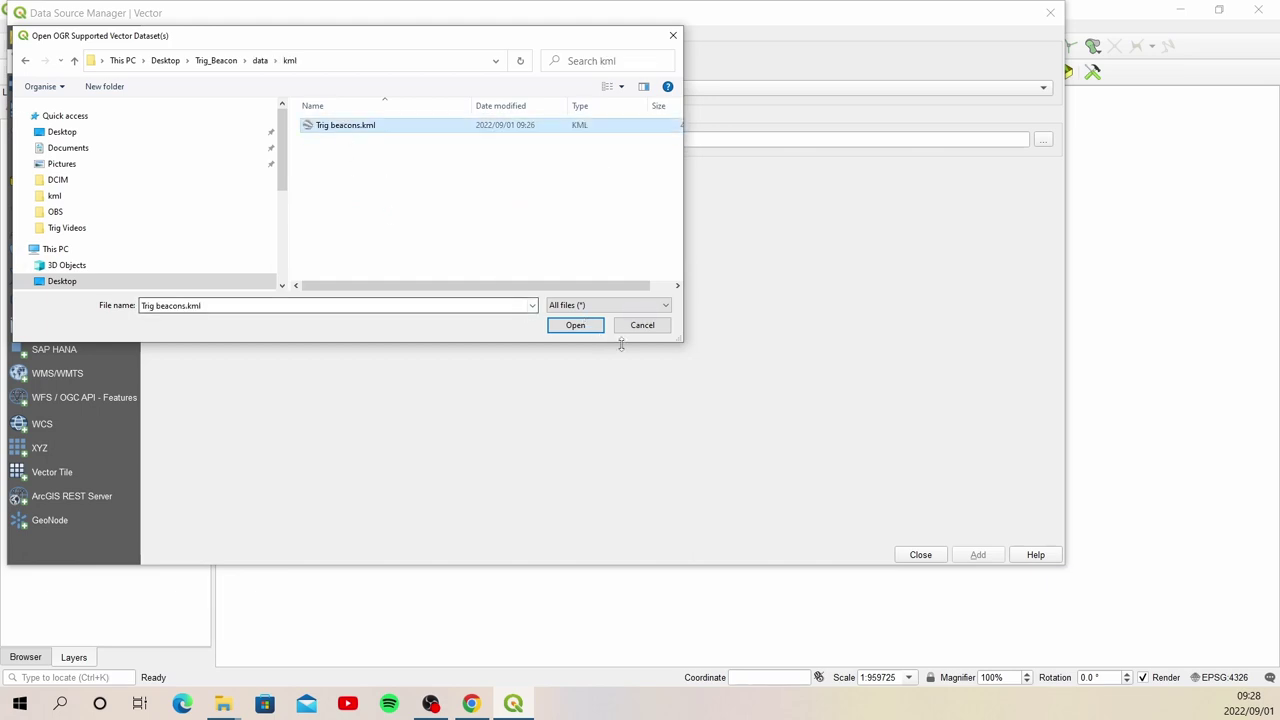
pyautogui.click(578, 325)
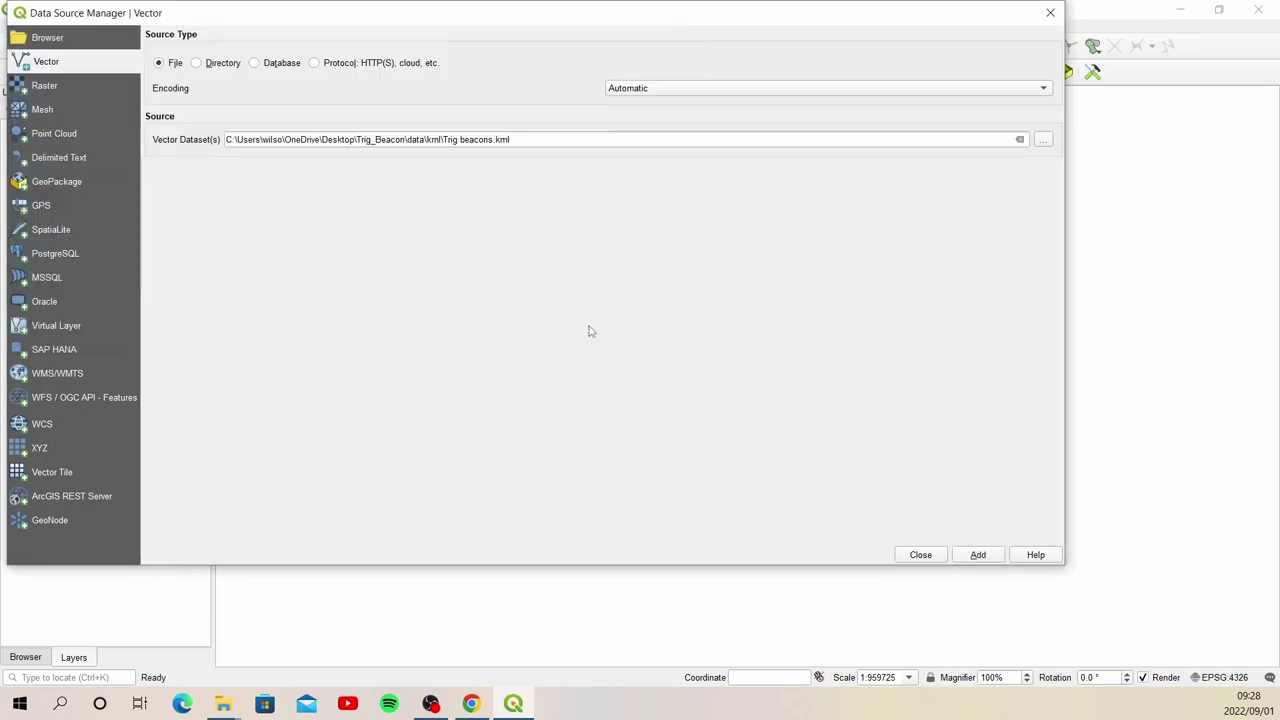
# Step: Add the chosen Trig beacons dataset to the project as a layer and close the Data Source Manager
pyautogui.click(978, 555)
pyautogui.click(528, 394)
pyautogui.click(742, 523)
pyautogui.click(922, 555)
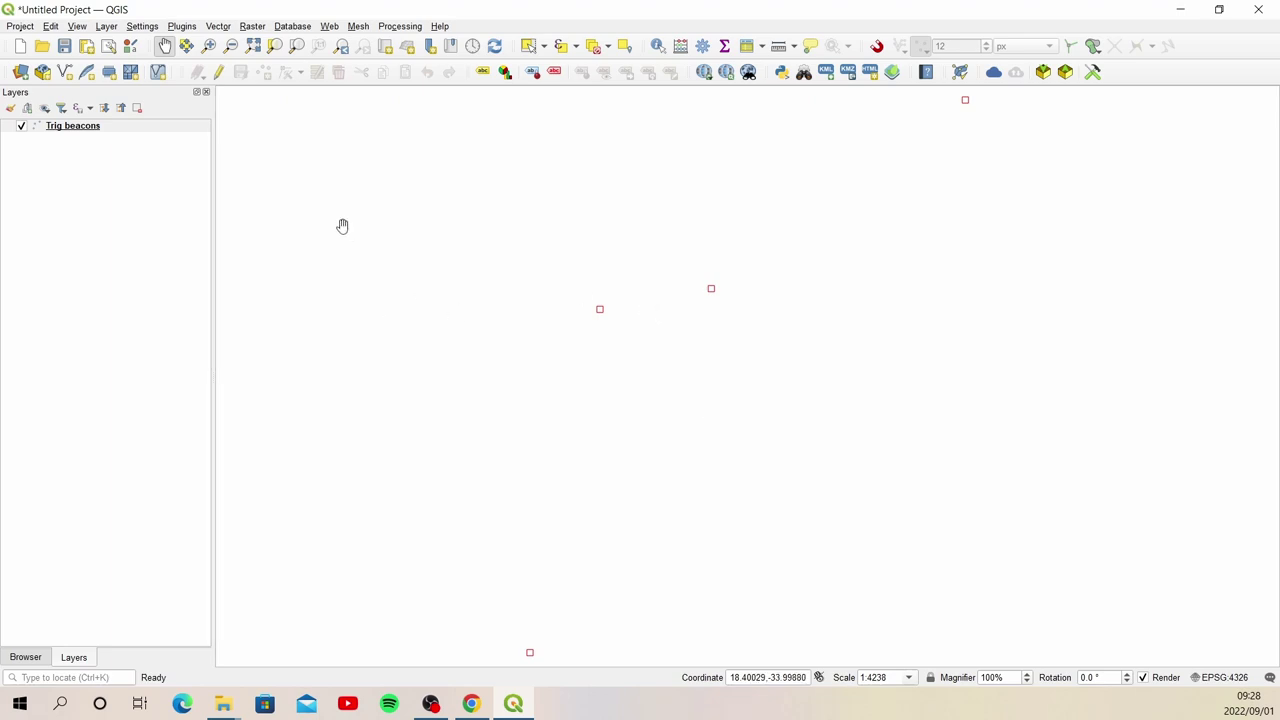
# Step: Start exporting the Trig beacons layer as a GeoPackage, with geopackage.gpkg in the Trig_Beacon/project folder as the output file
pyautogui.rightClick(120, 128)
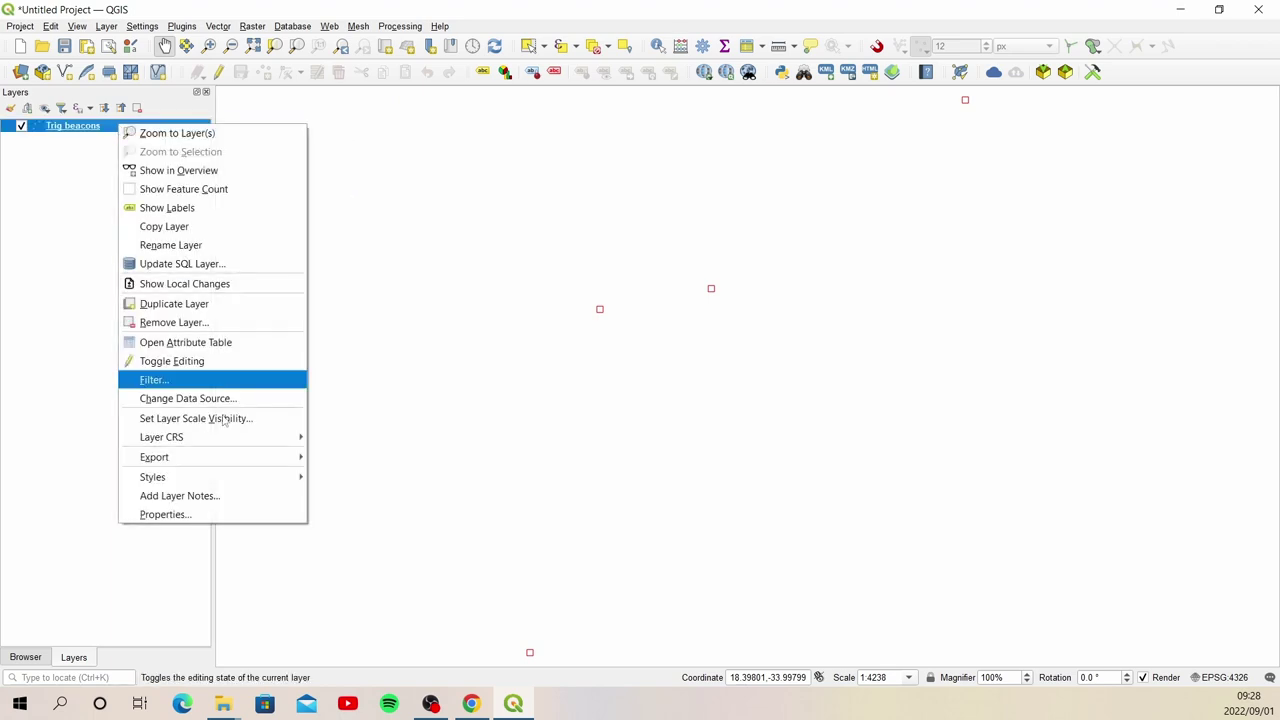
pyautogui.moveTo(265, 460)
pyautogui.click(405, 460)
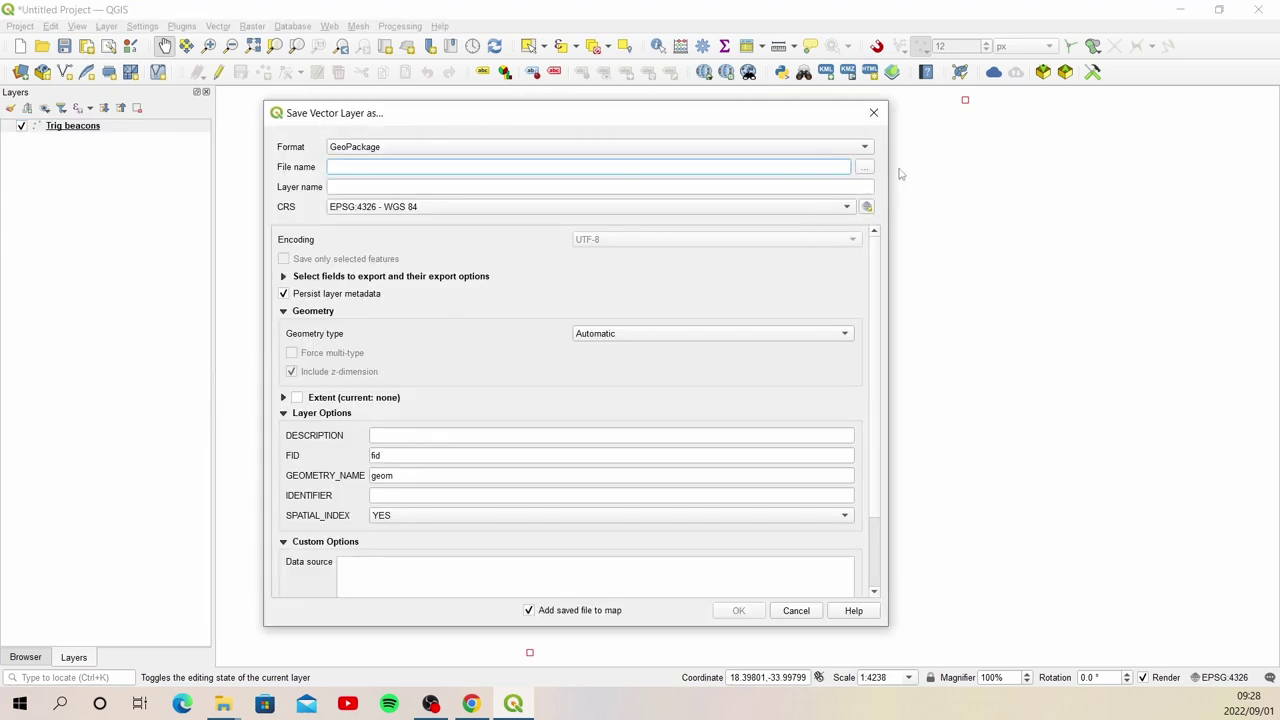
pyautogui.click(864, 168)
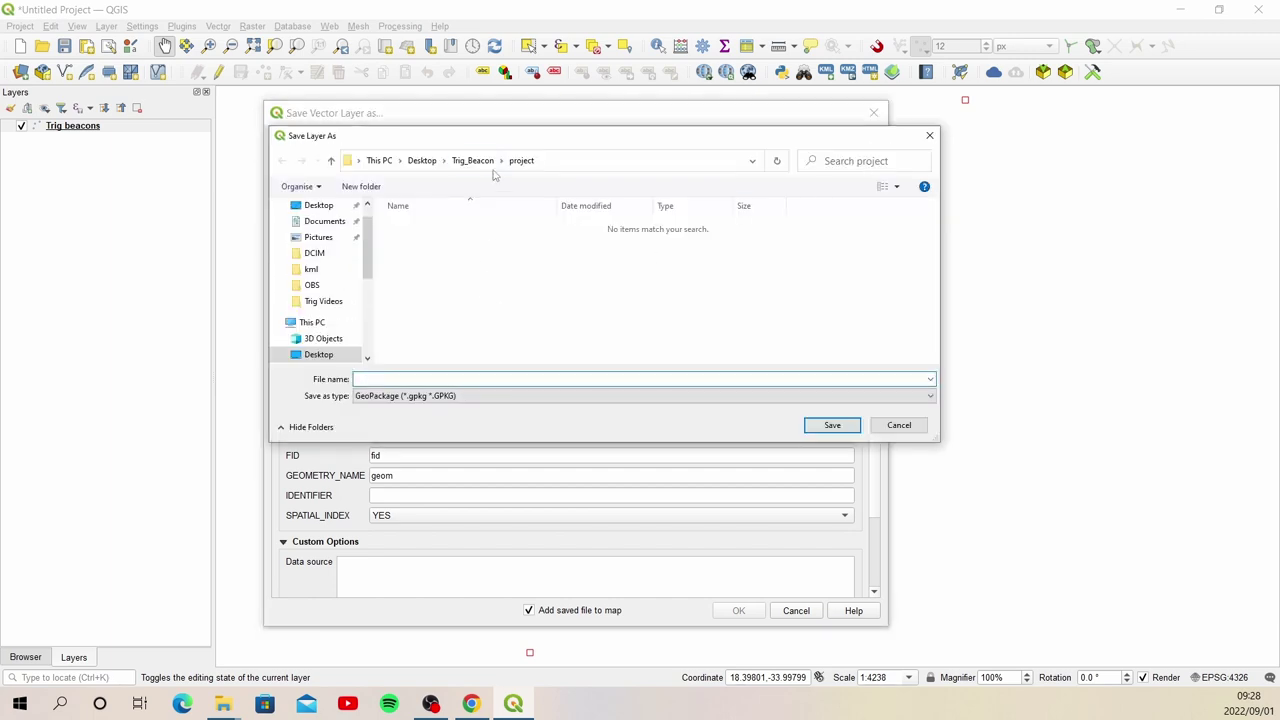
pyautogui.click(486, 167)
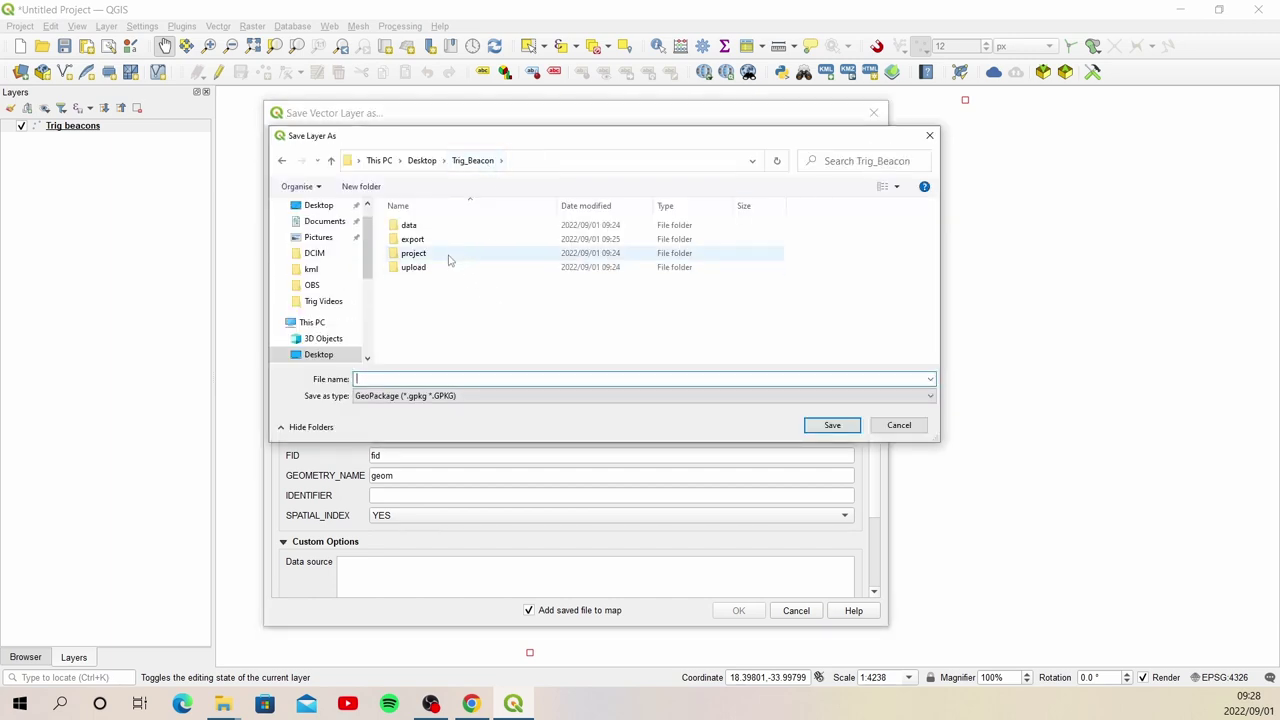
pyautogui.click(446, 257)
pyautogui.doubleClick(446, 255)
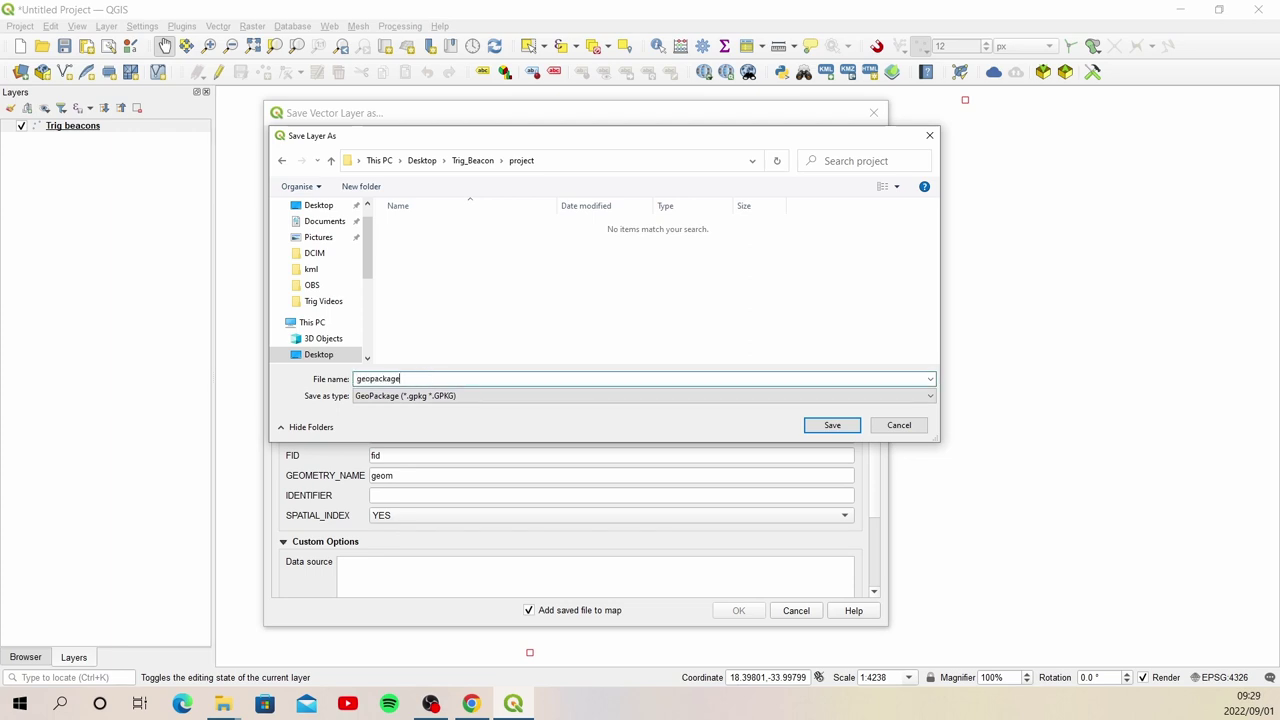
pyautogui.click(833, 427)
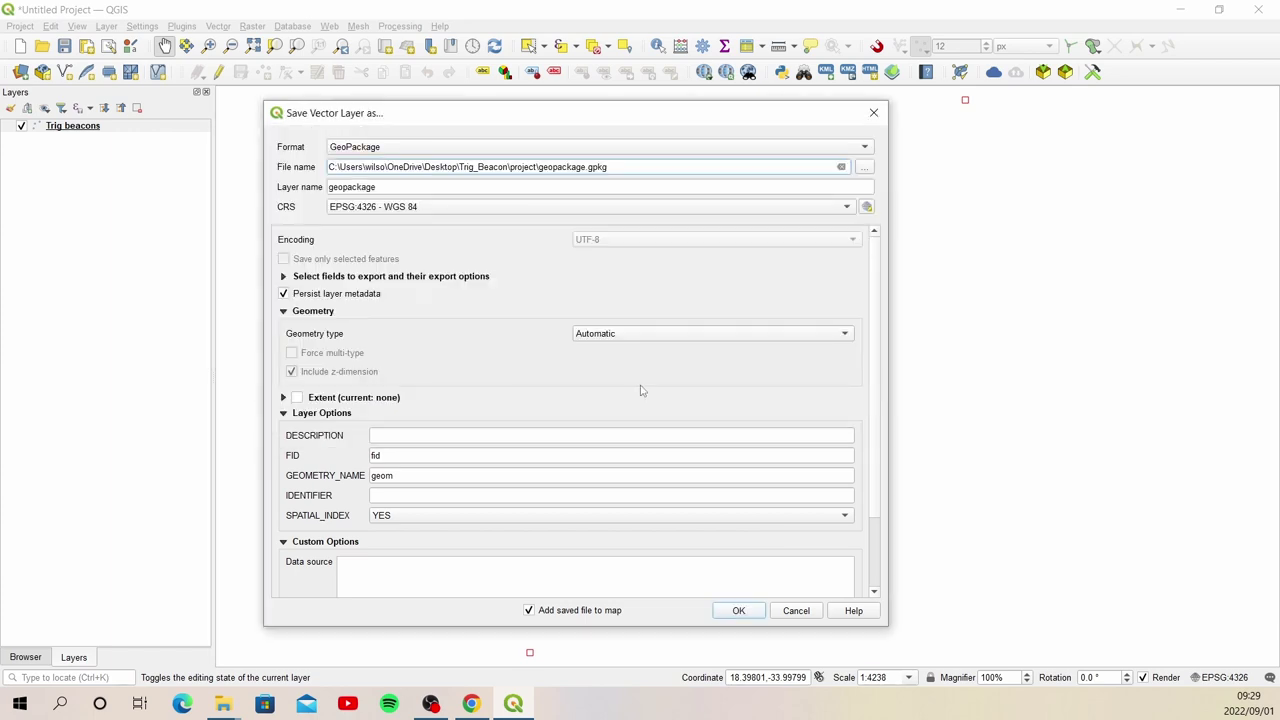
# Step: Name the exported layer original_tb and save it to the GeoPackage
pyautogui.doubleClick(348, 189)
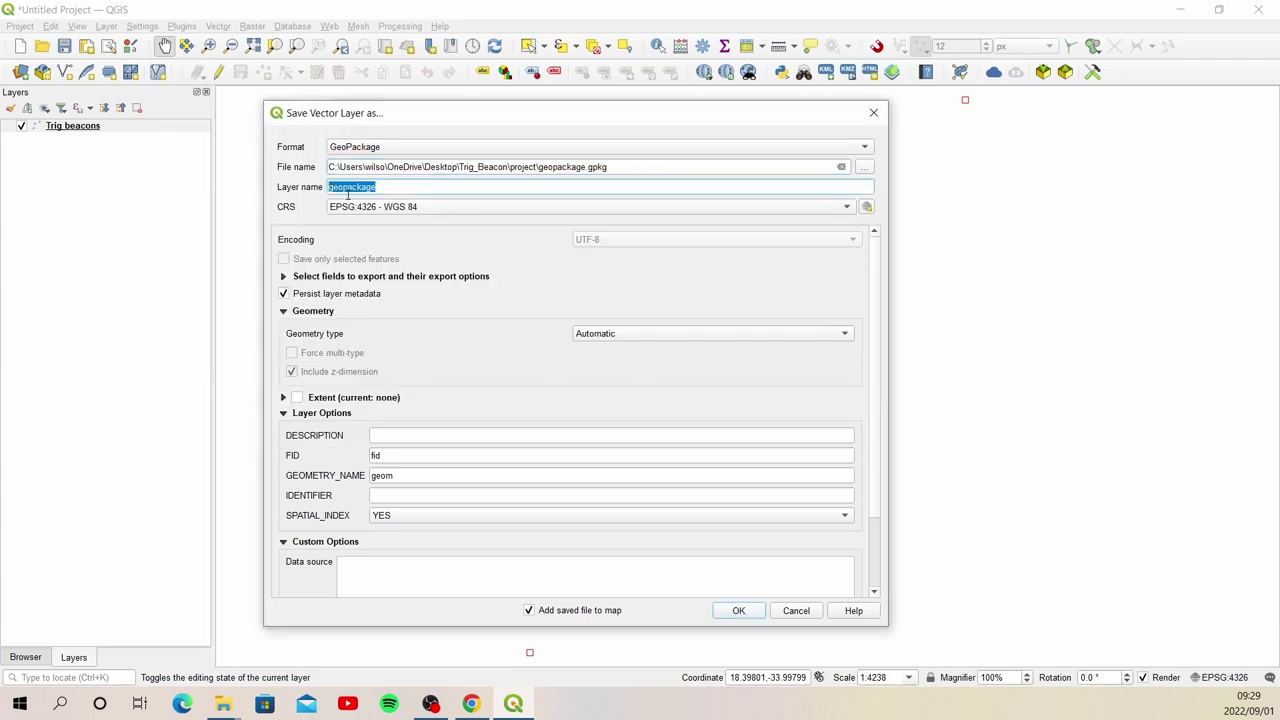
pyautogui.write('on')
pyautogui.click(736, 614)
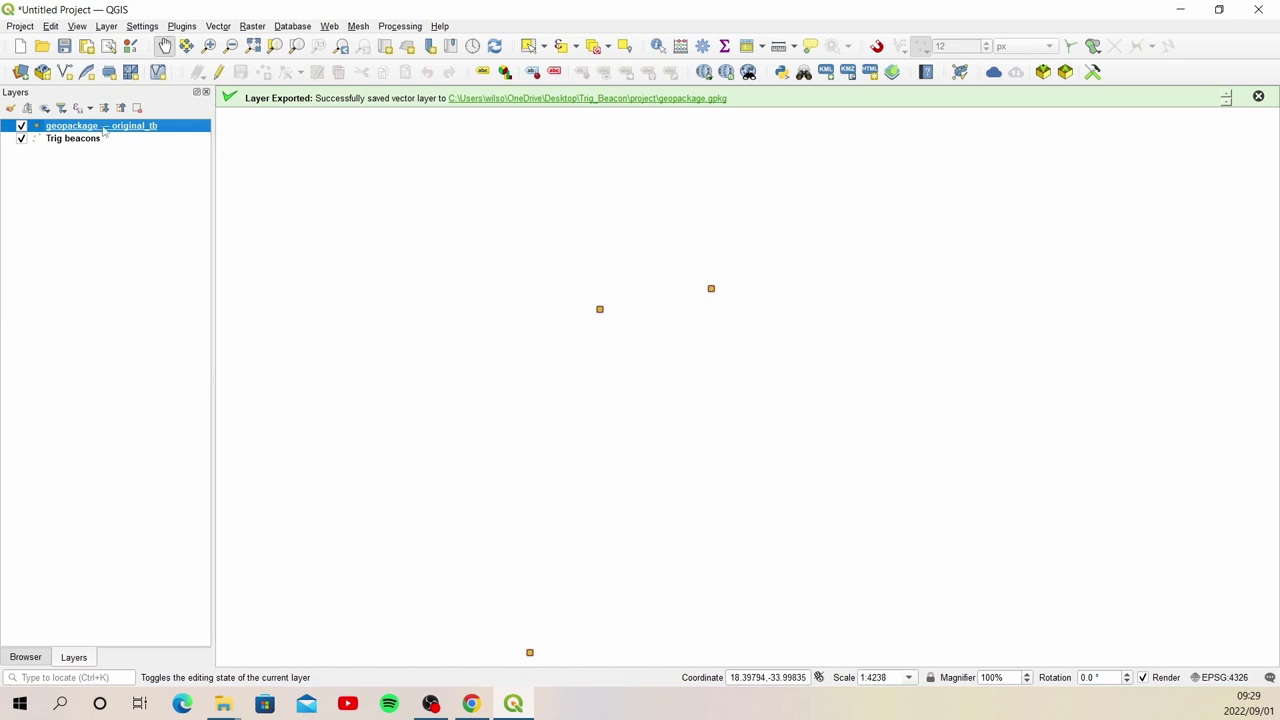
# Step: Rename the exported GeoPackage layer to original_tb by removing the geopackage prefix
pyautogui.rightClick(104, 131)
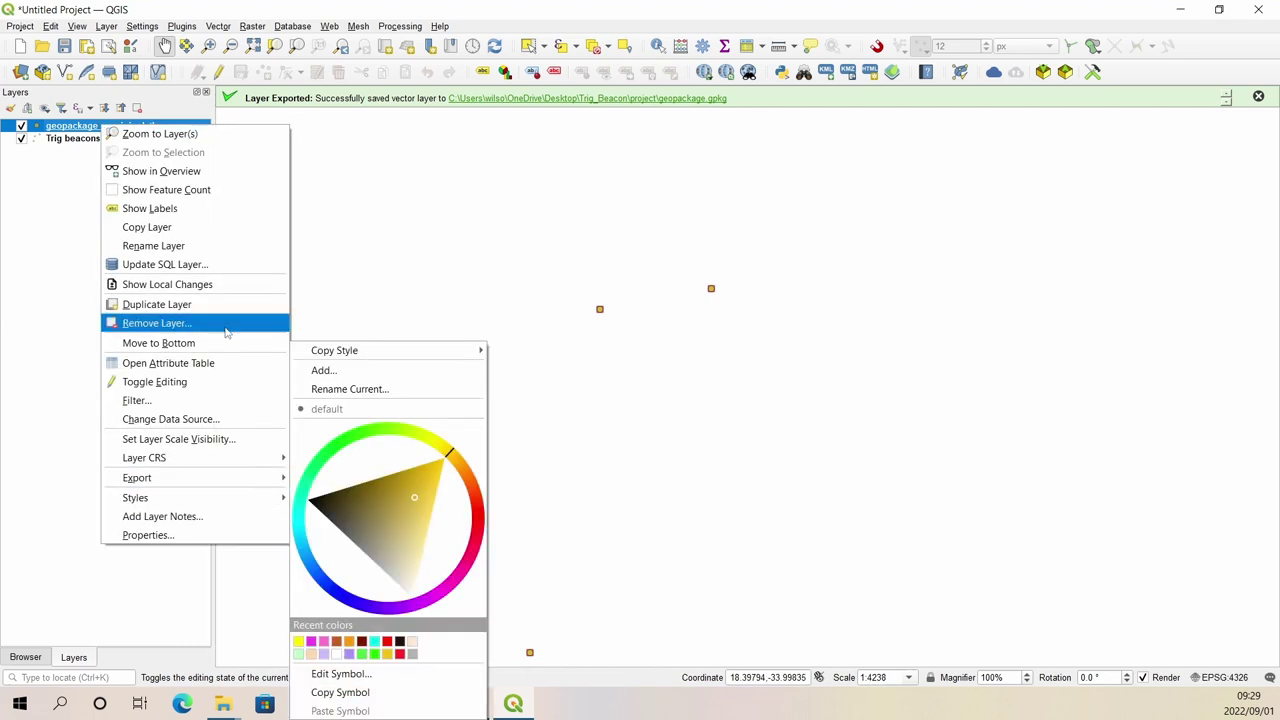
pyautogui.click(200, 246)
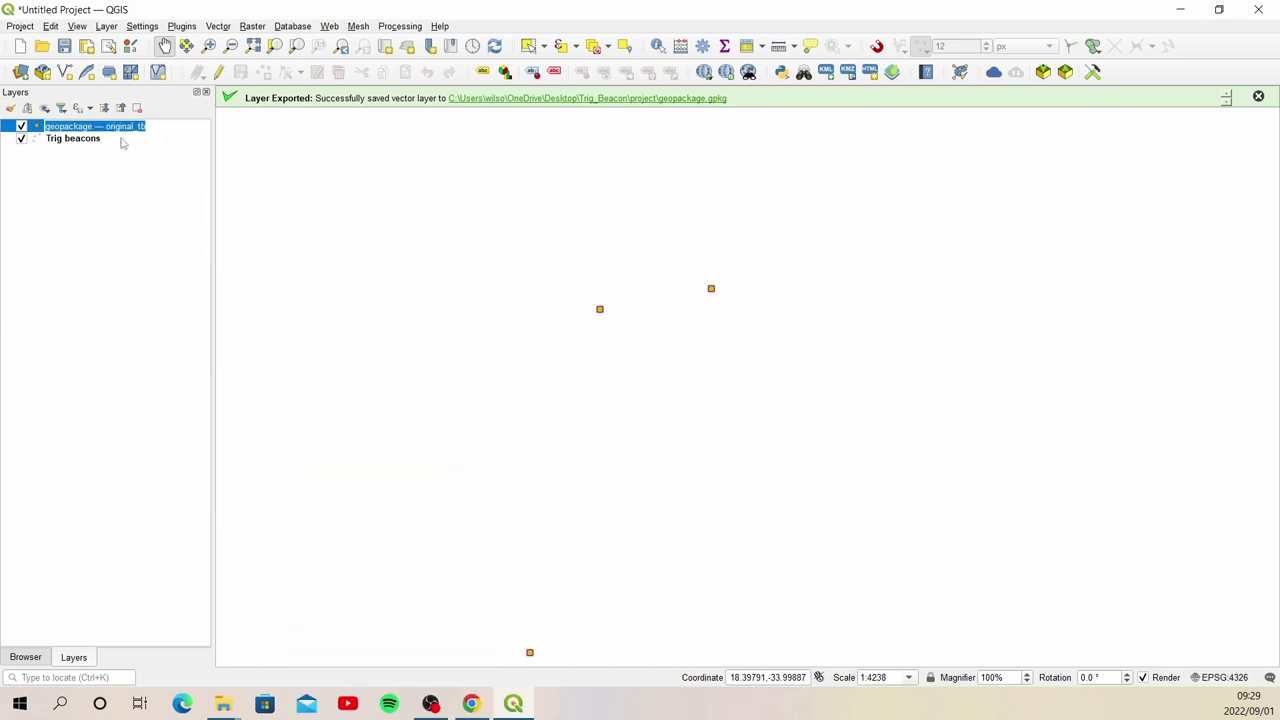
pyautogui.moveTo(104, 126); pyautogui.dragTo(10, 130)
pyautogui.press('Delete')
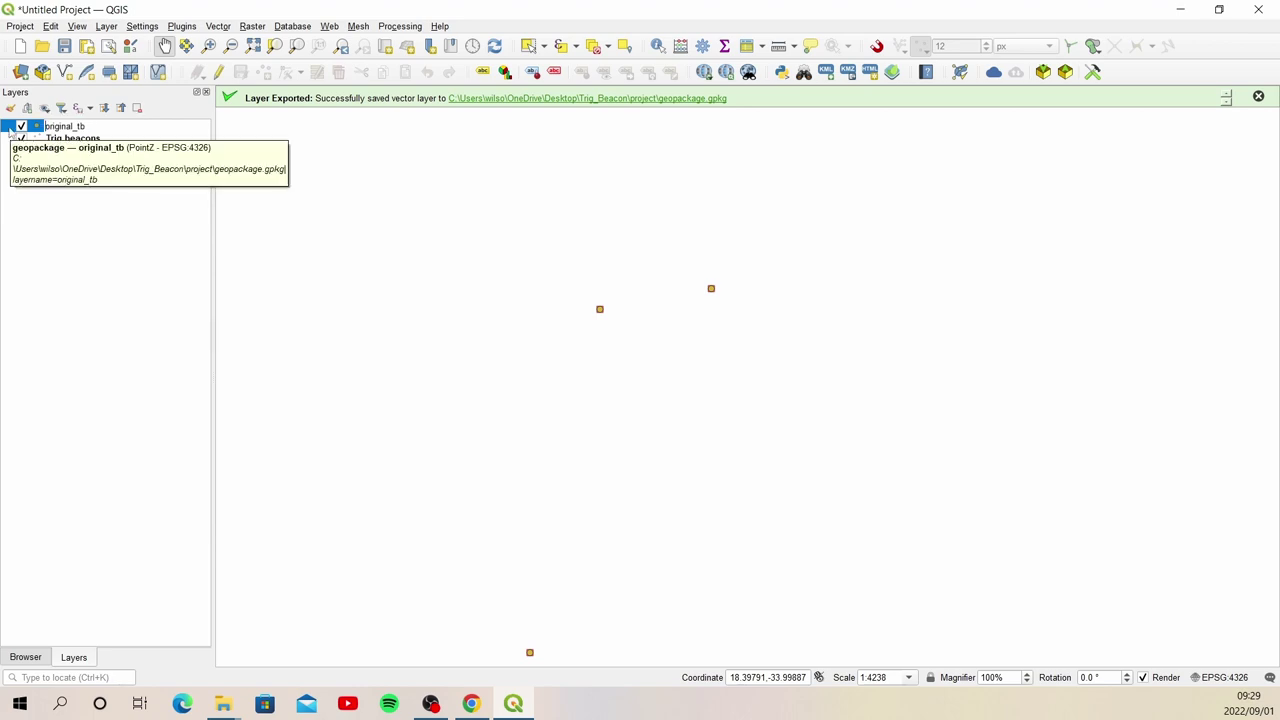
pyautogui.press('Return')
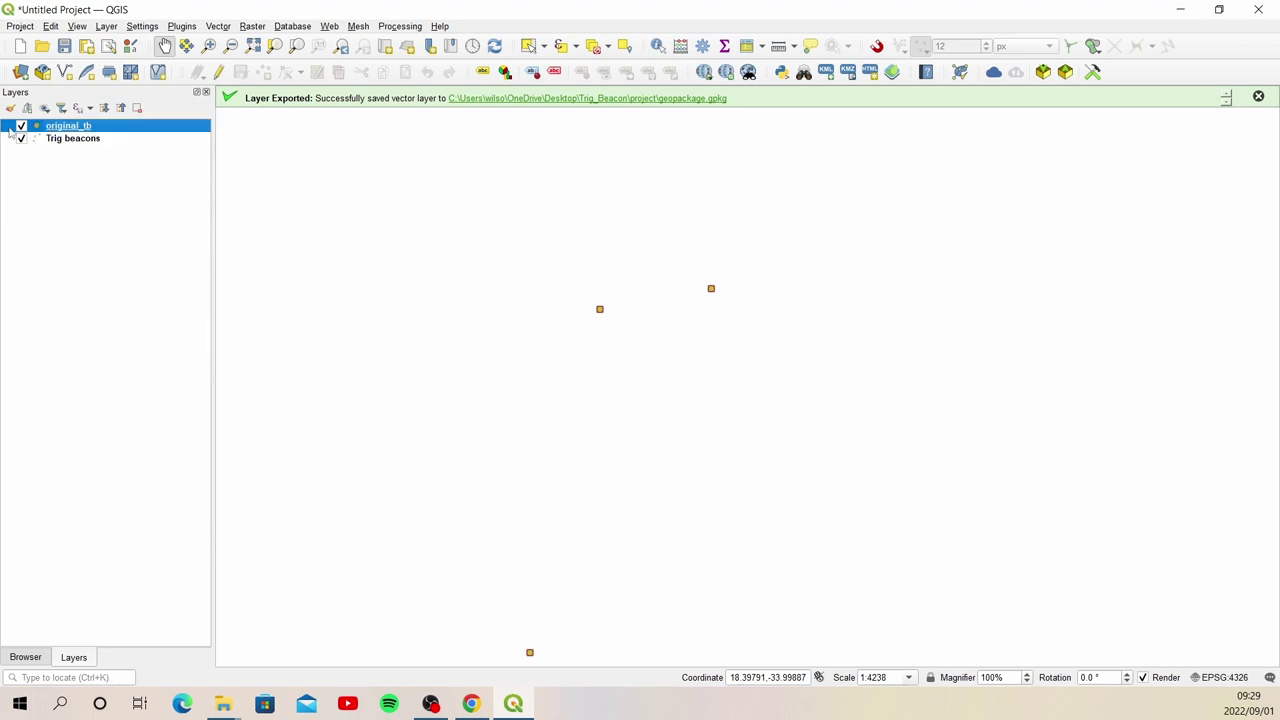
# Step: Remove the Trig beacons KML layer from the project
pyautogui.click(111, 141)
pyautogui.rightClick(111, 143)
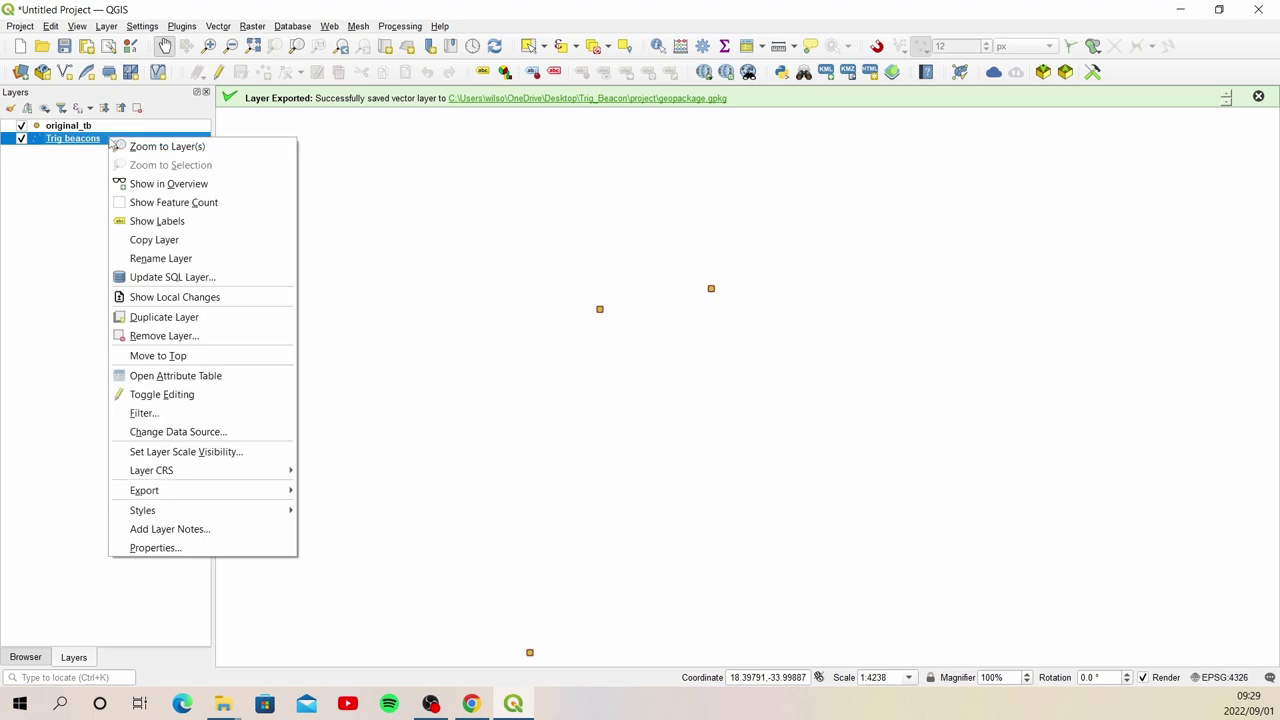
pyautogui.click(164, 336)
pyautogui.click(616, 370)
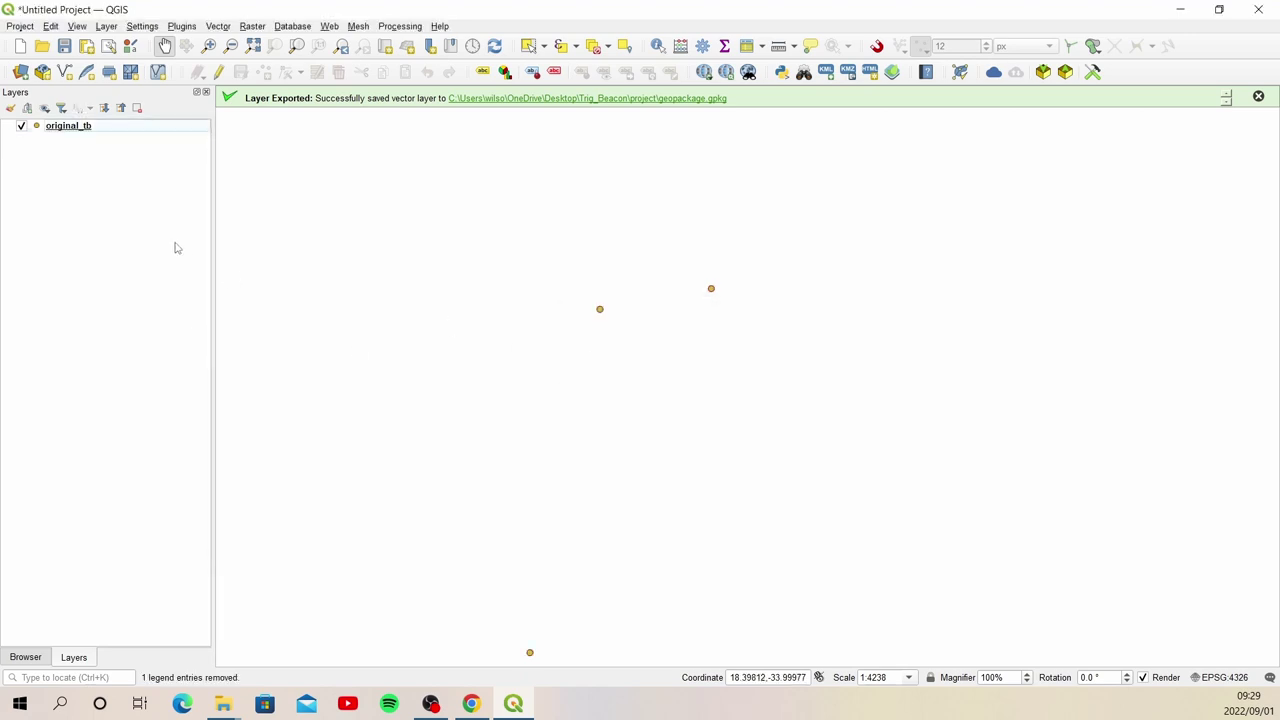
# Step: Style the original_tb layer's points with the triangle red preset symbol
pyautogui.rightClick(86, 128)
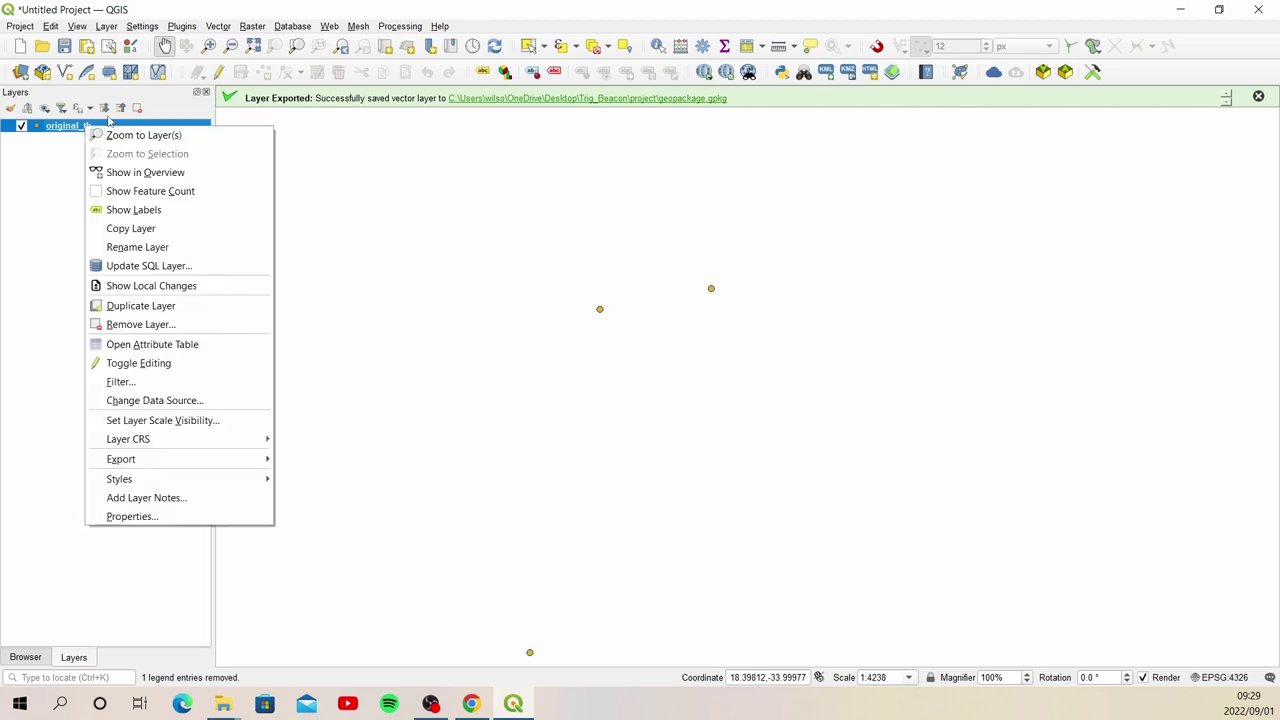
pyautogui.click(51, 169)
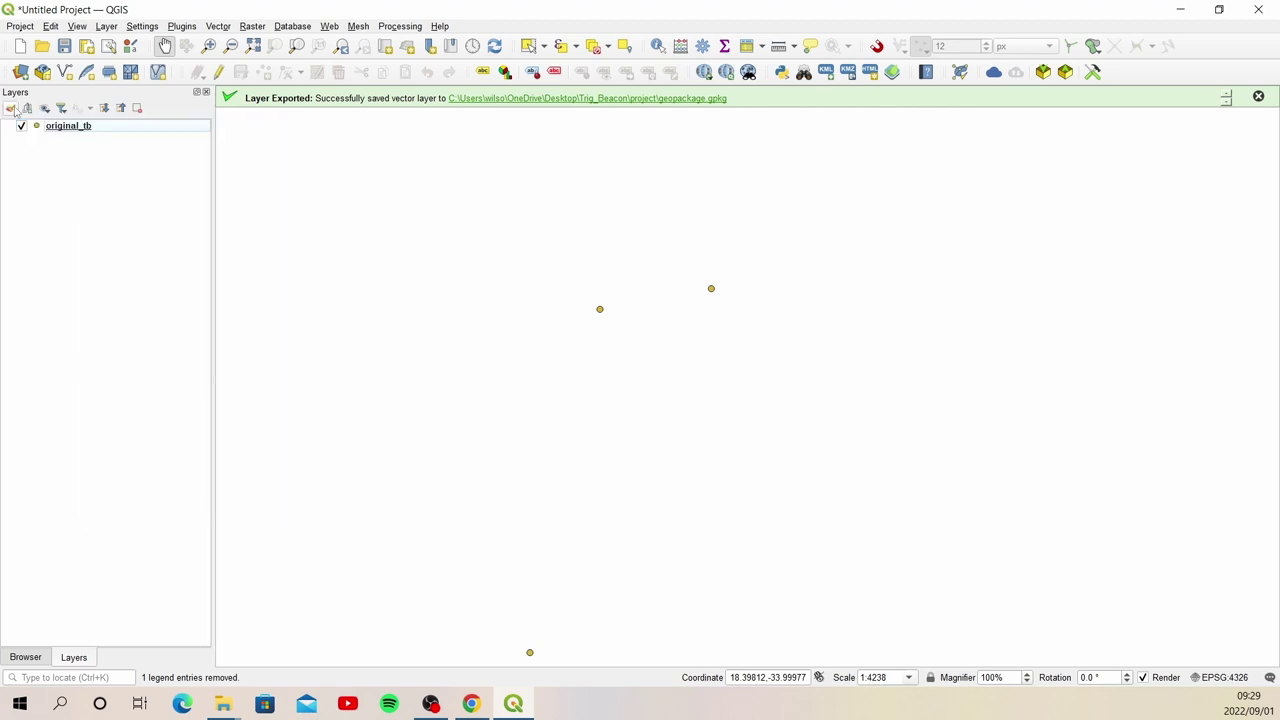
pyautogui.click(11, 109)
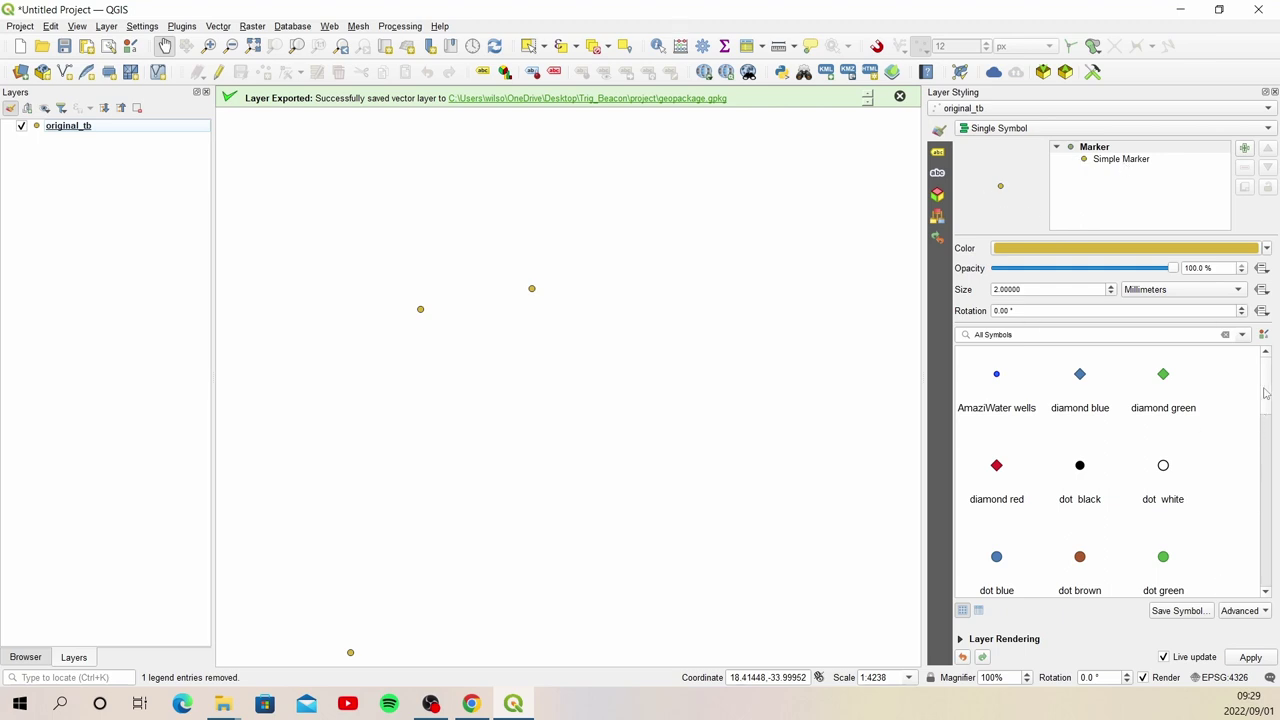
pyautogui.moveTo(1269, 398); pyautogui.dragTo(1190, 603)
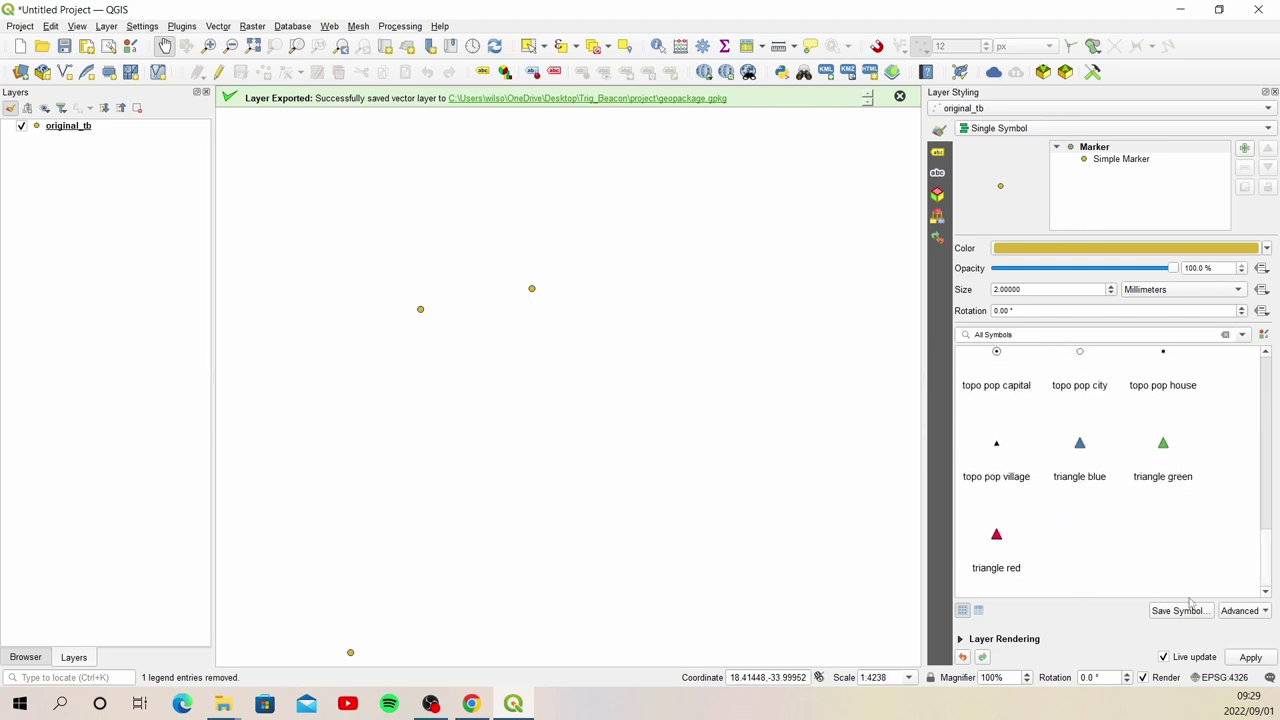
pyautogui.click(997, 538)
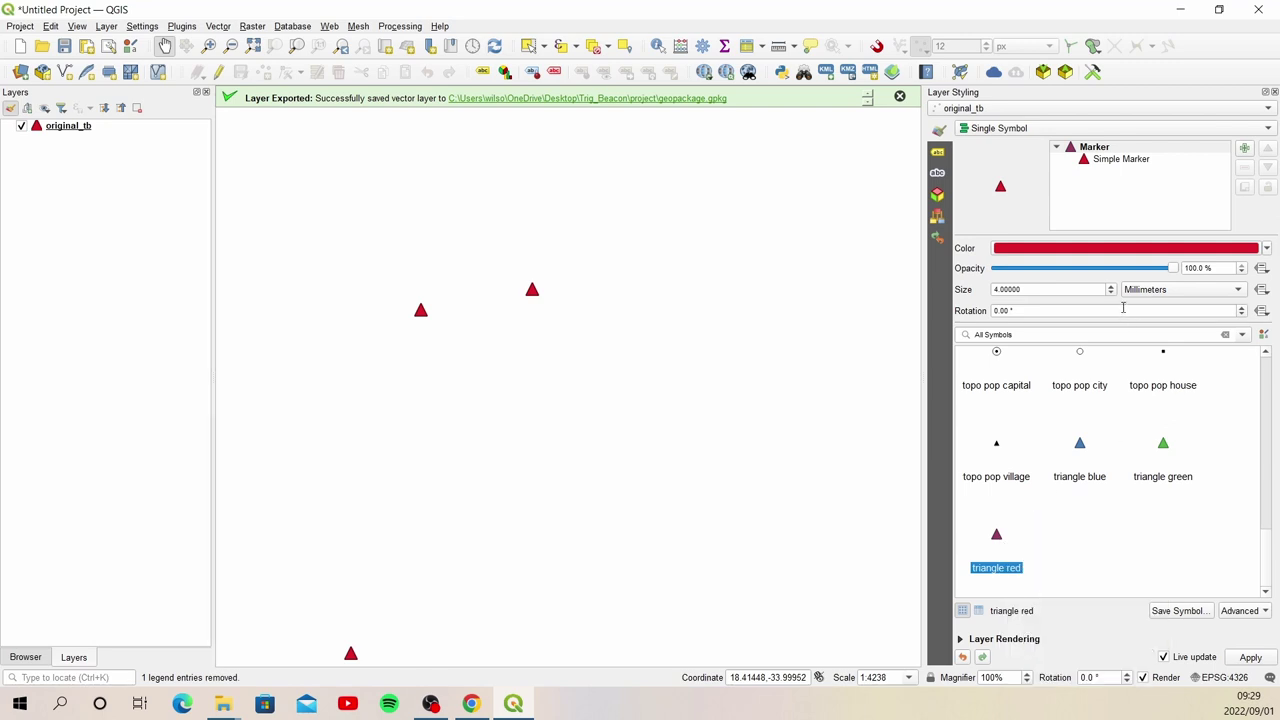
# Step: Label the original_tb points with single labels from the Name field and draw a buffer around the label text
pyautogui.click(939, 153)
pyautogui.click(1210, 128)
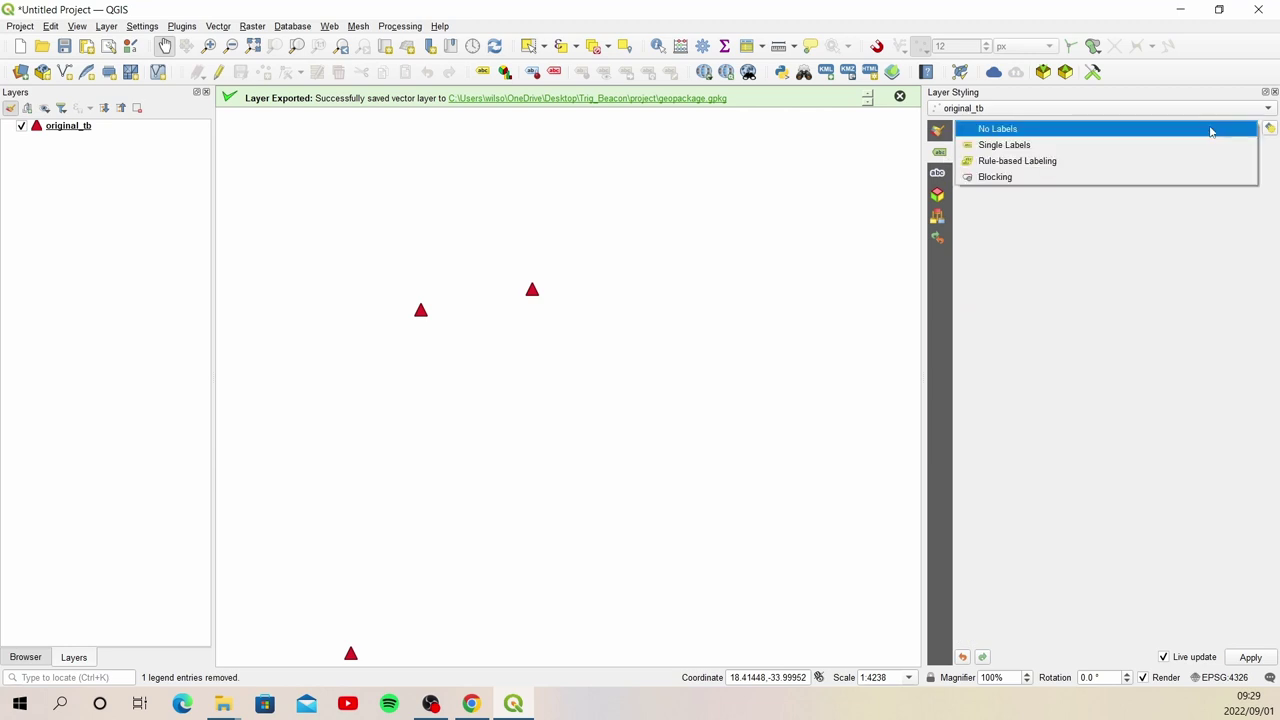
pyautogui.click(1042, 146)
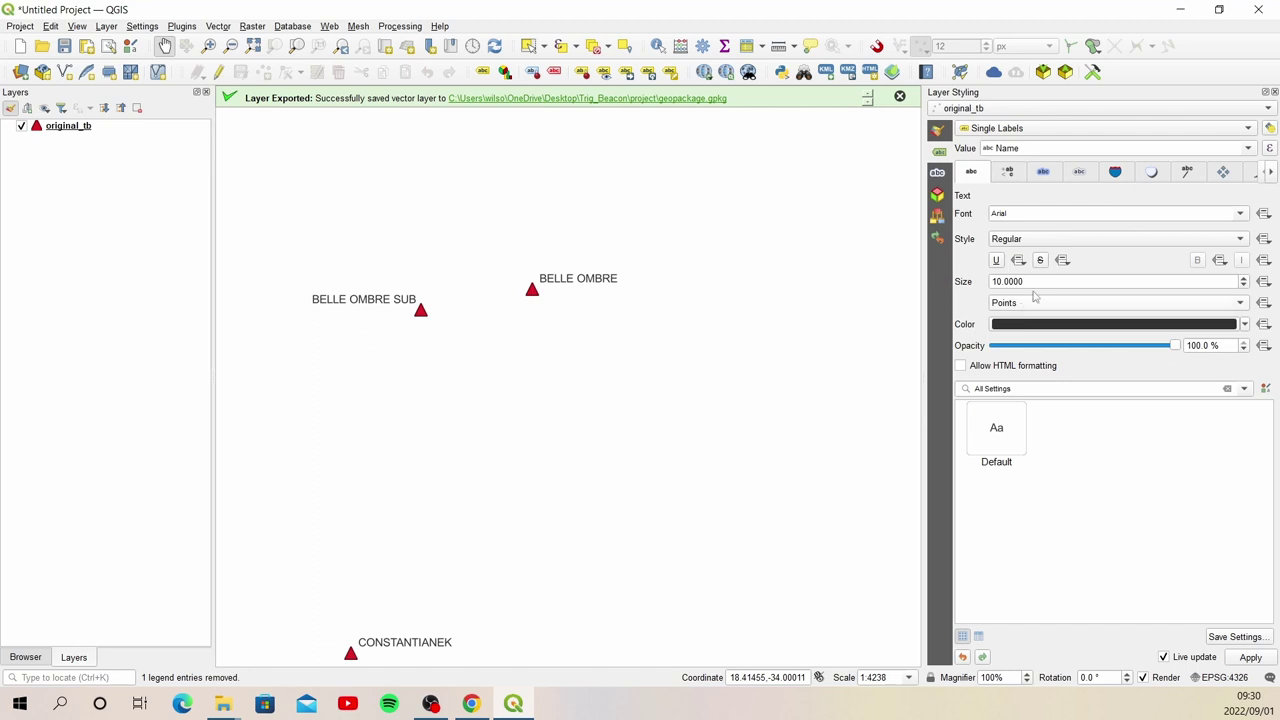
pyautogui.click(1043, 174)
pyautogui.click(961, 214)
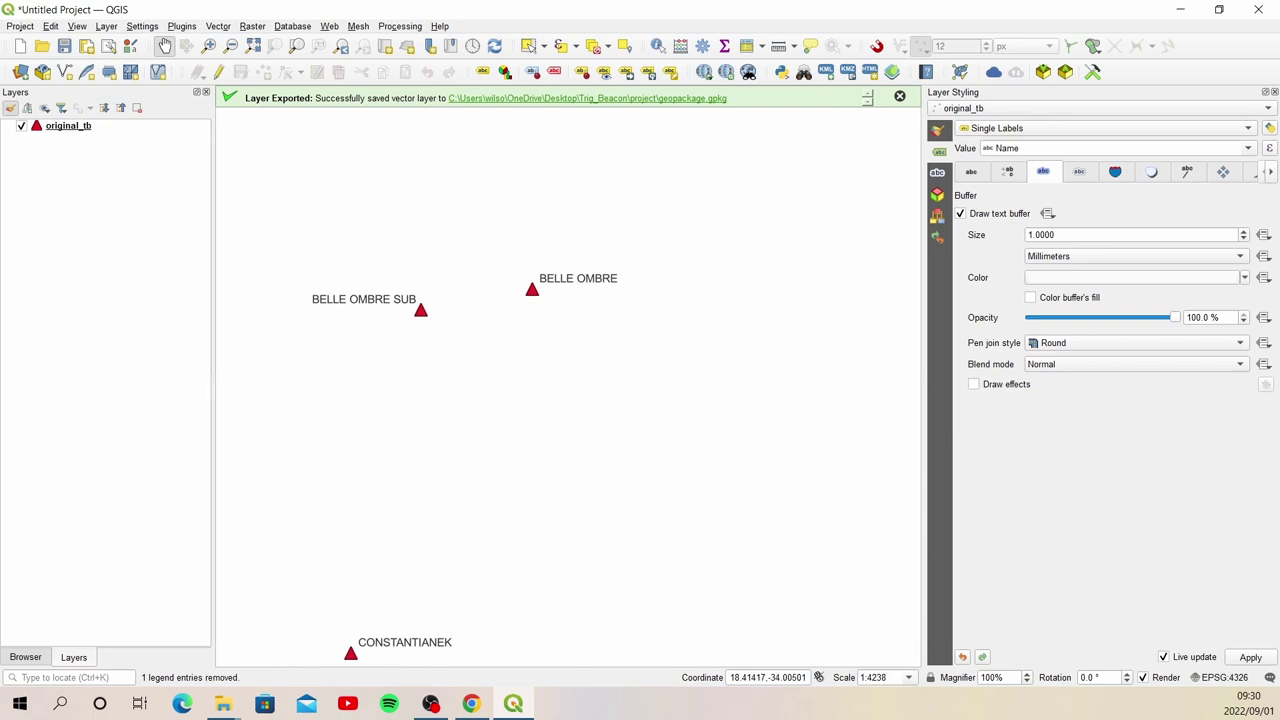
pyautogui.click(430, 703)
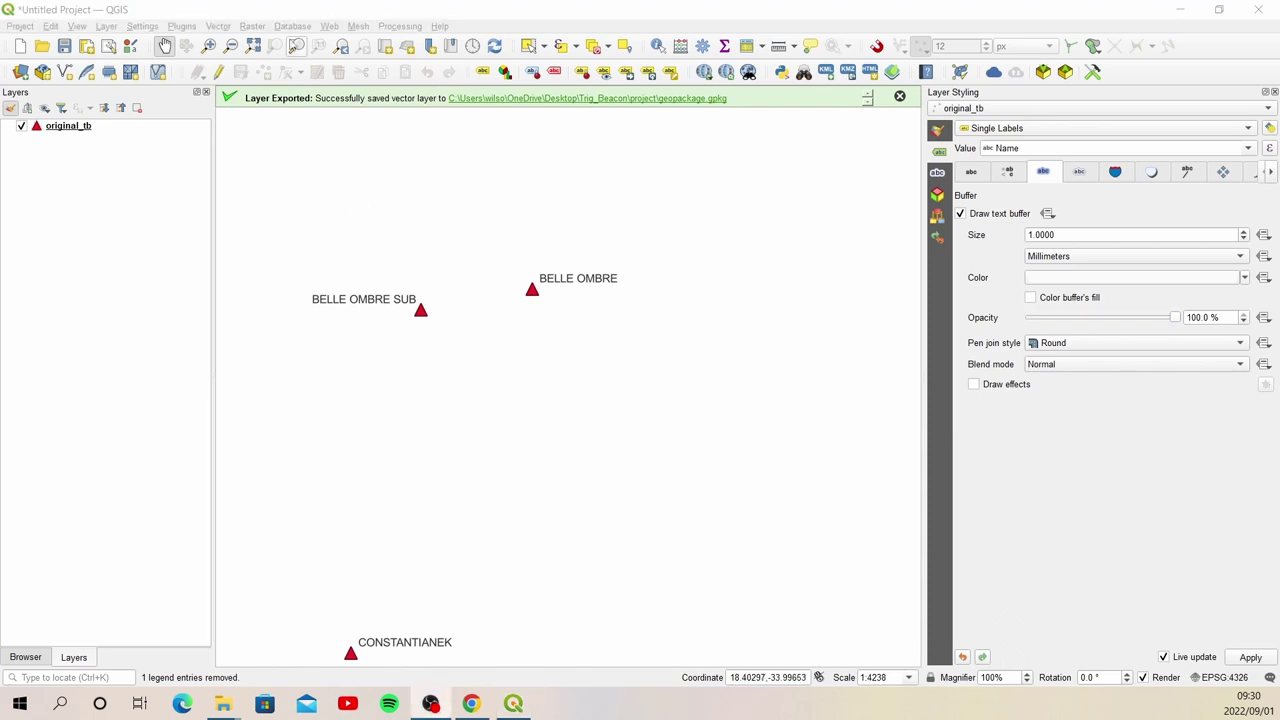
pyautogui.click(270, 12)
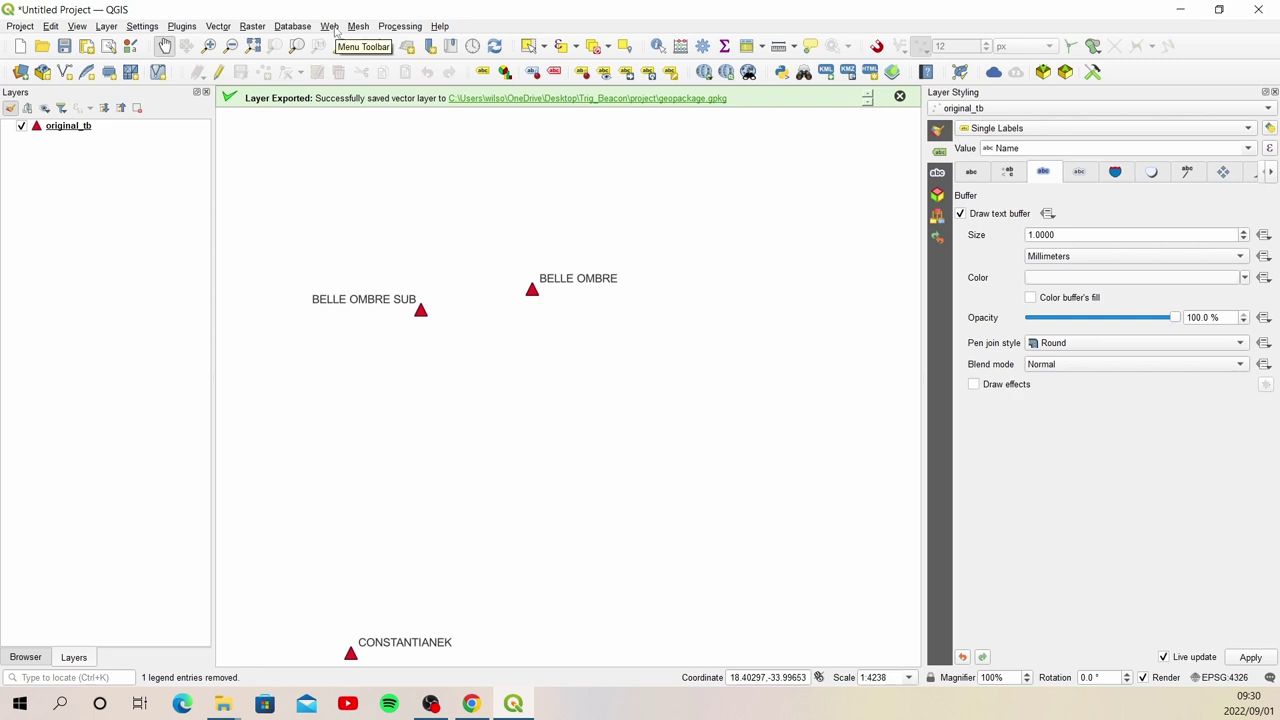
# Step: Add the Google Hybrid basemap from QuickMapServices
pyautogui.click(334, 28)
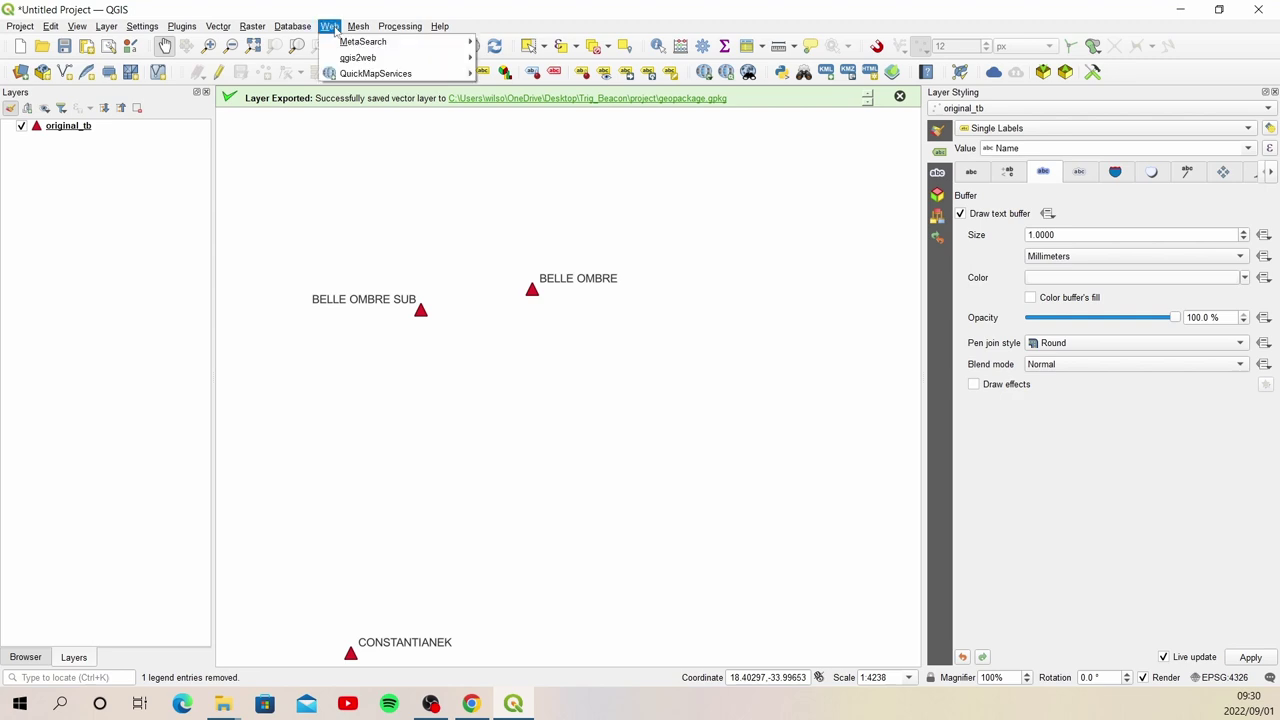
pyautogui.moveTo(385, 80)
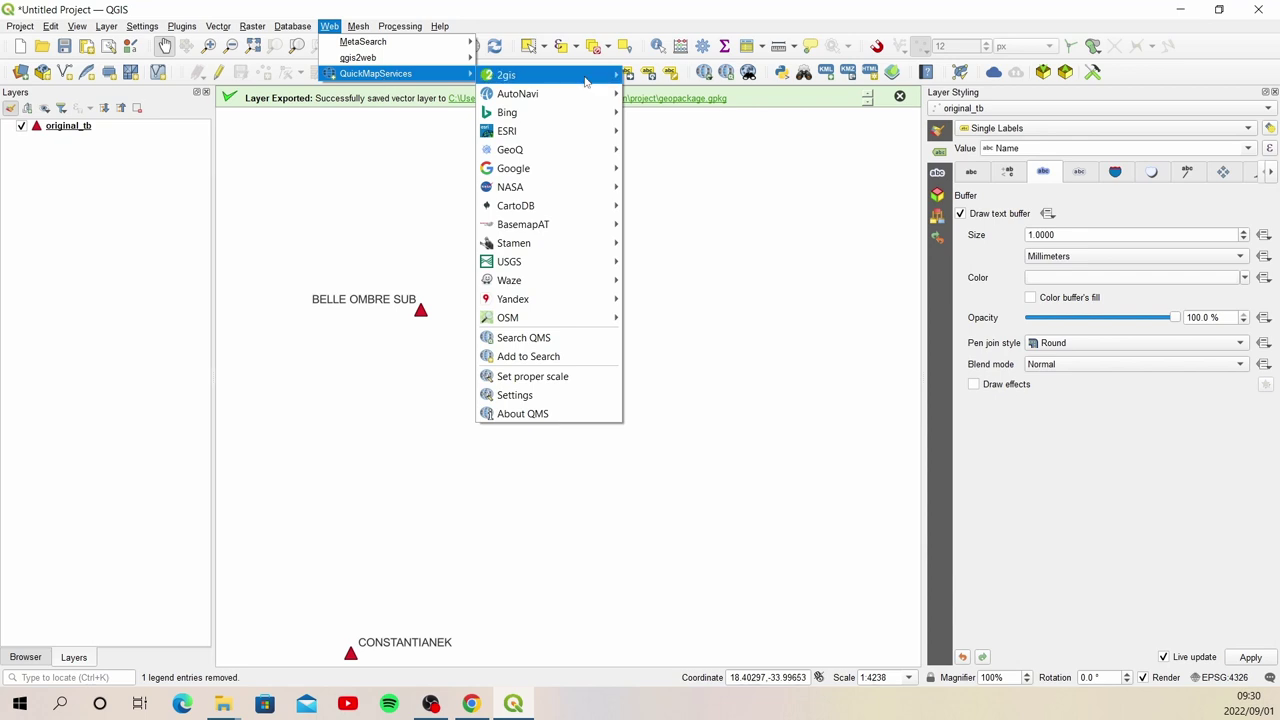
pyautogui.moveTo(585, 172)
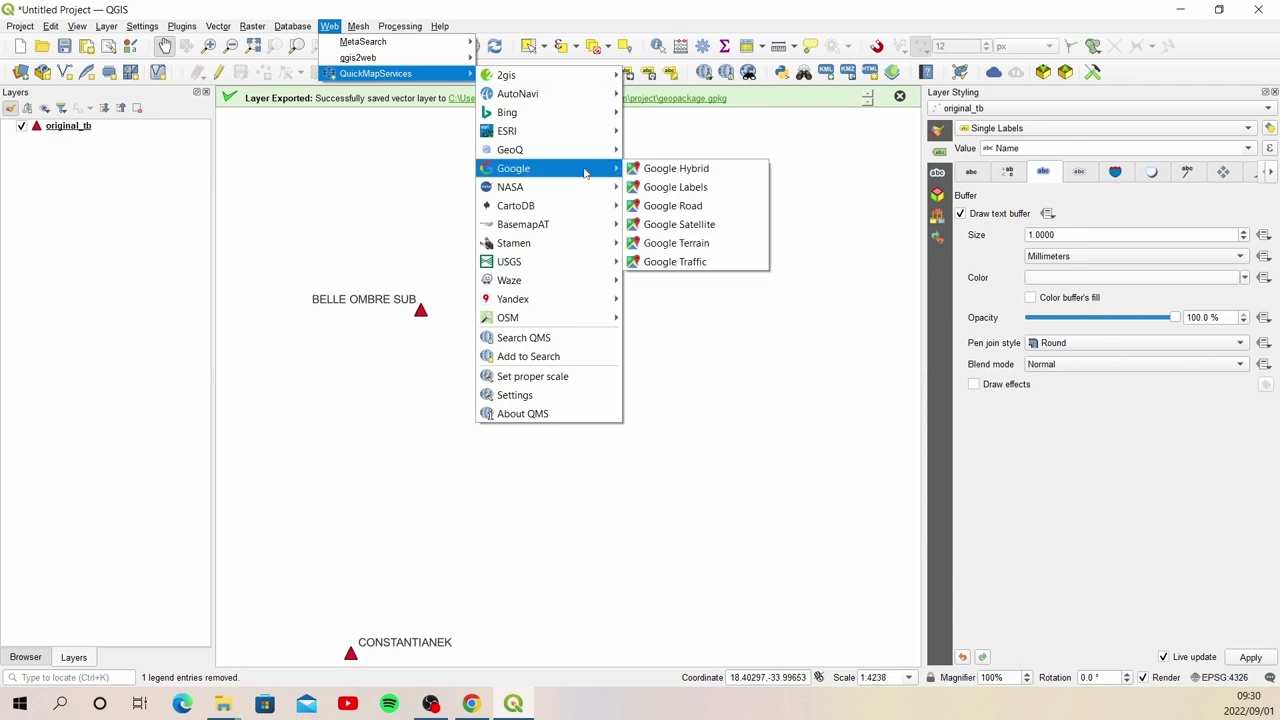
pyautogui.click(680, 170)
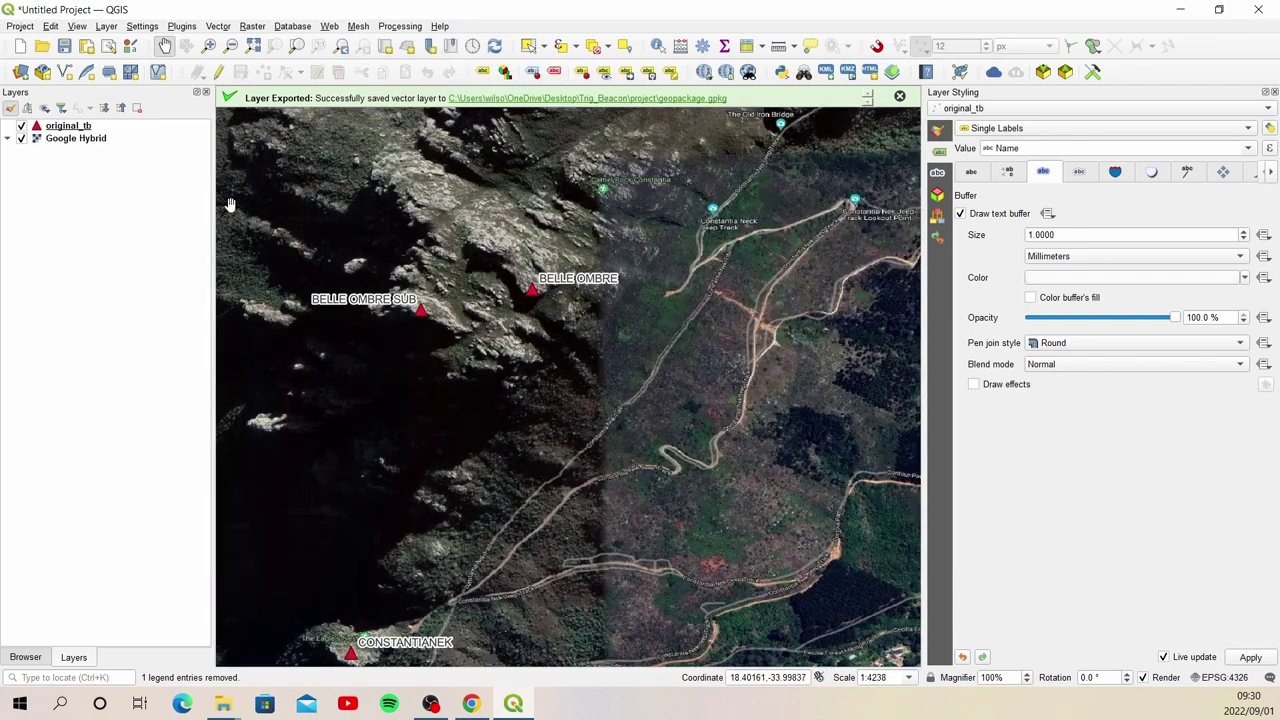
# Step: Add the OpenTopoMap basemap from QuickMapServices, hide that layer, and dismiss the export message
pyautogui.click(330, 26)
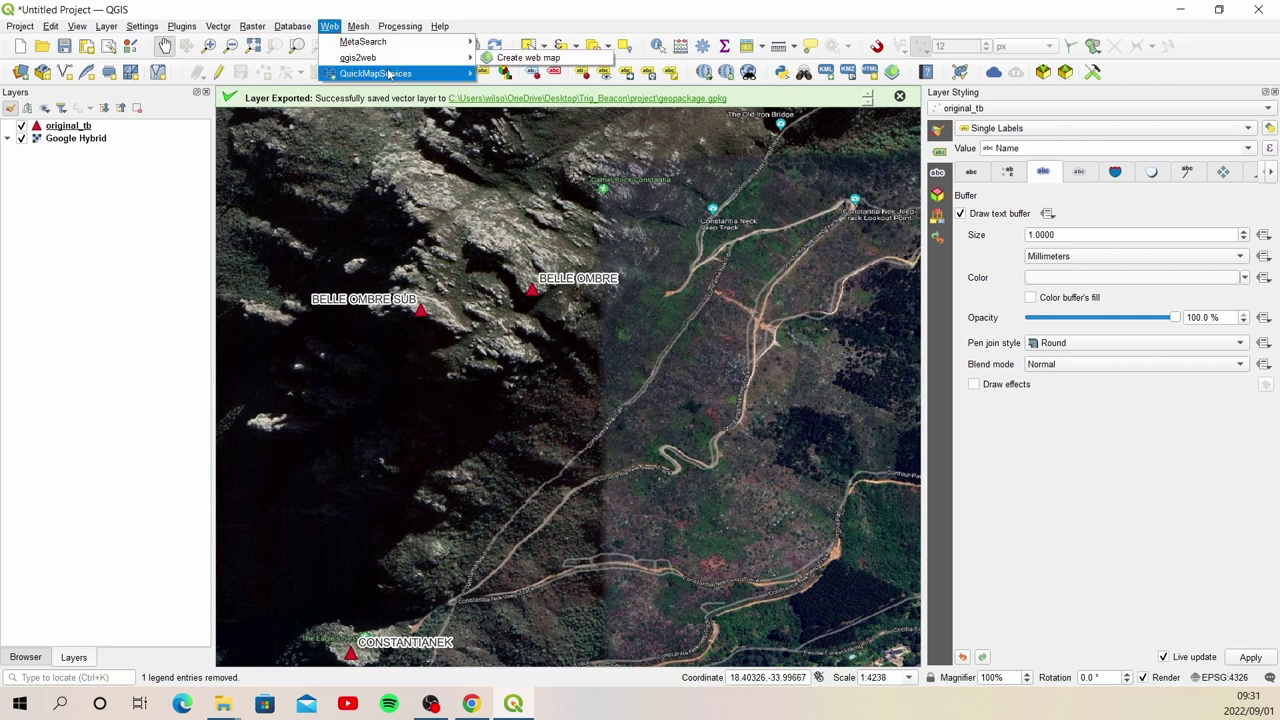
pyautogui.moveTo(385, 72)
pyautogui.moveTo(552, 320)
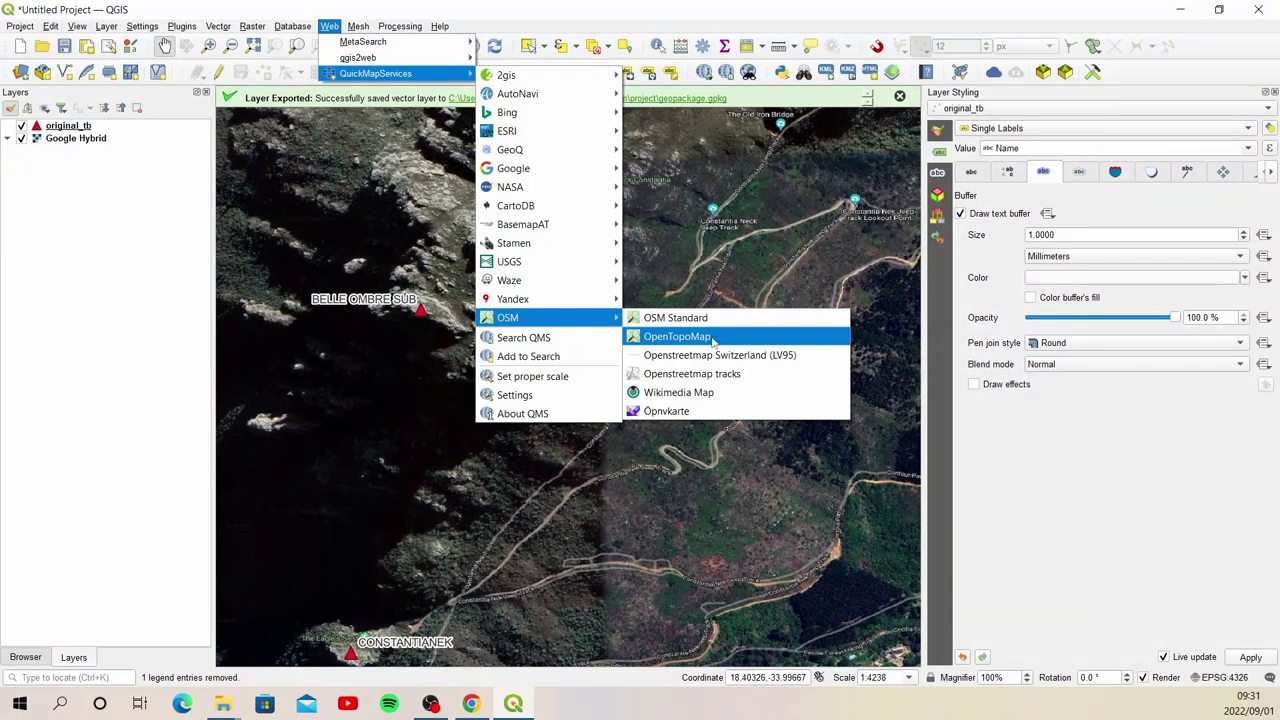
pyautogui.click(716, 340)
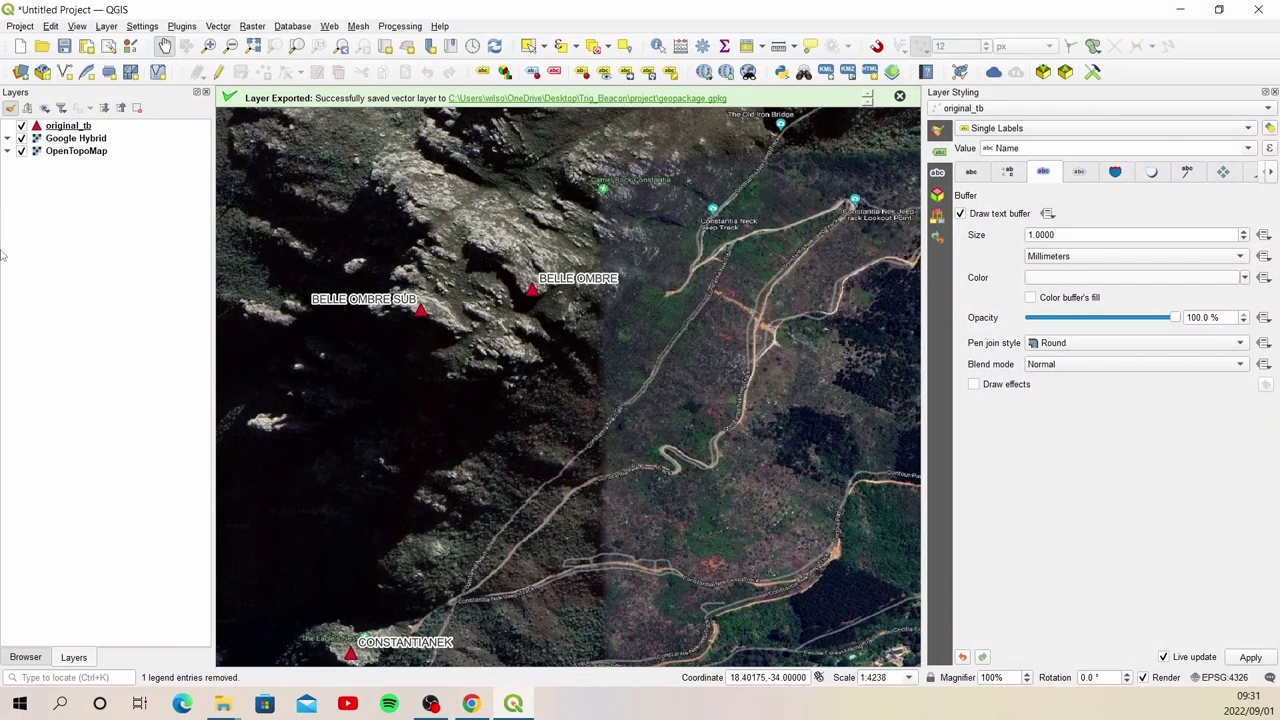
pyautogui.click(21, 151)
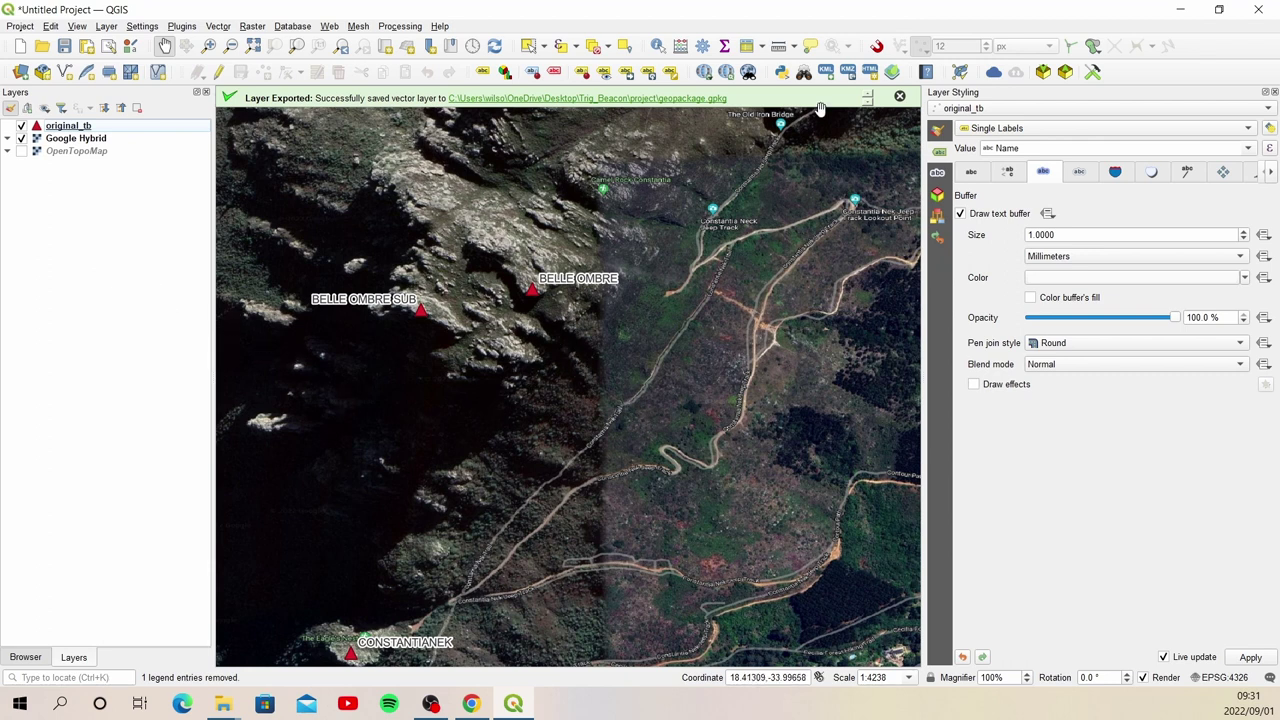
pyautogui.click(900, 97)
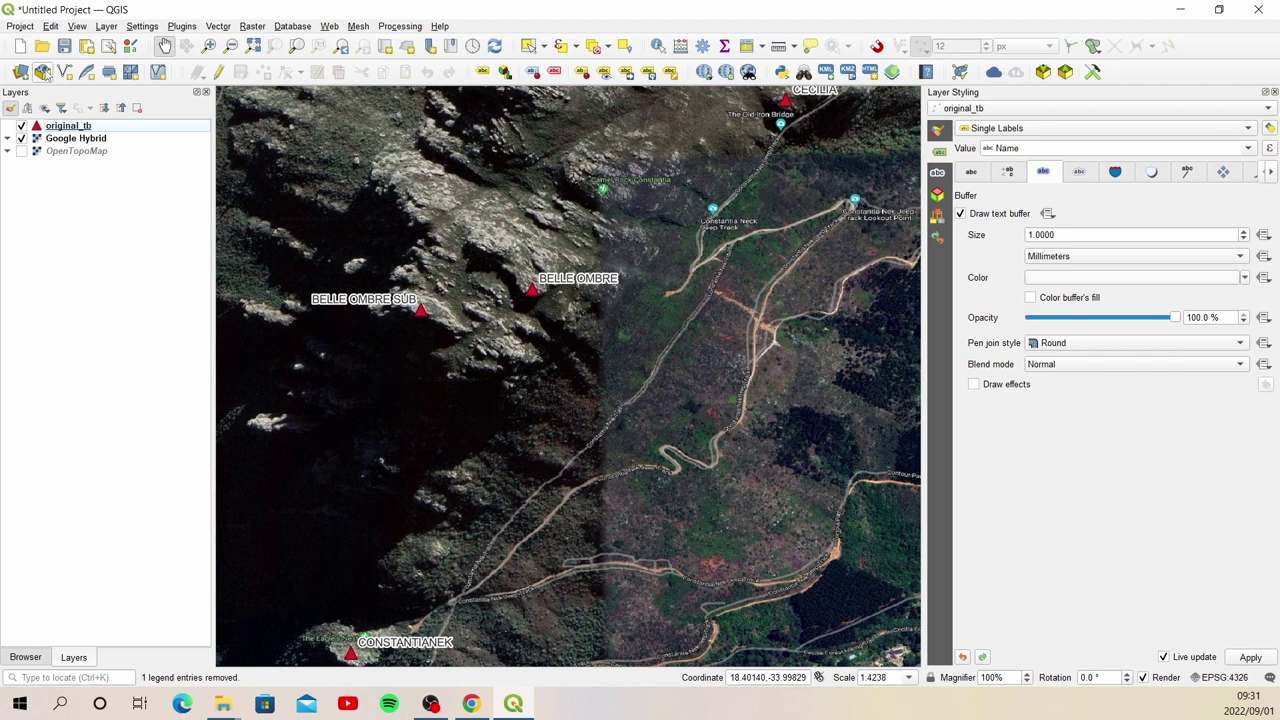
# Step: Start a new GeoPackage layer in the existing geopackage.gpkg database with the table name trig_beacon
pyautogui.click(42, 72)
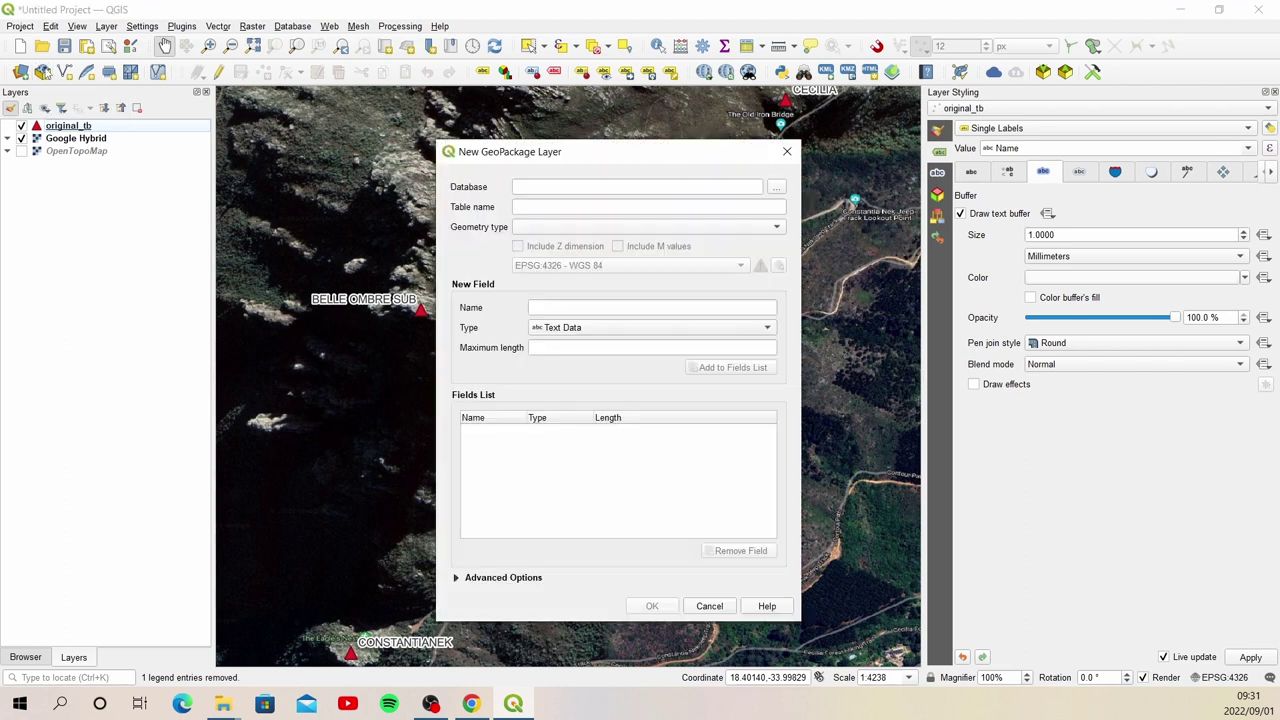
pyautogui.click(777, 188)
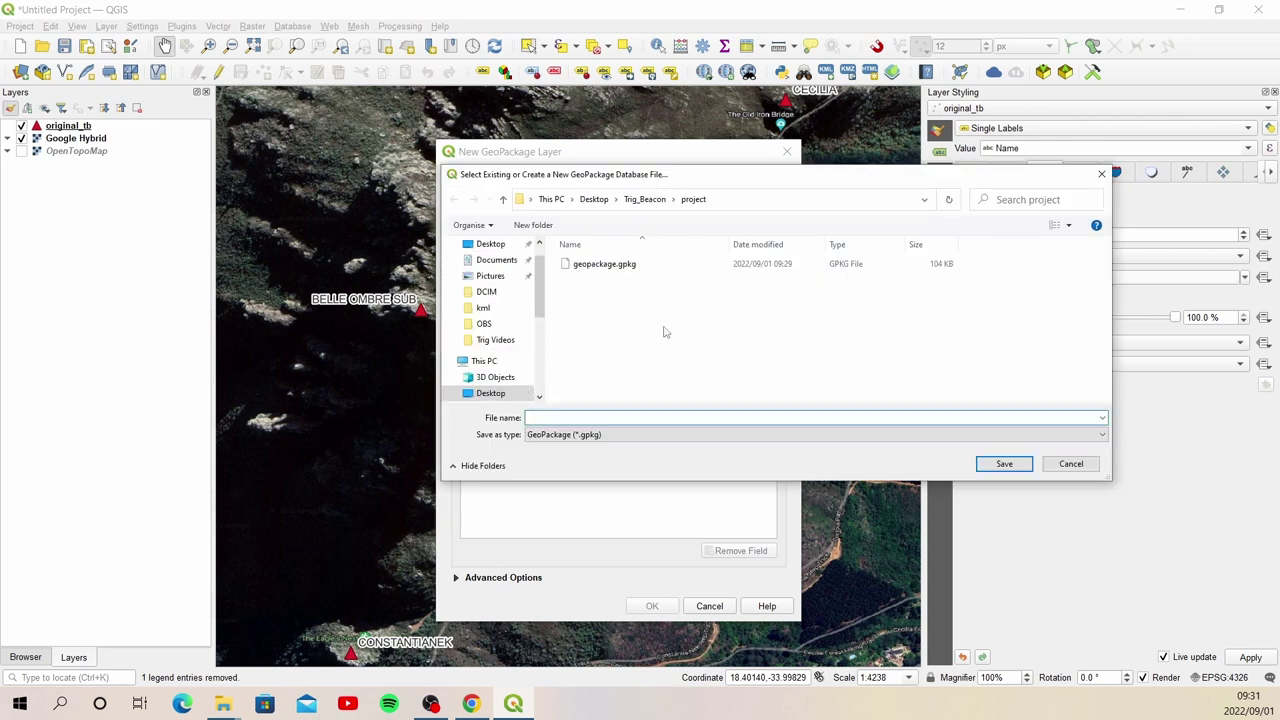
pyautogui.click(603, 264)
pyautogui.click(990, 466)
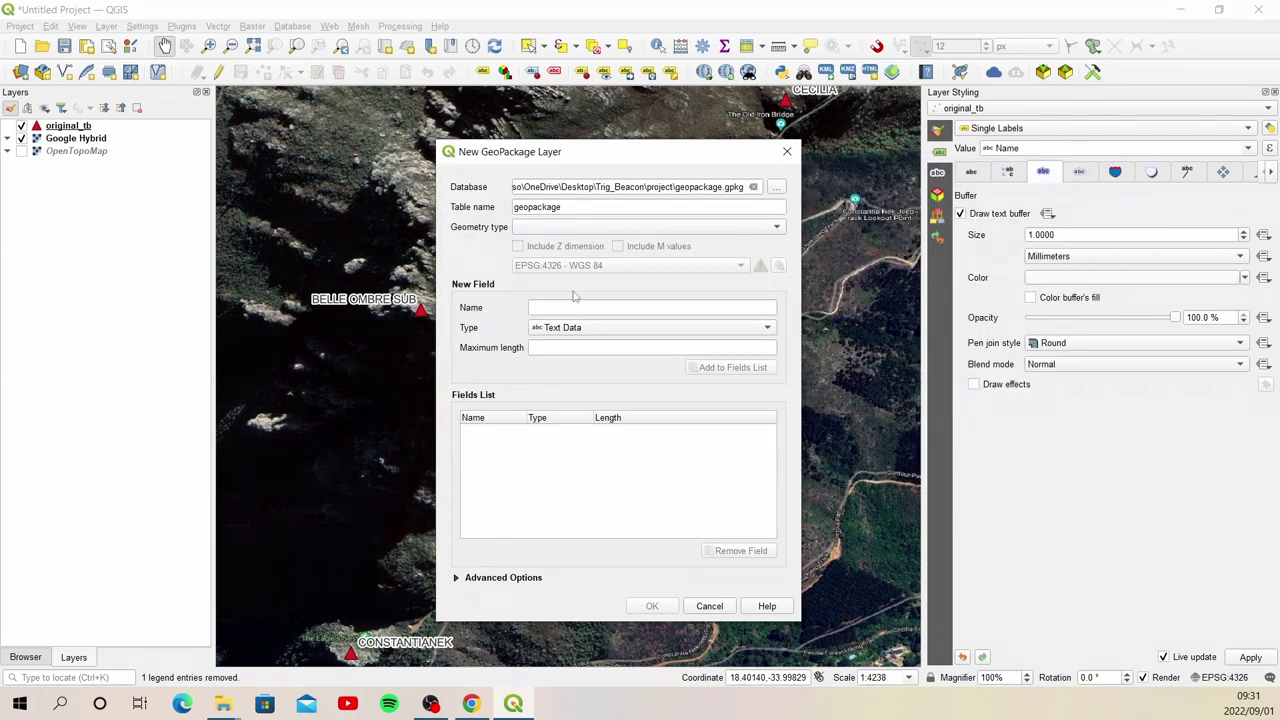
pyautogui.moveTo(587, 208); pyautogui.dragTo(404, 213)
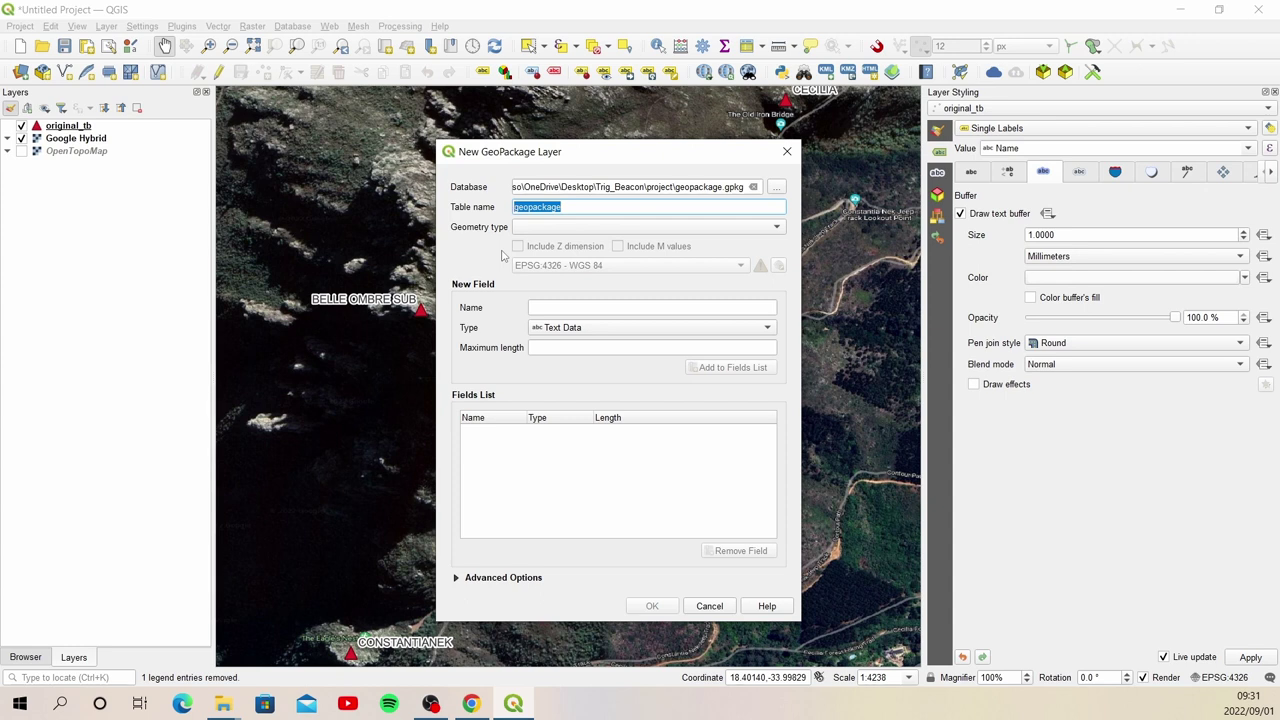
pyautogui.write('t')
pyautogui.write('rig_beacon')
# Step: Add a text field named uuid with a maximum length of 100 to the new layer's fields
pyautogui.click(575, 308)
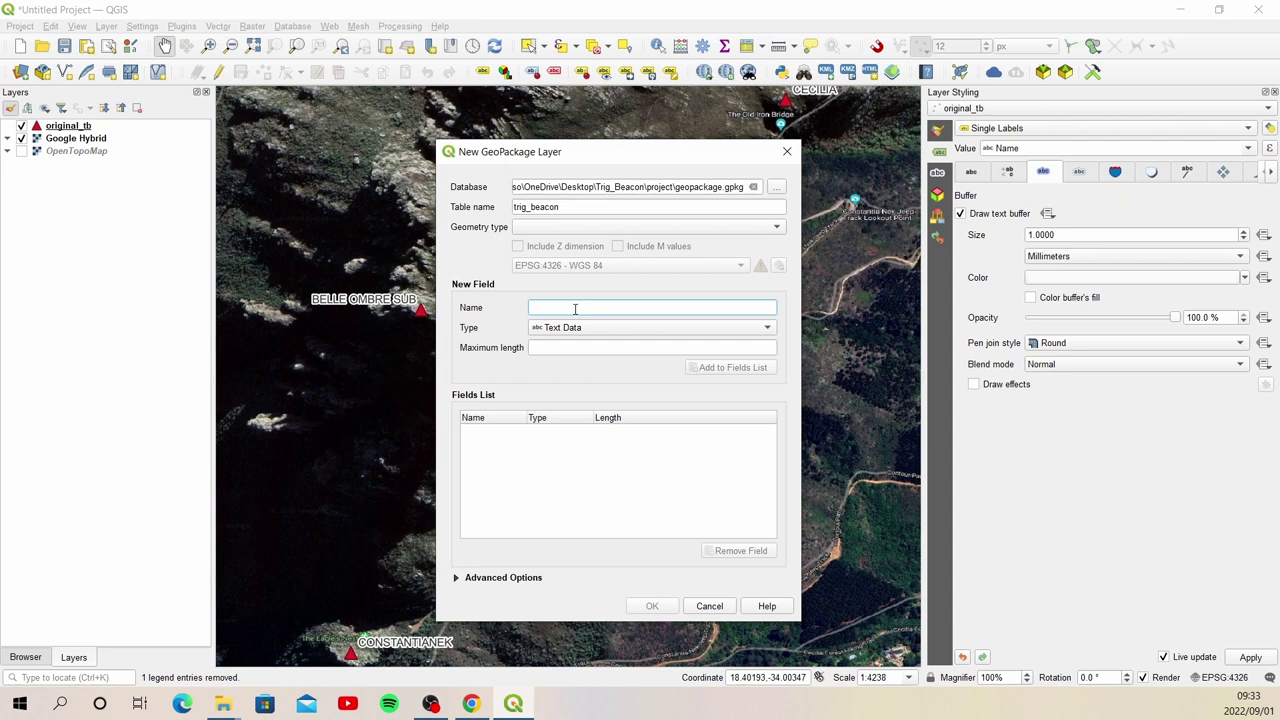
pyautogui.write('uuid')
pyautogui.click(614, 349)
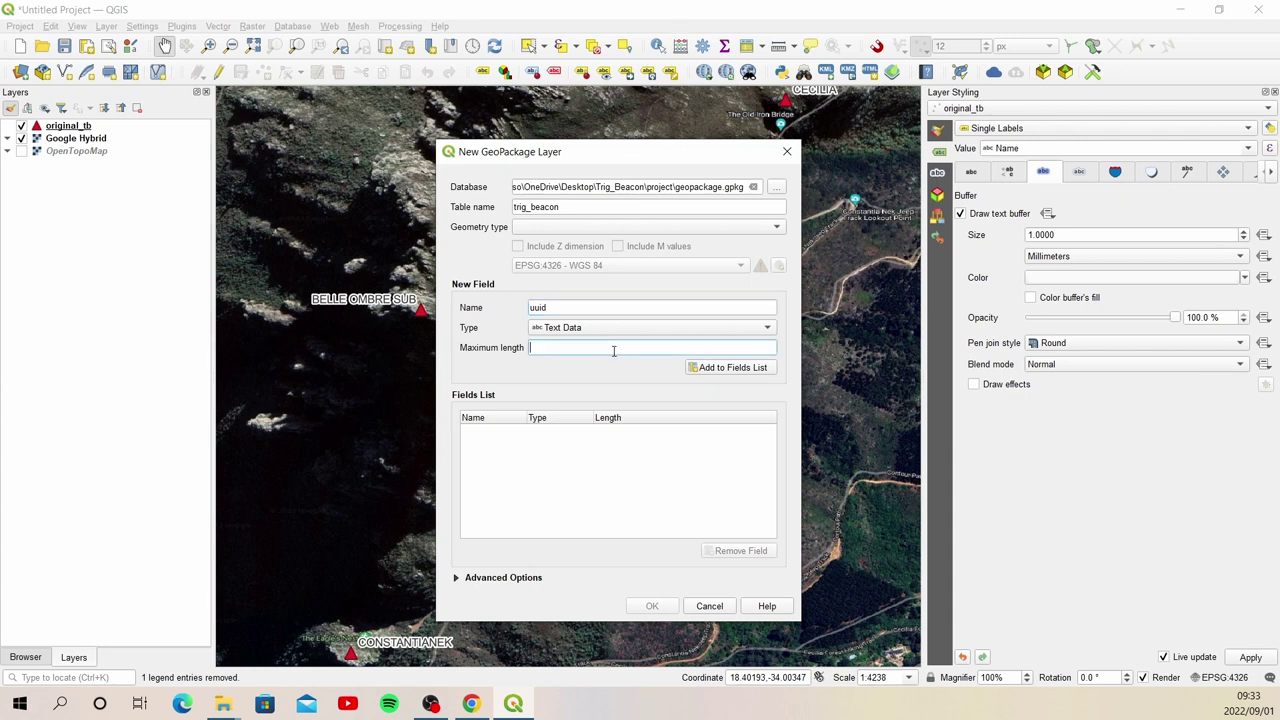
pyautogui.write('100')
pyautogui.click(732, 368)
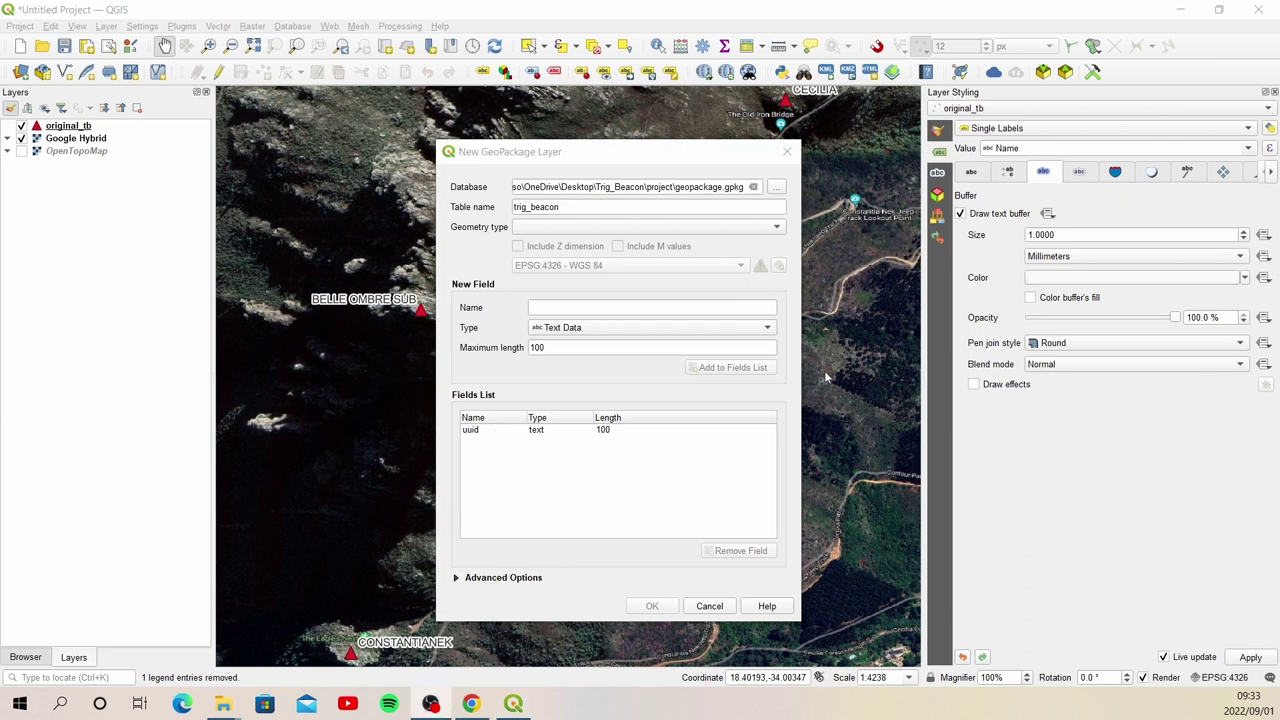
# Step: Add a text field called name with a maximum length of 50 to the fields list
pyautogui.click(568, 307)
pyautogui.write('na')
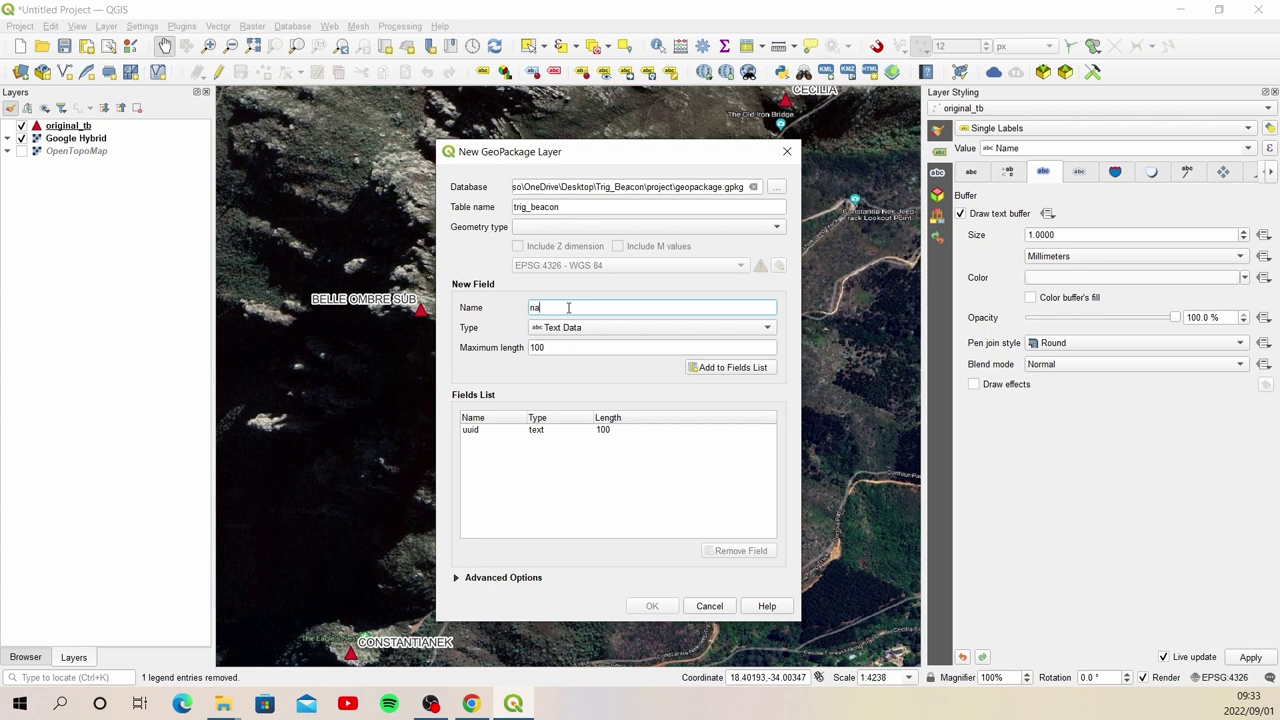
pyautogui.write('me')
pyautogui.press('Tab')
pyautogui.press('Tab')
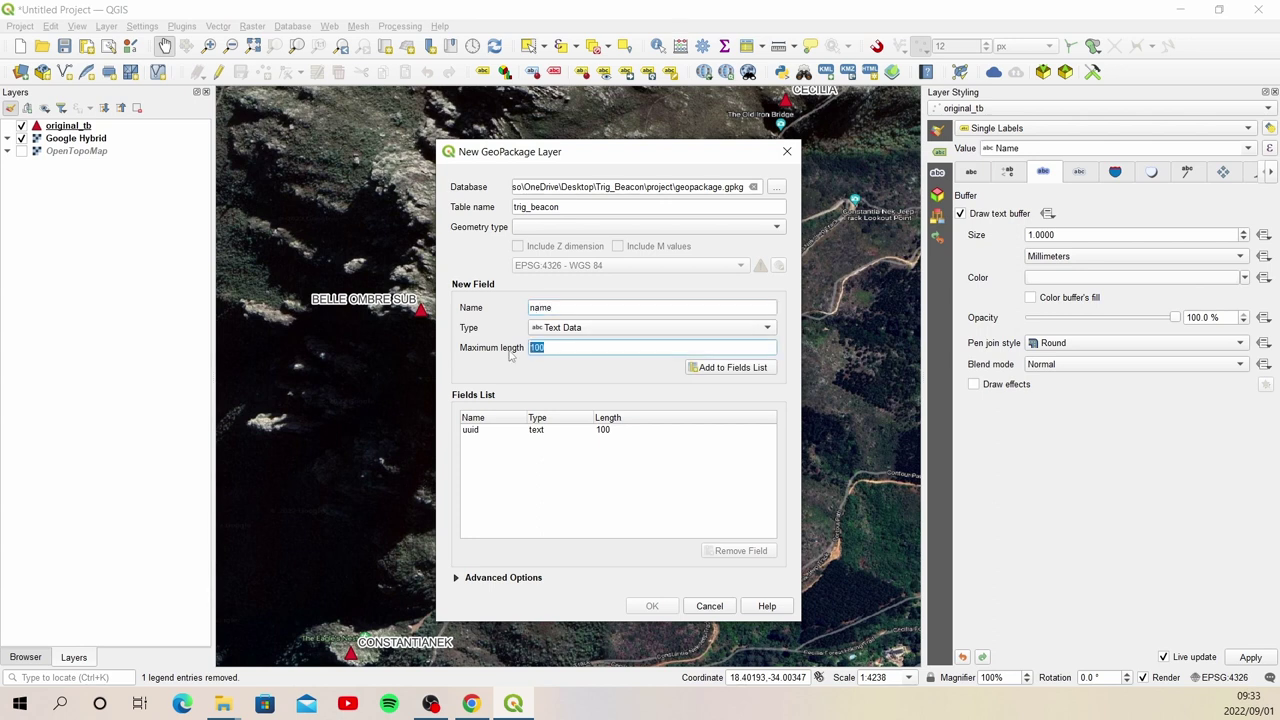
pyautogui.write('50')
pyautogui.click(725, 369)
# Step: Add two text fields, type and phone, each with a maximum length of 50
pyautogui.click(560, 306)
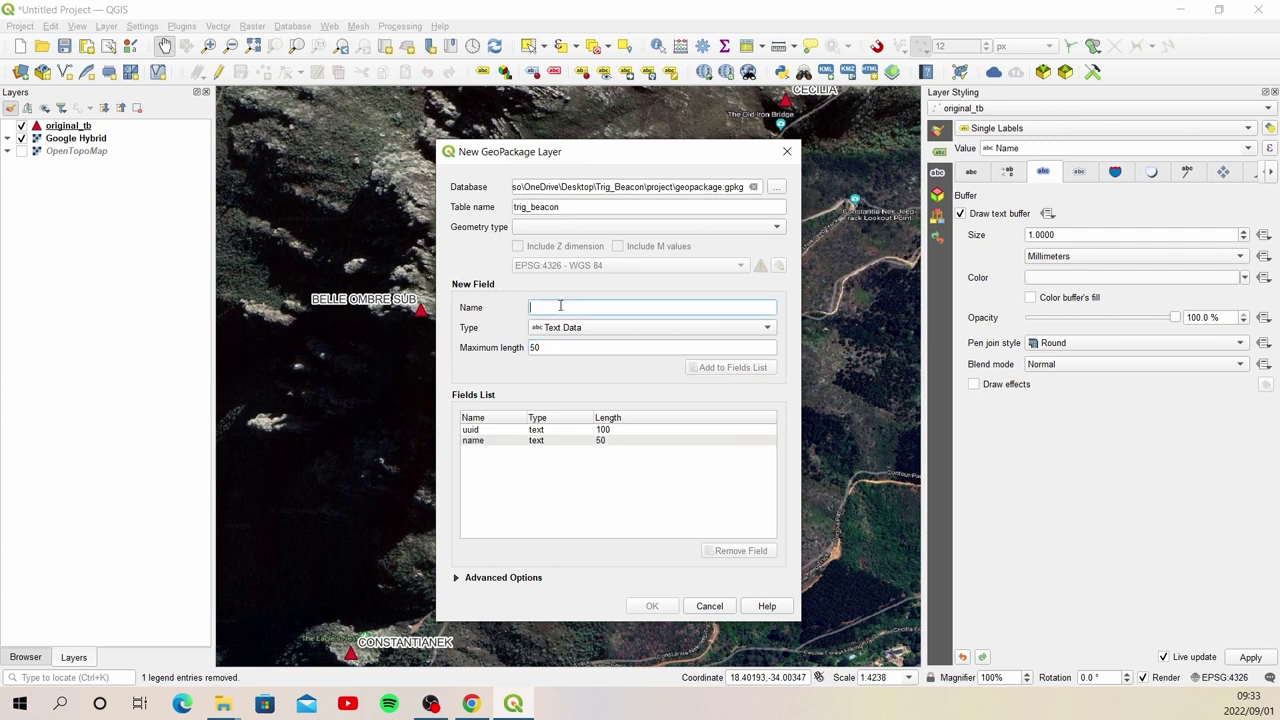
pyautogui.write('type')
pyautogui.click(722, 369)
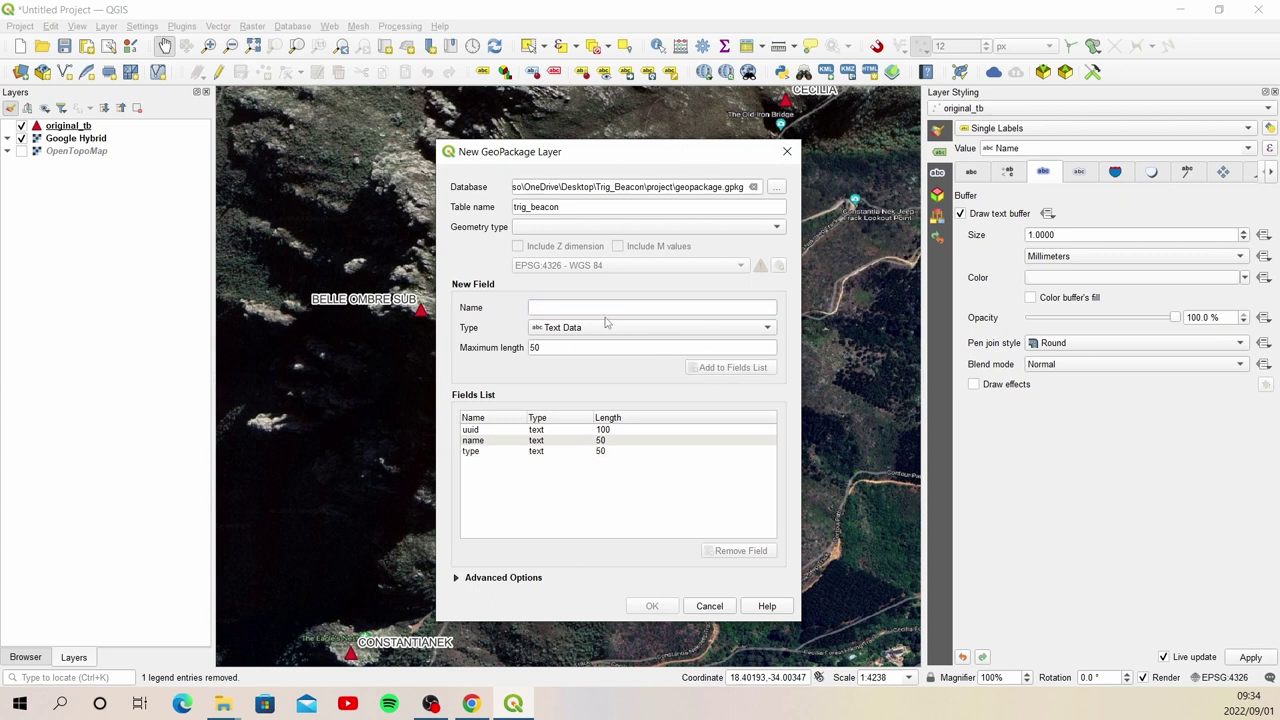
pyautogui.click(583, 306)
pyautogui.write('phone')
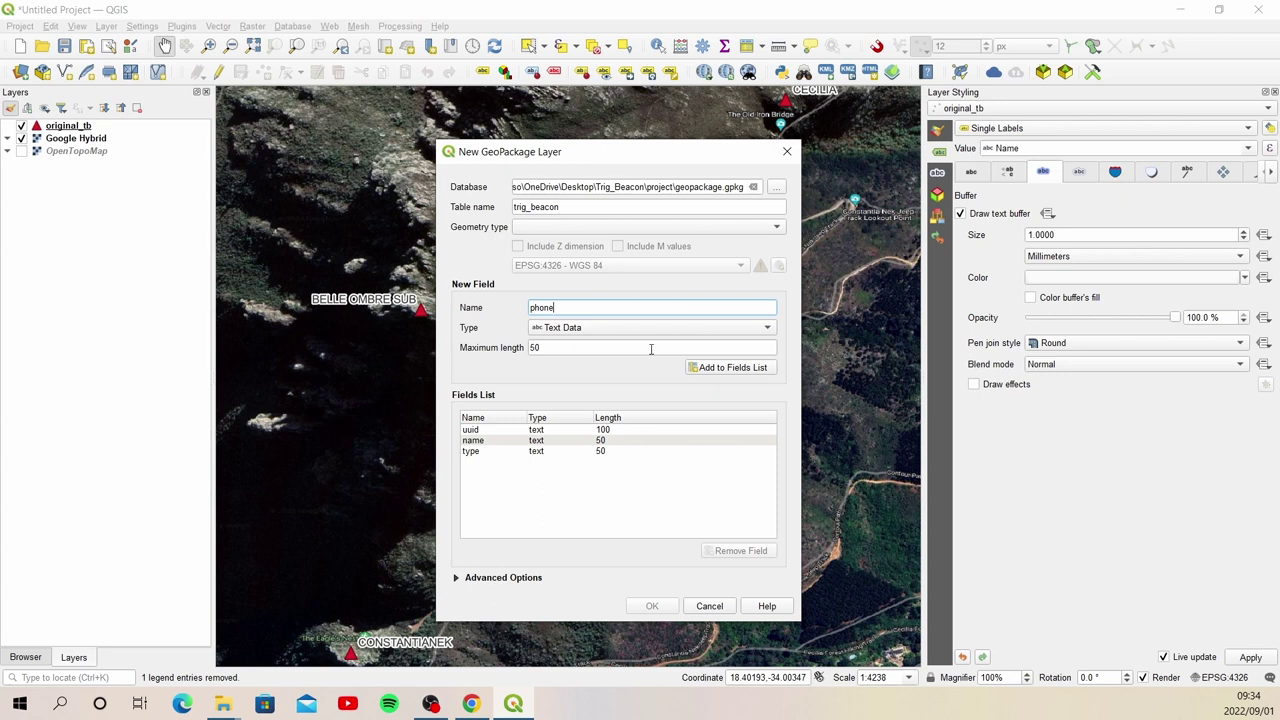
pyautogui.click(716, 370)
# Step: Add two text fields, photo1 and photo2, each with a maximum length of 100
pyautogui.click(566, 308)
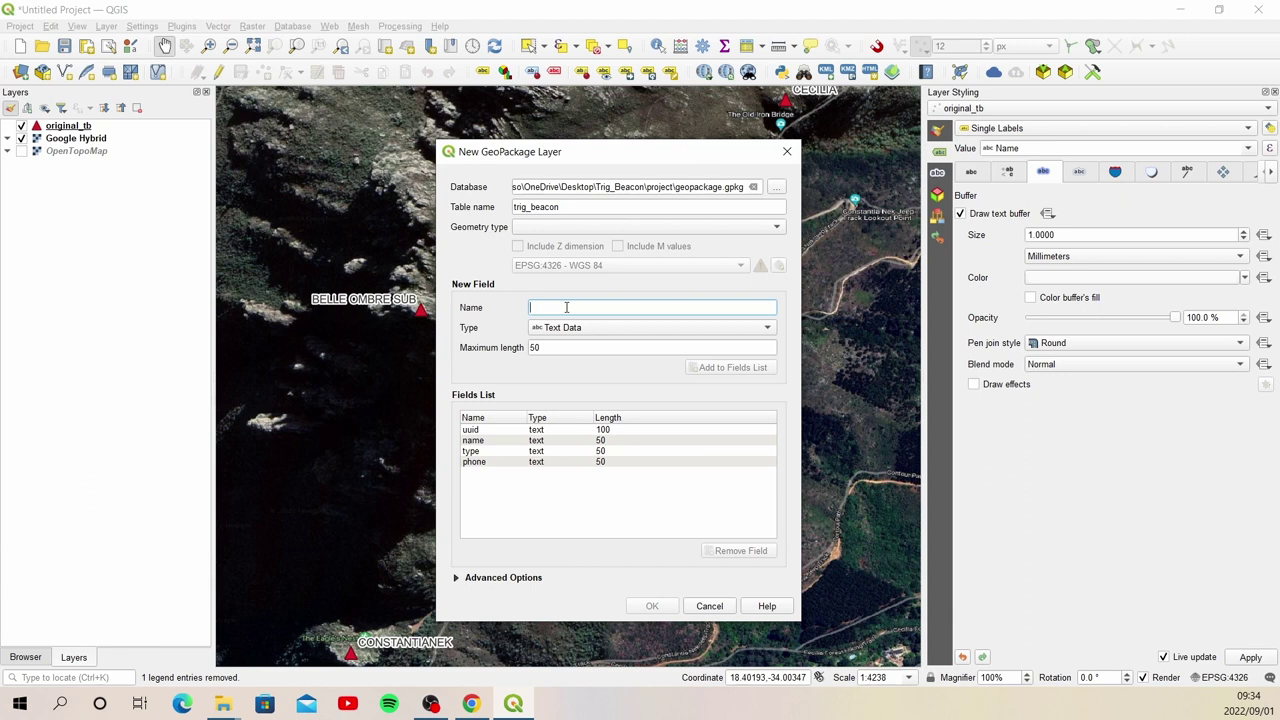
pyautogui.write('photo1')
pyautogui.doubleClick(567, 346)
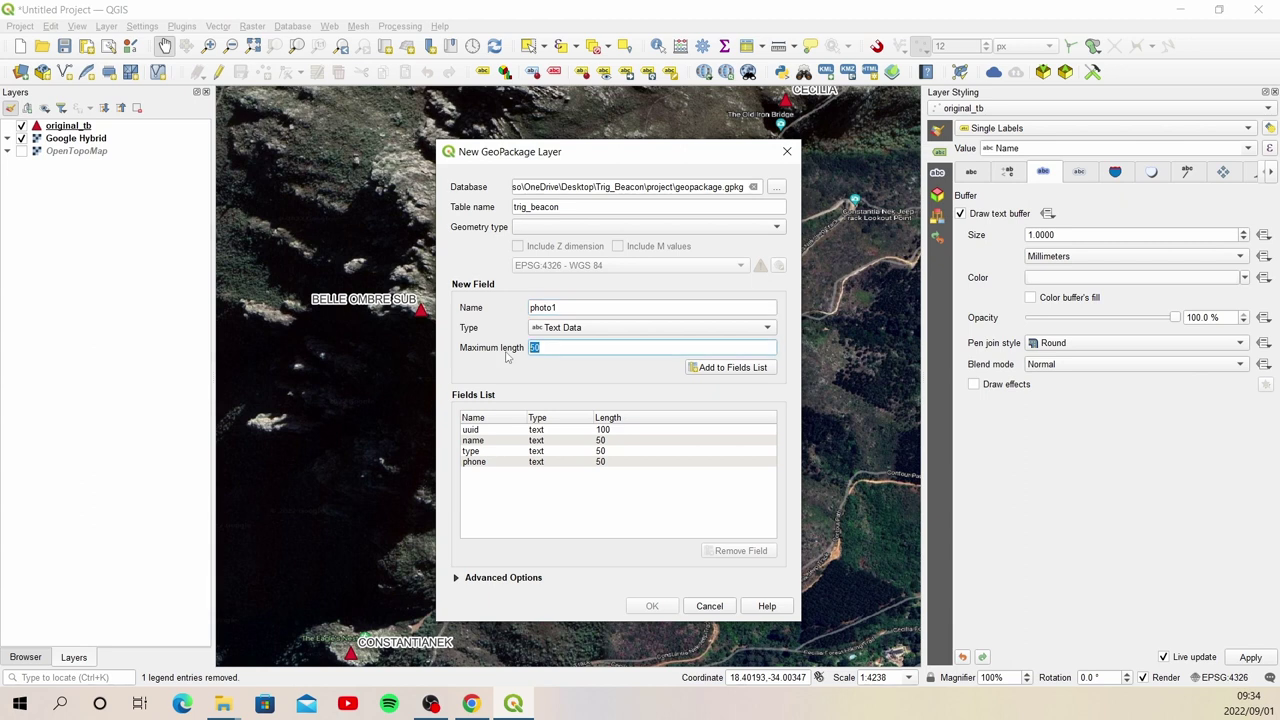
pyautogui.write('100')
pyautogui.click(745, 370)
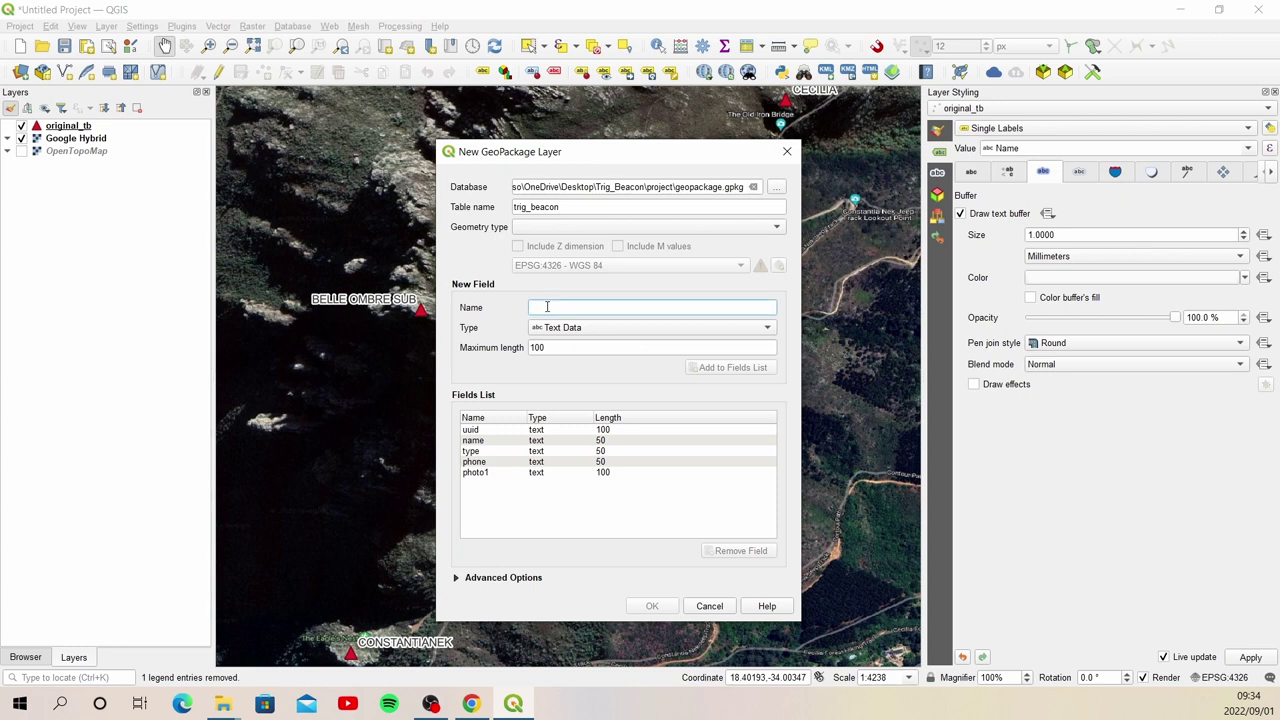
pyautogui.write('photo2')
pyautogui.click(728, 369)
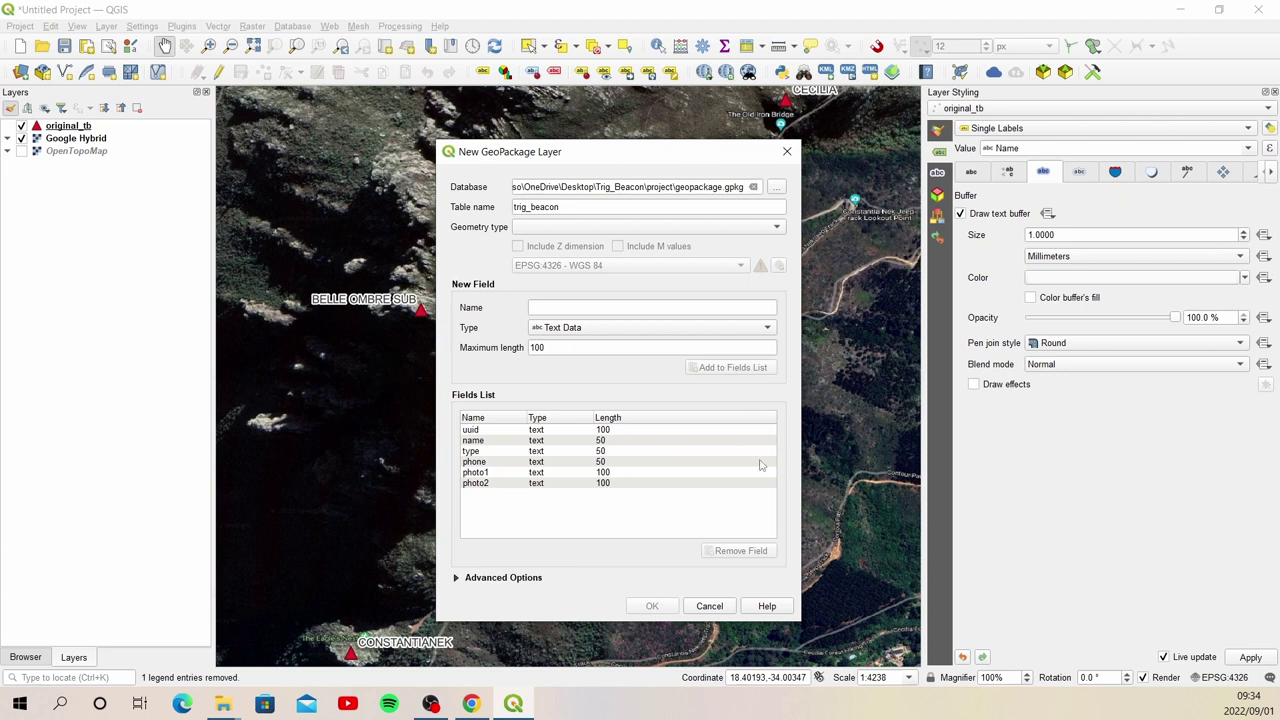
# Step: Add latitude and longitude fields of type Decimal Number (real) to the new layer
pyautogui.click(558, 305)
pyautogui.write('latitude')
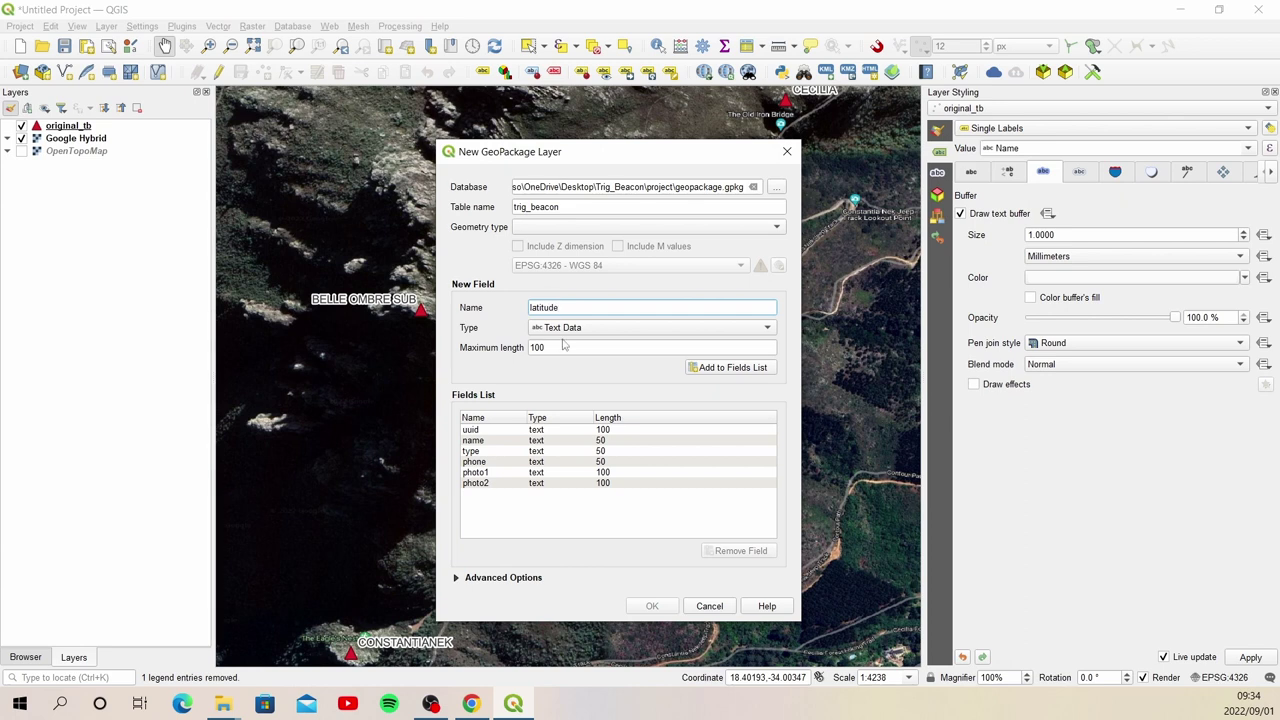
pyautogui.click(588, 330)
pyautogui.click(616, 378)
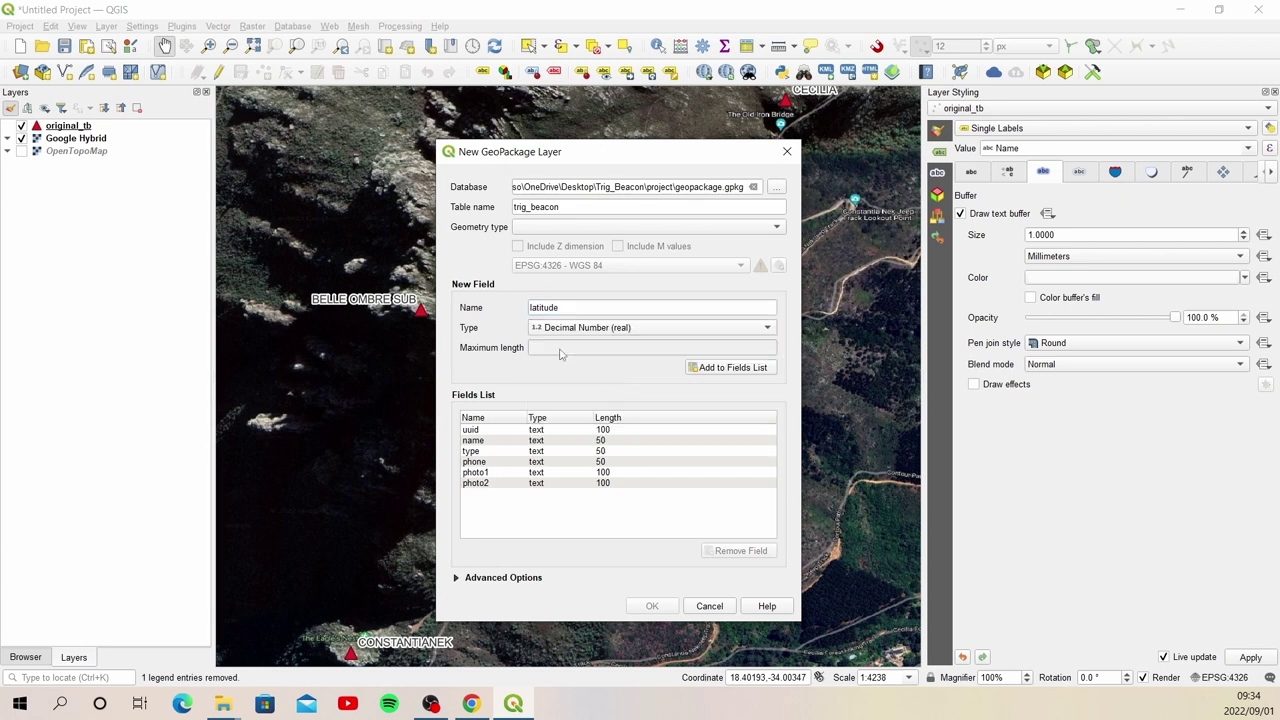
pyautogui.click(745, 370)
pyautogui.click(559, 307)
pyautogui.write('longitude')
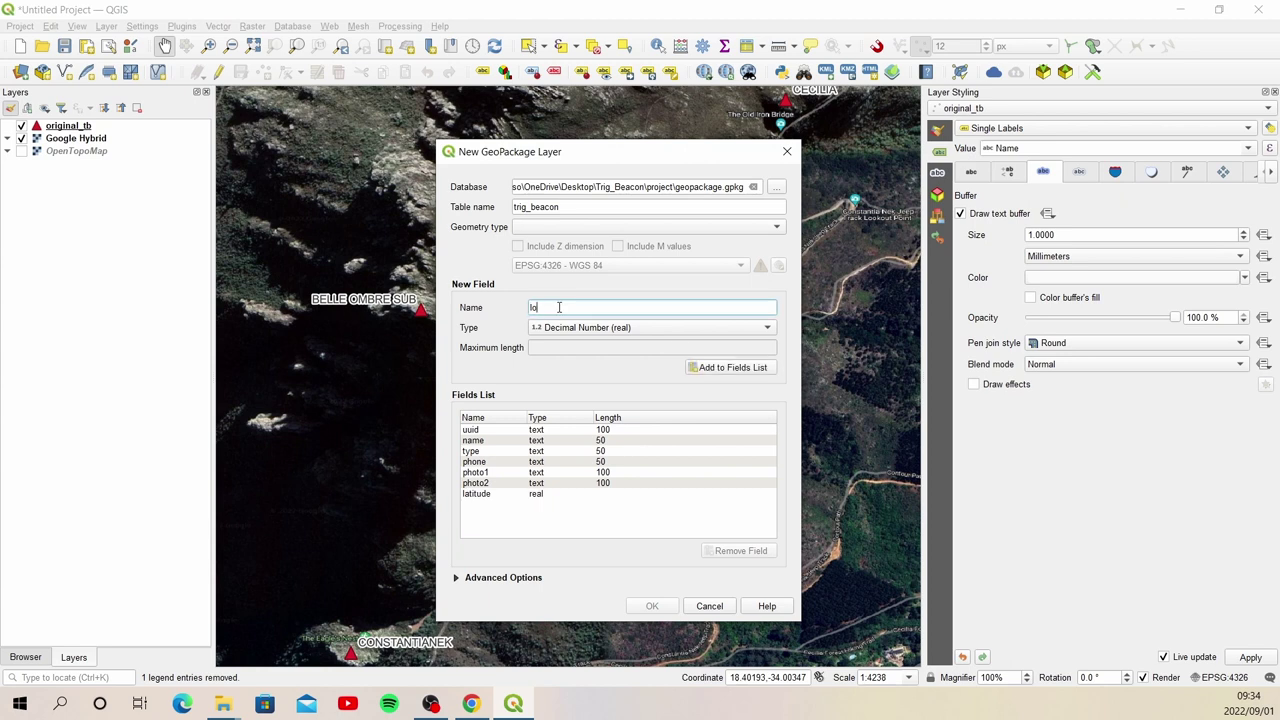
pyautogui.click(733, 367)
# Step: Add an altitude field of type Whole Number (integer) to the fields list
pyautogui.click(597, 310)
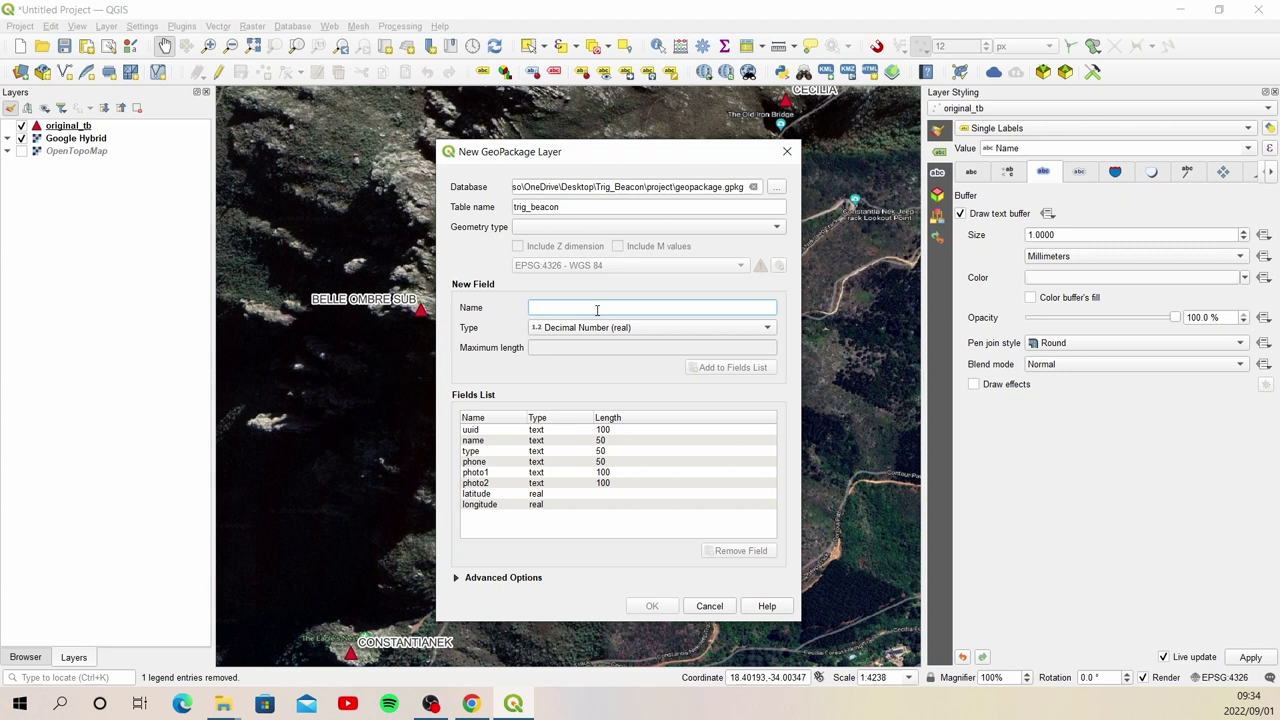
pyautogui.write('altitude')
pyautogui.click(650, 330)
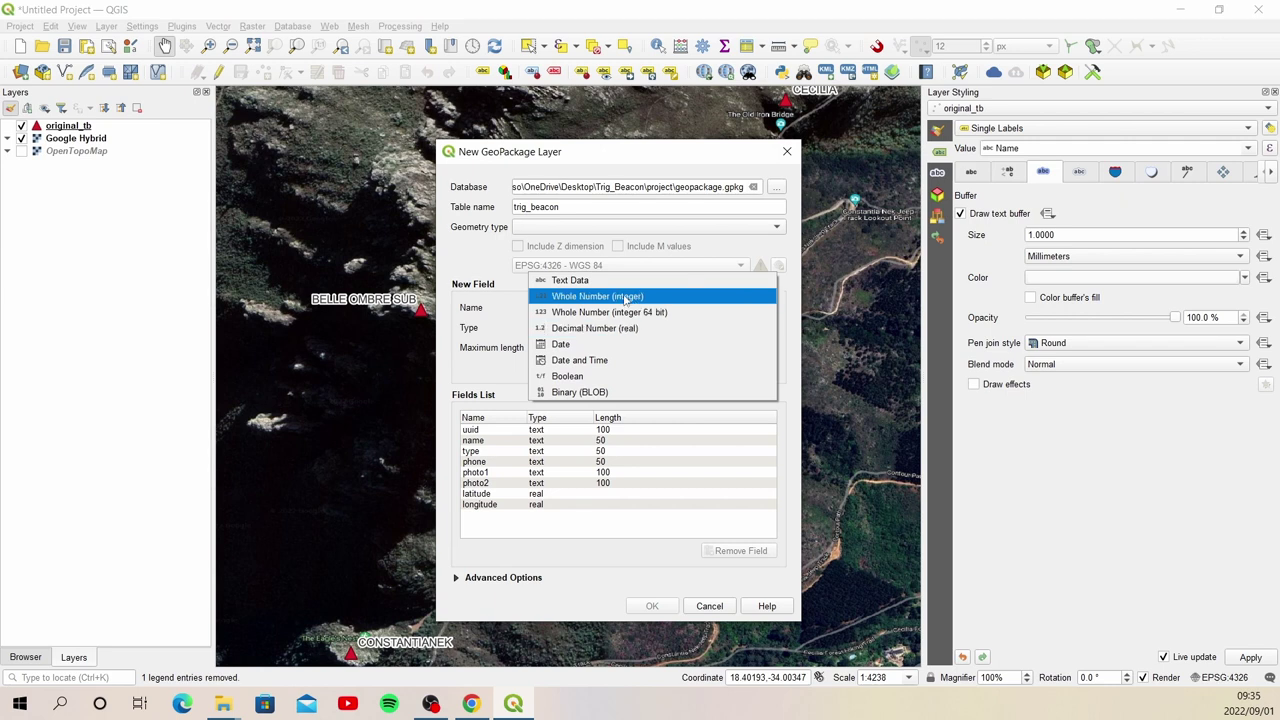
pyautogui.click(625, 297)
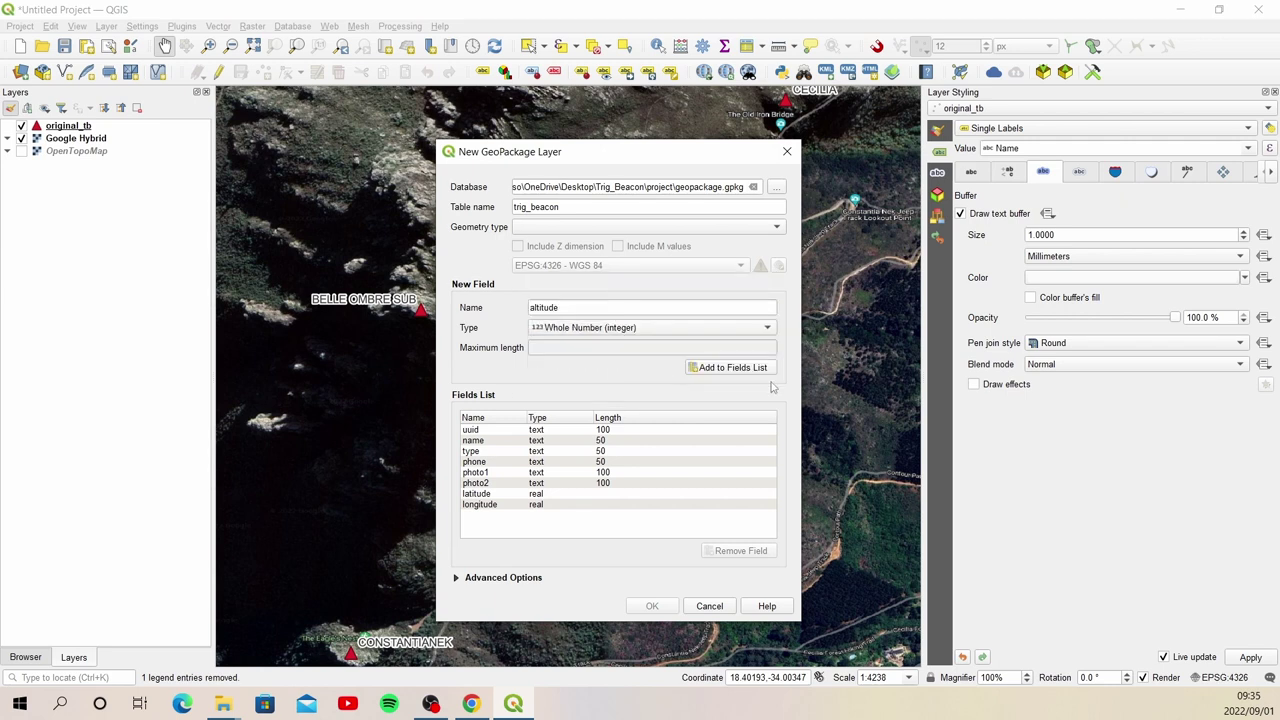
pyautogui.click(737, 368)
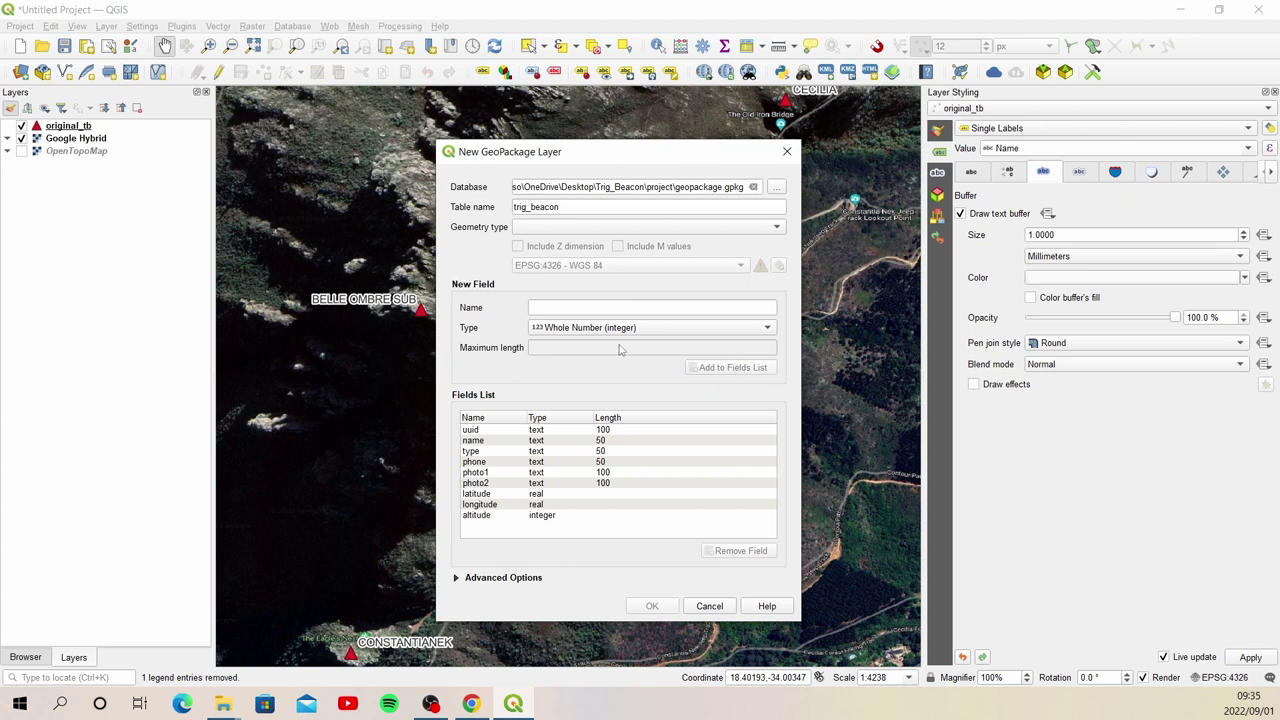
# Step: Add a field named date with the Date and Time type to the fields list
pyautogui.click(556, 310)
pyautogui.write('date')
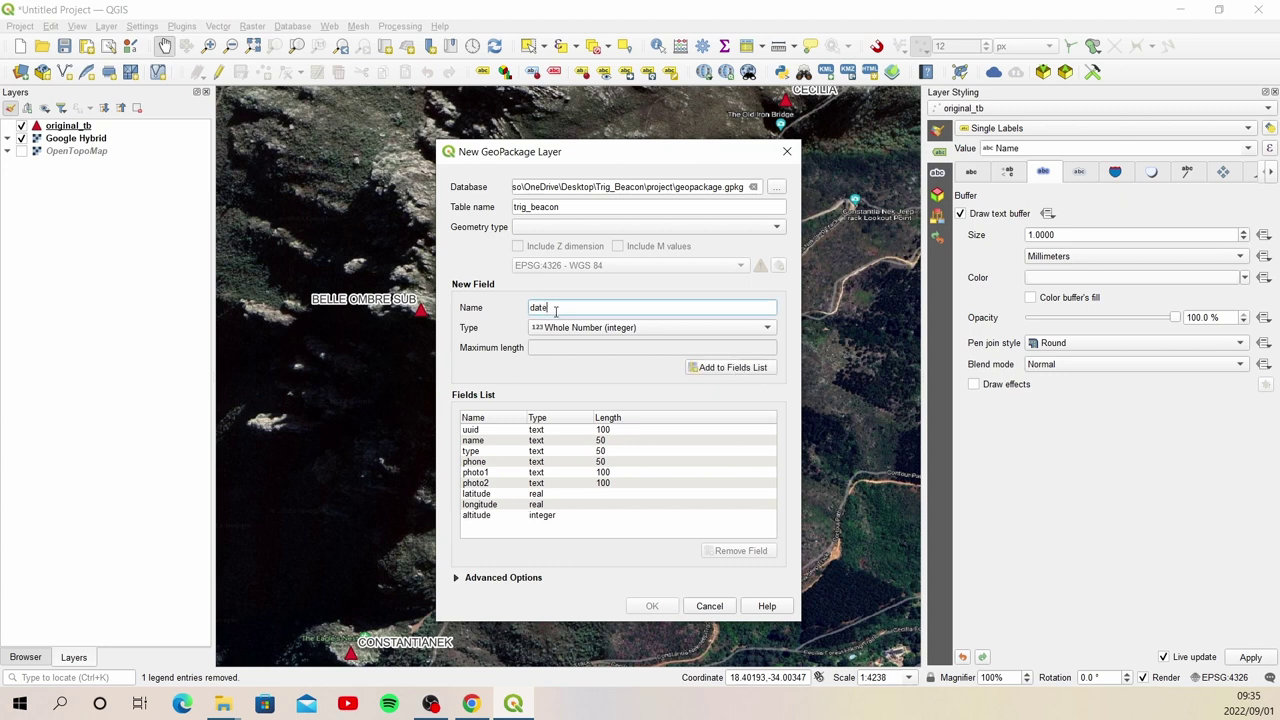
pyautogui.click(680, 330)
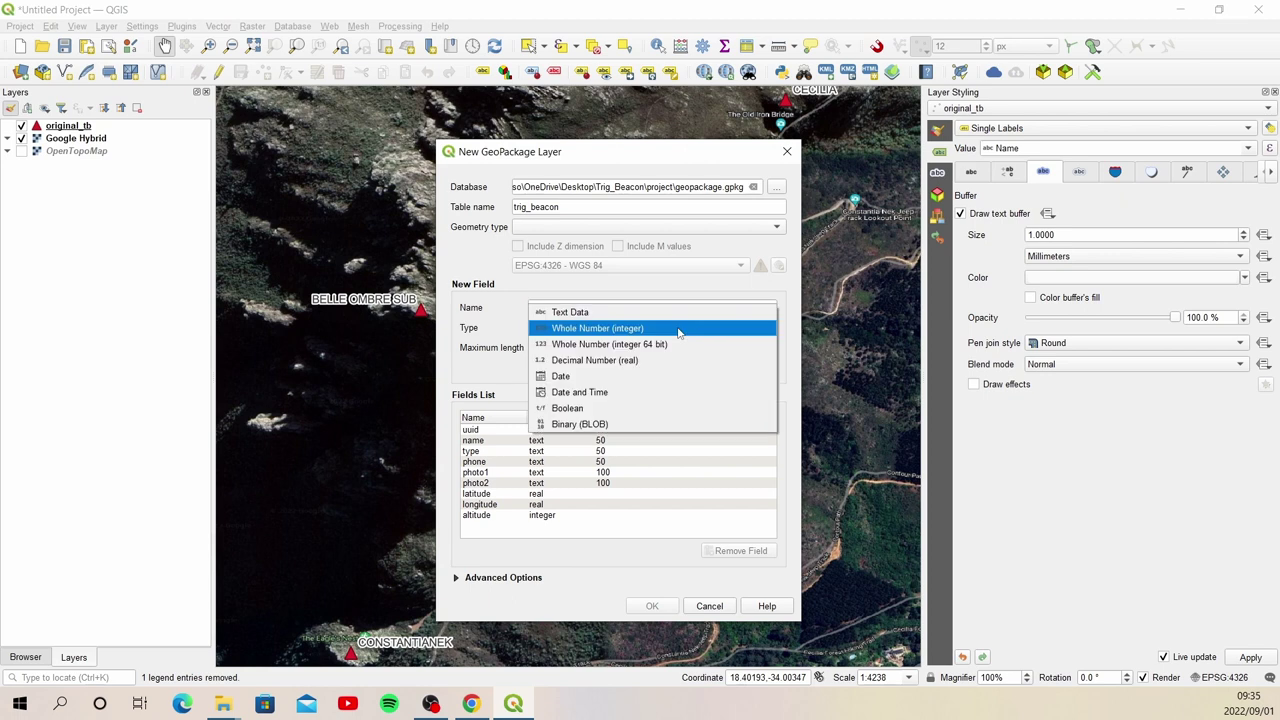
pyautogui.click(588, 394)
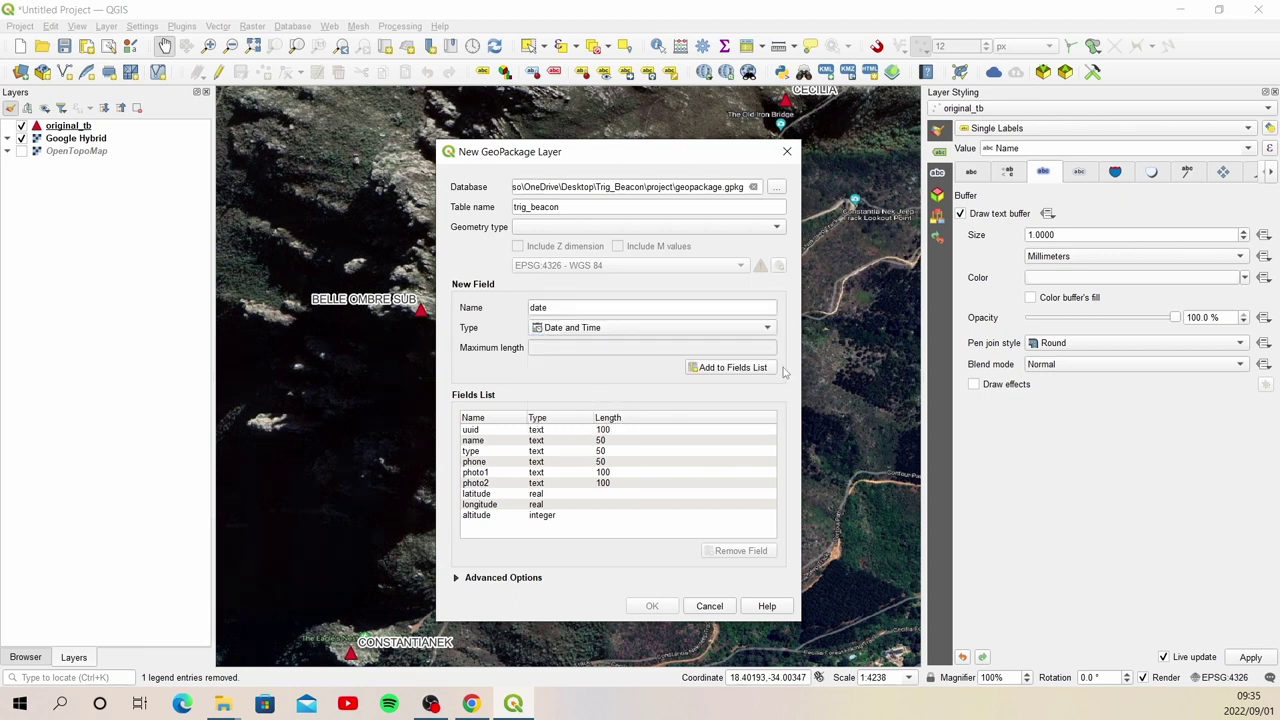
pyautogui.click(727, 370)
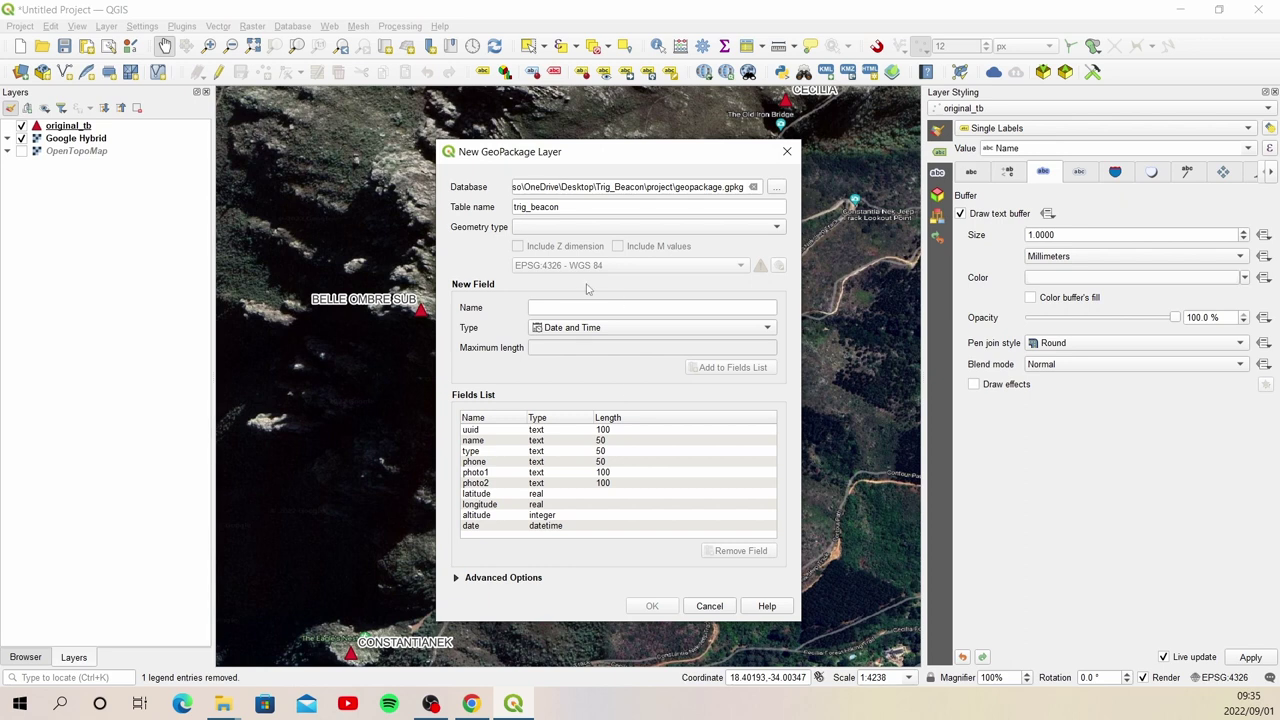
# Step: Set the geometry type to Point and create trig_beacon as a new layer in the existing GeoPackage without overwriting it
pyautogui.click(745, 236)
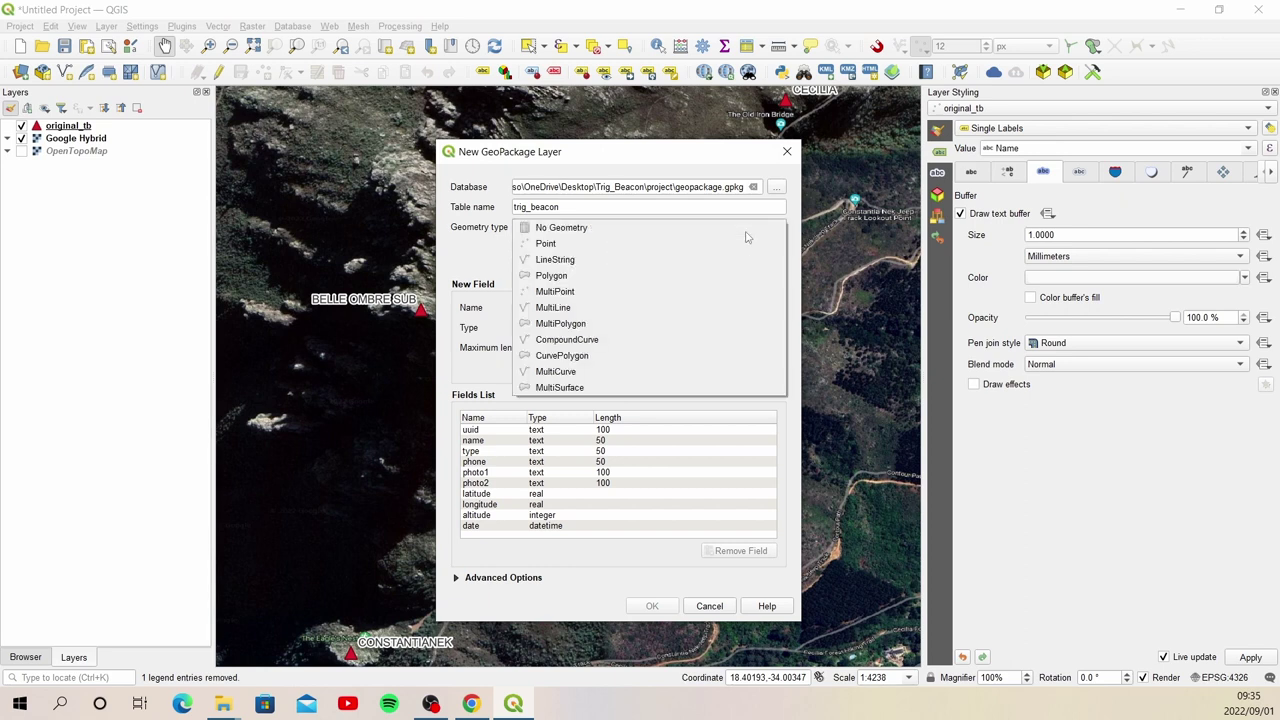
pyautogui.click(550, 244)
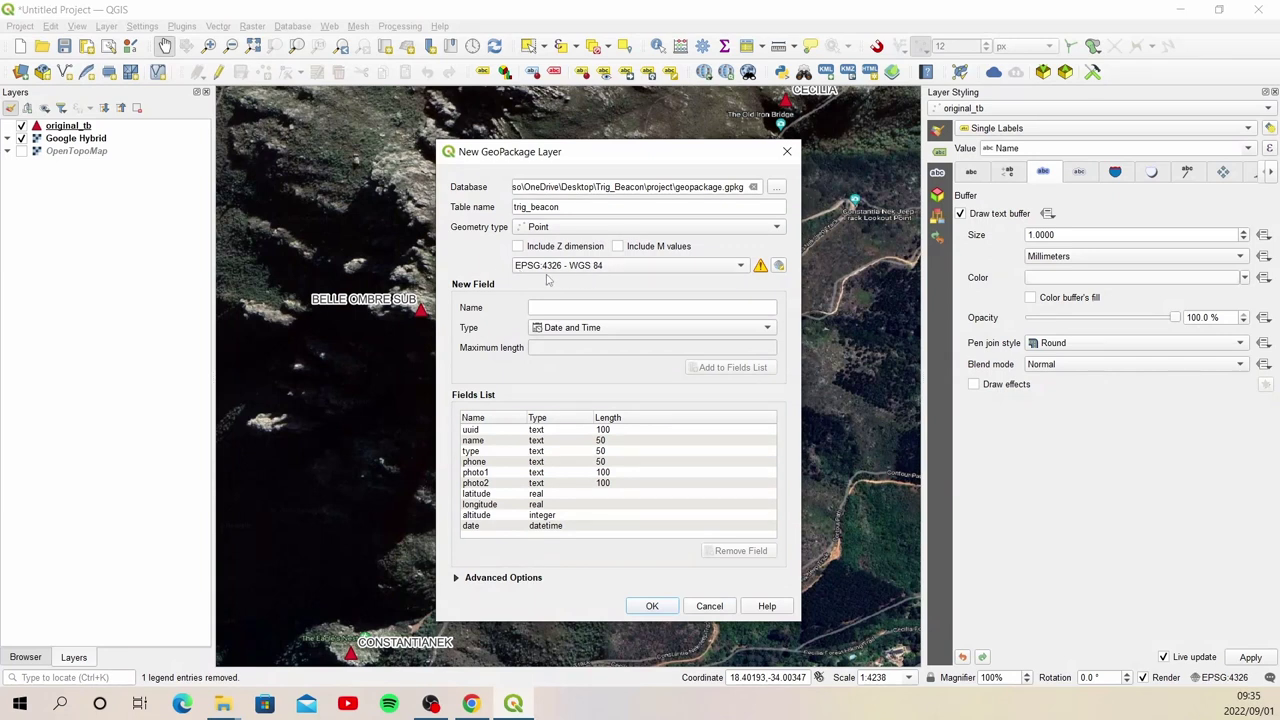
pyautogui.moveTo(545, 272)
pyautogui.click(651, 607)
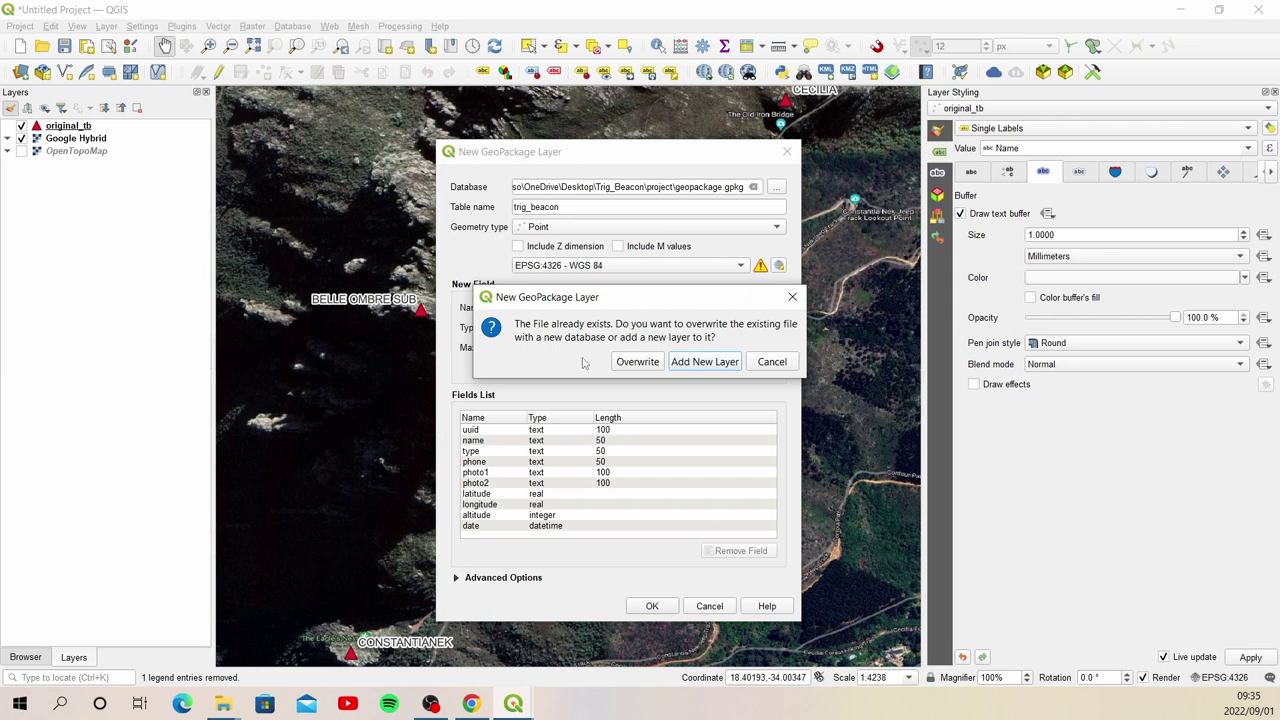
pyautogui.click(705, 362)
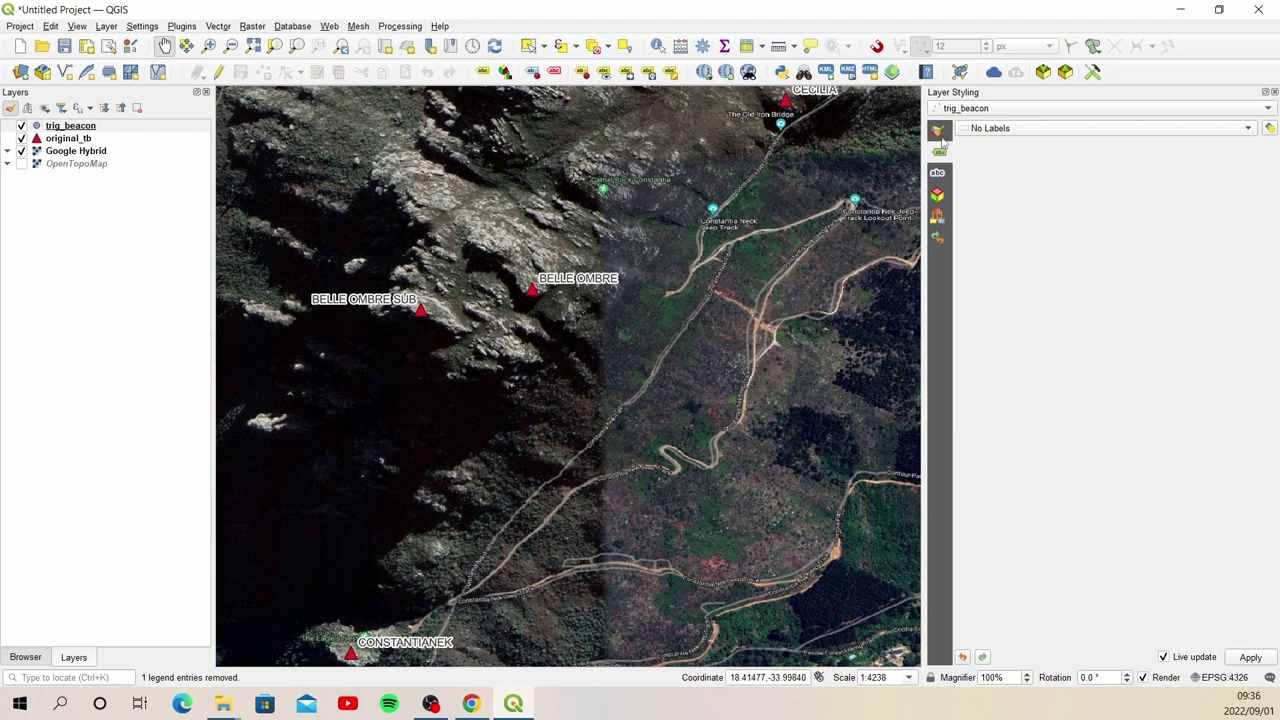
# Step: Style the trig_beacon layer's points with the triangle green preset symbol
pyautogui.click(939, 131)
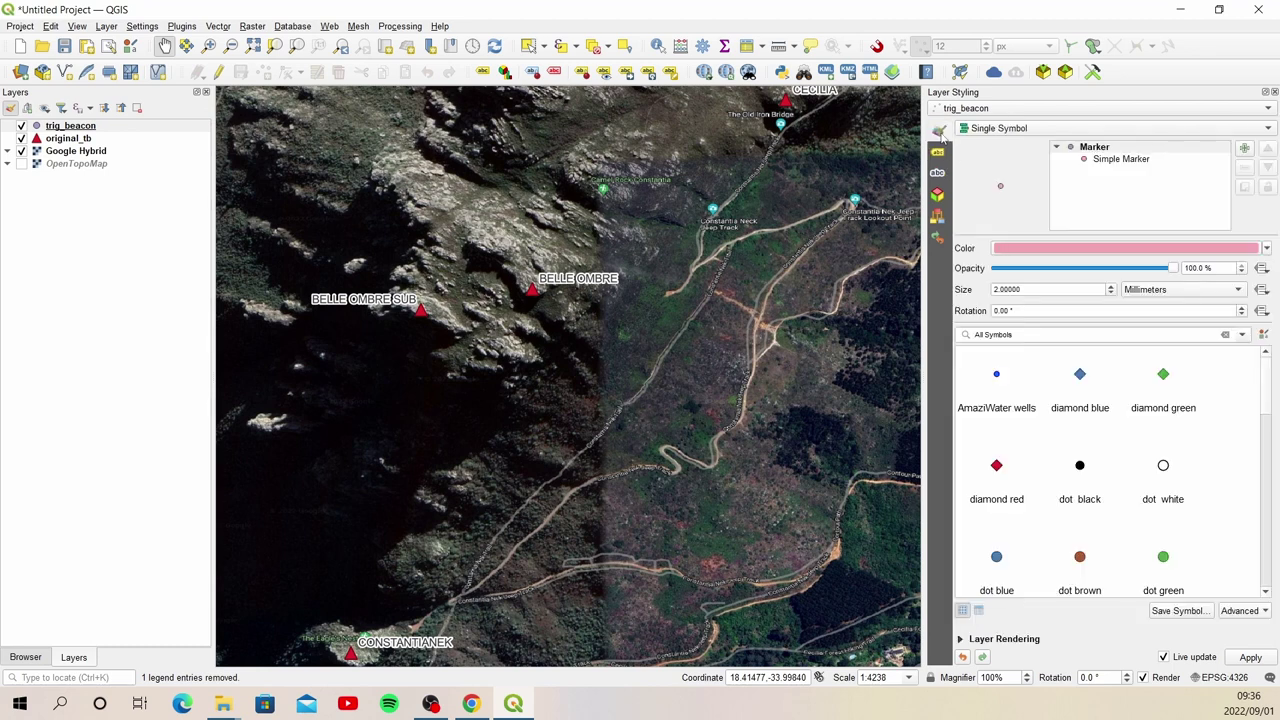
pyautogui.moveTo(1268, 386); pyautogui.dragTo(1266, 540)
pyautogui.click(1165, 535)
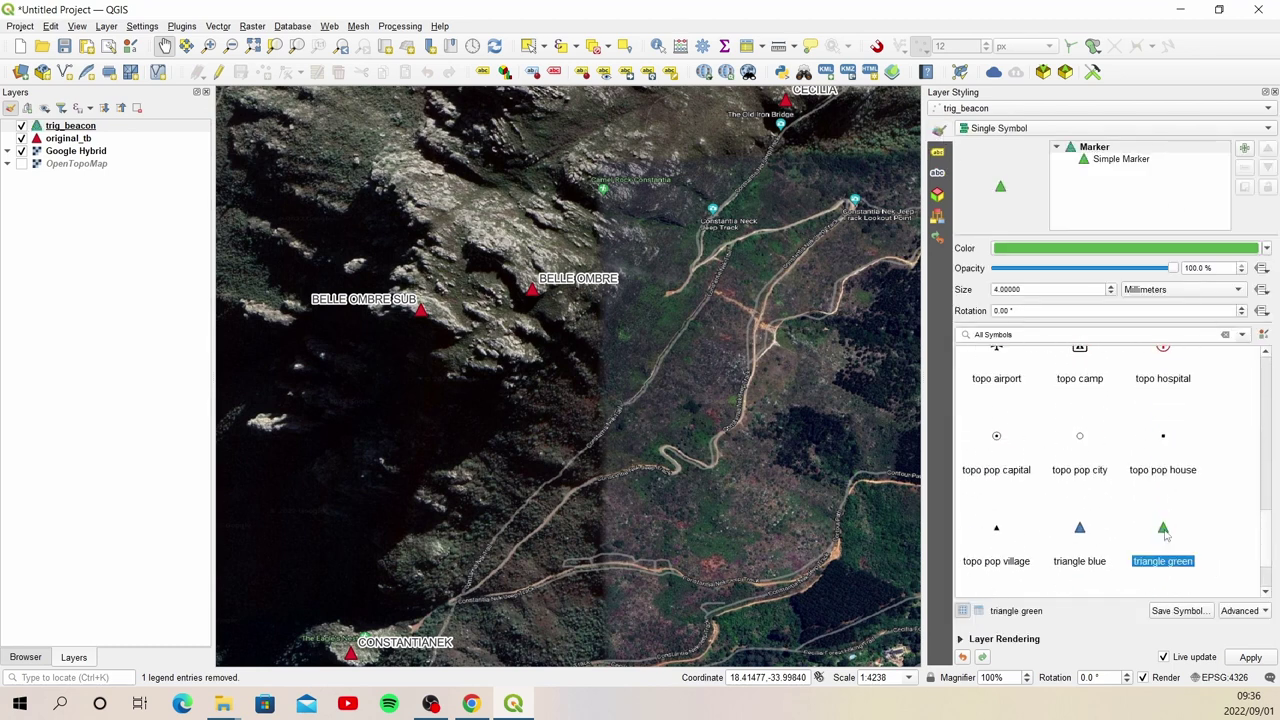
# Step: Turn on single labels for the trig_beacon layer using the name field
pyautogui.click(941, 152)
pyautogui.click(1229, 129)
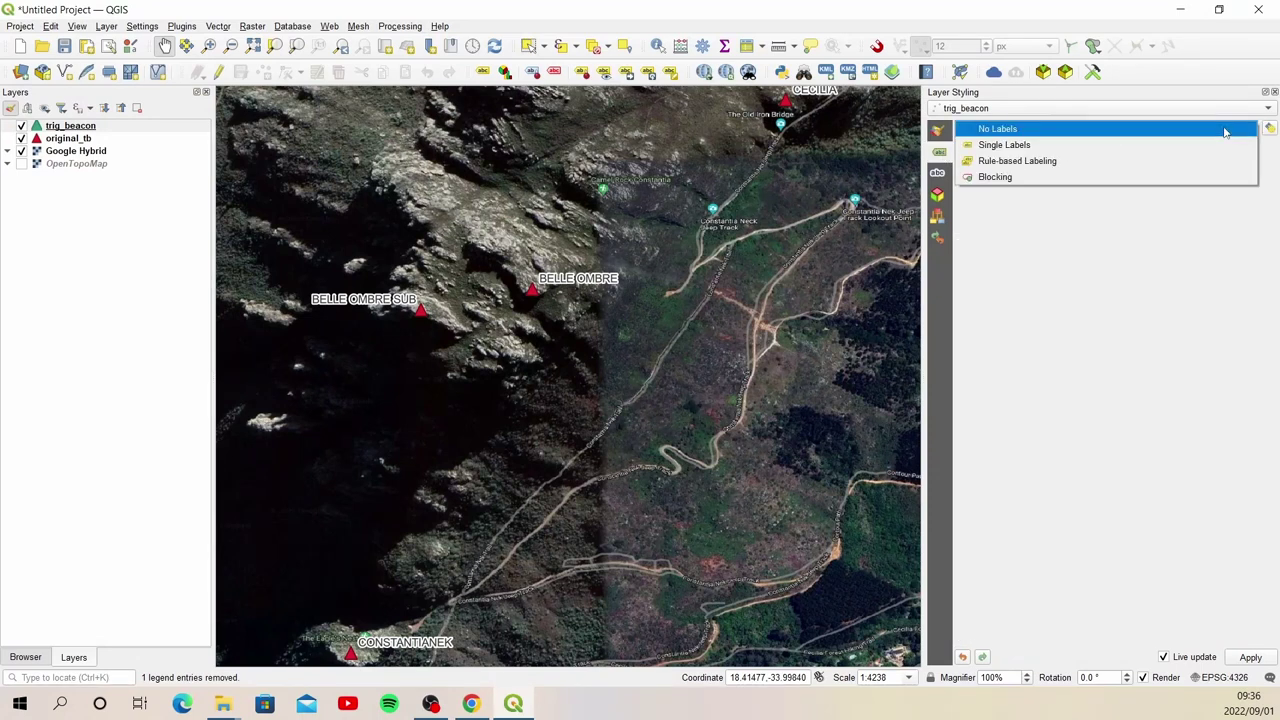
pyautogui.click(1101, 147)
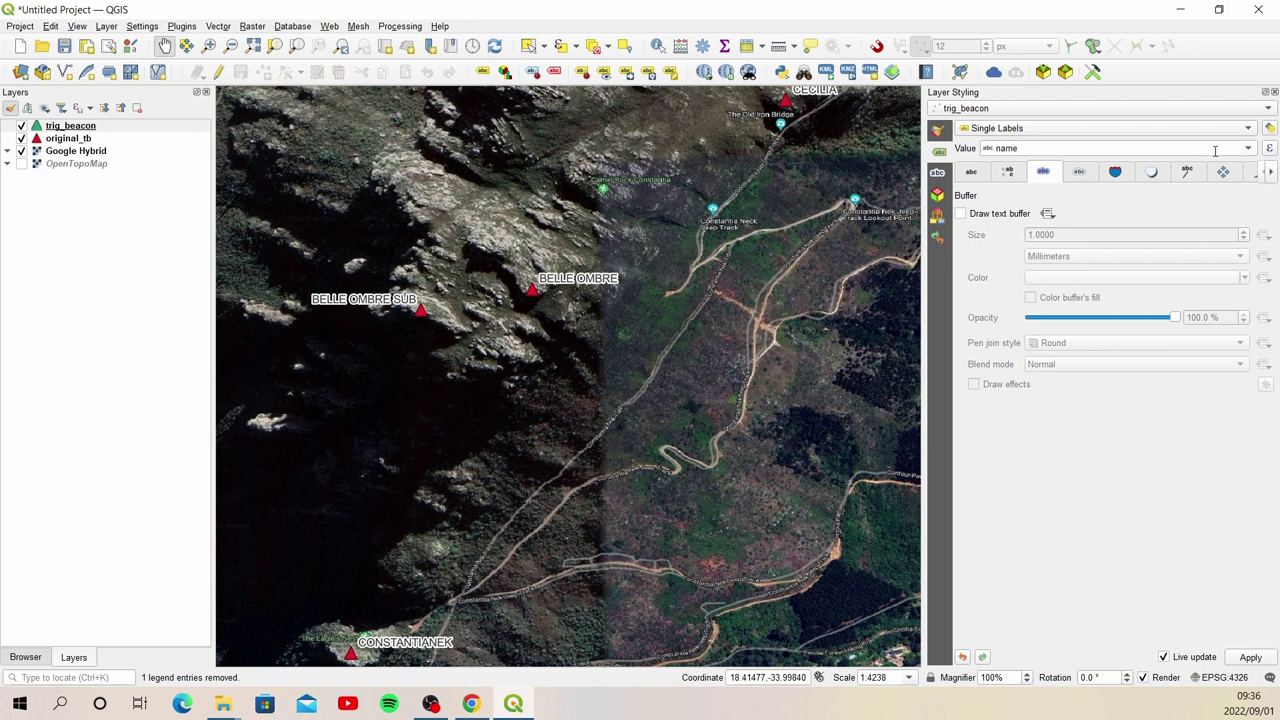
# Step: Turn on the text buffer for the trig_beacon layer's labels
pyautogui.click(977, 177)
pyautogui.click(1043, 177)
pyautogui.click(961, 214)
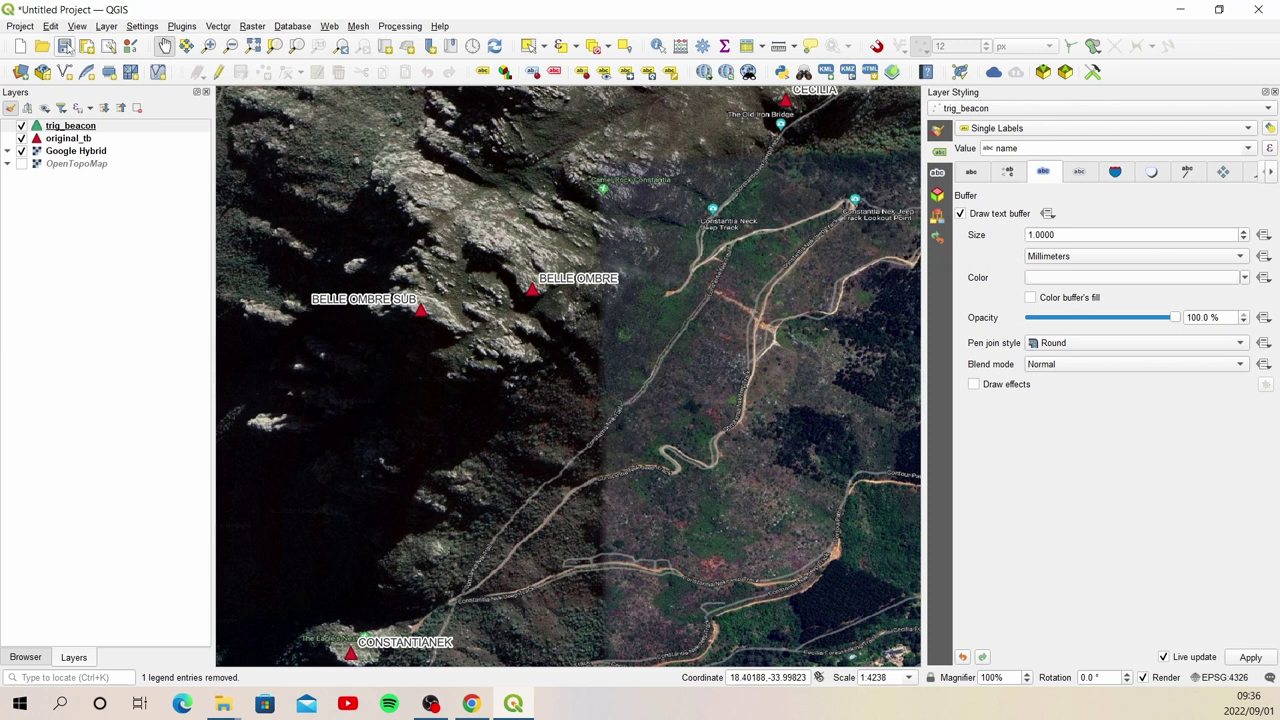
# Step: Save the project as trigbeacon in QGIS (*.qgs) format in the Trig_Beacon project folder, and close the layer styling settings
pyautogui.click(66, 47)
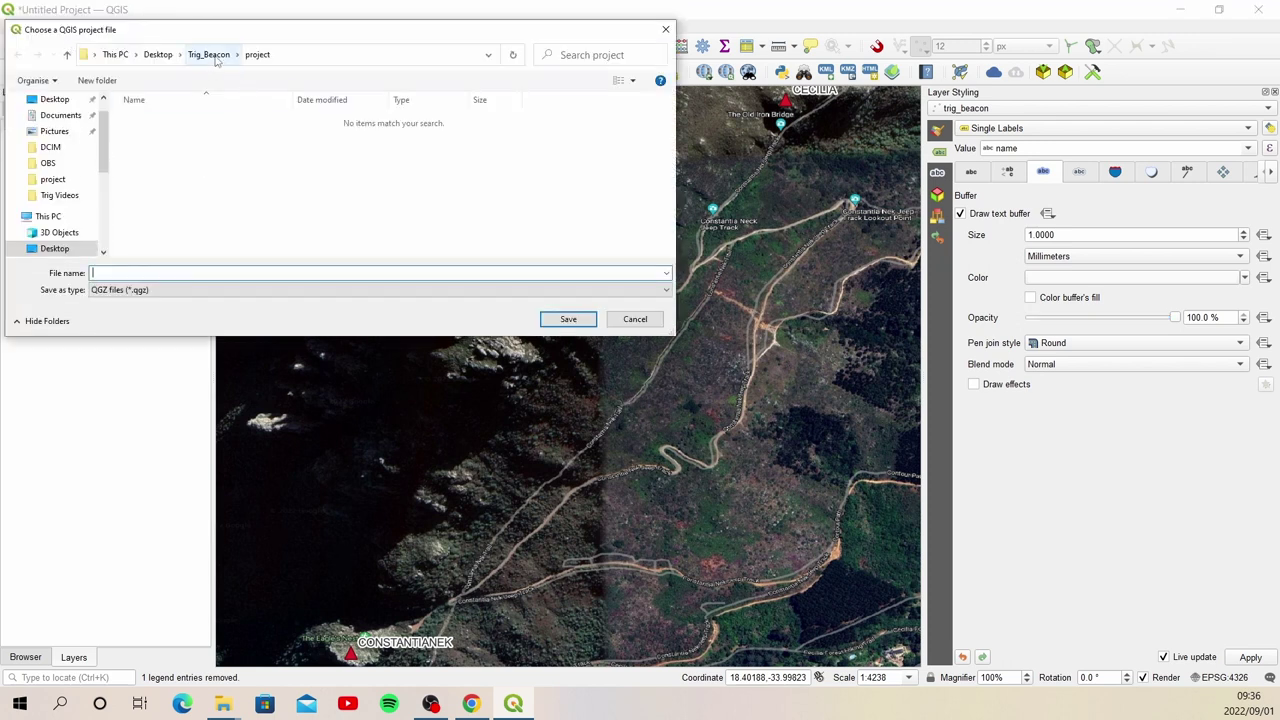
pyautogui.click(255, 56)
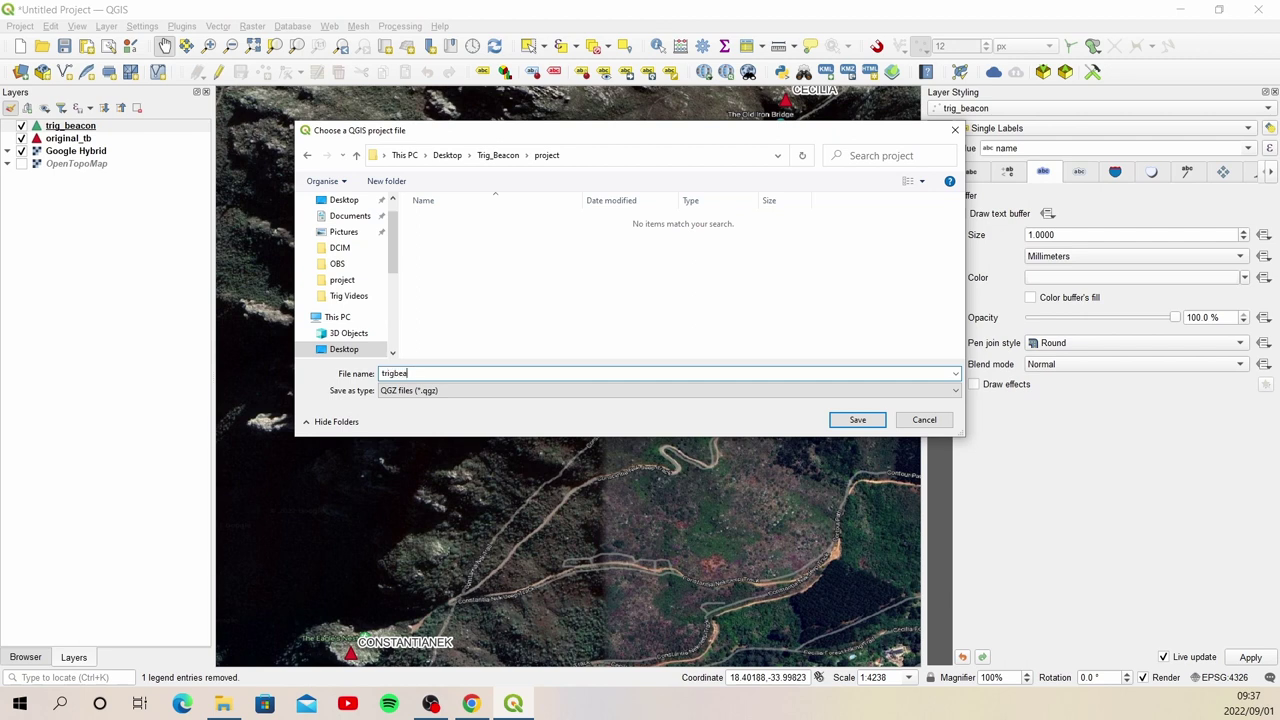
pyautogui.click(474, 392)
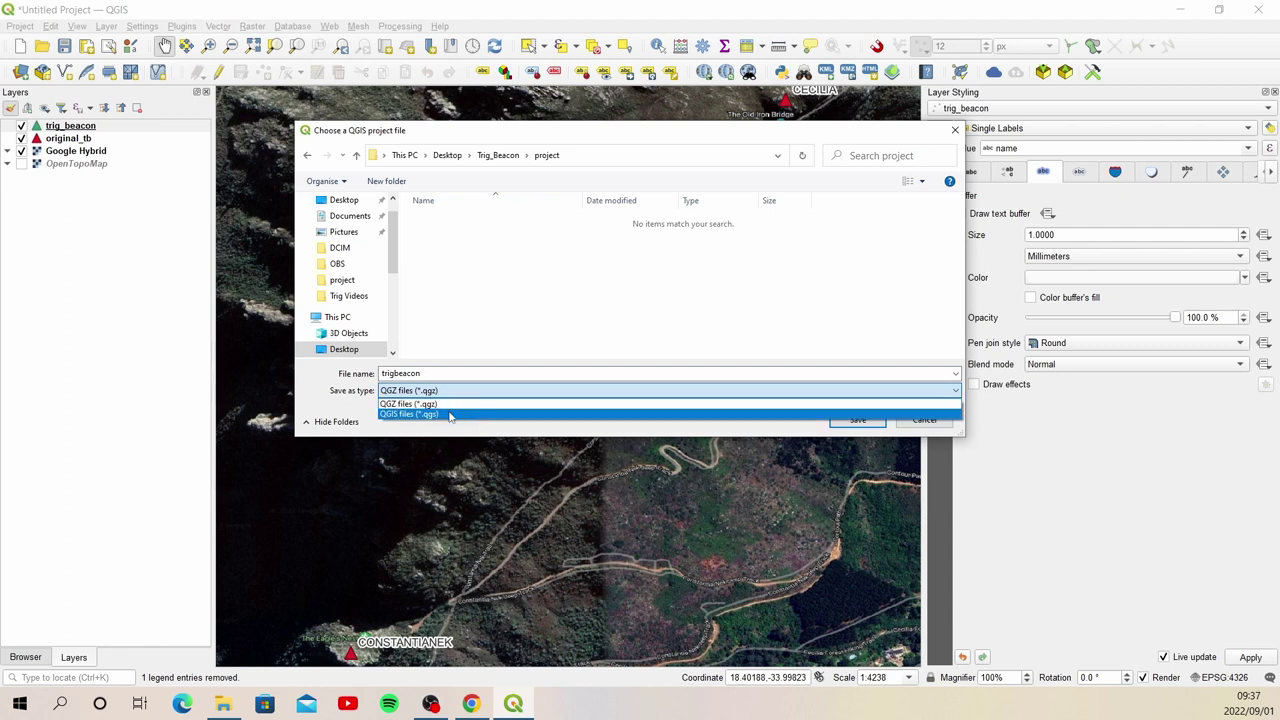
pyautogui.click(450, 414)
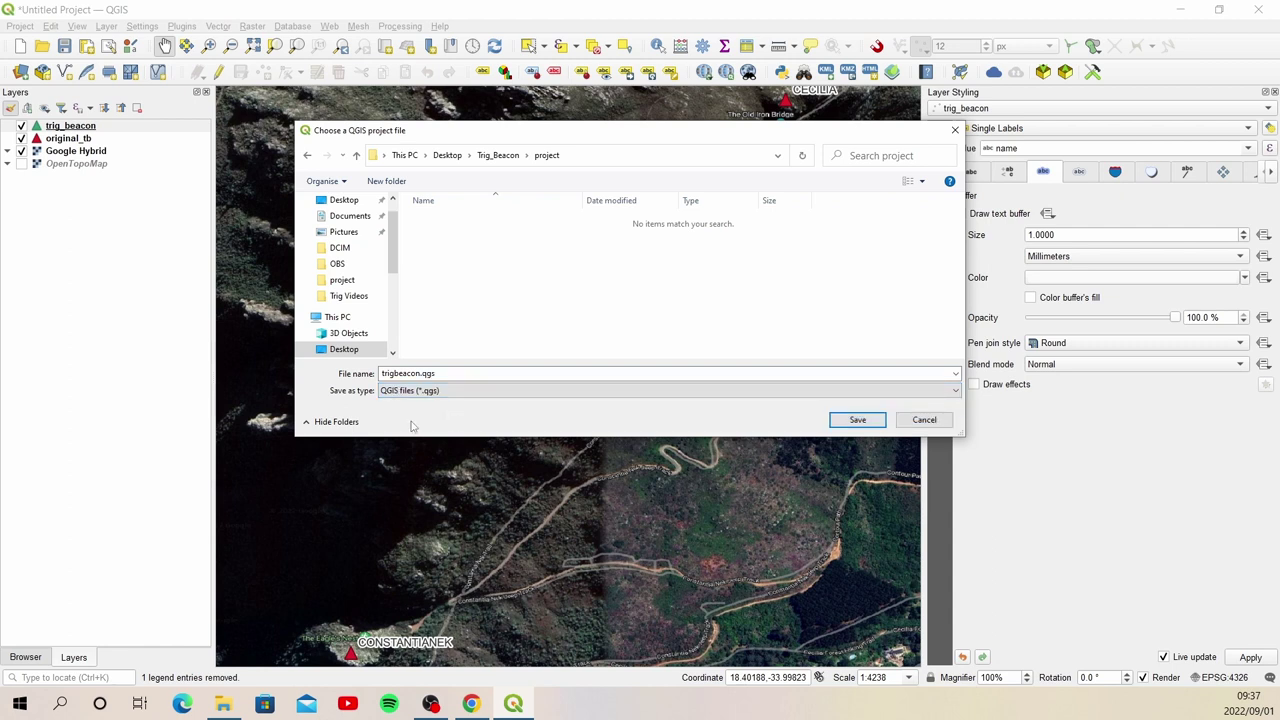
pyautogui.click(855, 420)
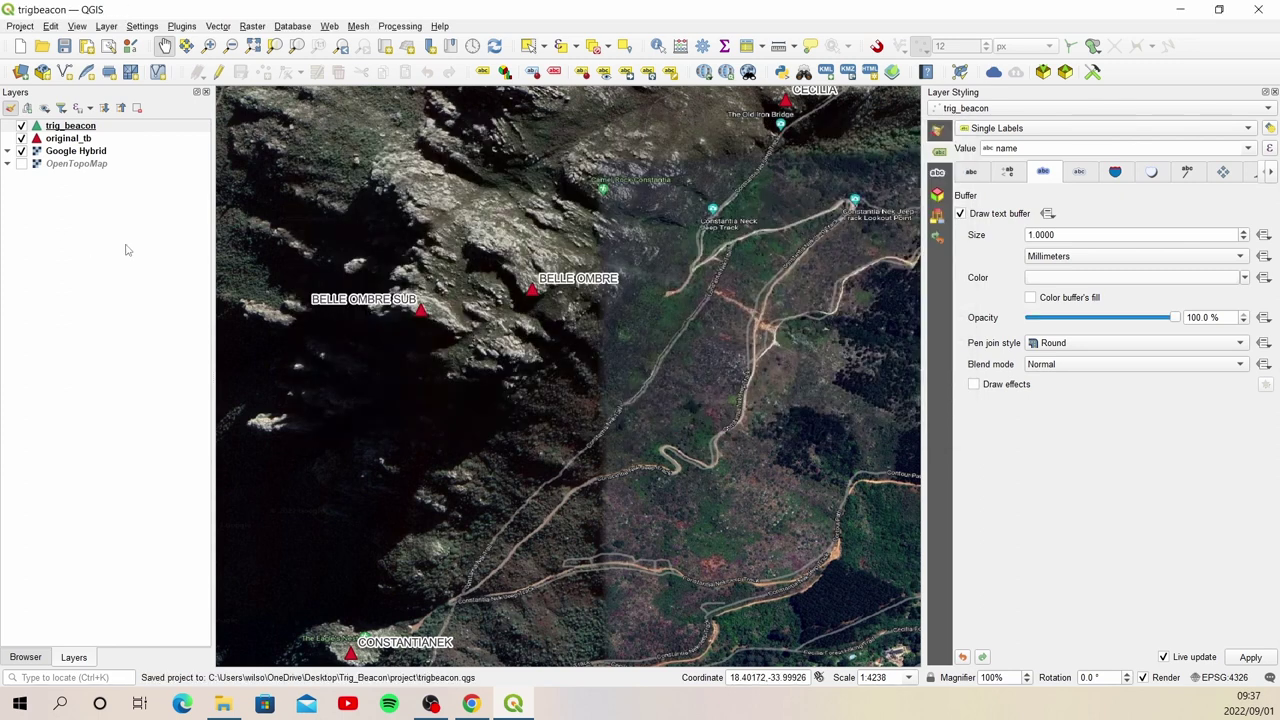
pyautogui.click(1274, 91)
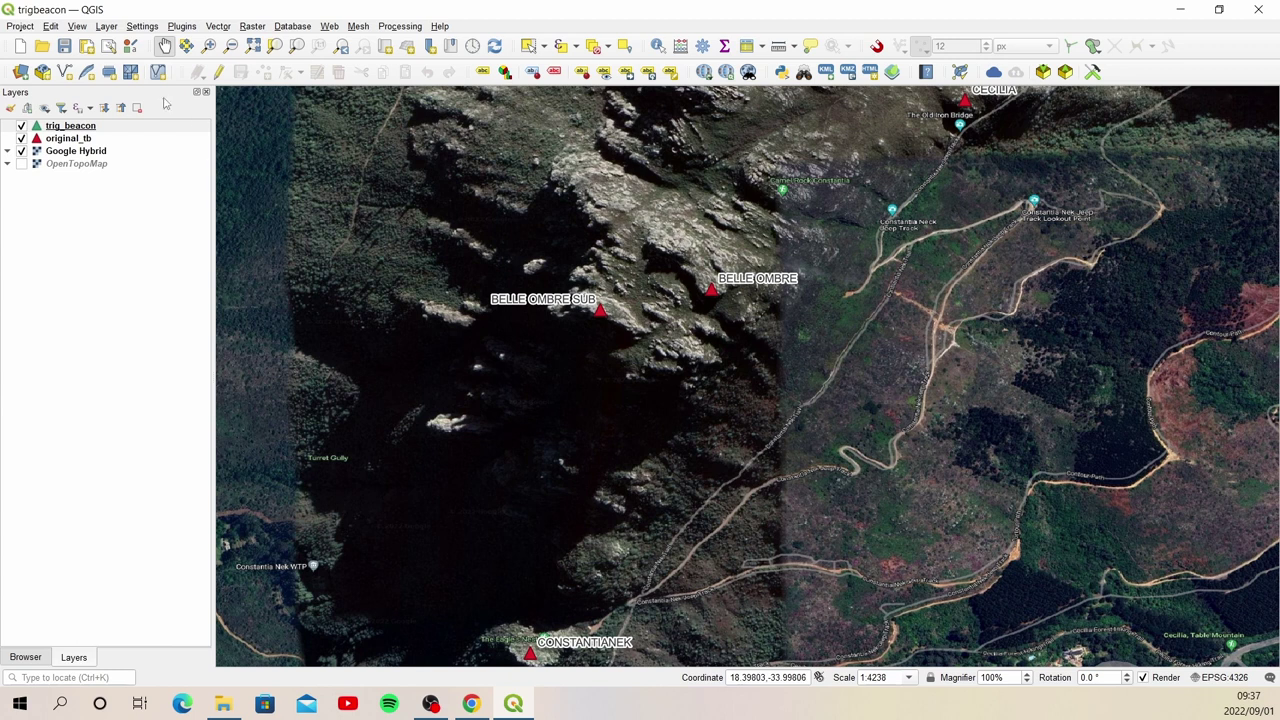
# Step: Search the plugin manager for qfield to check whether the QField Sync plugin is installed
pyautogui.click(181, 26)
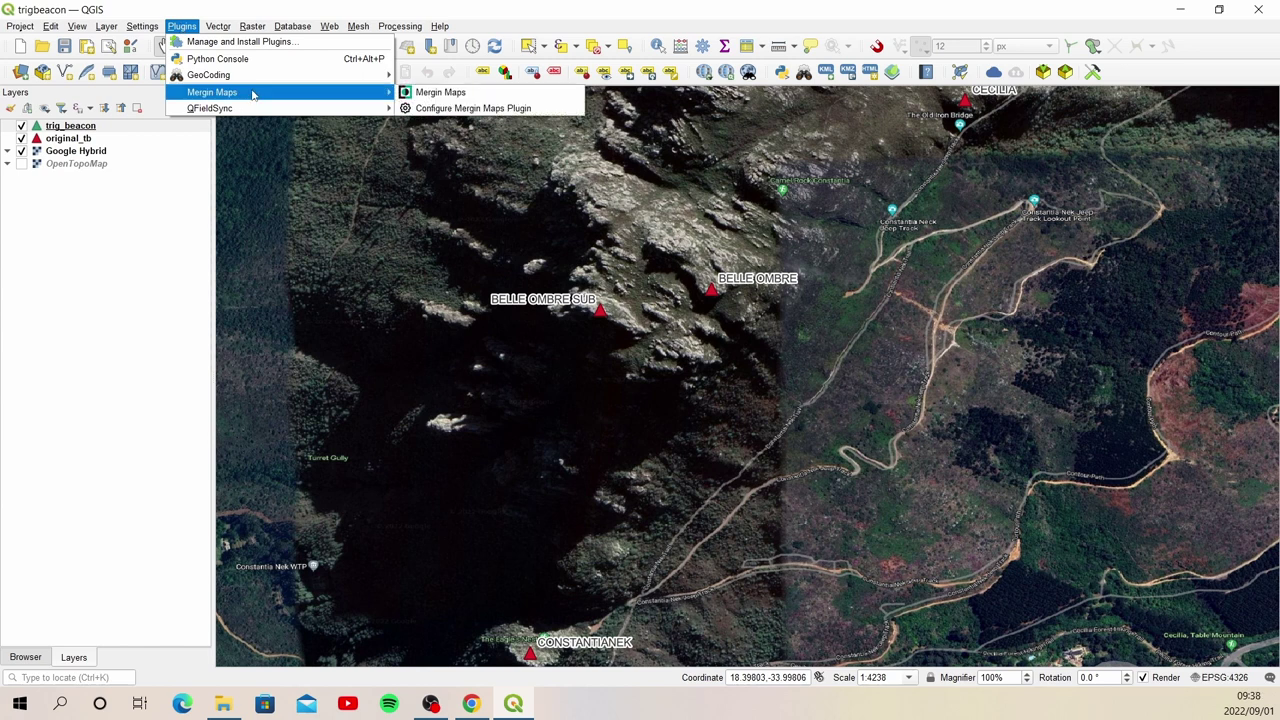
pyautogui.moveTo(252, 26)
pyautogui.moveTo(181, 26)
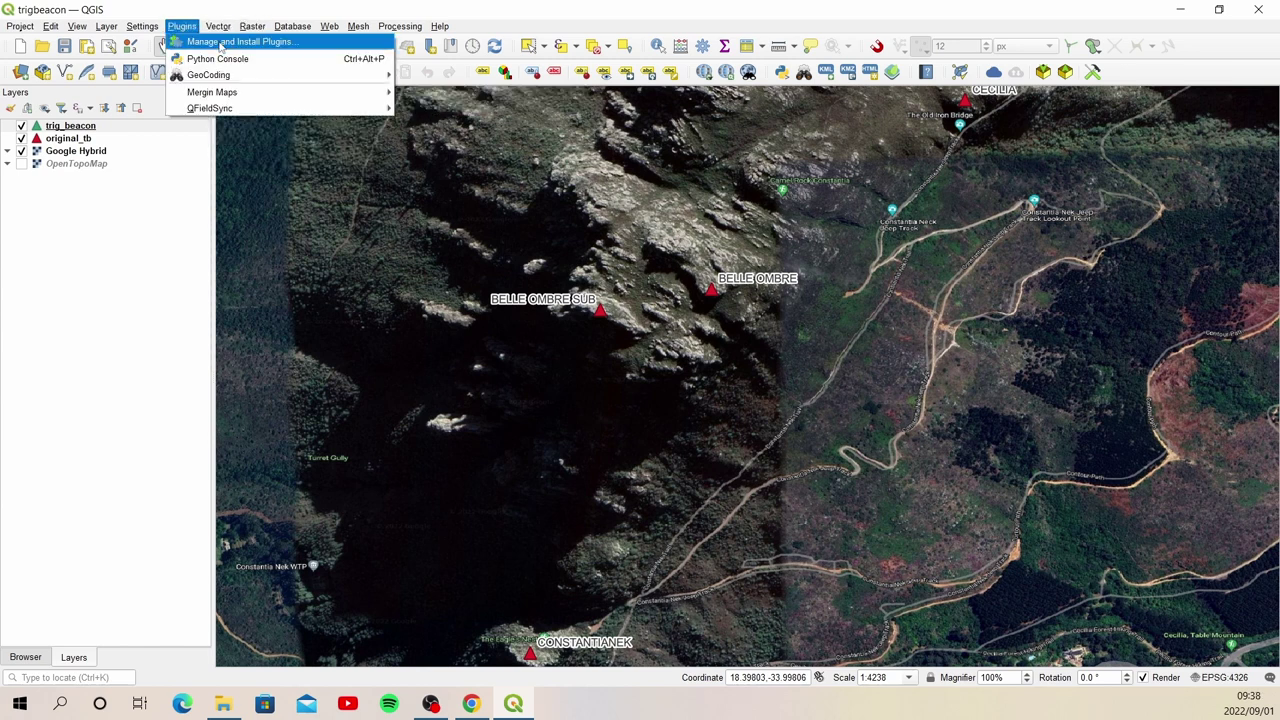
pyautogui.click(220, 42)
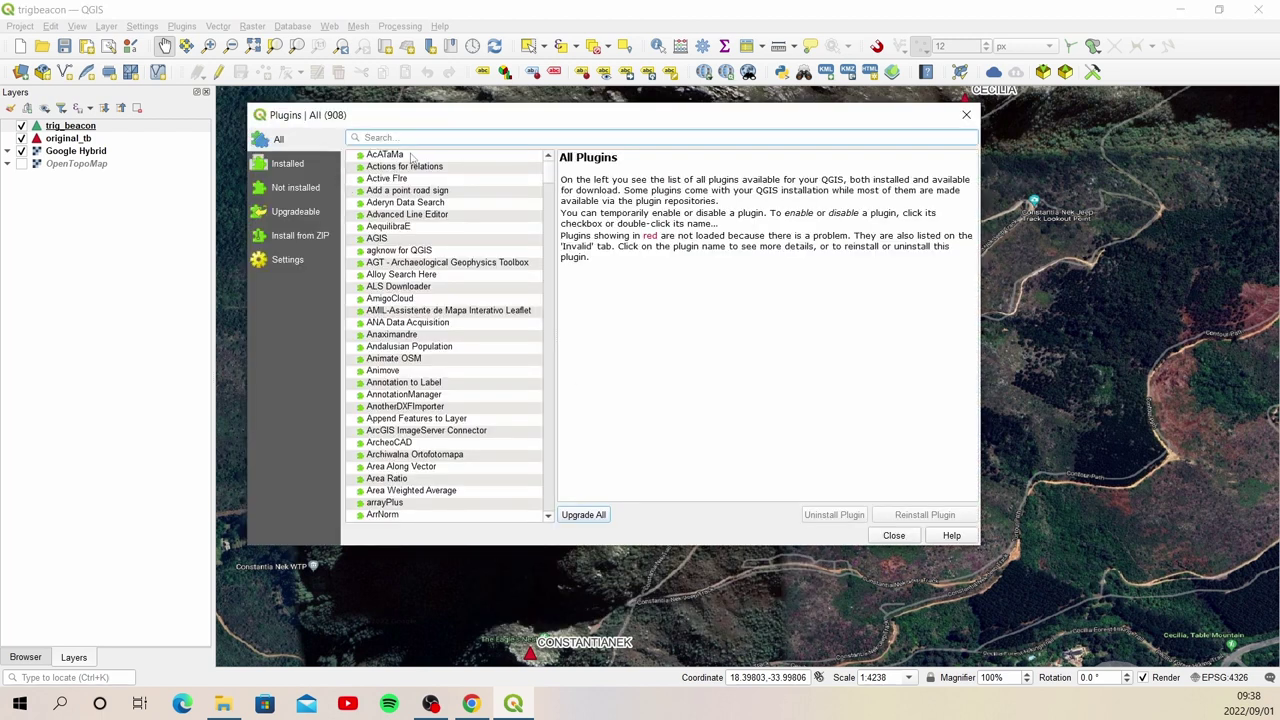
pyautogui.write('qfield')
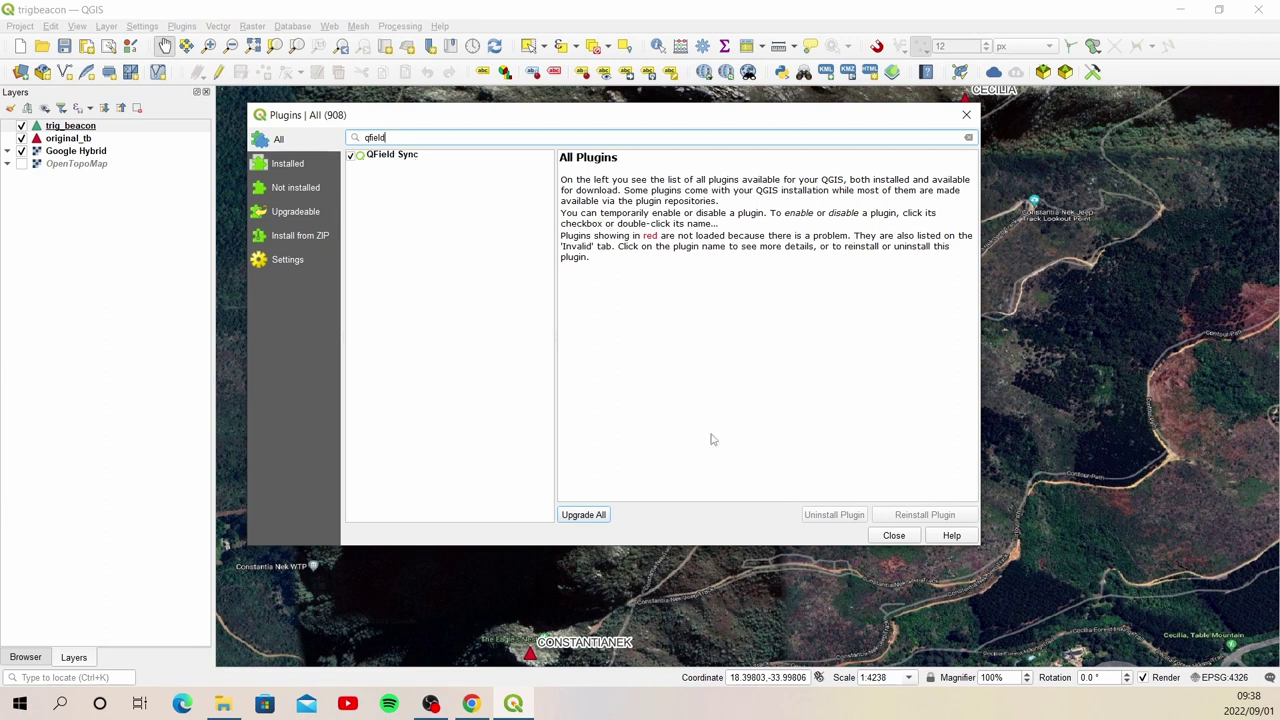
pyautogui.click(897, 538)
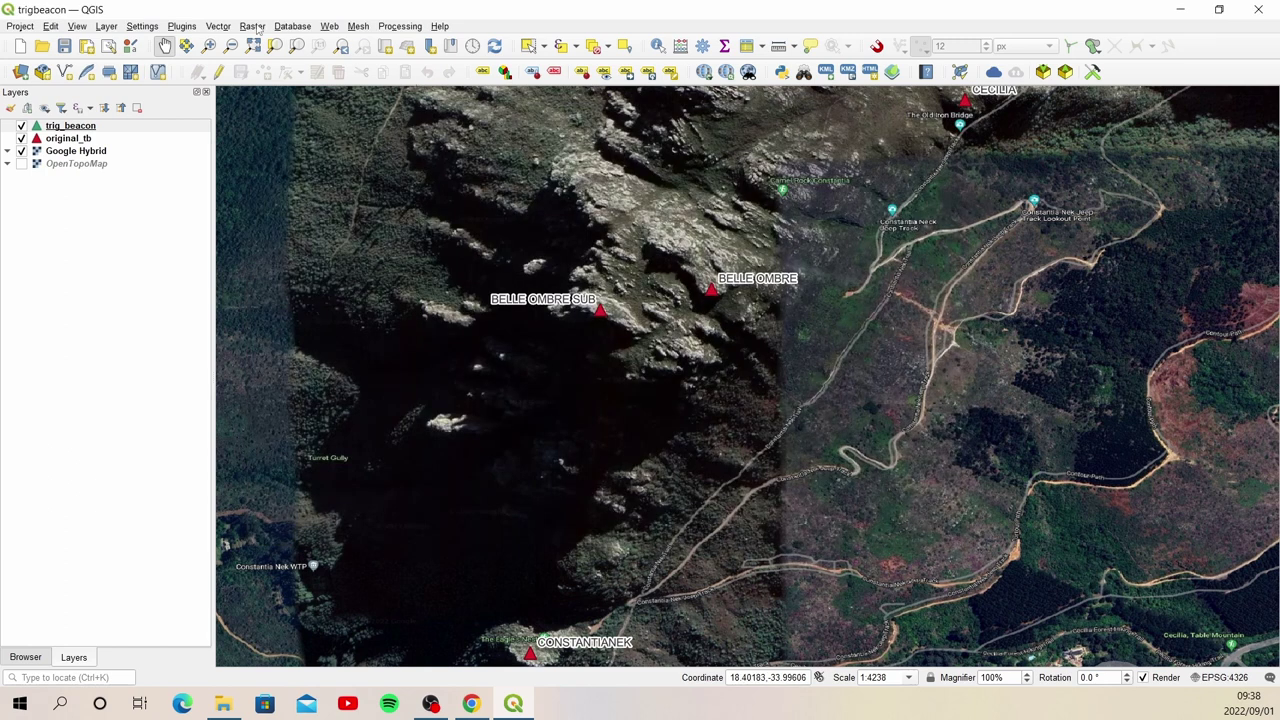
# Step: Configure the current project in QFieldSync so original_tb and trig_beacon both use Offline editing for cable export
pyautogui.click(181, 26)
pyautogui.moveTo(263, 115)
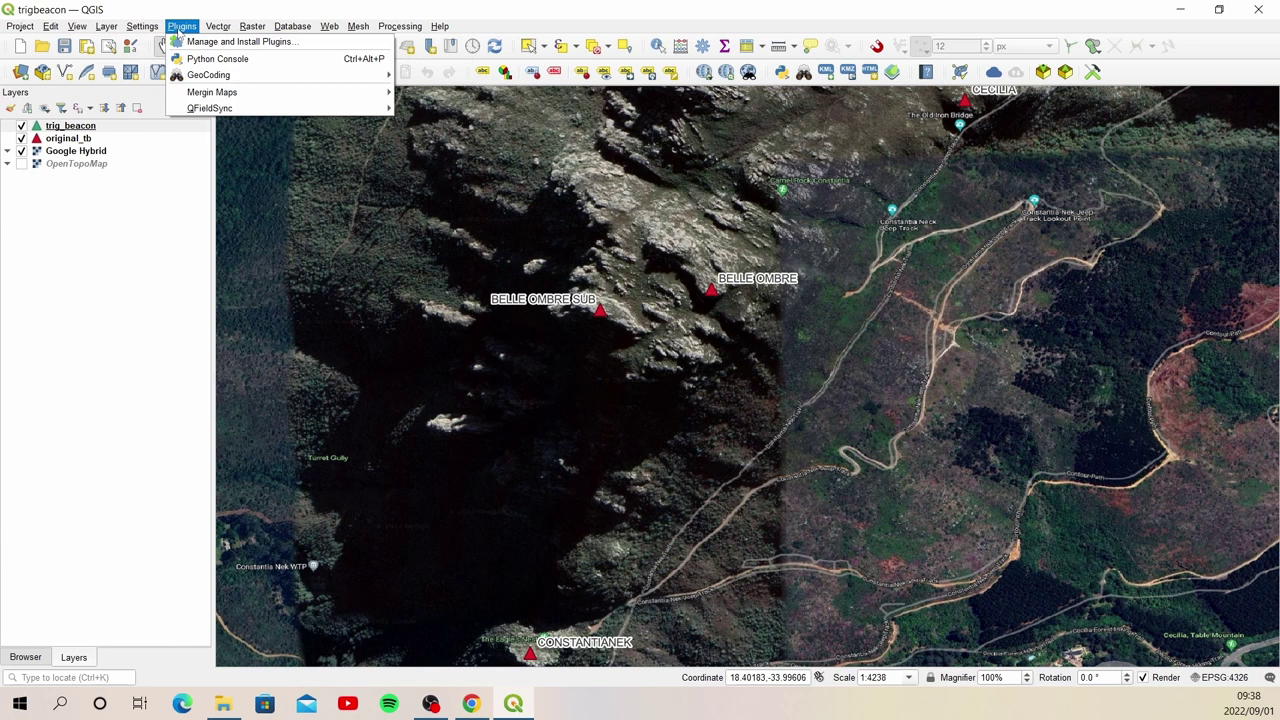
pyautogui.moveTo(312, 116)
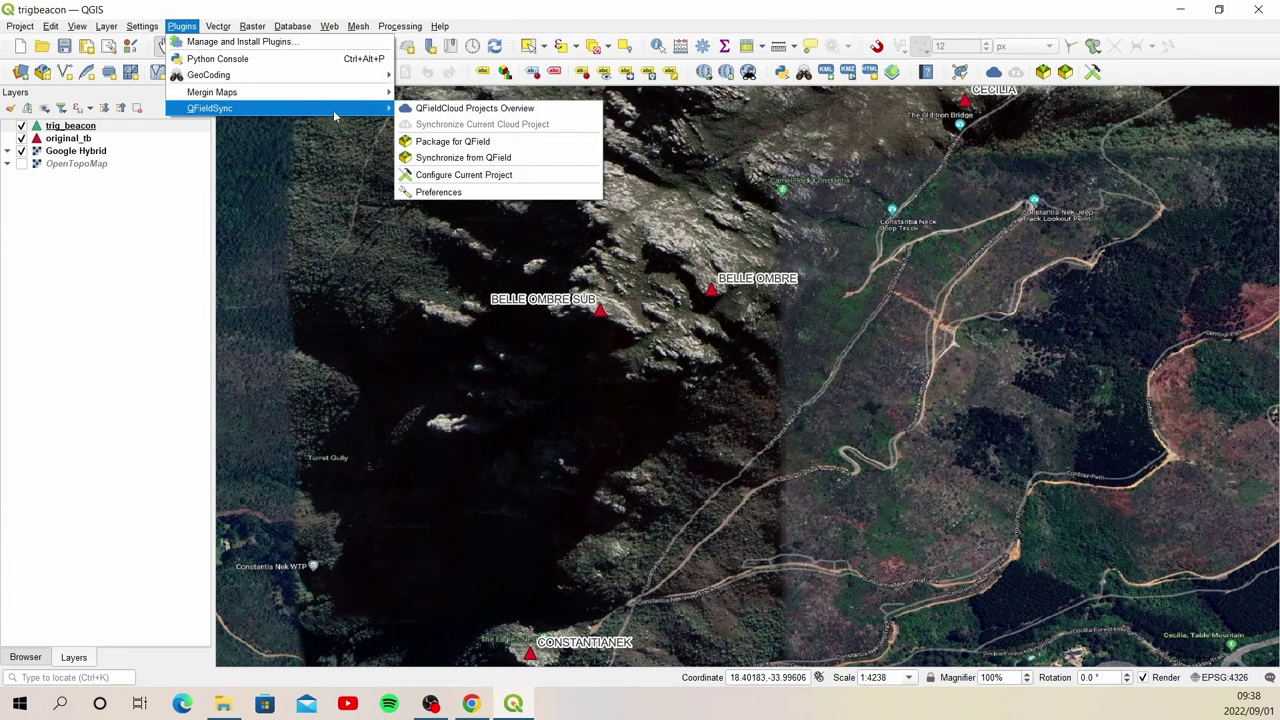
pyautogui.click(497, 177)
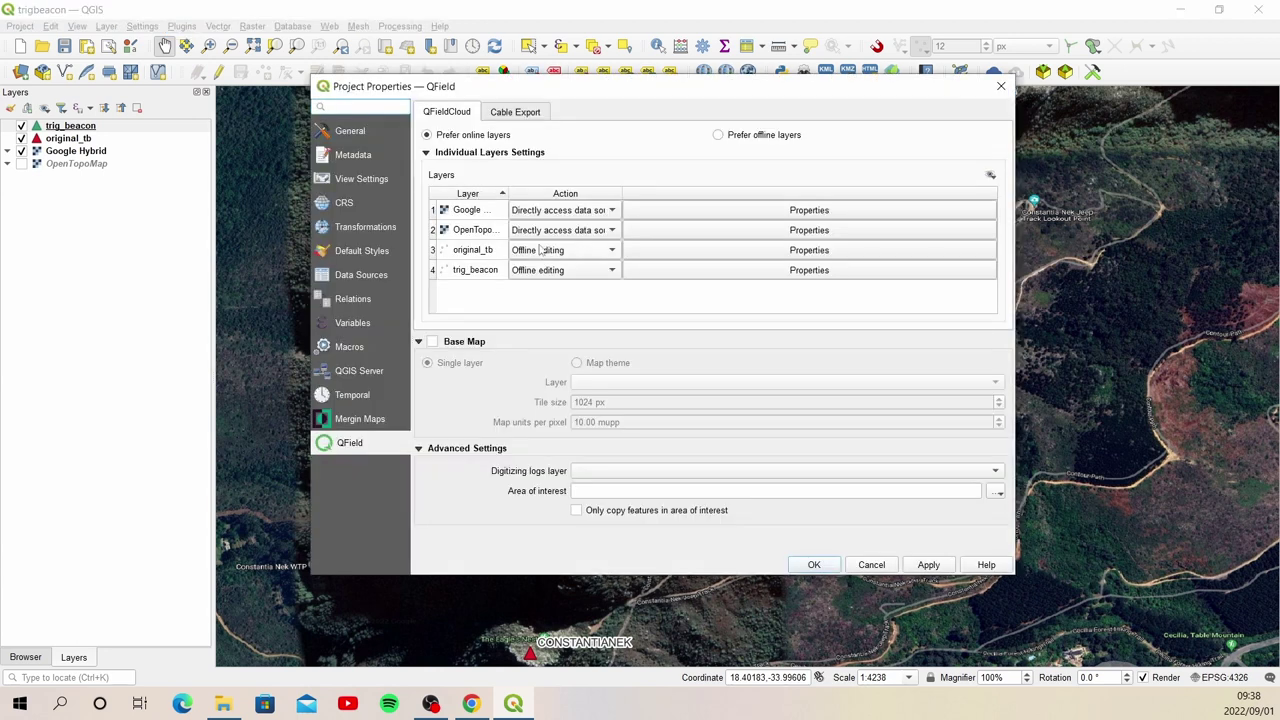
pyautogui.click(515, 112)
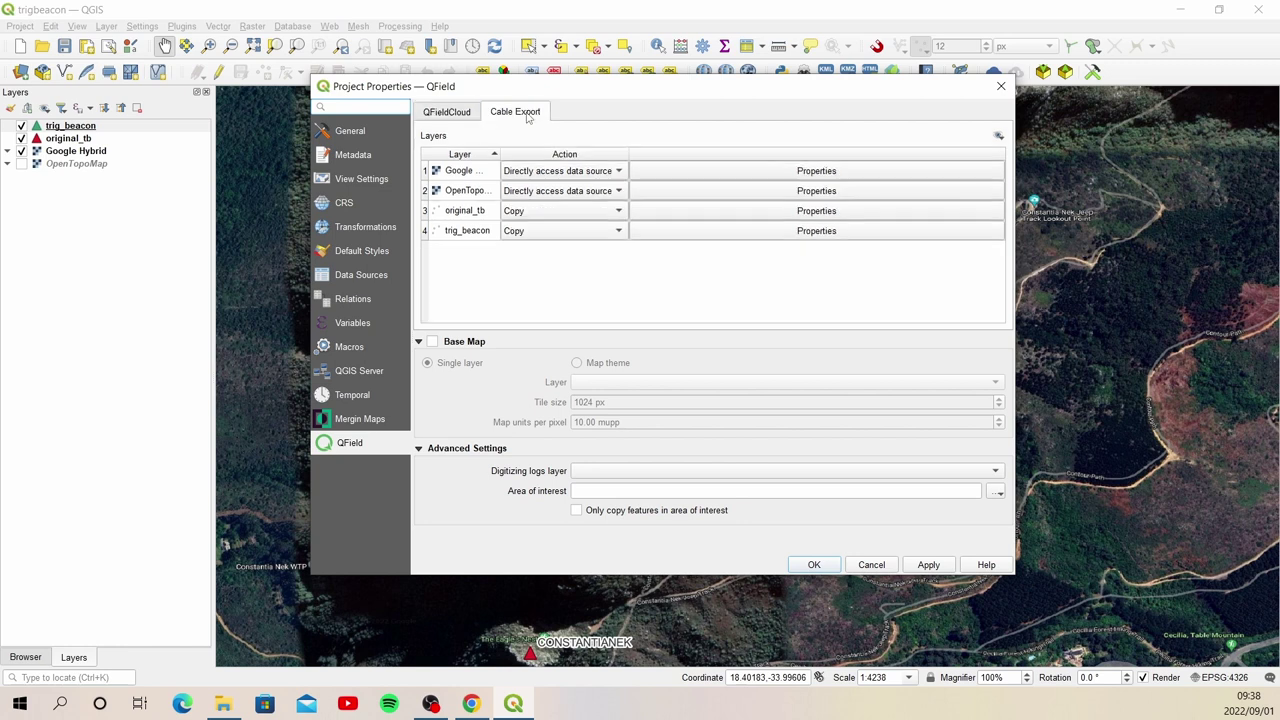
pyautogui.click(605, 217)
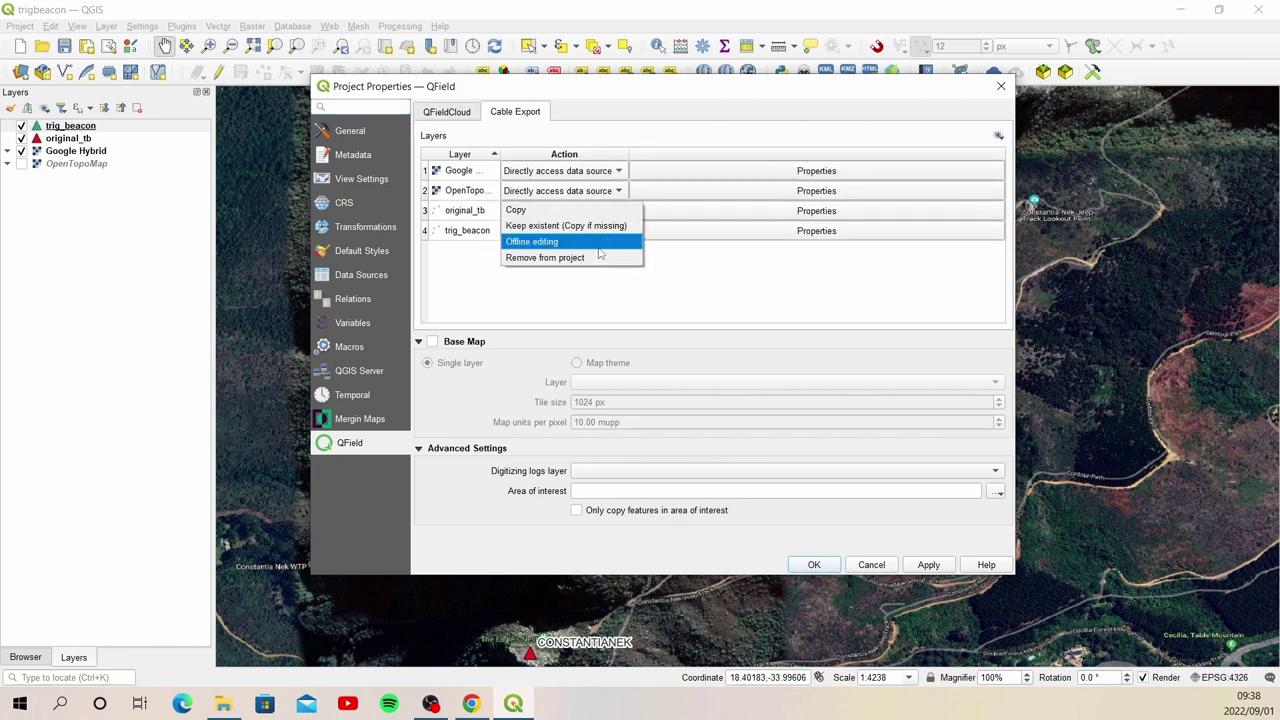
pyautogui.click(610, 242)
pyautogui.click(612, 231)
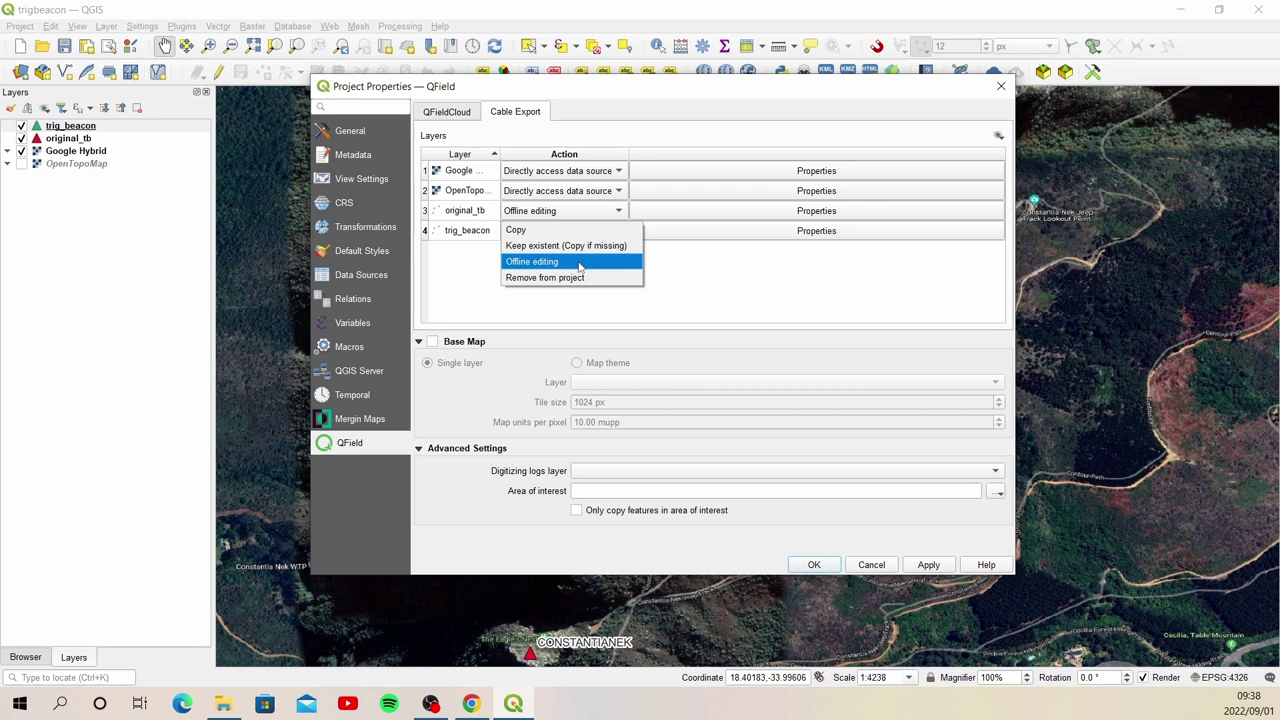
pyautogui.click(580, 264)
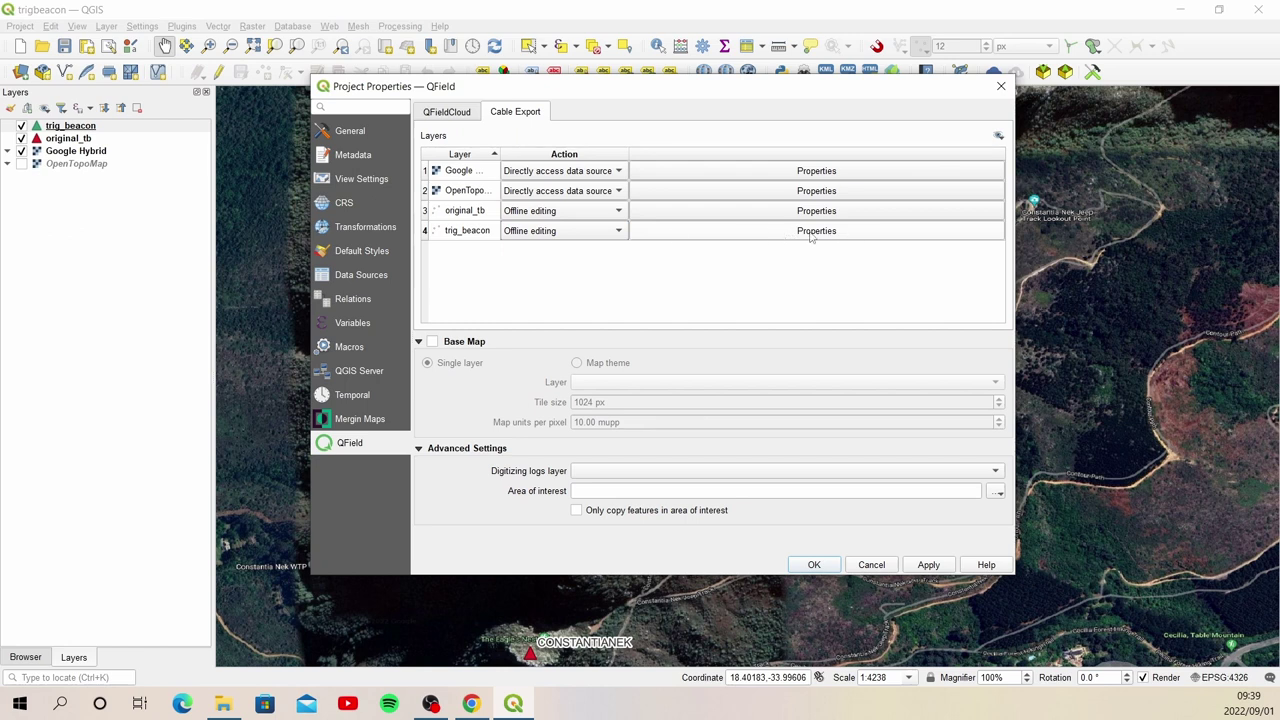
pyautogui.click(774, 238)
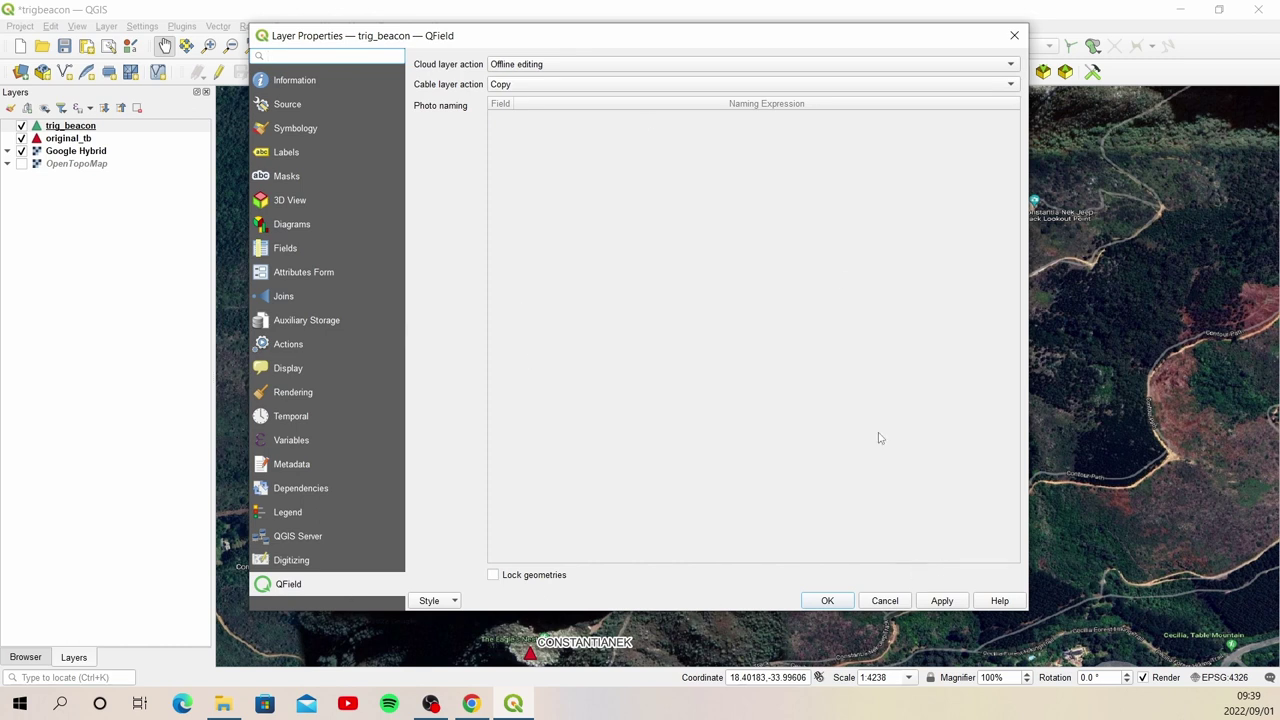
pyautogui.click(1014, 38)
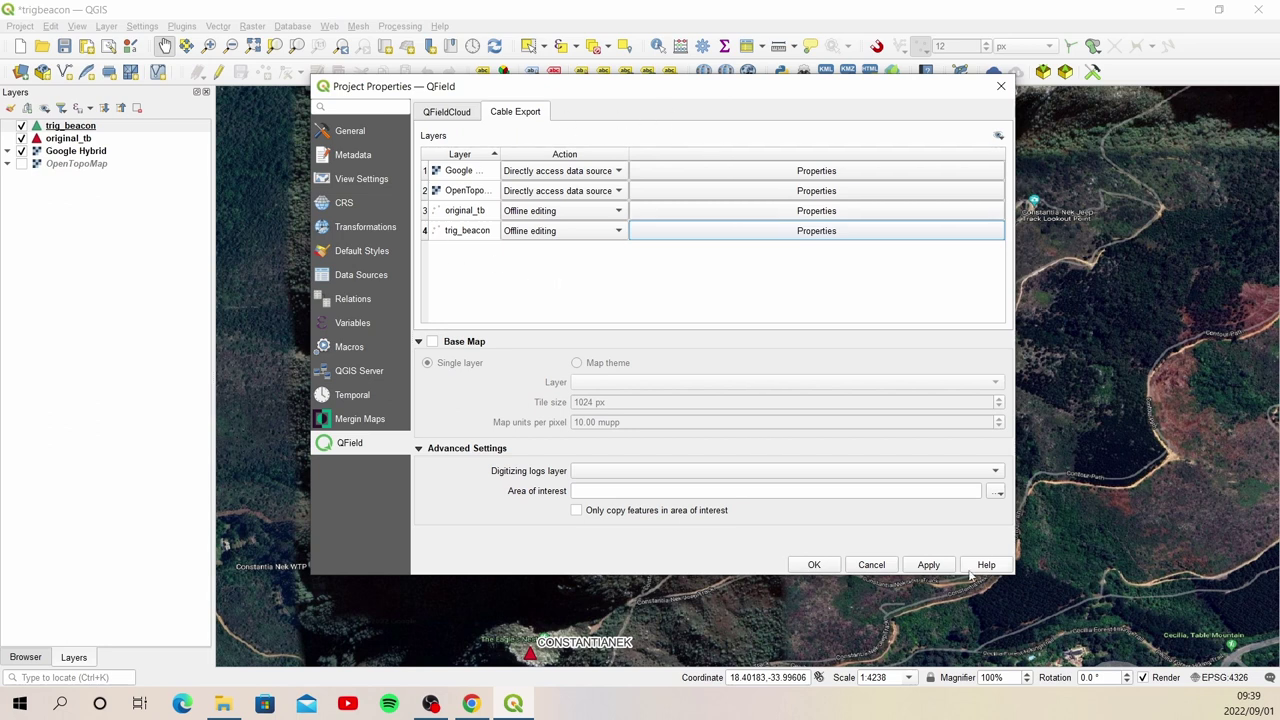
pyautogui.click(822, 566)
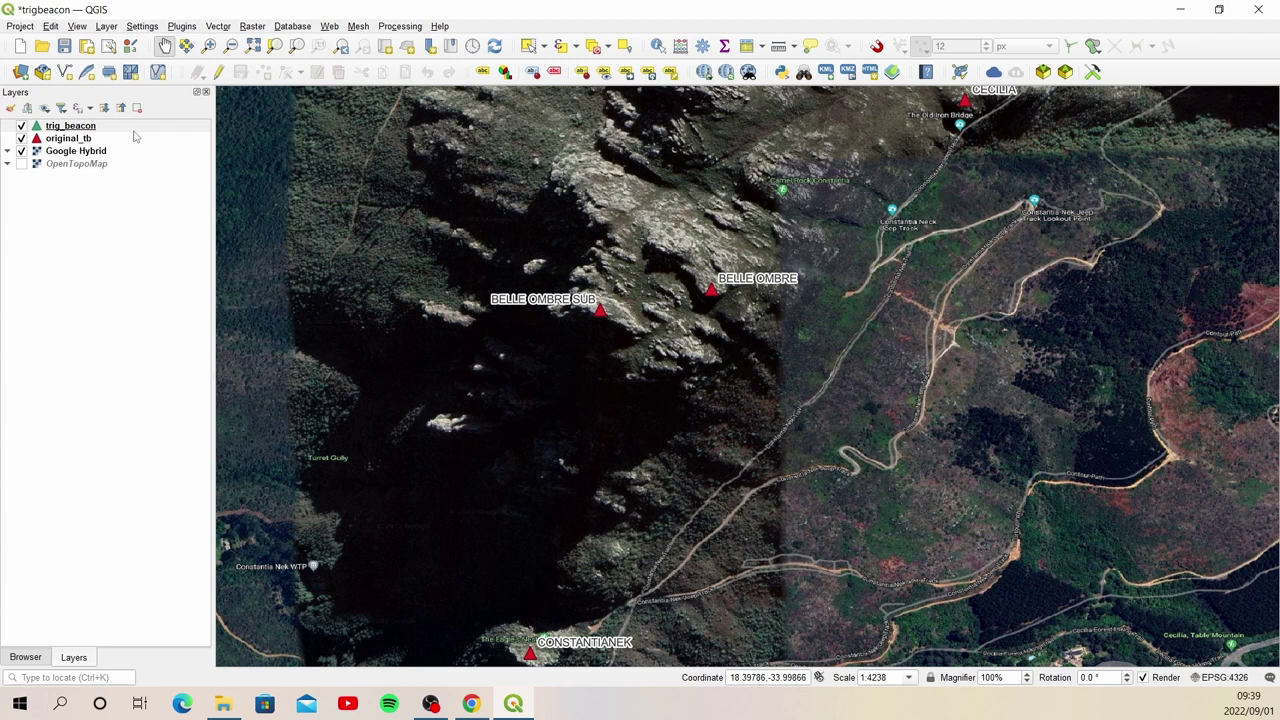
# Step: Check the read-only and other layer capabilities in the project's data source properties
pyautogui.moveTo(123, 133)
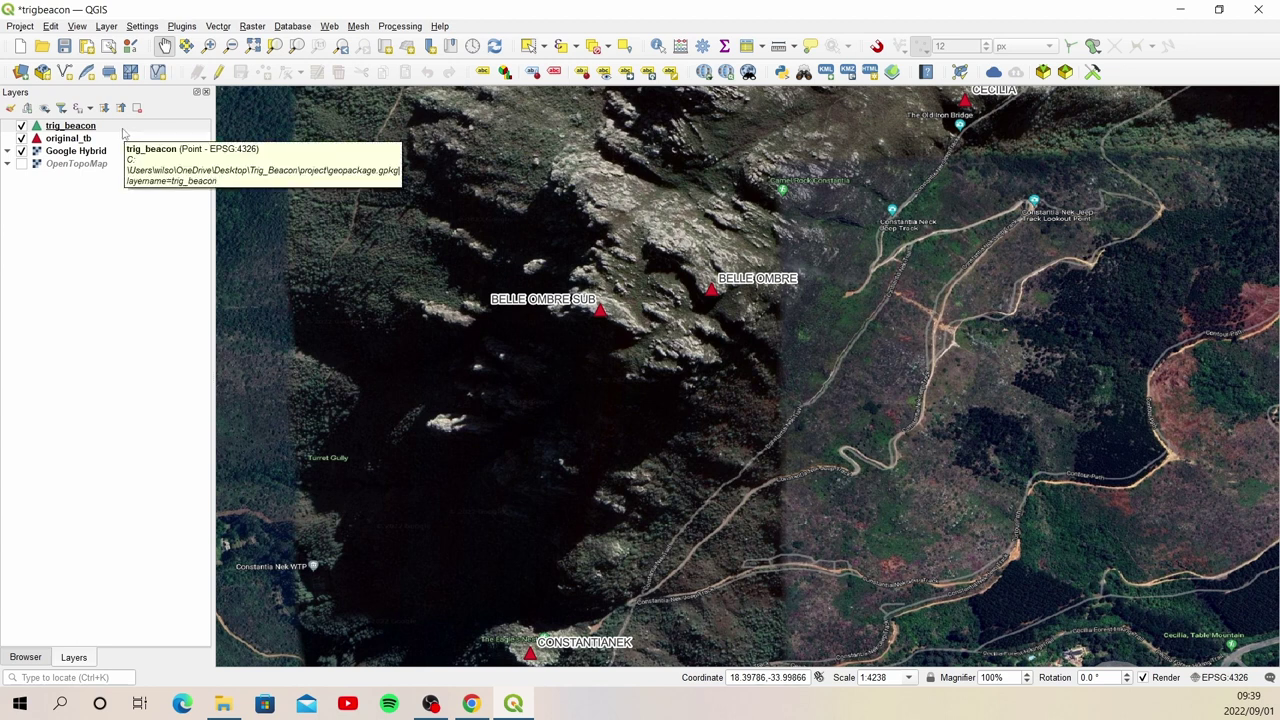
pyautogui.moveTo(72, 148)
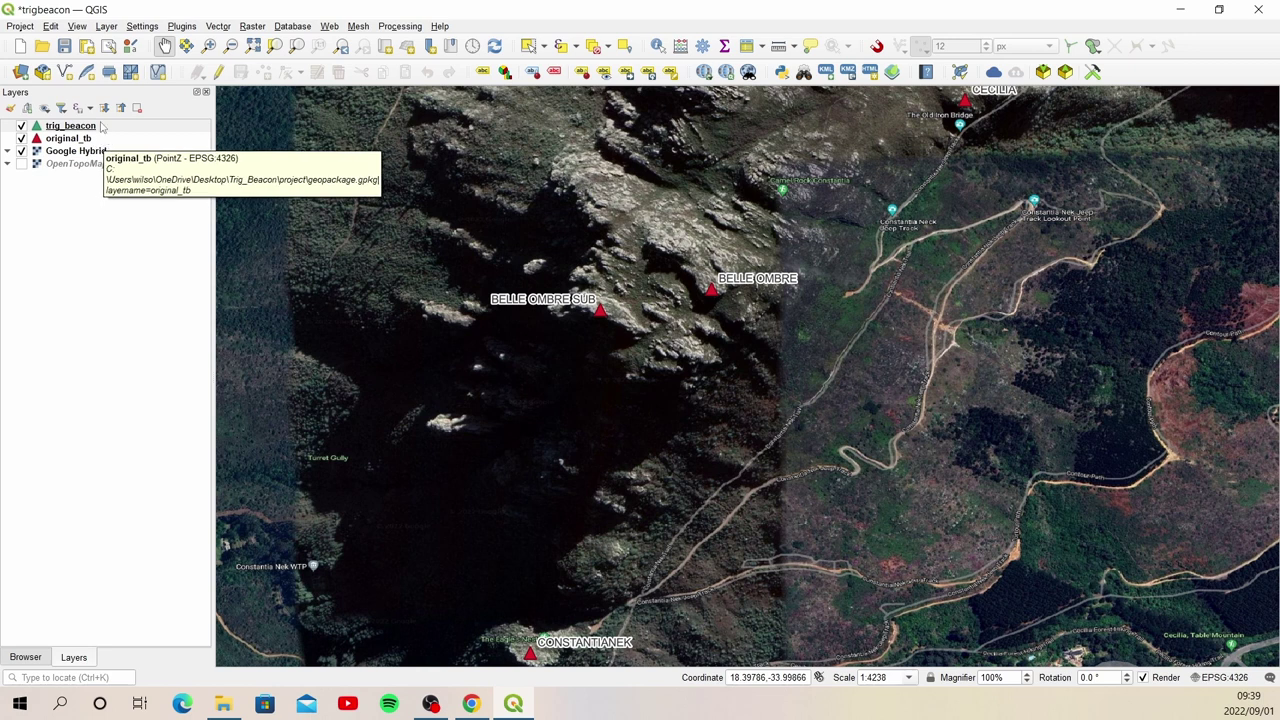
pyautogui.click(19, 26)
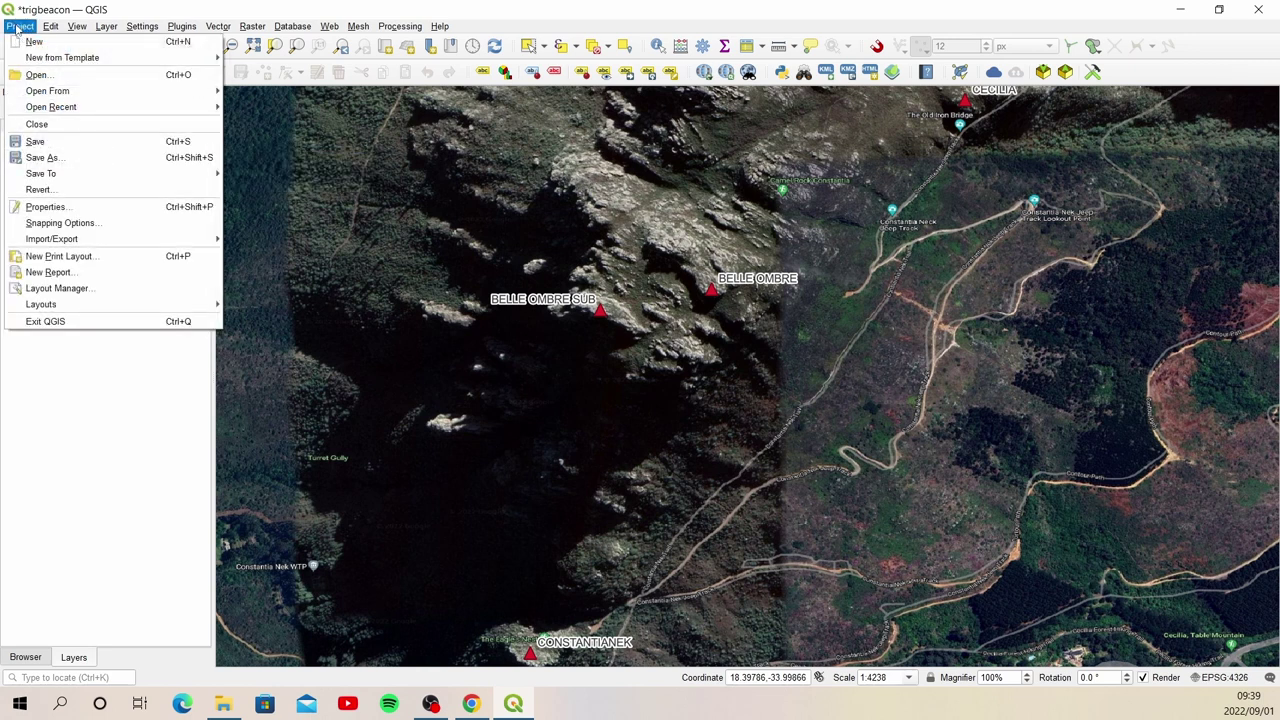
pyautogui.click(114, 206)
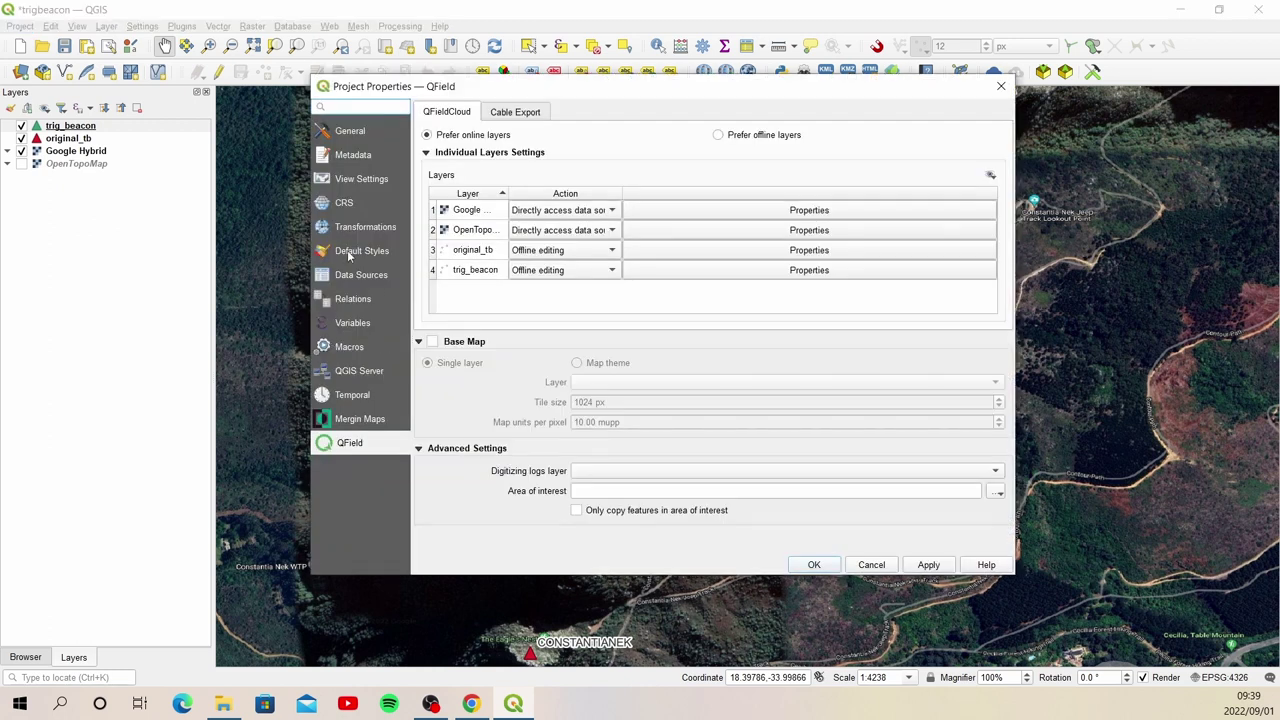
pyautogui.click(362, 275)
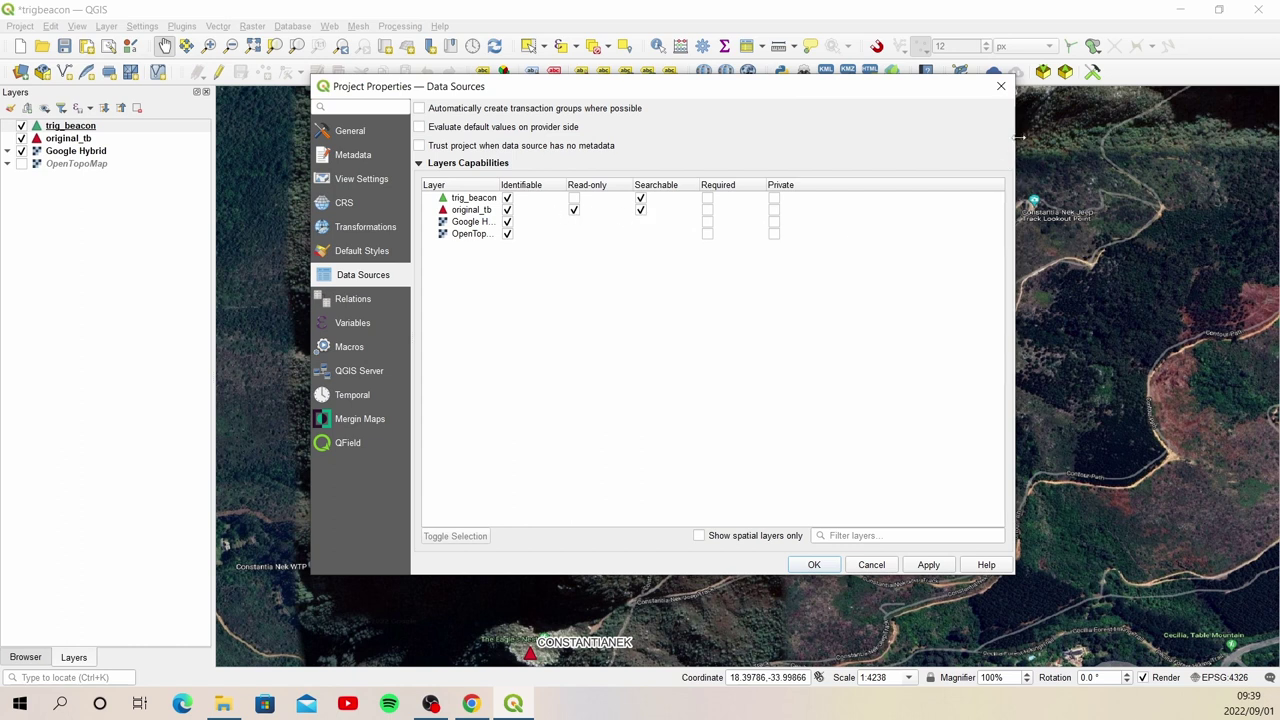
pyautogui.click(1002, 88)
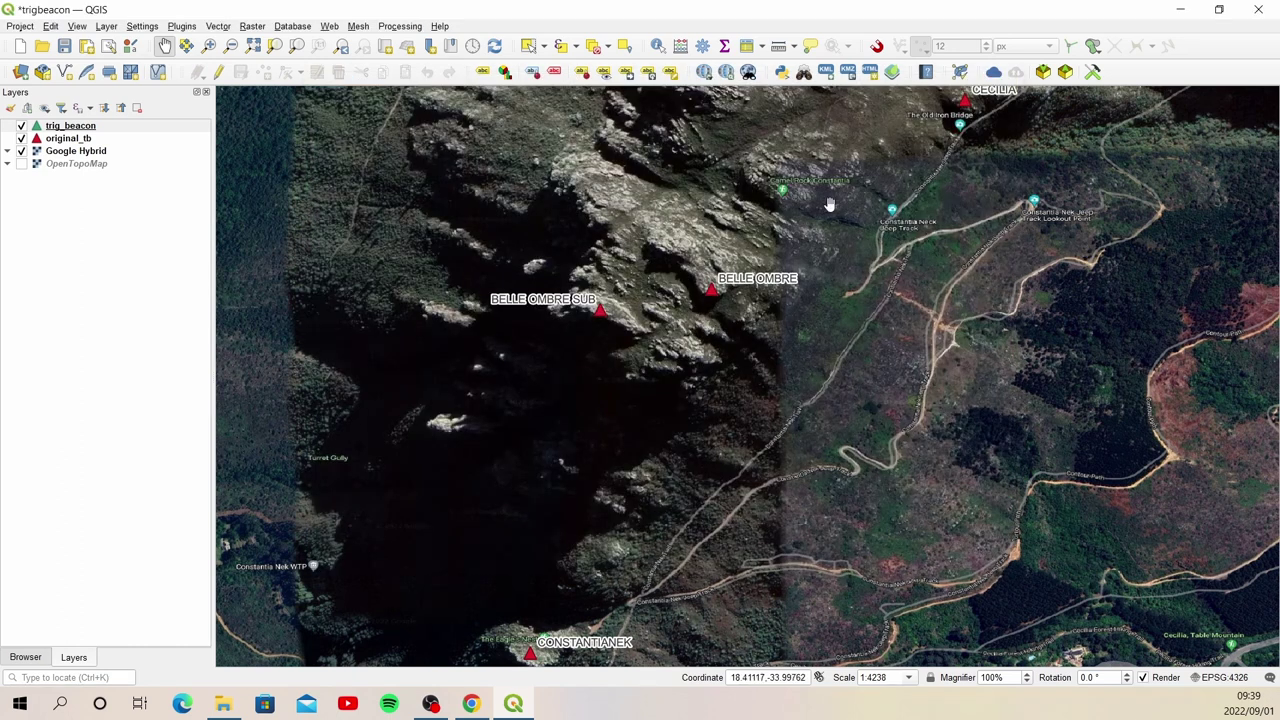
# Step: Switch the trig_beacon attributes form to the Drag and Drop Designer and remove fid from the form layout
pyautogui.rightClick(108, 128)
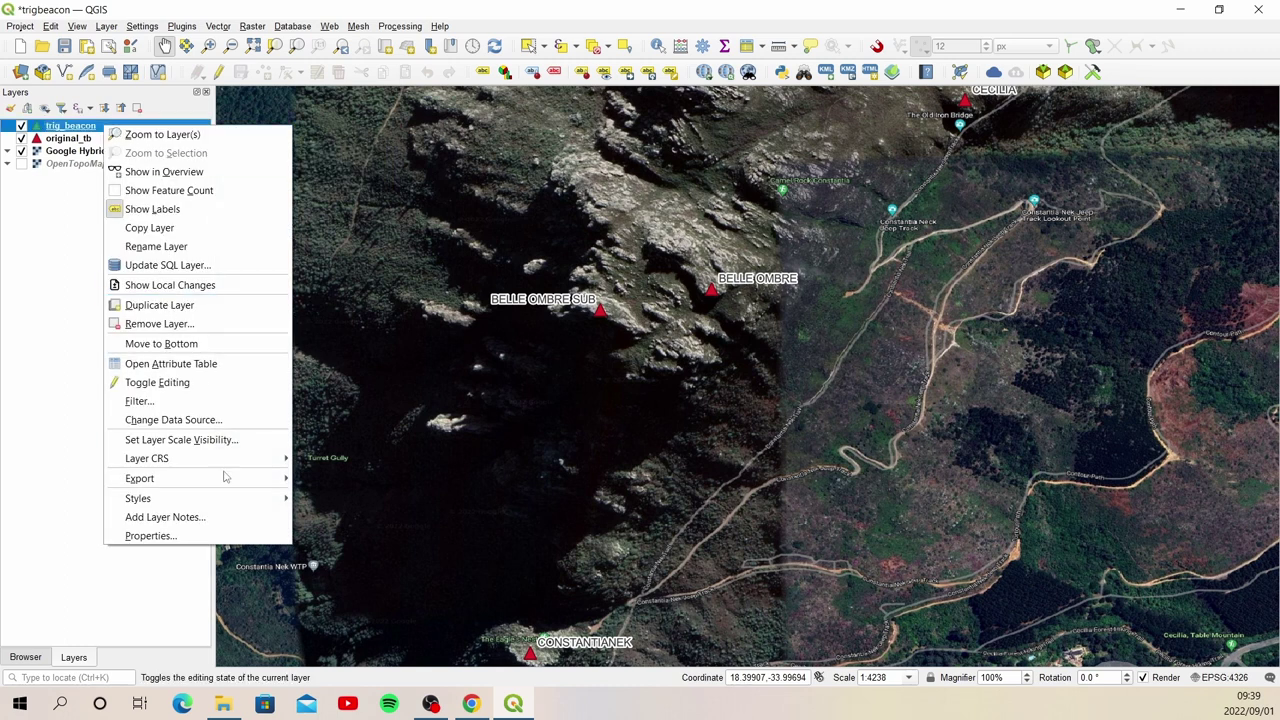
pyautogui.click(224, 540)
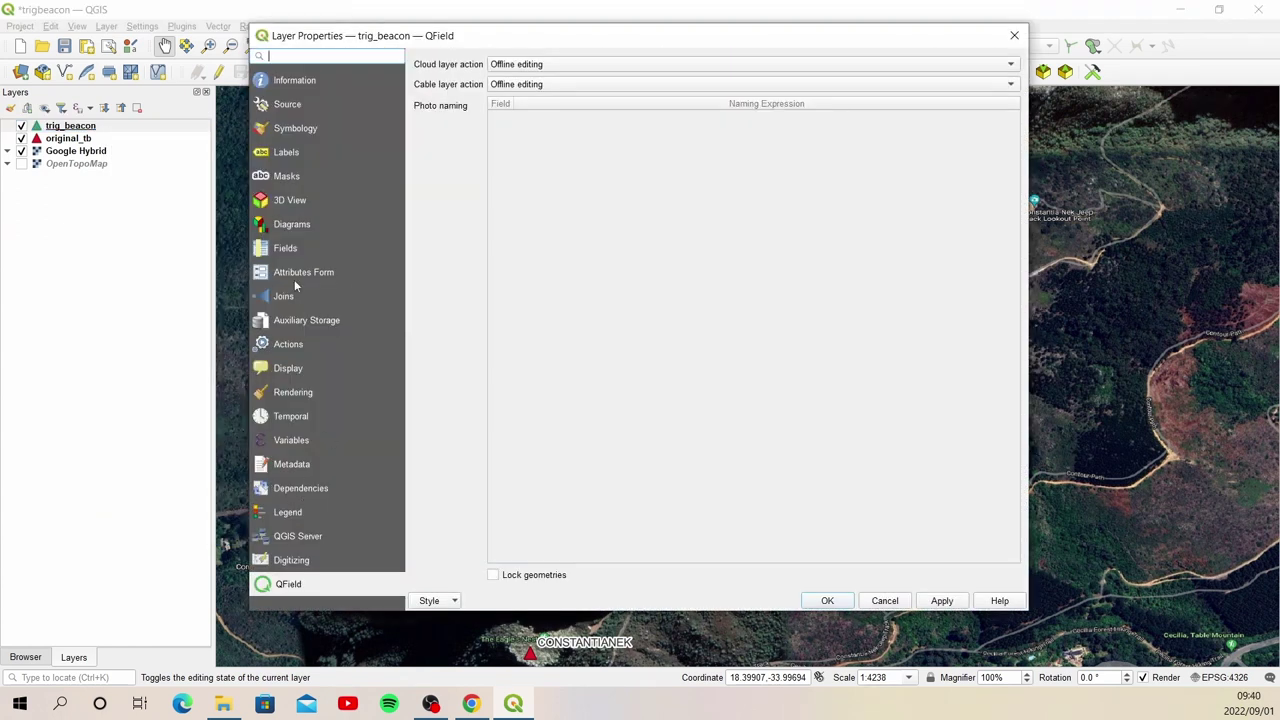
pyautogui.click(292, 276)
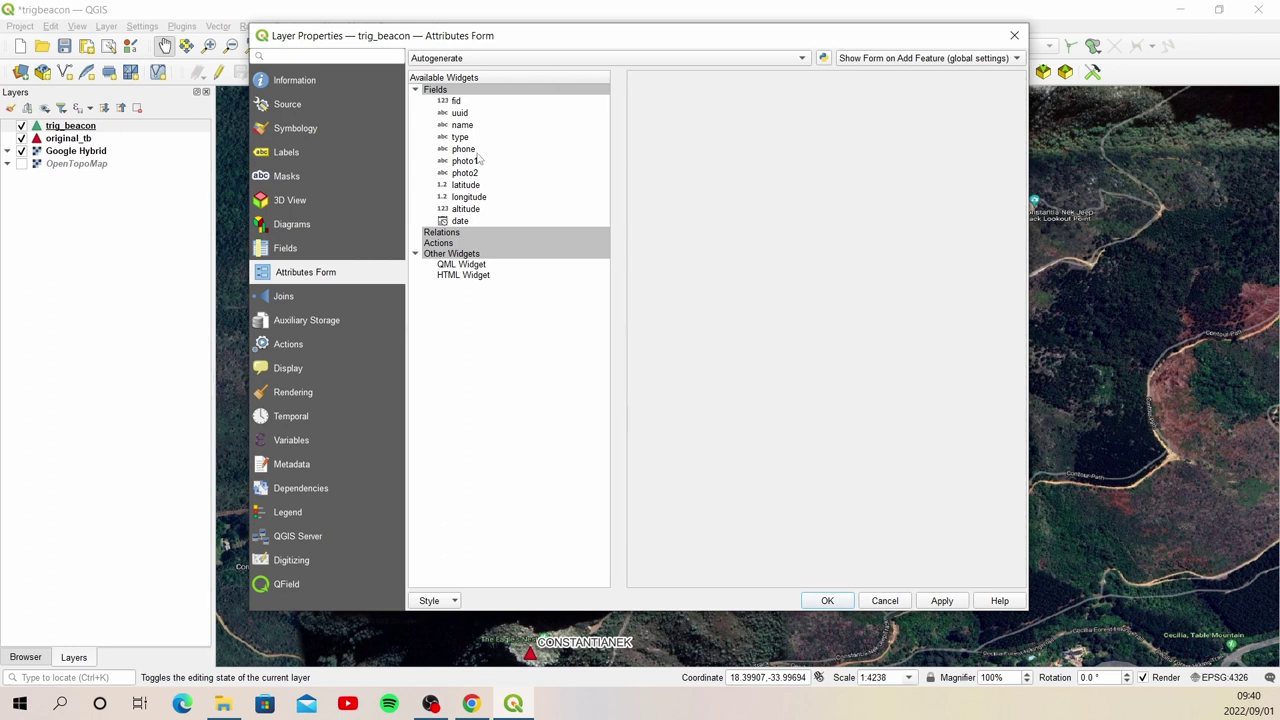
pyautogui.click(562, 58)
pyautogui.click(518, 77)
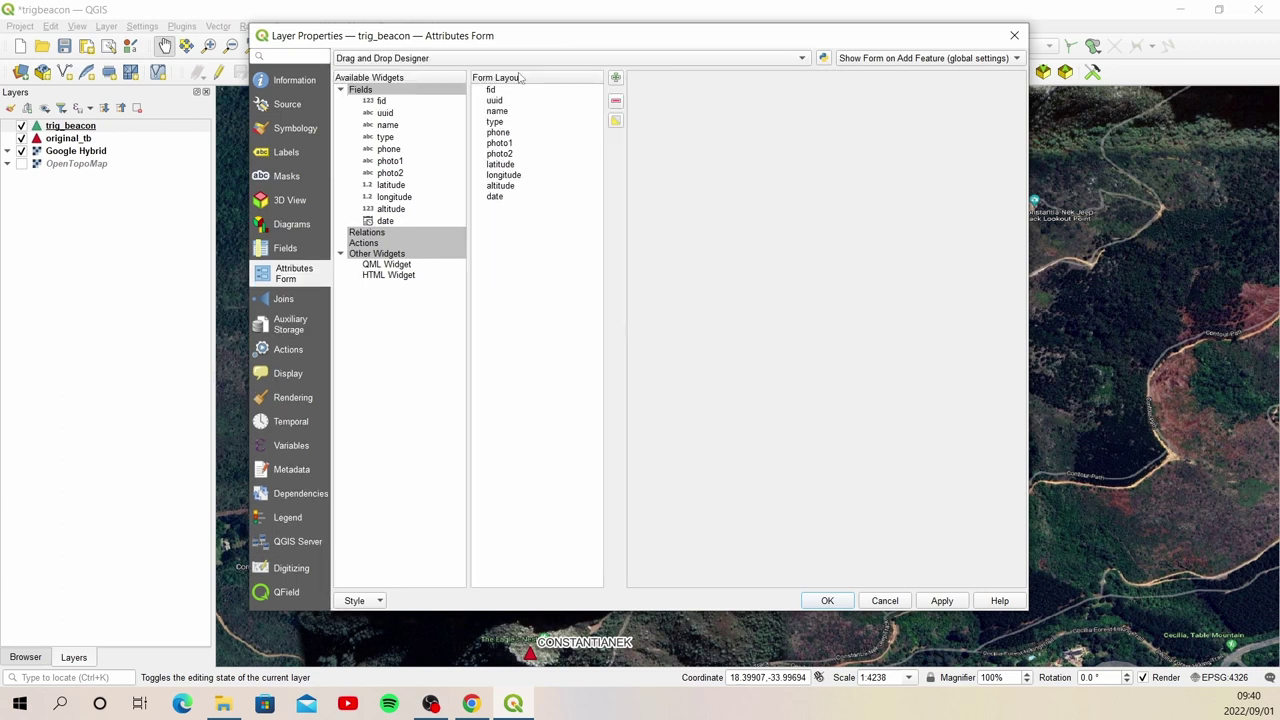
pyautogui.click(512, 91)
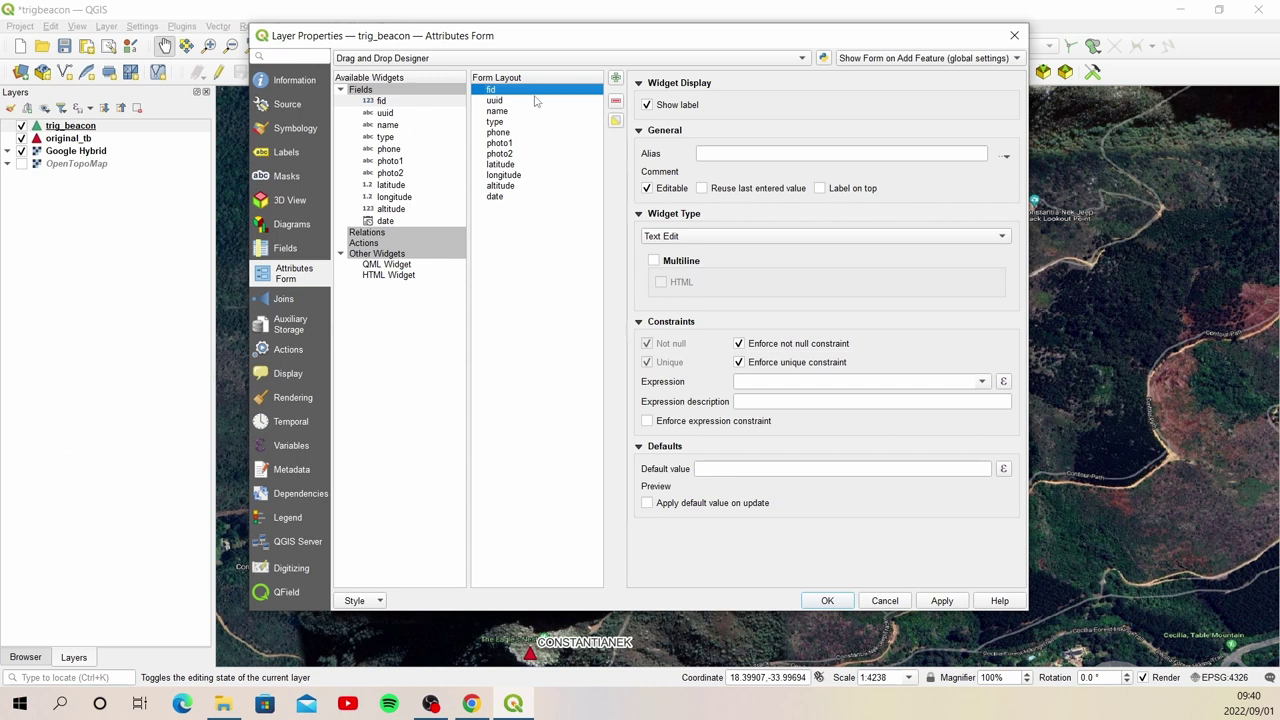
pyautogui.click(615, 101)
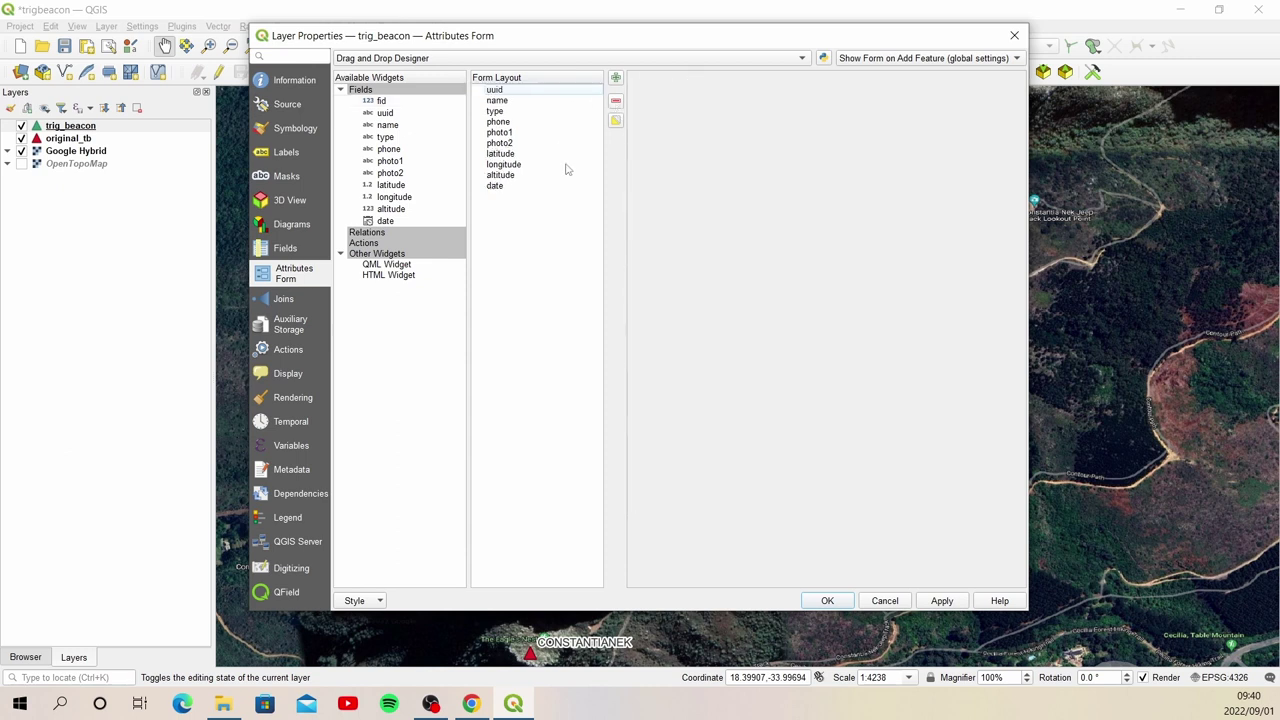
# Step: Make the uuid field non-editable and set its default value to uuid()
pyautogui.click(505, 90)
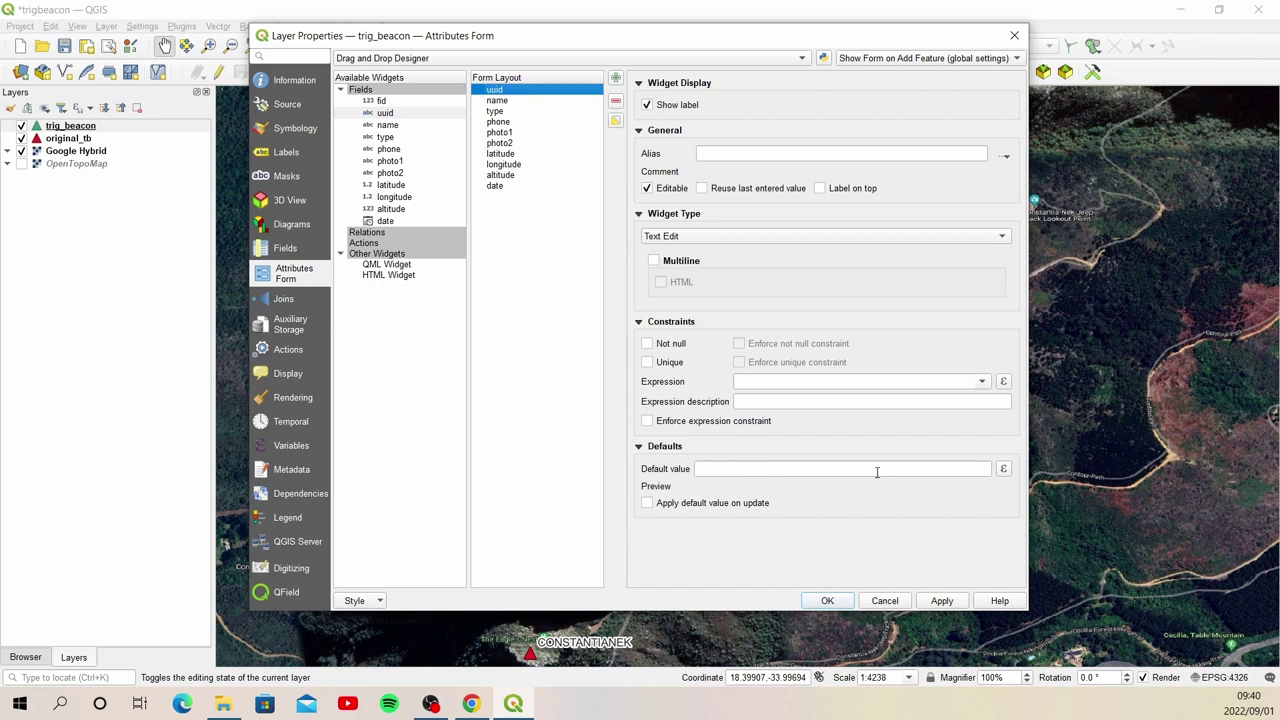
pyautogui.click(646, 189)
pyautogui.click(741, 469)
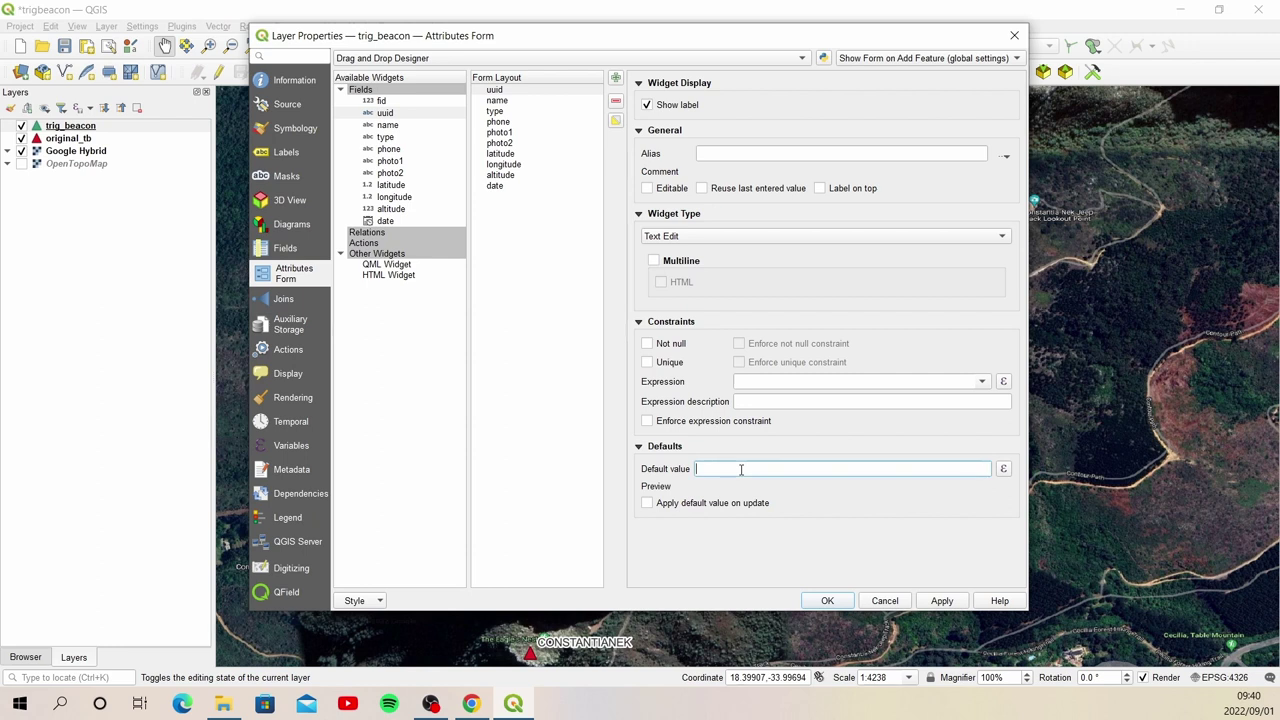
pyautogui.write('uuid()')
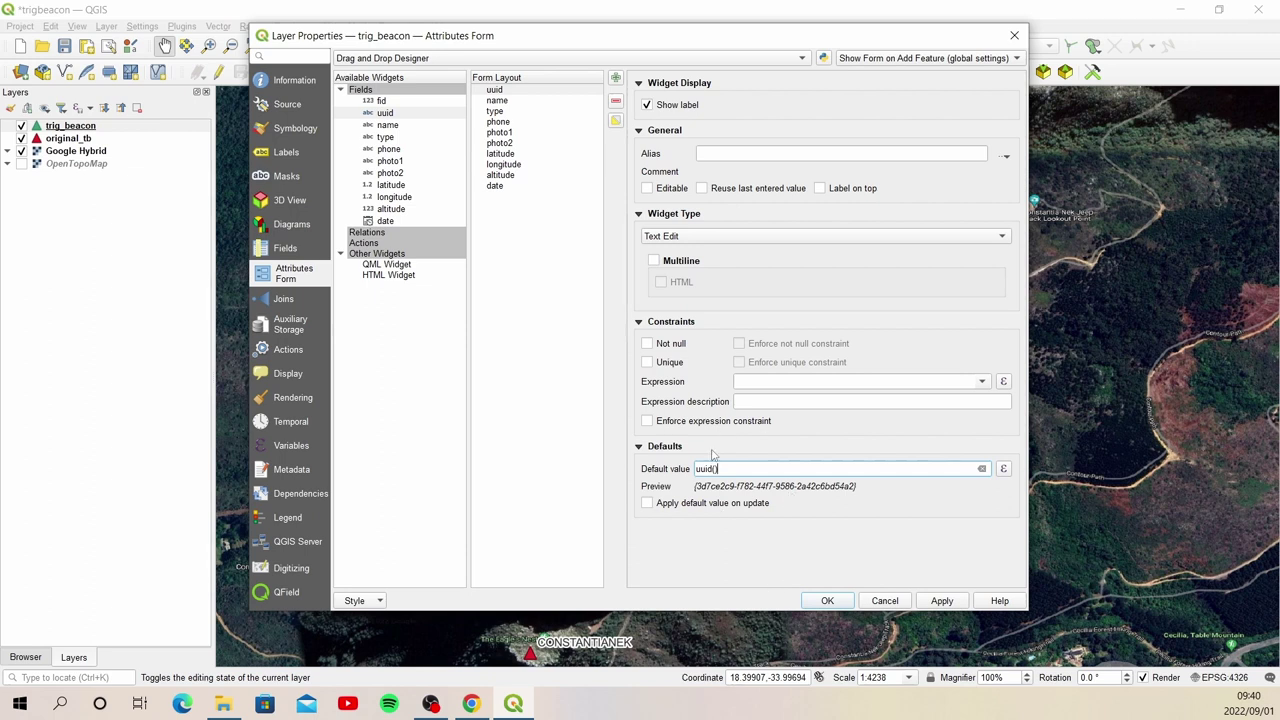
pyautogui.click(516, 102)
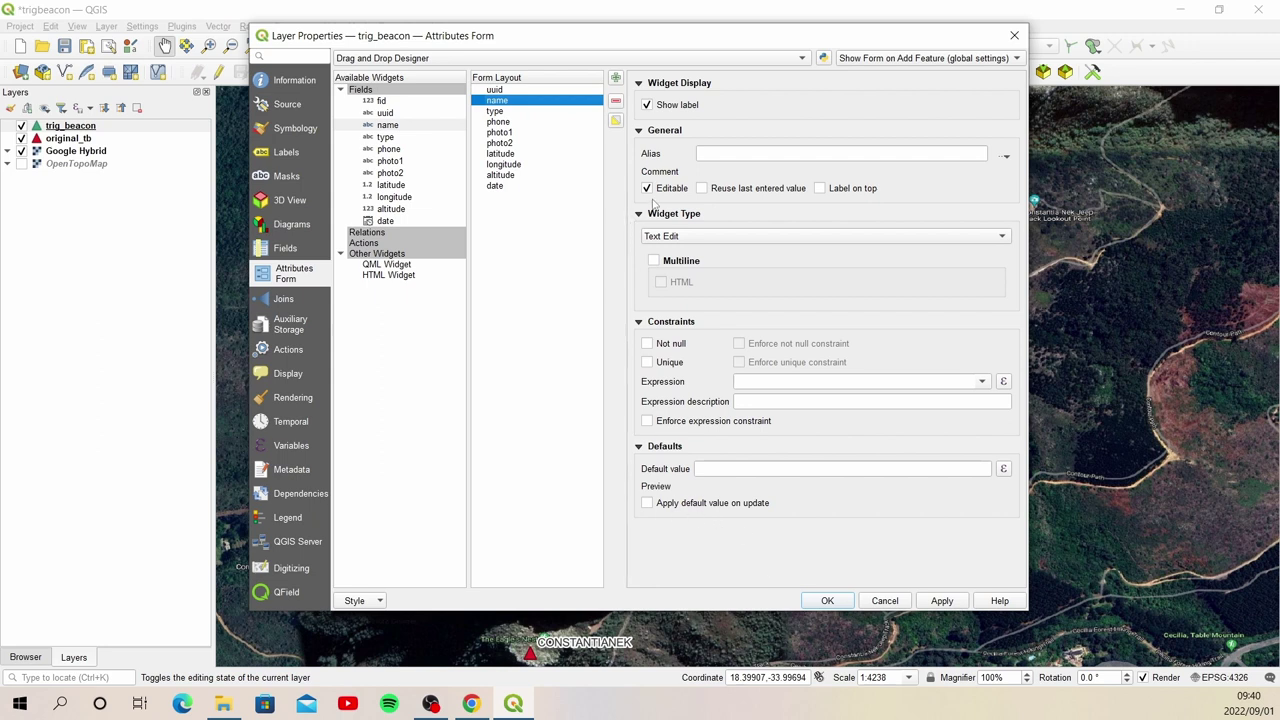
# Step: Change the type field's widget to Value Map and add the value TRIG with description Trig Beacon
pyautogui.click(512, 113)
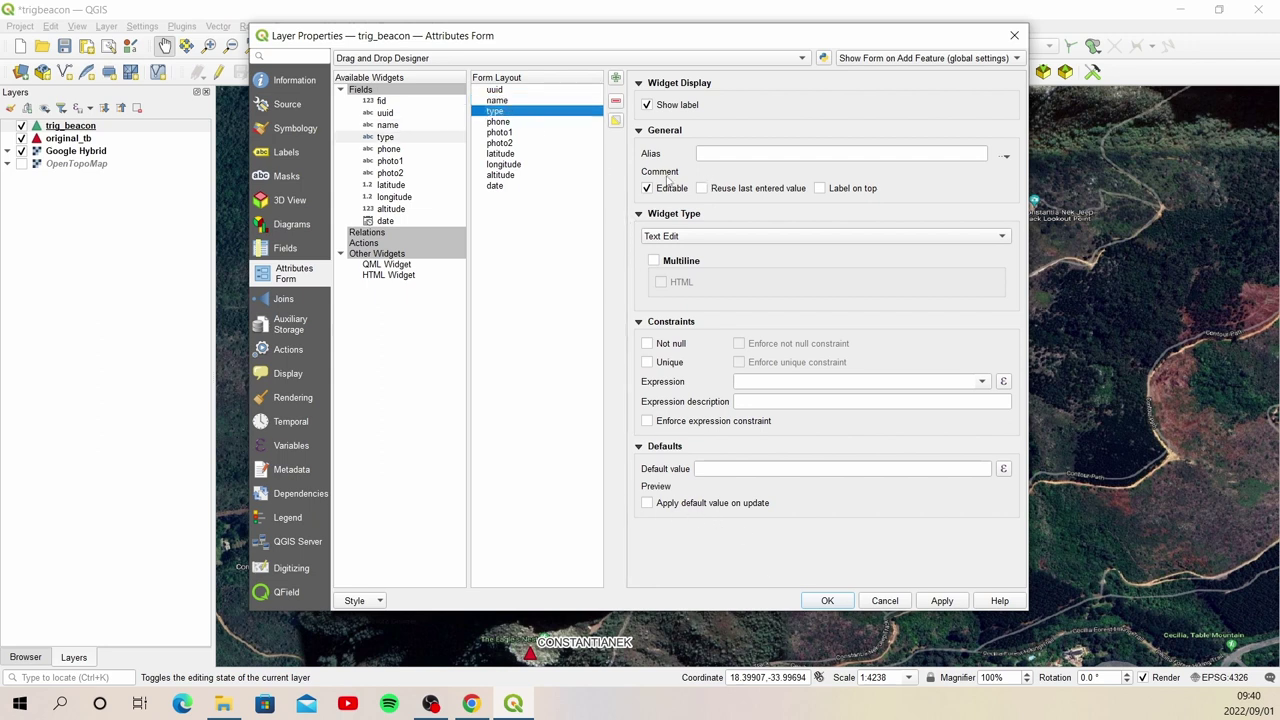
pyautogui.click(715, 238)
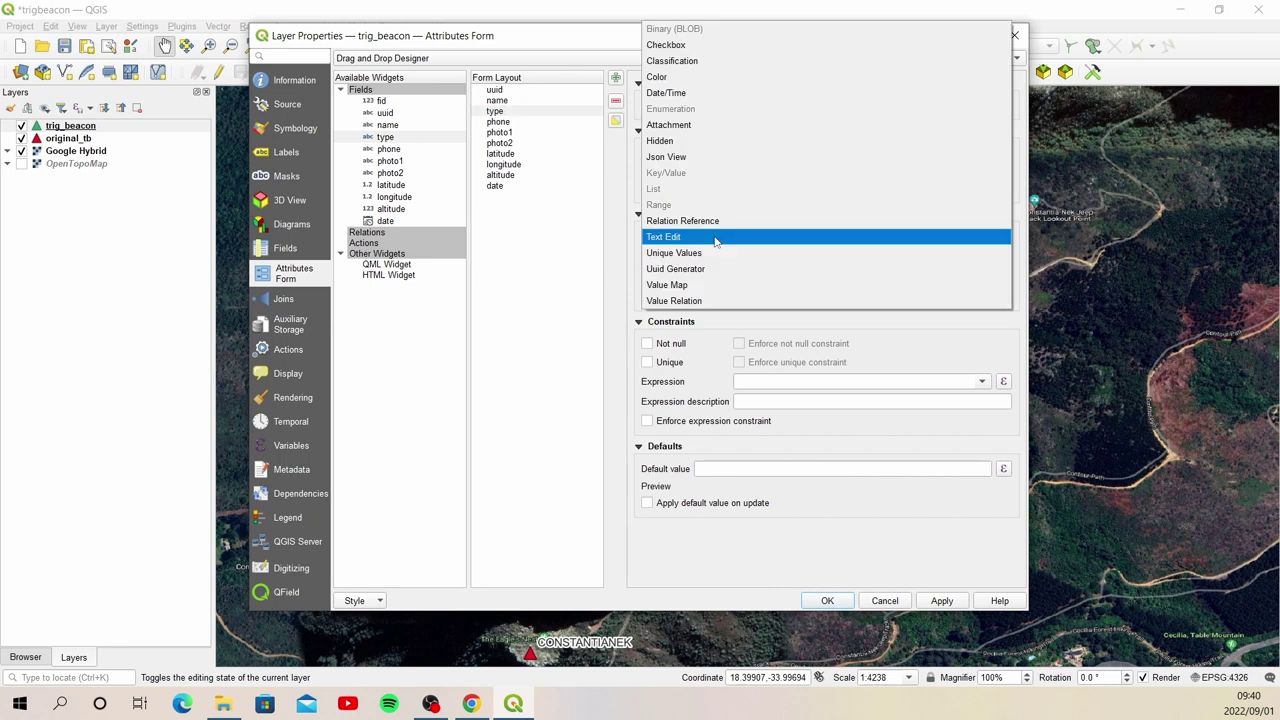
pyautogui.click(722, 285)
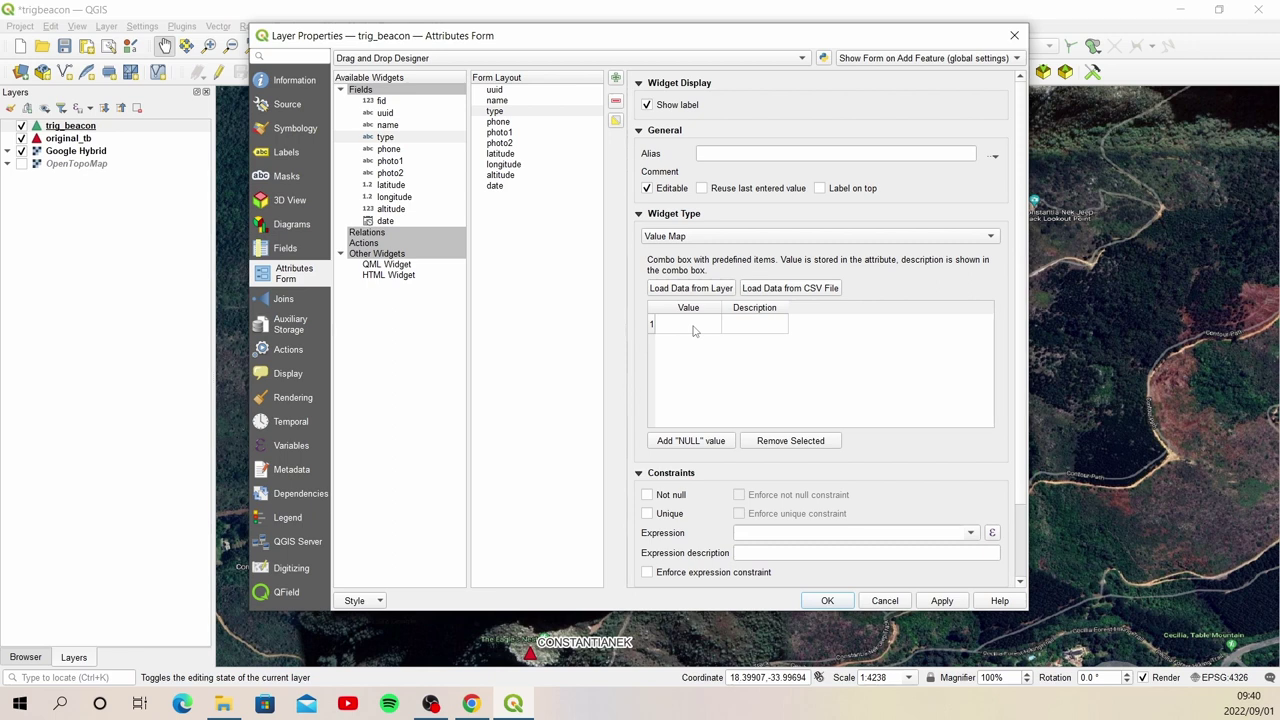
pyautogui.doubleClick(693, 325)
pyautogui.write('TIRG')
pyautogui.press('BackSpace')
pyautogui.press('BackSpace')
pyautogui.press('BackSpace')
pyautogui.write('RIG')
pyautogui.doubleClick(733, 322)
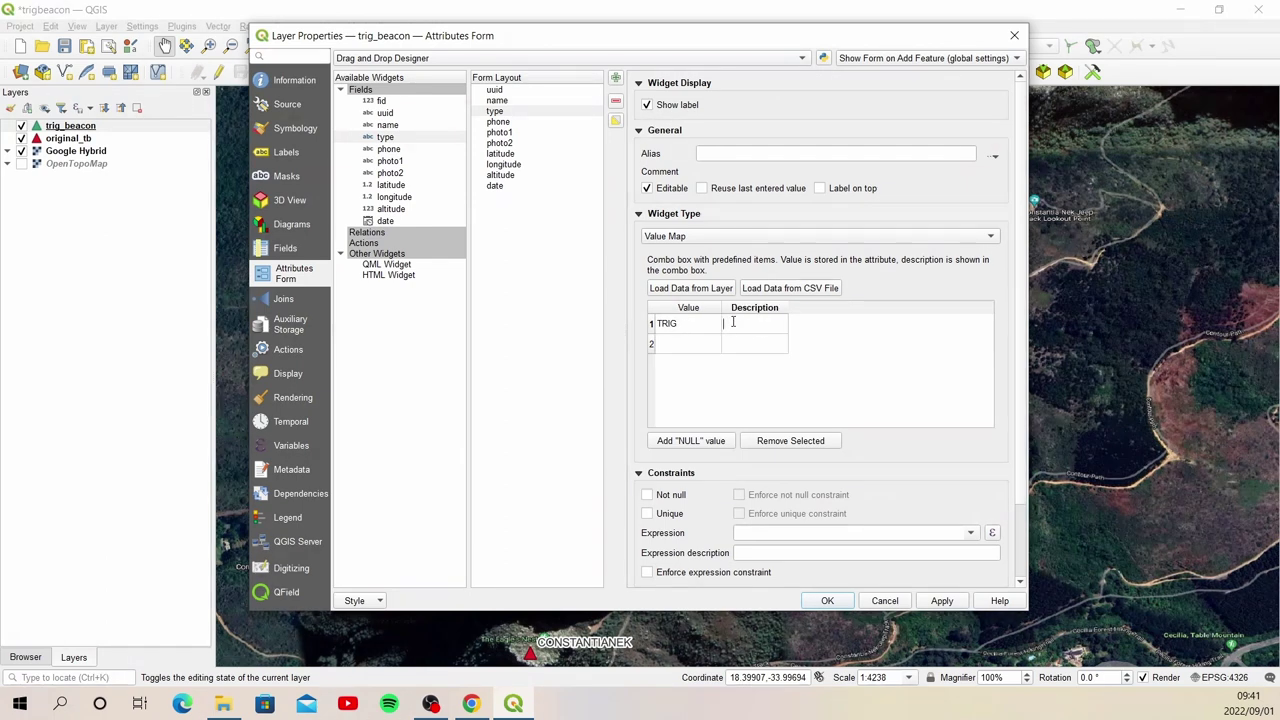
pyautogui.write('Trig Beacon')
# Step: Add a second value map entry to the type field: POI with description Point of Interest
pyautogui.doubleClick(688, 346)
pyautogui.write('POI')
pyautogui.doubleClick(747, 346)
pyautogui.write('Point')
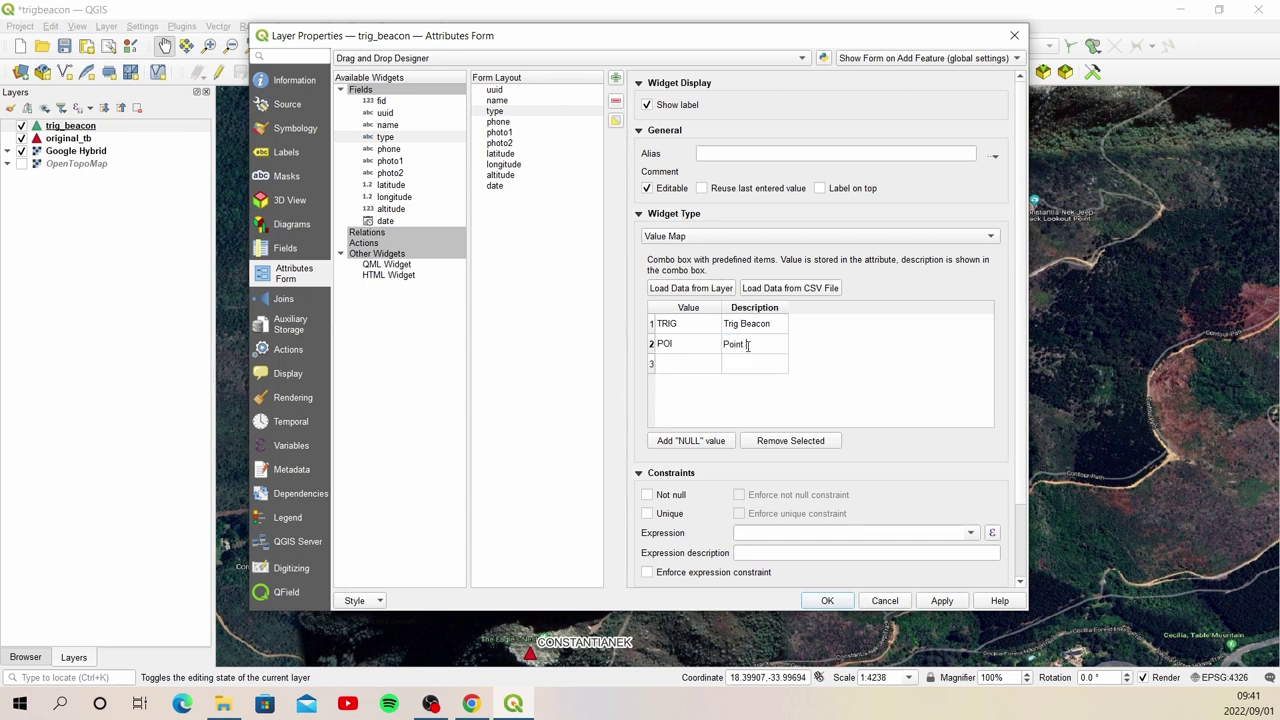
pyautogui.write(' of INteres')
pyautogui.press('BackSpace')
pyautogui.press('BackSpace')
pyautogui.press('BackSpace')
pyautogui.press('BackSpace')
pyautogui.press('BackSpace')
pyautogui.press('BackSpace')
pyautogui.write('nterest')
pyautogui.moveTo(1022, 244)
pyautogui.mouseDown()
pyautogui.moveTo(1022, 330)
pyautogui.moveTo(1022, 220)
pyautogui.mouseUp()
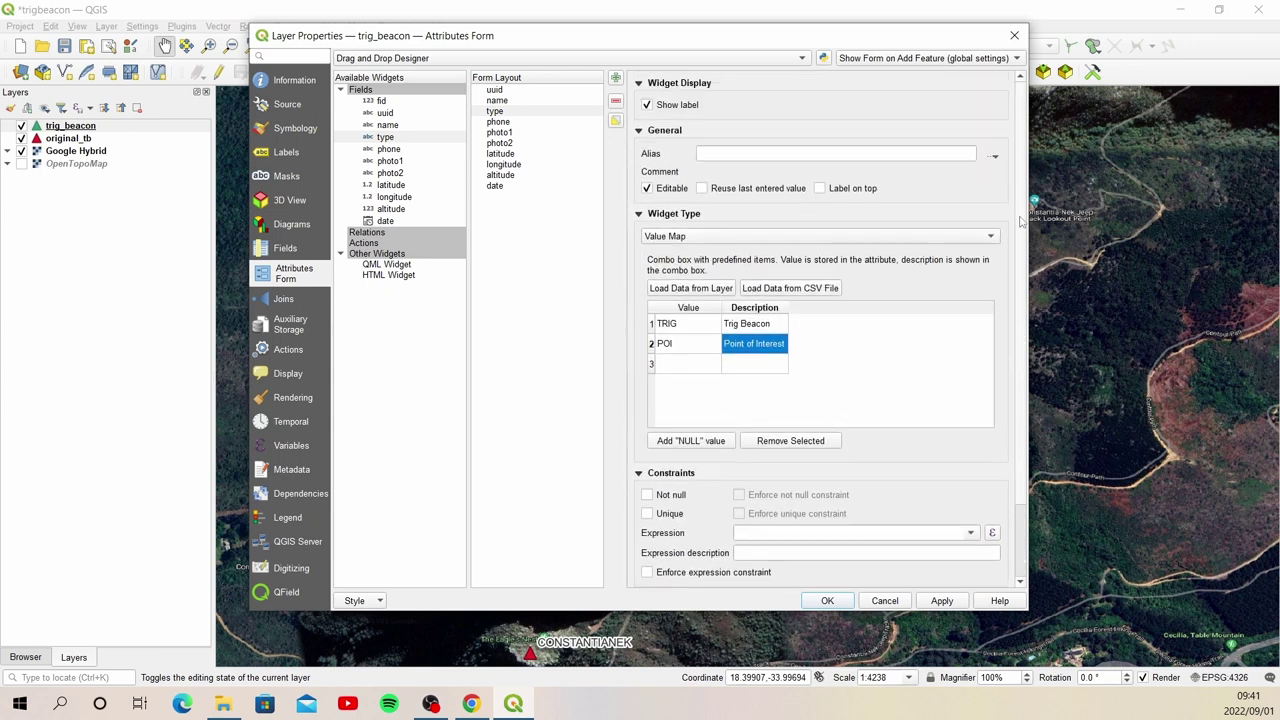
# Step: Change the phone field's widget to Value Map and add the value A5 with description GalaxyA5
pyautogui.click(510, 123)
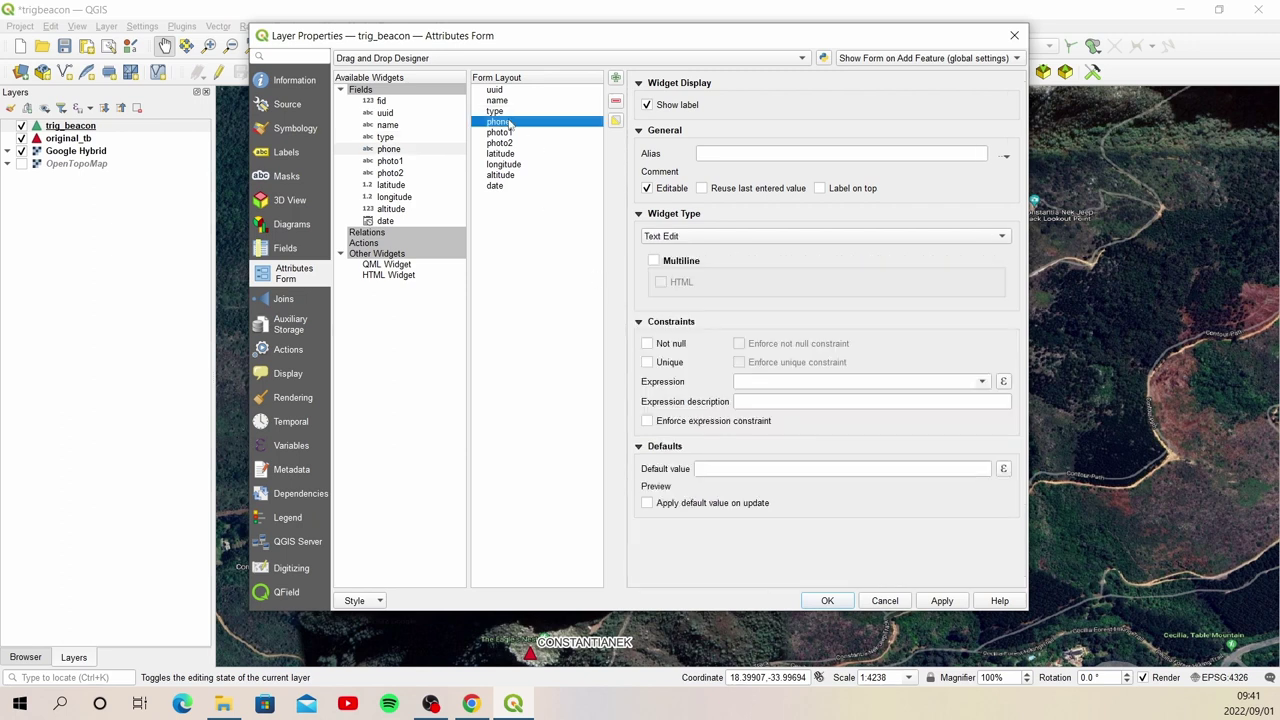
pyautogui.click(737, 238)
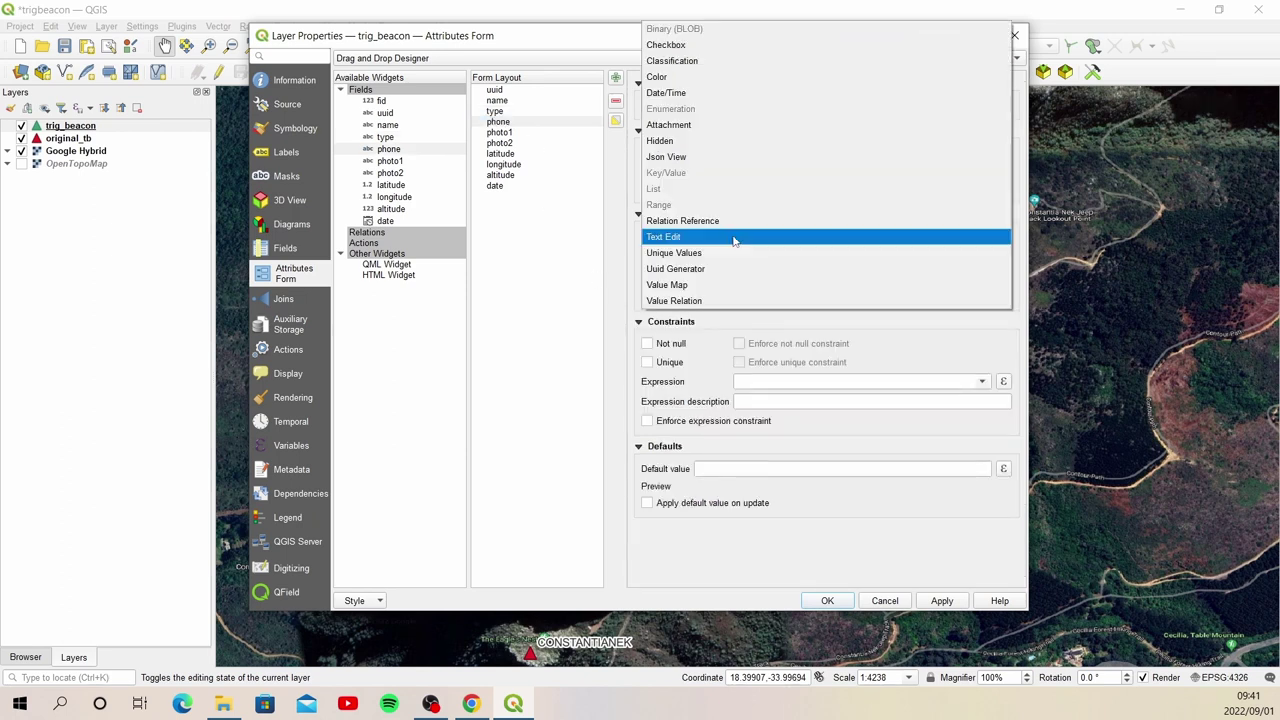
pyautogui.click(710, 285)
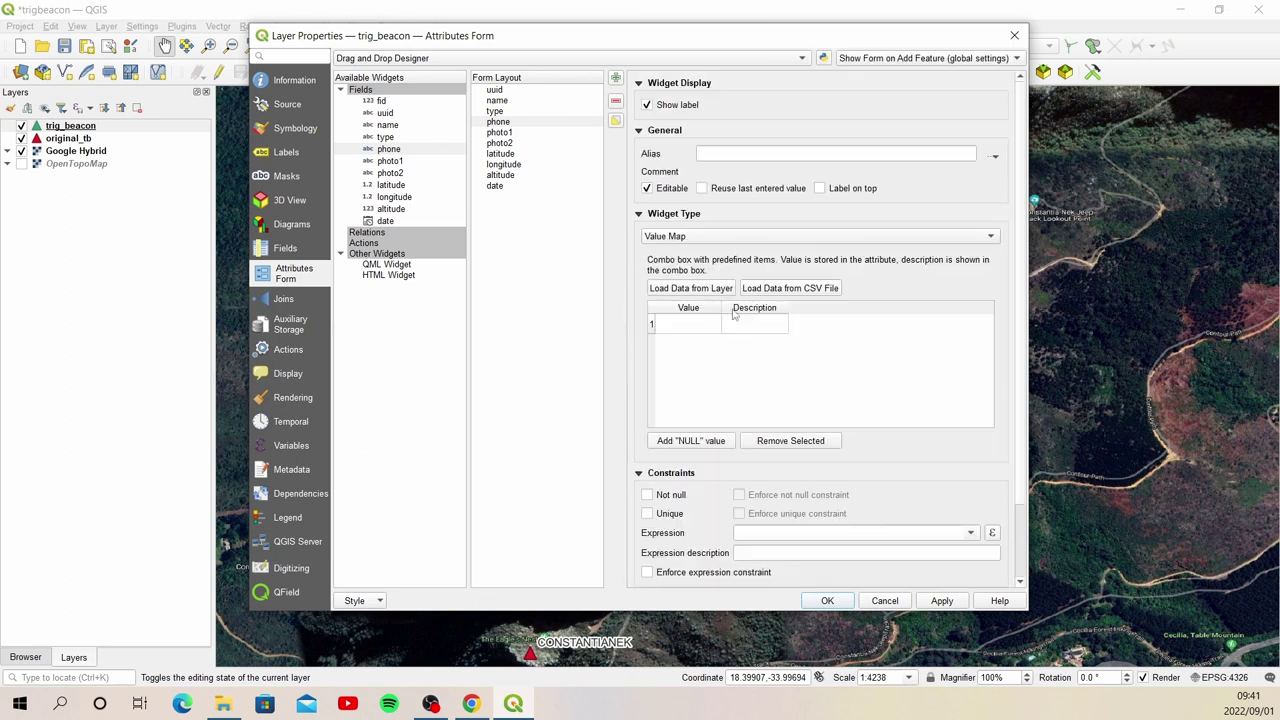
pyautogui.doubleClick(698, 322)
pyautogui.write('A%')
pyautogui.press('BackSpace')
pyautogui.write('5')
pyautogui.doubleClick(740, 328)
pyautogui.write('Galaxy ')
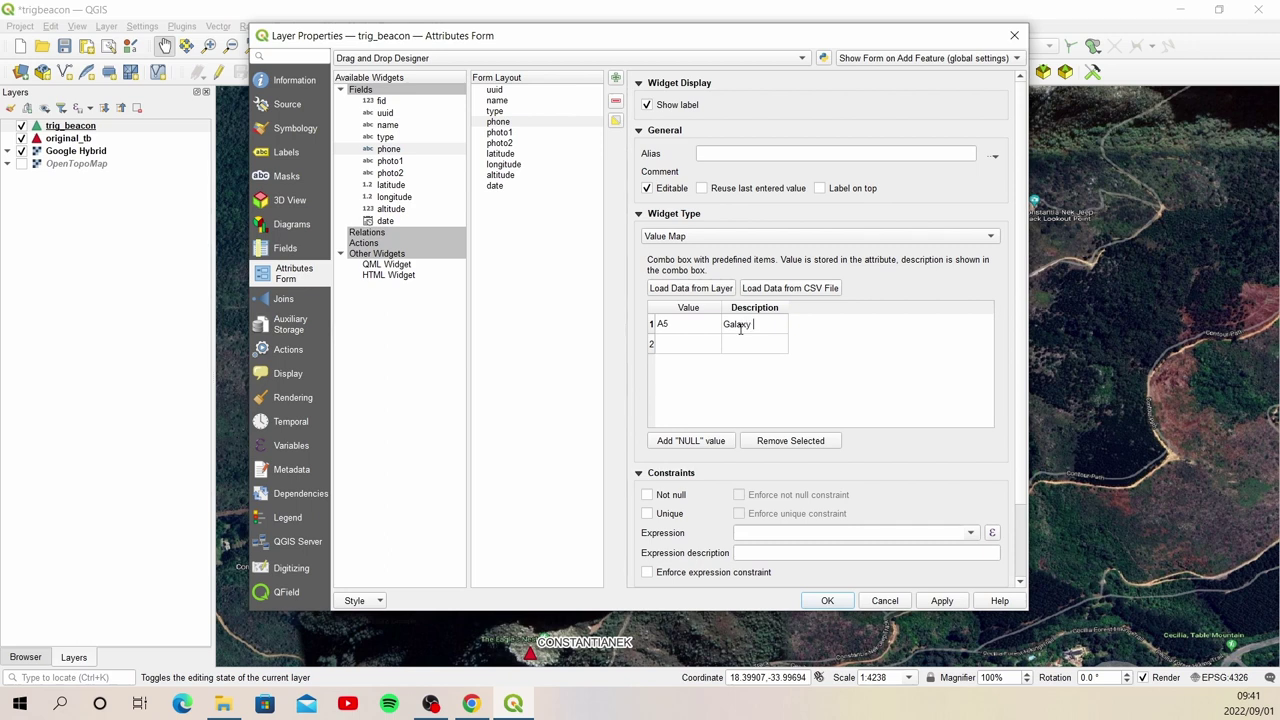
pyautogui.write('A%')
pyautogui.press('BackSpace')
# Step: Add a second value map entry to the phone field: S21 with description GalaxyS21
pyautogui.click(692, 340)
pyautogui.write('S21')
pyautogui.click(735, 350)
pyautogui.click(735, 348)
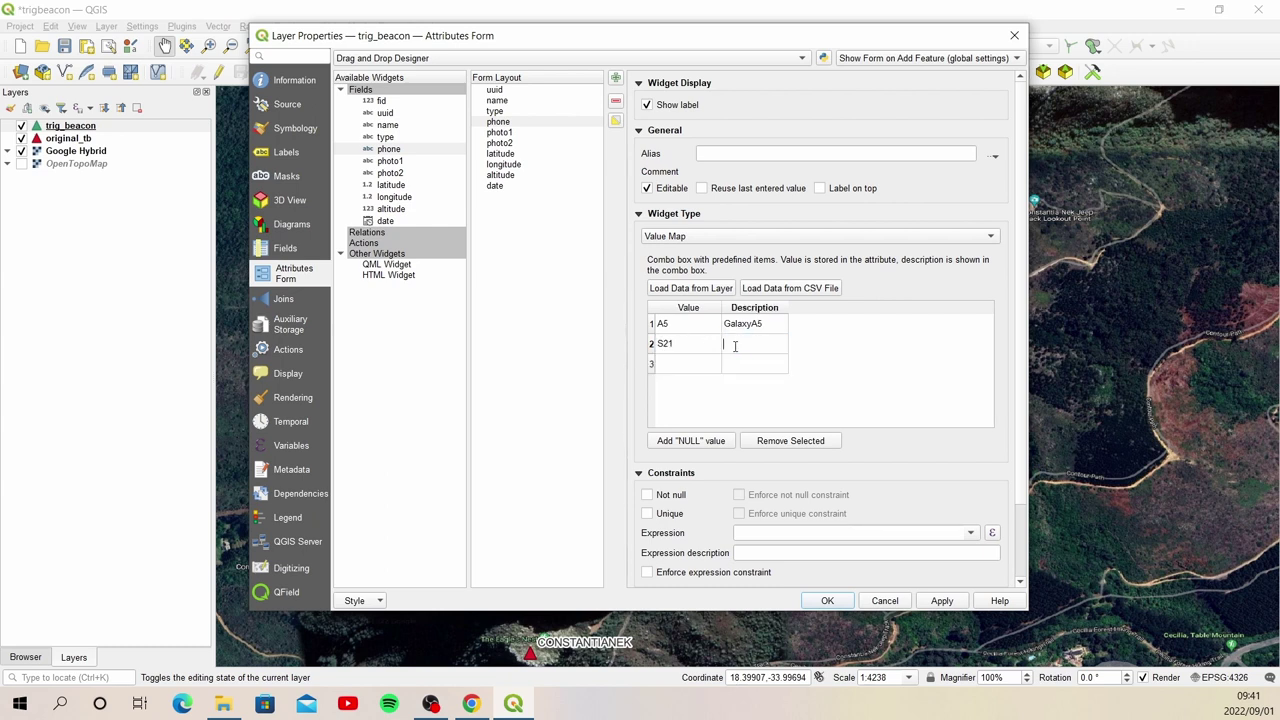
pyautogui.write('GalaxyS21')
pyautogui.scroll(-1, 1022, 322)
pyautogui.scroll(-3, 1022, 322)
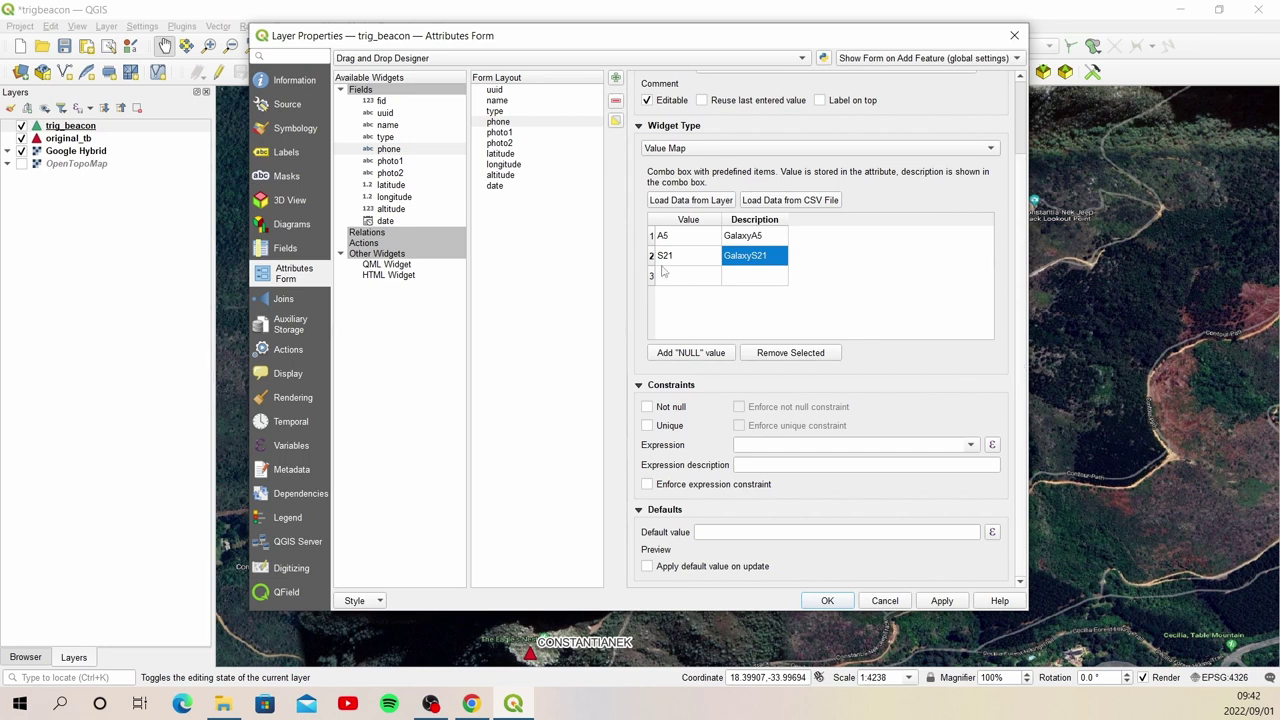
# Step: Set the photo1 field to an Attachment widget storing the path Relative to Project Path, with the Image document viewer
pyautogui.click(525, 134)
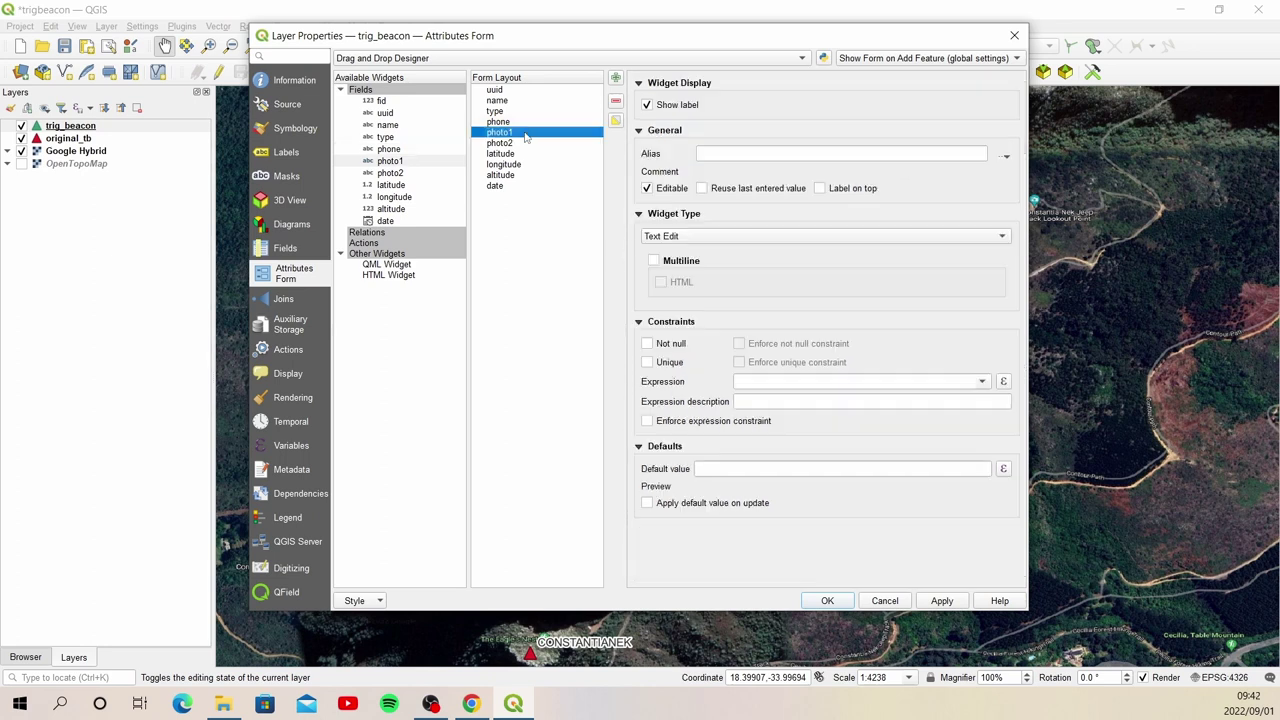
pyautogui.click(771, 237)
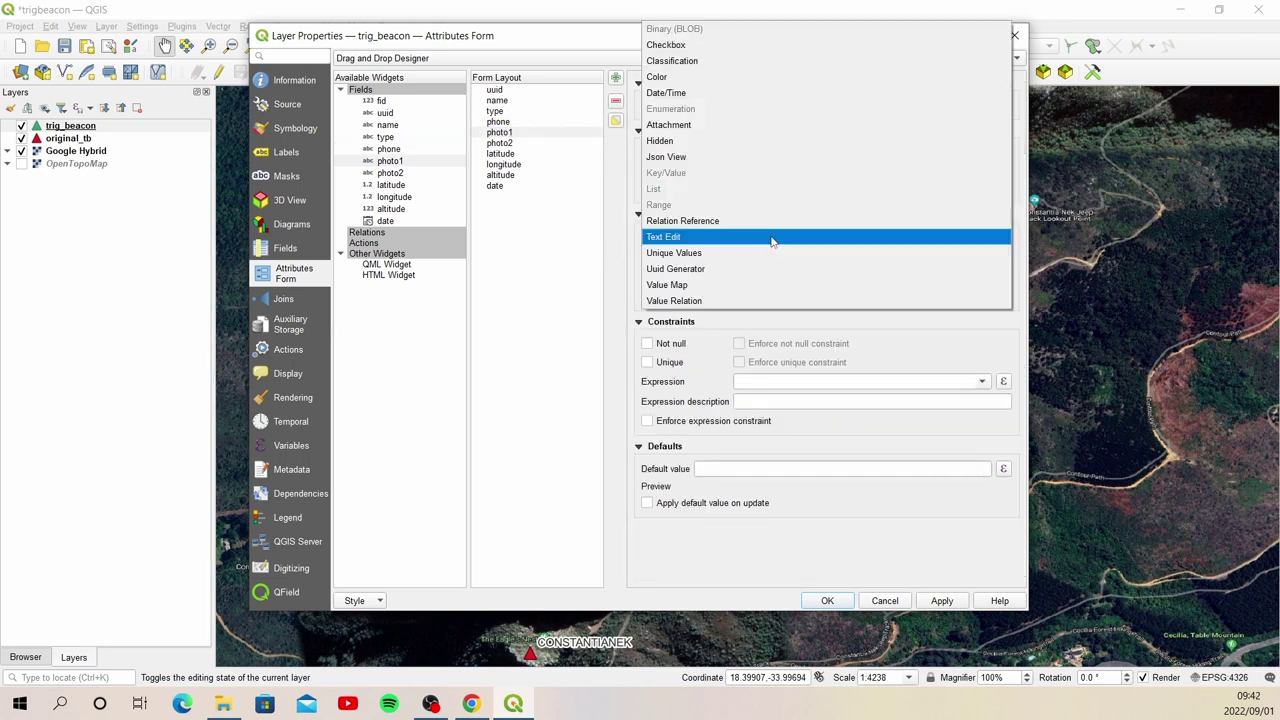
pyautogui.click(731, 128)
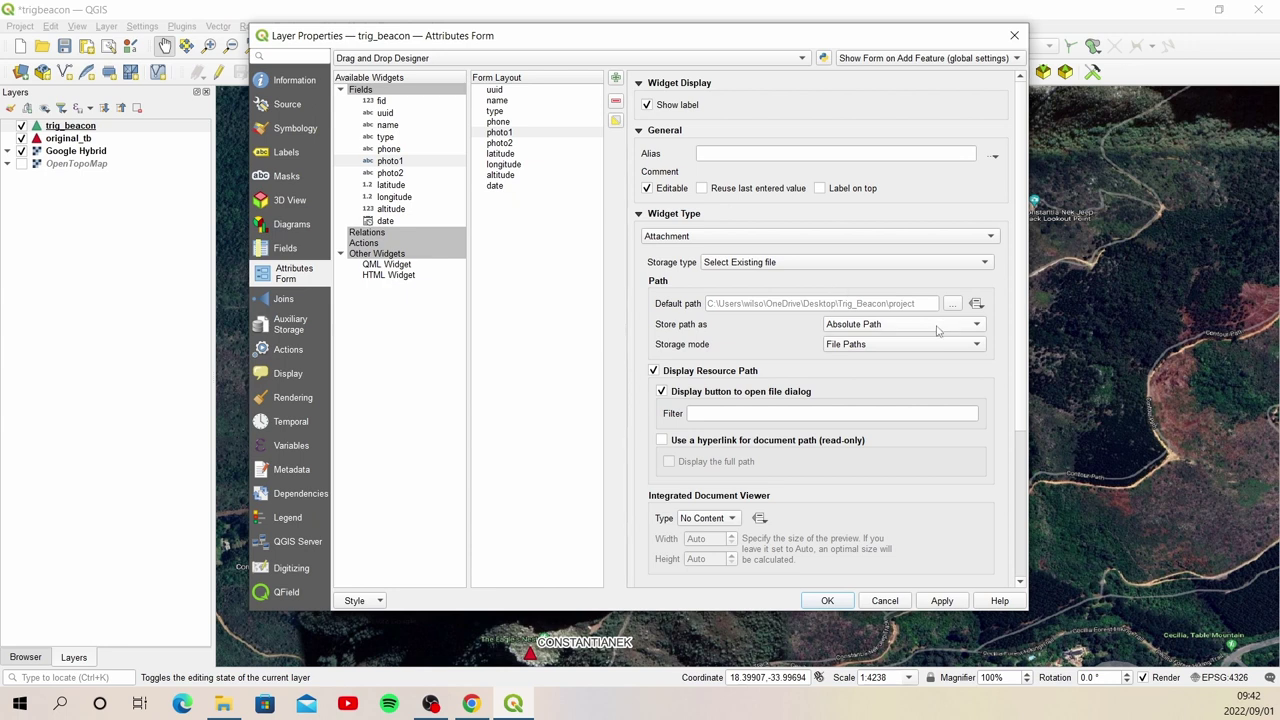
pyautogui.moveTo(950, 328)
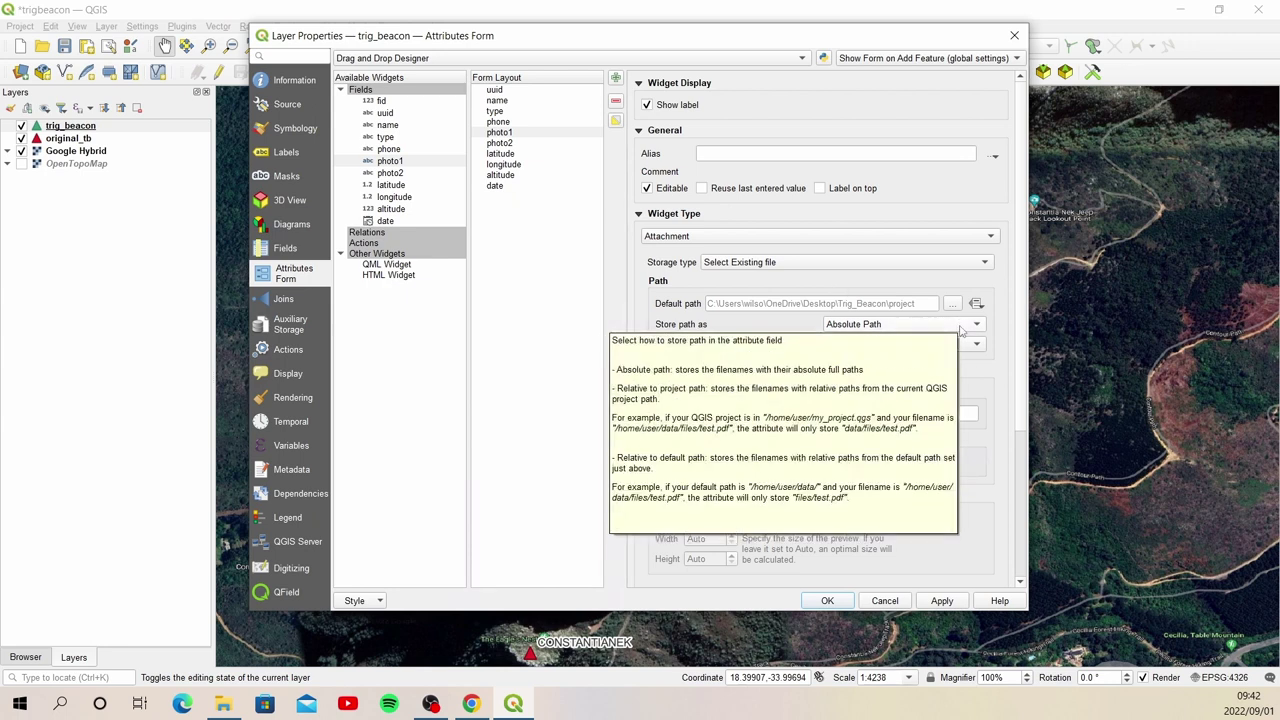
pyautogui.click(960, 326)
pyautogui.click(935, 345)
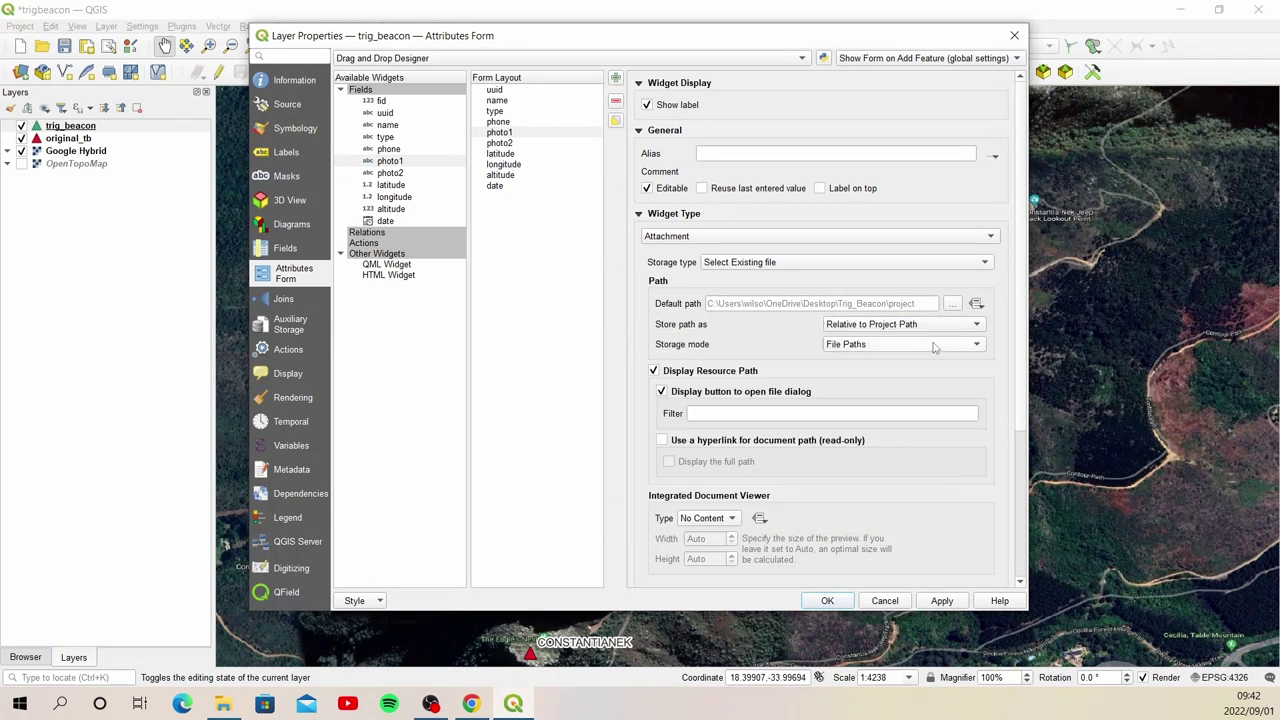
pyautogui.click(703, 520)
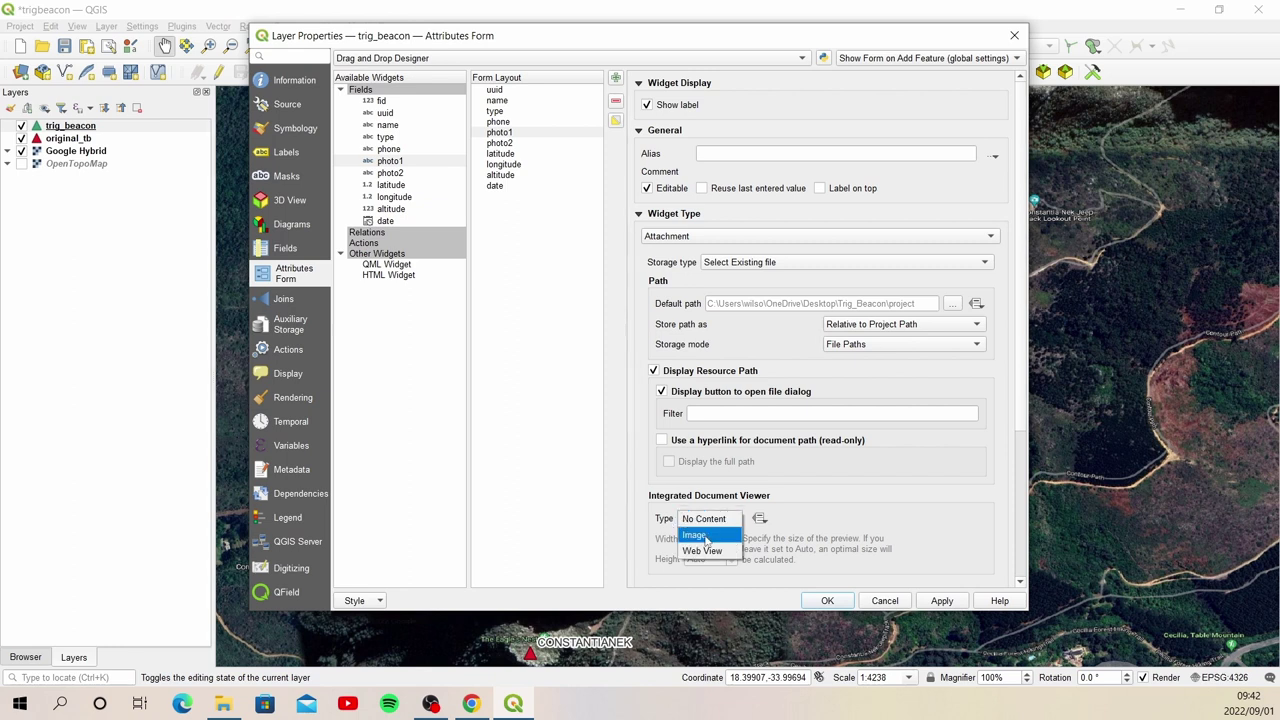
pyautogui.click(706, 537)
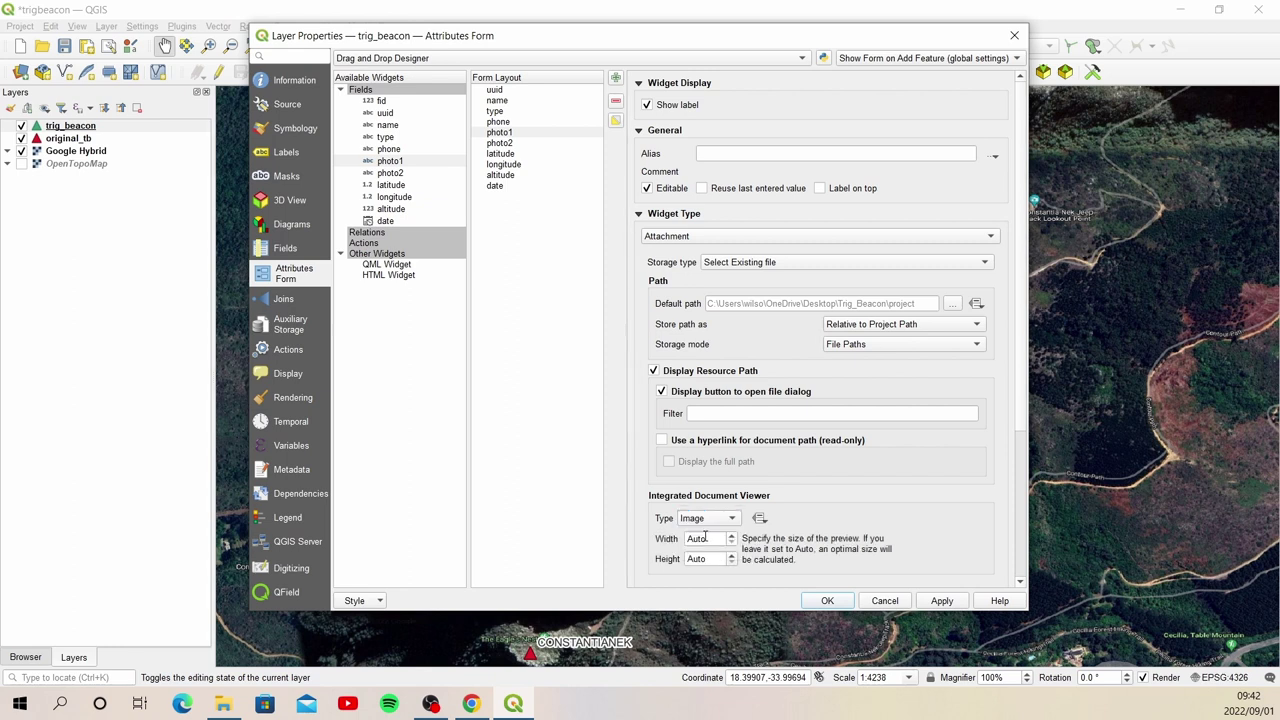
# Step: Set the photo2 field to an Attachment widget storing the path Relative to Project Path, with the Image document viewer
pyautogui.click(512, 144)
pyautogui.click(740, 238)
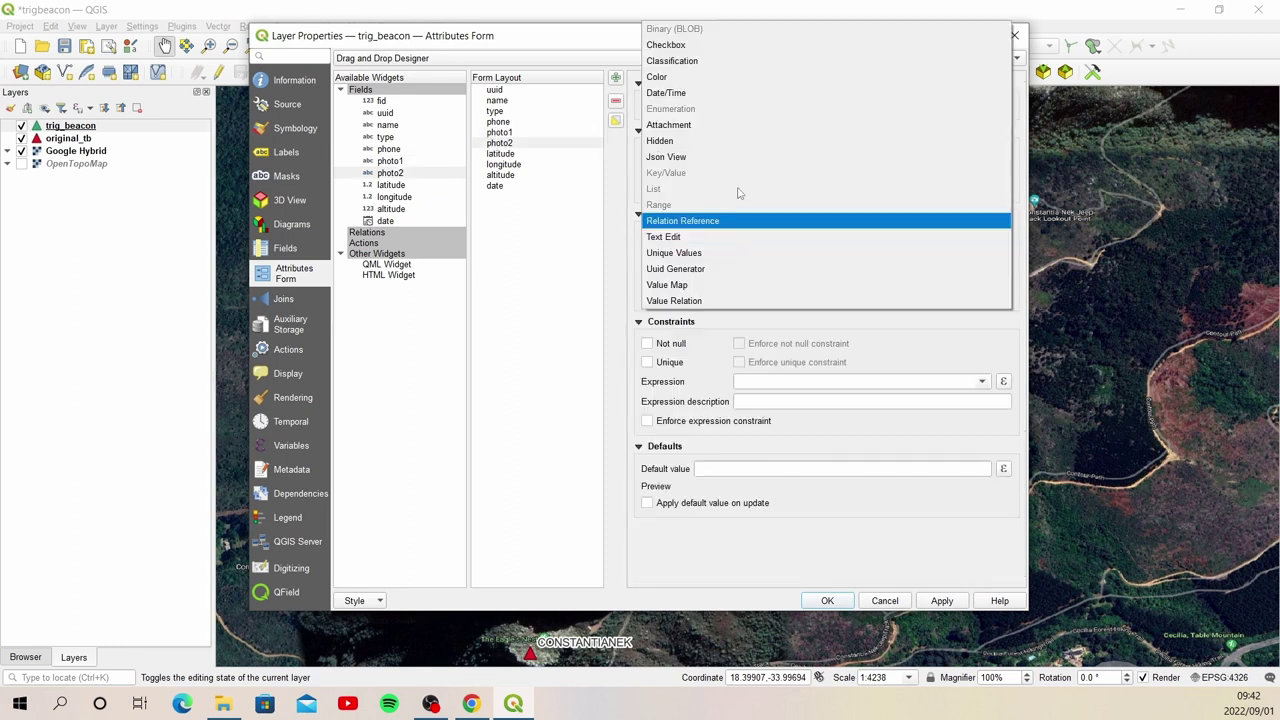
pyautogui.click(729, 130)
pyautogui.click(930, 332)
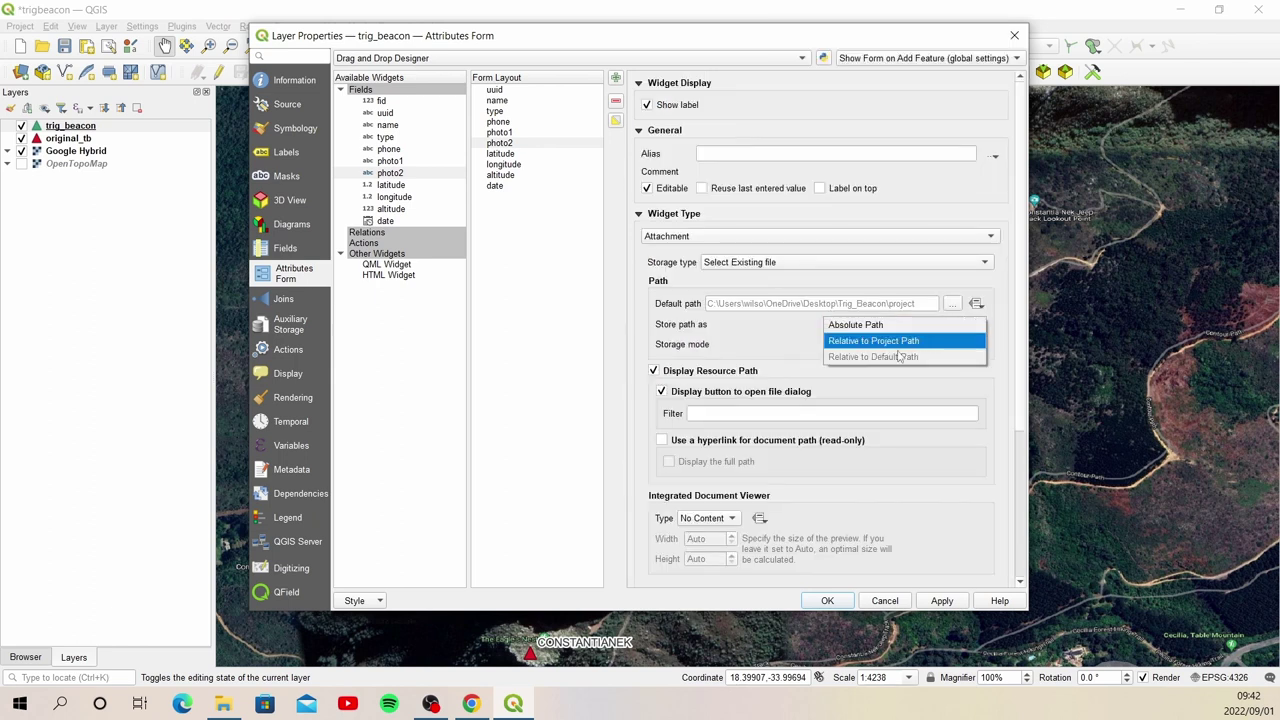
pyautogui.click(878, 342)
pyautogui.click(720, 518)
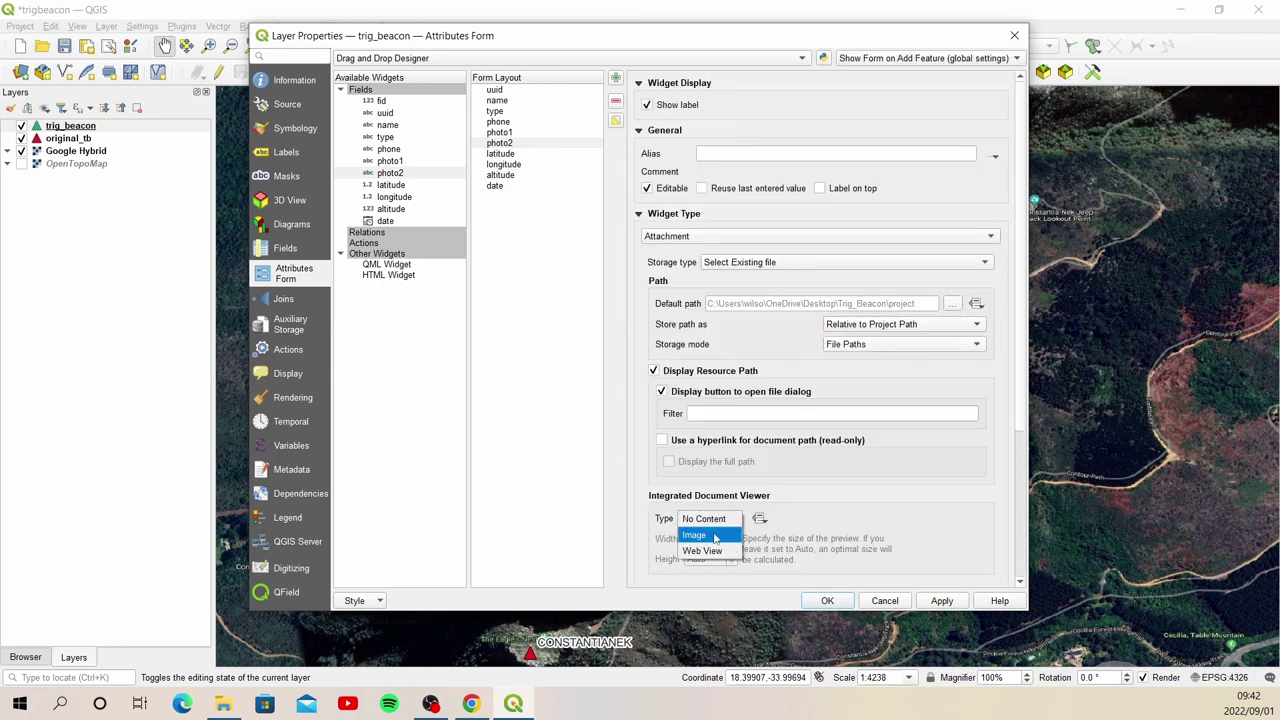
pyautogui.click(700, 532)
# Step: Set the default values of the latitude field to $y and the longitude field to $x
pyautogui.click(521, 154)
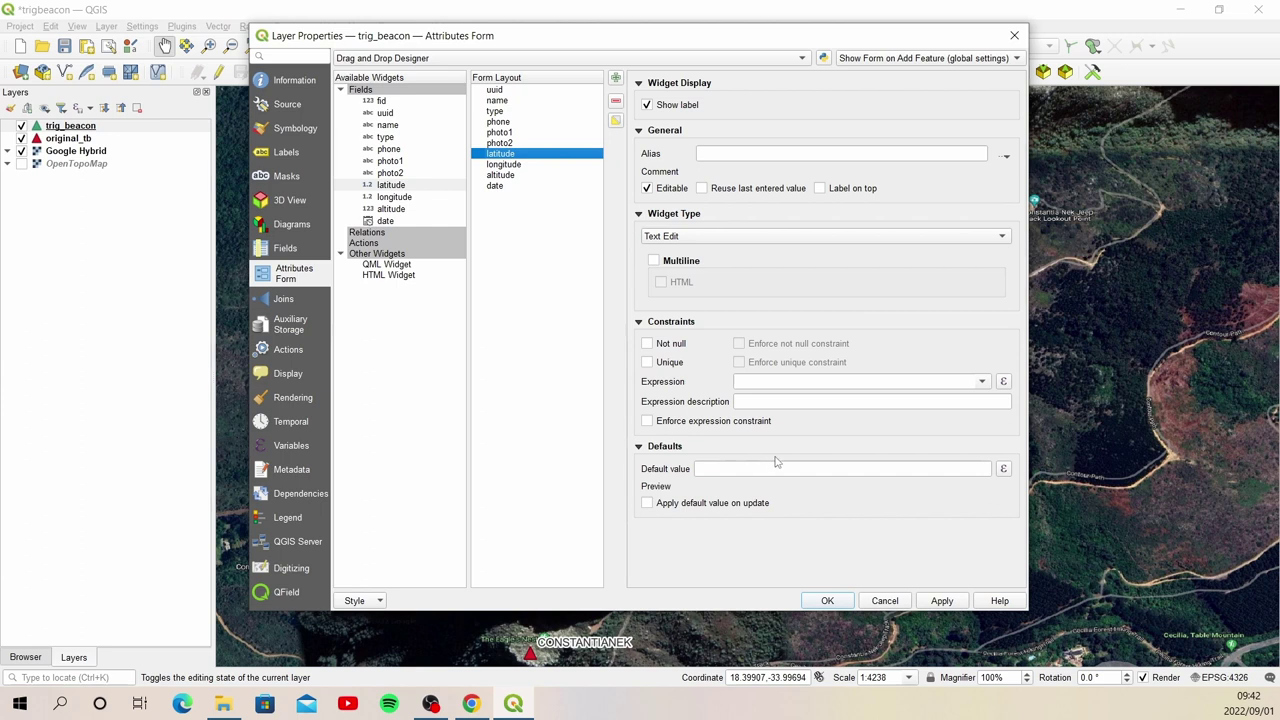
pyautogui.click(714, 470)
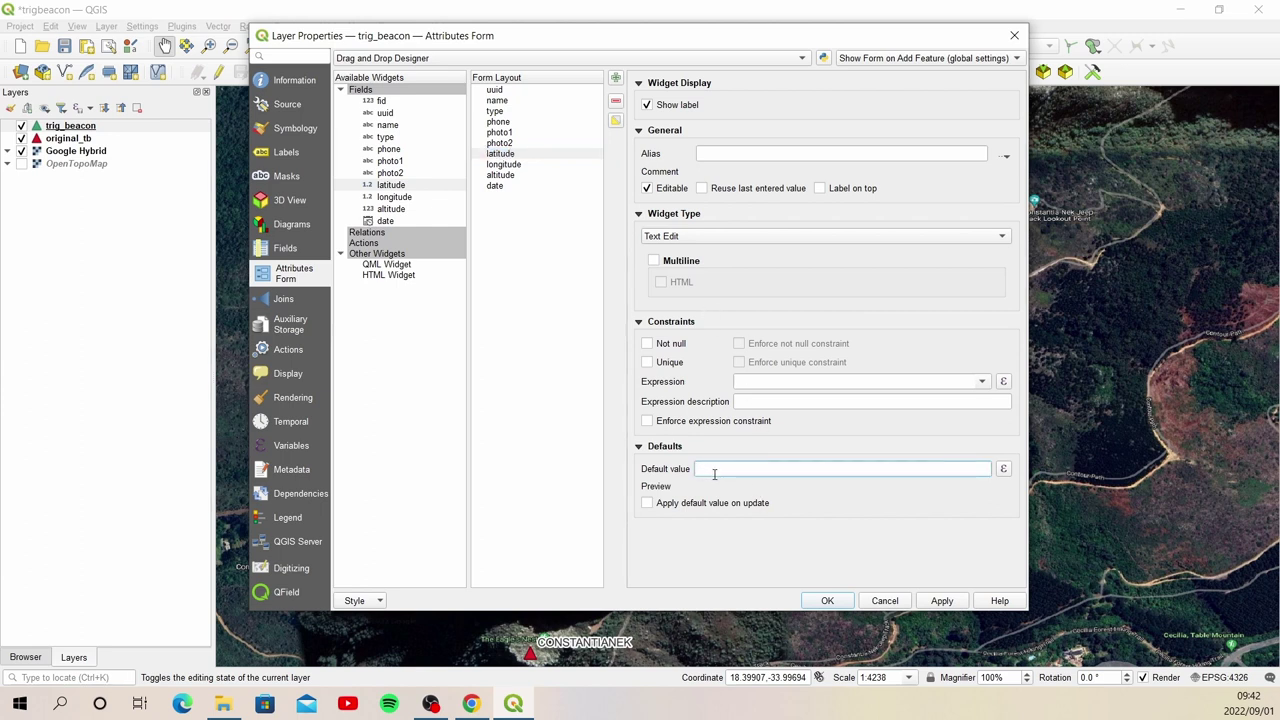
pyautogui.write('$y')
pyautogui.click(540, 165)
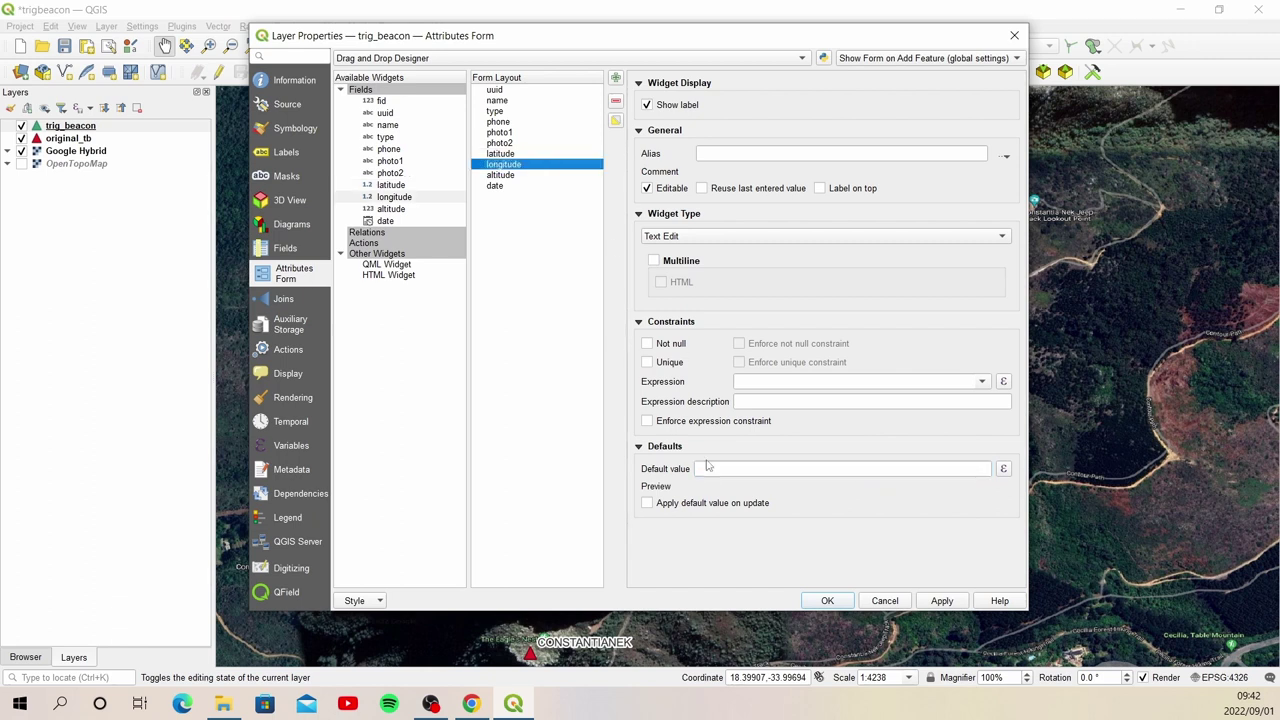
pyautogui.click(729, 467)
pyautogui.write('$x')
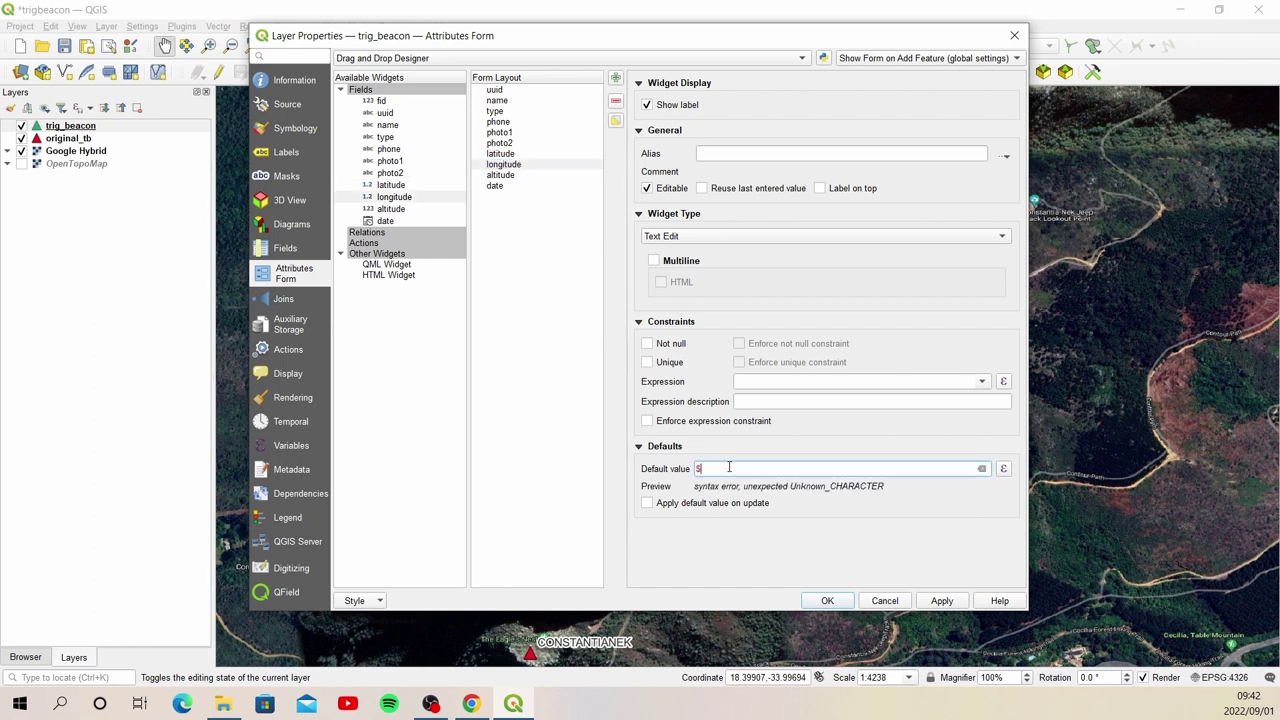
# Step: Limit the altitude field's Range widget to a minimum of 0 and a maximum of 1500
pyautogui.click(510, 176)
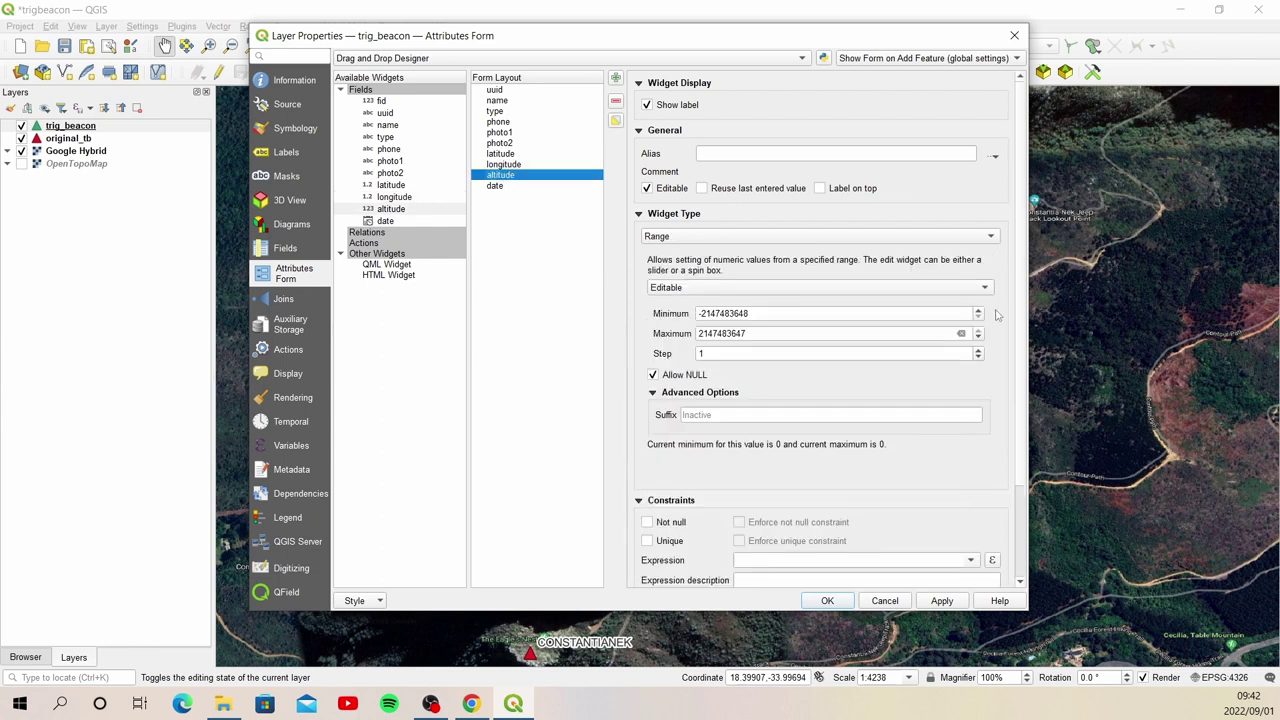
pyautogui.doubleClick(769, 313)
pyautogui.write('0')
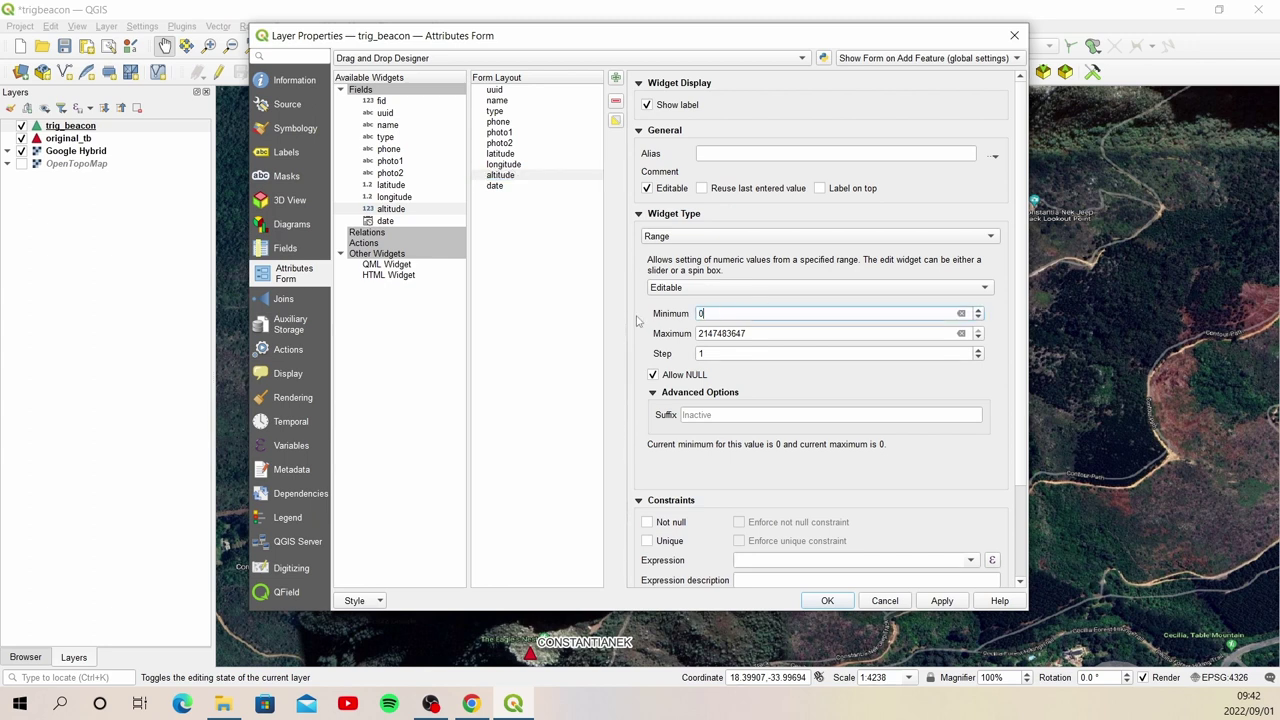
pyautogui.doubleClick(765, 333)
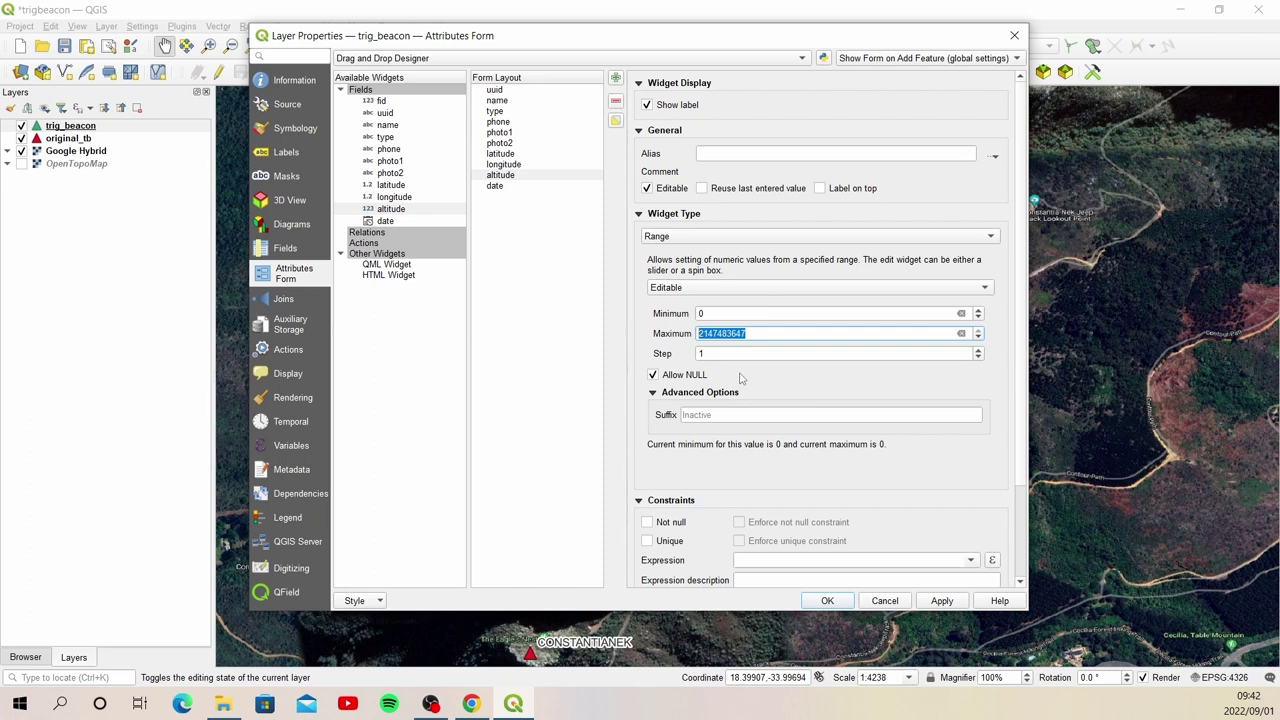
pyautogui.write('1500')
pyautogui.scroll(-1, 1022, 325)
pyautogui.scroll(-1, 1022, 325)
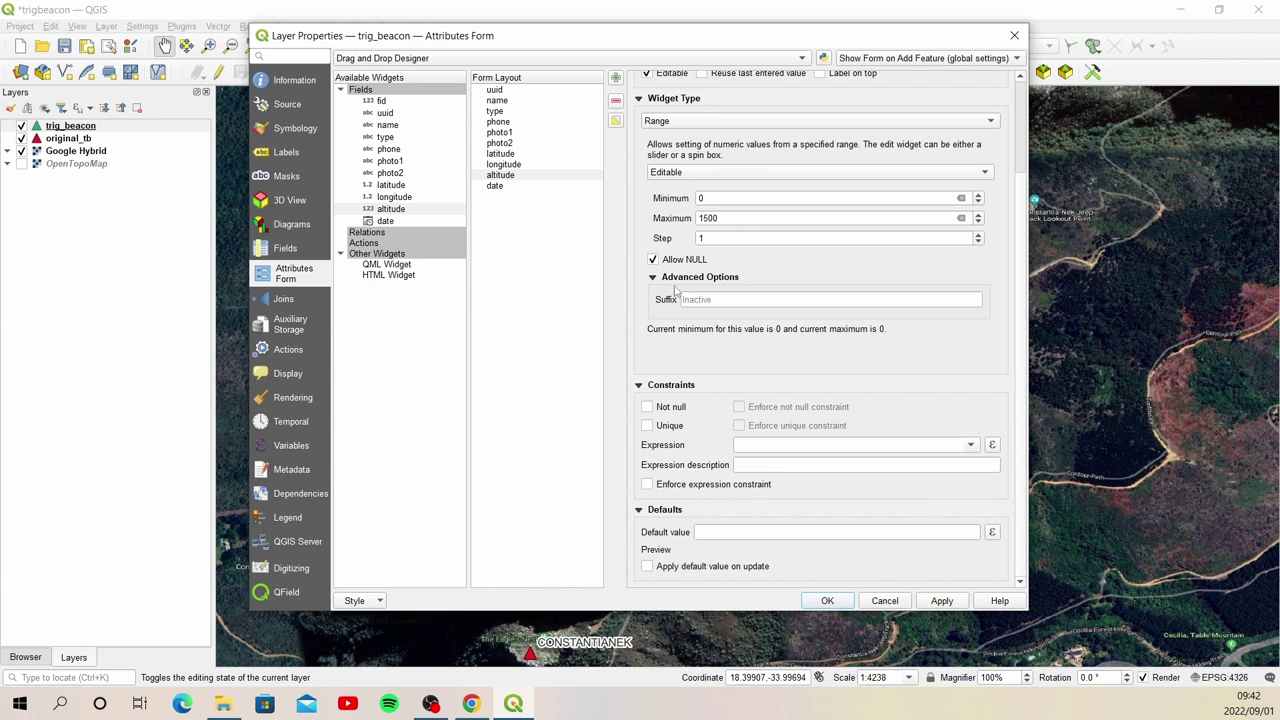
pyautogui.click(725, 534)
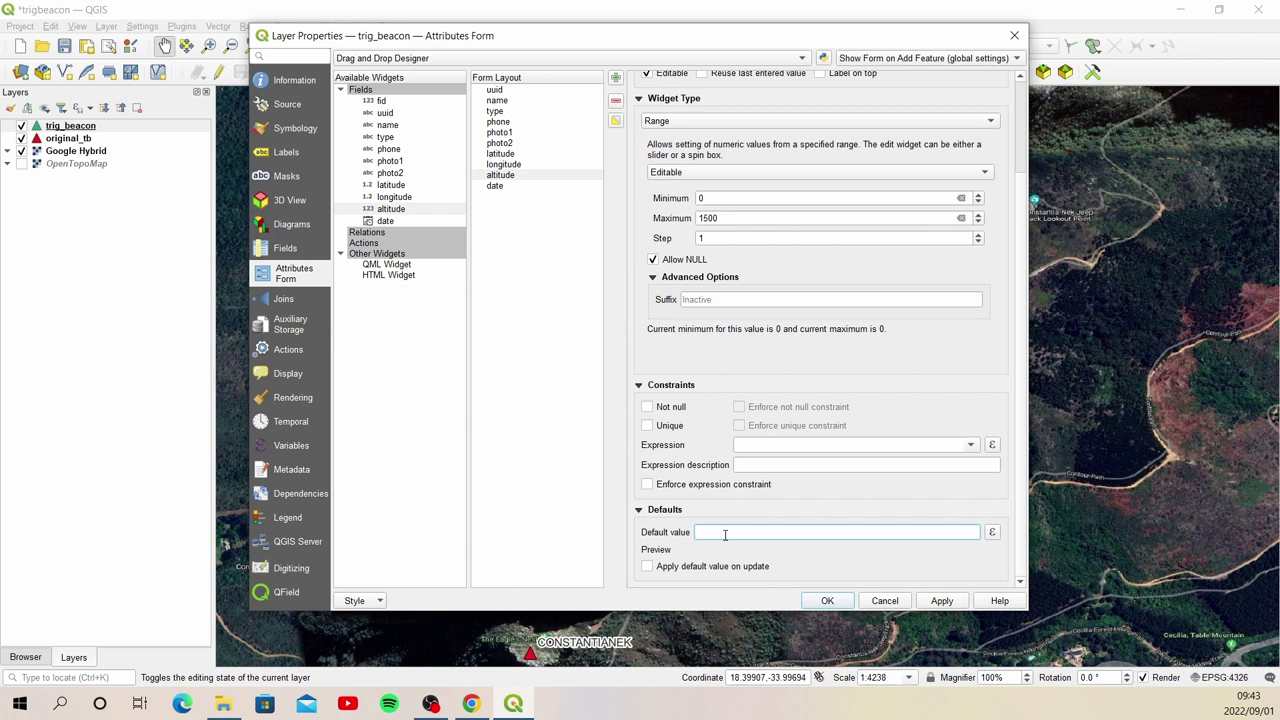
pyautogui.write('z(@po')
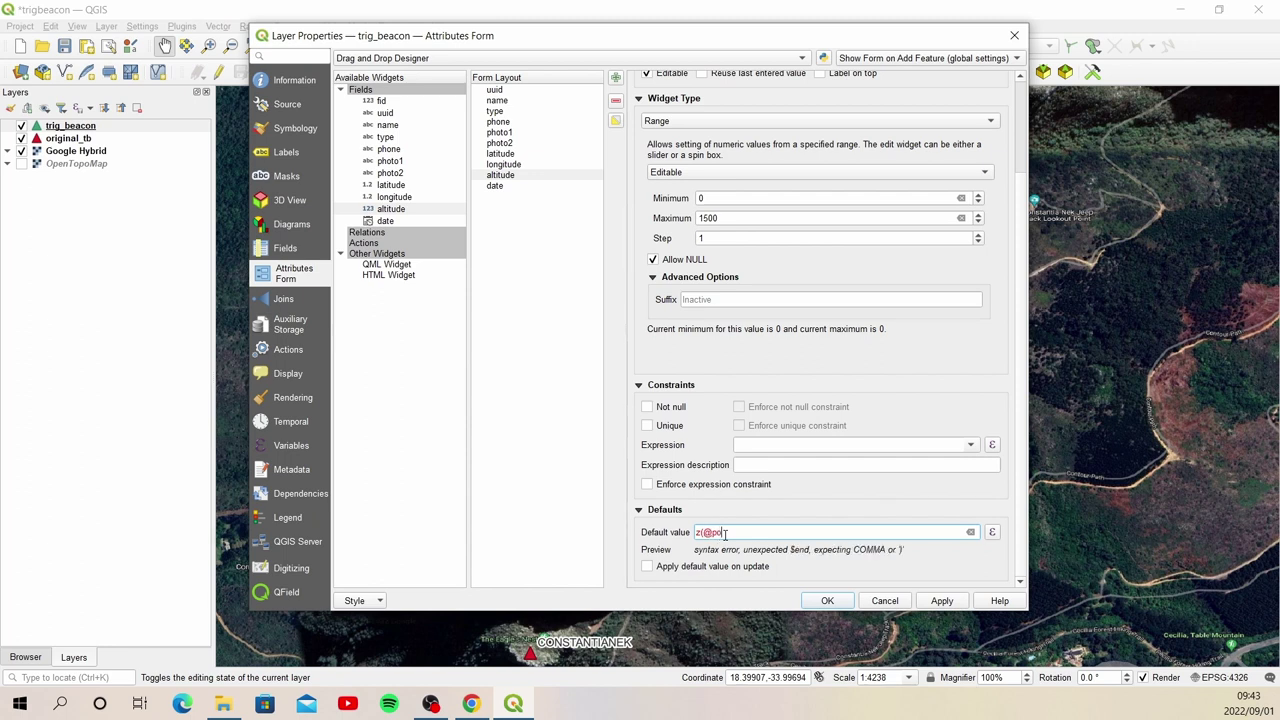
pyautogui.write('sition_cv')
pyautogui.write('oord')
pyautogui.write('inate')
pyautogui.write(')')
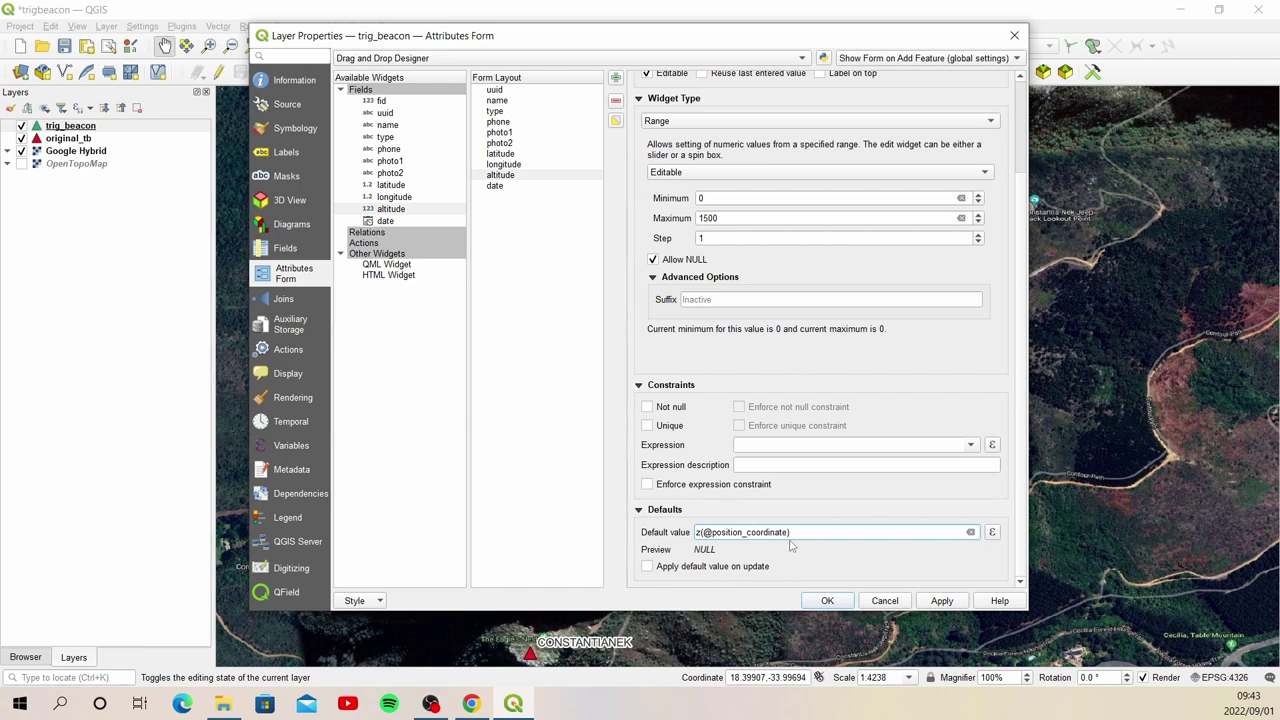
# Step: Make the date field non-editable and set its default value to now()
pyautogui.click(510, 188)
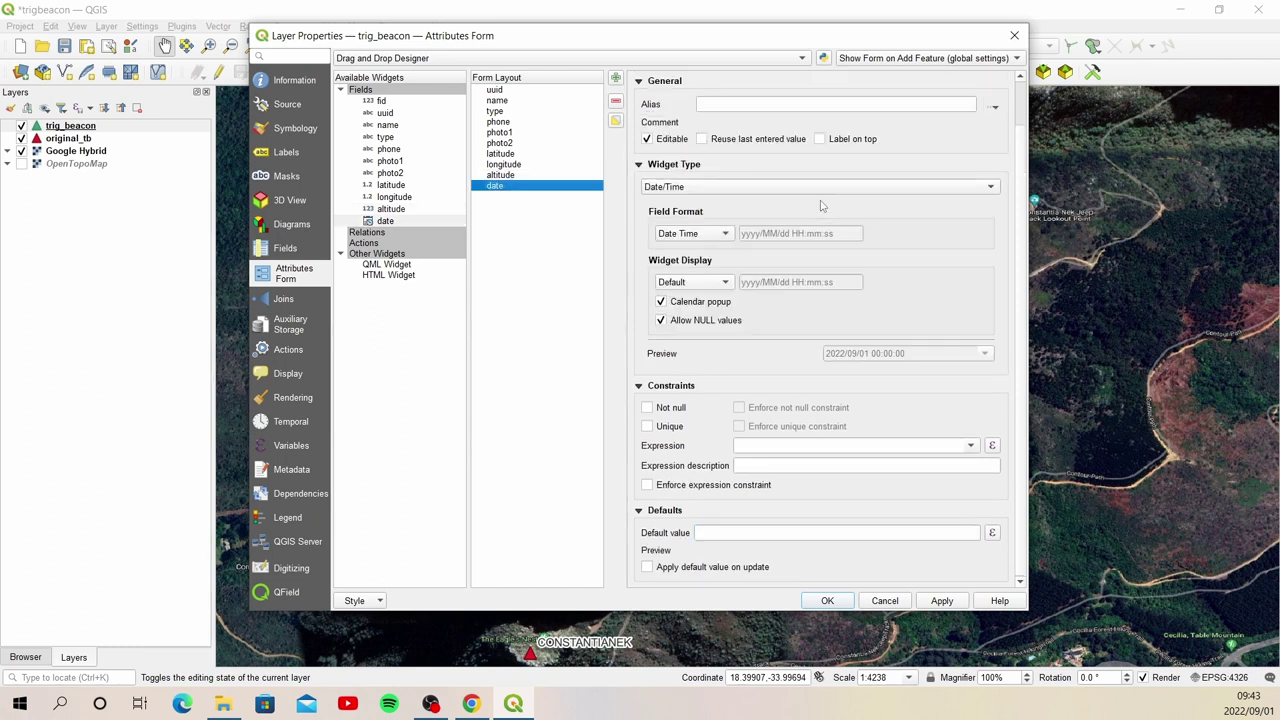
pyautogui.click(716, 533)
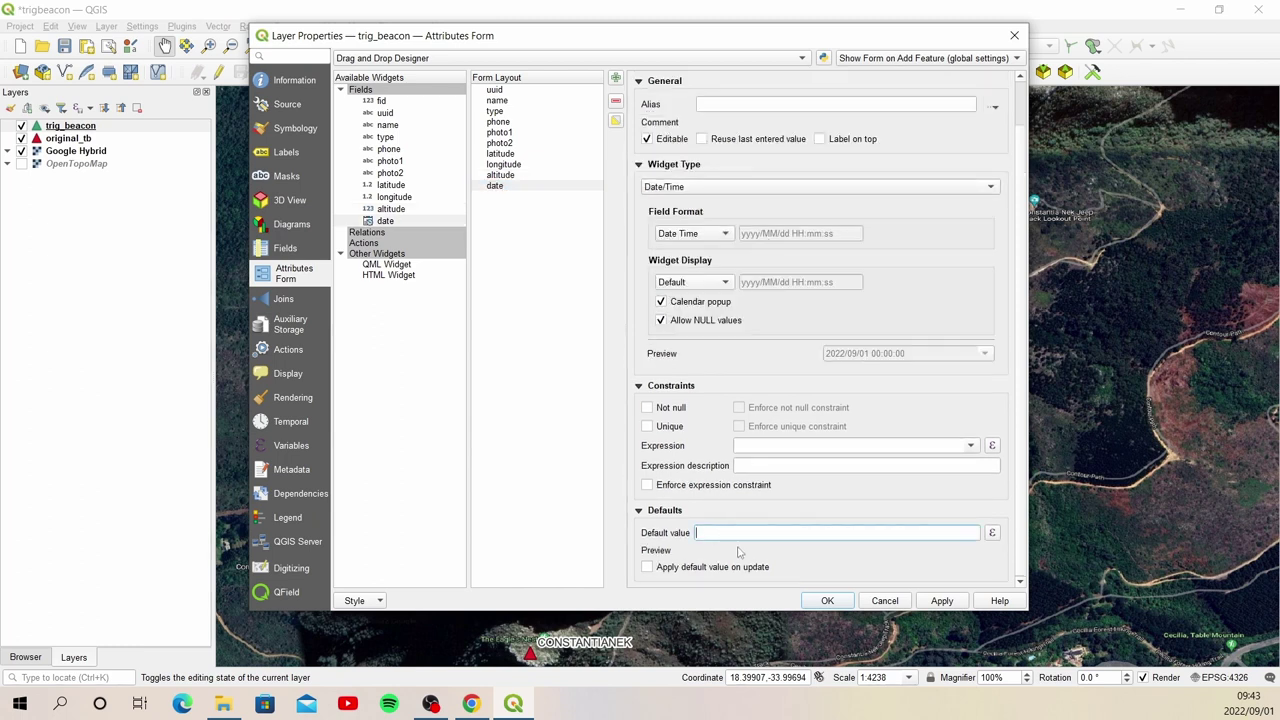
pyautogui.click(647, 139)
pyautogui.write('now()')
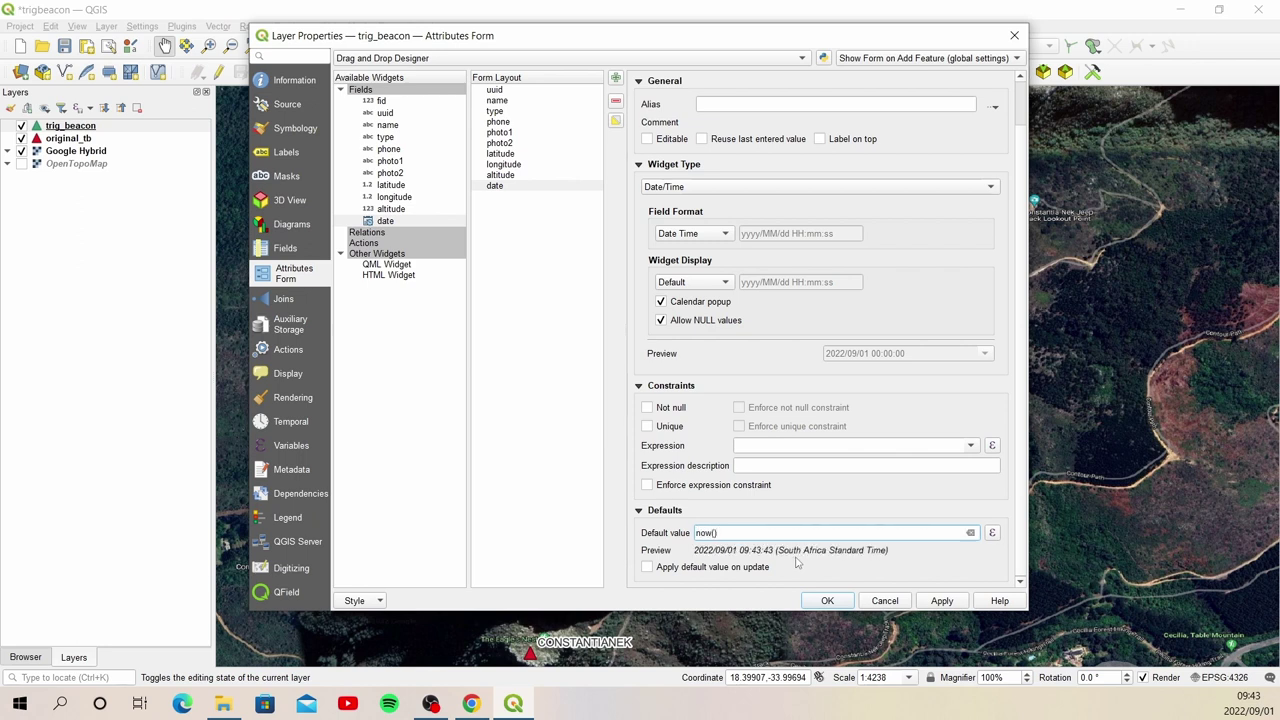
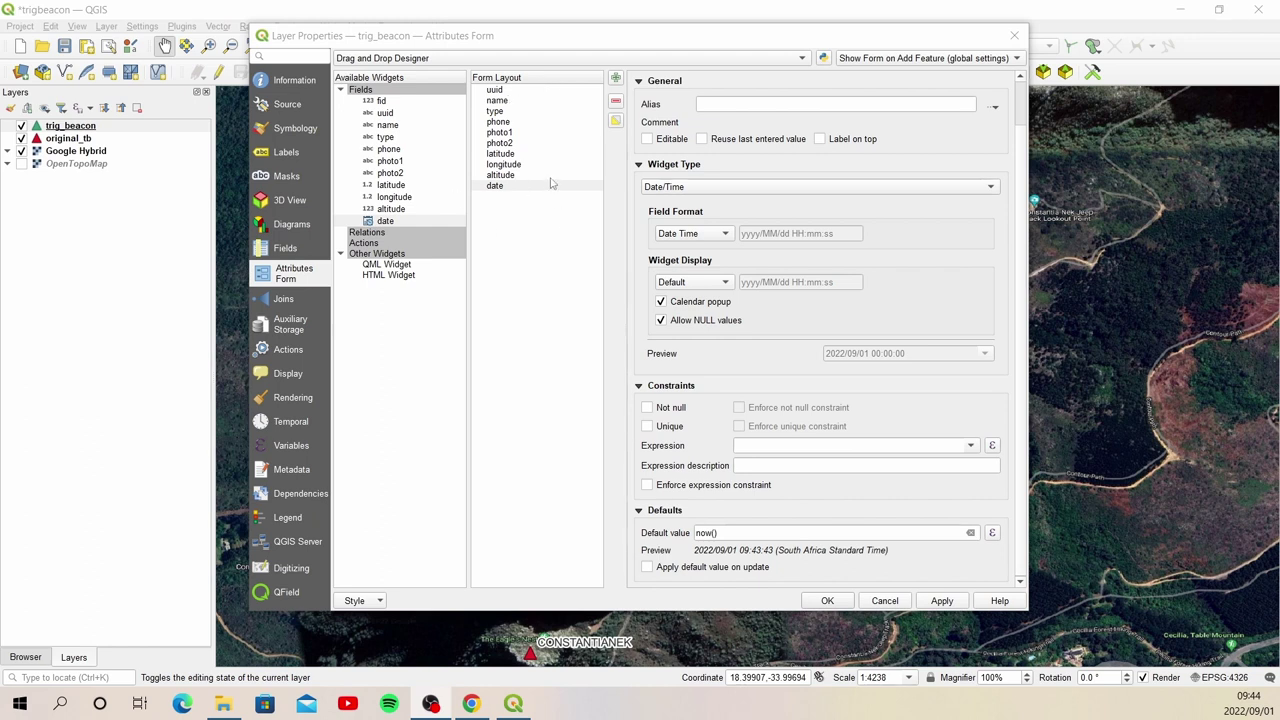
# Step: Add a META DATA tab container to the form layout and move the latitude, longitude, altitude, date and uuid fields into it
pyautogui.click(617, 79)
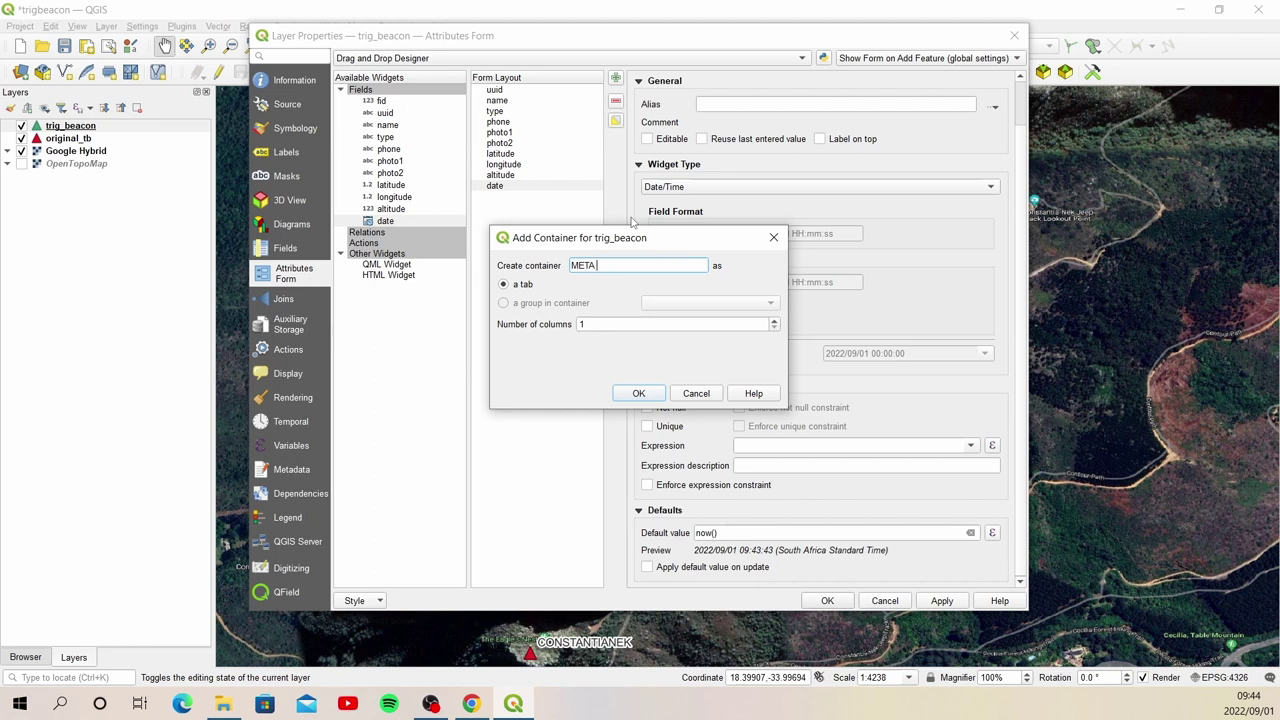
pyautogui.click(639, 393)
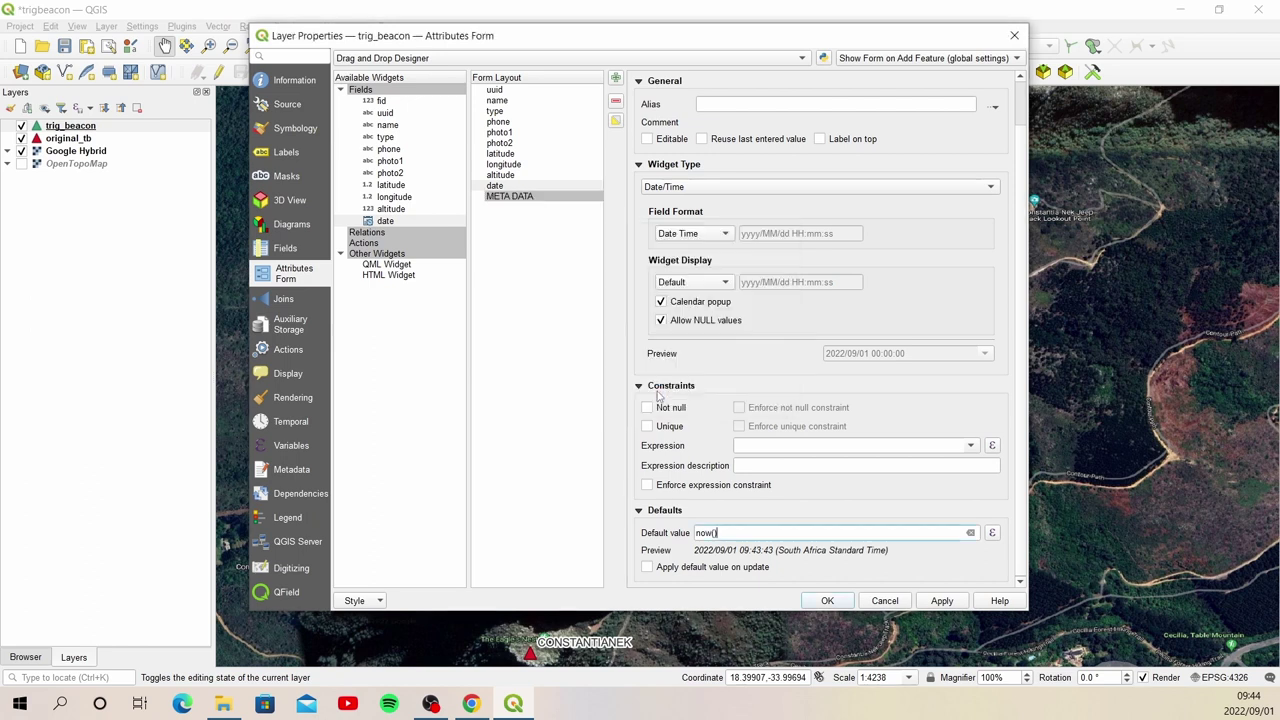
pyautogui.click(512, 155)
pyautogui.keyDown('shift'); pyautogui.click(520, 176); pyautogui.keyUp('shift')
pyautogui.keyDown('ctrl'); pyautogui.click(520, 186); pyautogui.keyUp('ctrl')
pyautogui.keyDown('ctrl'); pyautogui.click(513, 92); pyautogui.keyUp('ctrl')
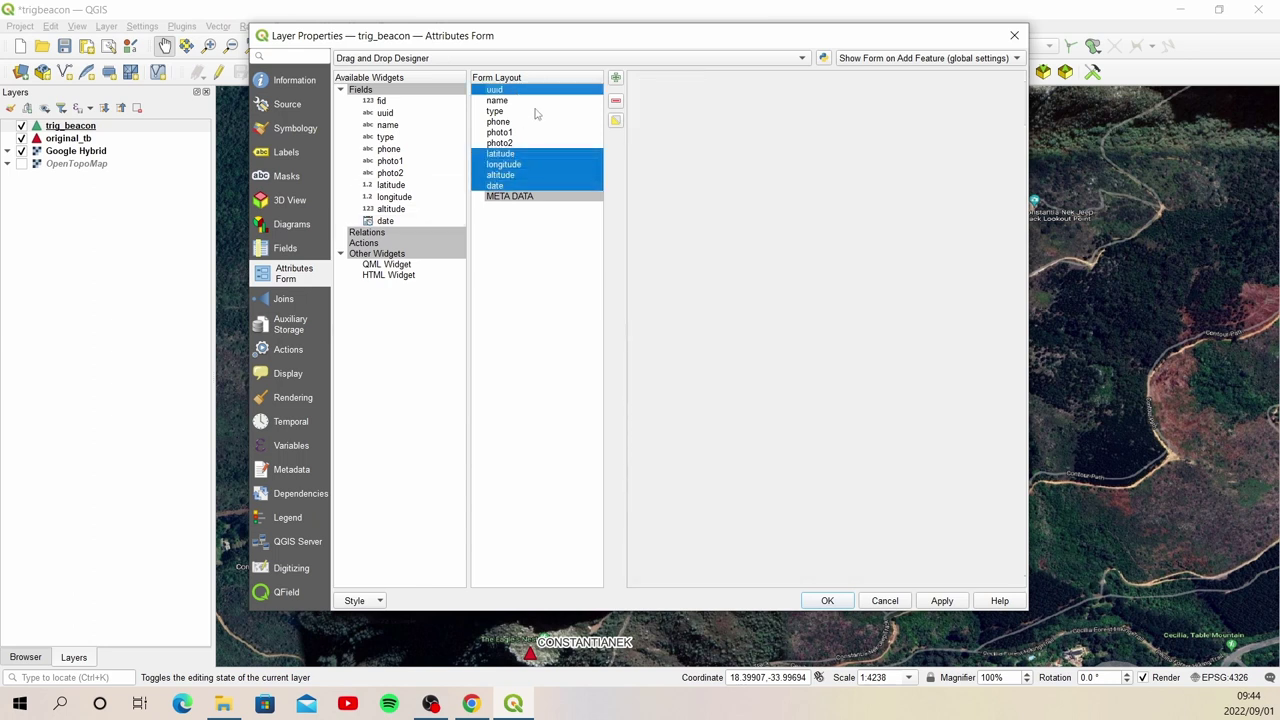
pyautogui.moveTo(531, 165); pyautogui.dragTo(547, 201)
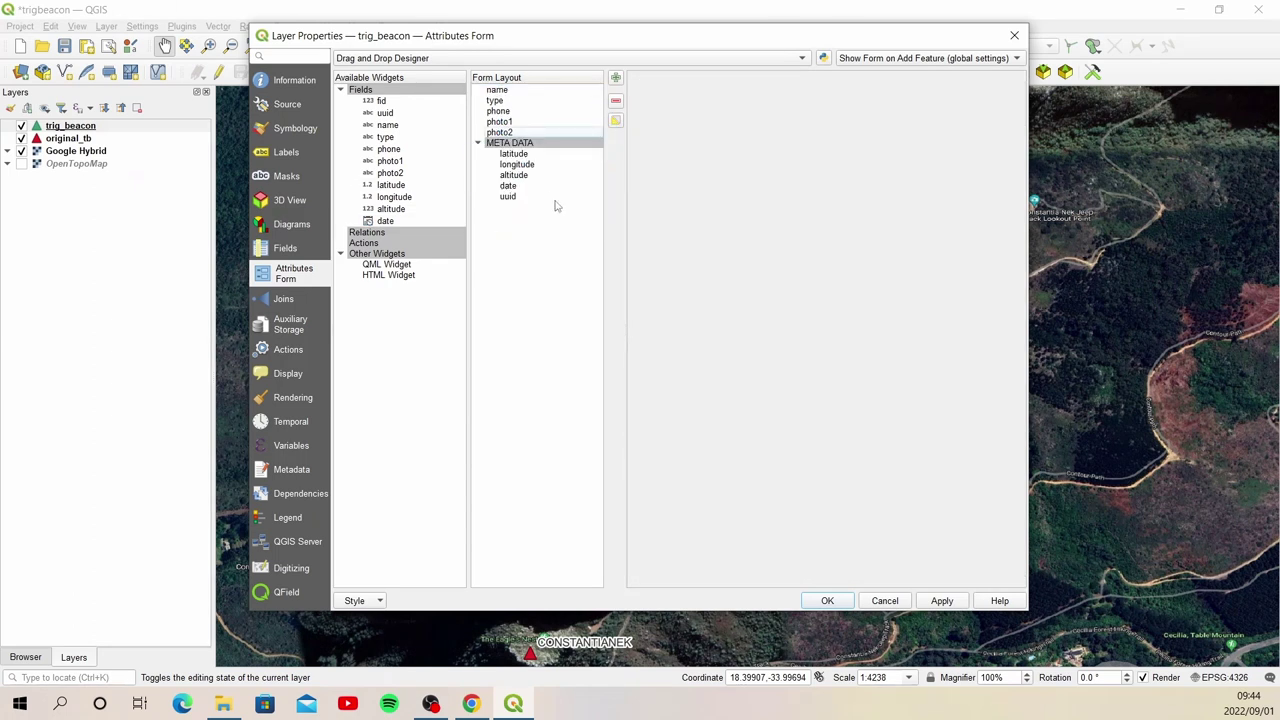
# Step: Add a TRIG INFO tab container and move the name, type, phone, photo1 and photo2 fields into it
pyautogui.click(616, 79)
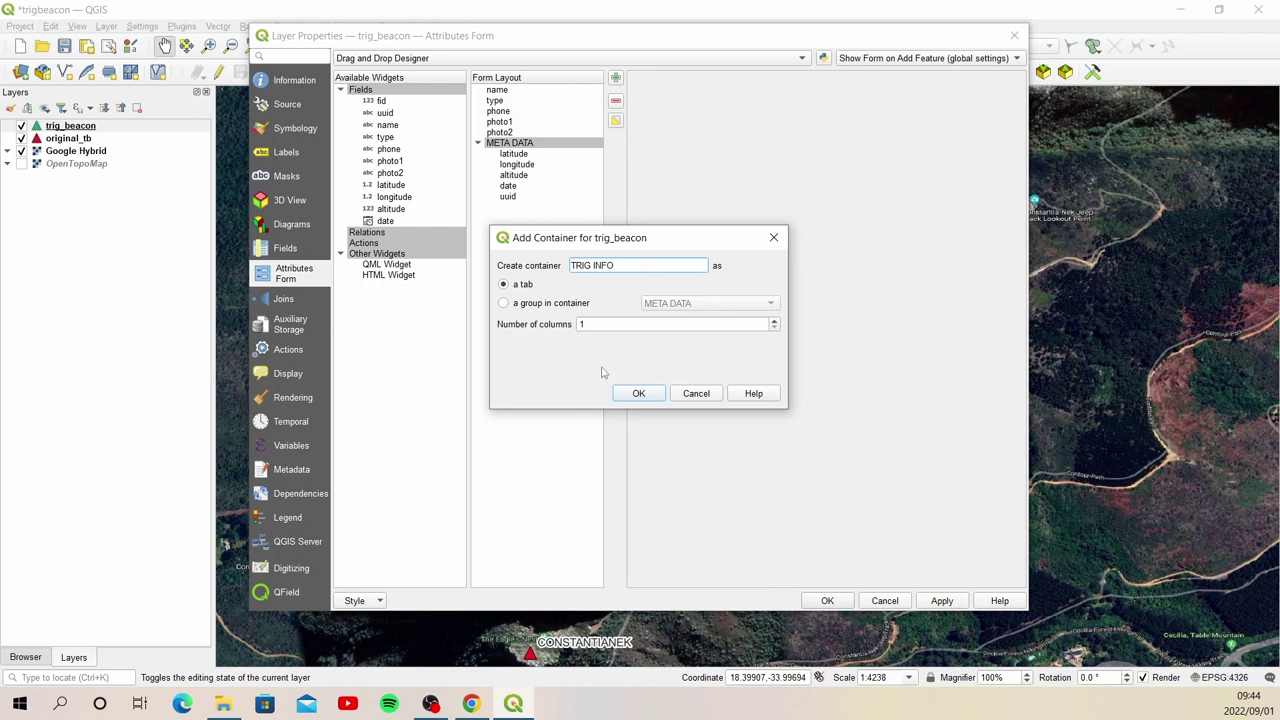
pyautogui.click(639, 394)
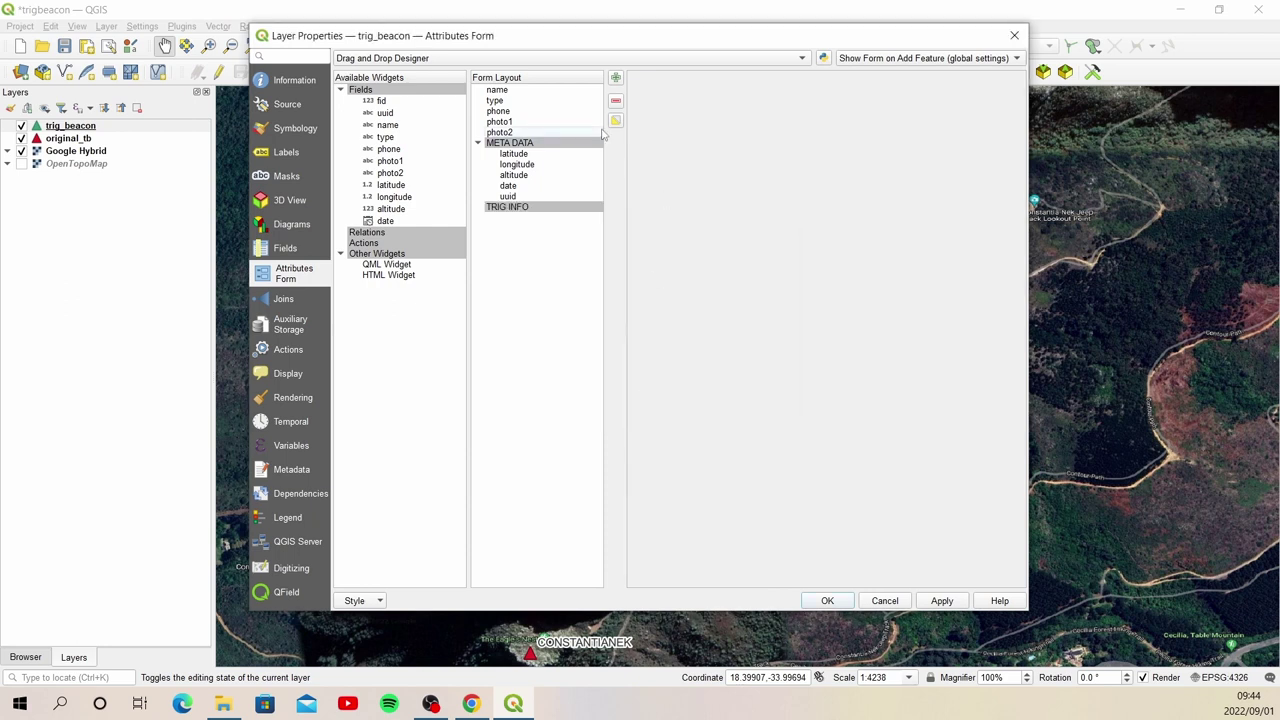
pyautogui.moveTo(518, 91); pyautogui.dragTo(535, 132)
pyautogui.moveTo(535, 132); pyautogui.dragTo(555, 203)
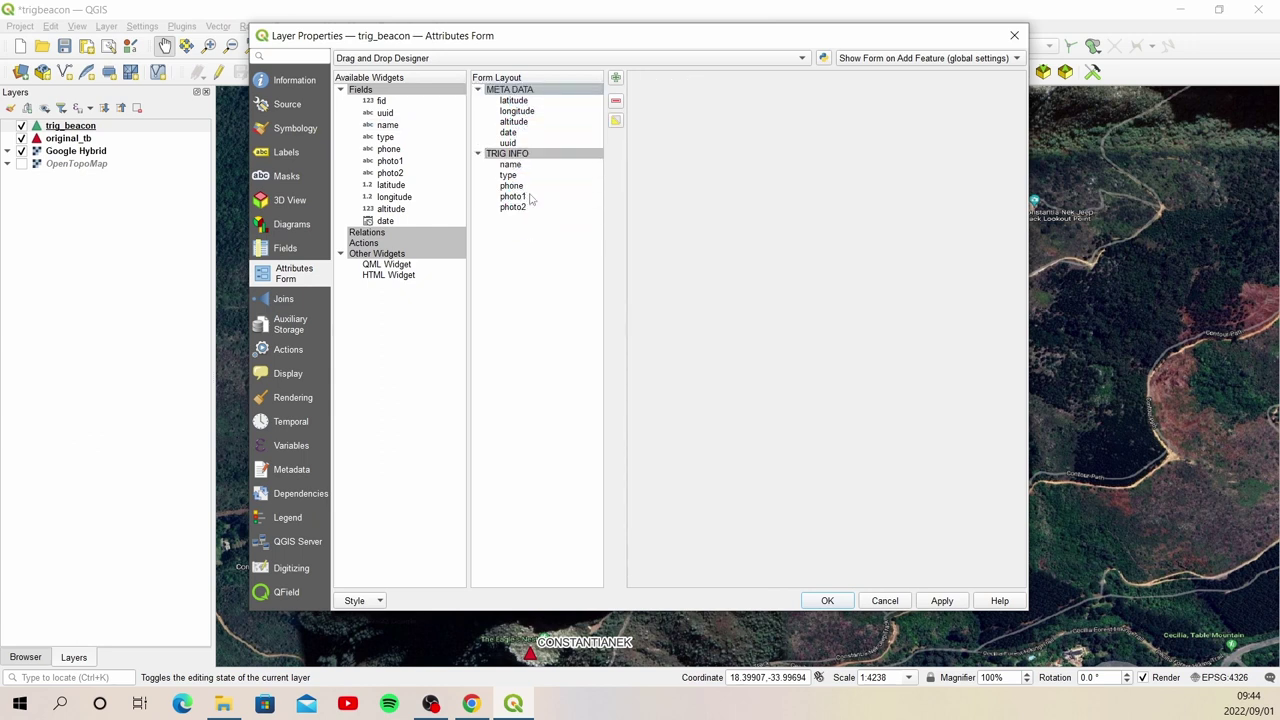
# Step: Reorder the form layout so TRIG INFO comes before META DATA and uuid is the first field within META DATA
pyautogui.moveTo(531, 156); pyautogui.dragTo(522, 93)
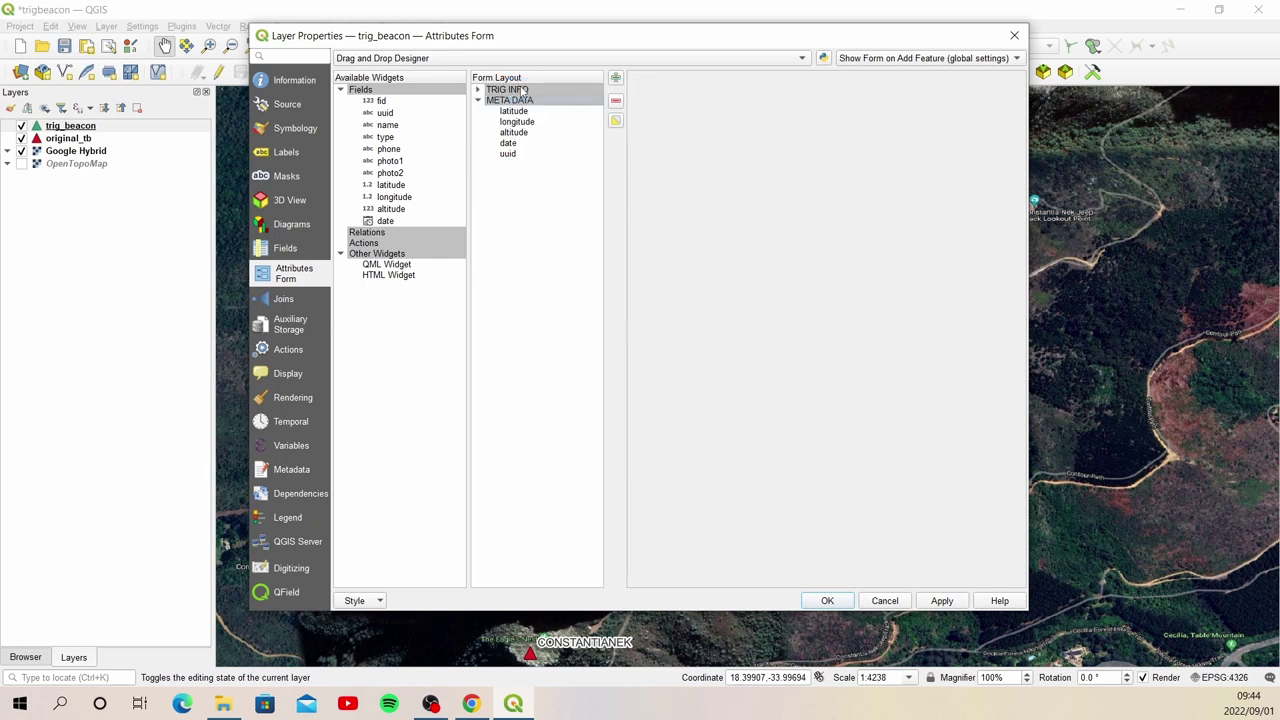
pyautogui.moveTo(513, 157); pyautogui.dragTo(531, 115)
pyautogui.click(477, 91)
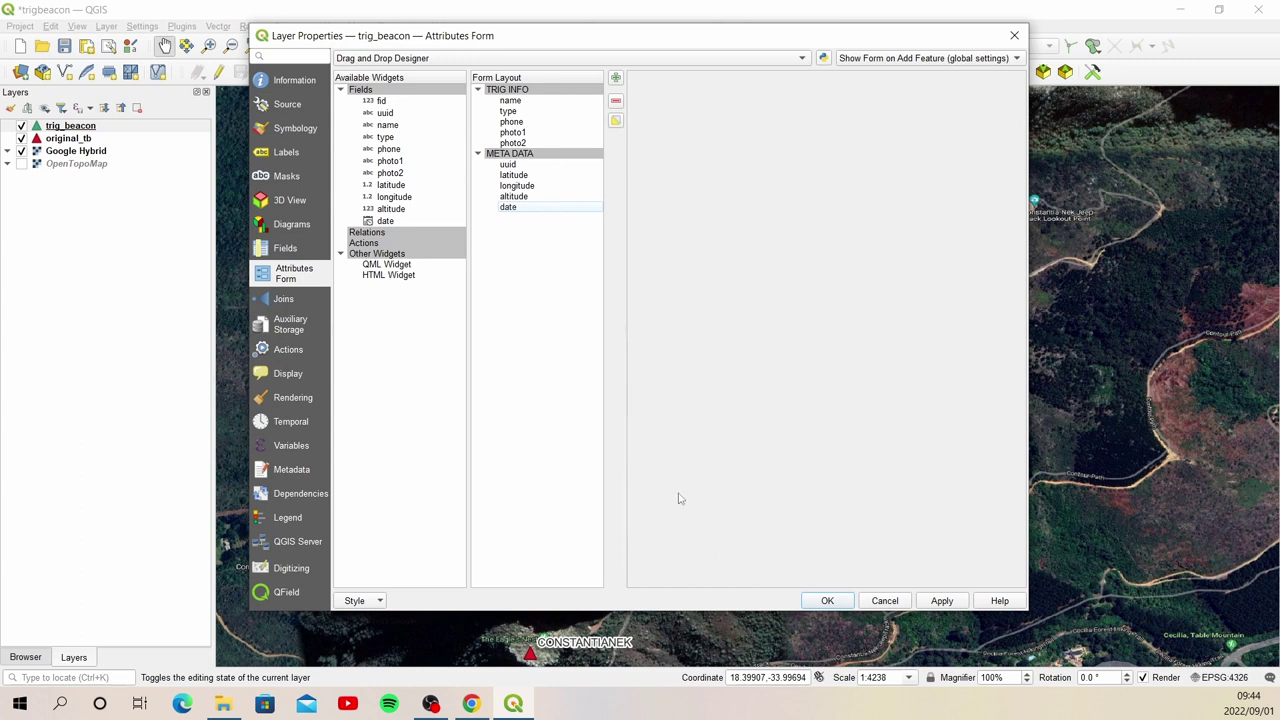
# Step: Apply the trig_beacon form changes, close the layer properties and save the project
pyautogui.click(942, 603)
pyautogui.click(838, 604)
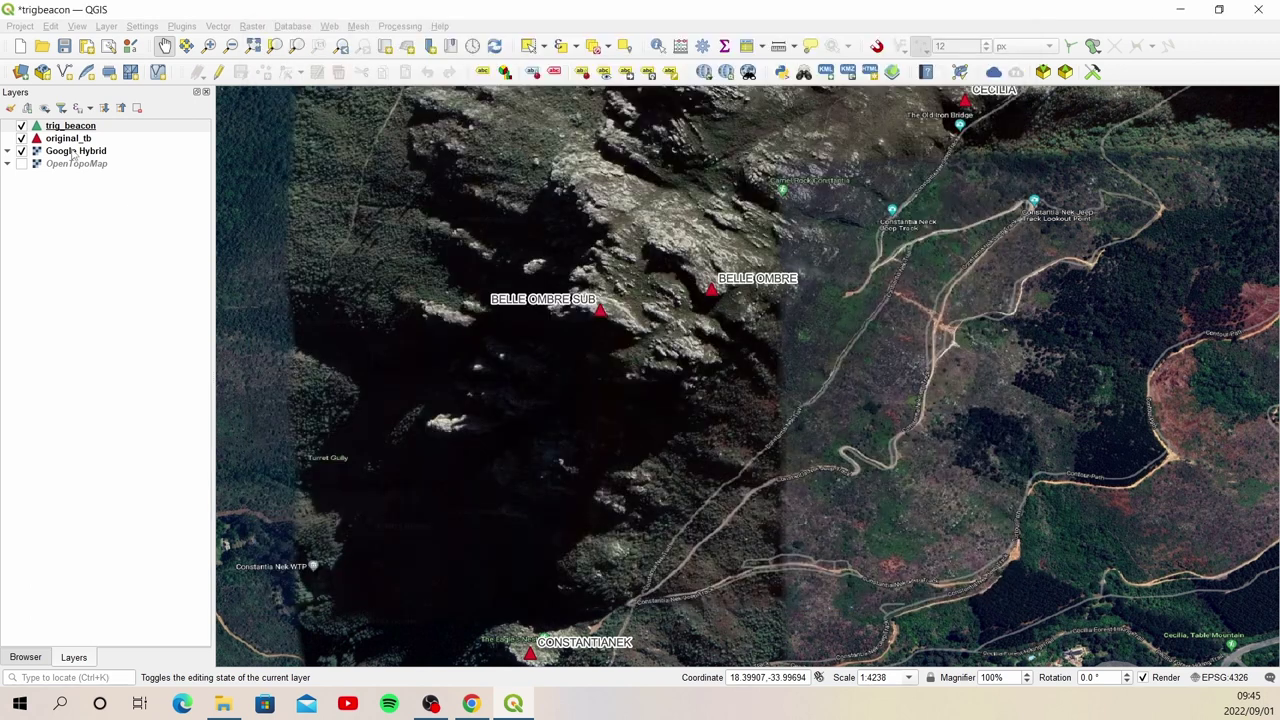
pyautogui.click(63, 47)
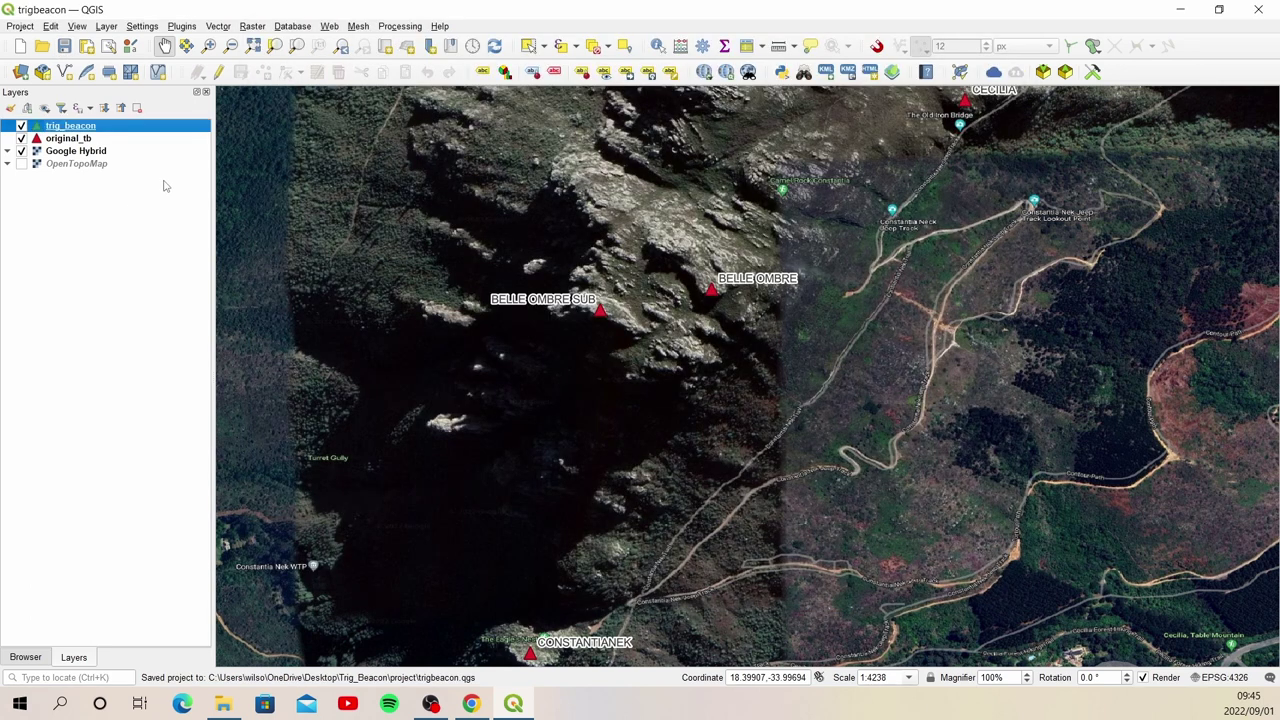
# Step: Review the trig_beacon layer's photo naming expressions in the project's QField configuration, widening the Field column to read the field names
pyautogui.click(181, 26)
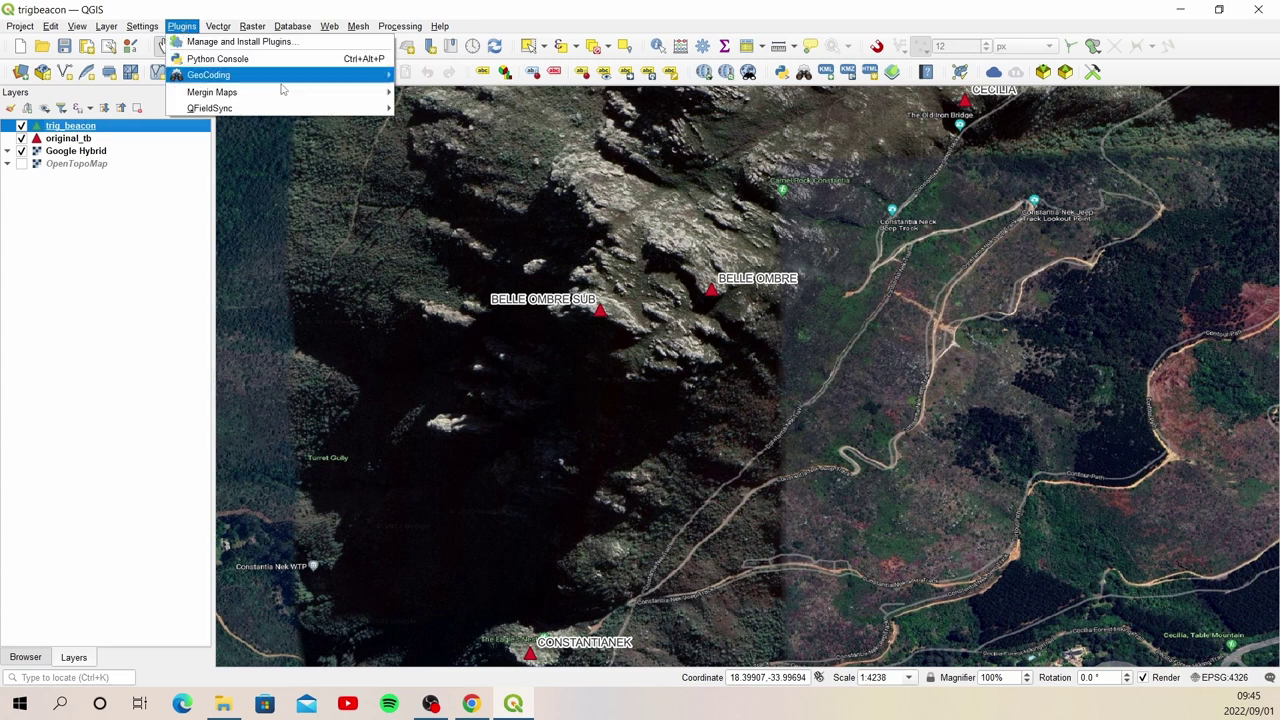
pyautogui.moveTo(285, 111)
pyautogui.click(512, 175)
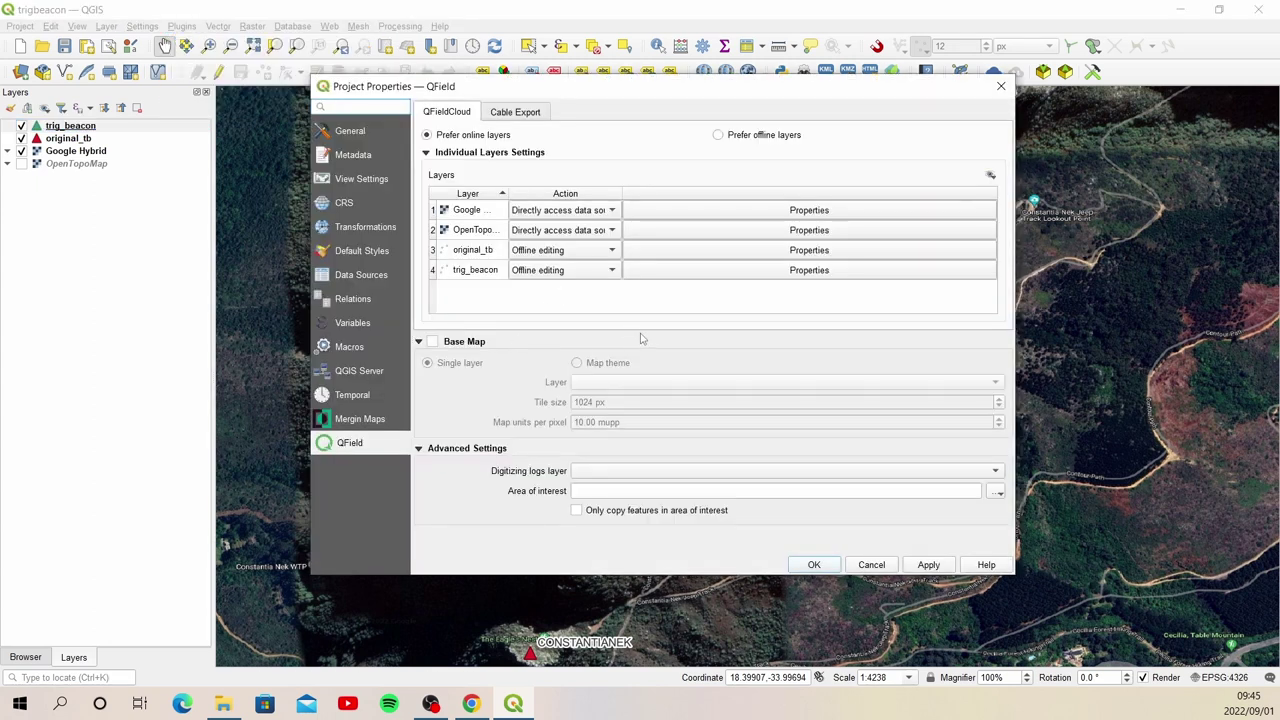
pyautogui.click(794, 278)
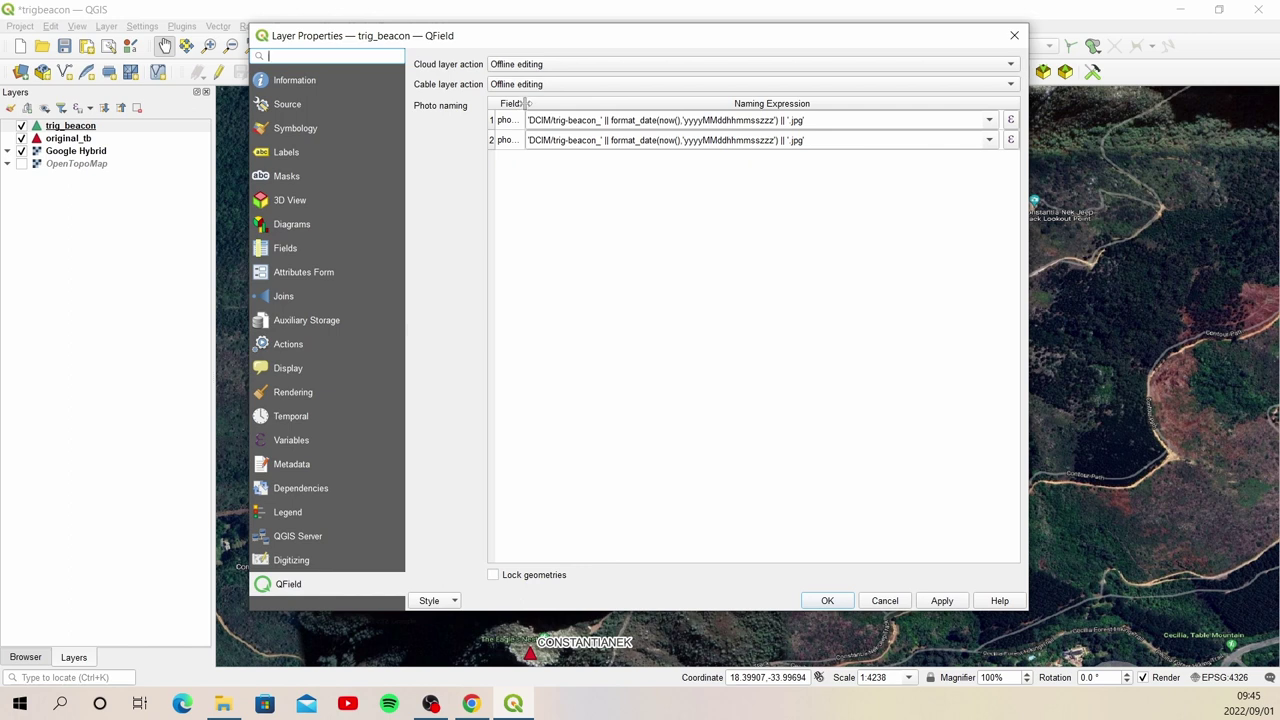
pyautogui.moveTo(524, 103)
pyautogui.mouseDown()
pyautogui.moveTo(558, 102)
pyautogui.moveTo(532, 102)
pyautogui.moveTo(545, 102)
pyautogui.mouseUp()
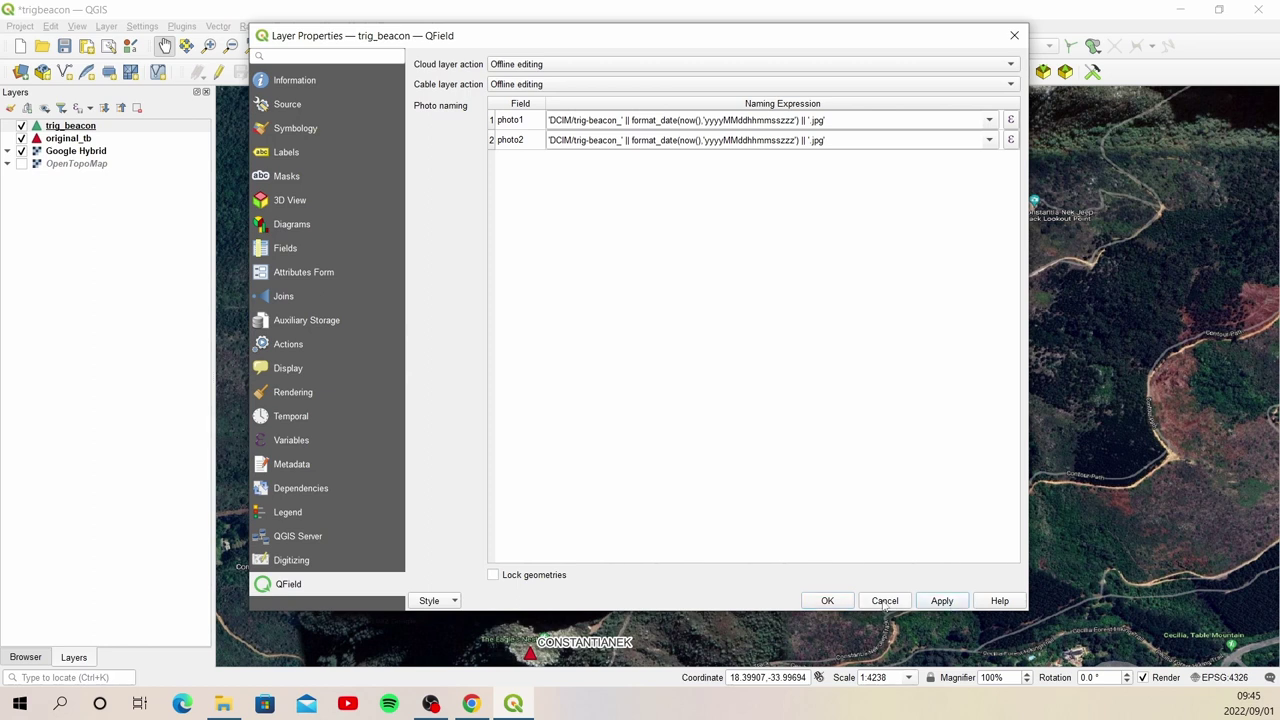
pyautogui.click(830, 601)
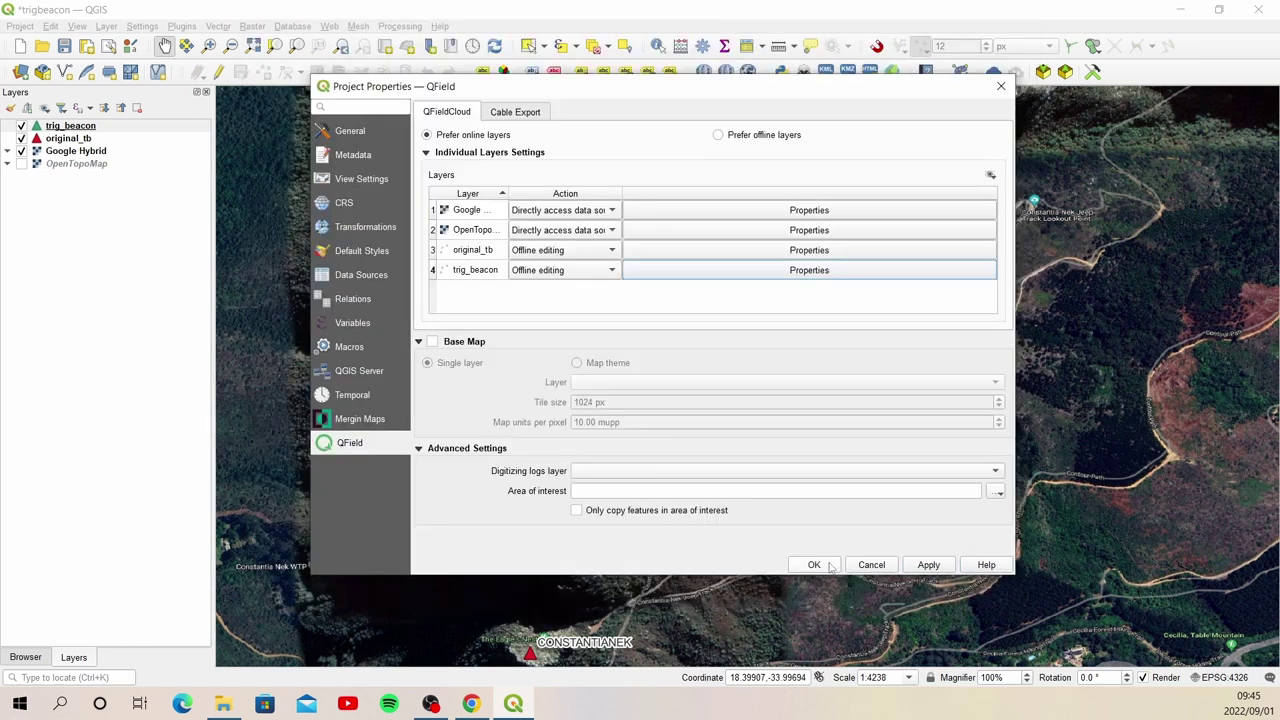
pyautogui.click(816, 565)
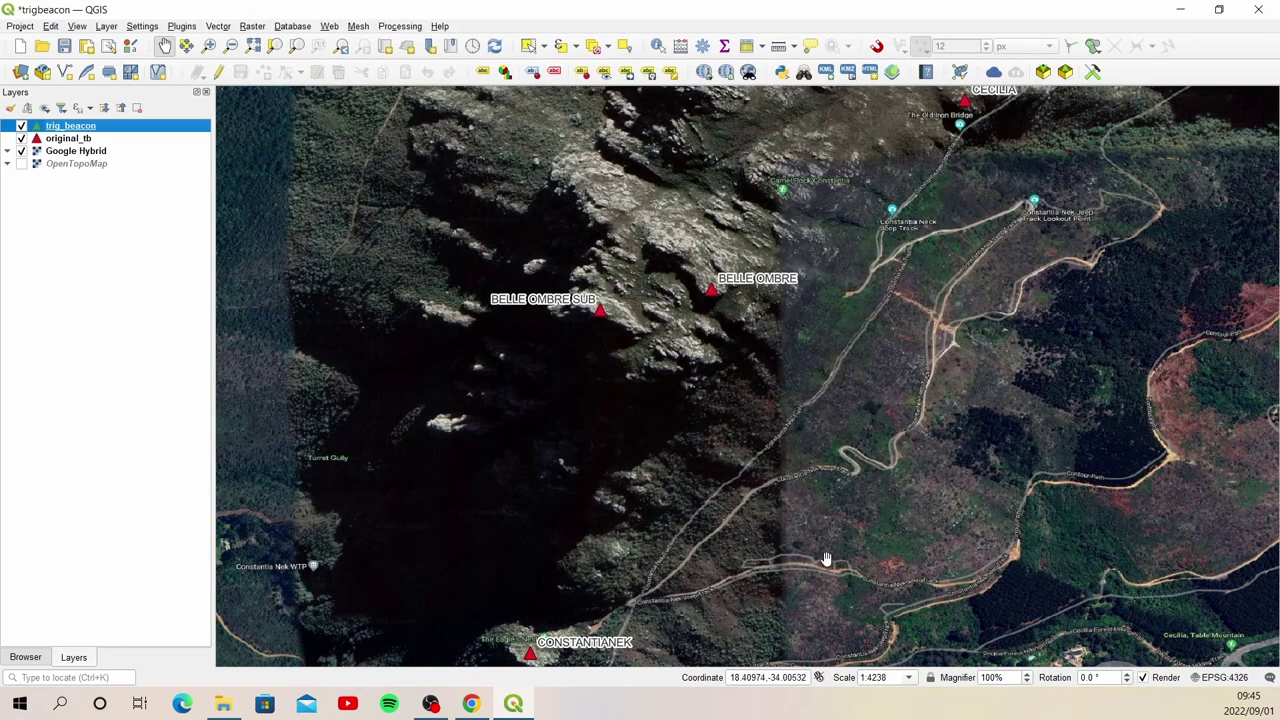
# Step: Package the project for QField into the GalaxyA5 folder inside Desktop/Trig_Beacon/export
pyautogui.click(181, 26)
pyautogui.moveTo(302, 104)
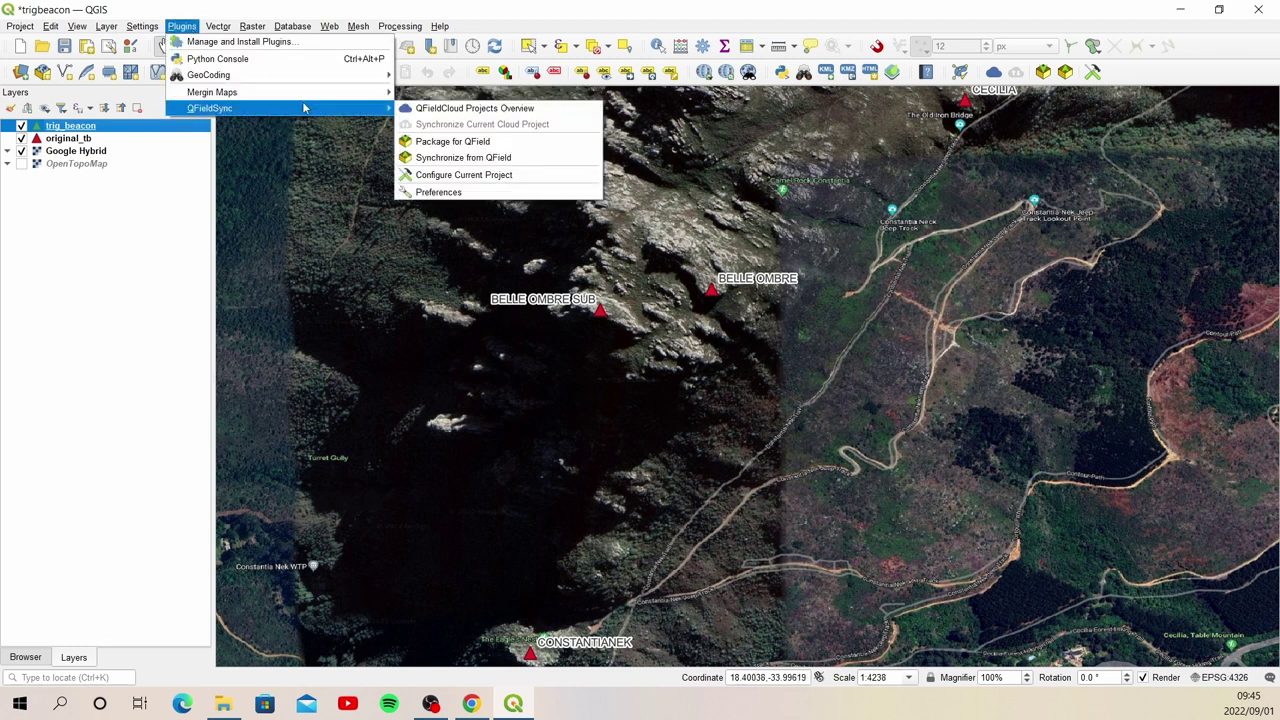
pyautogui.click(482, 148)
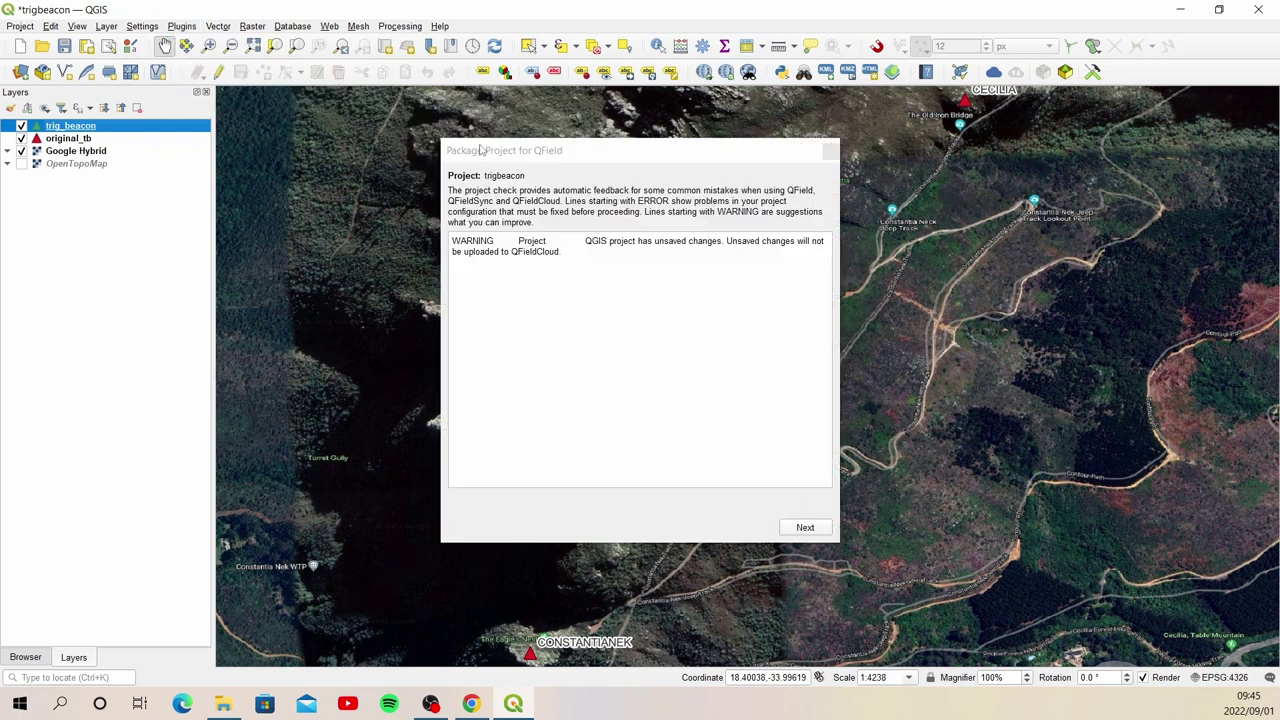
pyautogui.click(806, 528)
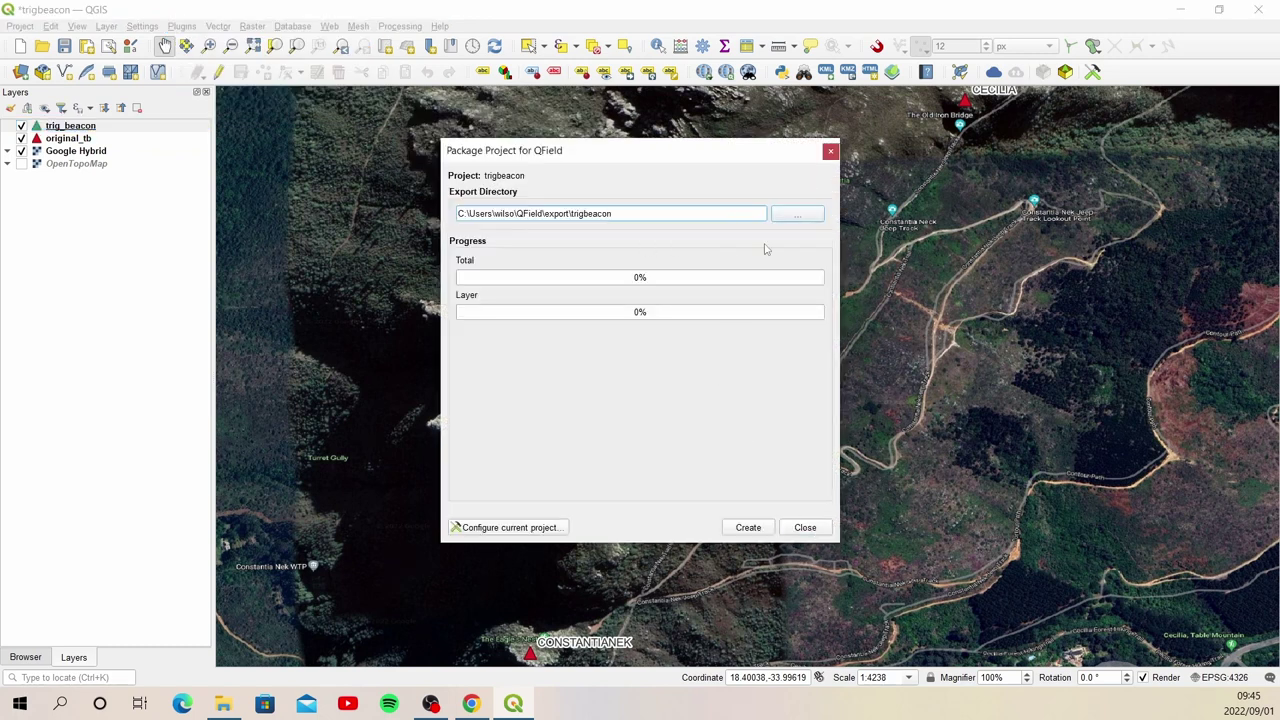
pyautogui.click(797, 214)
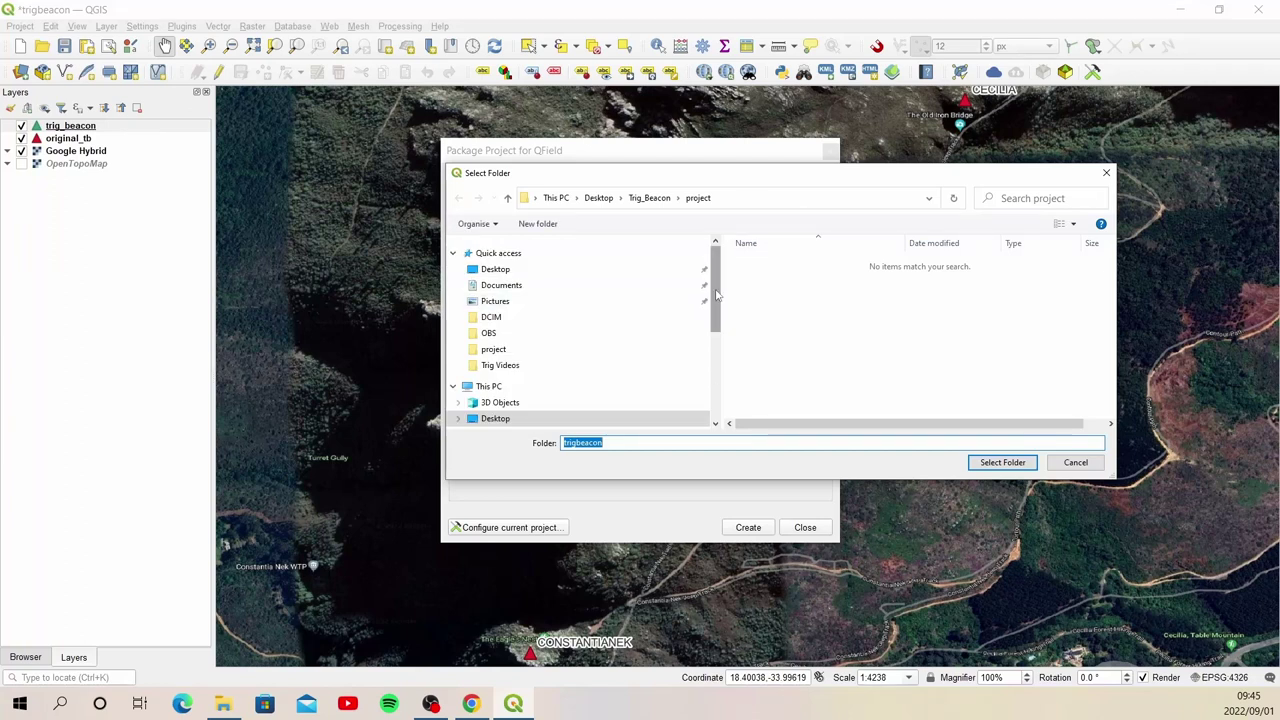
pyautogui.click(519, 269)
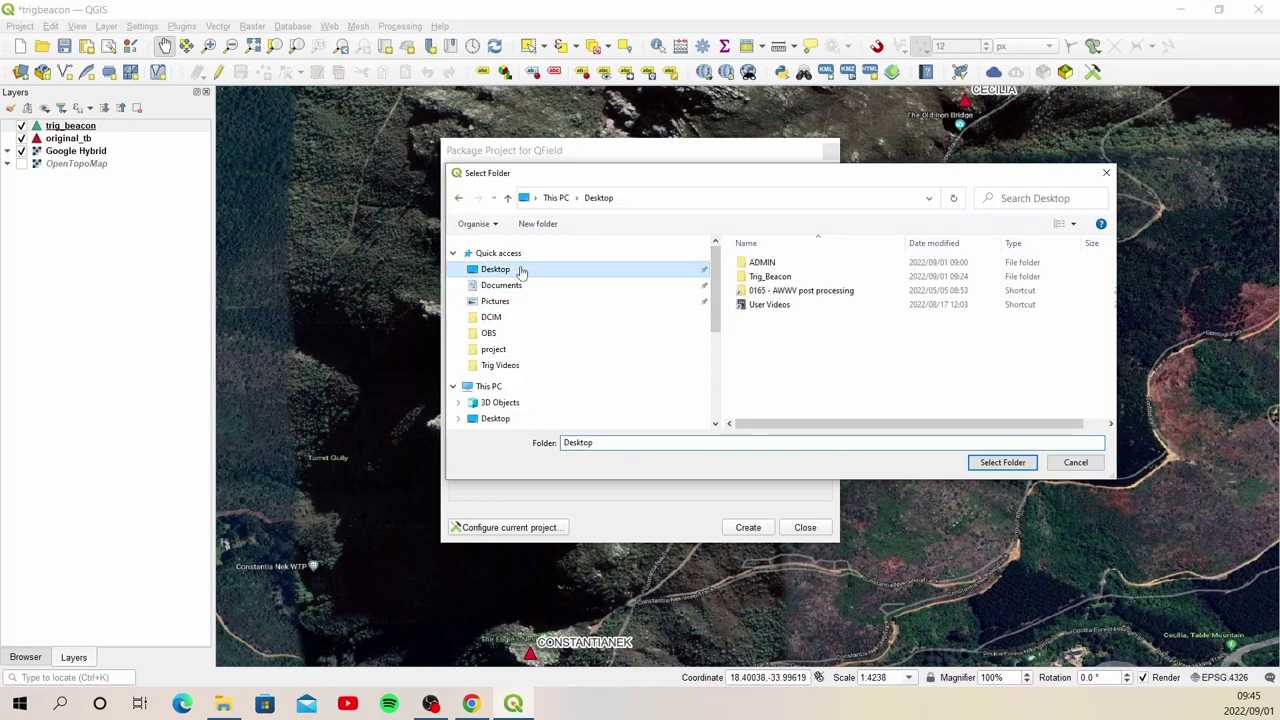
pyautogui.doubleClick(786, 277)
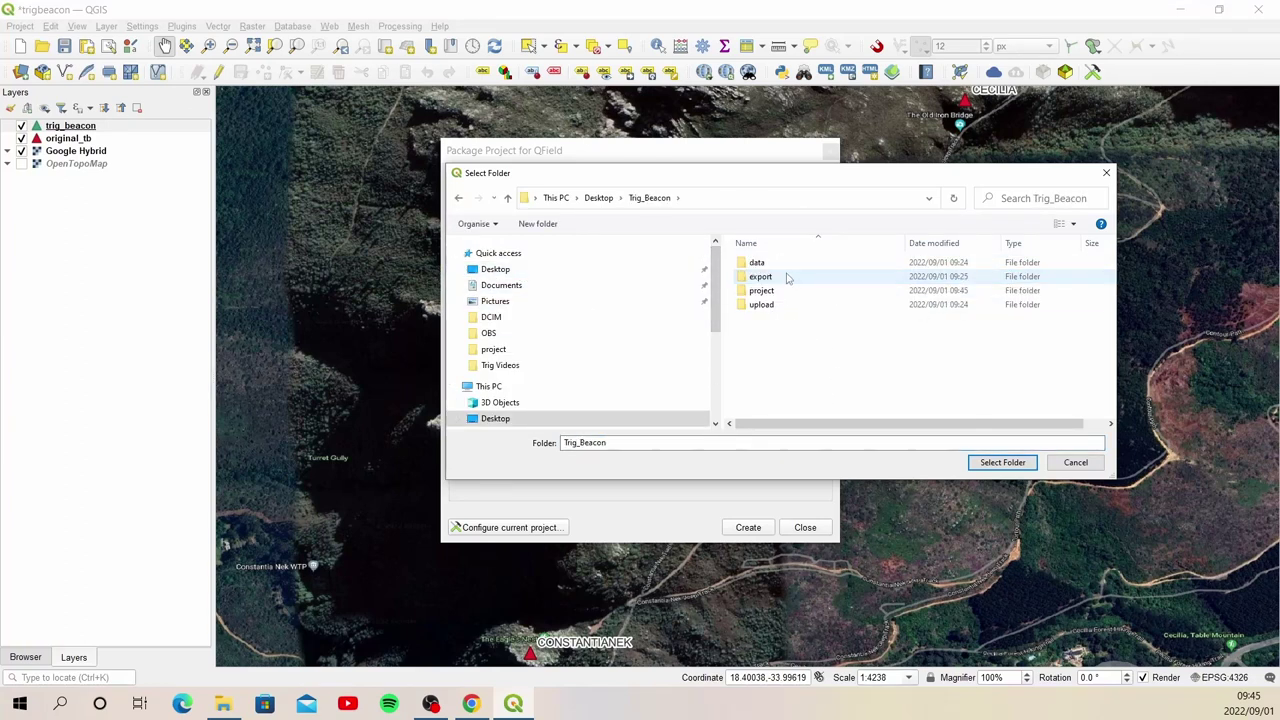
pyautogui.doubleClick(786, 277)
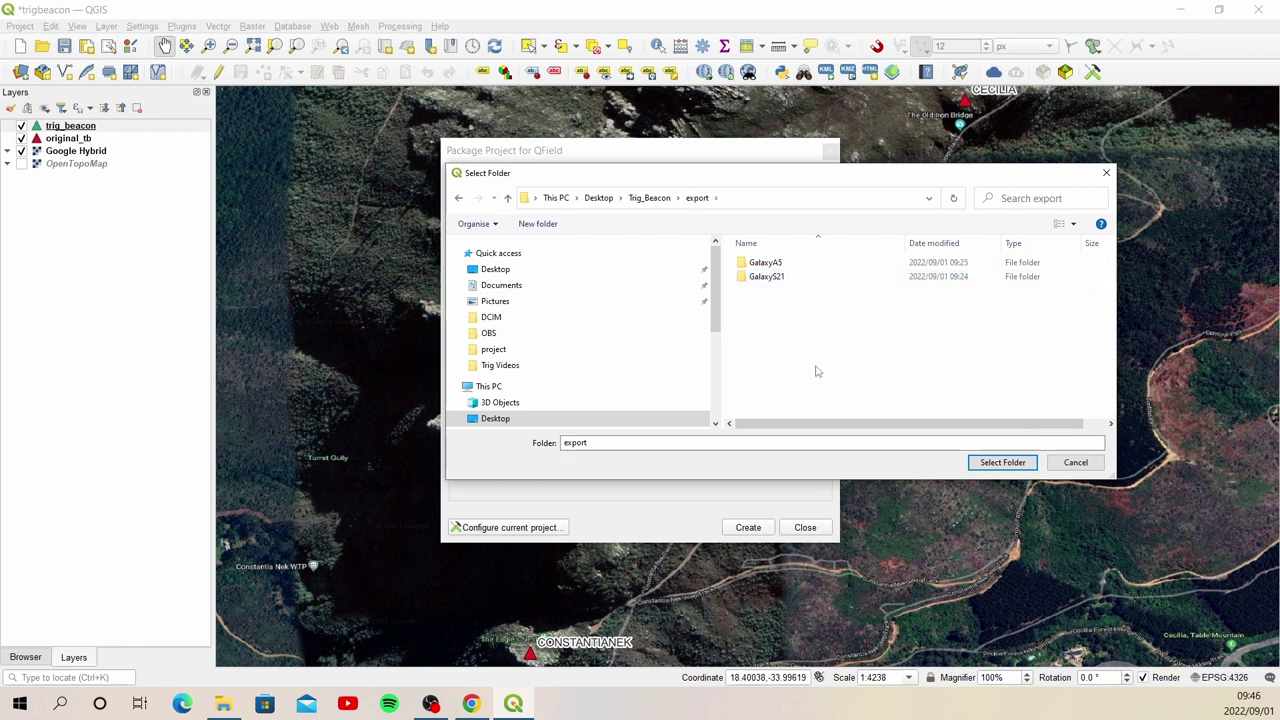
pyautogui.click(798, 263)
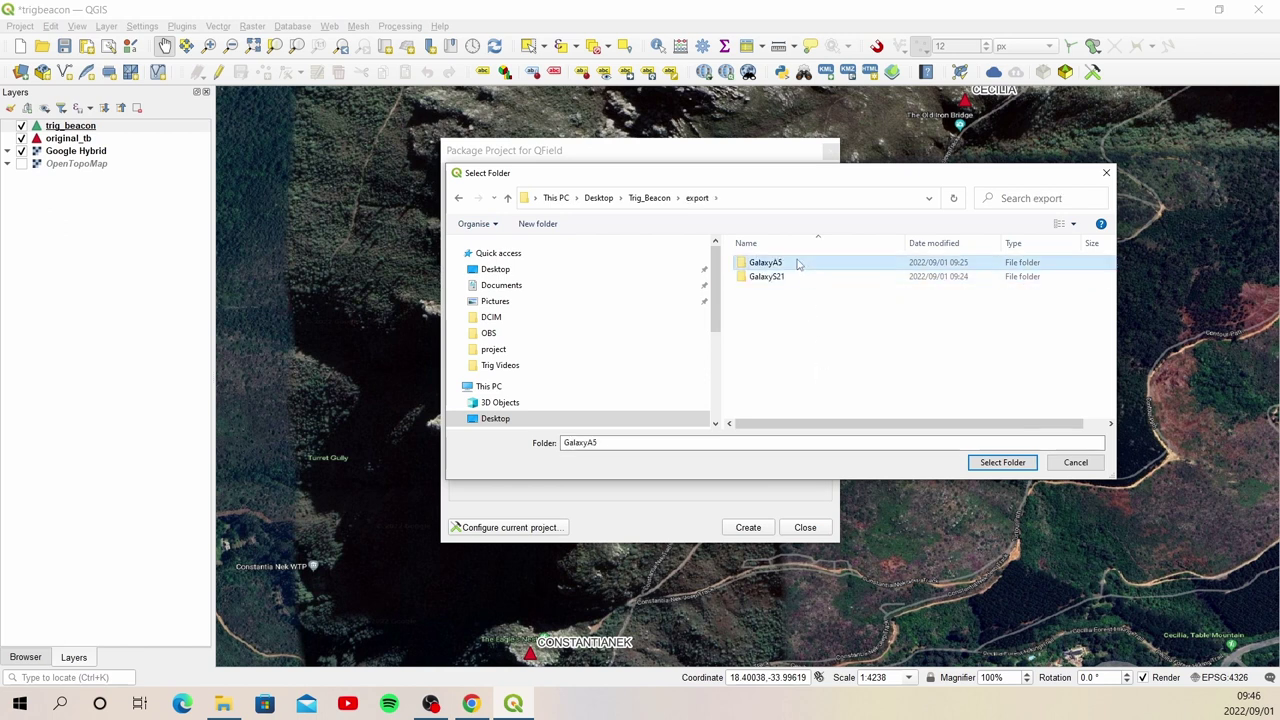
pyautogui.click(1002, 462)
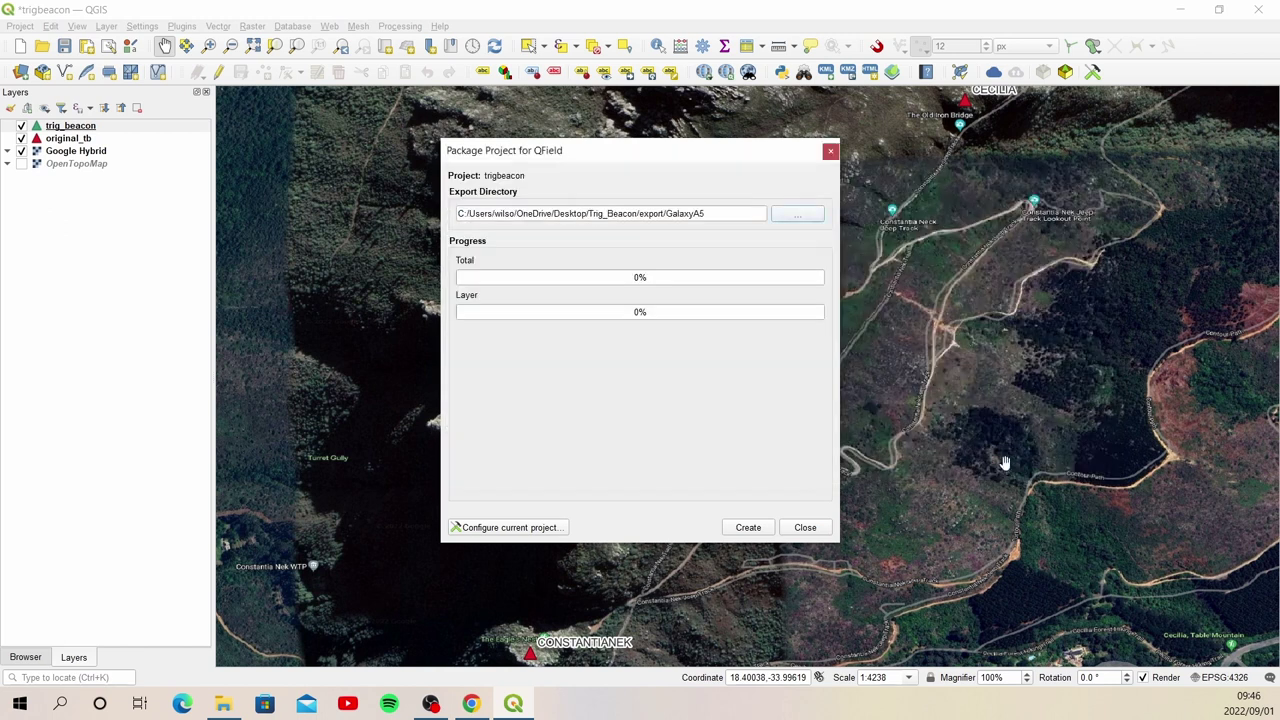
pyautogui.click(748, 527)
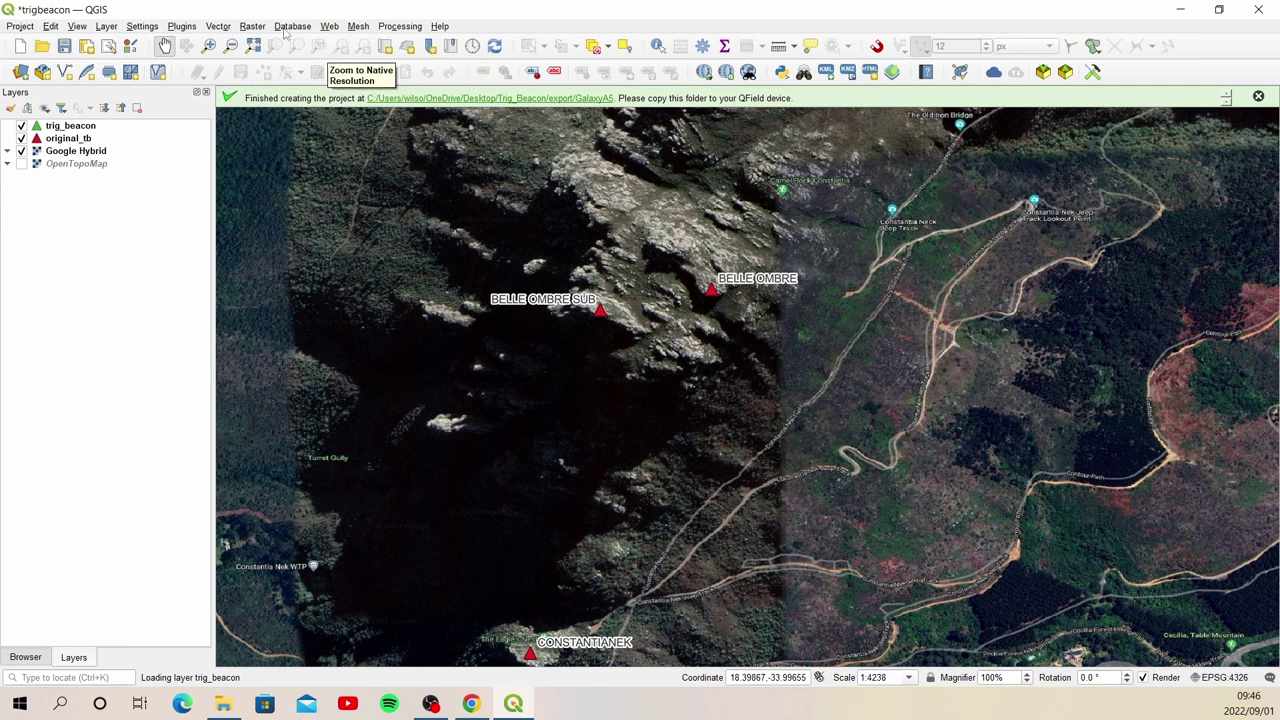
# Step: Package the project for QField into the GalaxyS21 folder inside Desktop/Trig_Beacon/export
pyautogui.click(182, 27)
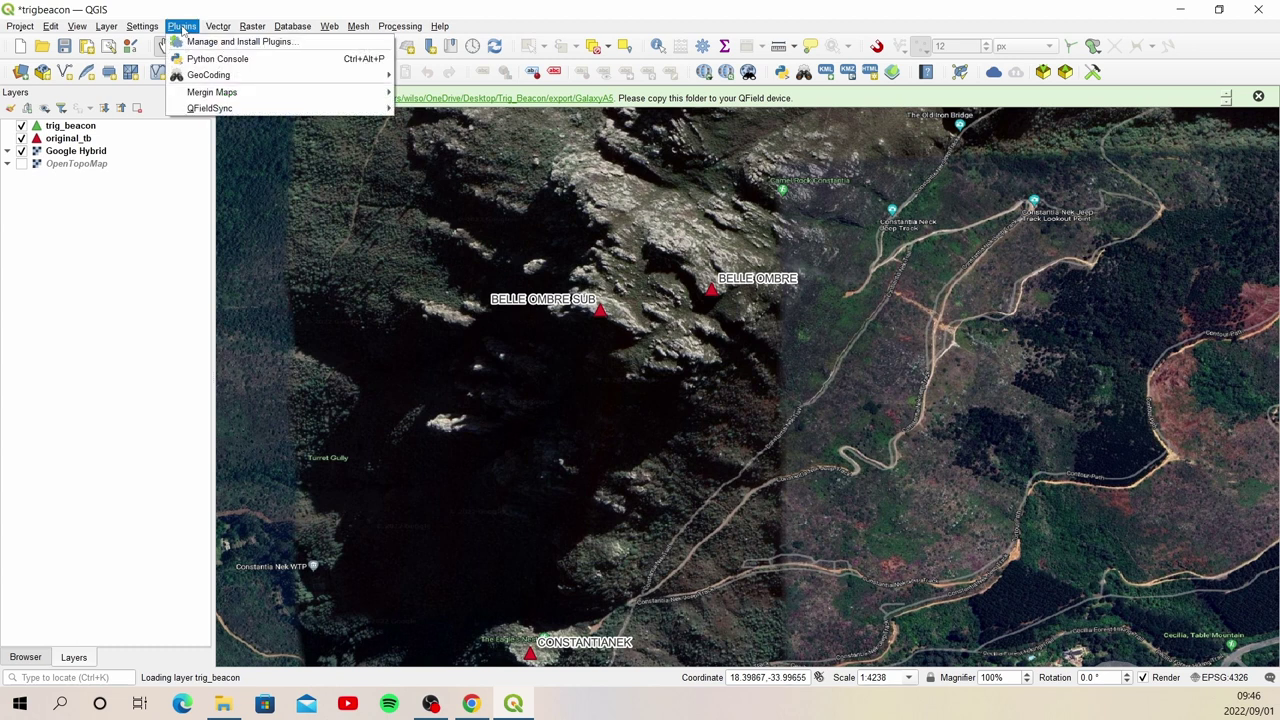
pyautogui.moveTo(300, 109)
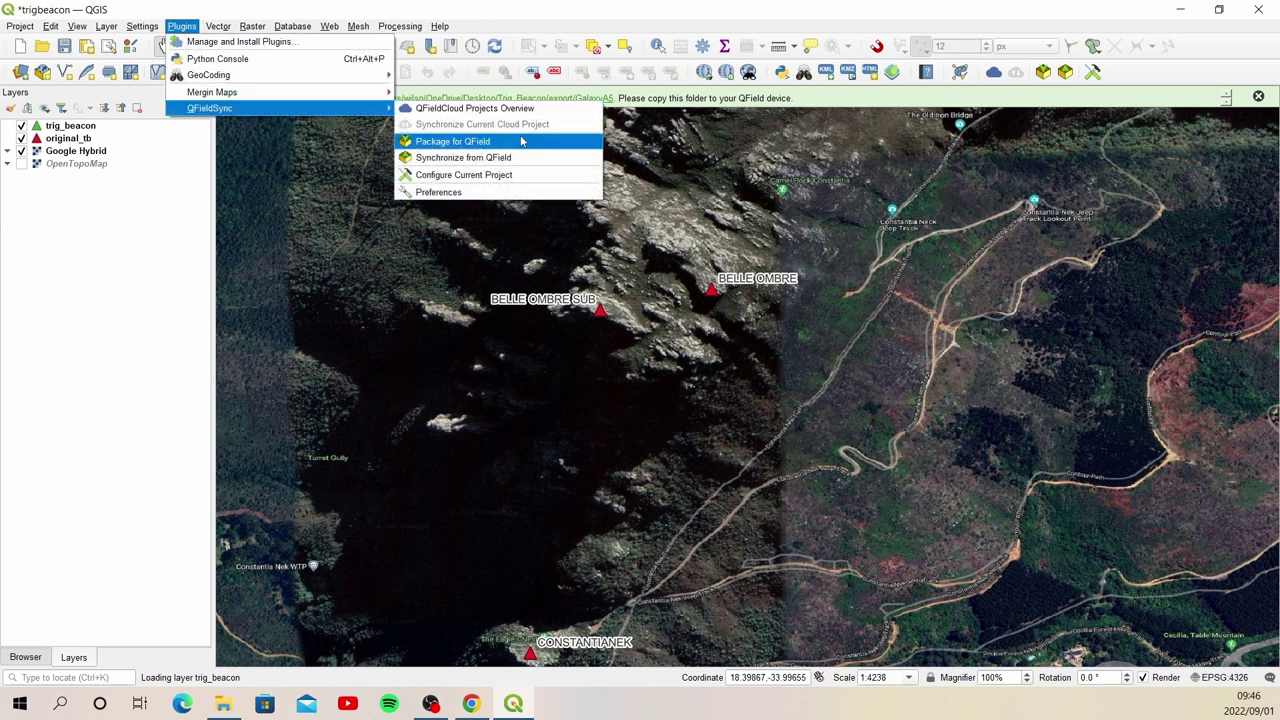
pyautogui.click(520, 143)
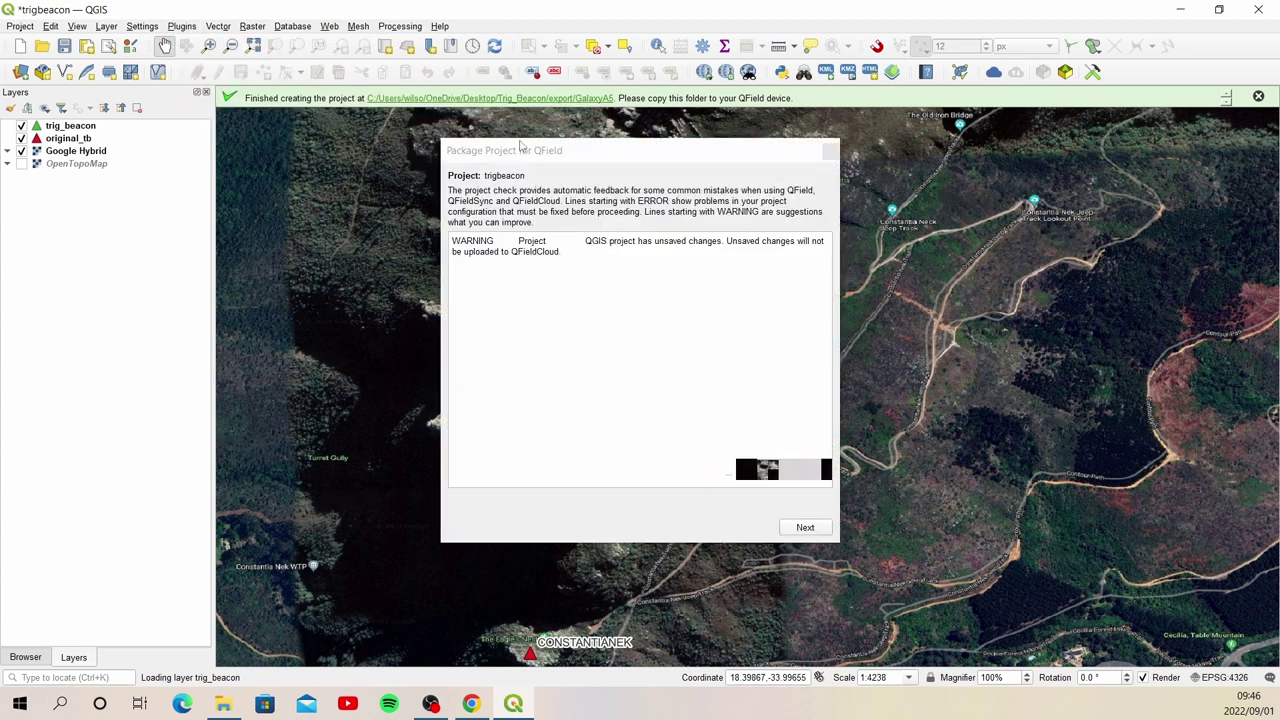
pyautogui.click(824, 531)
pyautogui.click(806, 215)
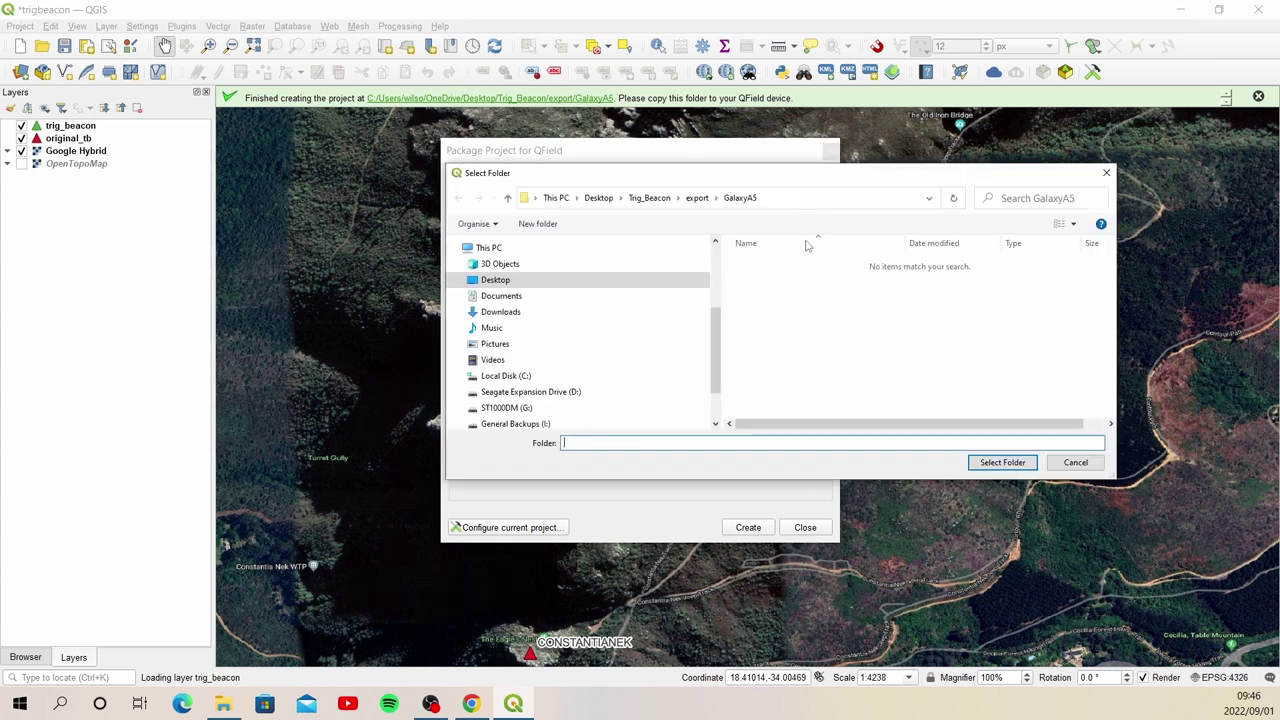
pyautogui.click(790, 277)
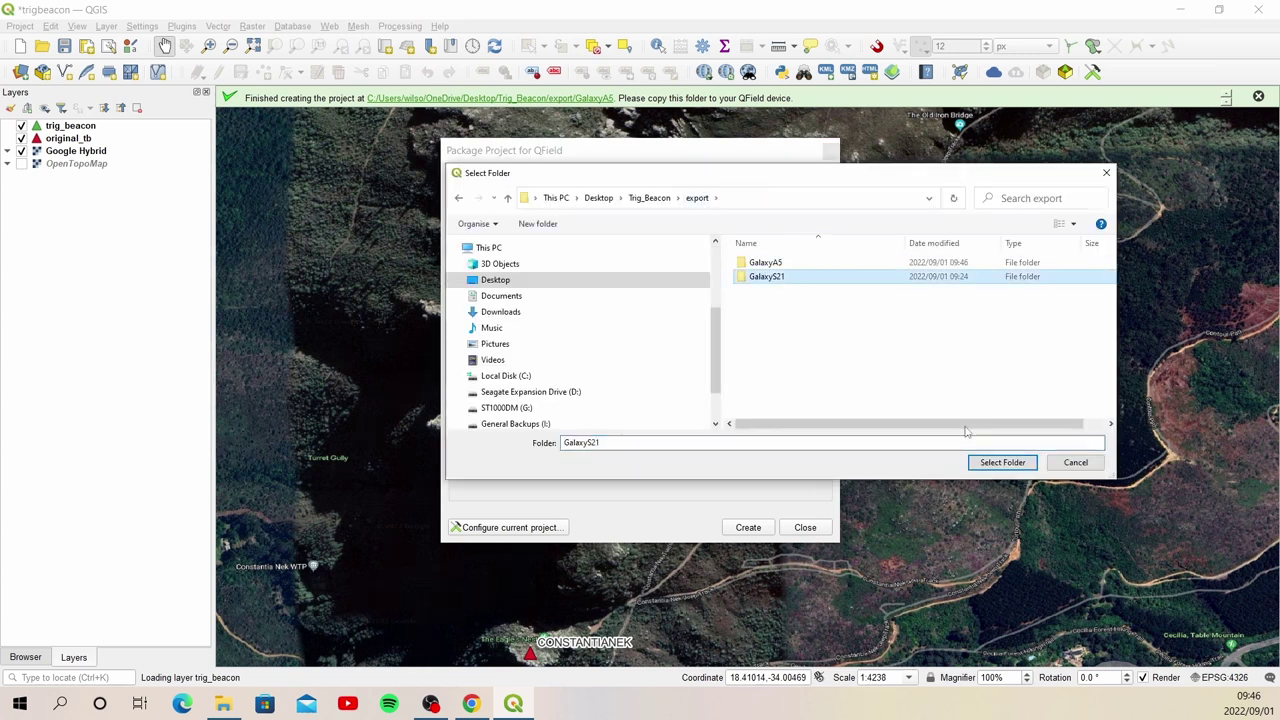
pyautogui.click(1000, 463)
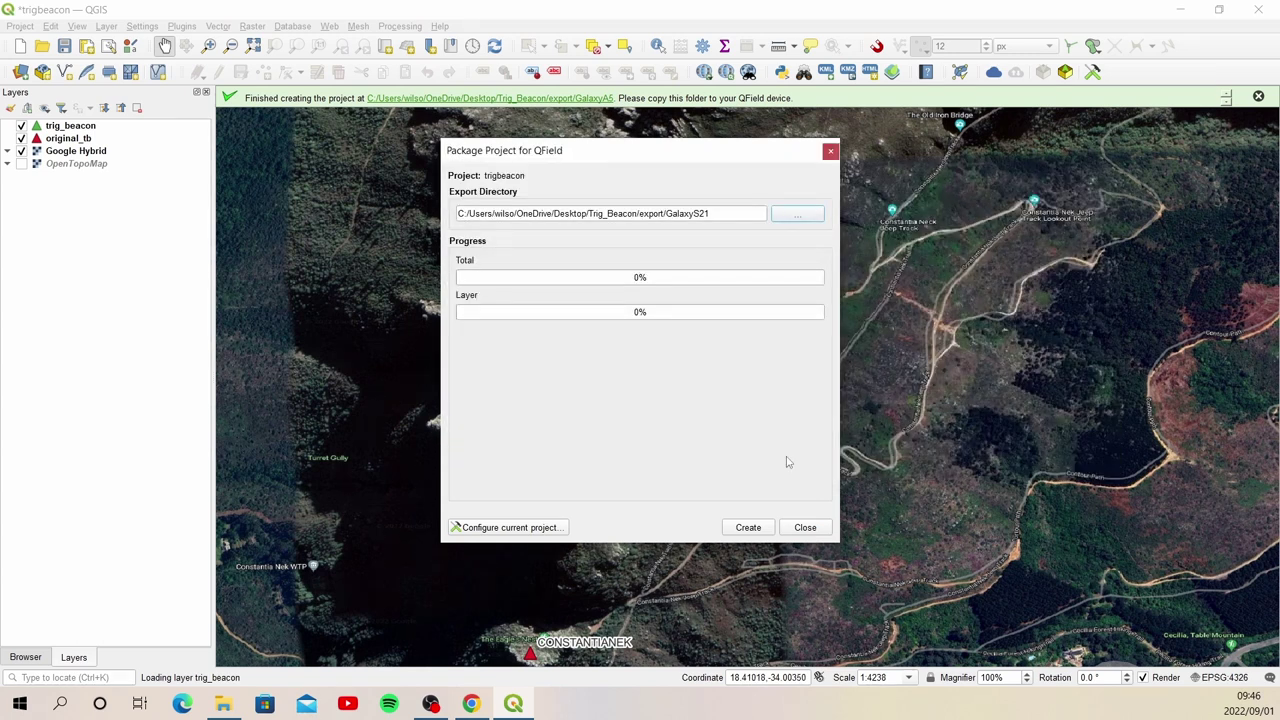
pyautogui.click(750, 532)
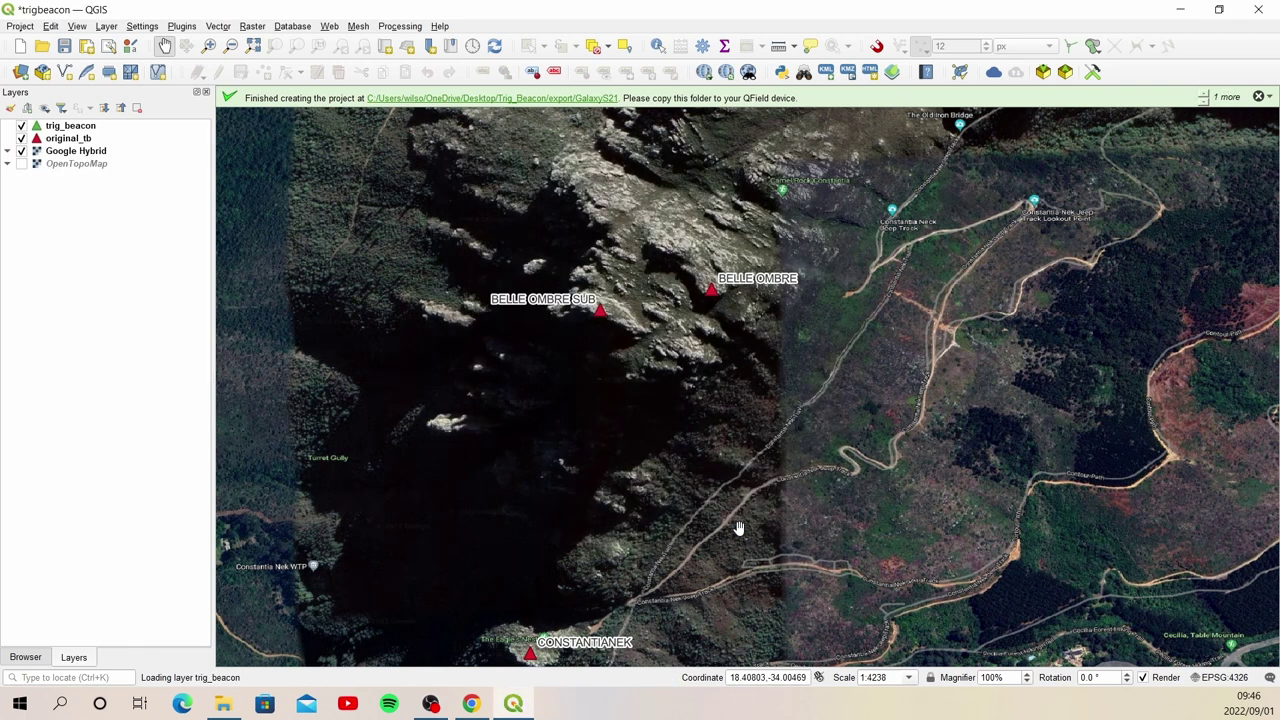
# Step: Switch to File Explorer and check the packaged files in the GalaxyS21 and GalaxyA5 folders of Trig_Beacon/export
pyautogui.click(223, 703)
pyautogui.doubleClick(383, 204)
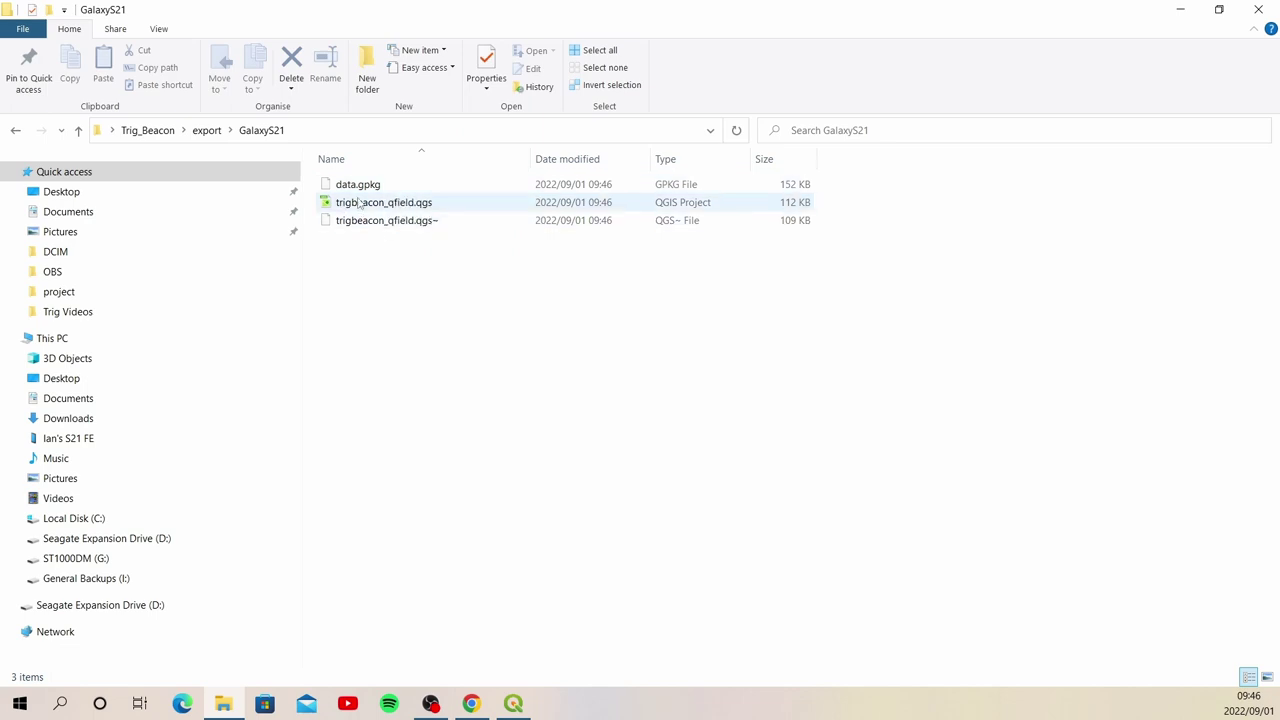
pyautogui.click(206, 130)
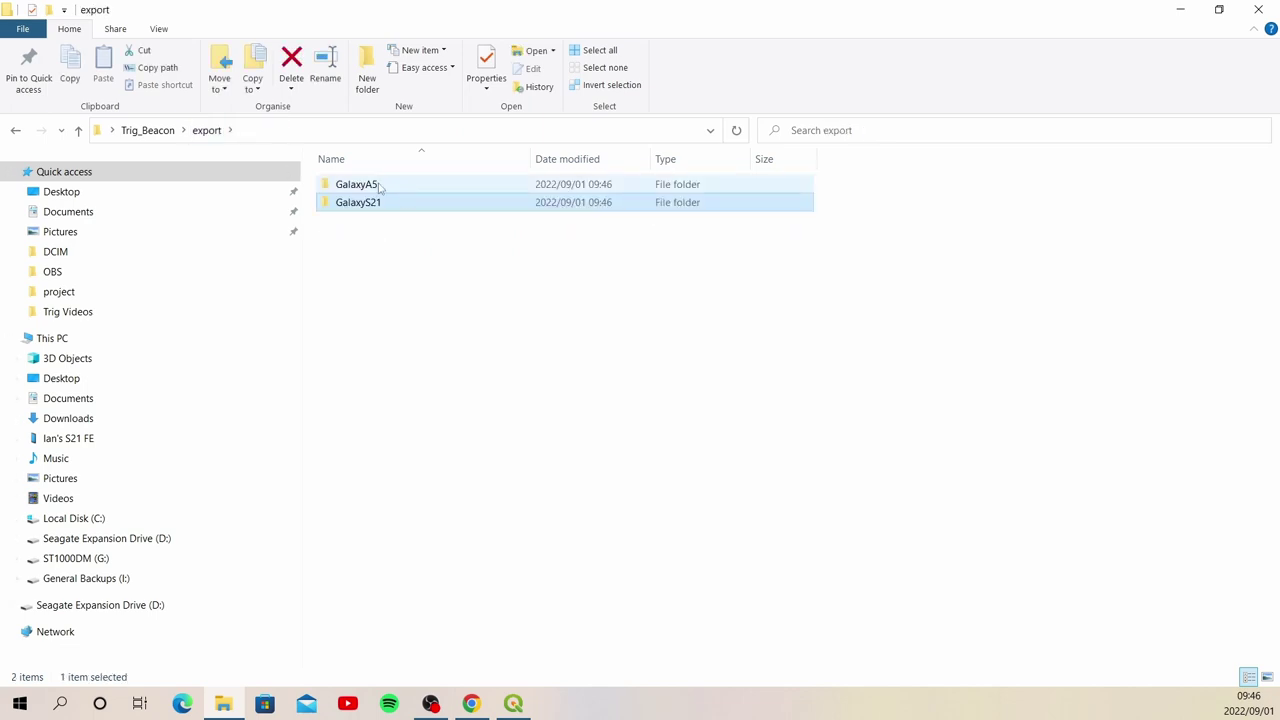
pyautogui.doubleClick(380, 186)
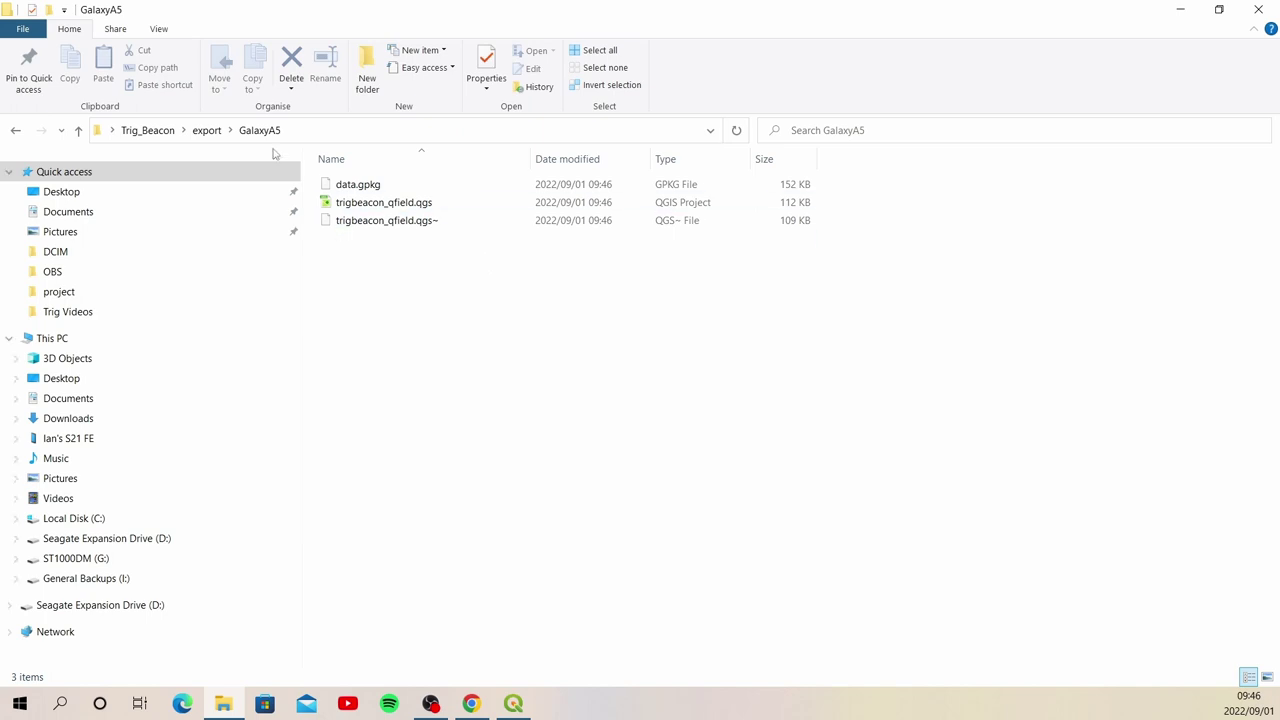
pyautogui.click(206, 130)
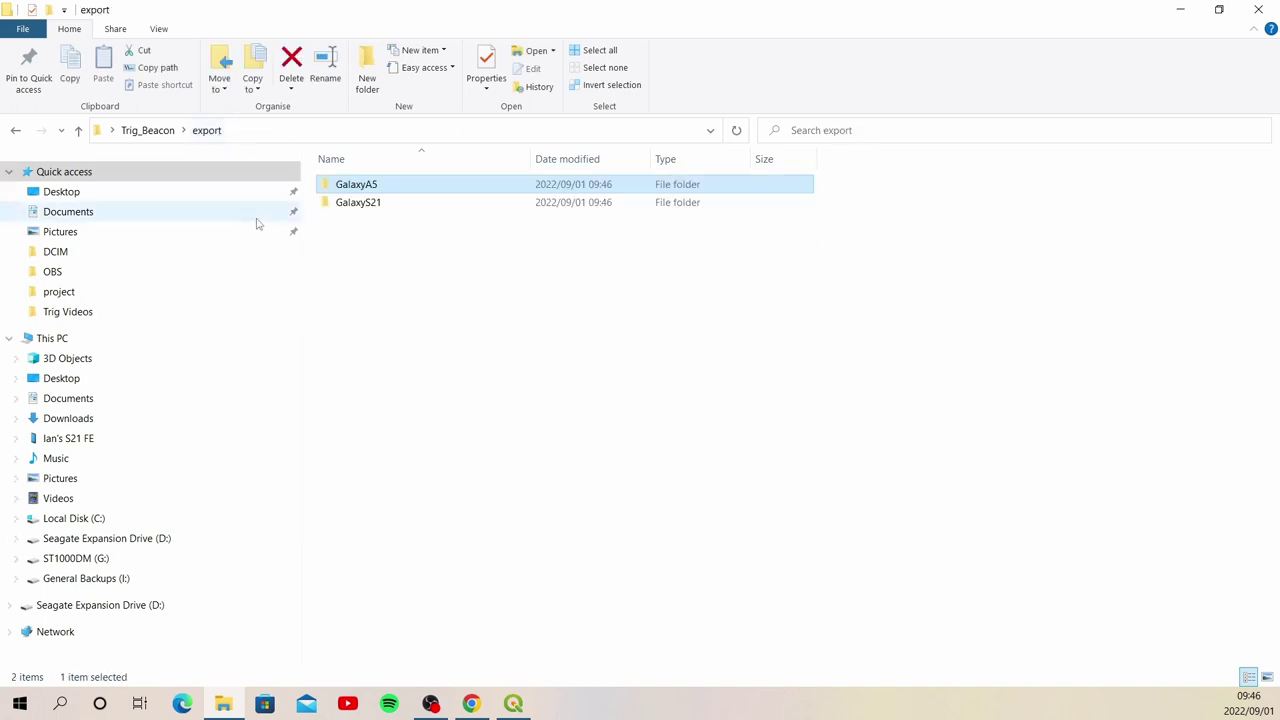
# Step: Copy the GalaxyS21 export folder to the connected S21 FE phone, into Android/data/ch.opengis.qfield/files/Imported Projects on its internal storage
pyautogui.click(418, 209)
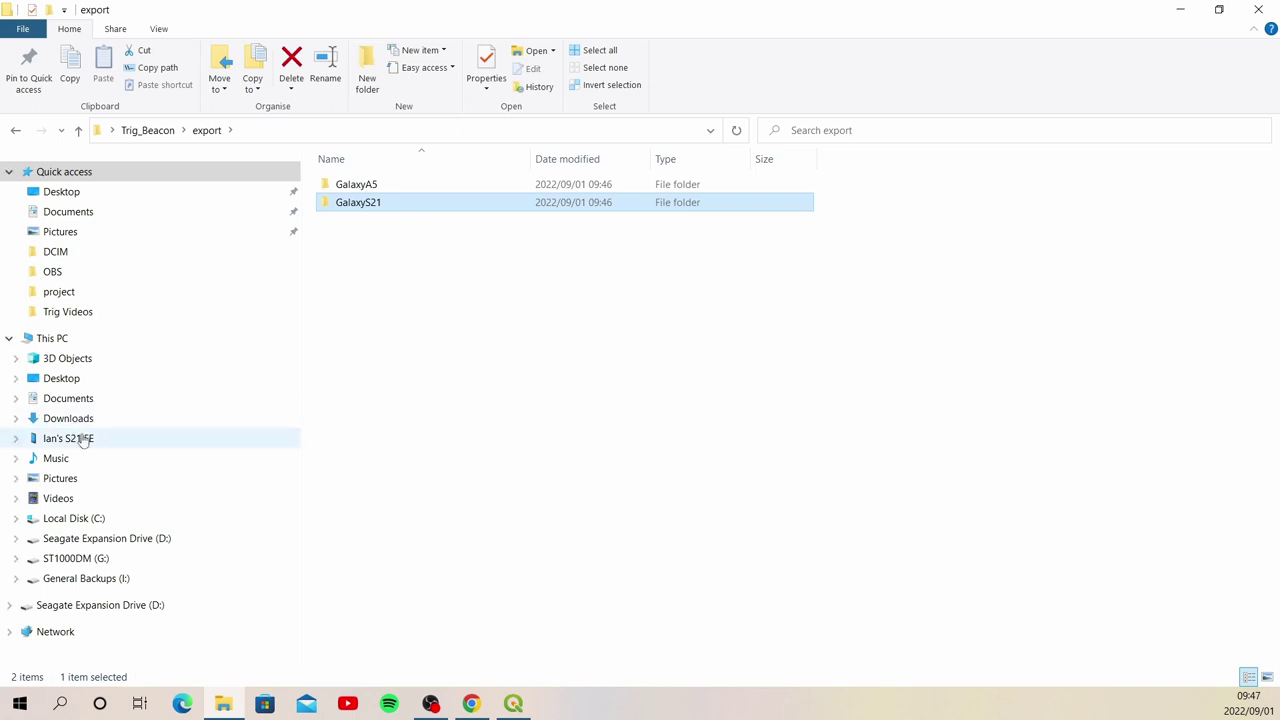
pyautogui.rightClick(376, 204)
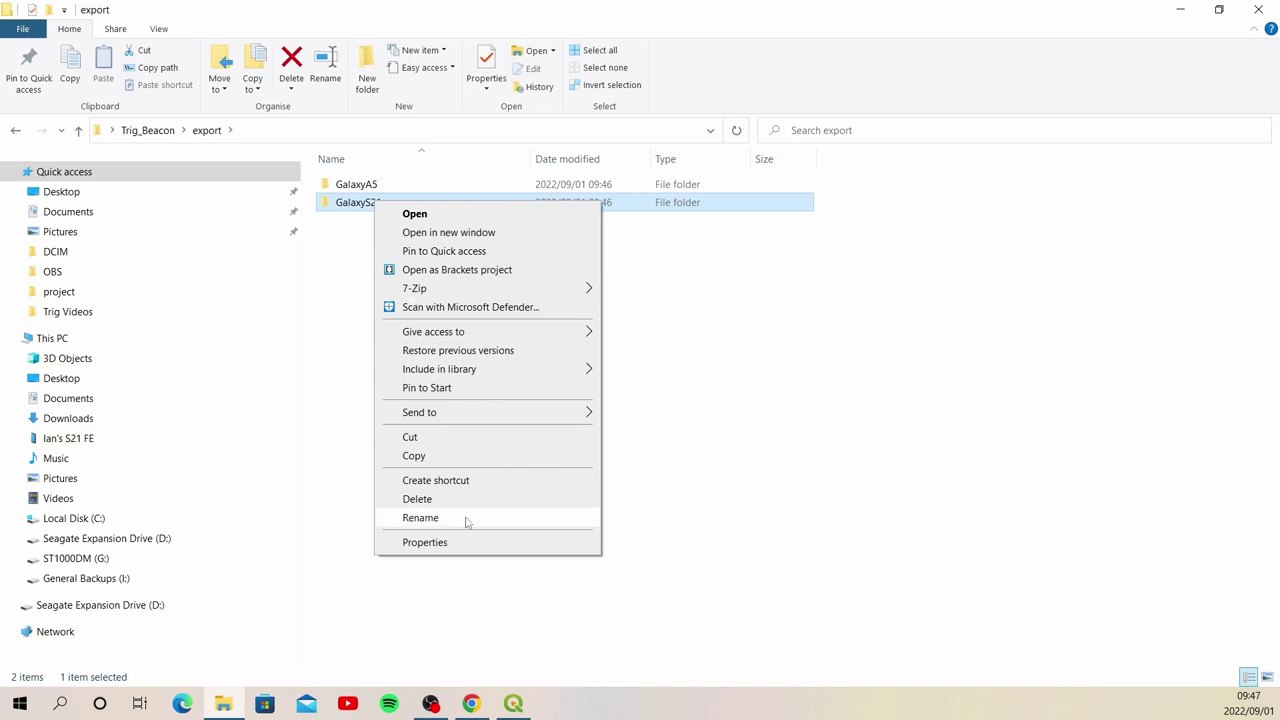
pyautogui.click(444, 458)
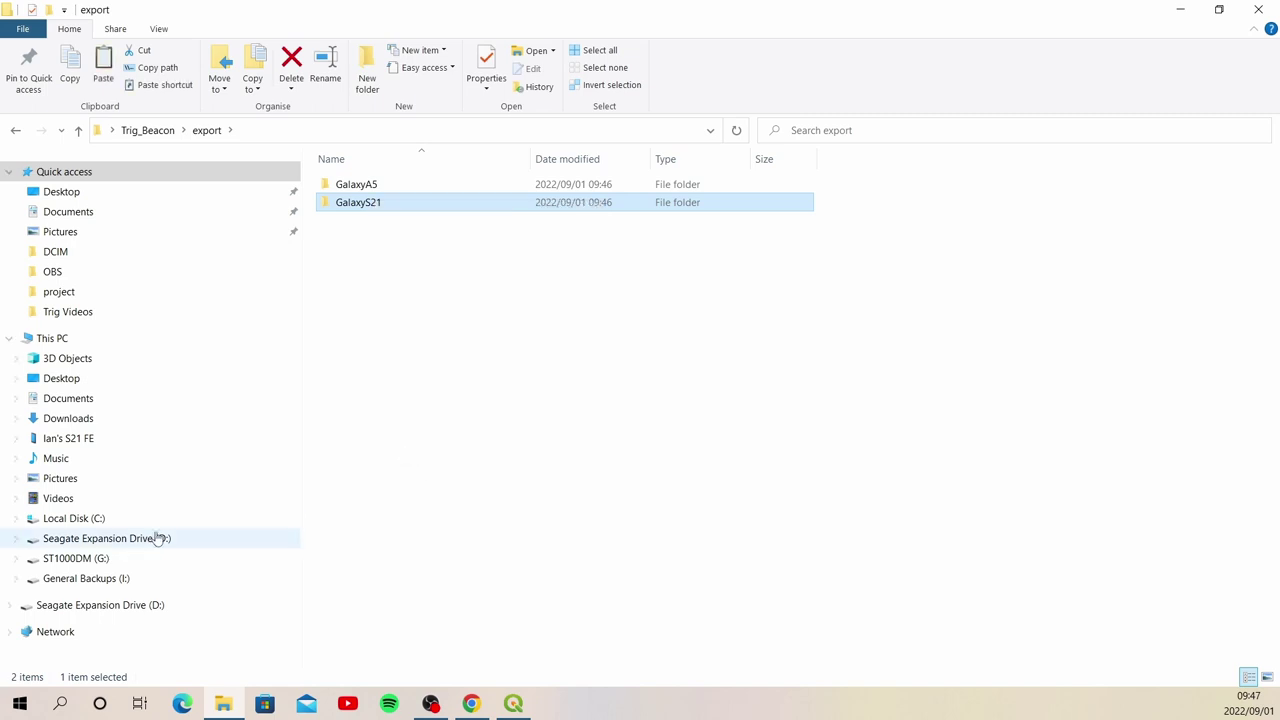
pyautogui.click(95, 441)
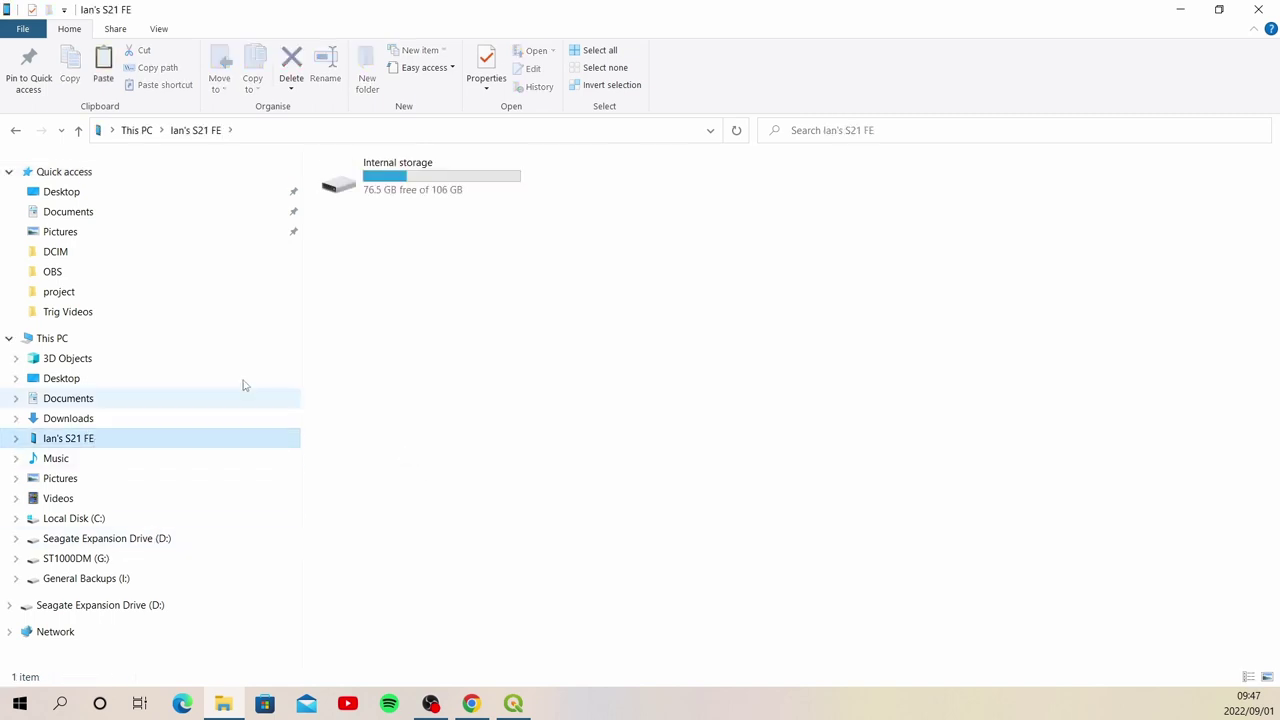
pyautogui.doubleClick(435, 185)
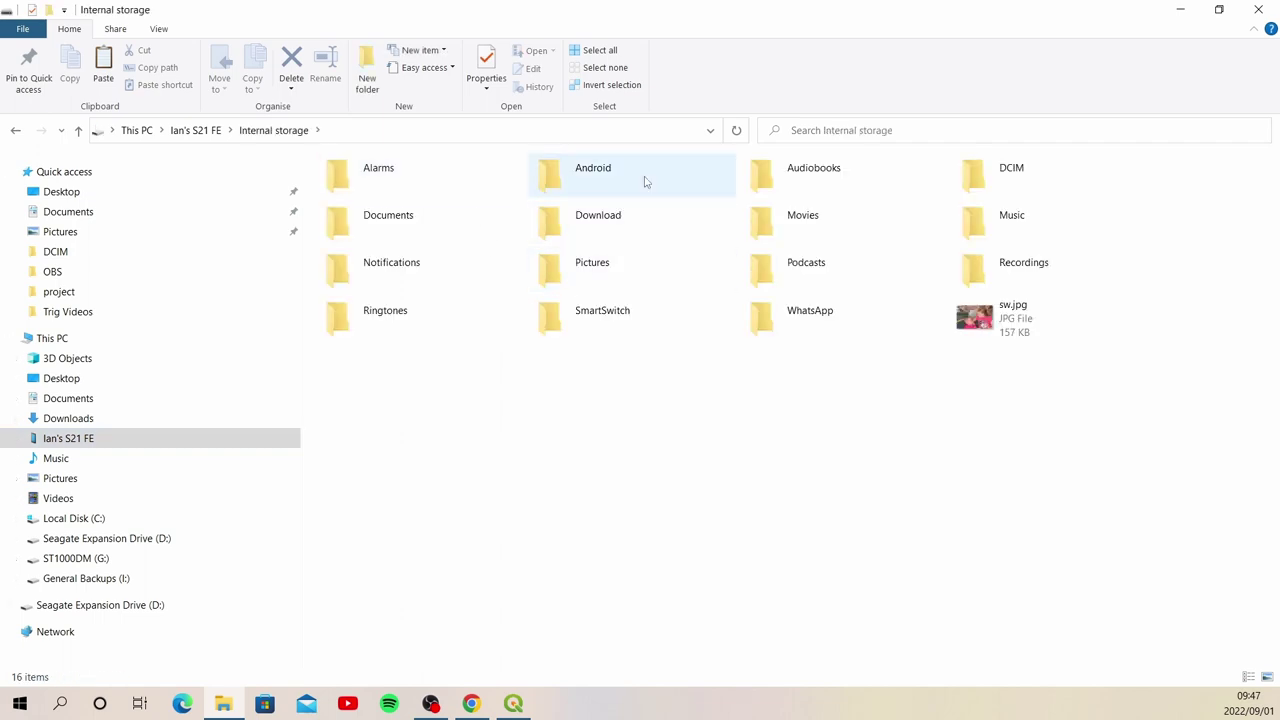
pyautogui.doubleClick(645, 183)
pyautogui.doubleClick(608, 177)
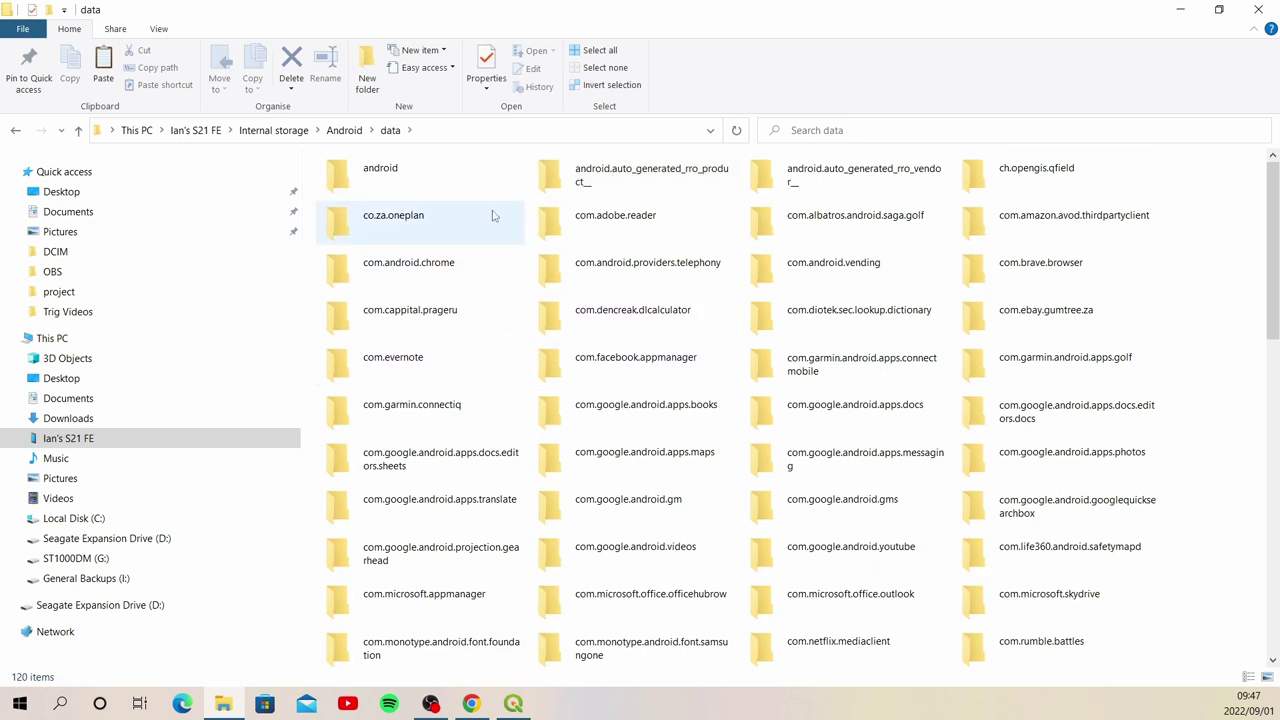
pyautogui.doubleClick(1048, 184)
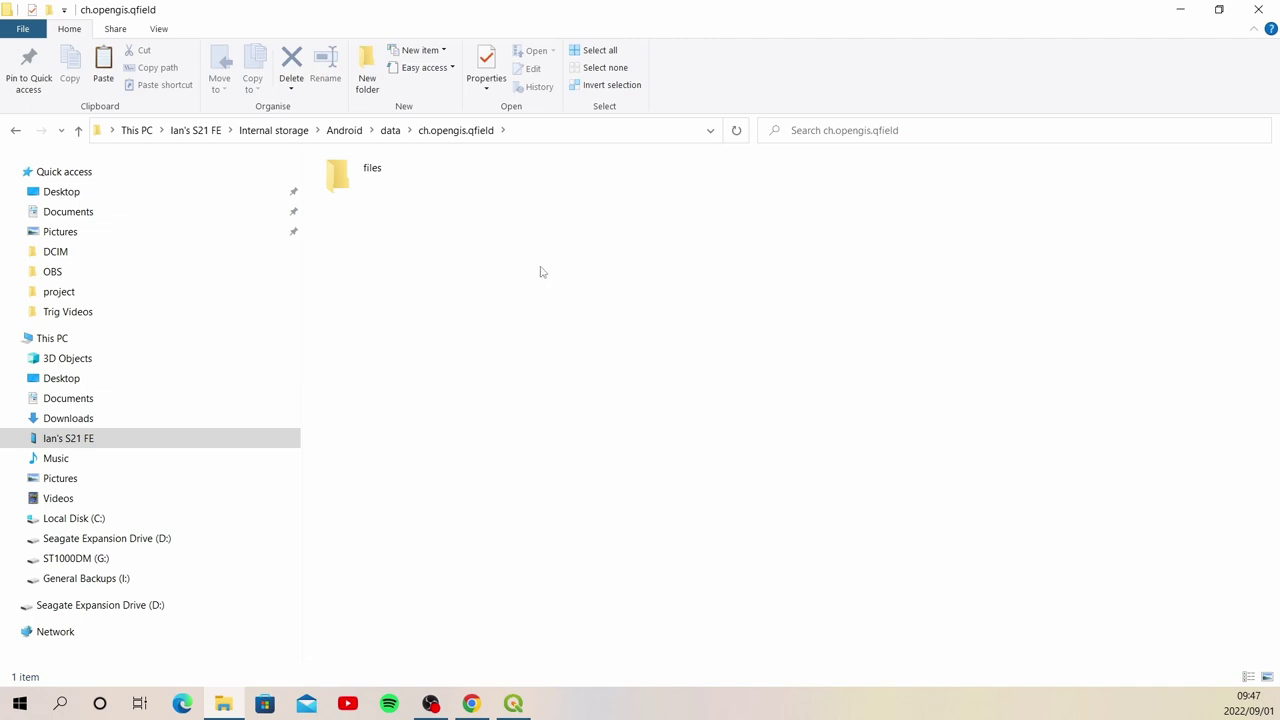
pyautogui.doubleClick(380, 188)
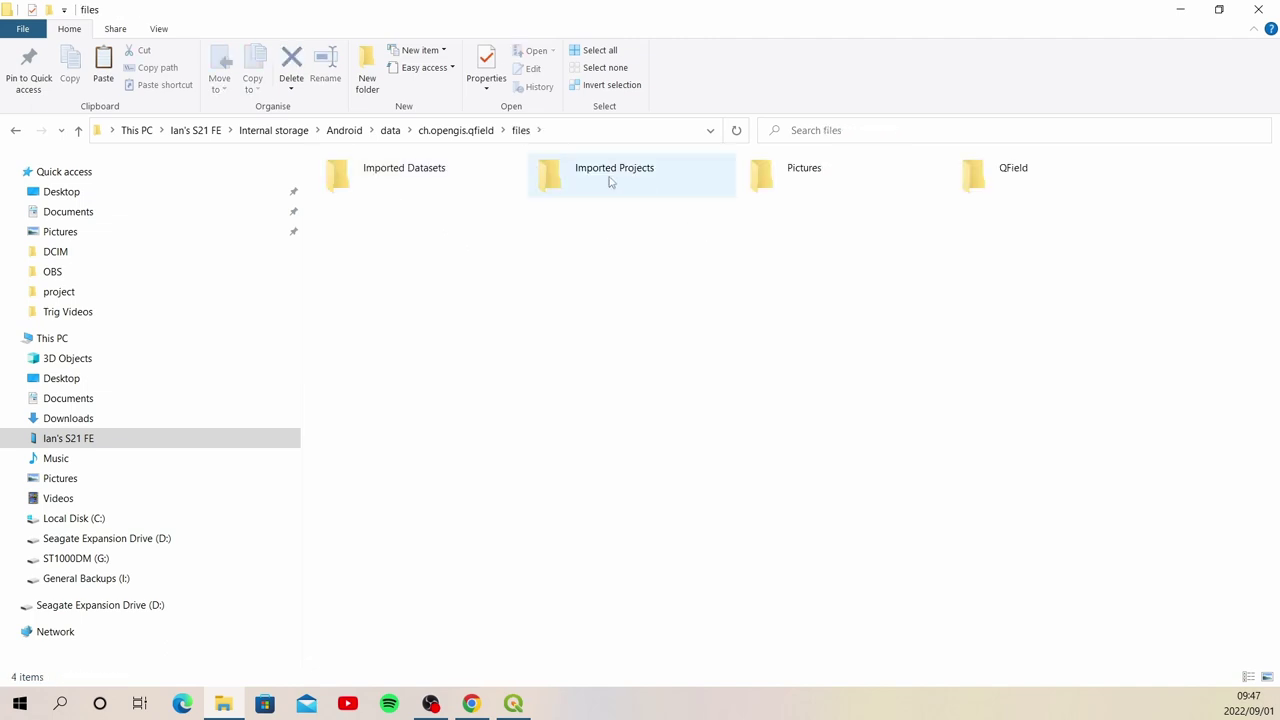
pyautogui.doubleClick(609, 181)
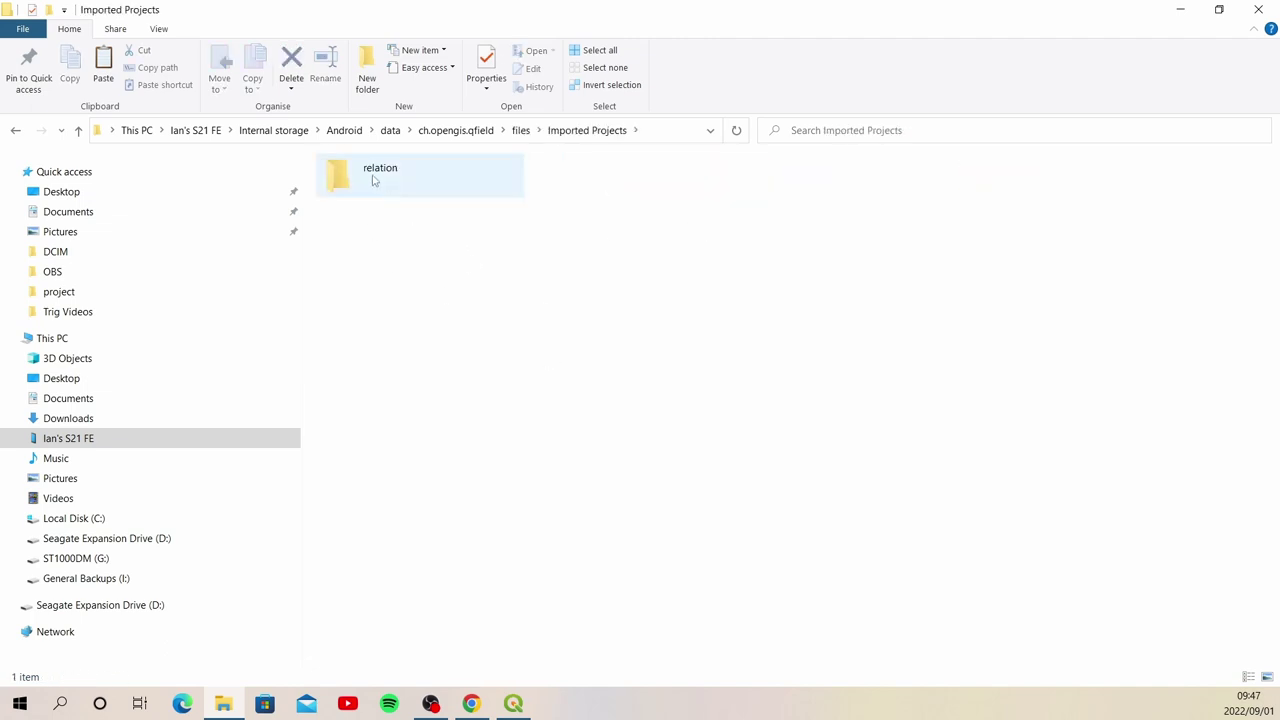
pyautogui.rightClick(468, 298)
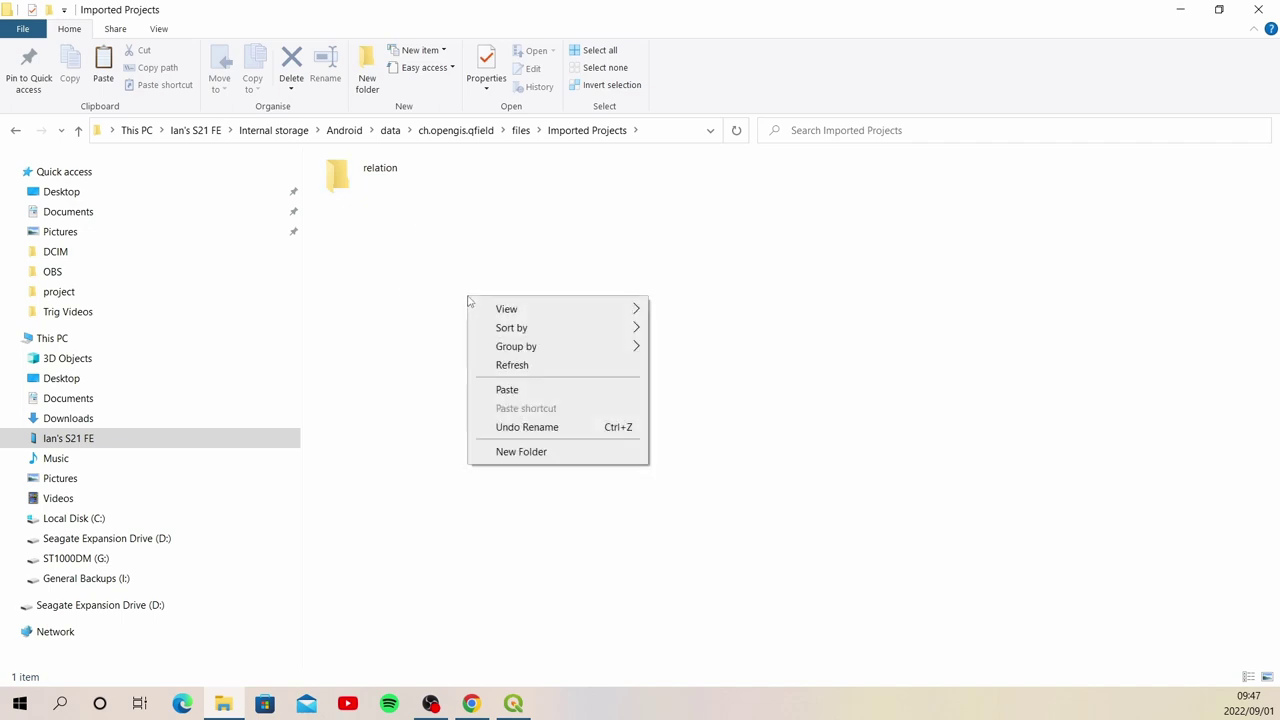
pyautogui.click(541, 394)
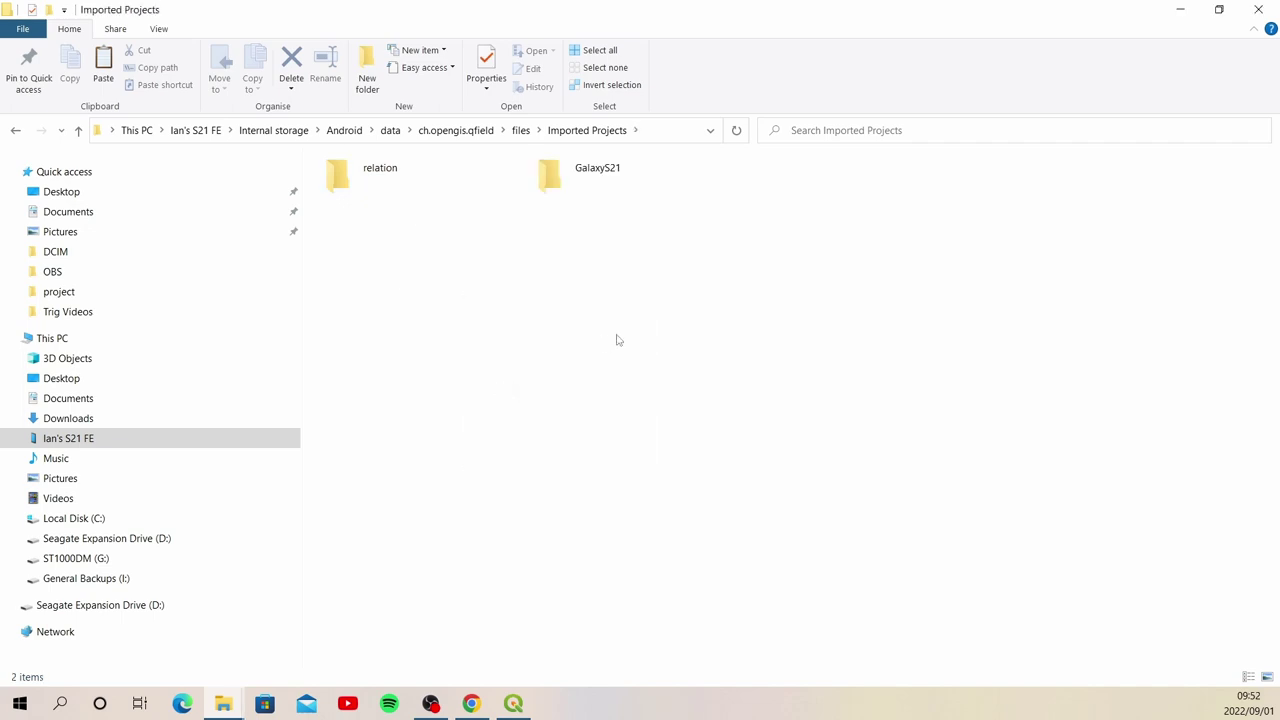
# Step: Check the files inside the phone's copied GalaxyS21 folder and close both File Explorer windows
pyautogui.doubleClick(585, 184)
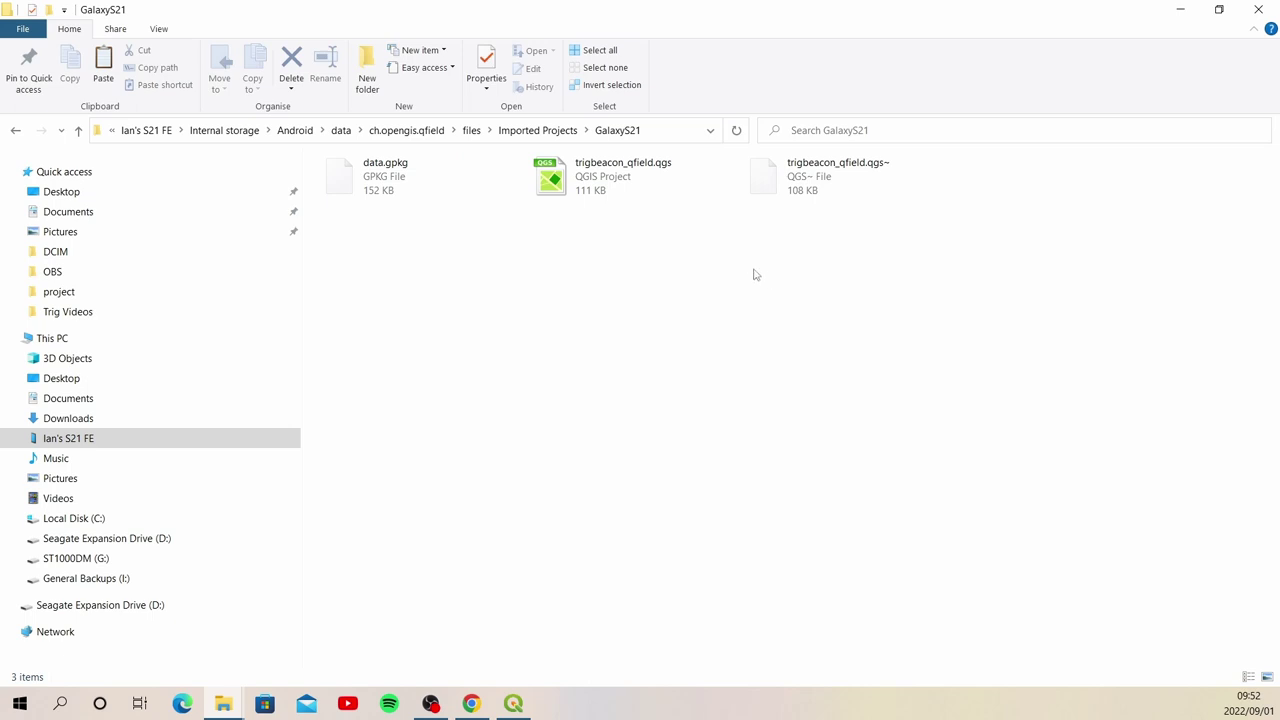
pyautogui.click(1258, 9)
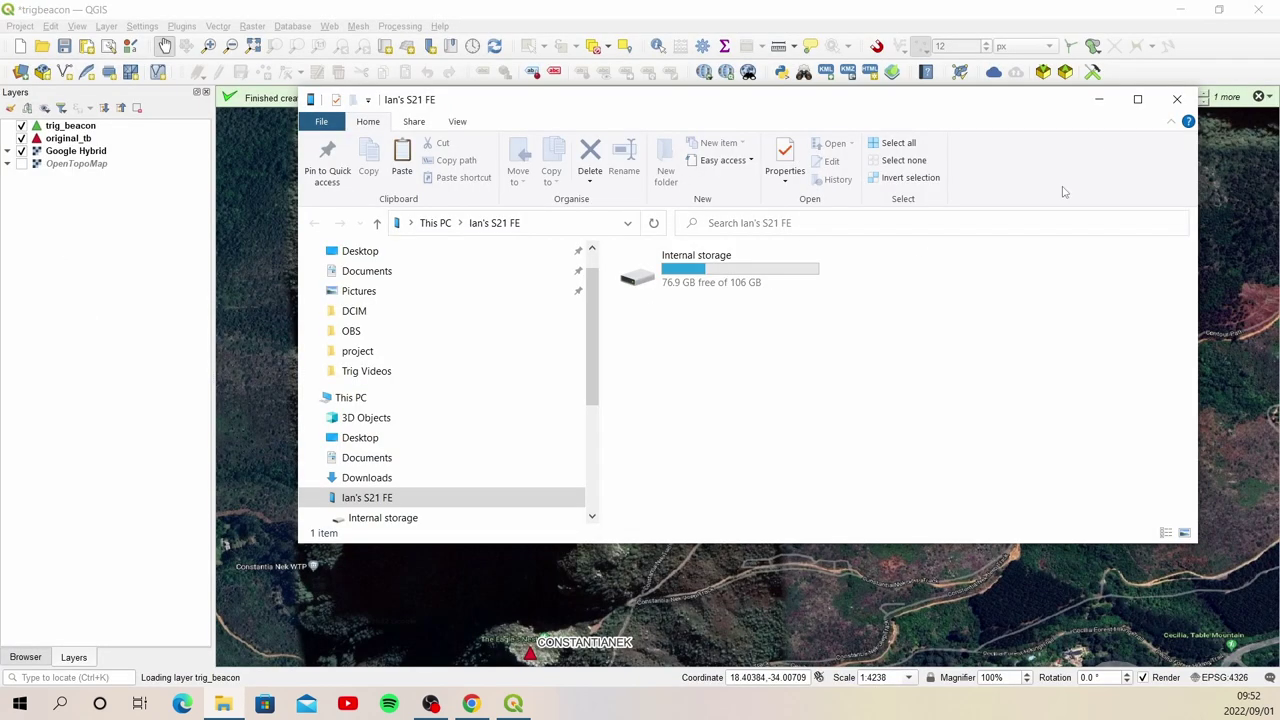
pyautogui.click(1177, 99)
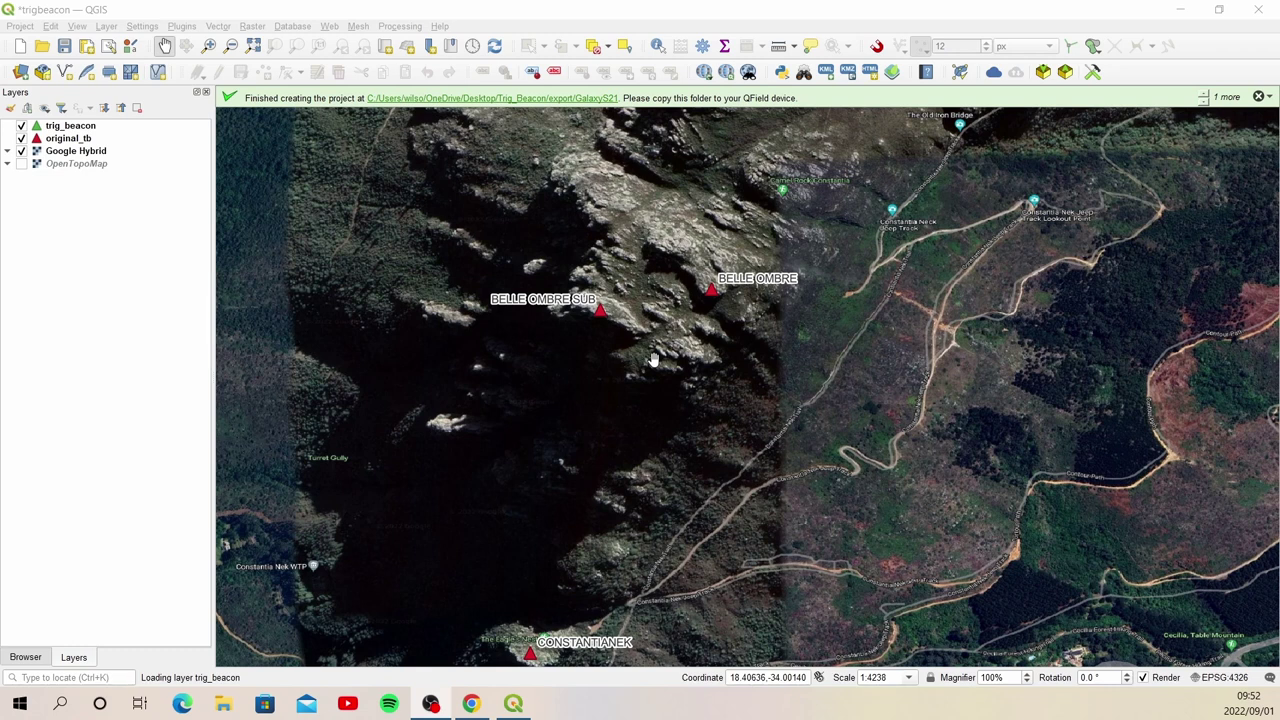
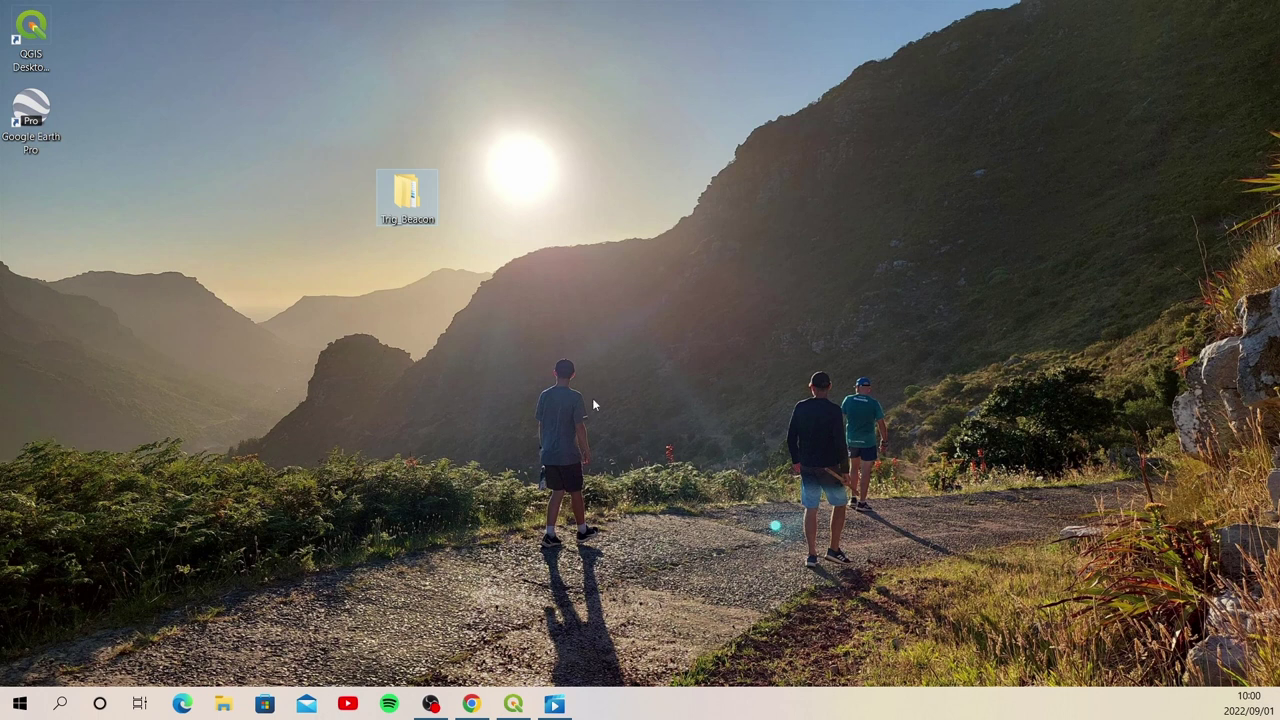
# Step: Open the desktop's Trig_Beacon folder and the phone's internal storage in separate File Explorer windows, arranged so both are accessible
pyautogui.moveTo(405, 193); pyautogui.dragTo(373, 213)
pyautogui.doubleClick(416, 195)
pyautogui.moveTo(715, 93); pyautogui.dragTo(648, 82)
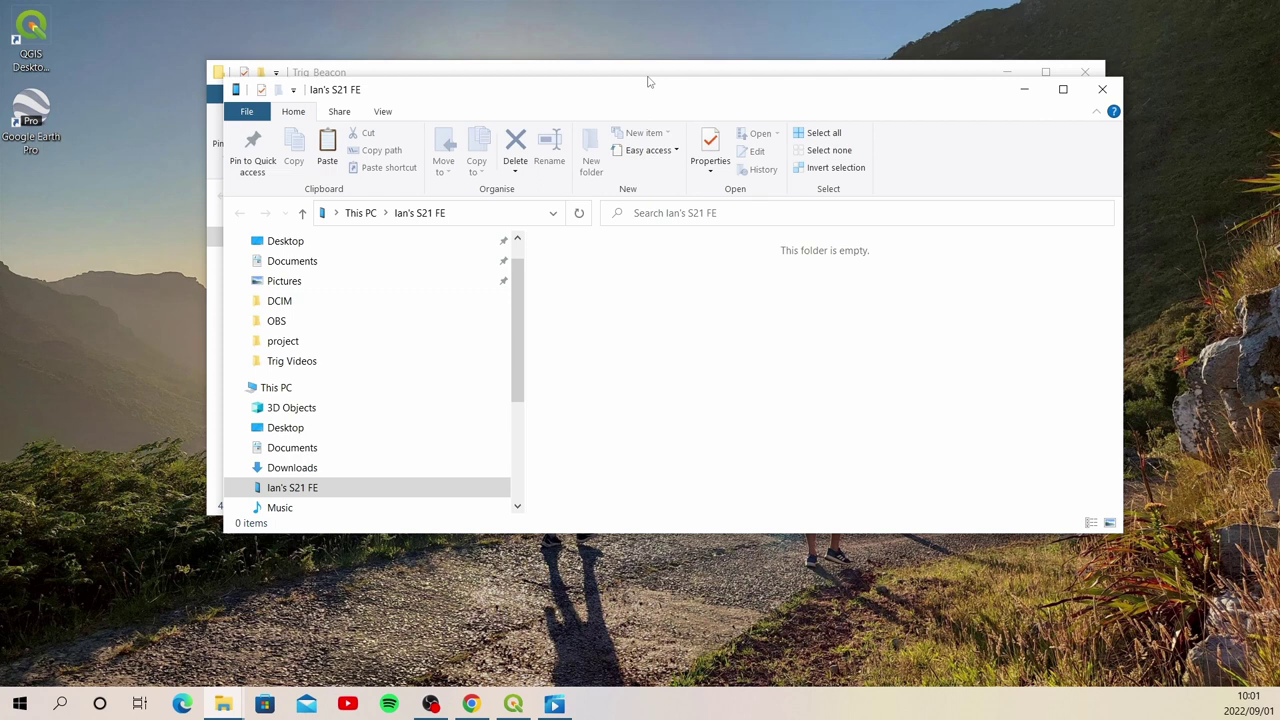
pyautogui.doubleClick(644, 272)
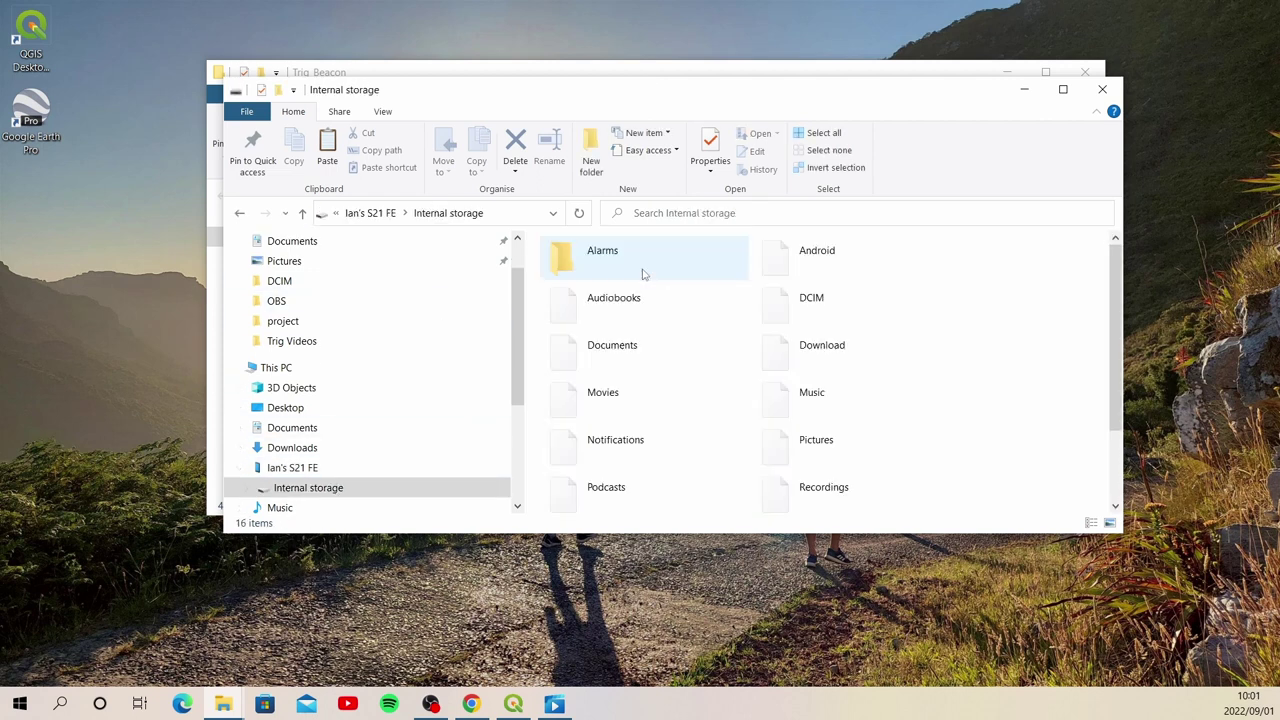
pyautogui.moveTo(680, 89); pyautogui.dragTo(711, 268)
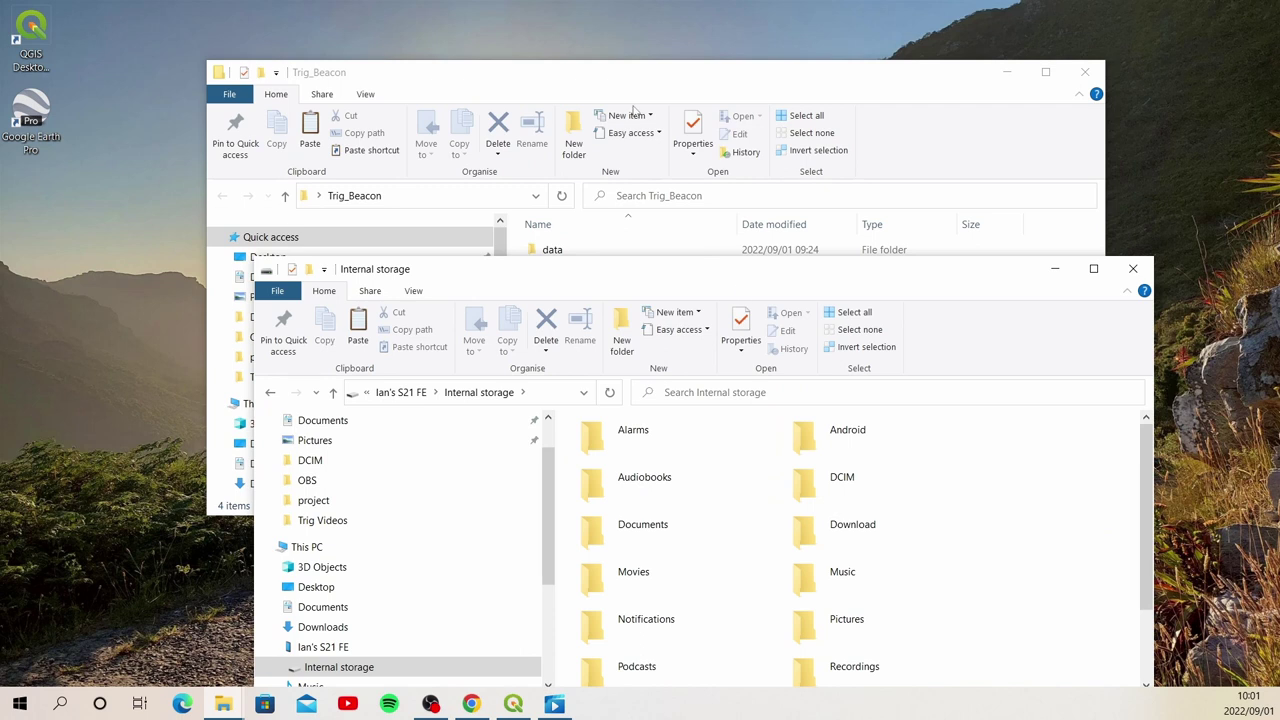
pyautogui.moveTo(531, 78); pyautogui.dragTo(362, 22)
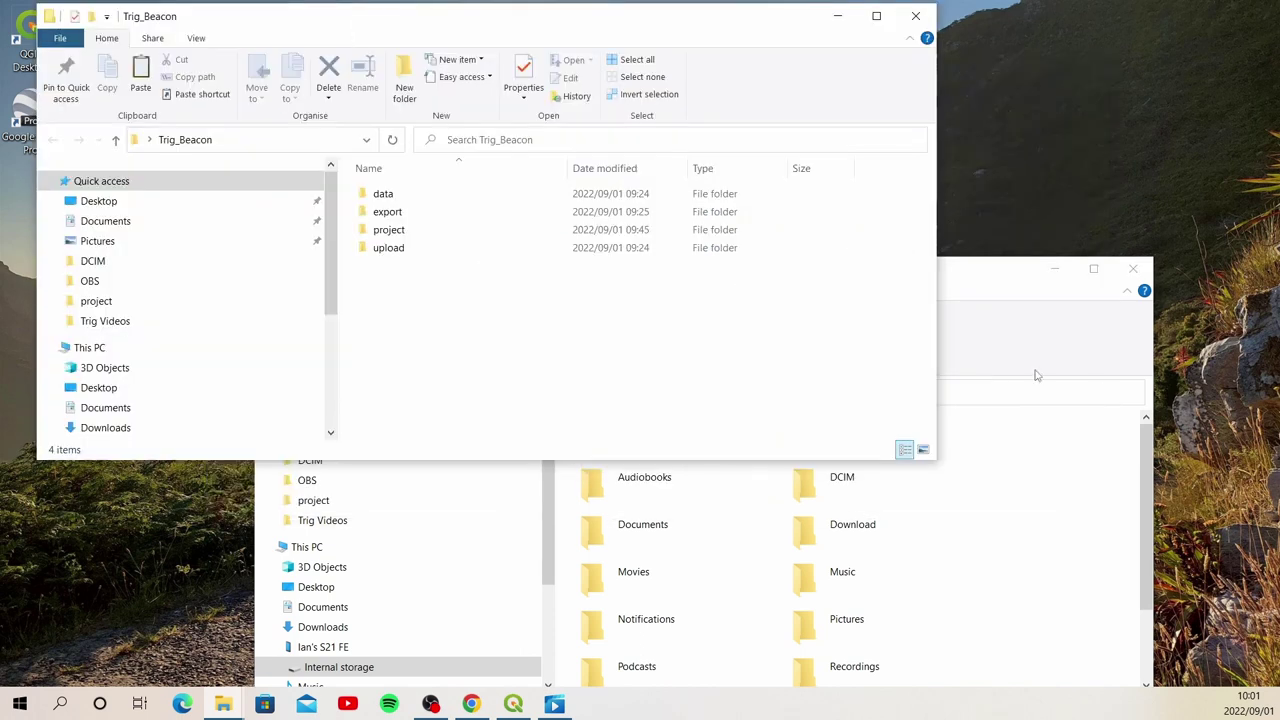
pyautogui.click(968, 291)
pyautogui.moveTo(789, 273); pyautogui.dragTo(821, 213)
# Step: Copy the GalaxyS21 folder from the phone's Android/data/ch.opengis.qfield/files/Imported Projects folder
pyautogui.doubleClick(873, 376)
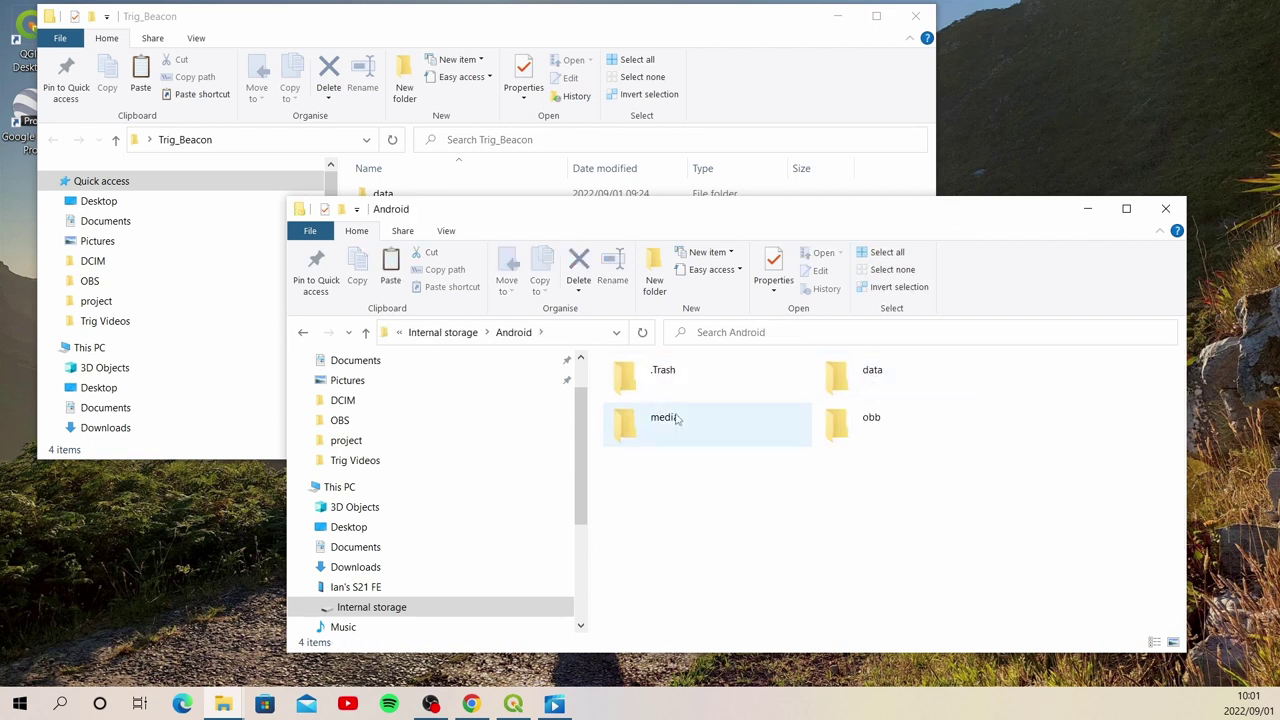
pyautogui.doubleClick(853, 377)
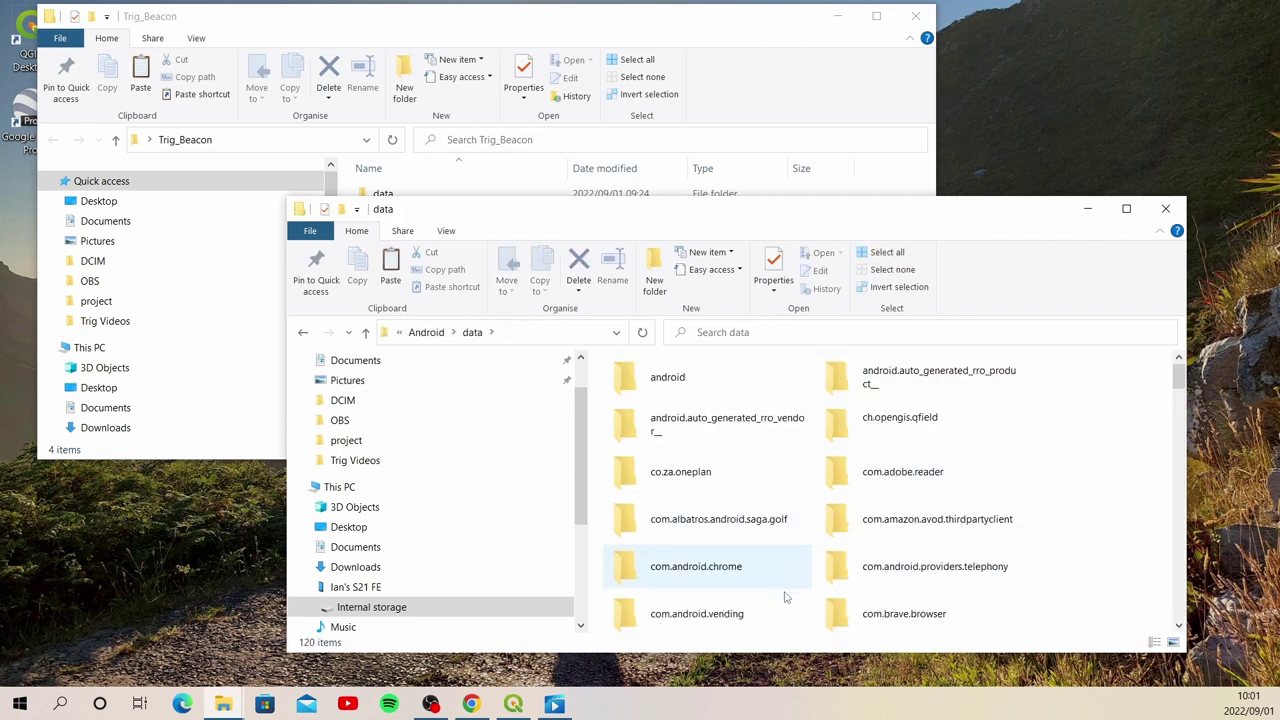
pyautogui.doubleClick(894, 430)
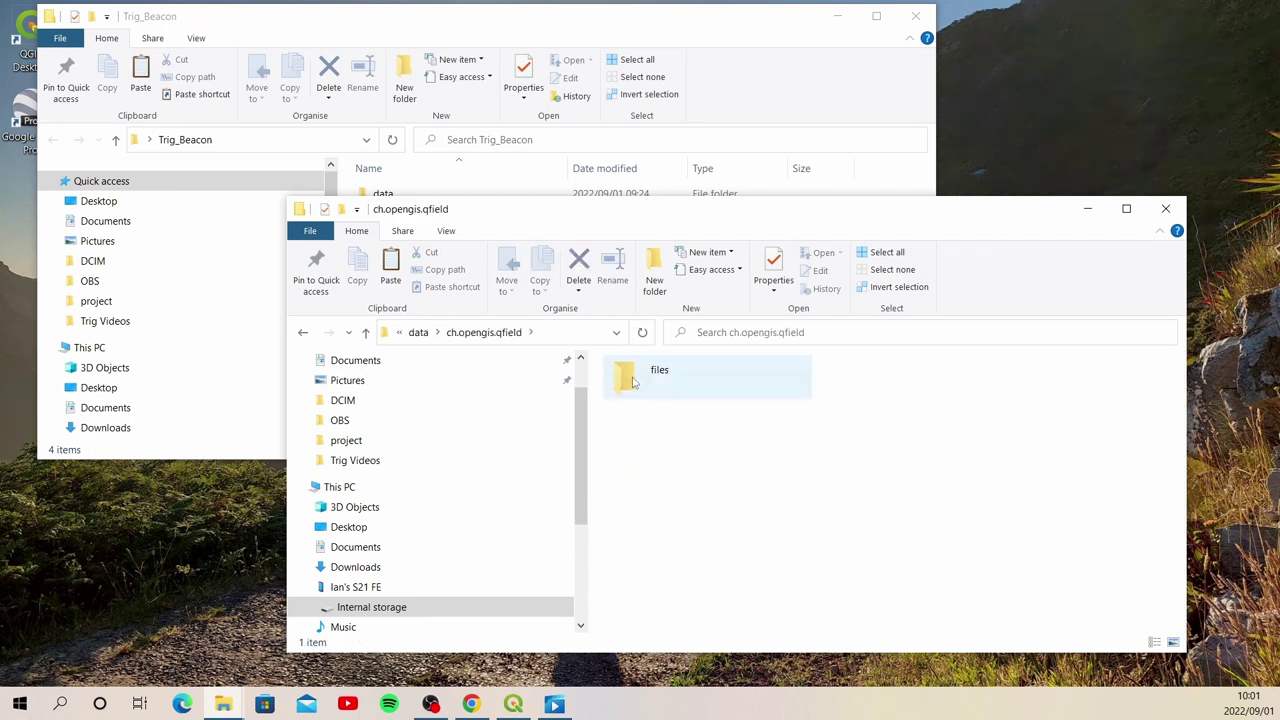
pyautogui.doubleClick(686, 383)
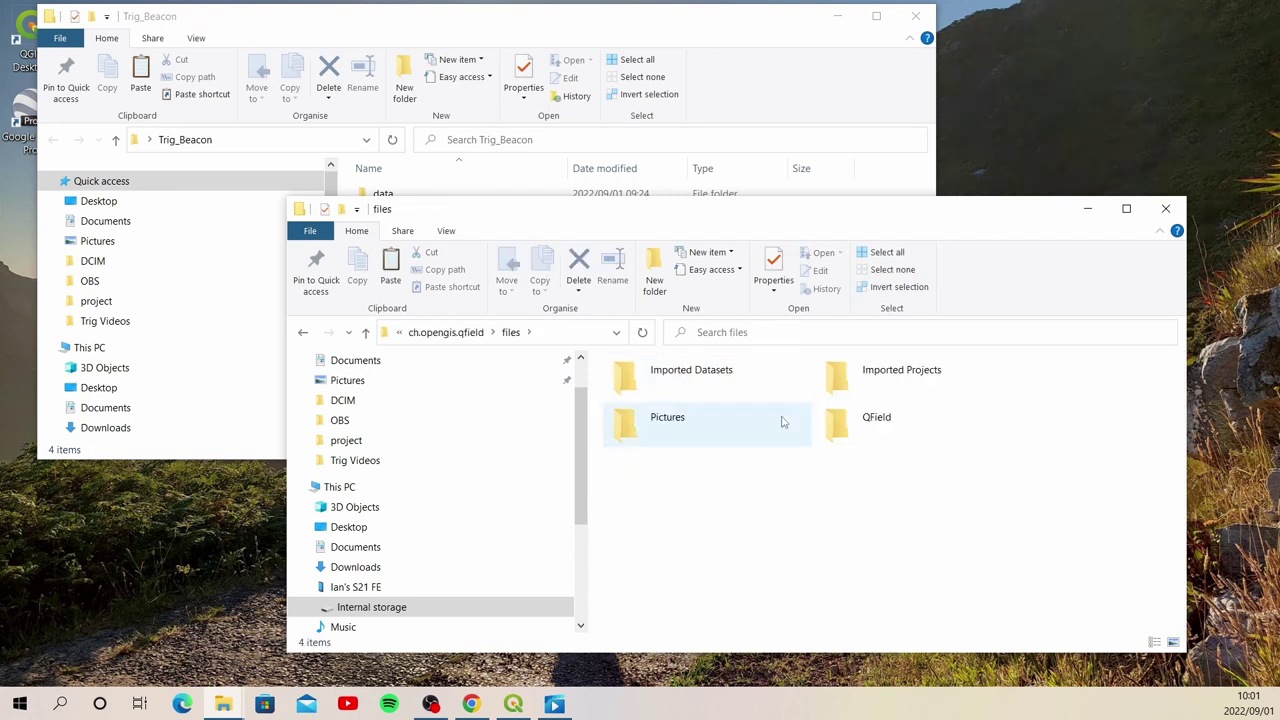
pyautogui.doubleClick(880, 375)
pyautogui.click(680, 376)
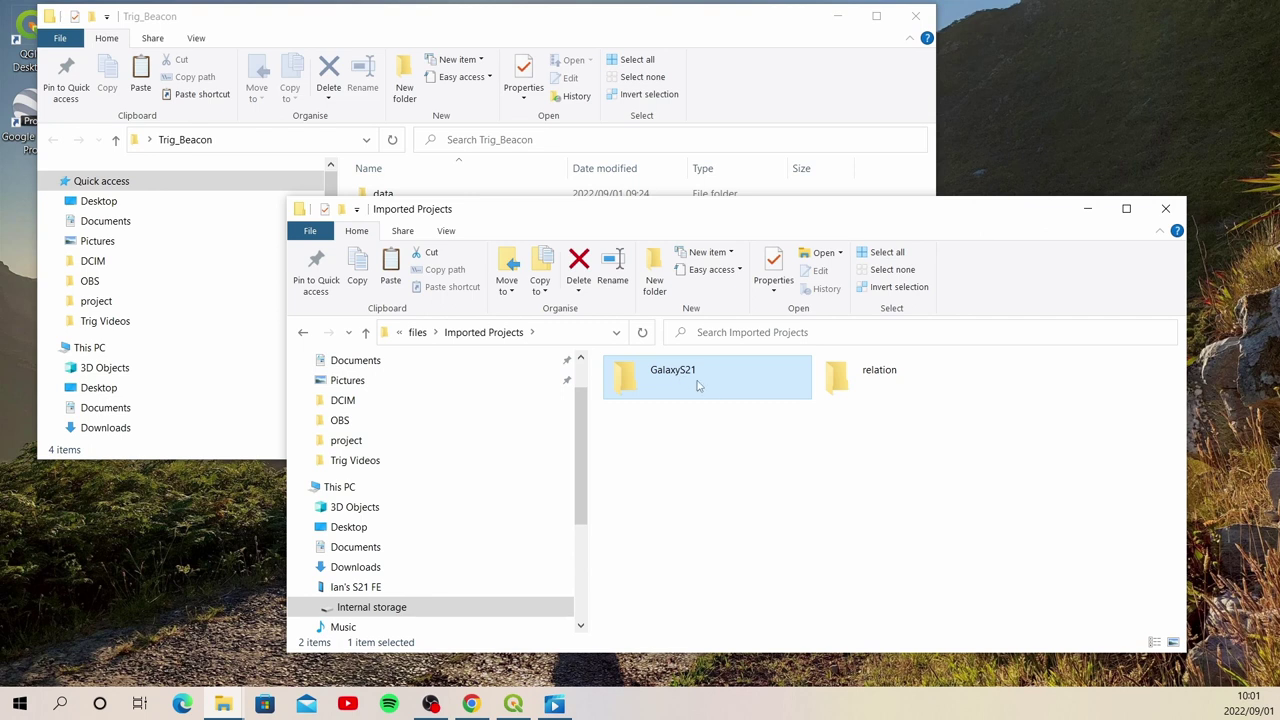
pyautogui.rightClick(697, 383)
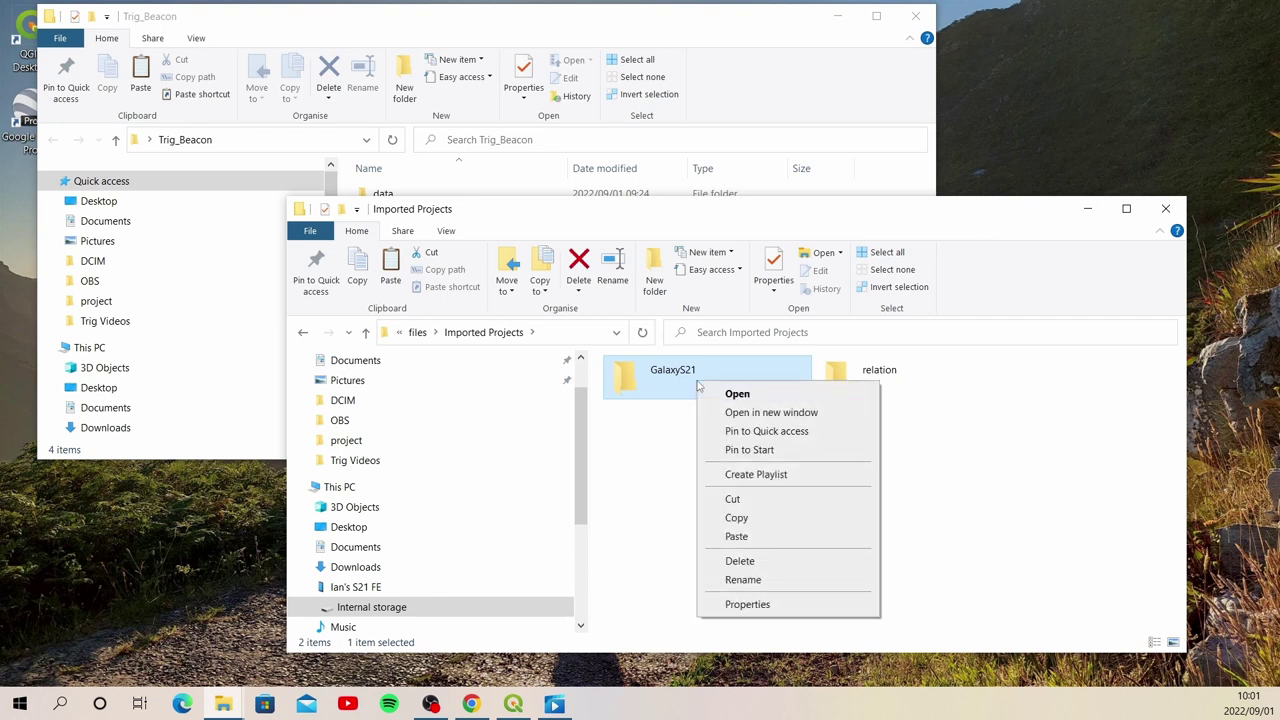
pyautogui.click(772, 521)
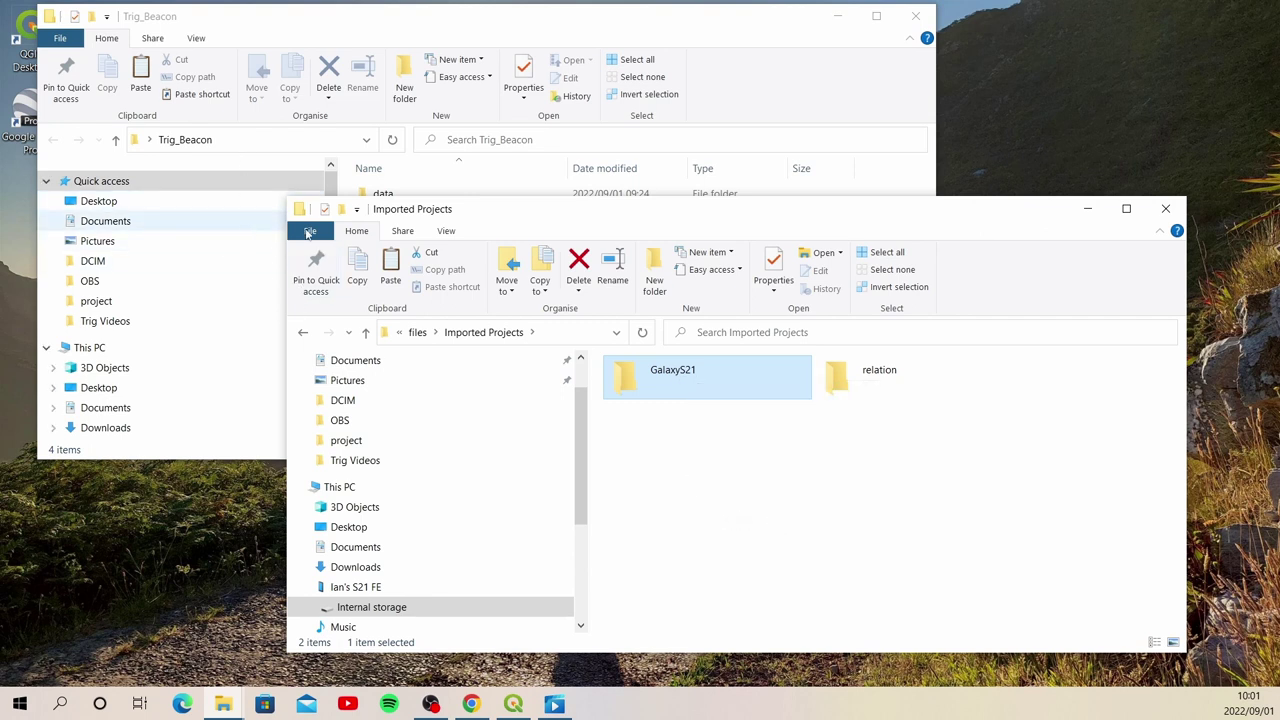
# Step: Paste the copied GalaxyS21 folder into the desktop's Trig_Beacon/upload folder and close the phone's Imported Projects window
pyautogui.click(331, 185)
pyautogui.doubleClick(388, 248)
pyautogui.rightClick(441, 288)
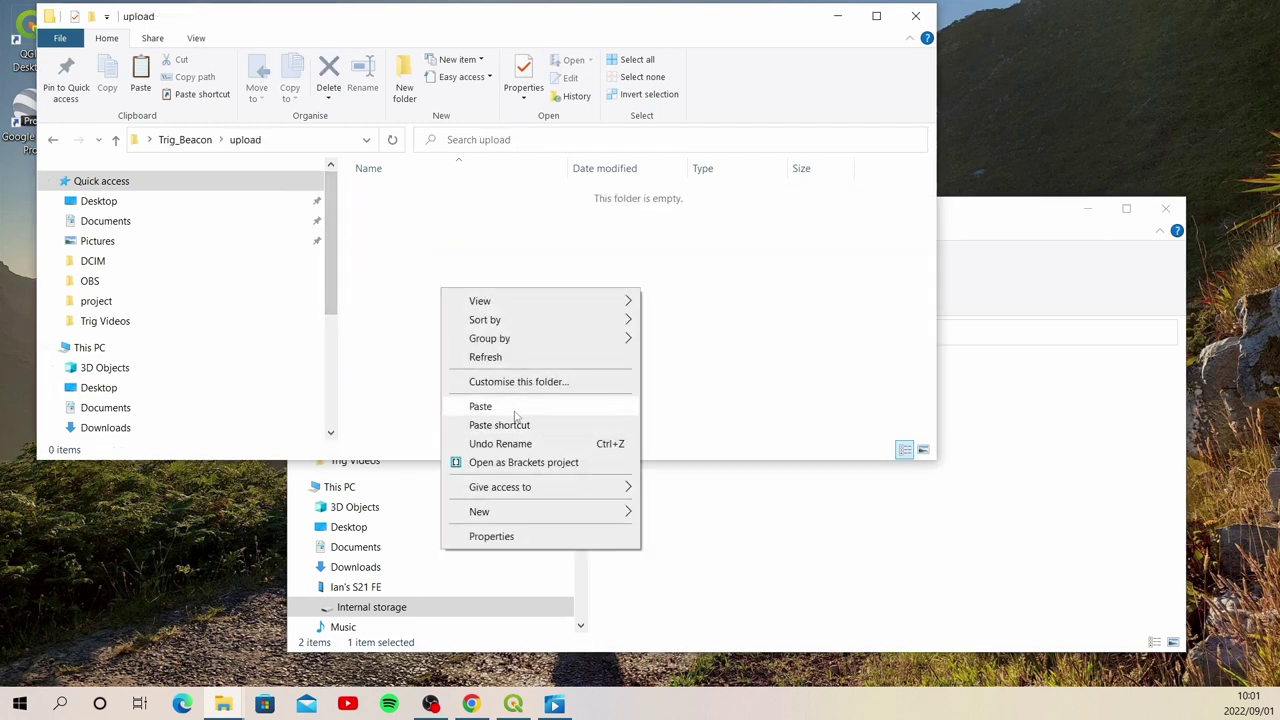
pyautogui.click(481, 406)
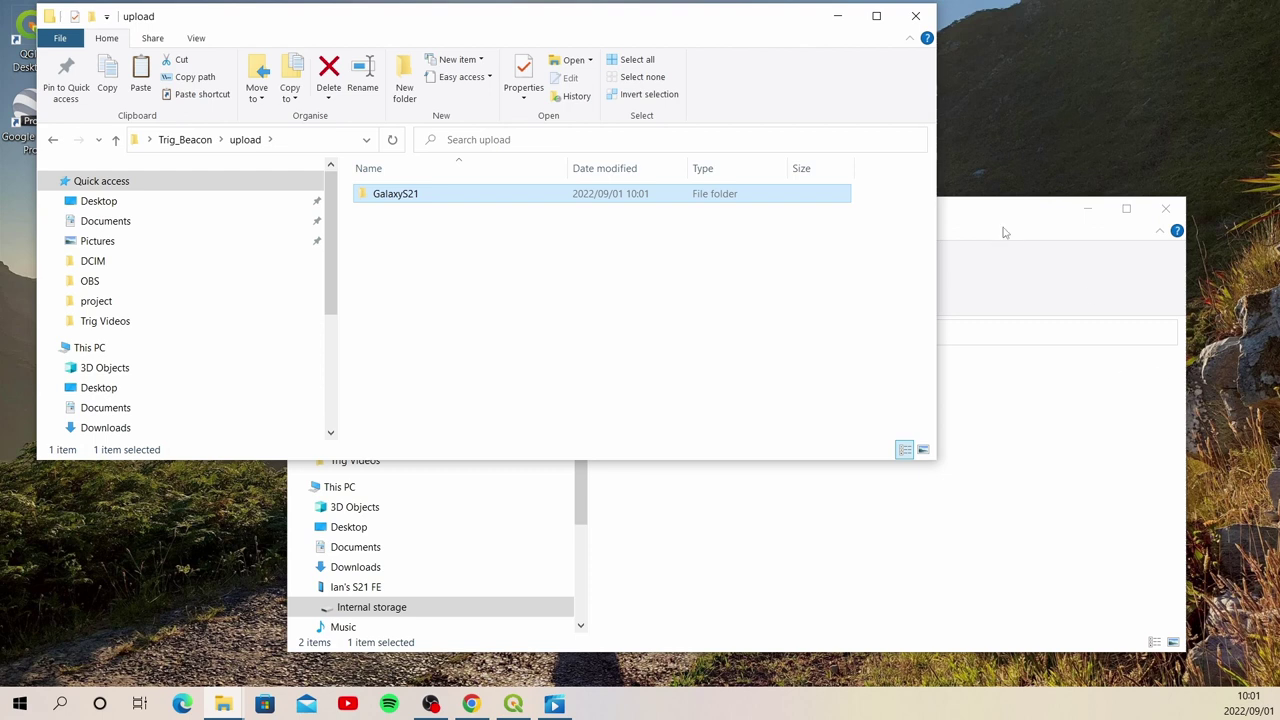
pyautogui.click(1048, 220)
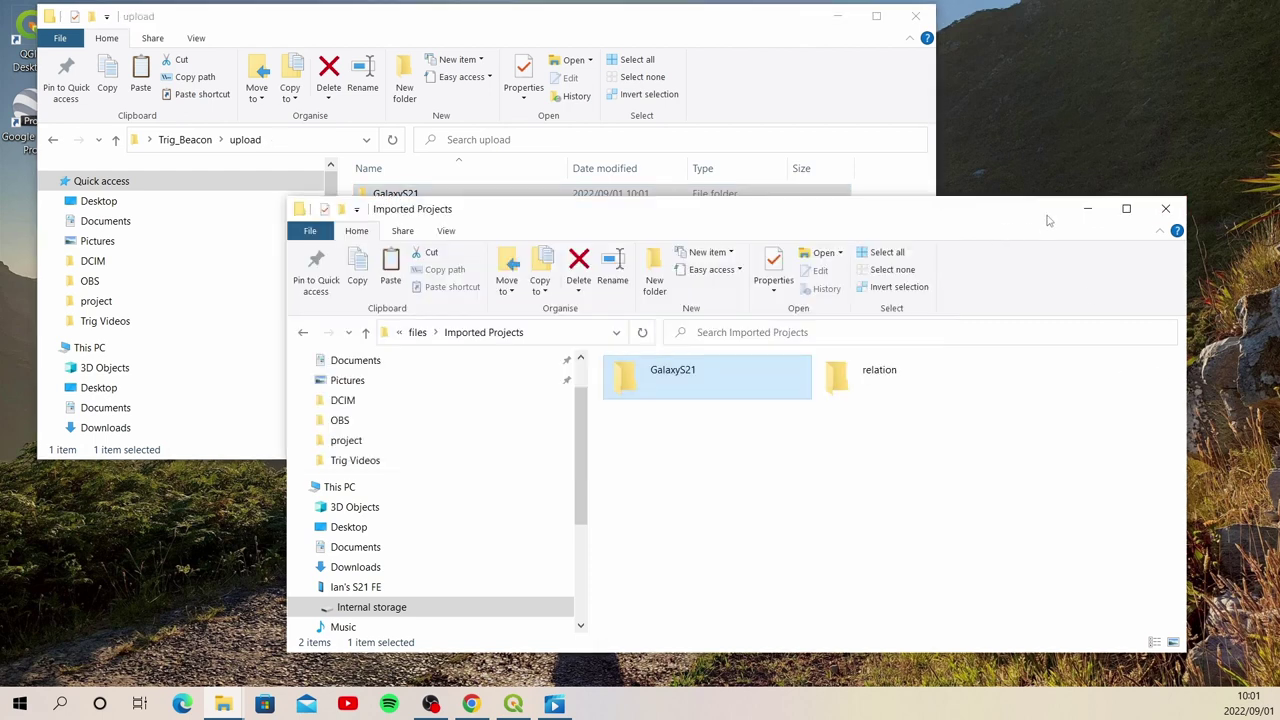
pyautogui.hotkey('alt', 'F4')
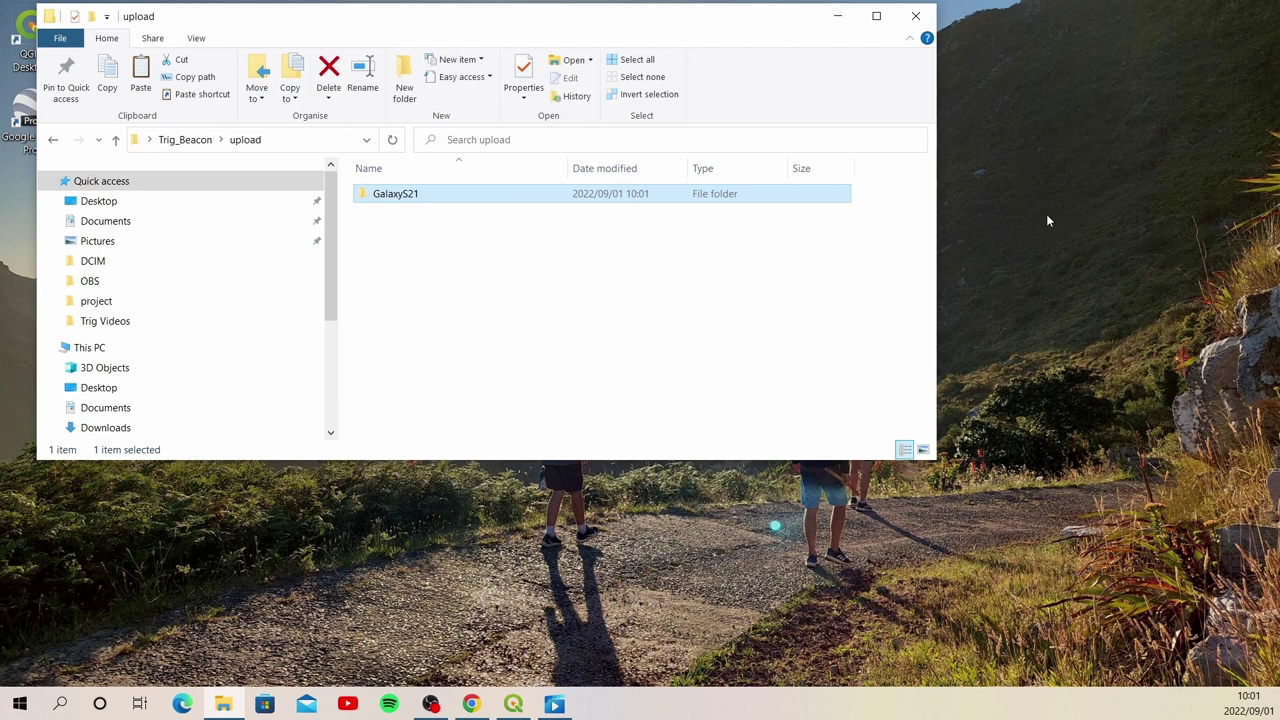
pyautogui.moveTo(334, 283); pyautogui.dragTo(344, 358)
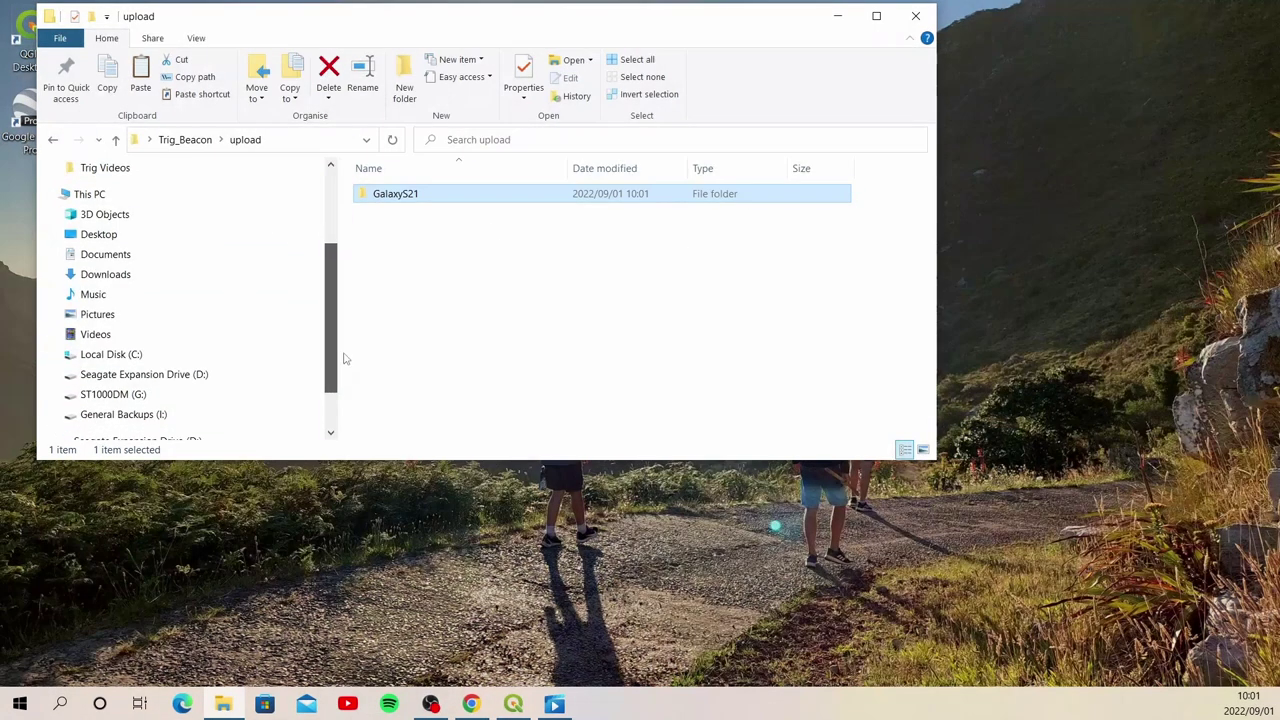
# Step: Copy the GalaxyA5 project folder from QField's Imported Projects folder in the Galaxy A5 (2017) phone's storage
pyautogui.click(177, 296)
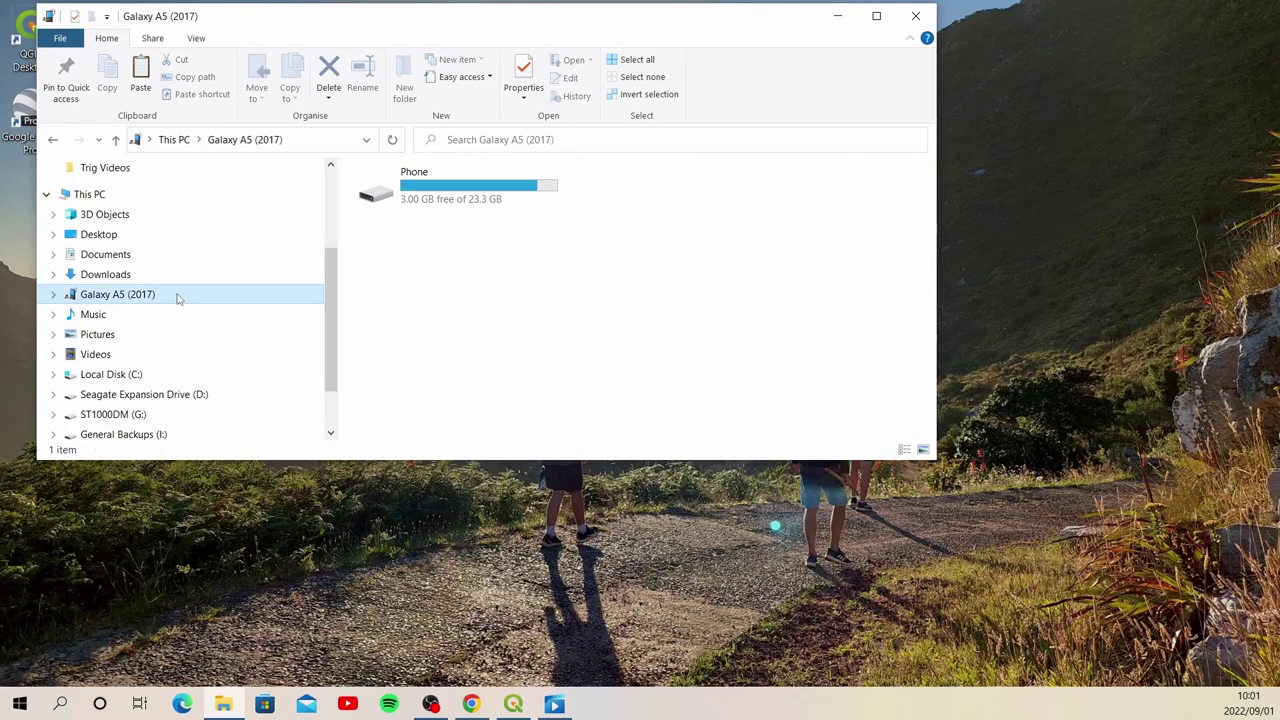
pyautogui.doubleClick(462, 184)
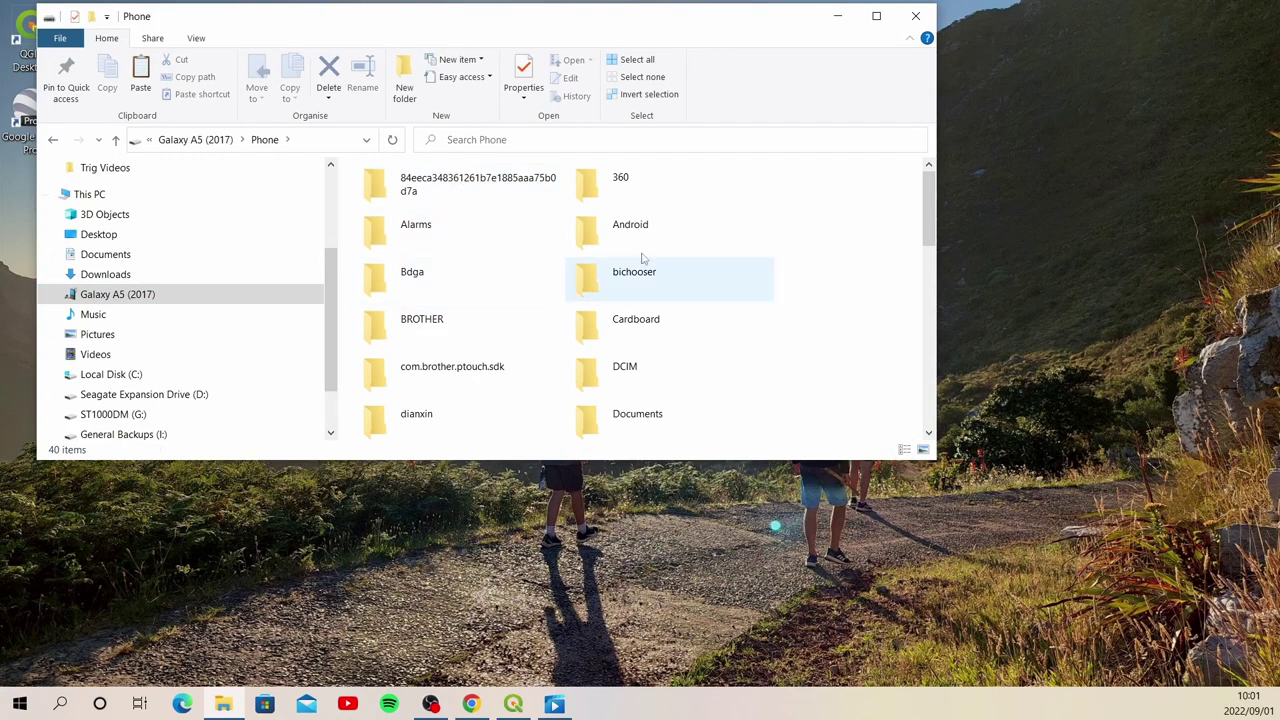
pyautogui.doubleClick(643, 237)
pyautogui.doubleClick(388, 190)
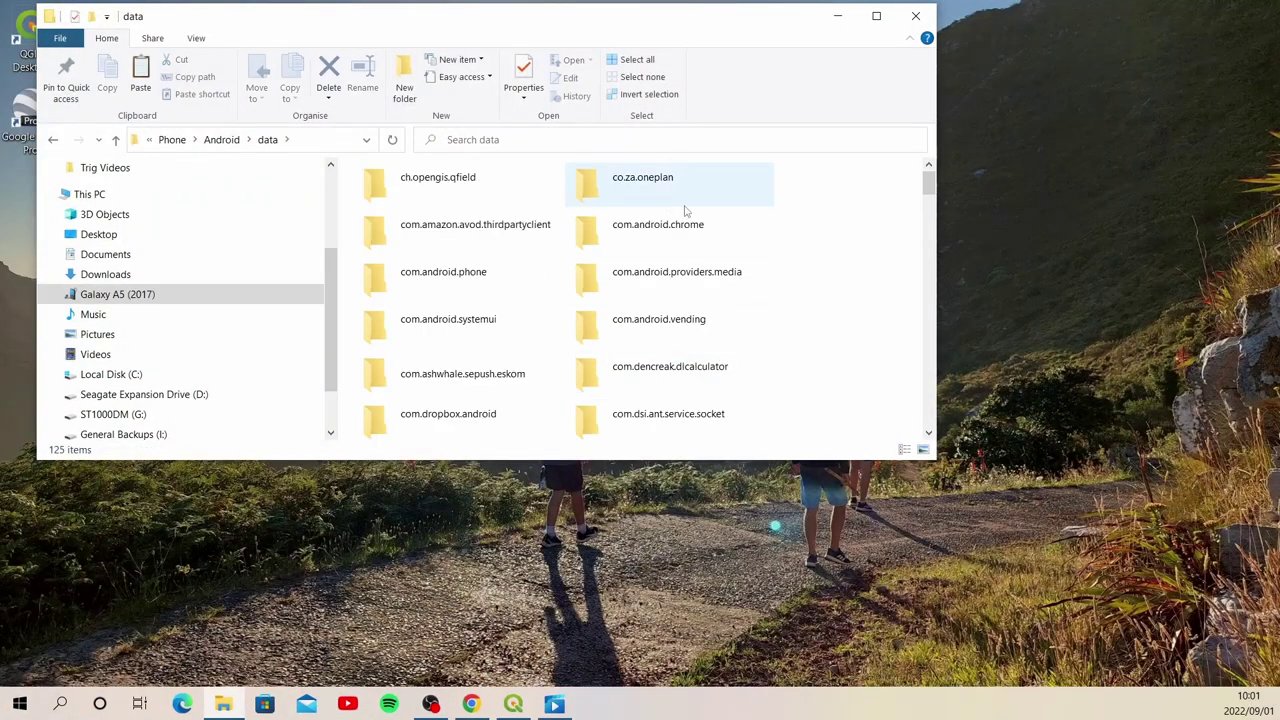
pyautogui.doubleClick(477, 182)
pyautogui.doubleClick(441, 188)
pyautogui.doubleClick(645, 189)
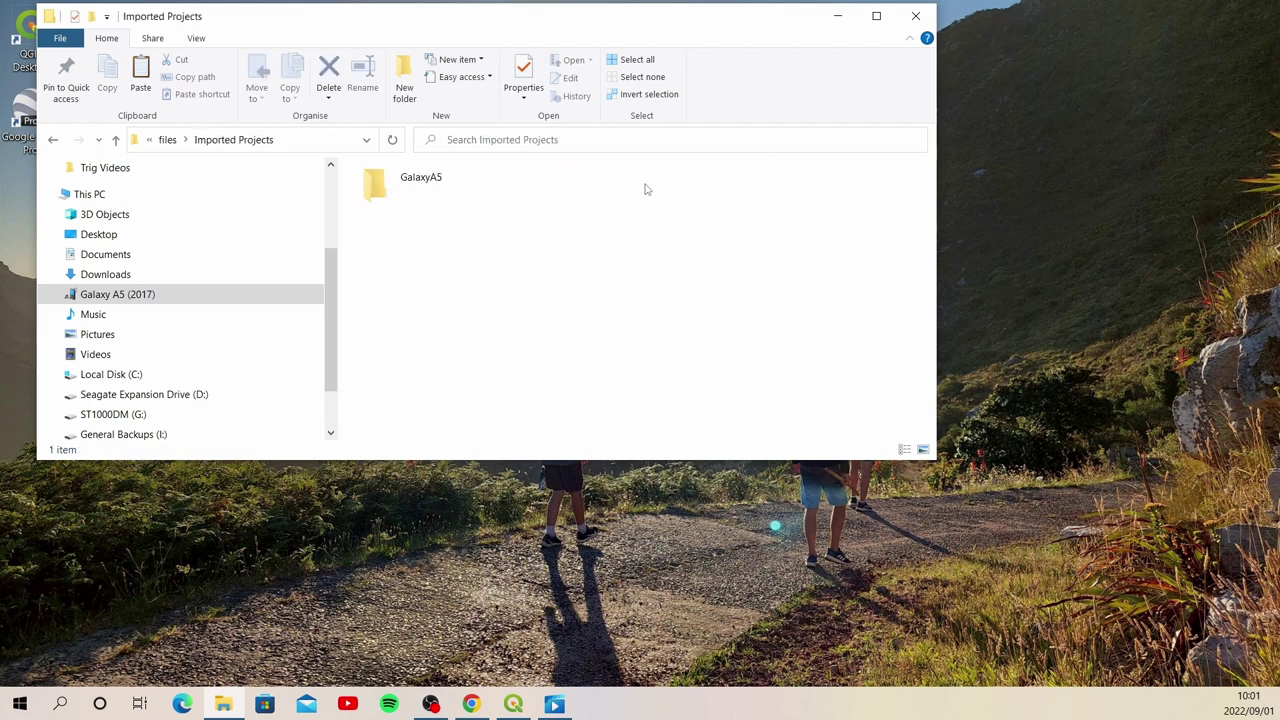
pyautogui.rightClick(428, 178)
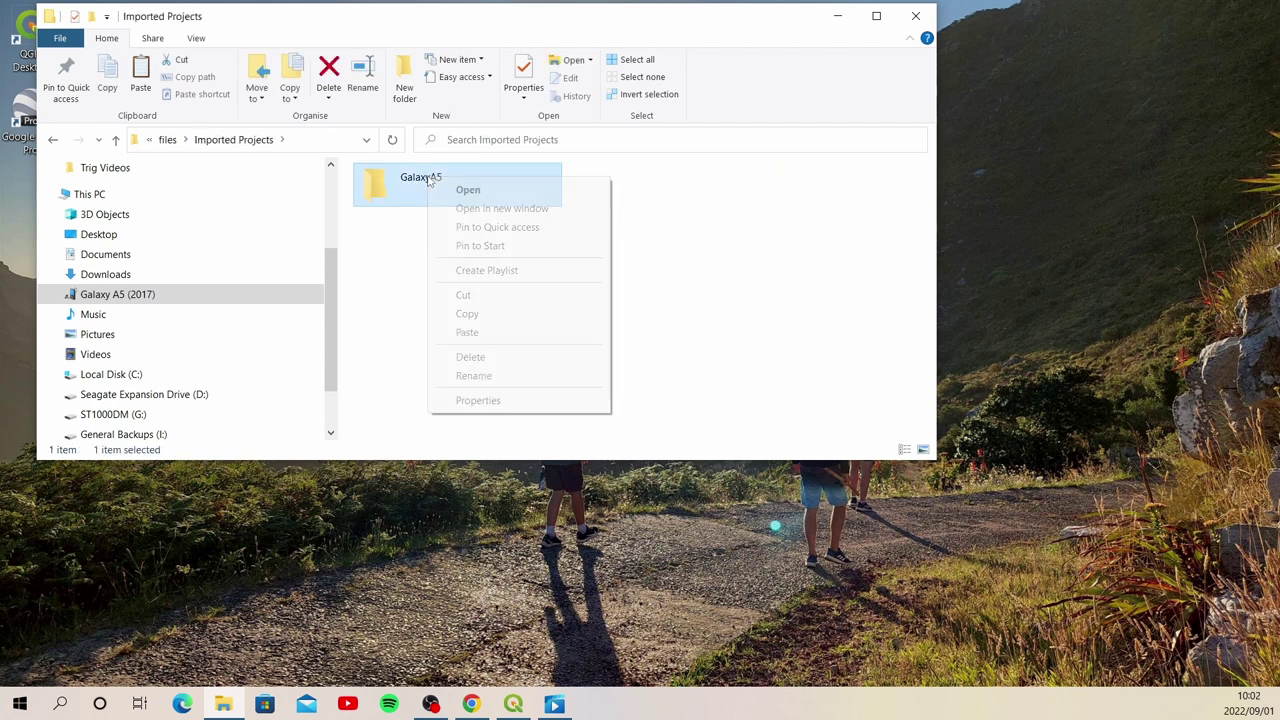
pyautogui.click(467, 314)
# Step: Paste the copied GalaxyA5 folder into the upload folder of Trig_Beacon on the Desktop
pyautogui.scroll(3, 283, 323)
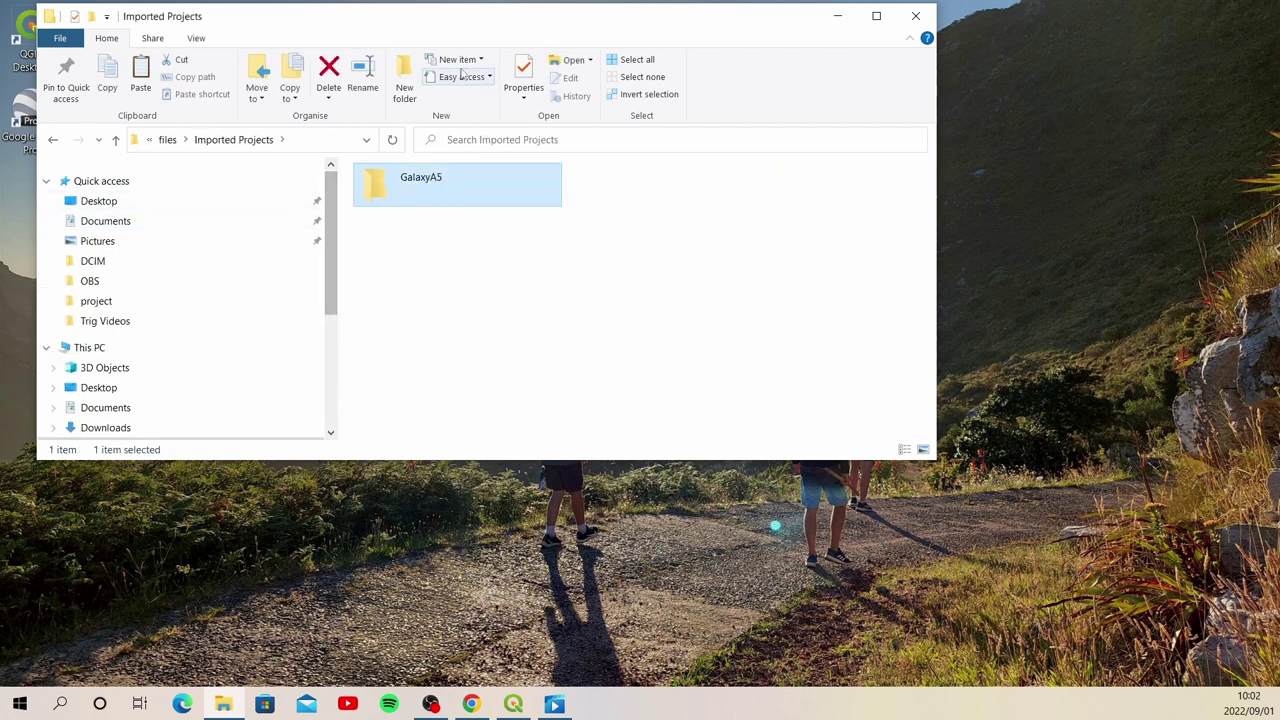
pyautogui.moveTo(379, 22); pyautogui.dragTo(473, 85)
pyautogui.click(246, 268)
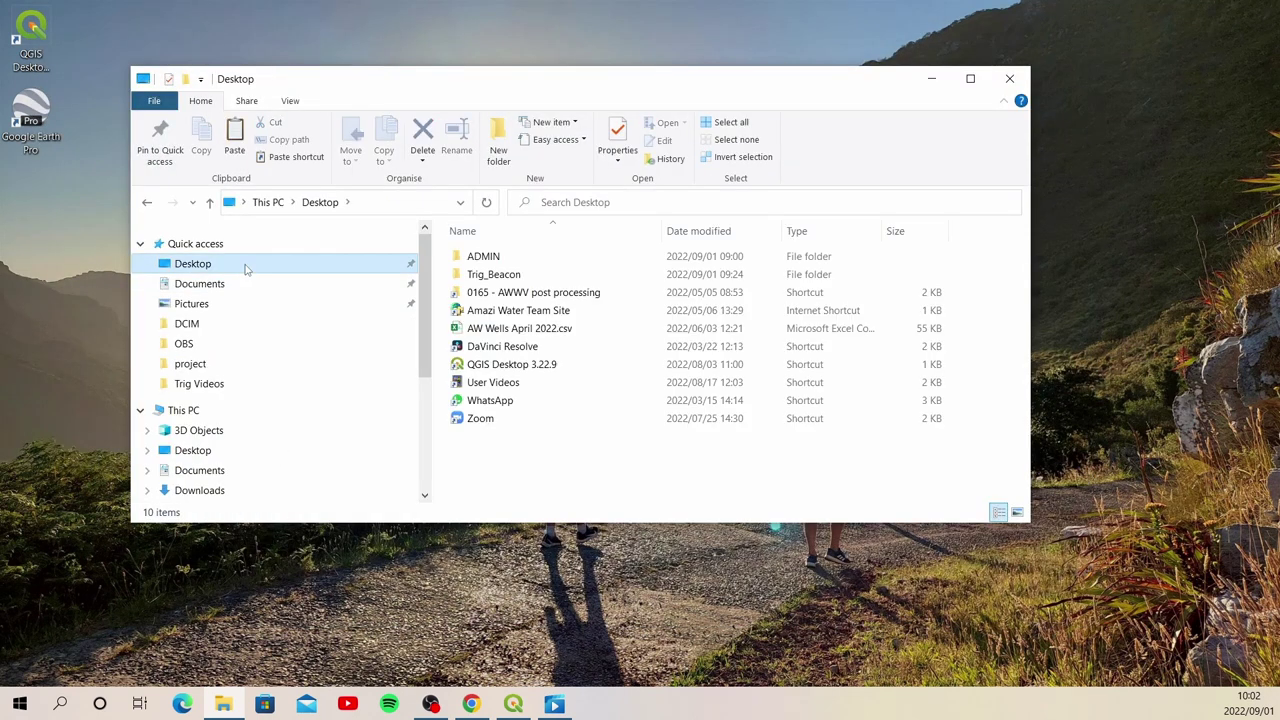
pyautogui.click(548, 280)
pyautogui.doubleClick(548, 283)
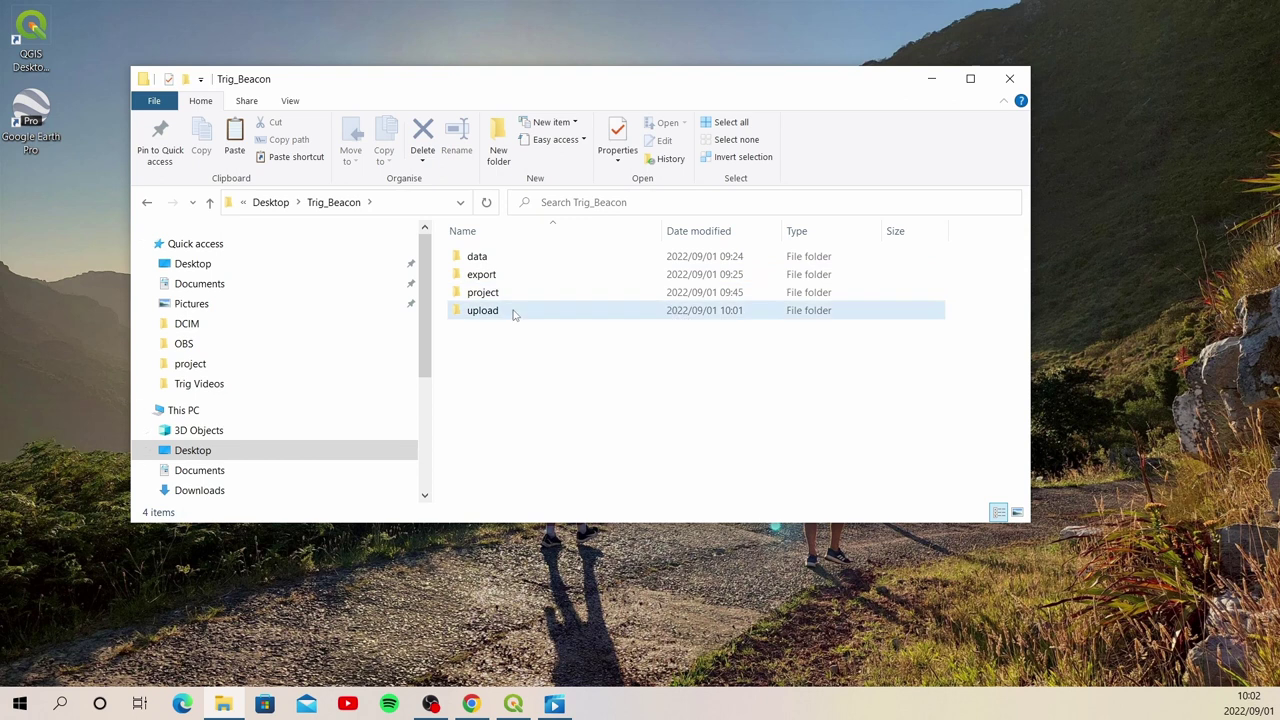
pyautogui.doubleClick(516, 311)
pyautogui.rightClick(524, 340)
pyautogui.click(628, 452)
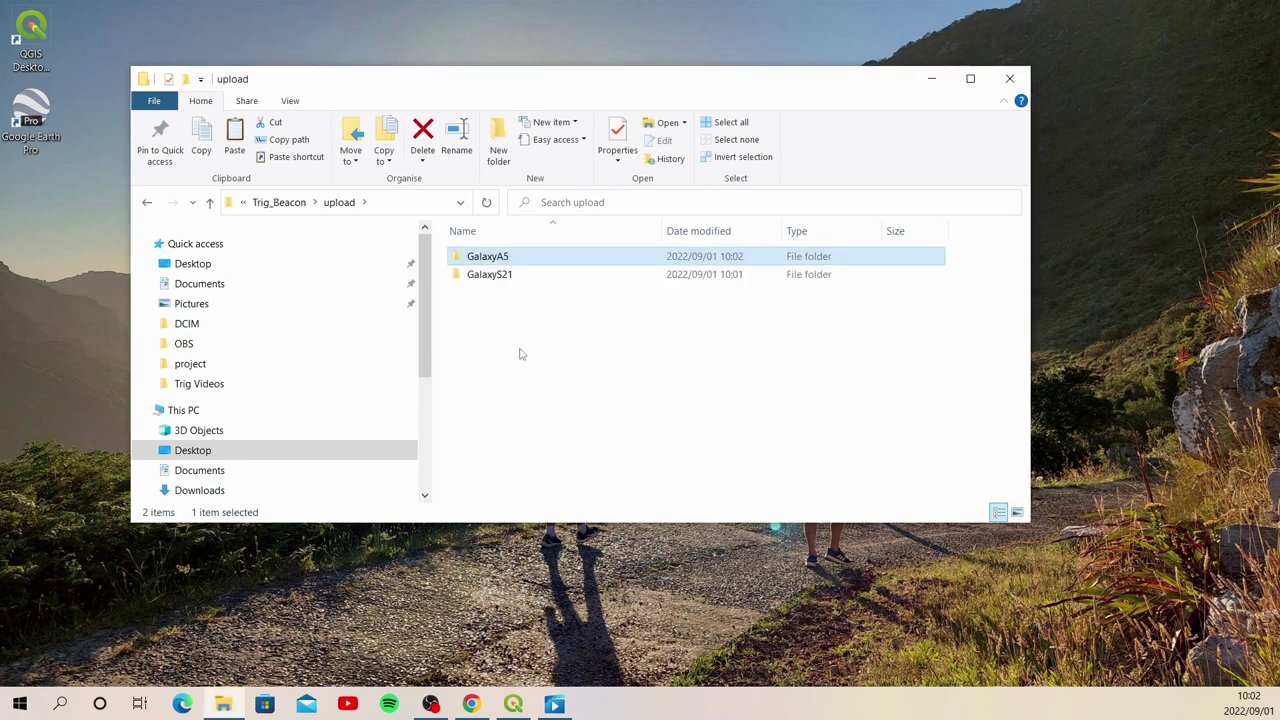
# Step: Check the files in the pasted GalaxyA5 folder and the photos in its DCIM subfolder, and close the window
pyautogui.doubleClick(485, 258)
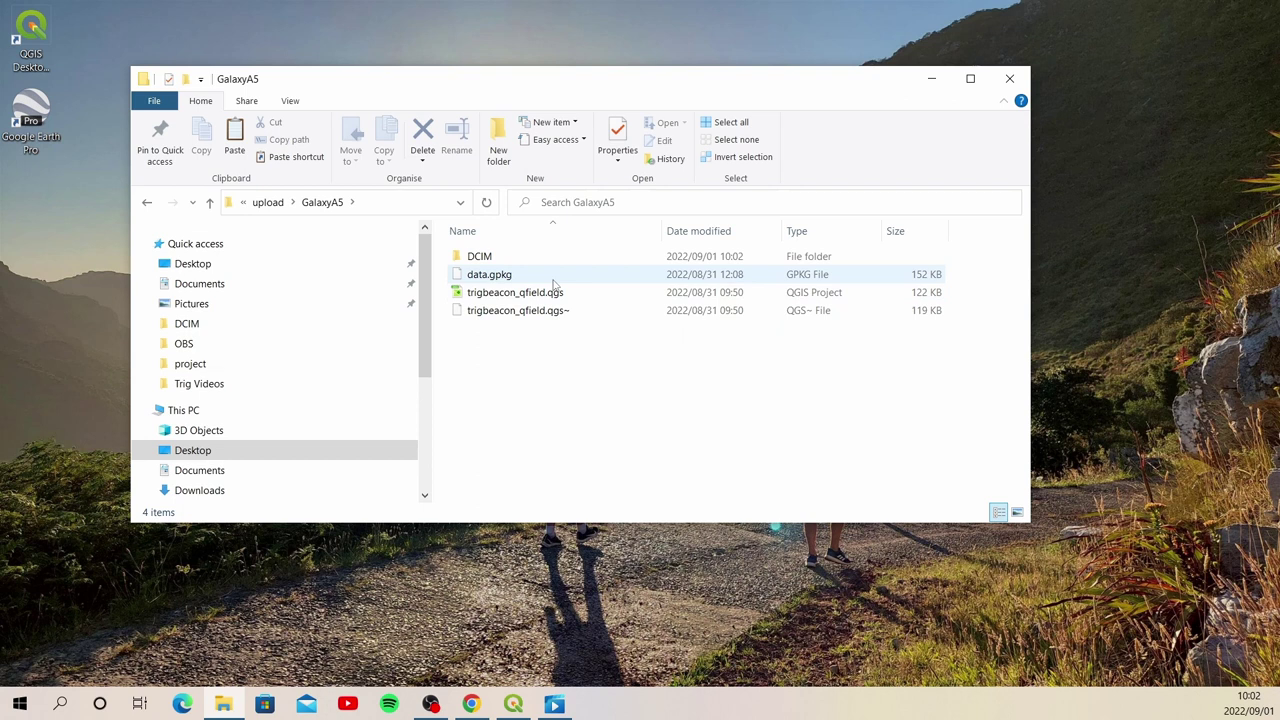
pyautogui.doubleClick(503, 259)
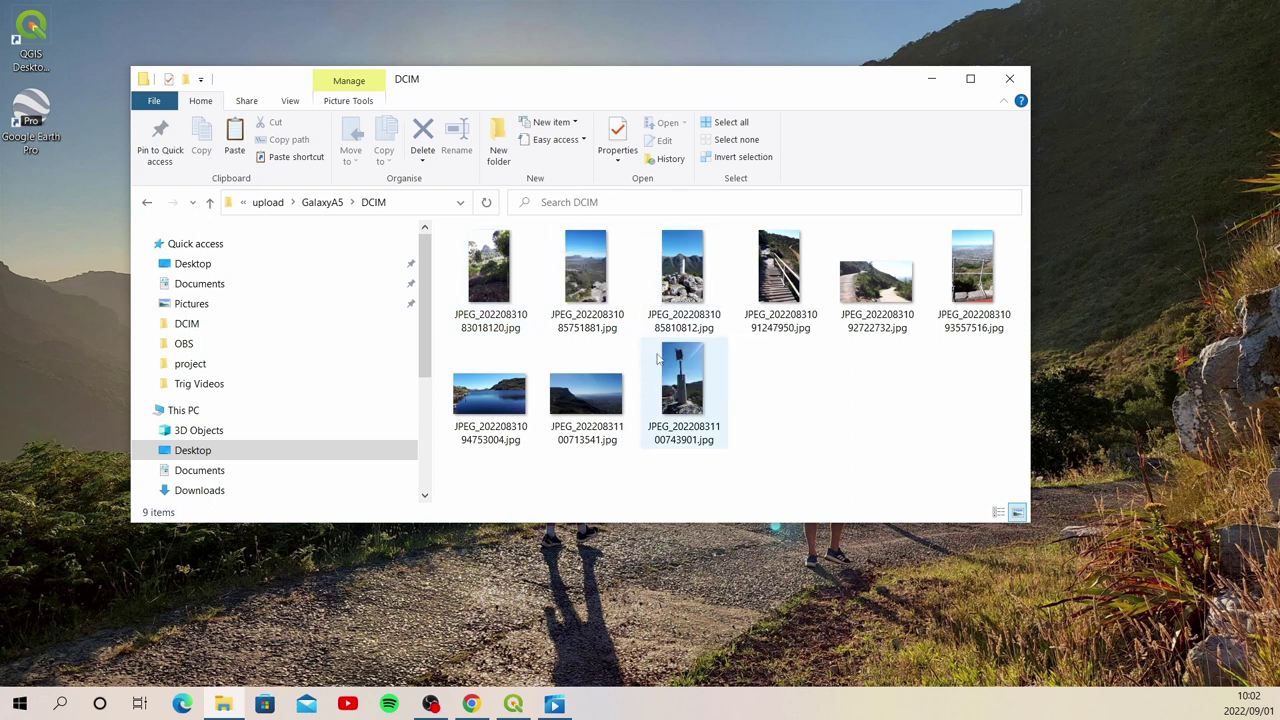
pyautogui.click(1009, 78)
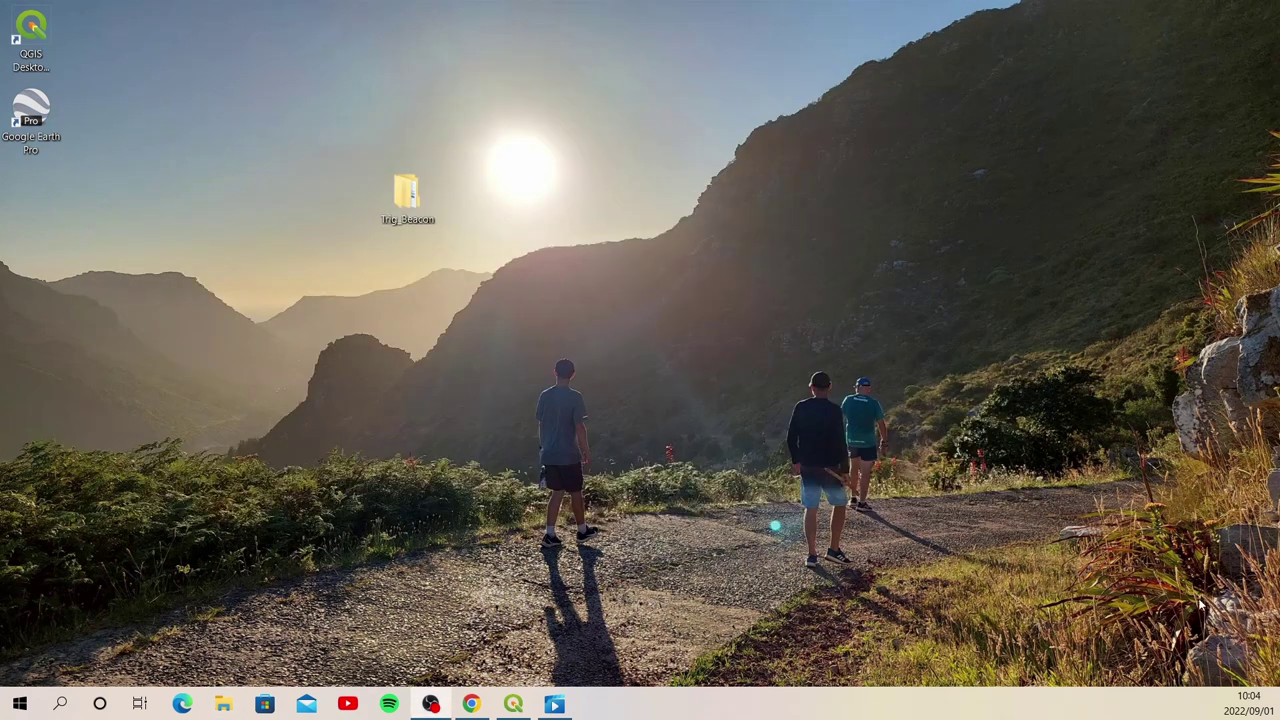
# Step: Switch to the trigbeacon project in QGIS and view the trig_beacon layer's attribute table in table view
pyautogui.click(513, 704)
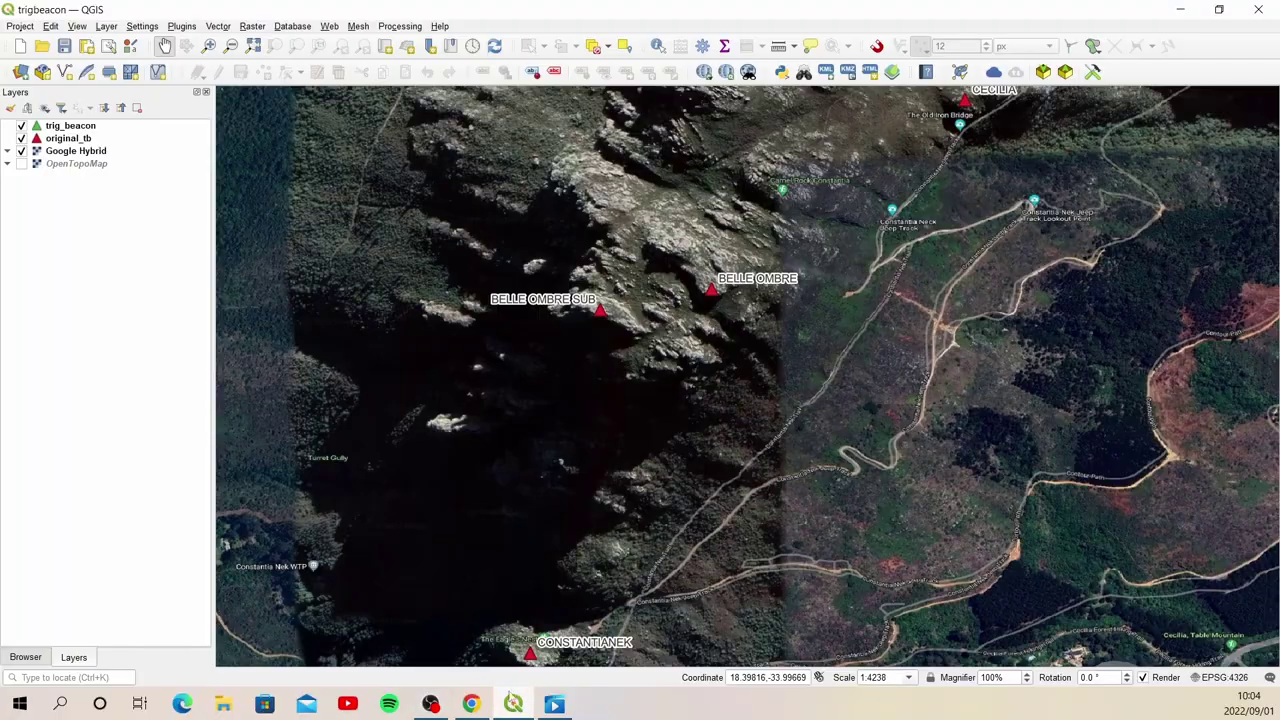
pyautogui.scroll(-1, 470, 482)
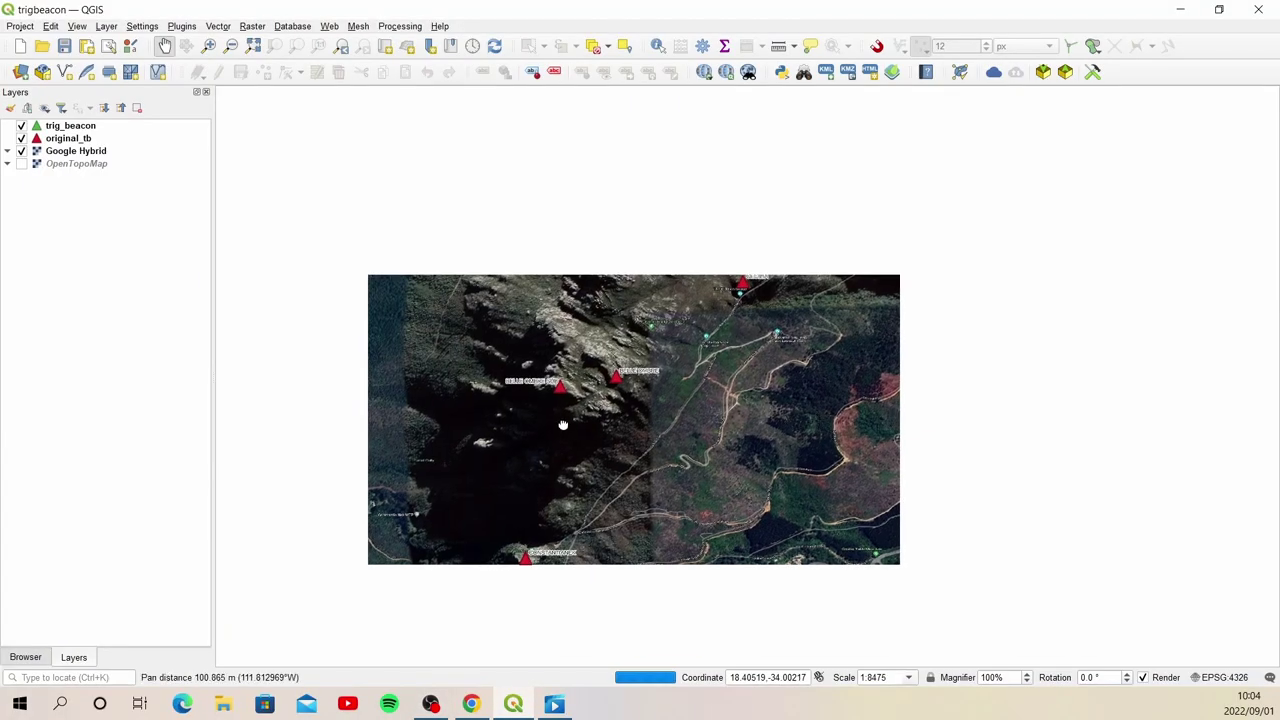
pyautogui.moveTo(533, 442); pyautogui.dragTo(563, 423)
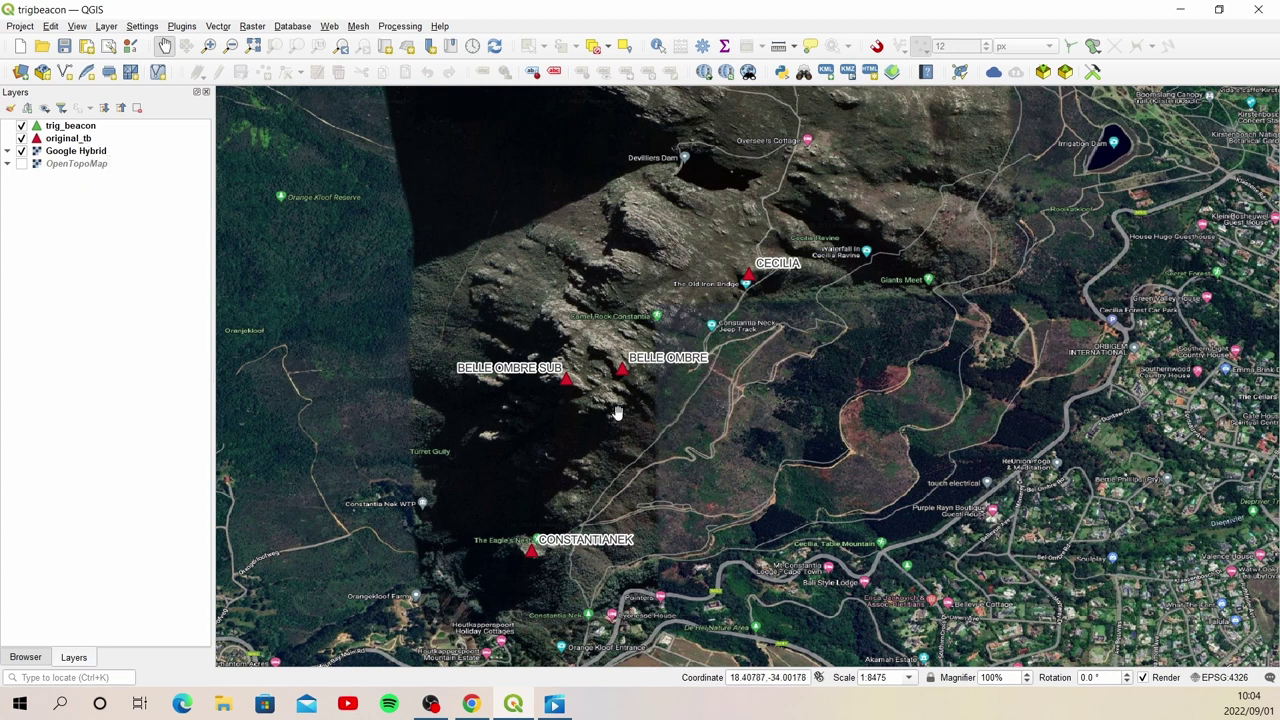
pyautogui.click(88, 127)
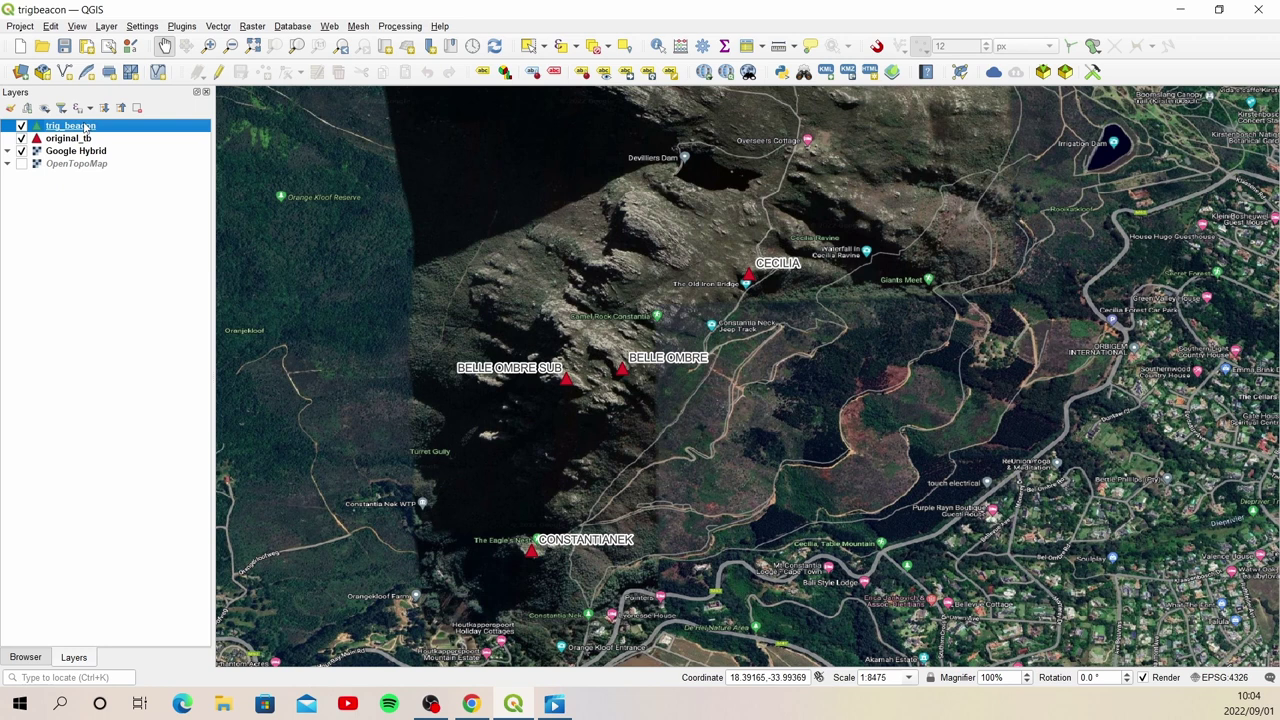
pyautogui.click(746, 46)
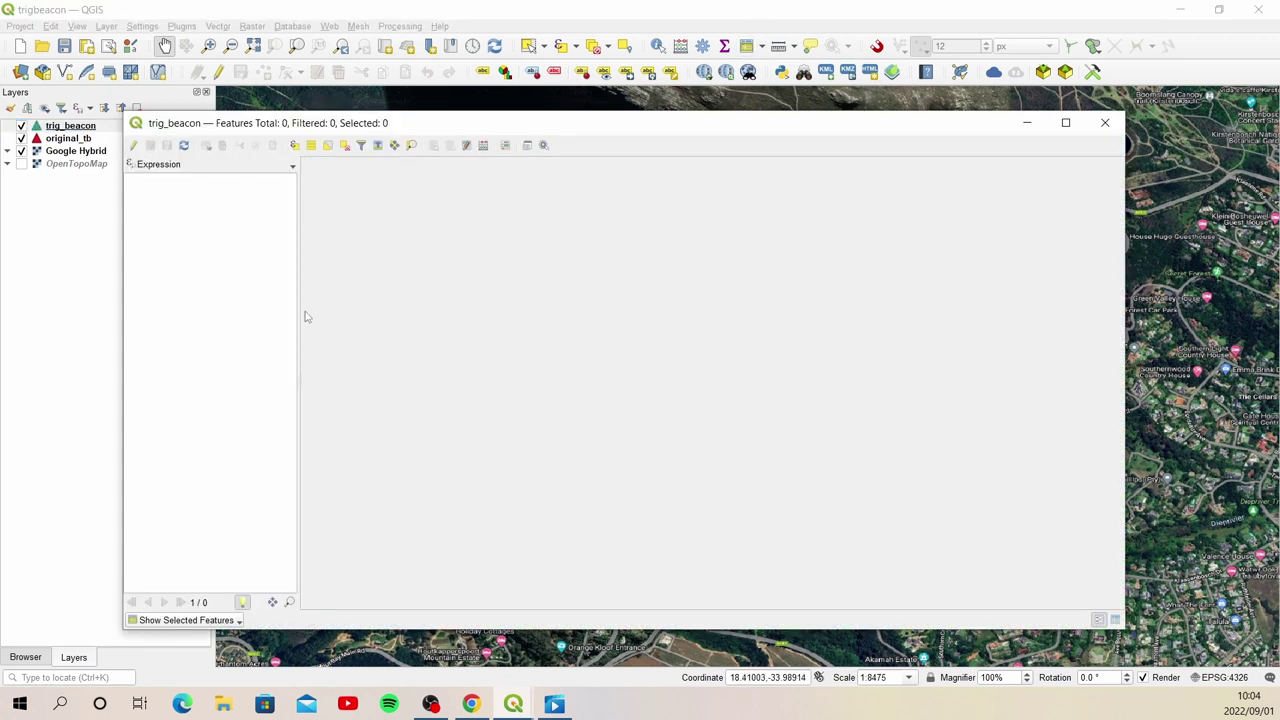
pyautogui.click(1115, 620)
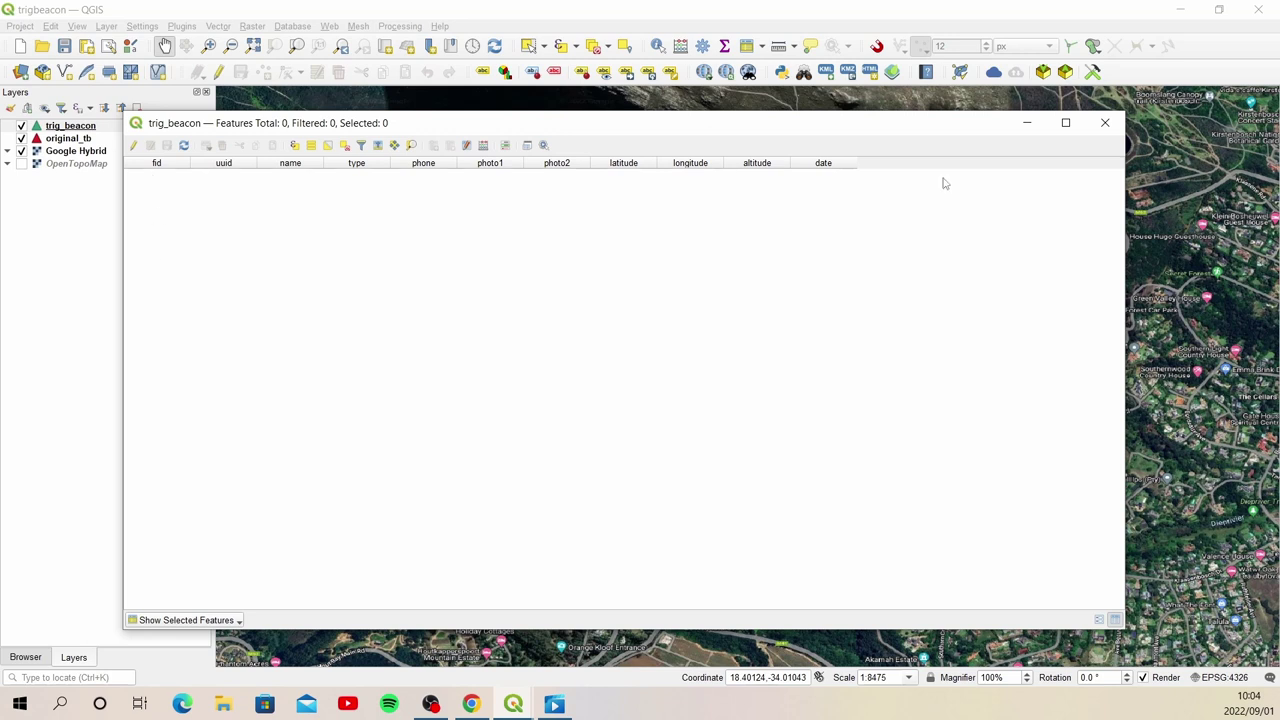
pyautogui.click(1105, 122)
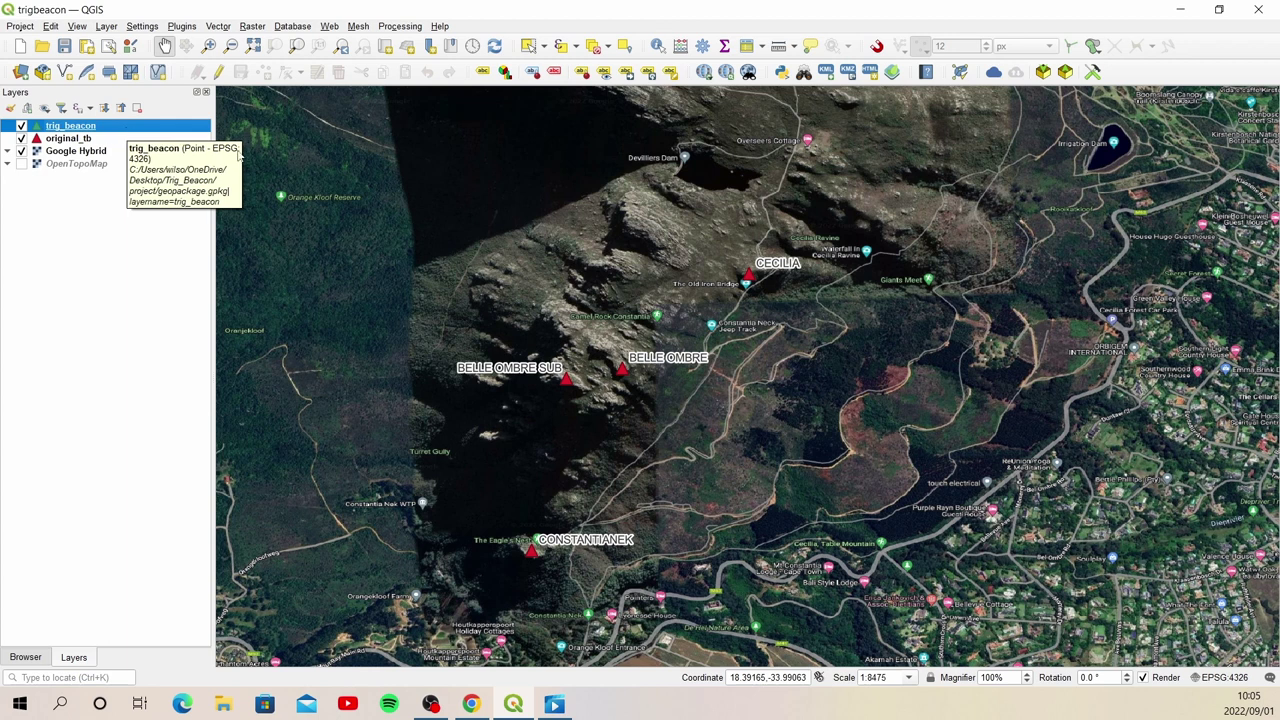
# Step: Switch to File Explorer and view the contents of the project folder inside Desktop's Trig_Beacon folder
pyautogui.click(226, 702)
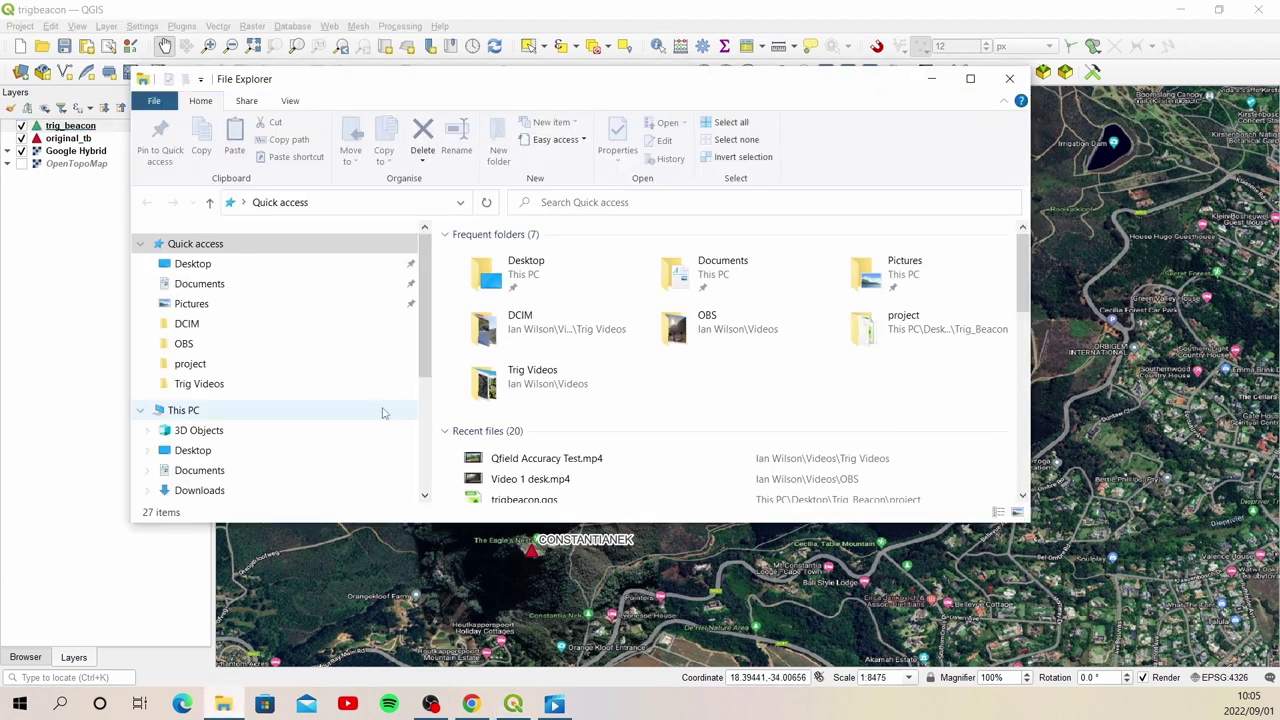
pyautogui.click(192, 264)
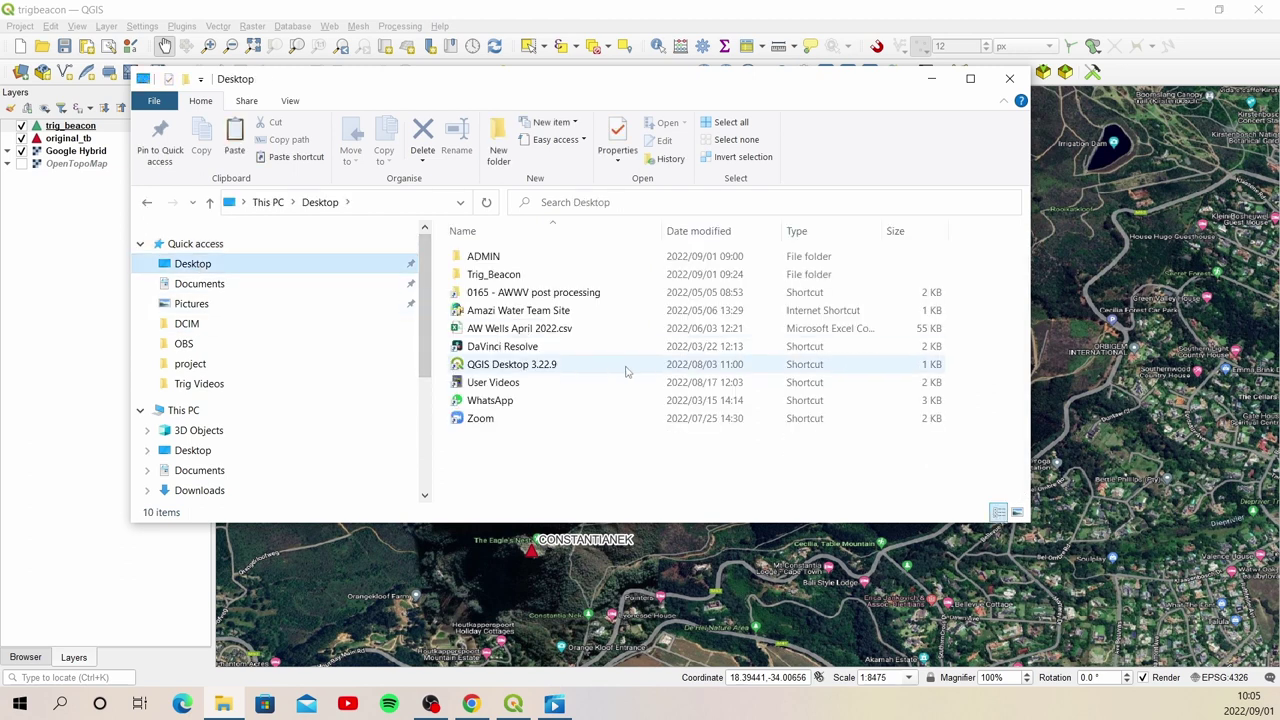
pyautogui.click(511, 283)
pyautogui.doubleClick(511, 283)
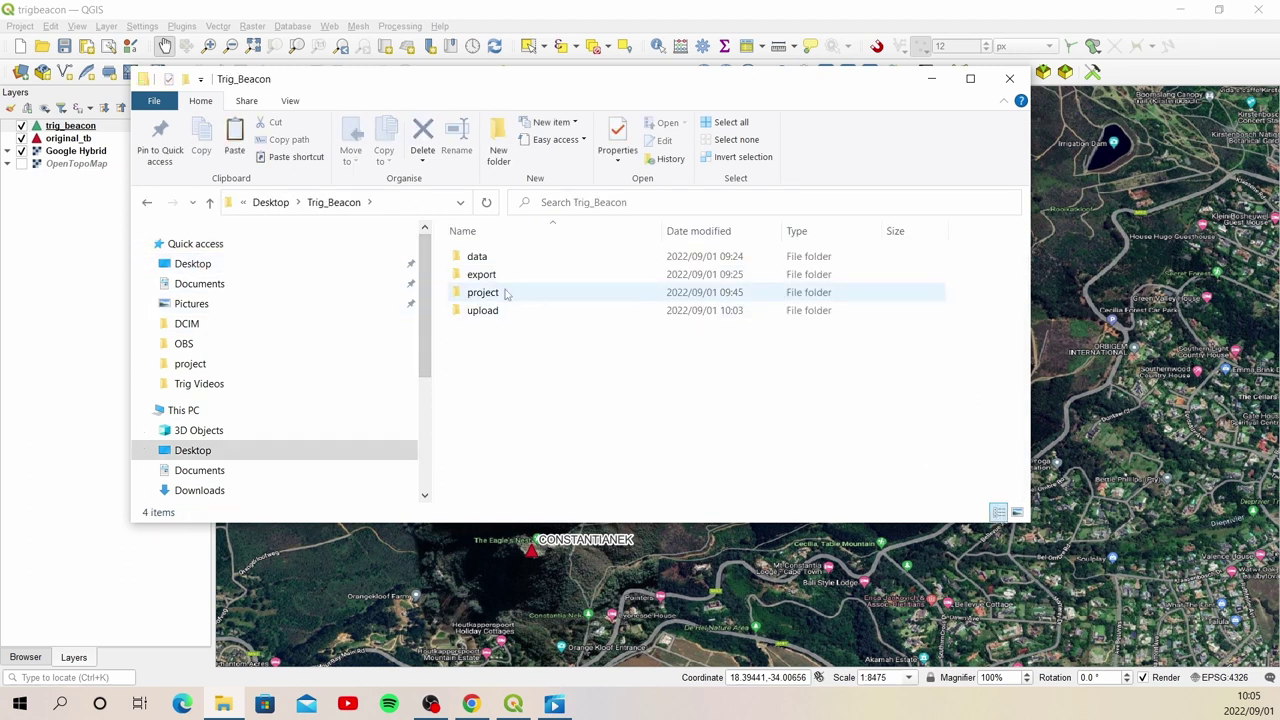
pyautogui.doubleClick(517, 297)
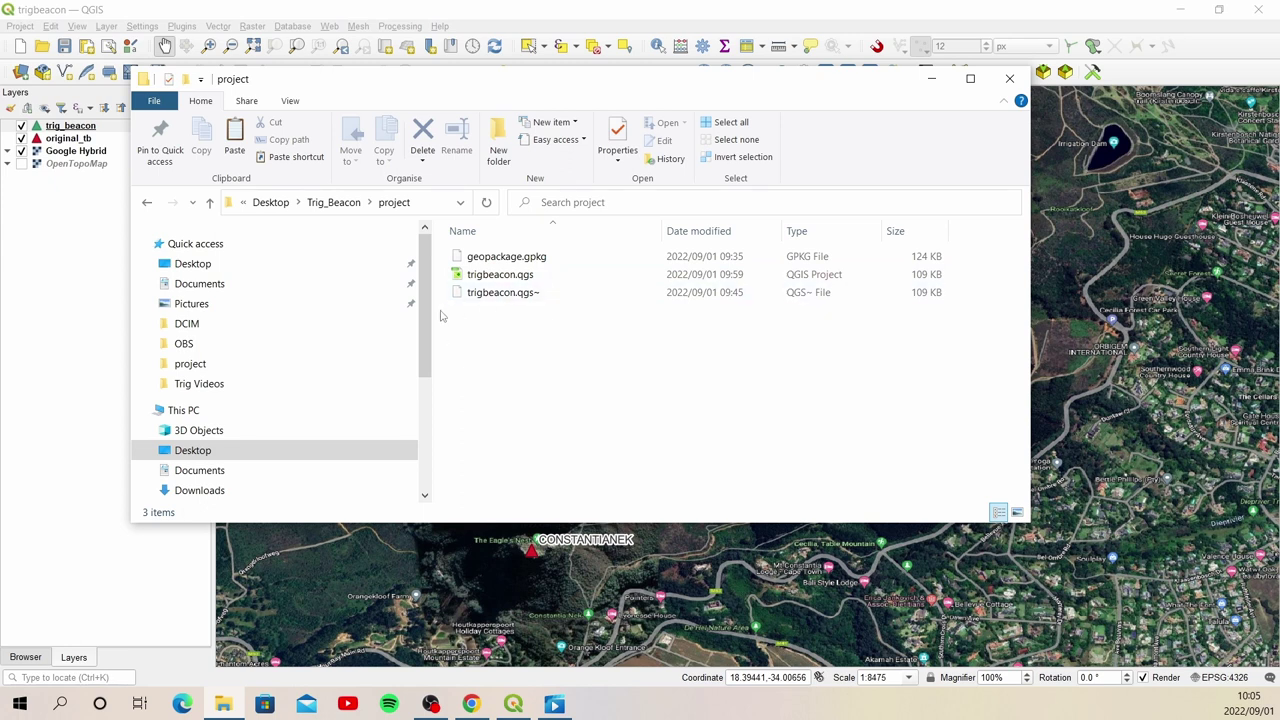
# Step: View the GalaxyA5 folder inside Trig_Beacon's upload folder, including the photos in its DCIM subfolder
pyautogui.click(345, 204)
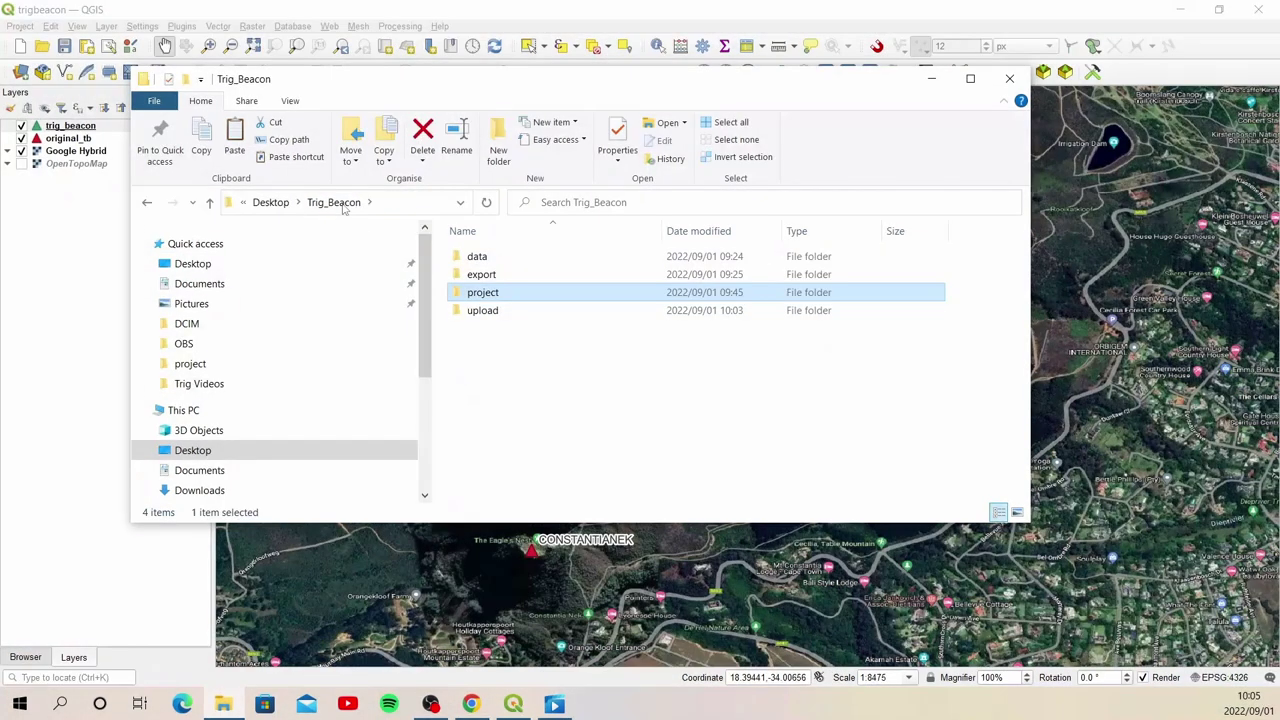
pyautogui.doubleClick(492, 313)
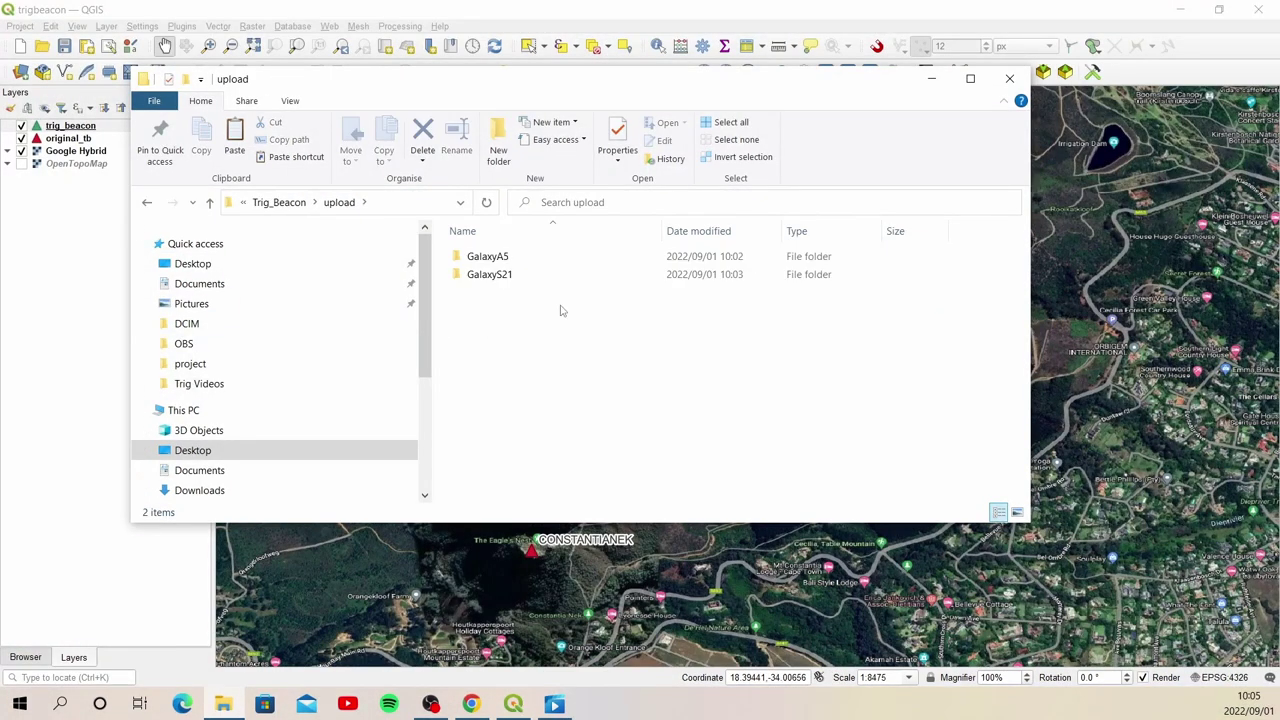
pyautogui.doubleClick(488, 257)
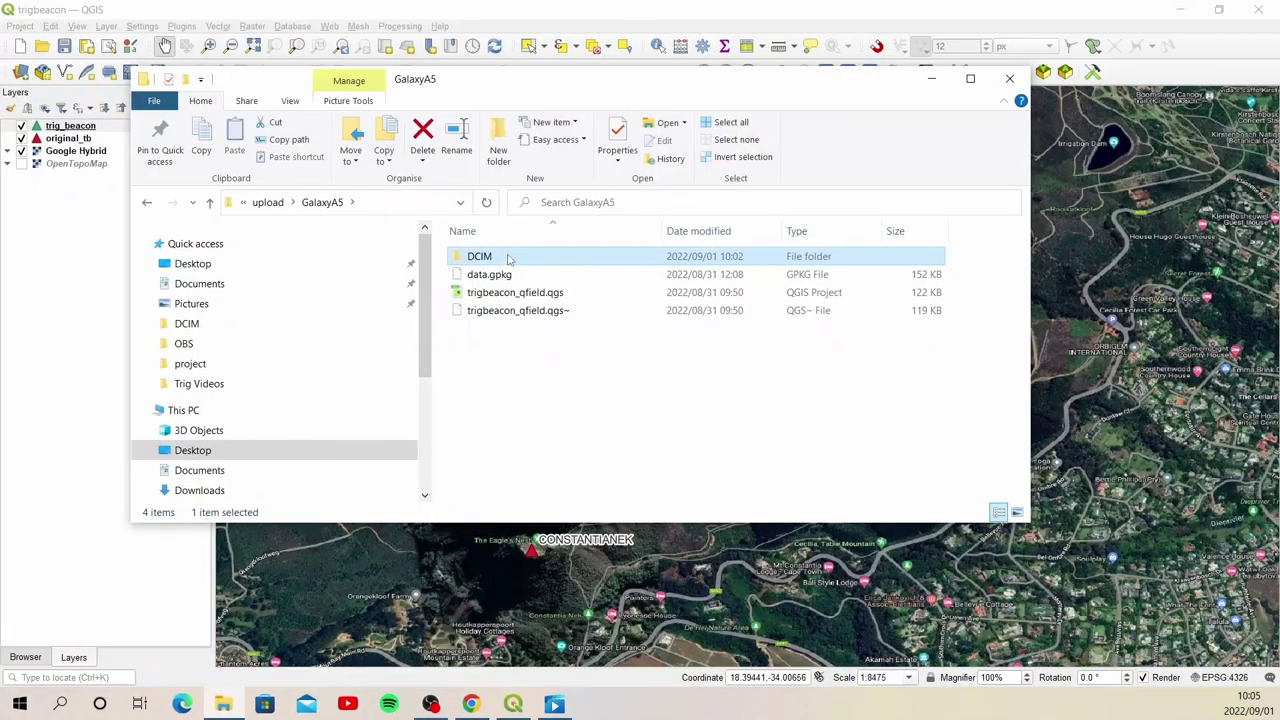
pyautogui.doubleClick(508, 258)
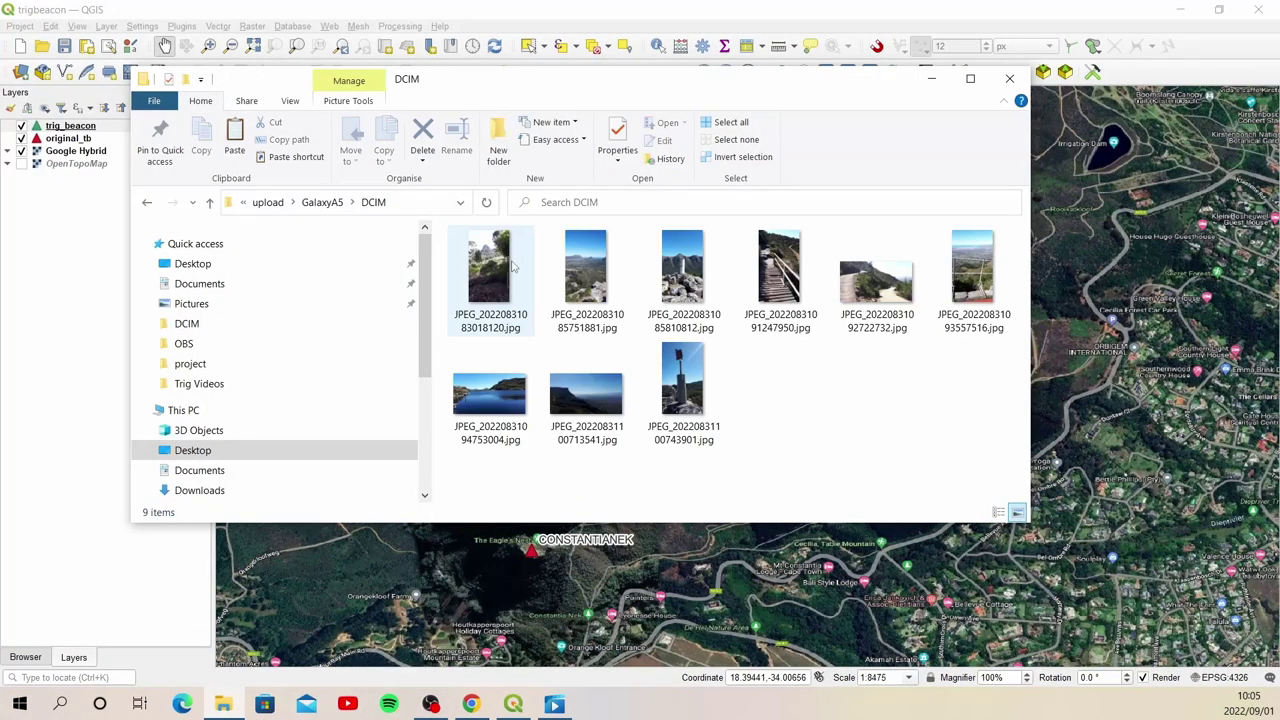
# Step: Return to the upload folder and view the photos in the GalaxyS21 folder's DCIM subfolder
pyautogui.click(320, 203)
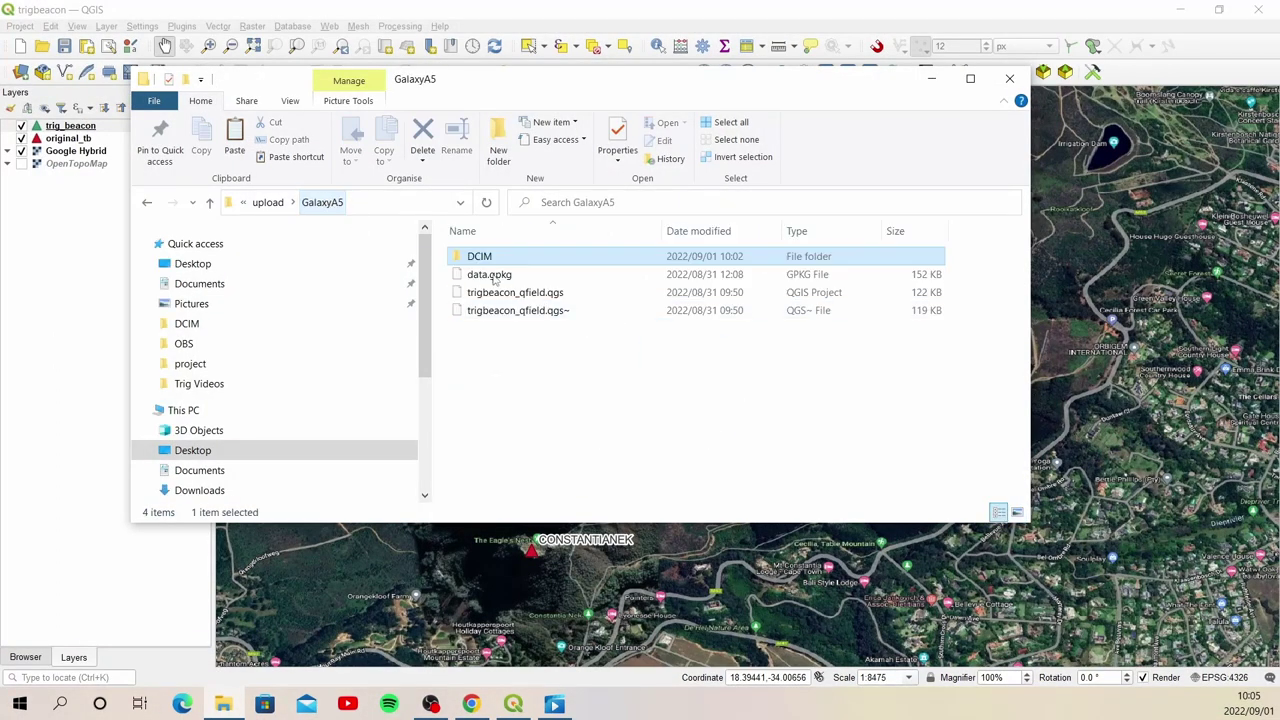
pyautogui.click(267, 203)
pyautogui.doubleClick(486, 274)
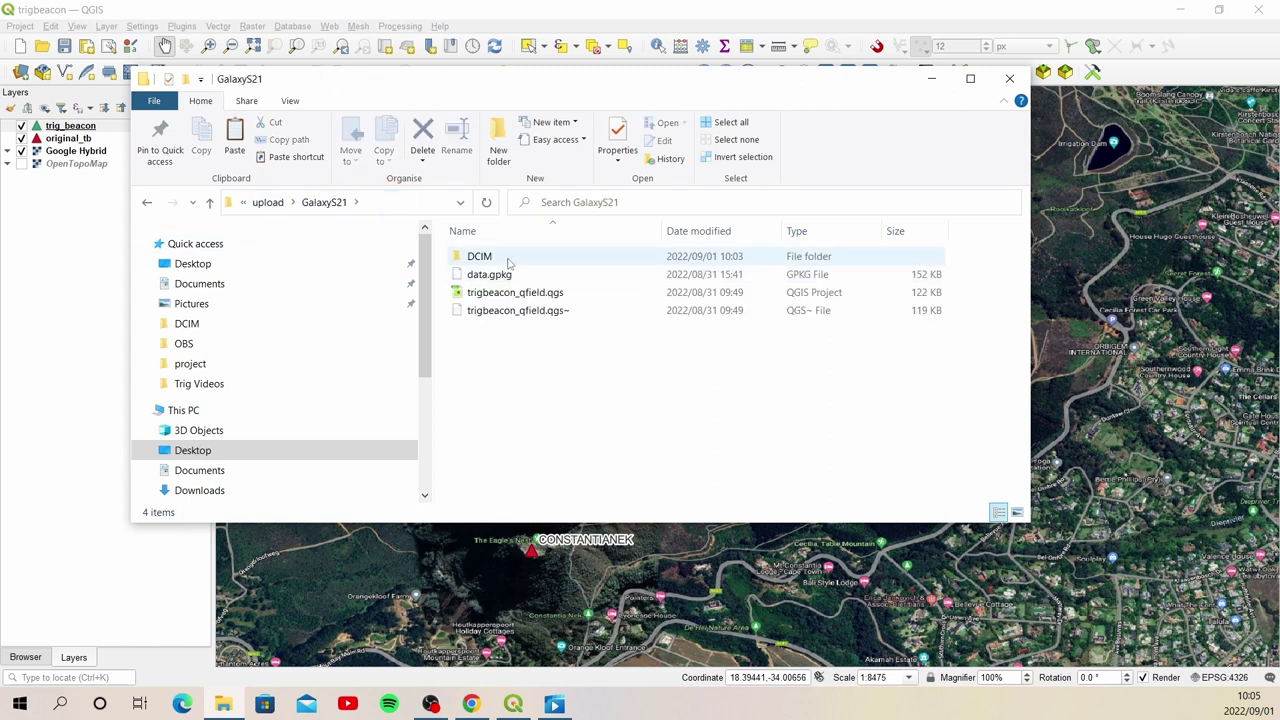
pyautogui.doubleClick(500, 257)
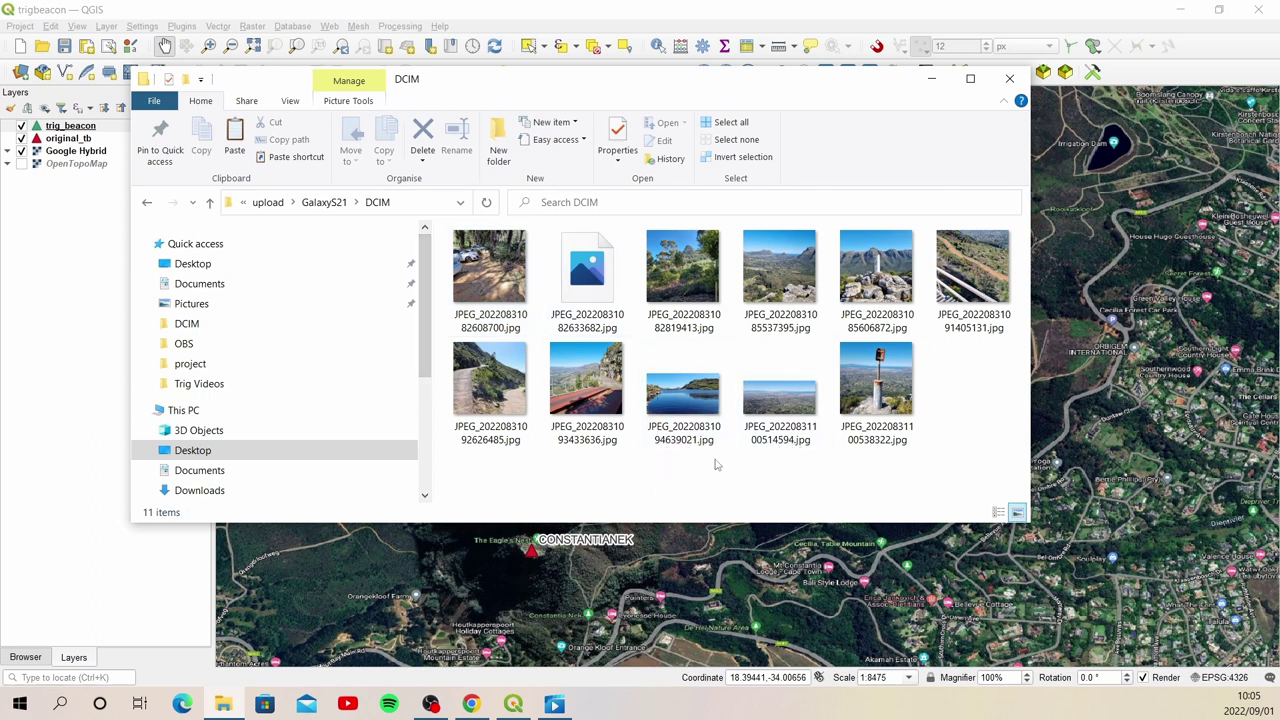
pyautogui.moveTo(728, 91); pyautogui.dragTo(734, 77)
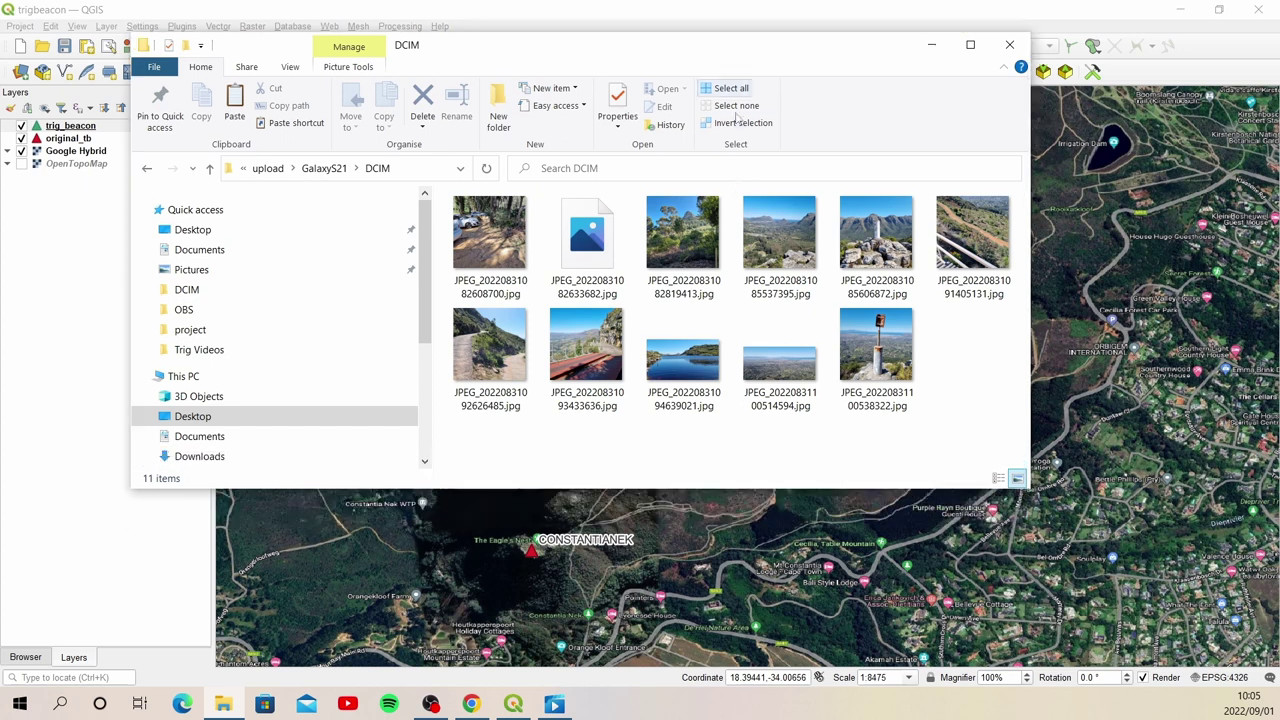
# Step: Examine the GPS details in the properties of JPEG_20220831085606872.jpg, closing the properties and File Explorer when done
pyautogui.click(855, 233)
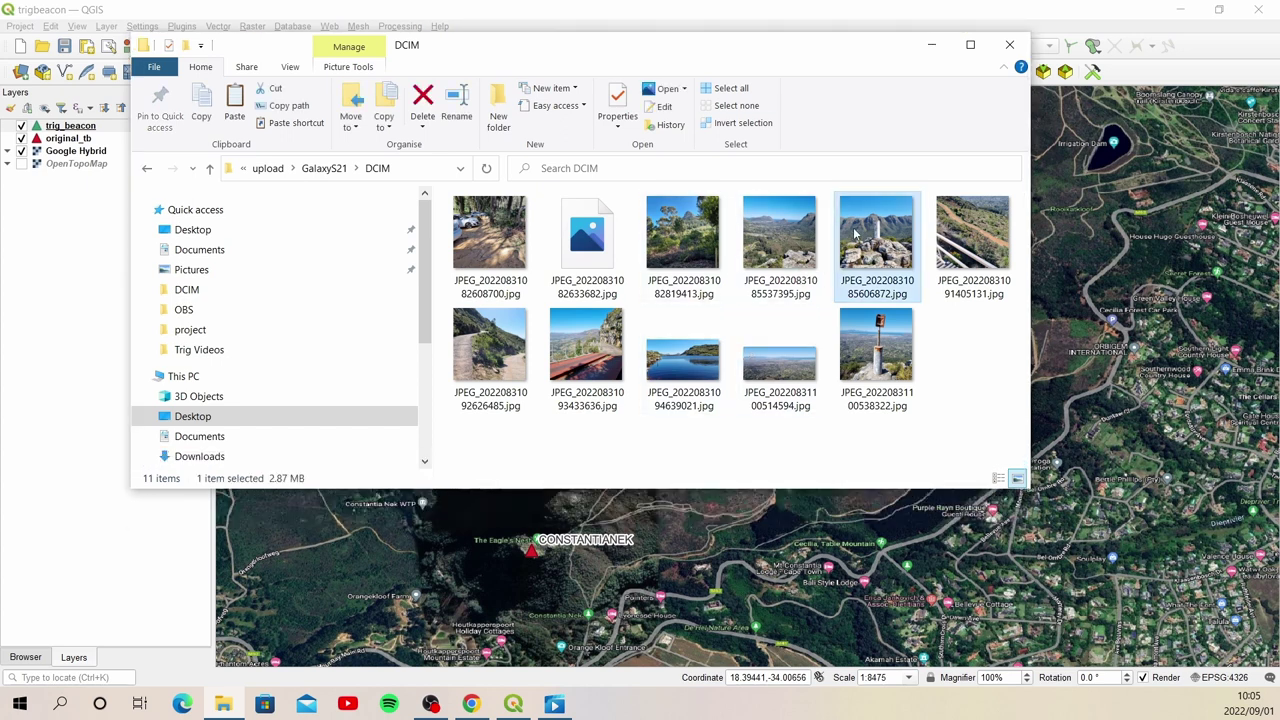
pyautogui.rightClick(855, 233)
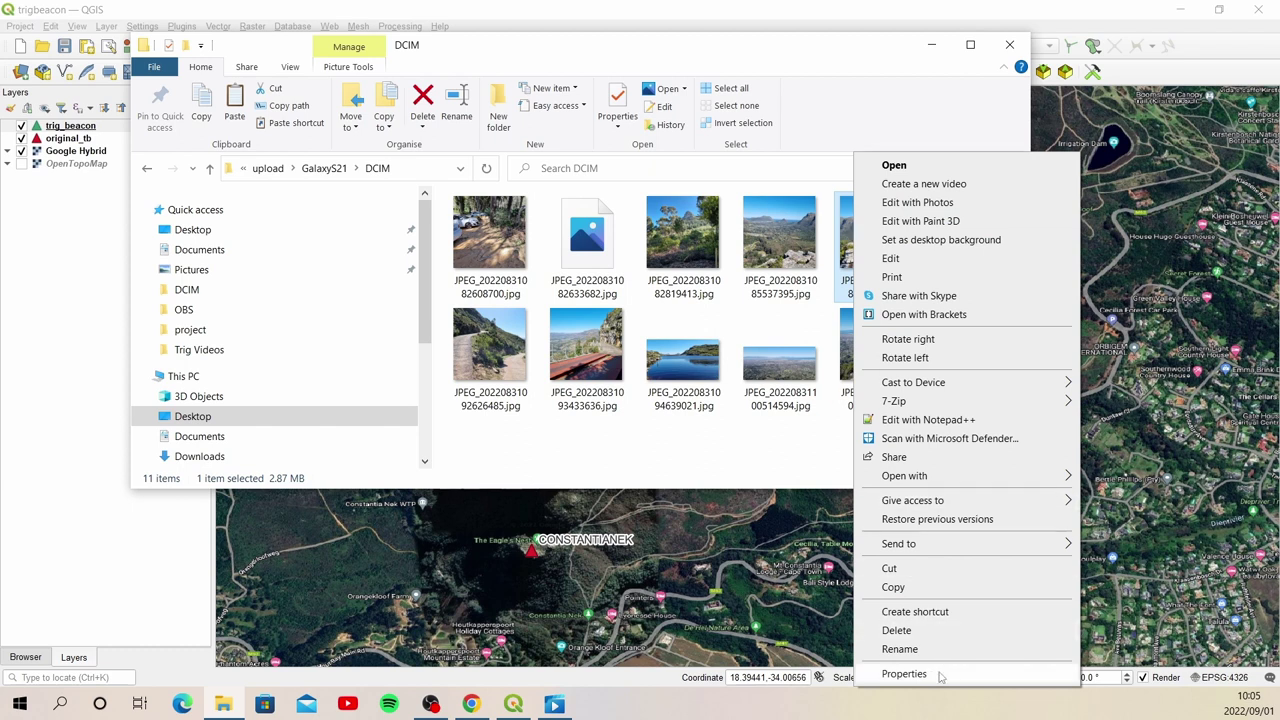
pyautogui.click(904, 673)
pyautogui.moveTo(1090, 266); pyautogui.dragTo(493, 88)
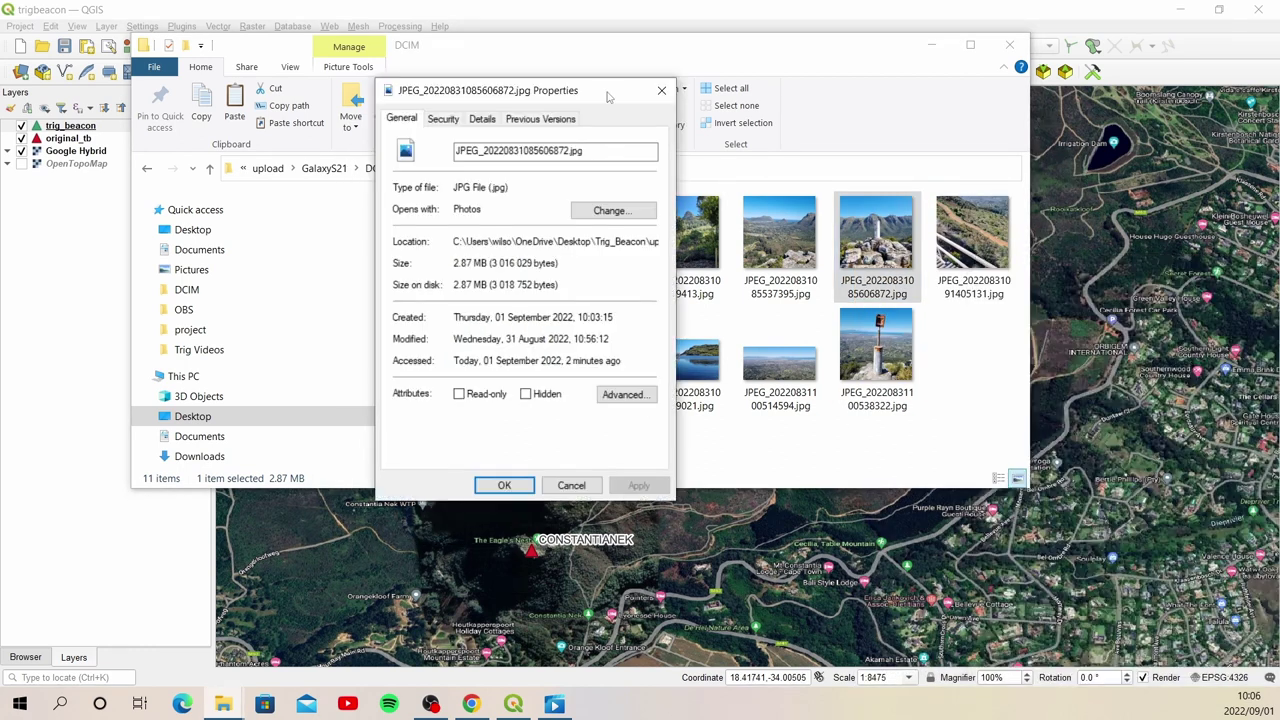
pyautogui.click(476, 121)
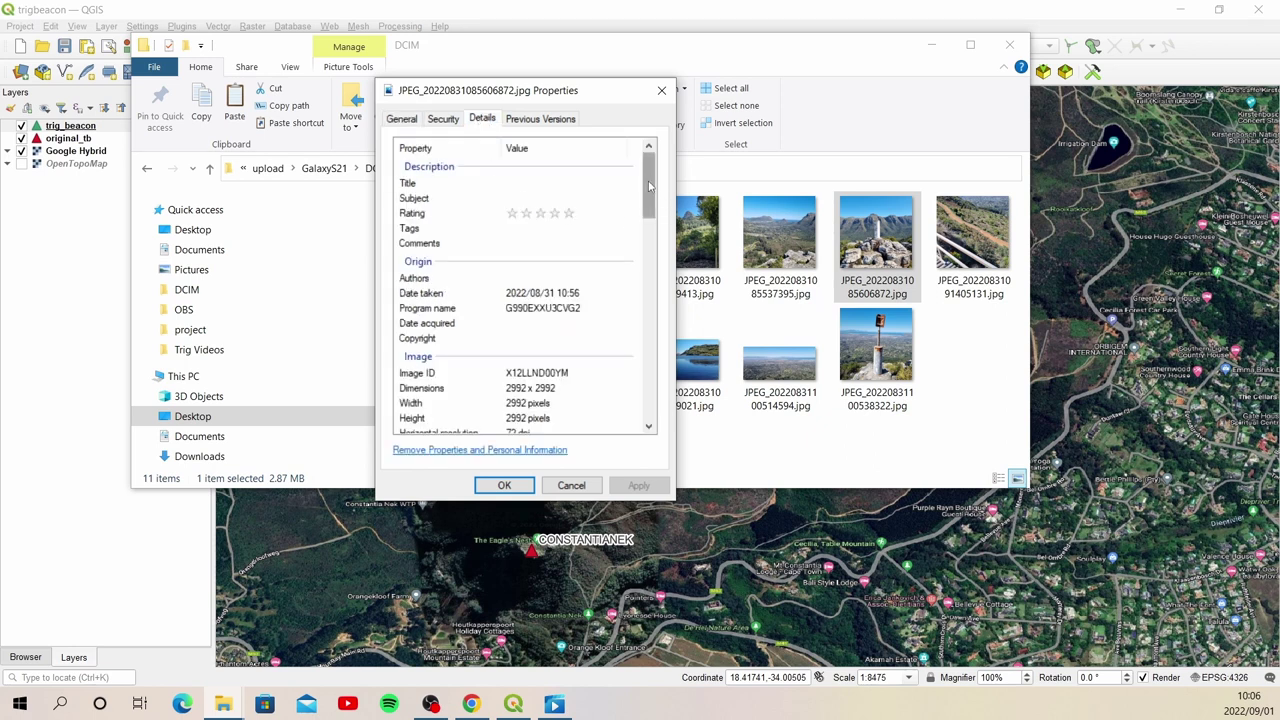
pyautogui.moveTo(648, 179); pyautogui.dragTo(644, 344)
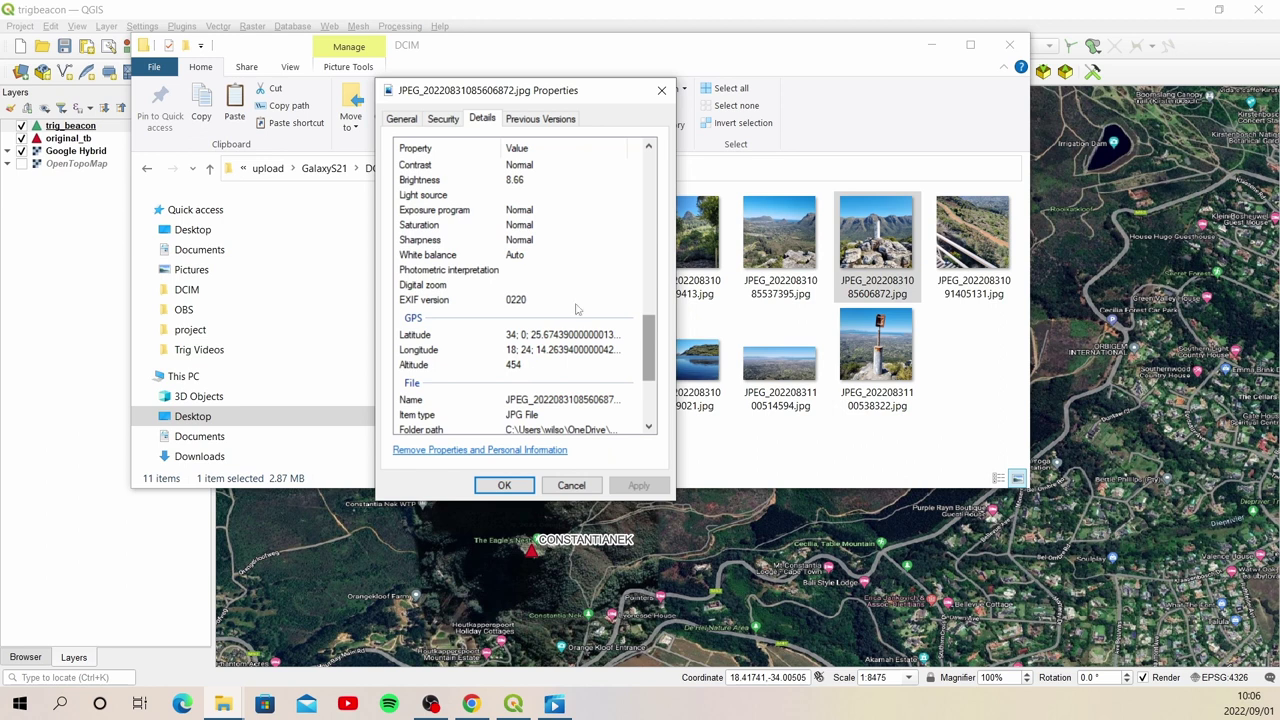
pyautogui.click(668, 92)
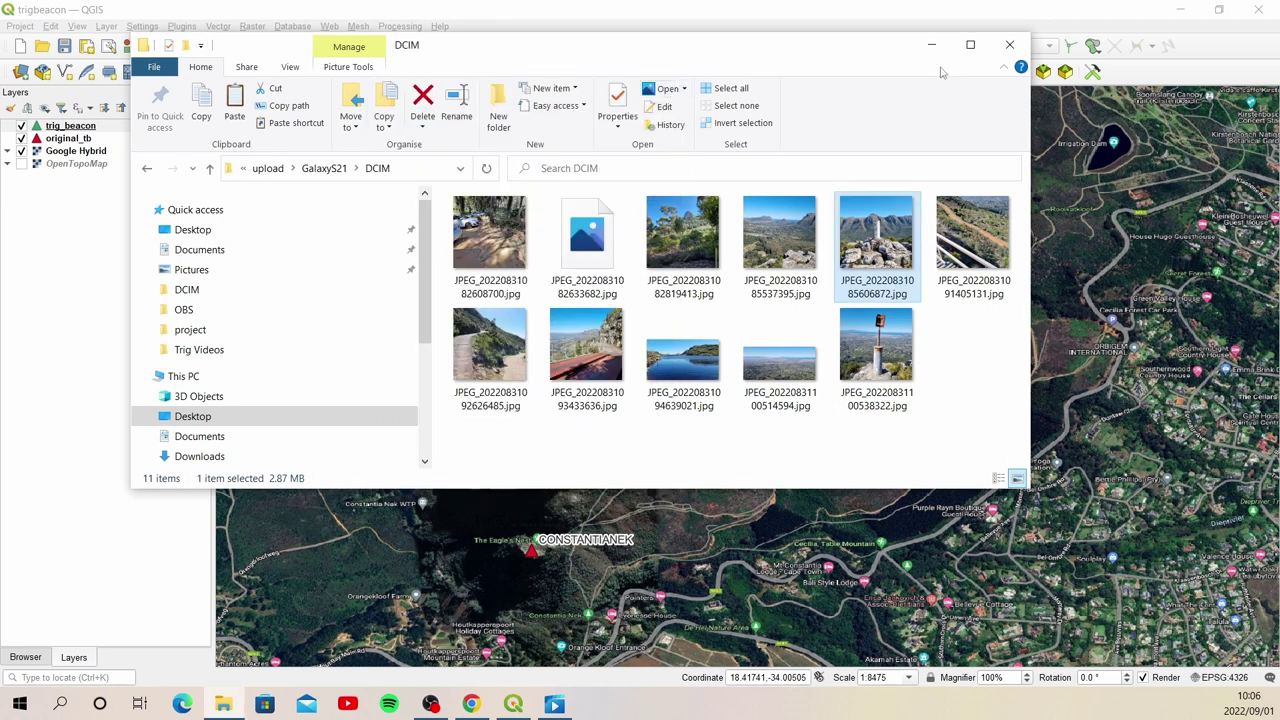
pyautogui.click(1012, 47)
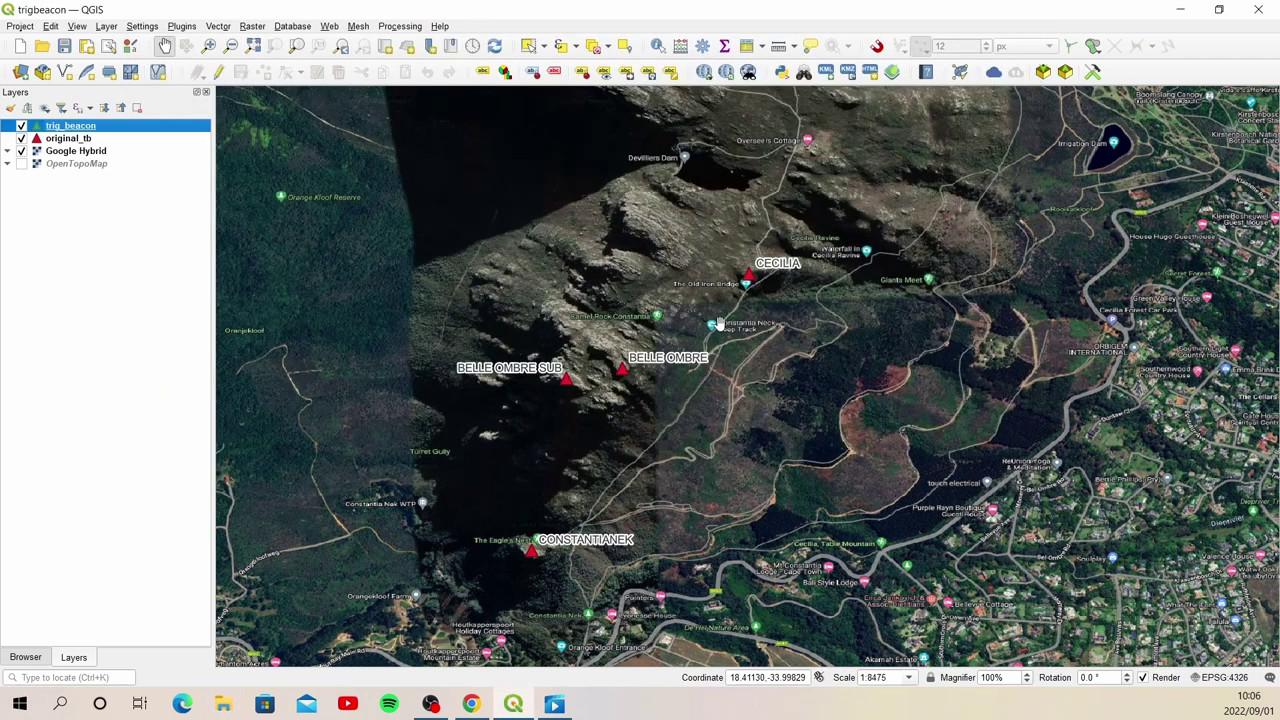
# Step: Synchronize the QGIS project from QField using the GalaxyS21 folder inside Trig_Beacon's upload folder on the Desktop
pyautogui.click(1065, 72)
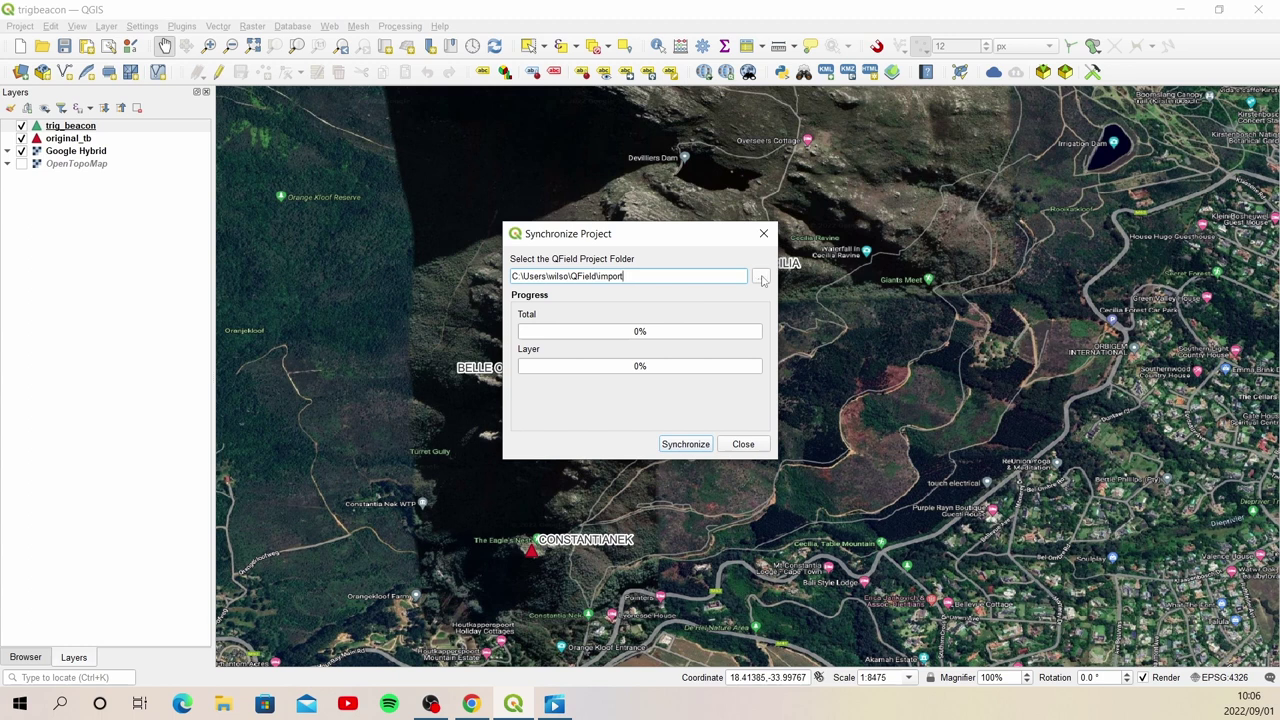
pyautogui.click(761, 279)
pyautogui.click(426, 274)
pyautogui.doubleClick(710, 283)
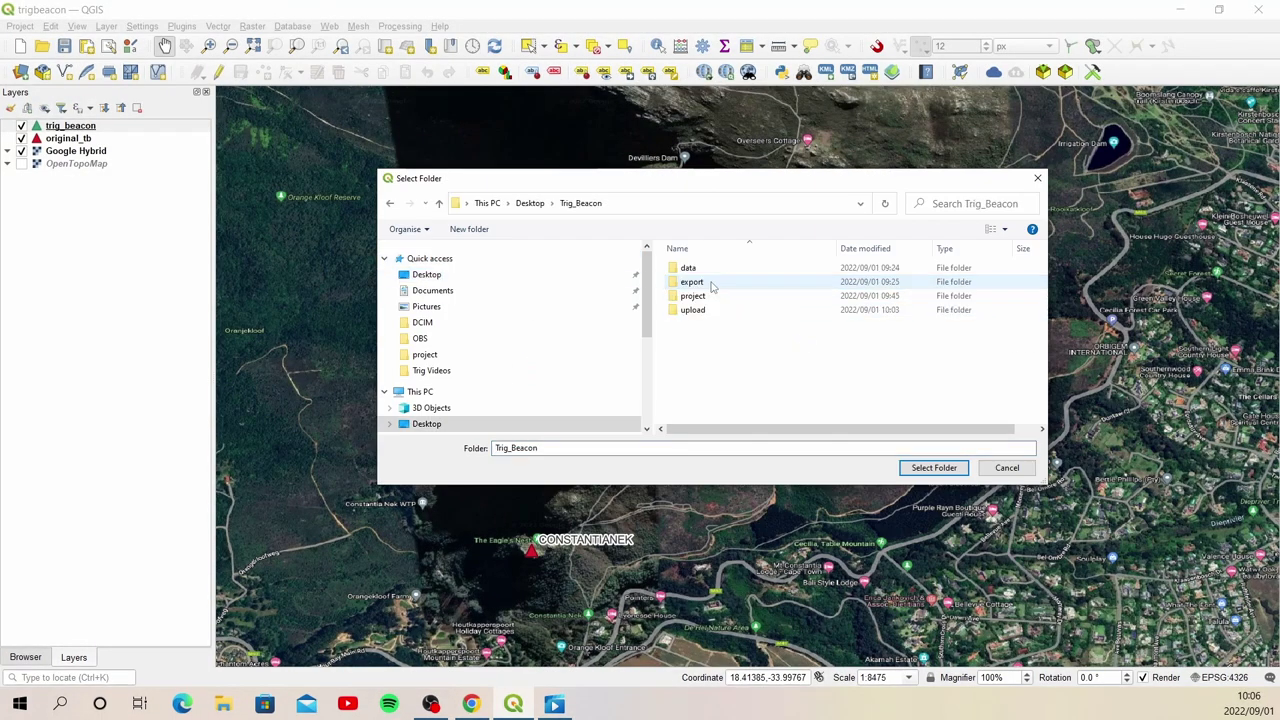
pyautogui.doubleClick(716, 310)
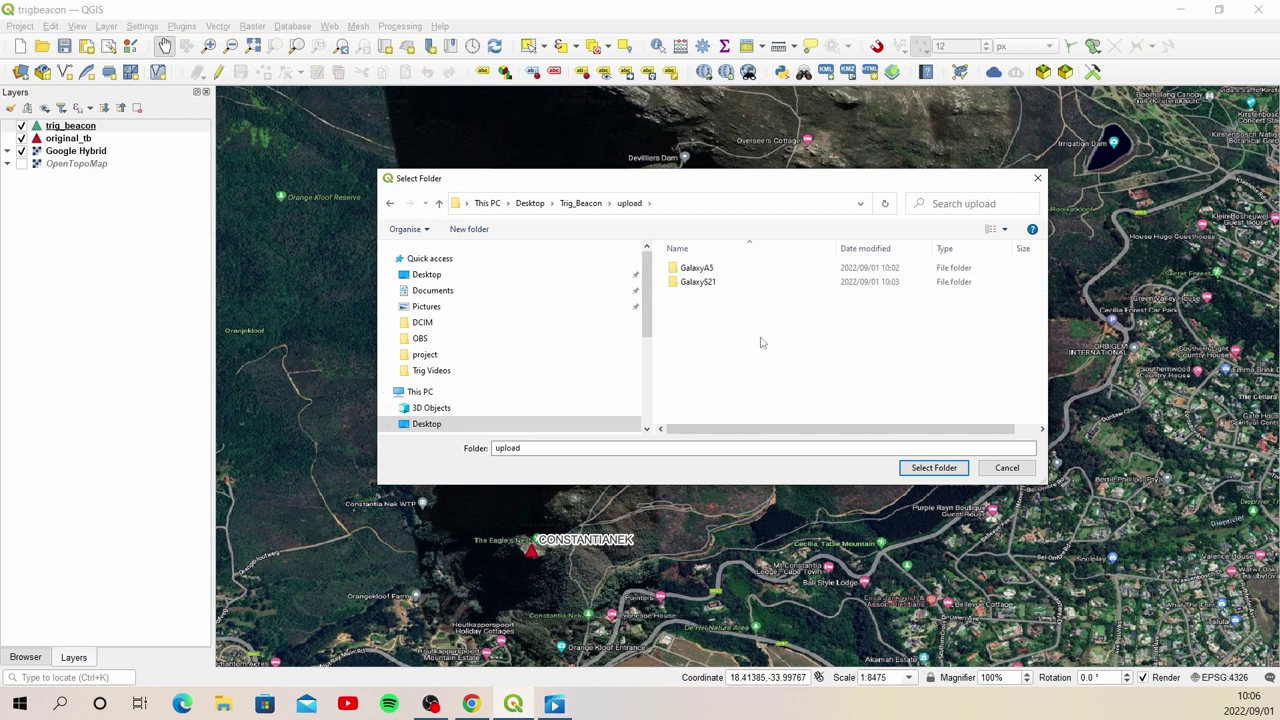
pyautogui.click(731, 282)
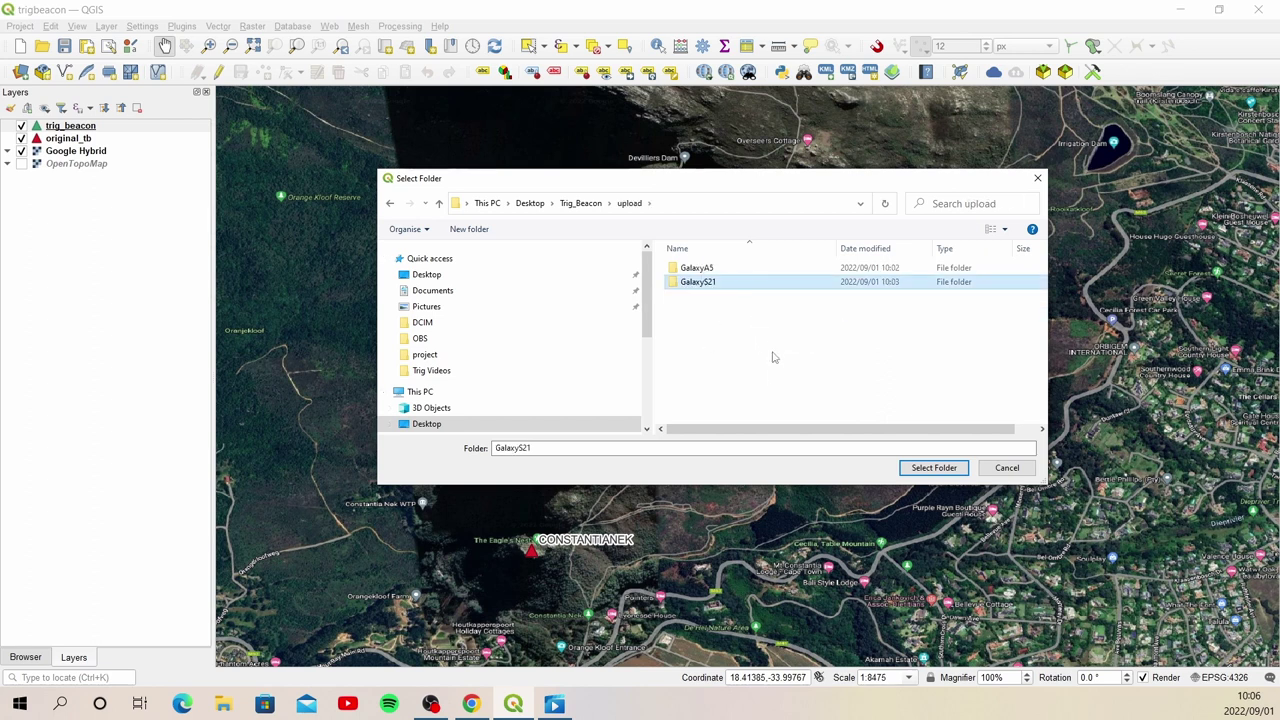
pyautogui.click(932, 468)
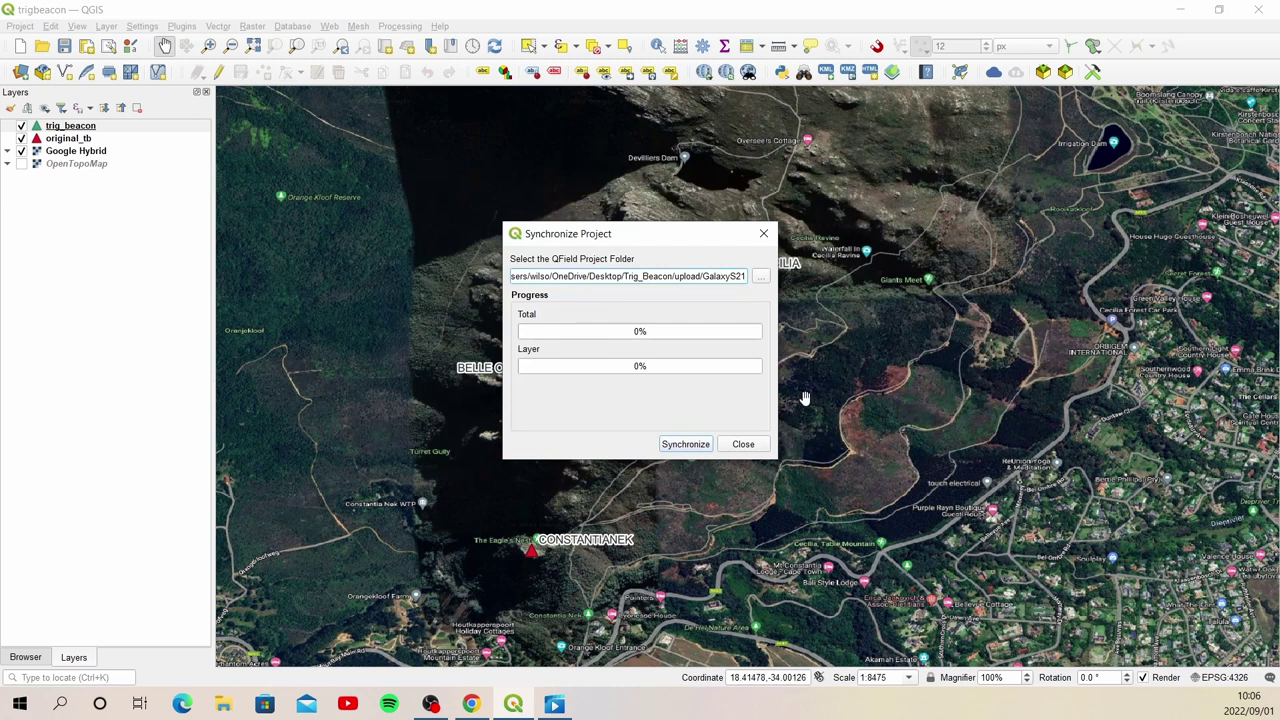
pyautogui.click(685, 444)
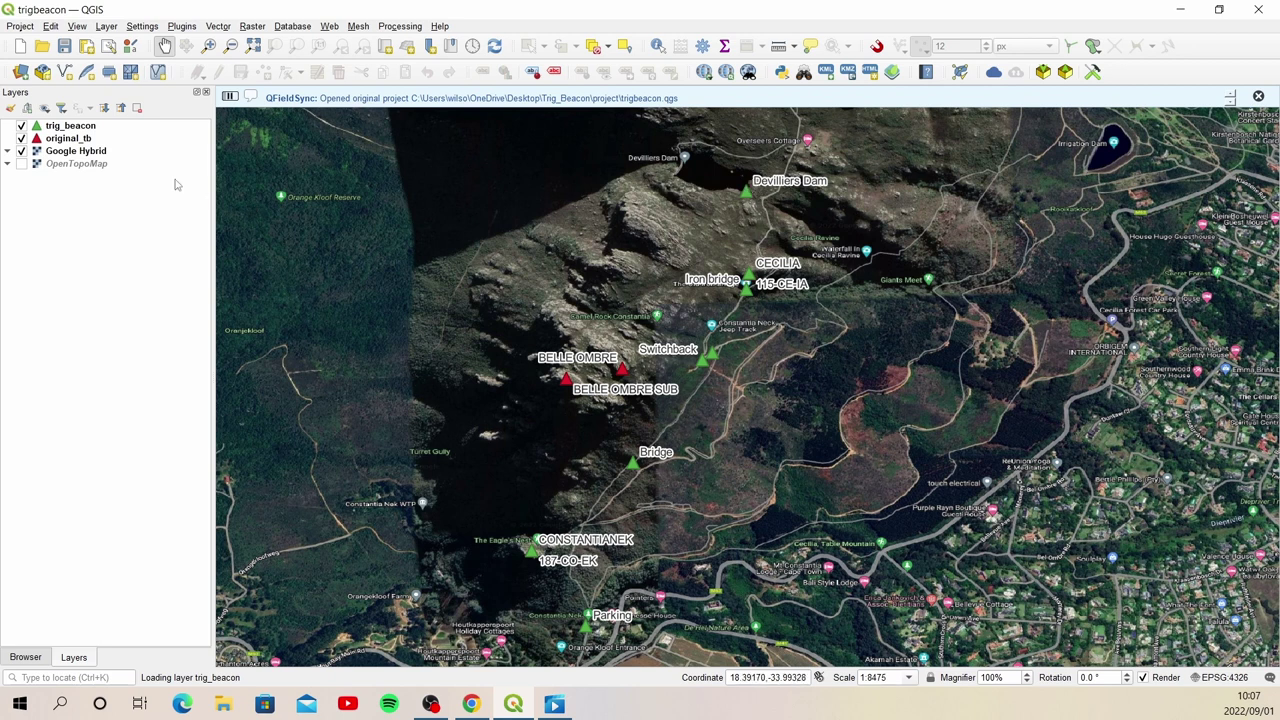
# Step: View the trig_beacon layer's attribute table with all features shown
pyautogui.click(113, 129)
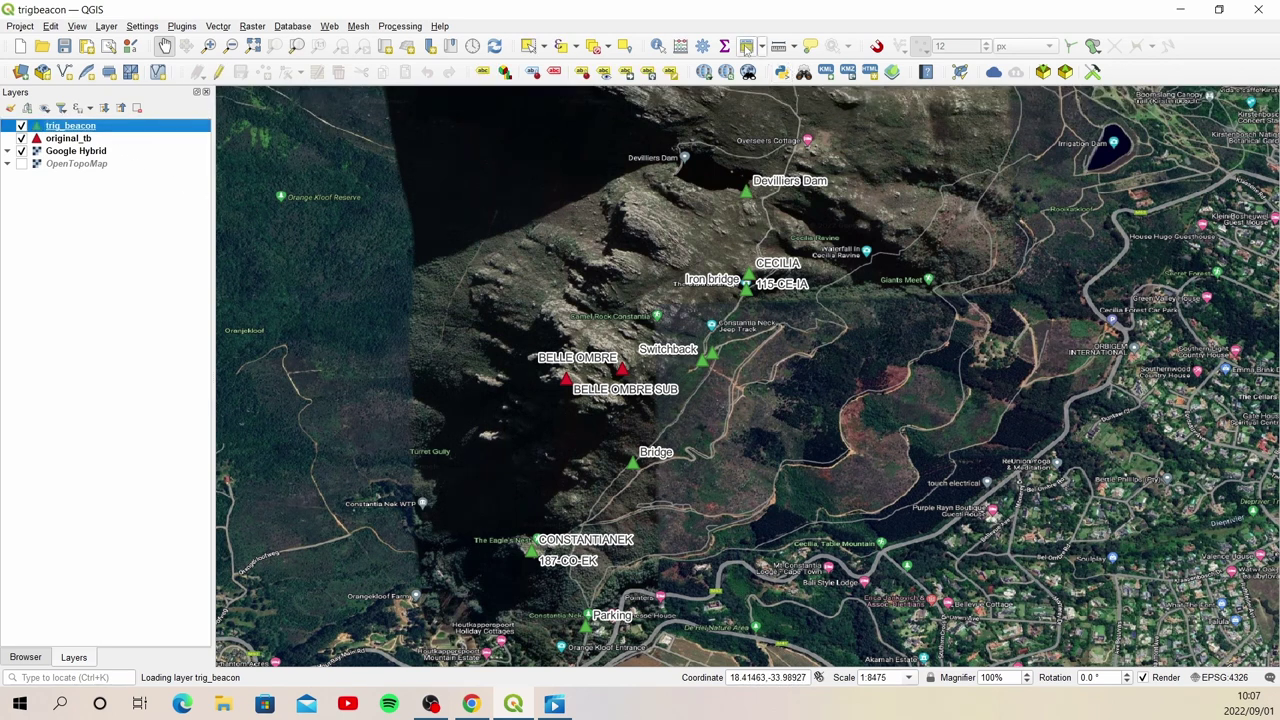
pyautogui.click(747, 47)
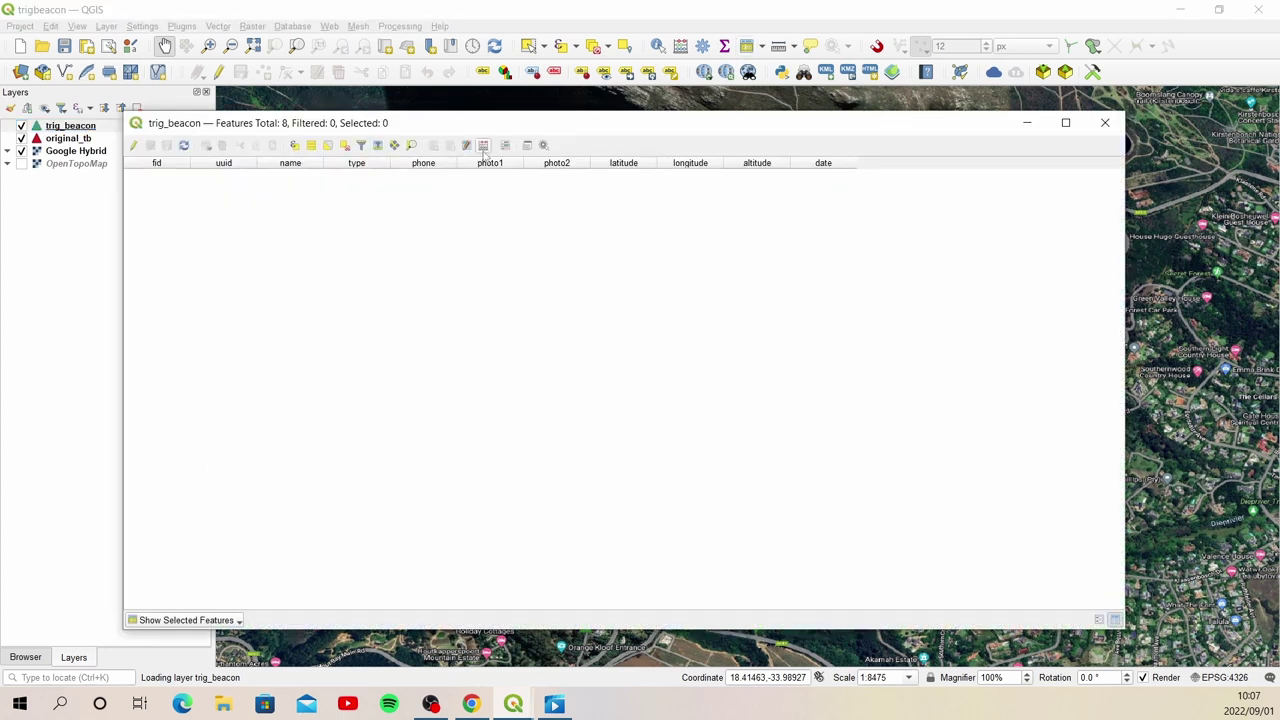
pyautogui.click(1105, 122)
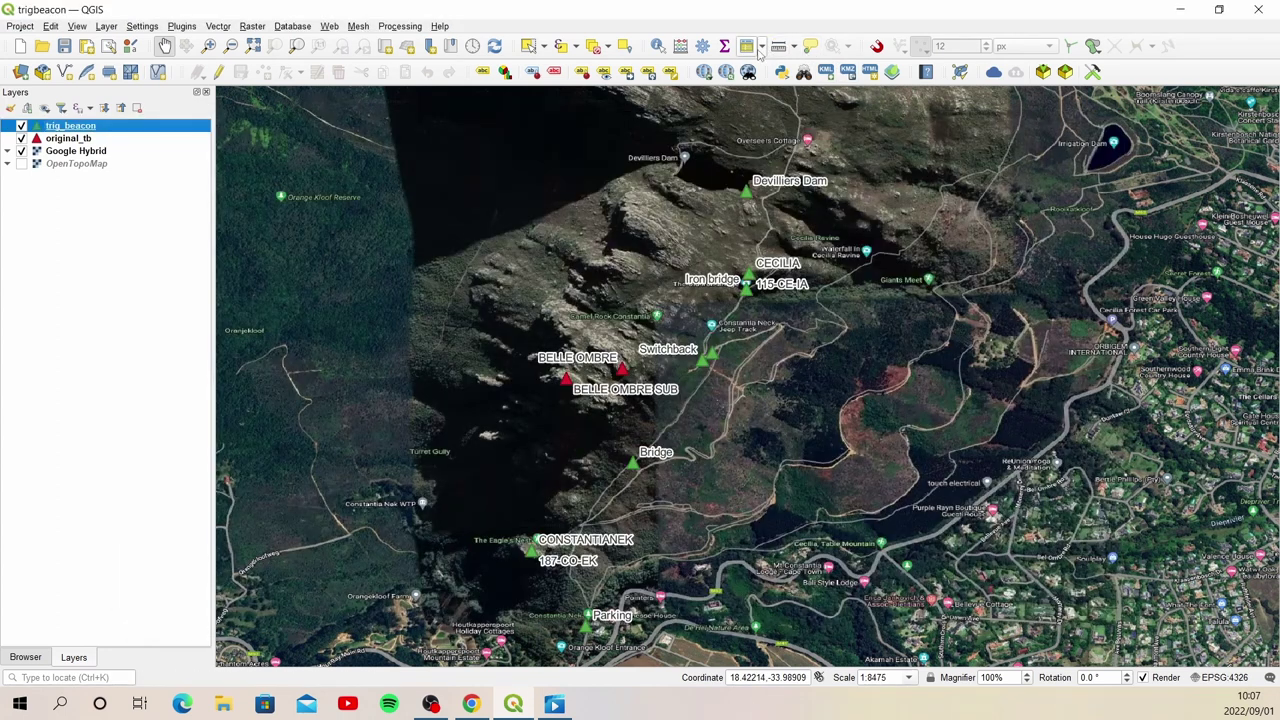
pyautogui.click(762, 48)
pyautogui.click(772, 64)
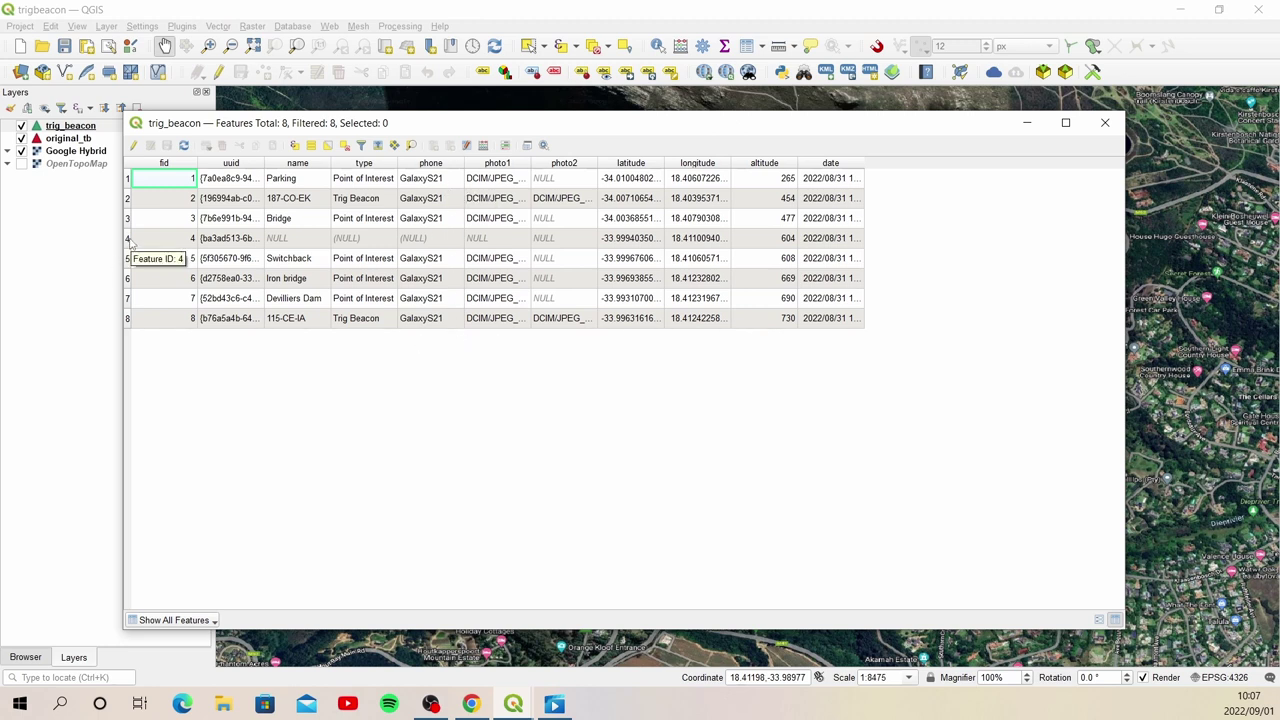
# Step: Delete the feature with fid 4 from the trig_beacon layer, save the layer edits and close the attribute table
pyautogui.click(133, 147)
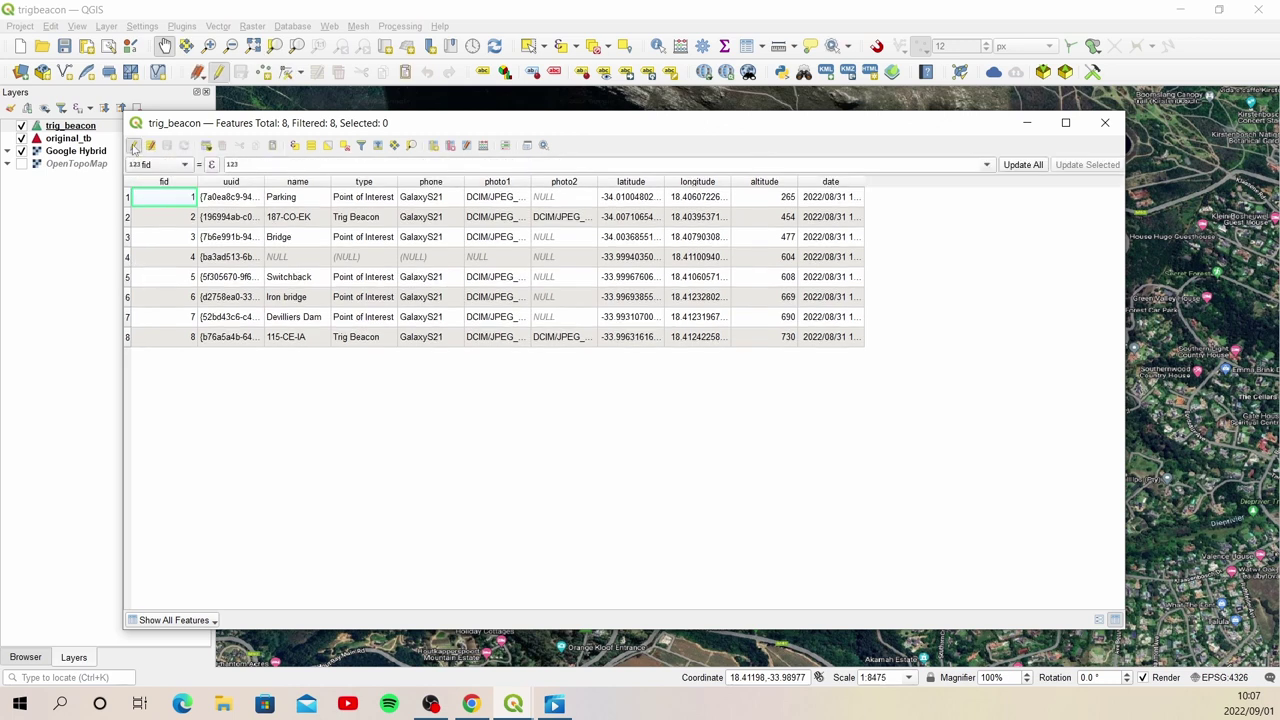
pyautogui.click(129, 257)
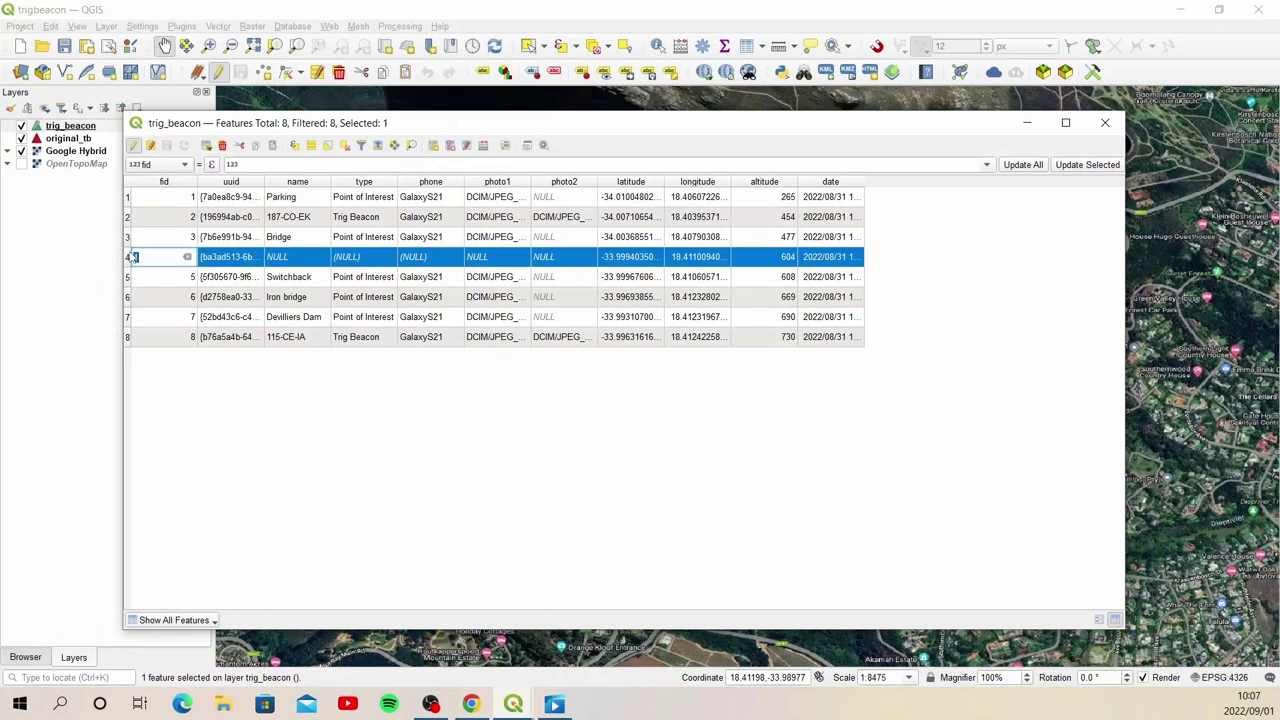
pyautogui.click(223, 146)
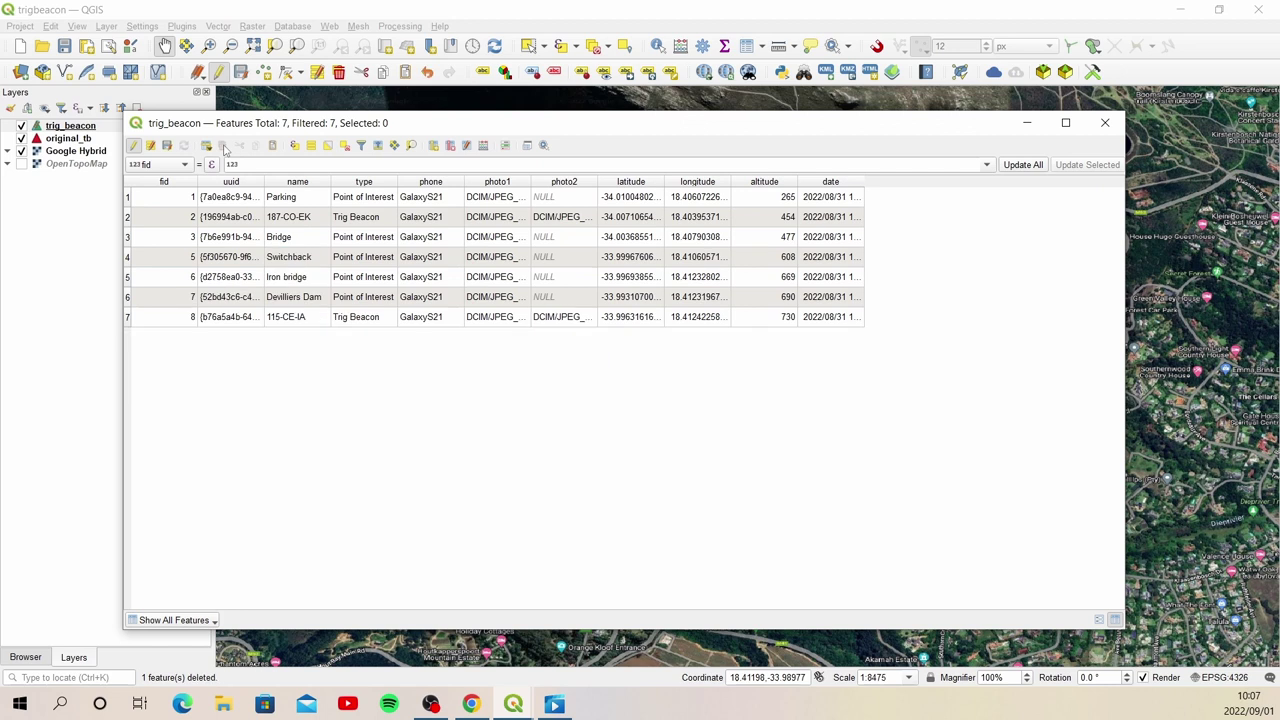
pyautogui.click(134, 146)
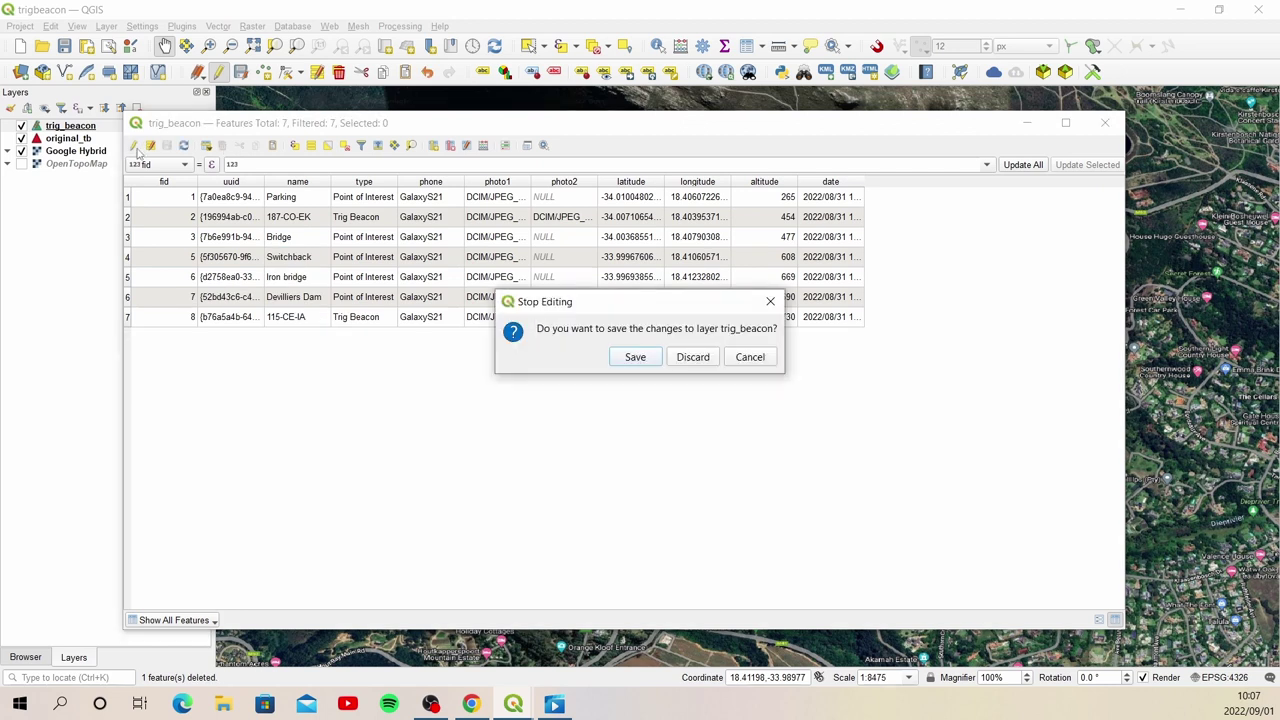
pyautogui.click(648, 358)
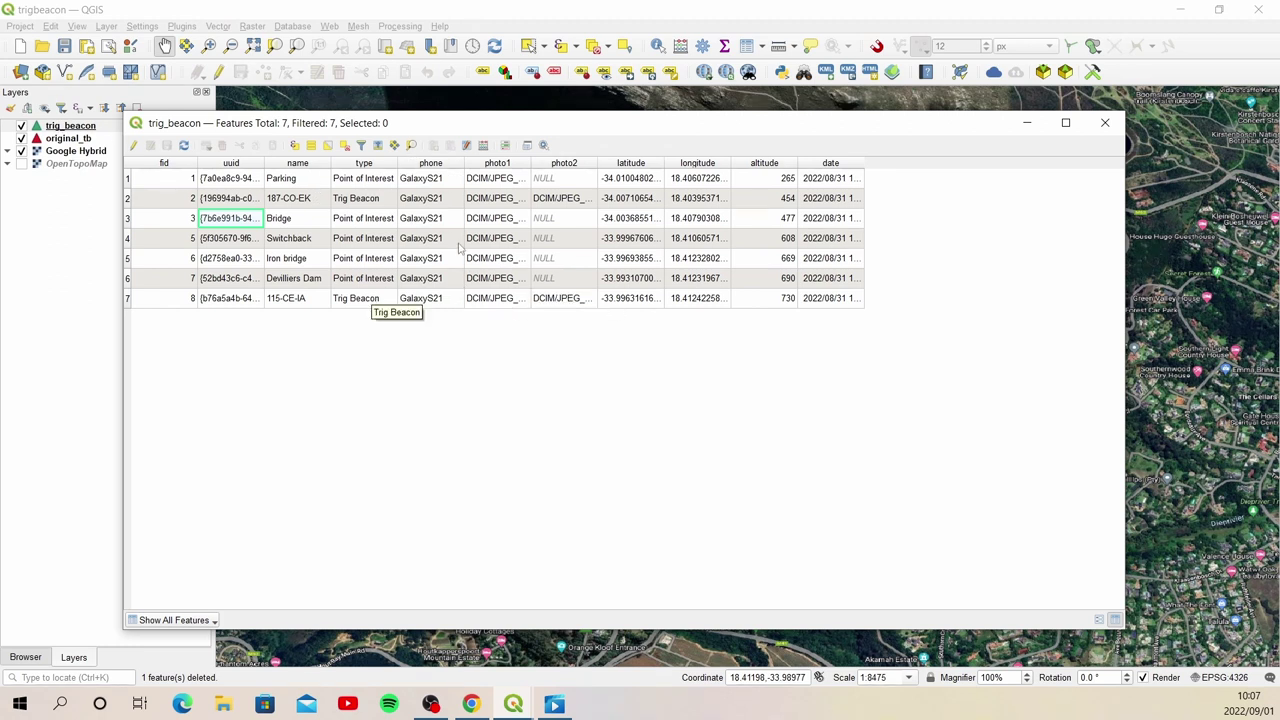
pyautogui.click(1105, 123)
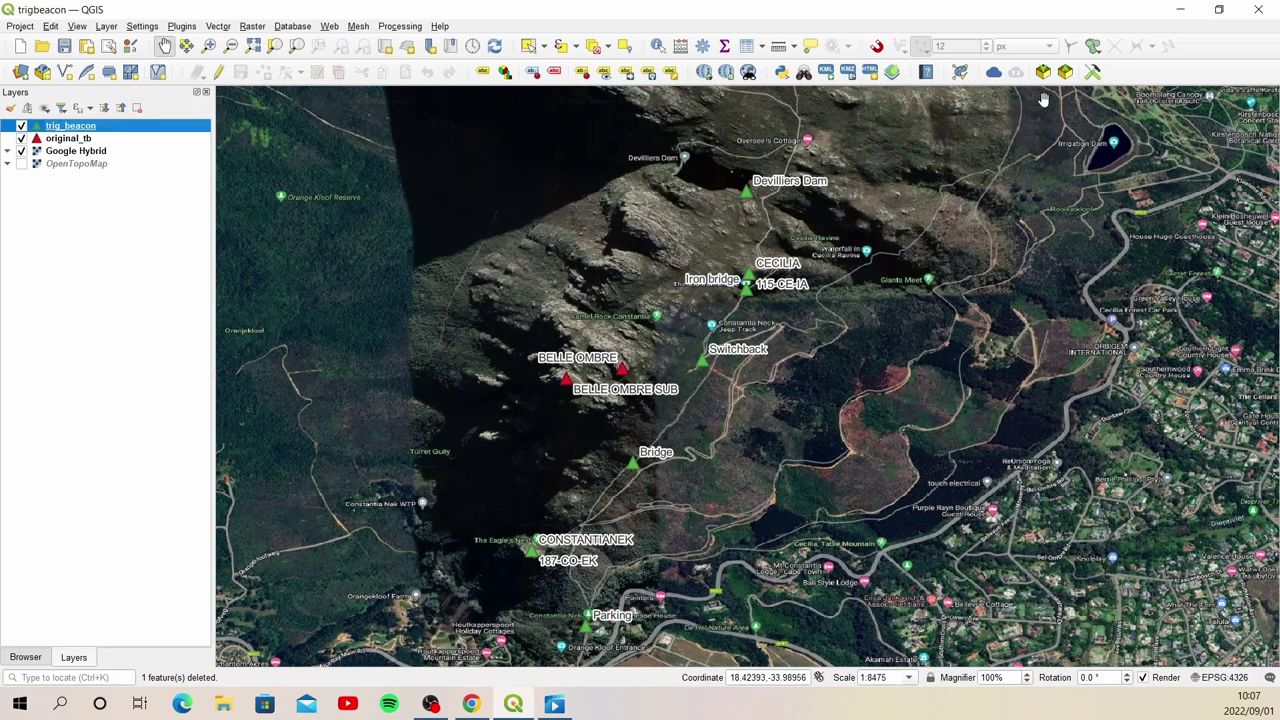
# Step: Synchronize the project from the upload folder's GalaxyA5 folder and check the trig_beacon layer's attribute table
pyautogui.click(1065, 72)
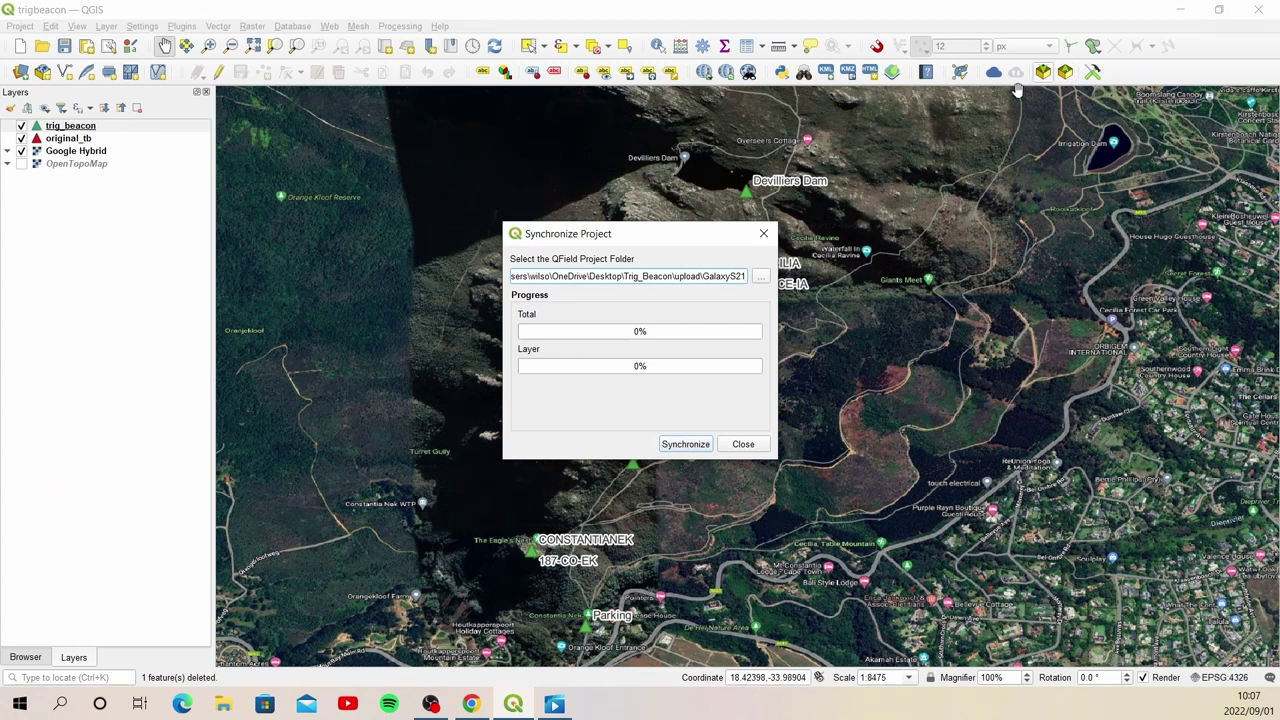
pyautogui.click(759, 281)
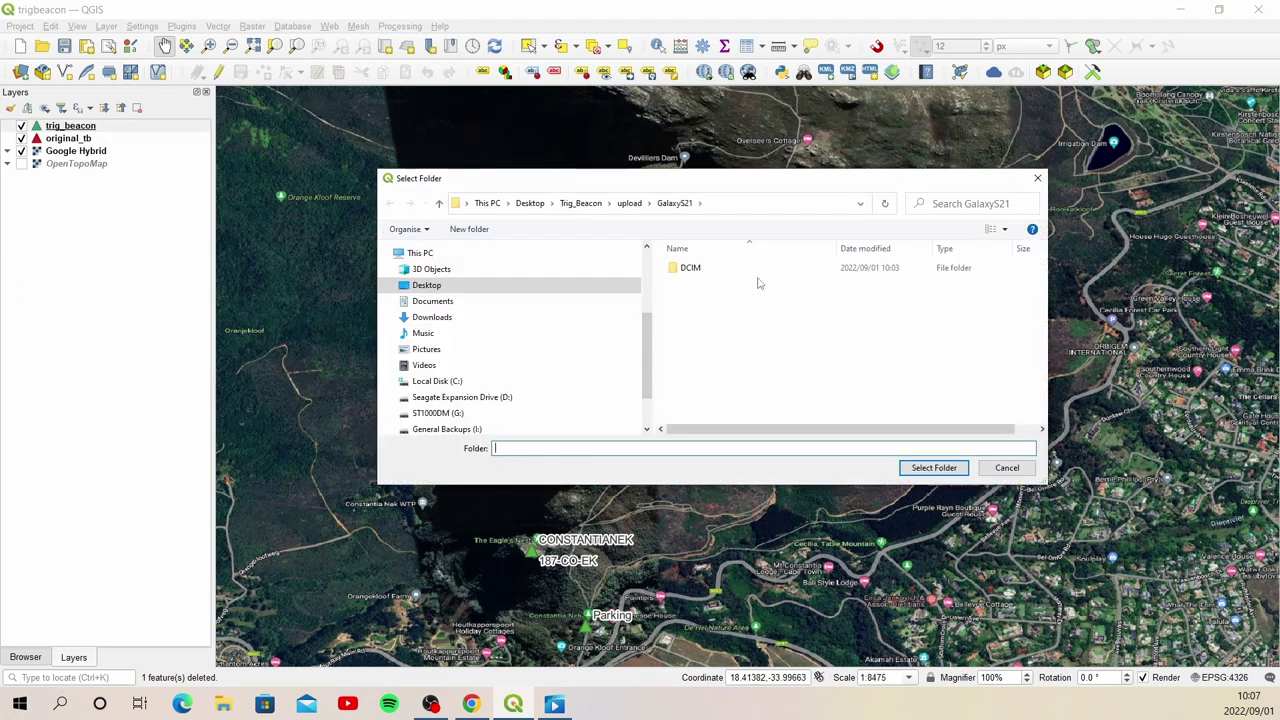
pyautogui.click(632, 204)
pyautogui.click(728, 268)
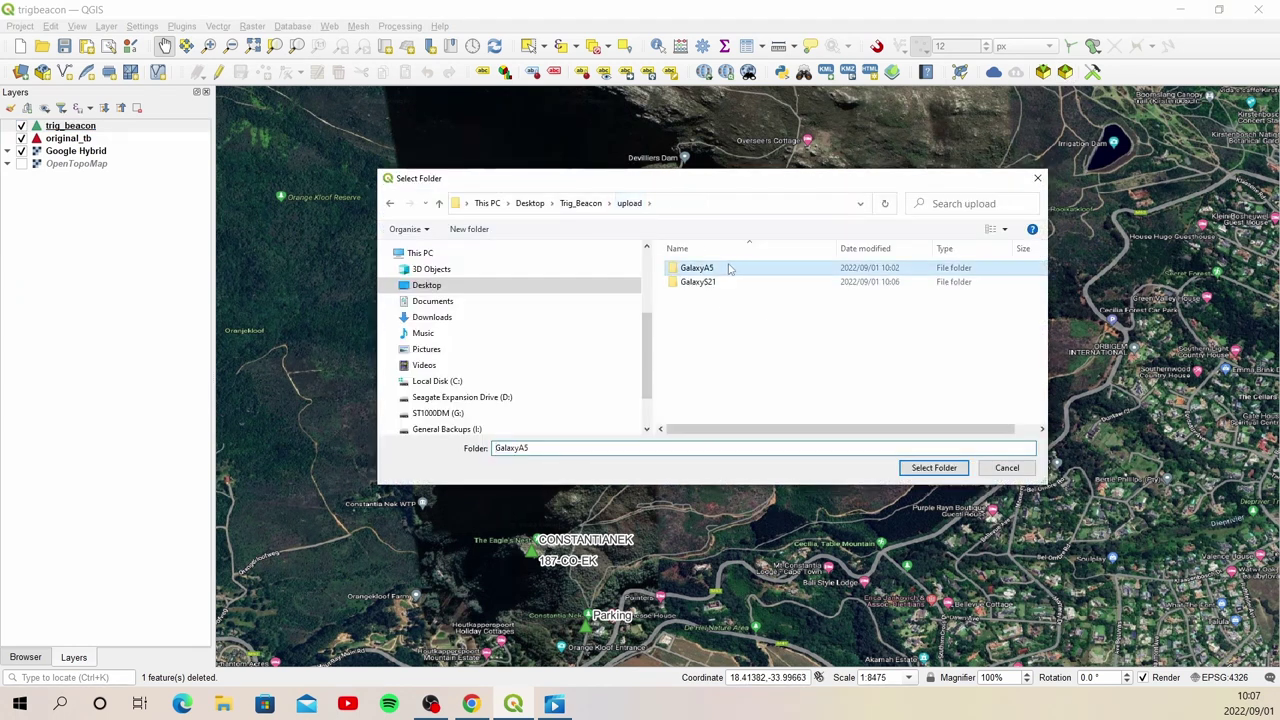
pyautogui.click(934, 468)
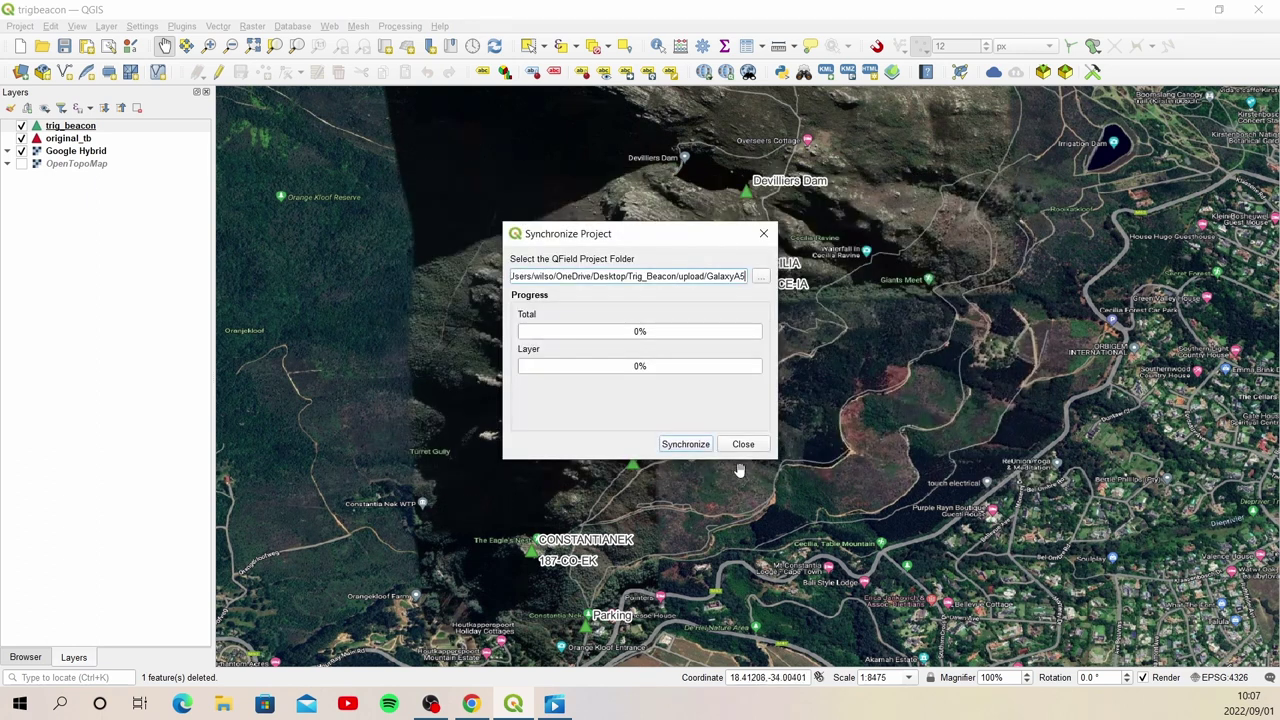
pyautogui.click(684, 444)
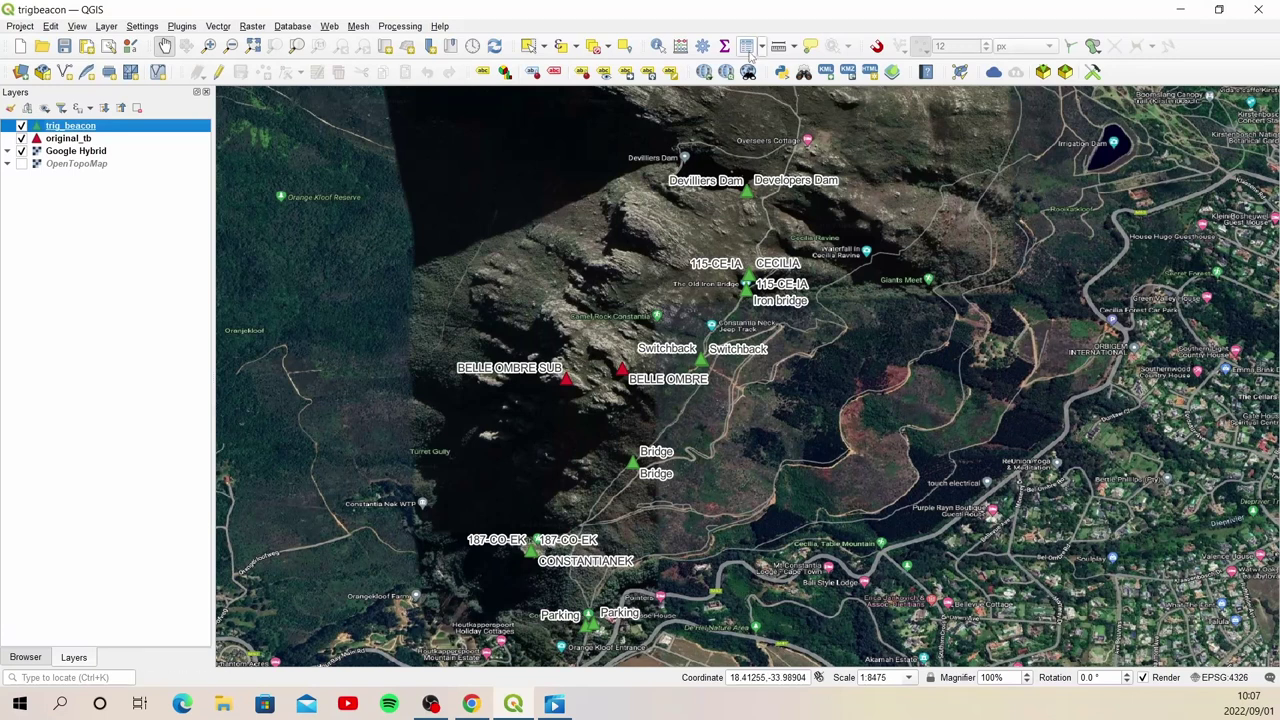
pyautogui.click(747, 47)
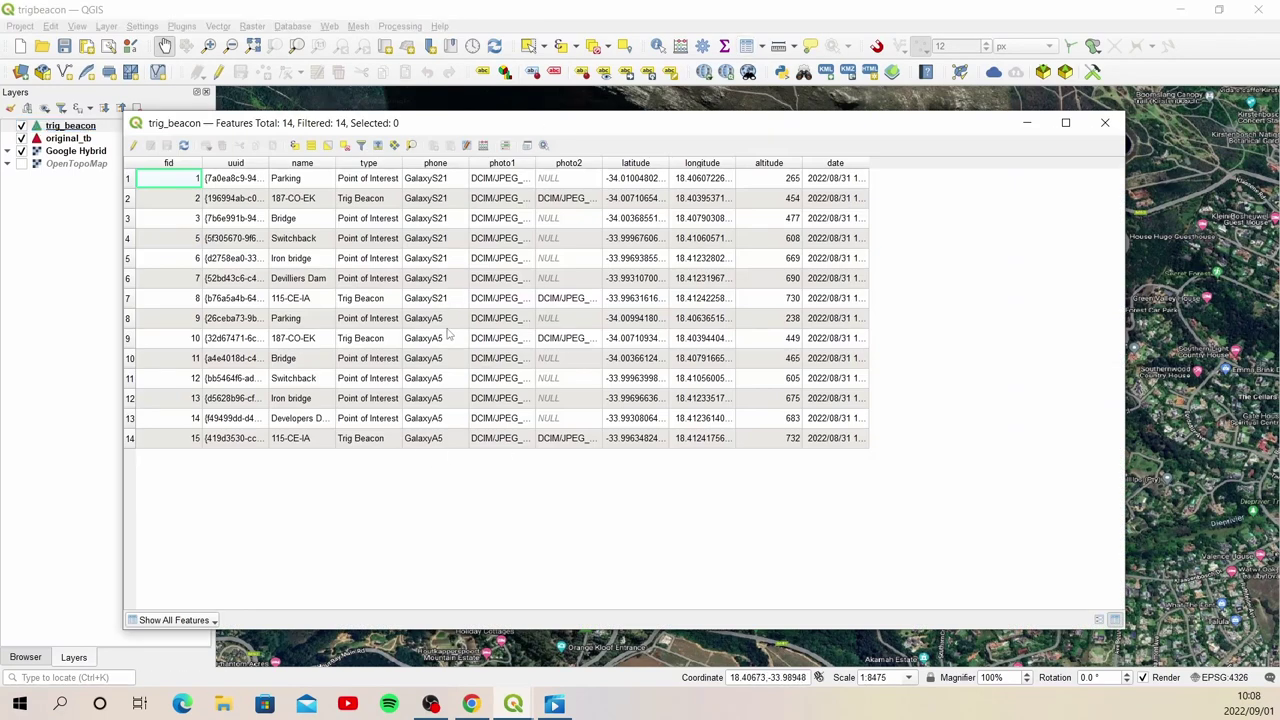
pyautogui.click(1106, 124)
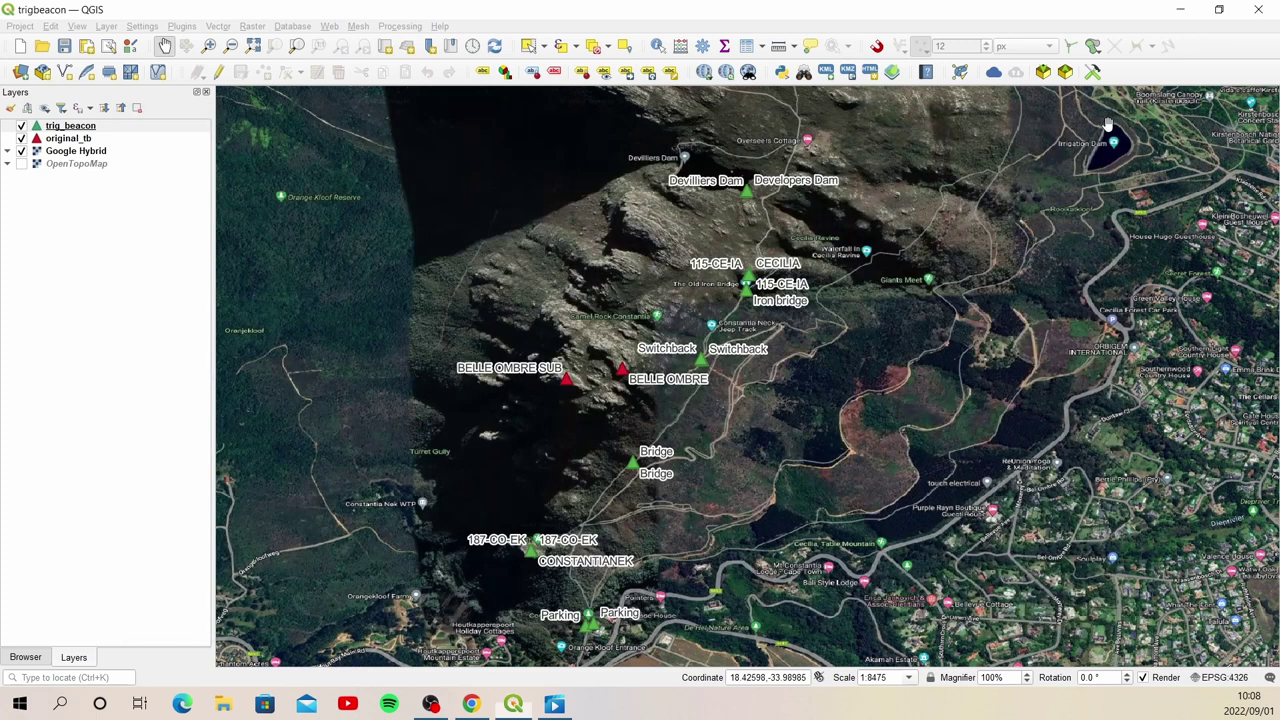
# Step: Switch to File Explorer and view the photos in the DCIM subfolder of Trig_Beacon's project folder
pyautogui.click(224, 704)
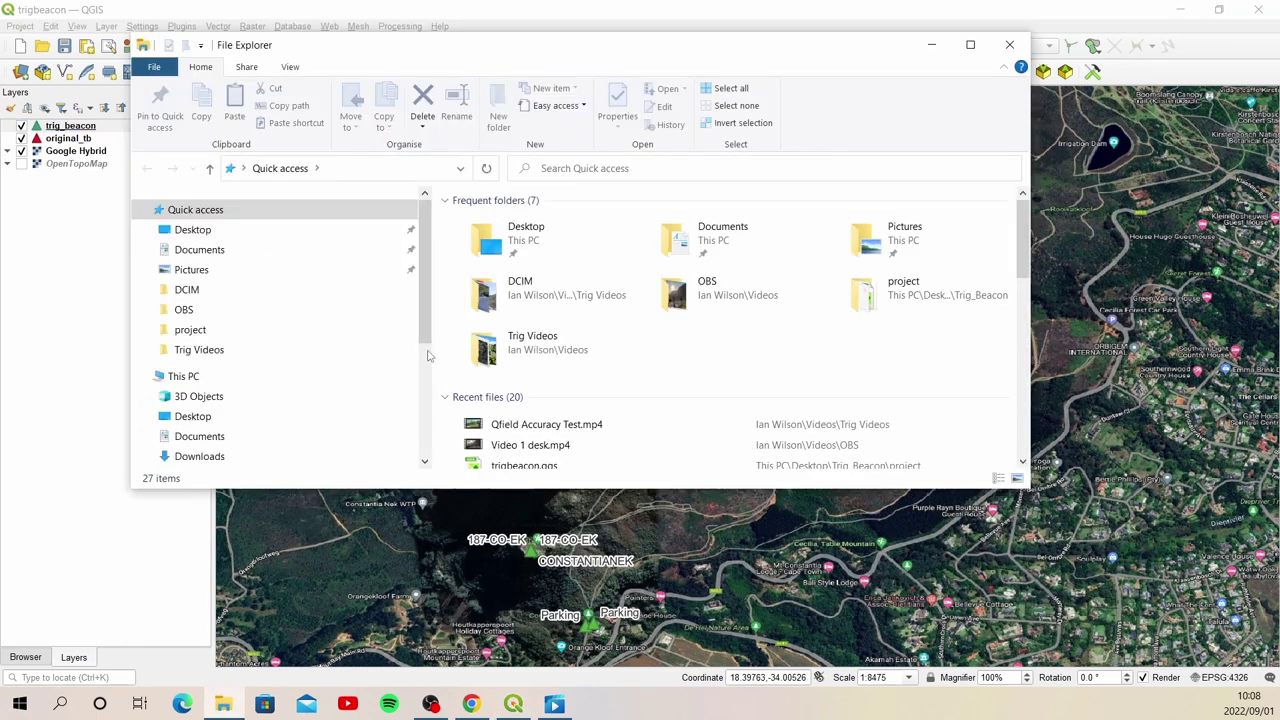
pyautogui.click(193, 230)
pyautogui.doubleClick(493, 240)
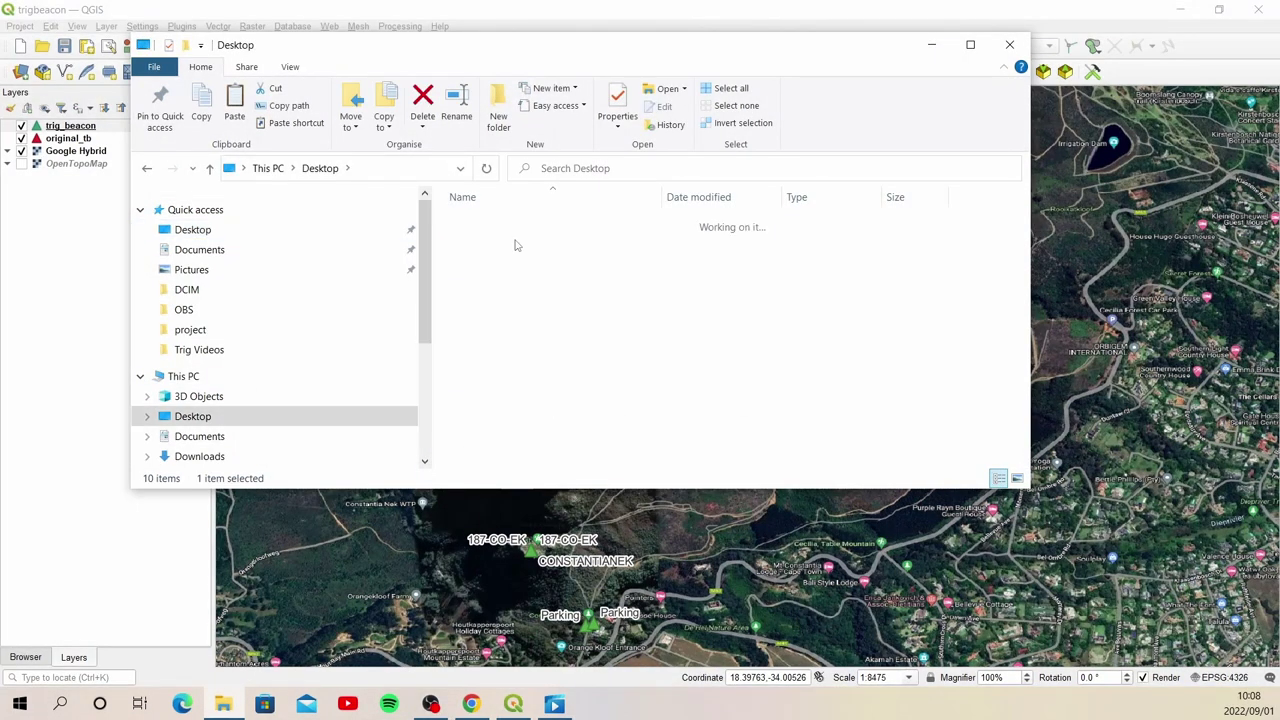
pyautogui.doubleClick(505, 259)
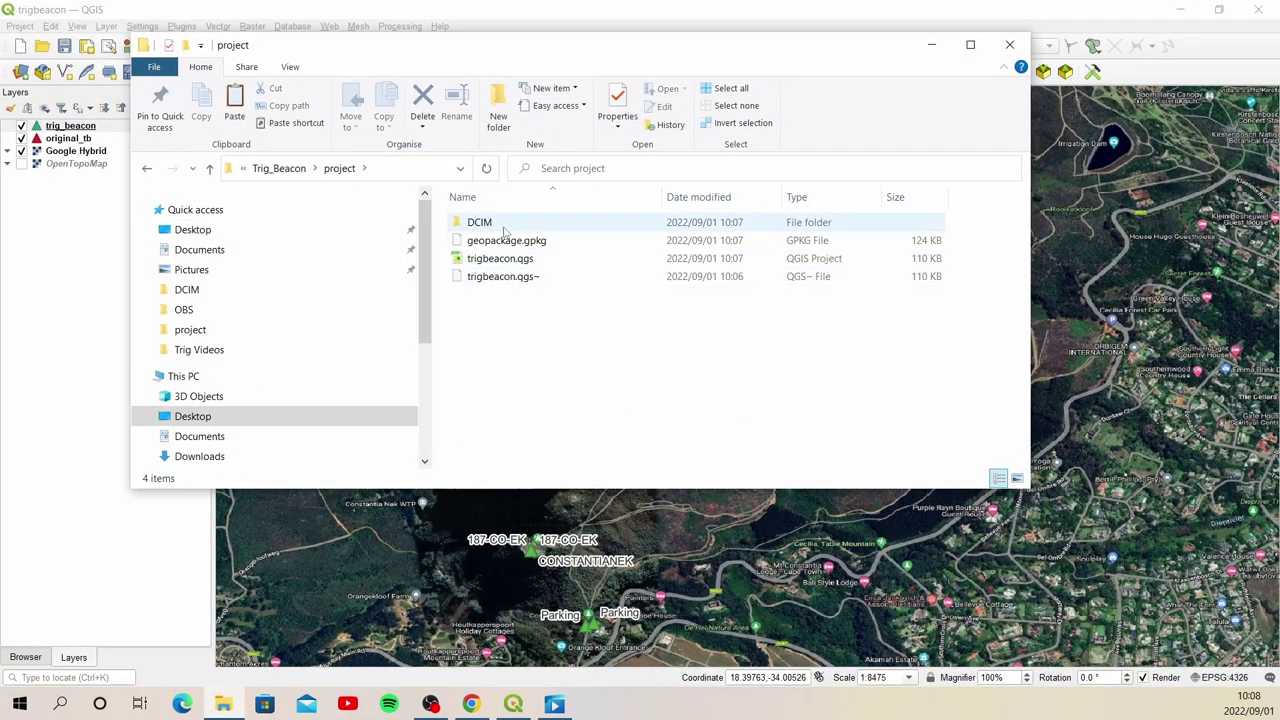
pyautogui.moveTo(515, 230)
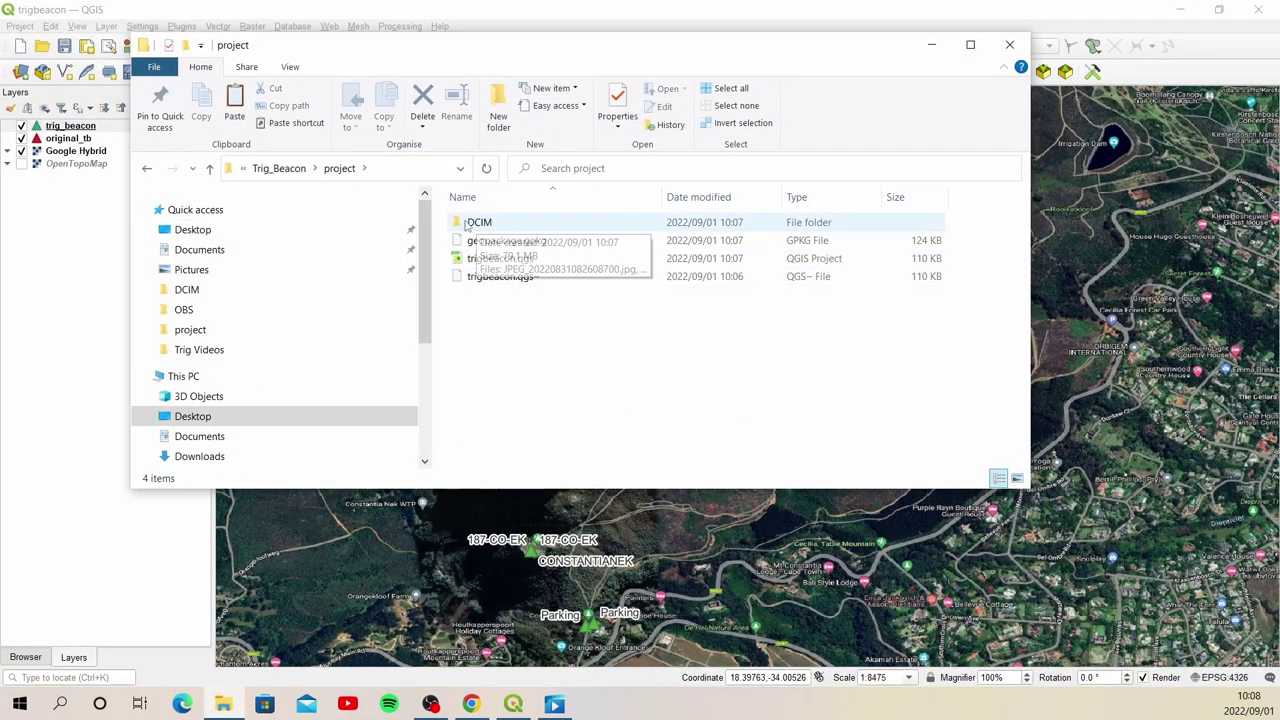
pyautogui.doubleClick(512, 224)
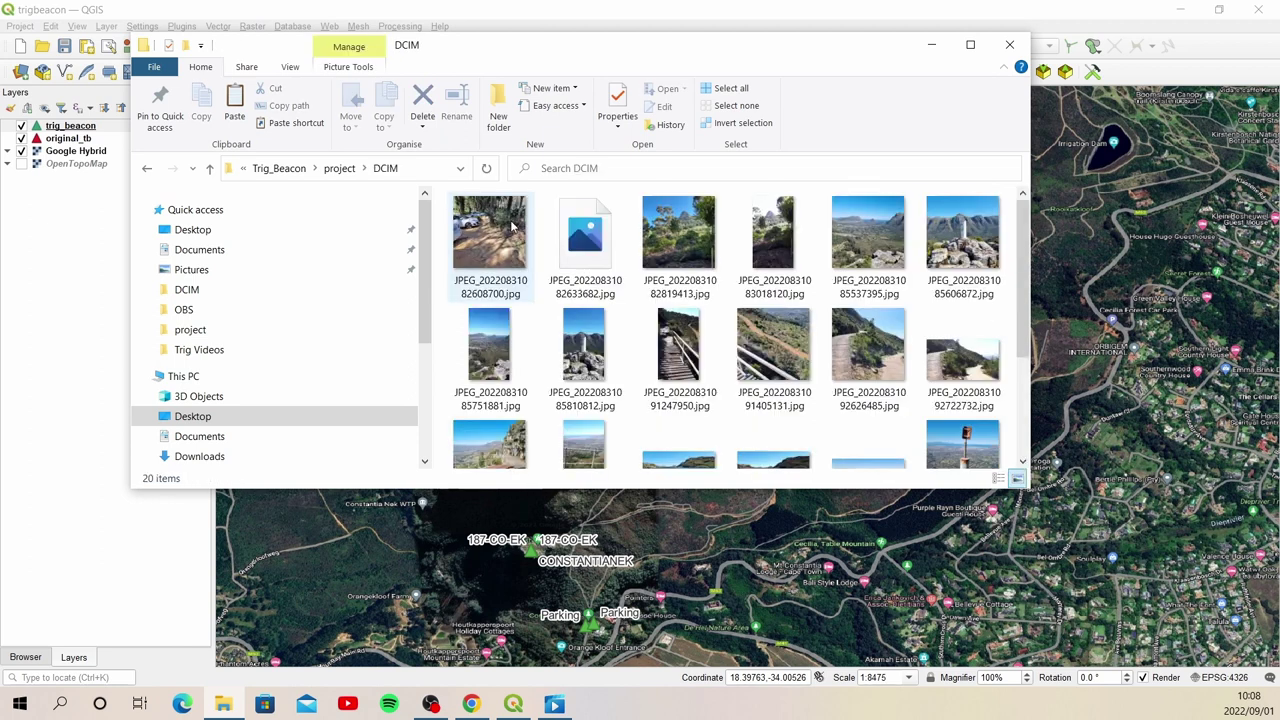
# Step: Close the photo folder window and set the trig_beacon layer's symbology to Categorized by the phone field
pyautogui.click(1010, 46)
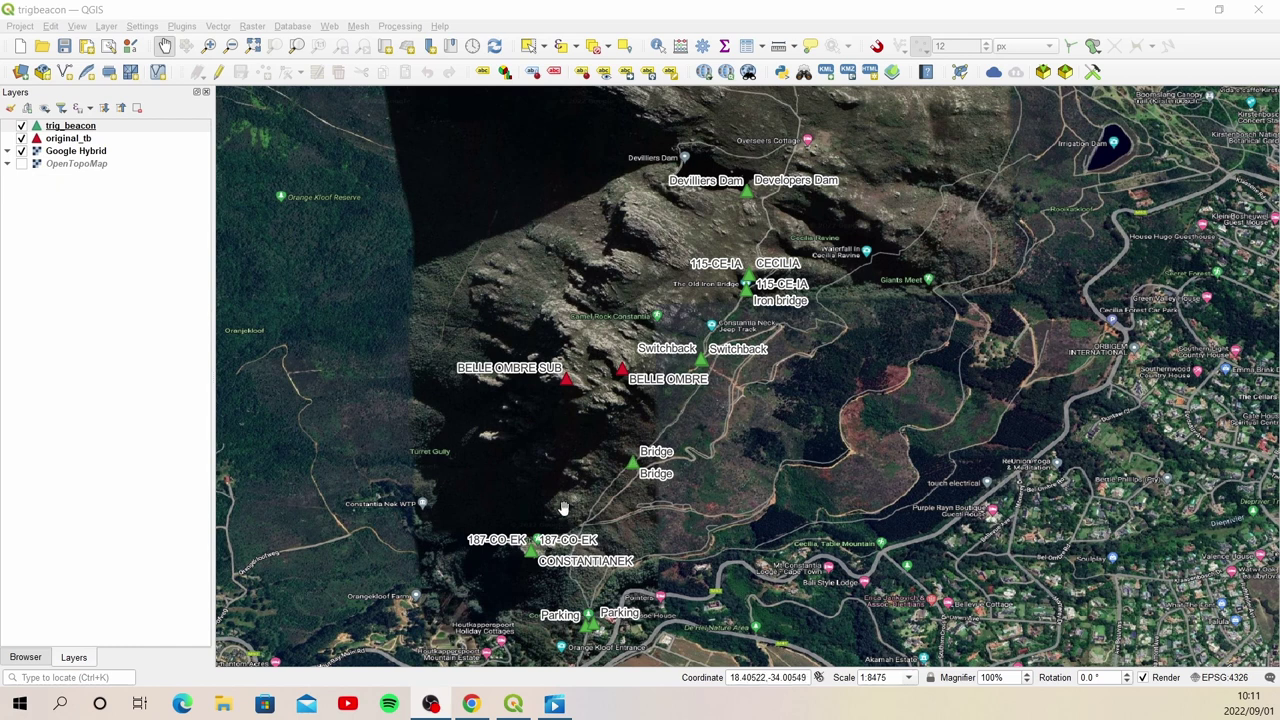
pyautogui.click(119, 128)
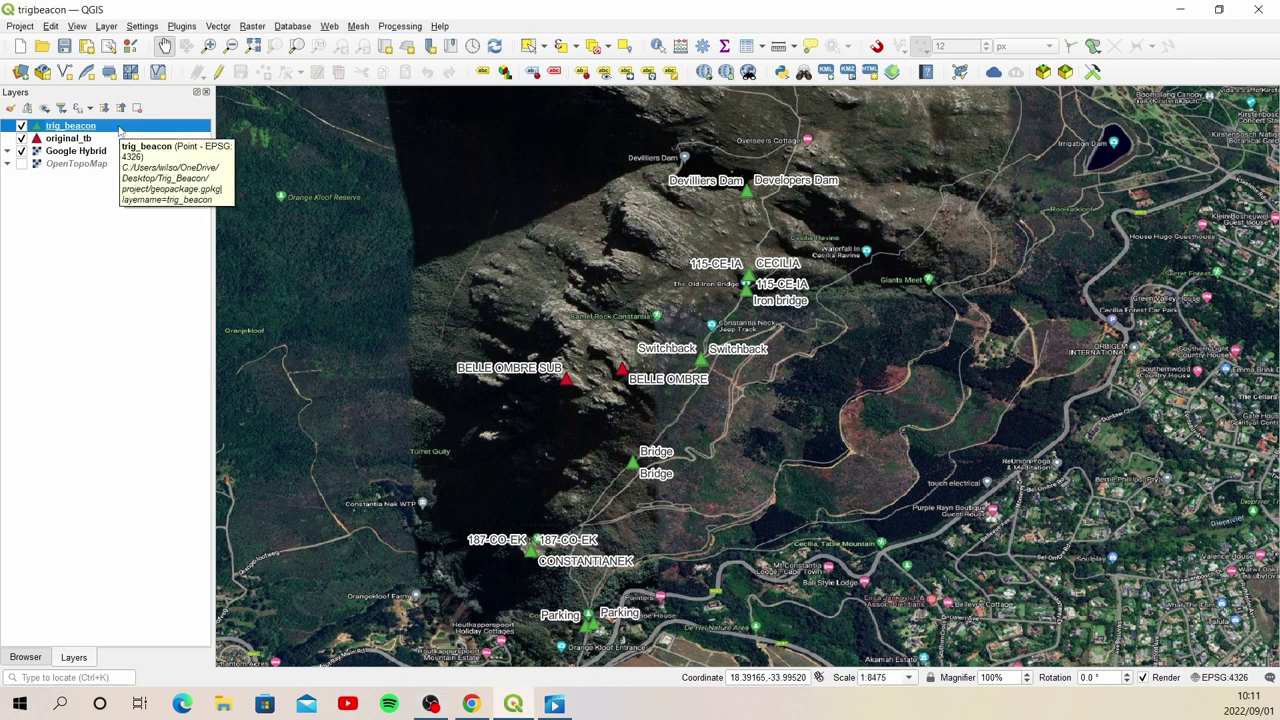
pyautogui.click(10, 107)
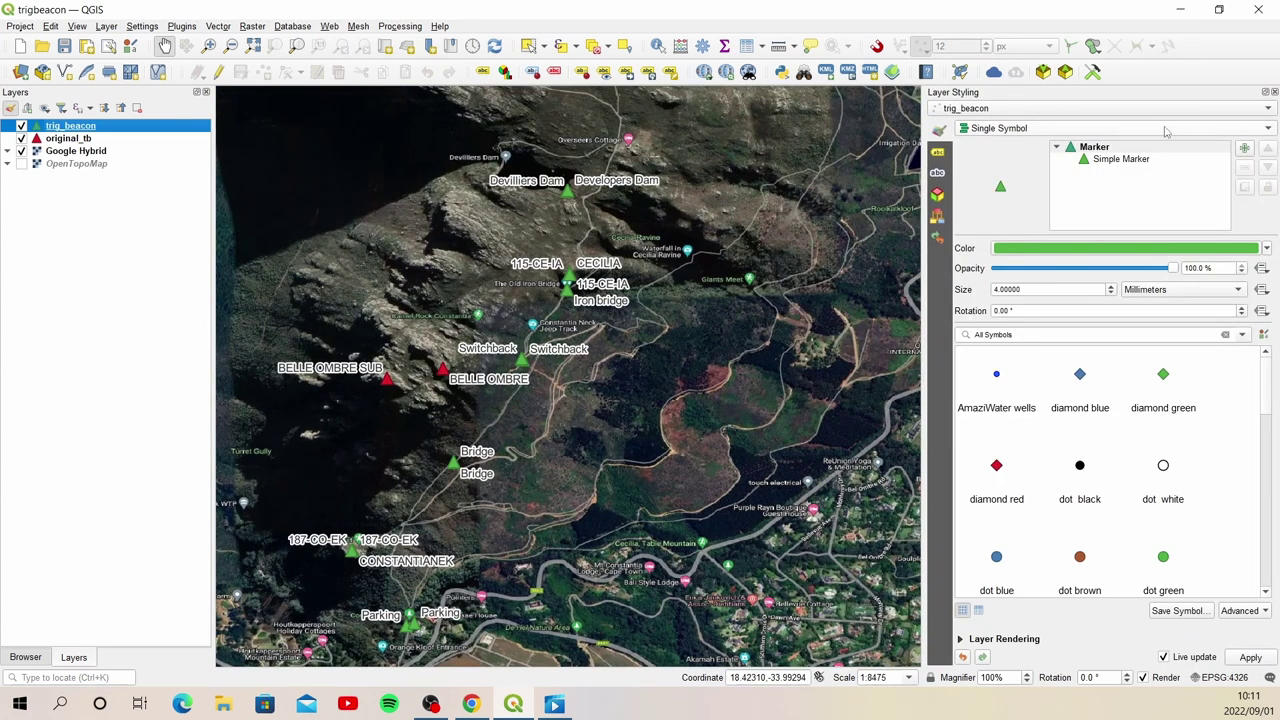
pyautogui.click(1250, 130)
pyautogui.click(1097, 142)
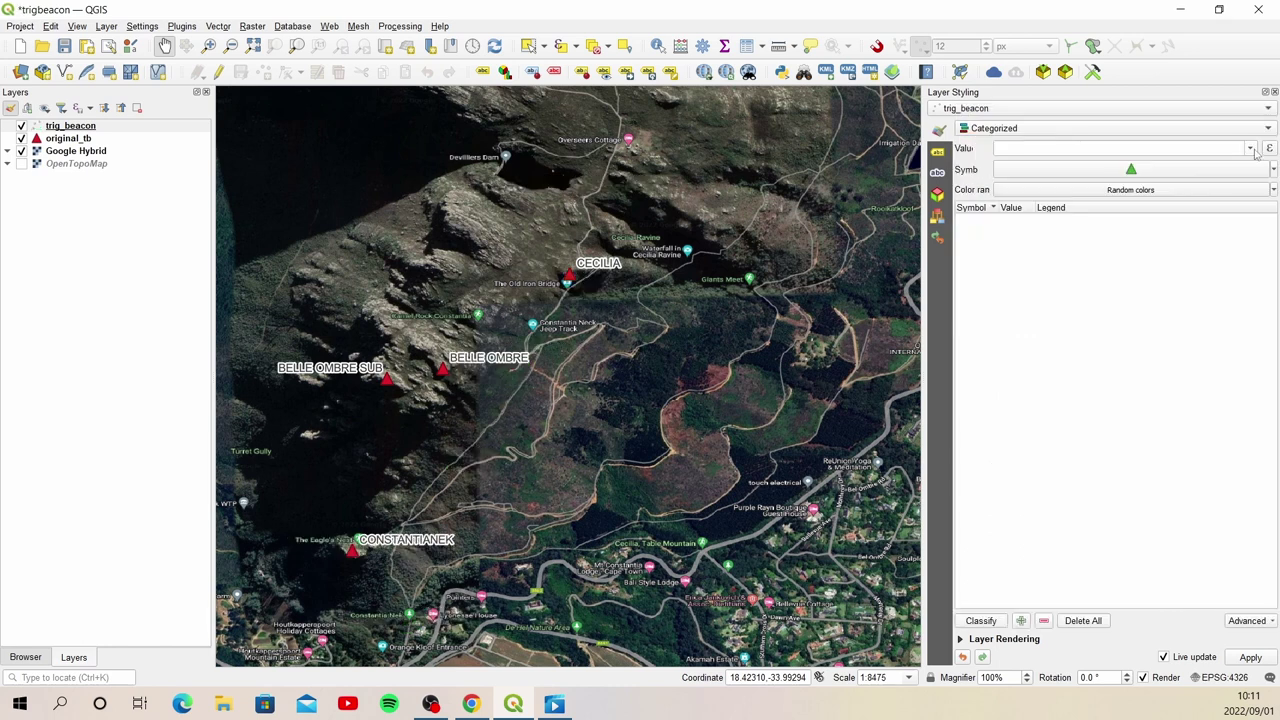
pyautogui.click(1250, 148)
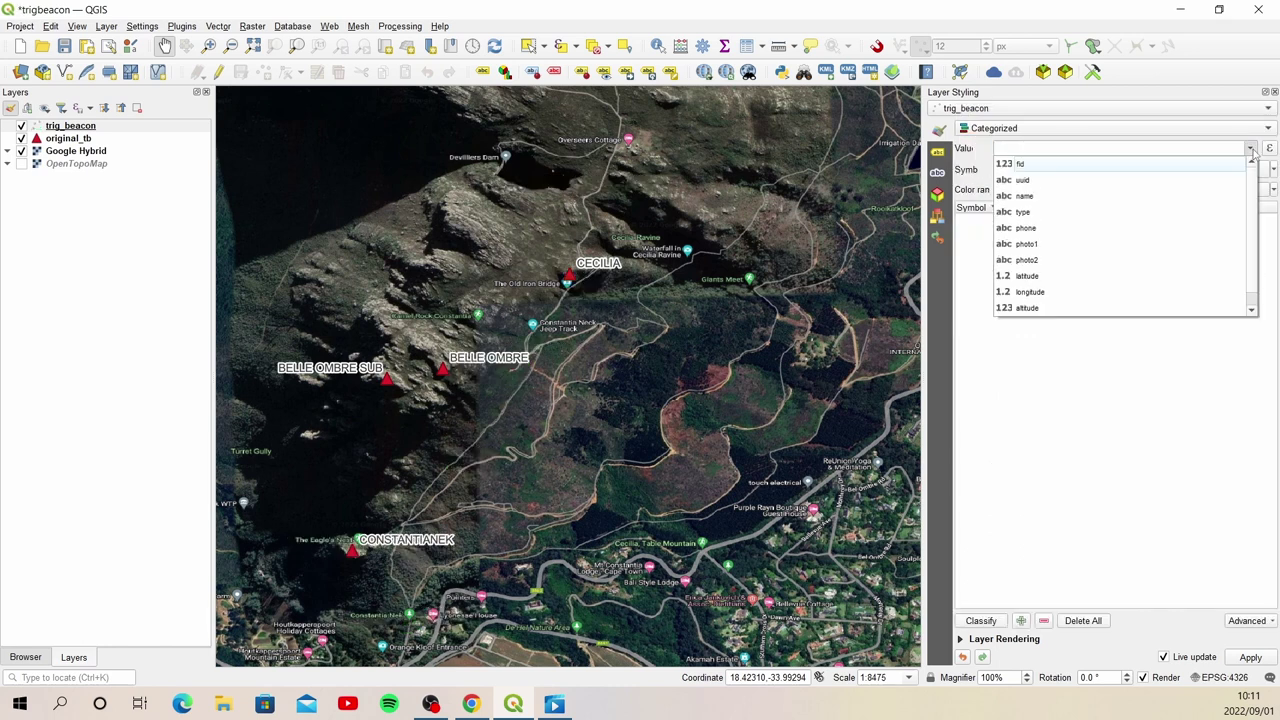
pyautogui.click(1063, 234)
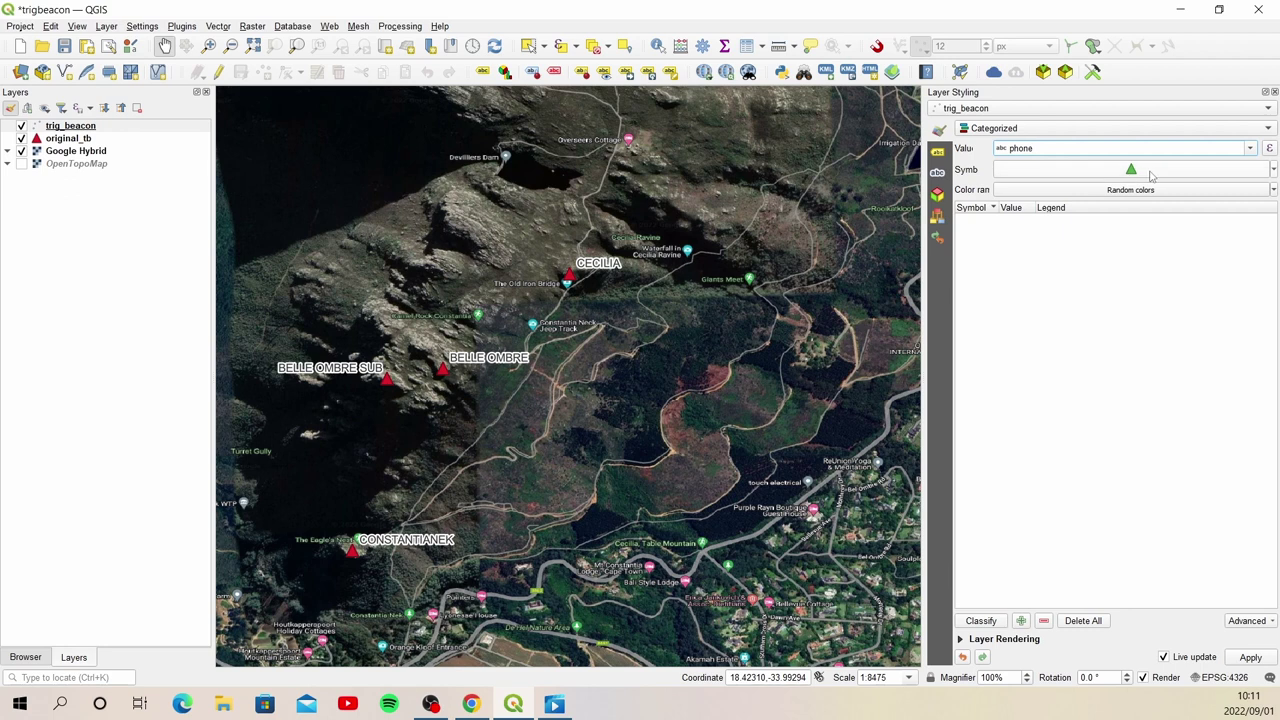
pyautogui.click(1152, 175)
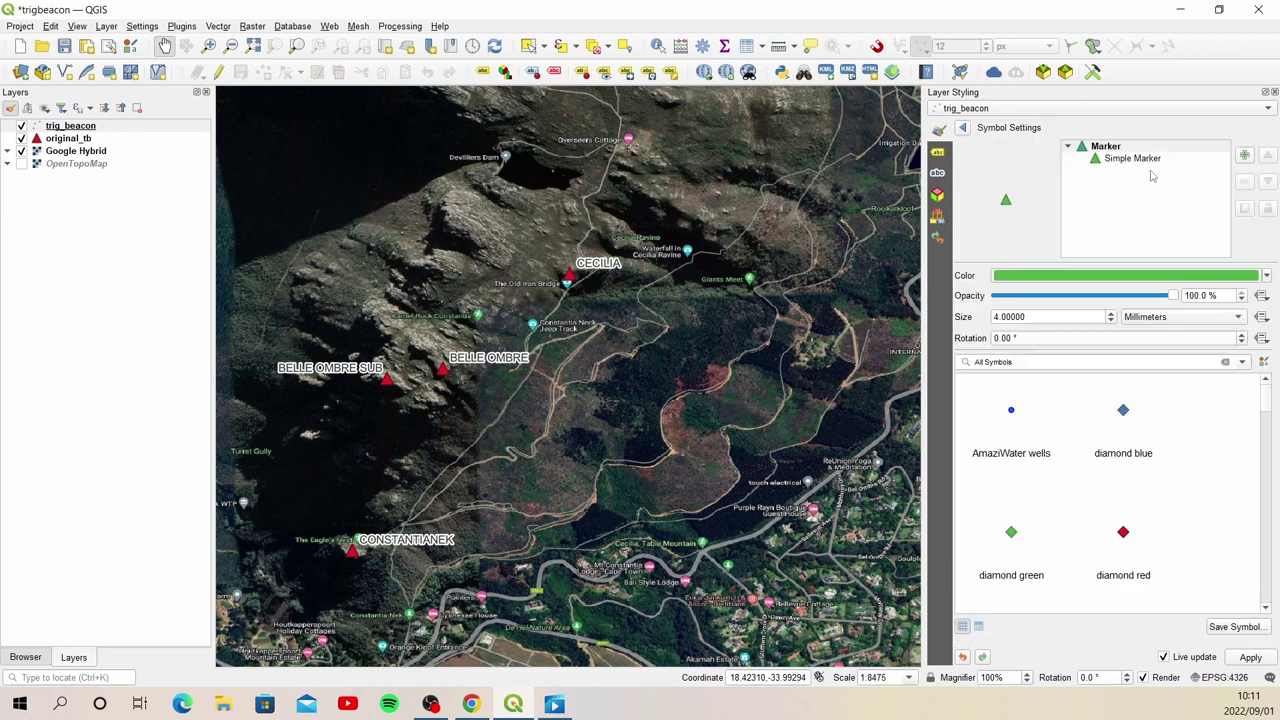
pyautogui.click(963, 129)
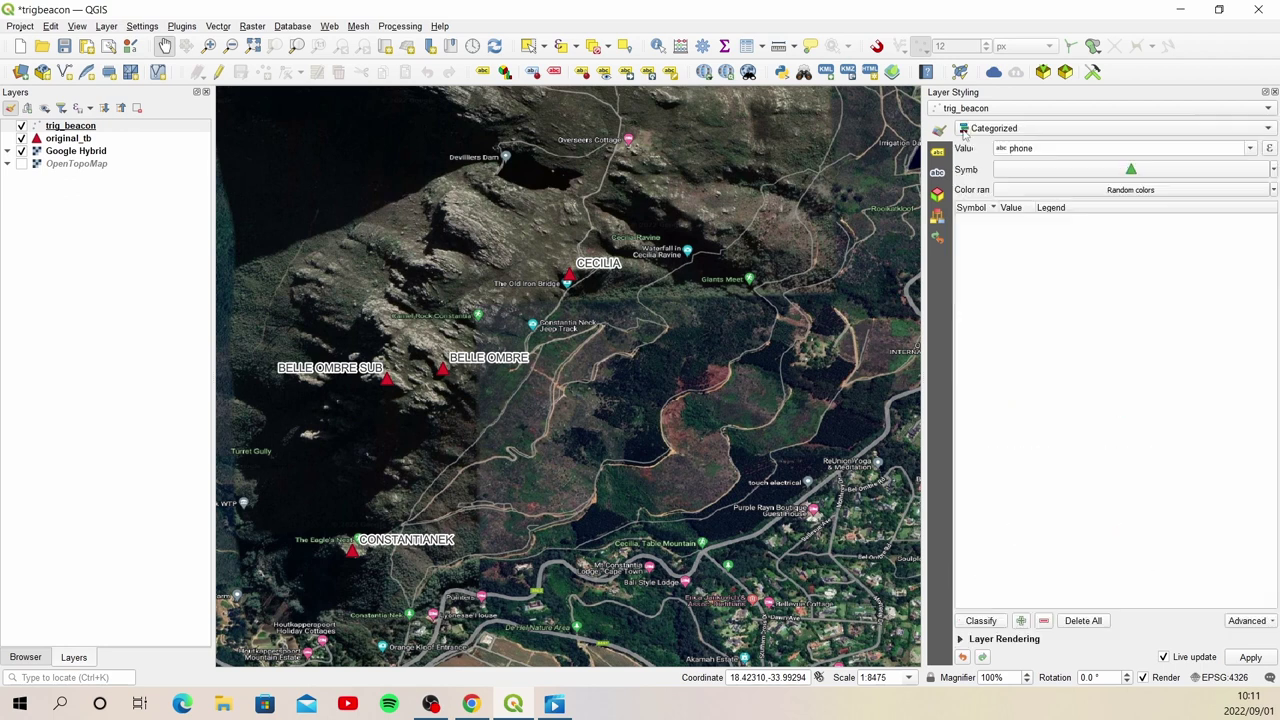
# Step: Classify the trig_beacon layer's phone values and remove the category for all other values
pyautogui.click(989, 622)
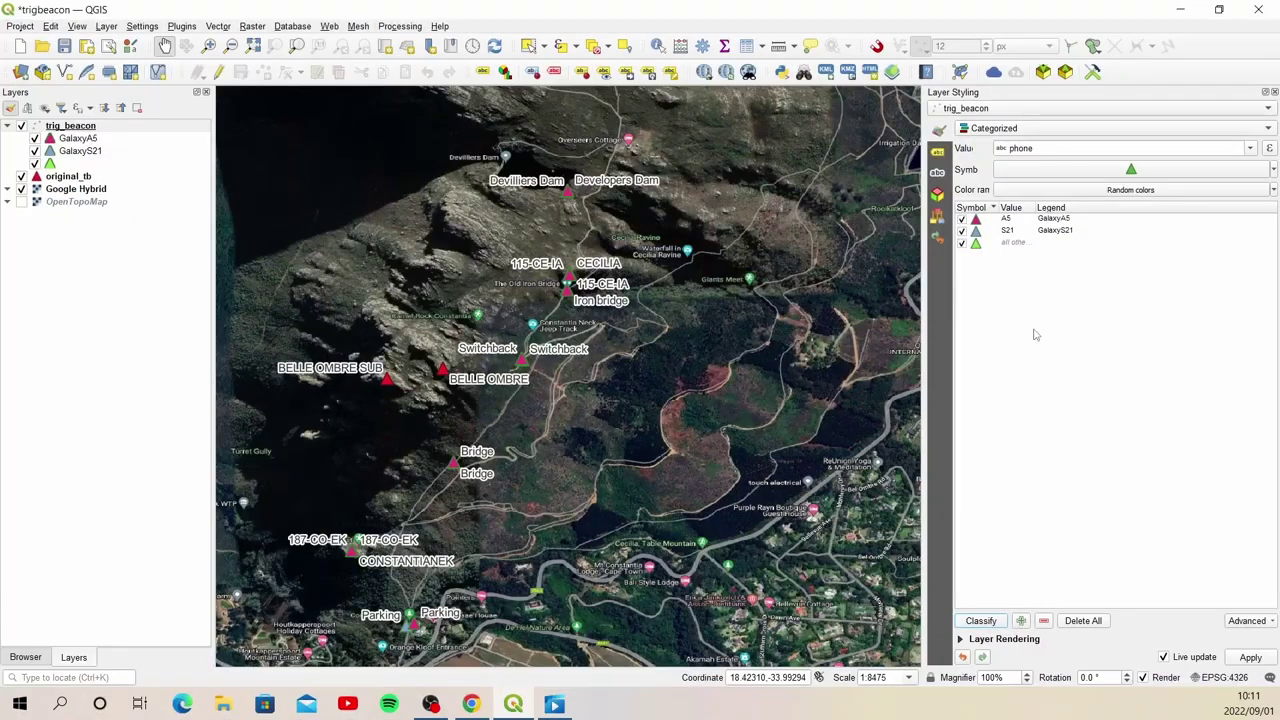
pyautogui.click(996, 244)
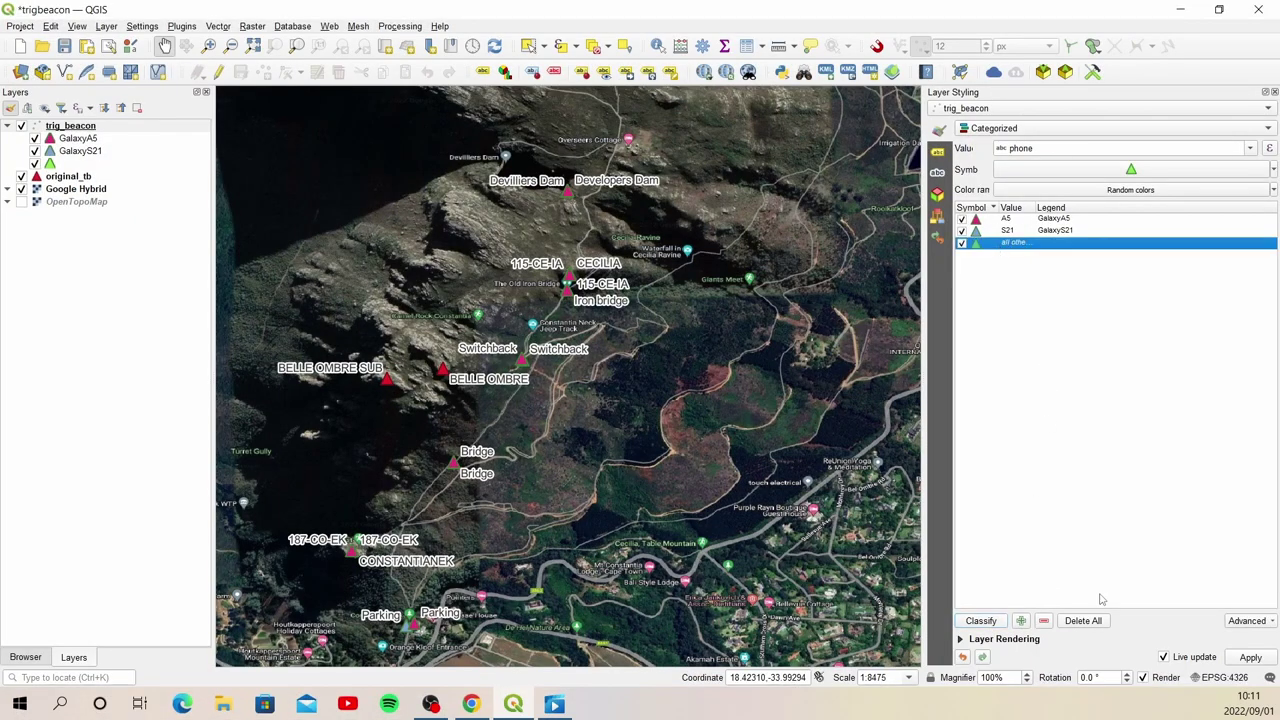
pyautogui.click(1044, 621)
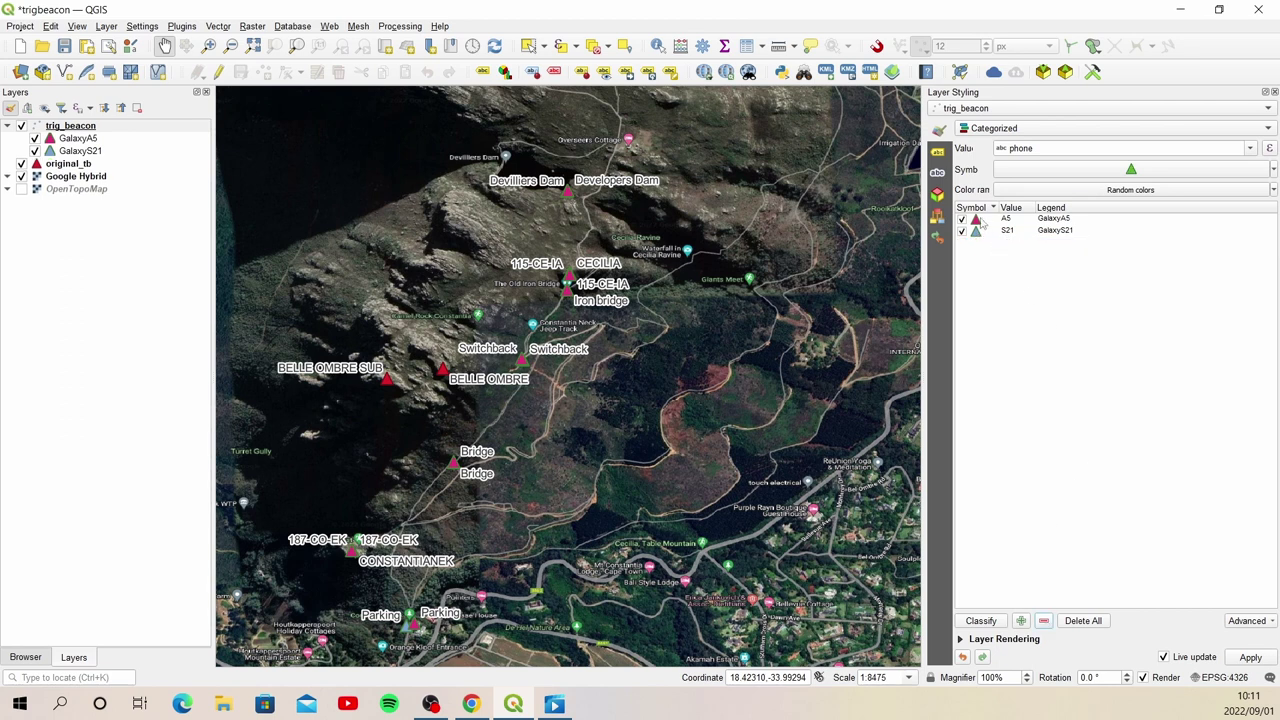
# Step: Change the GalaxyA5 category's symbol to the dot green marker
pyautogui.doubleClick(979, 222)
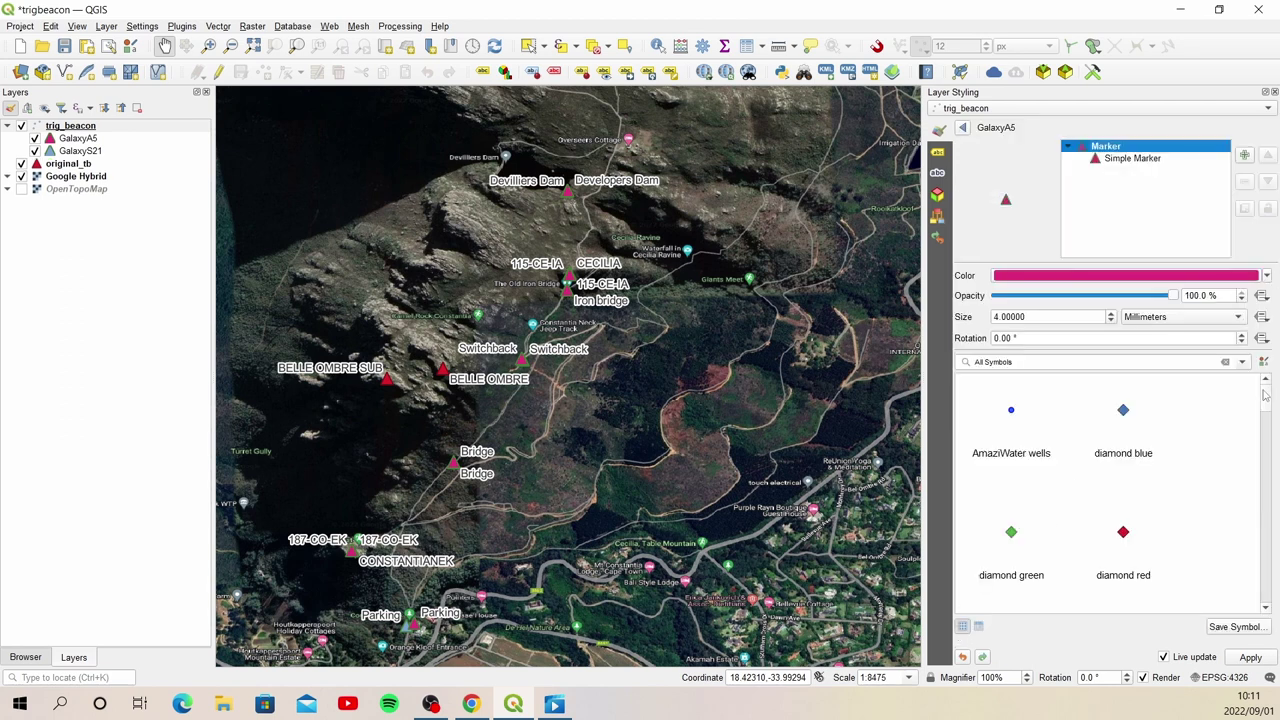
pyautogui.moveTo(1268, 401); pyautogui.dragTo(1270, 438)
pyautogui.scroll(1, 1270, 455)
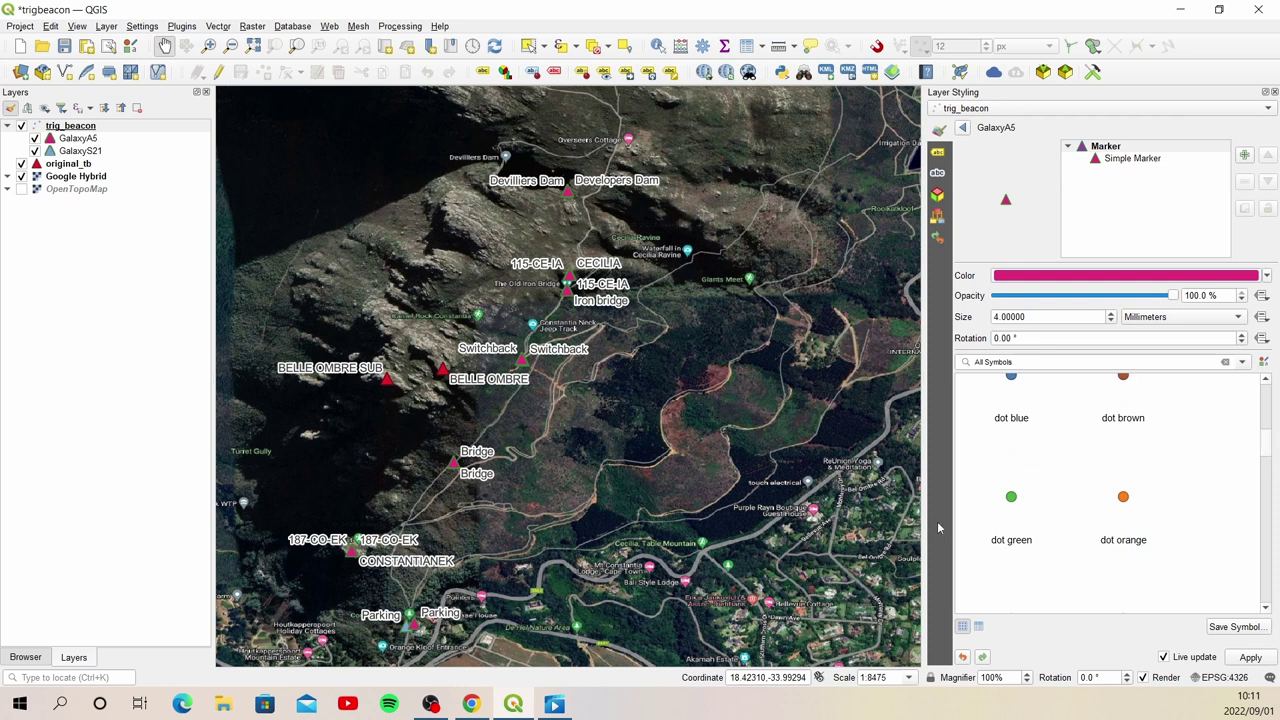
pyautogui.click(1010, 500)
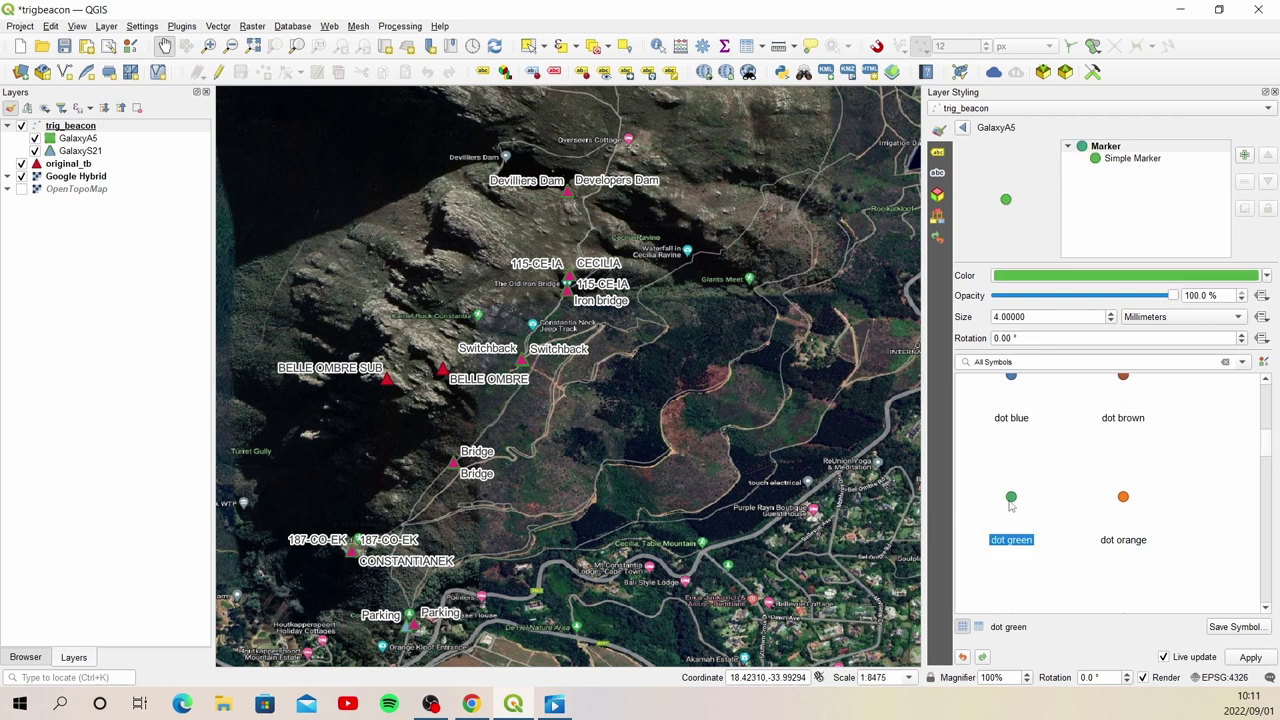
pyautogui.click(963, 128)
# Step: Change the GalaxyS21 category's symbol to a pink dot marker and close the layer styling
pyautogui.doubleClick(979, 231)
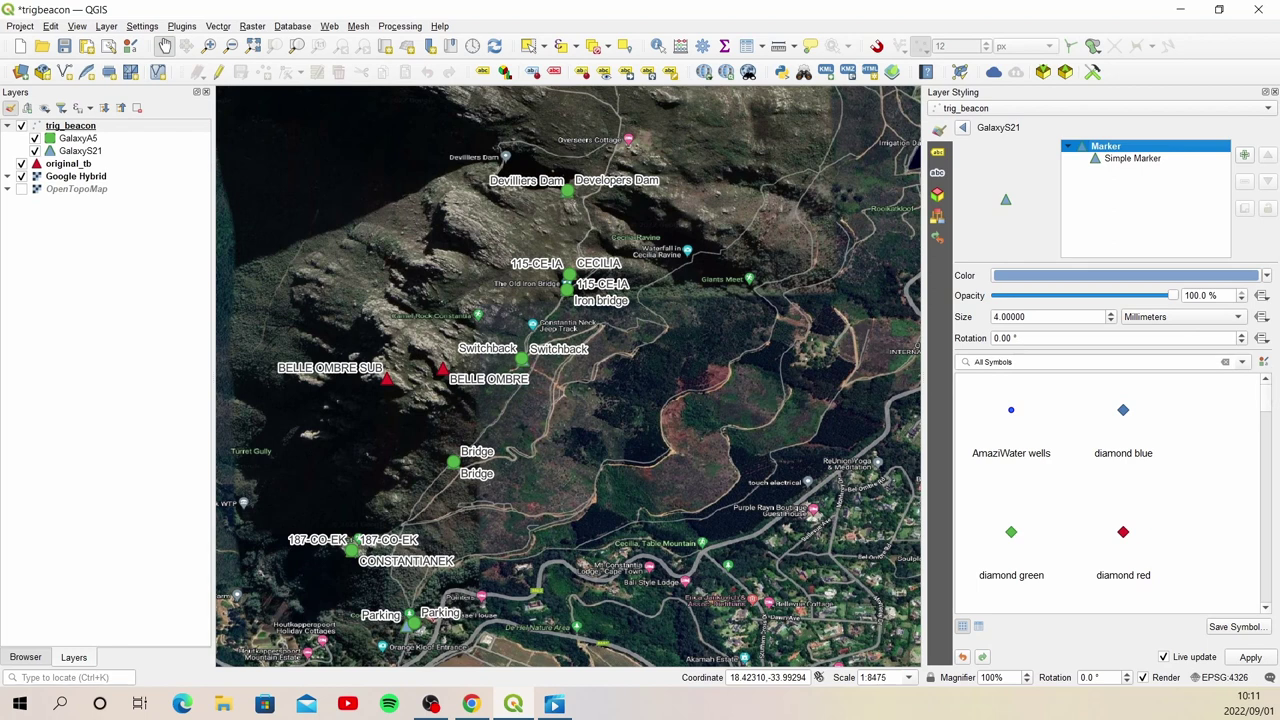
pyautogui.moveTo(1263, 401); pyautogui.dragTo(1270, 462)
pyautogui.click(1012, 508)
pyautogui.click(963, 128)
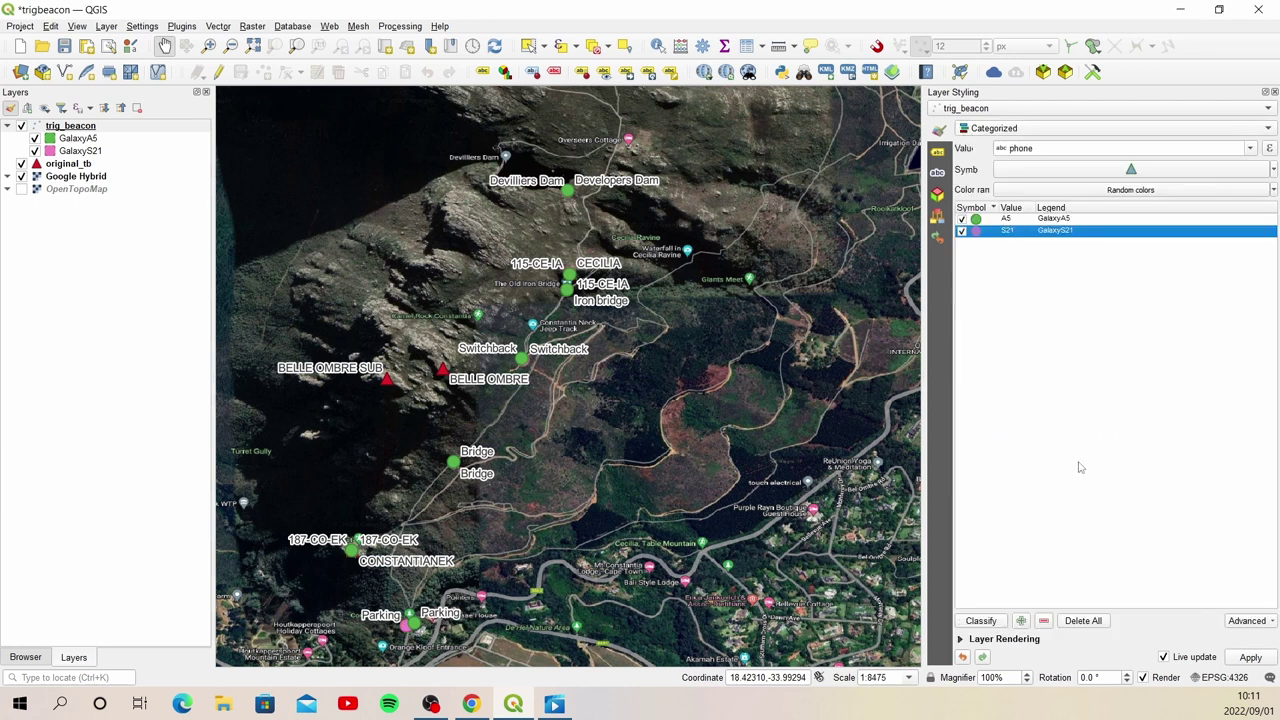
pyautogui.click(1274, 92)
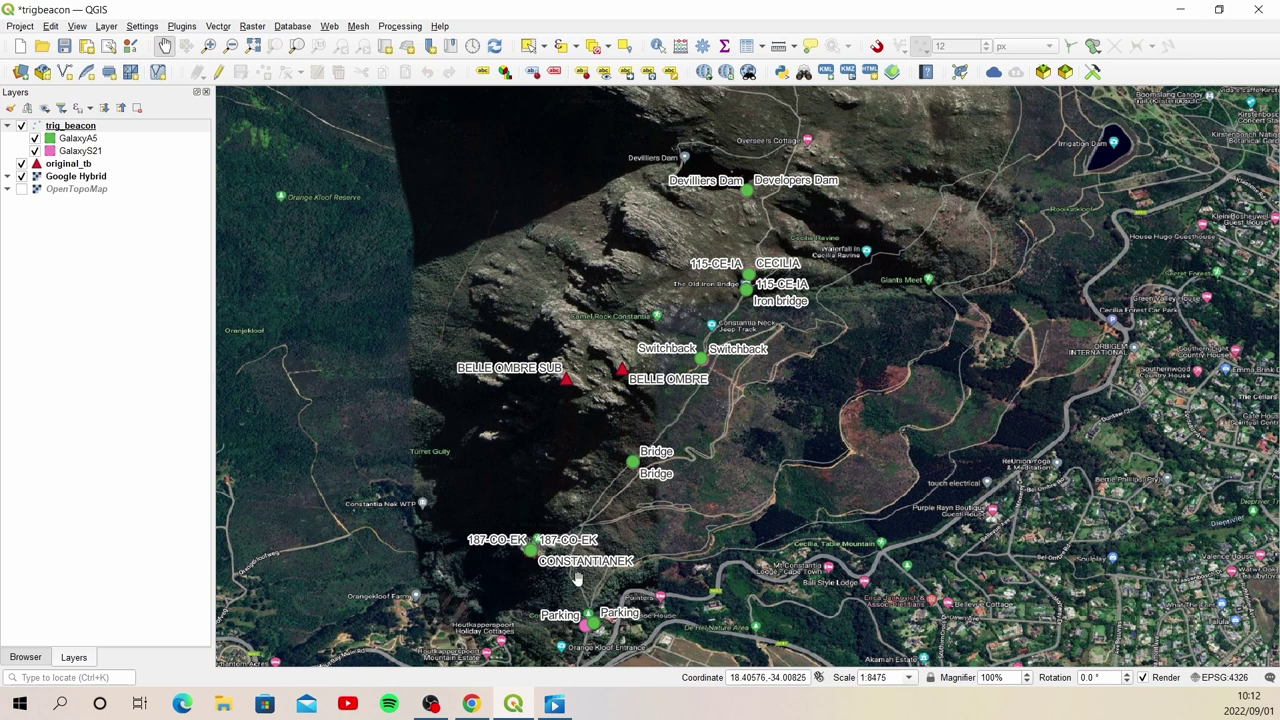
# Step: Examine both phones' 187-CO-EK points up close beside the original CONSTANTIANEK beacon
pyautogui.moveTo(352, 308); pyautogui.dragTo(412, 186)
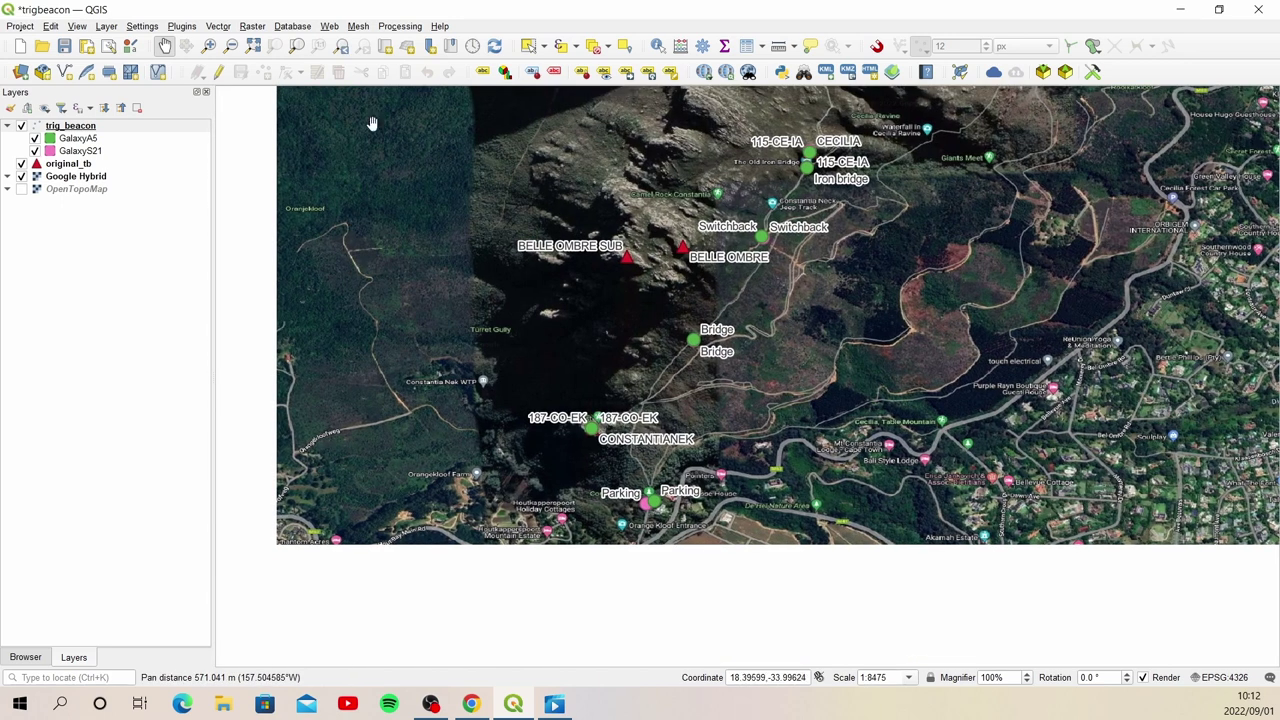
pyautogui.click(208, 46)
pyautogui.moveTo(556, 397); pyautogui.dragTo(629, 462)
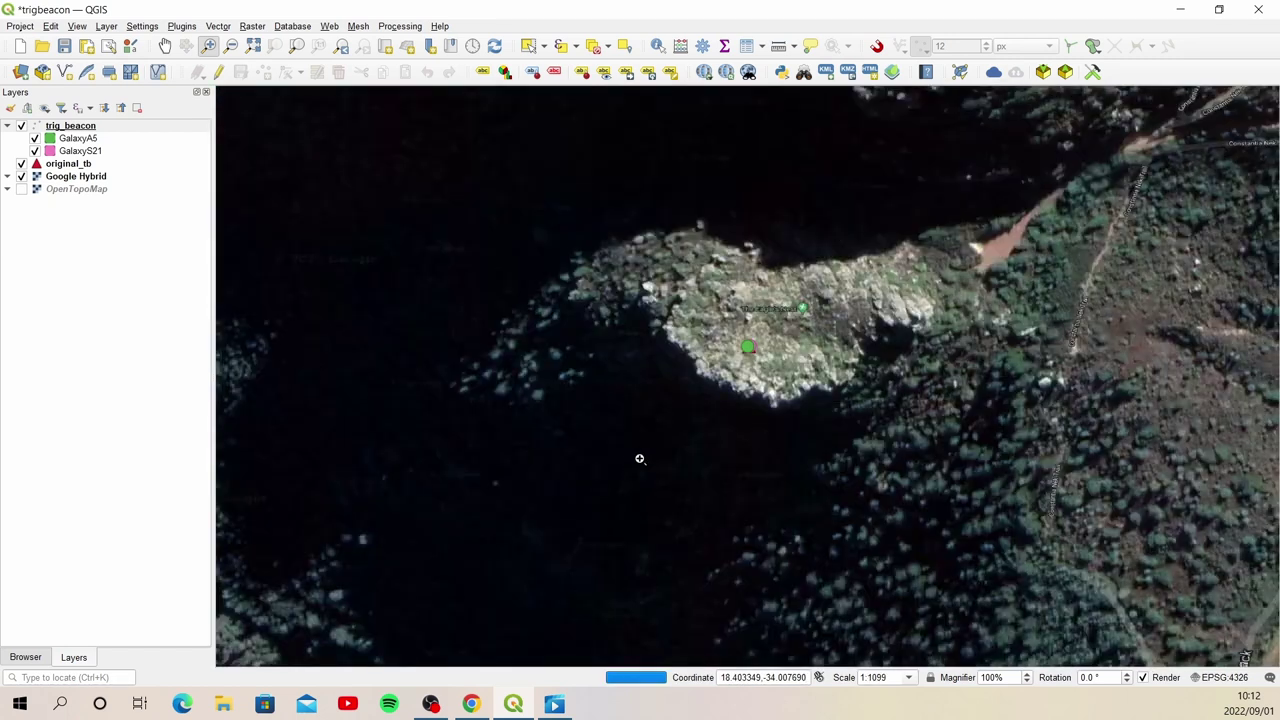
pyautogui.moveTo(674, 280); pyautogui.dragTo(814, 406)
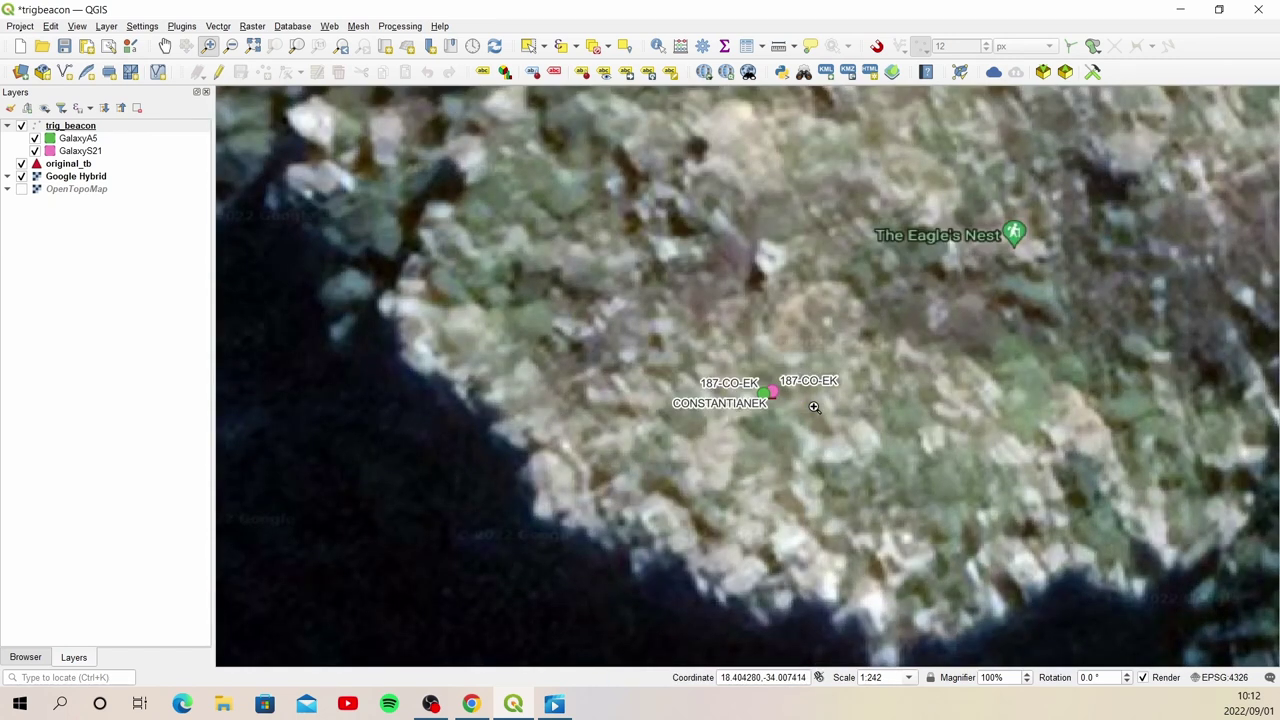
pyautogui.moveTo(648, 308); pyautogui.dragTo(843, 475)
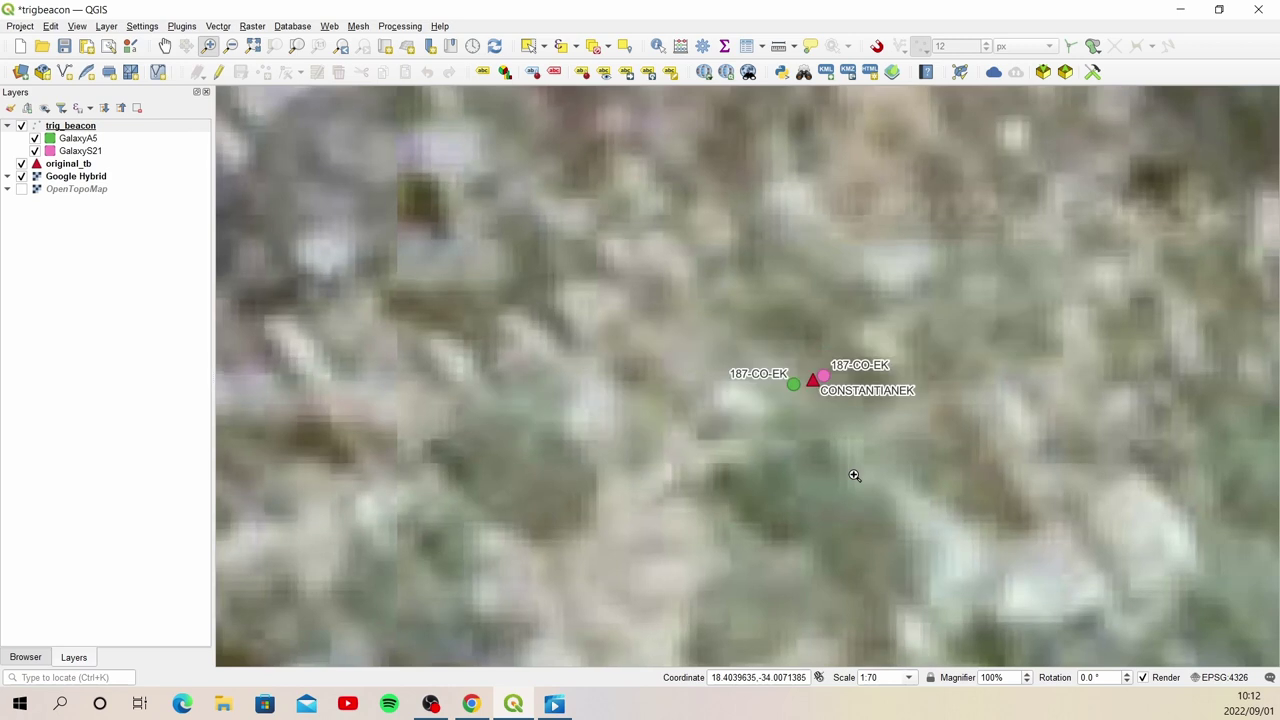
pyautogui.moveTo(644, 262); pyautogui.dragTo(978, 519)
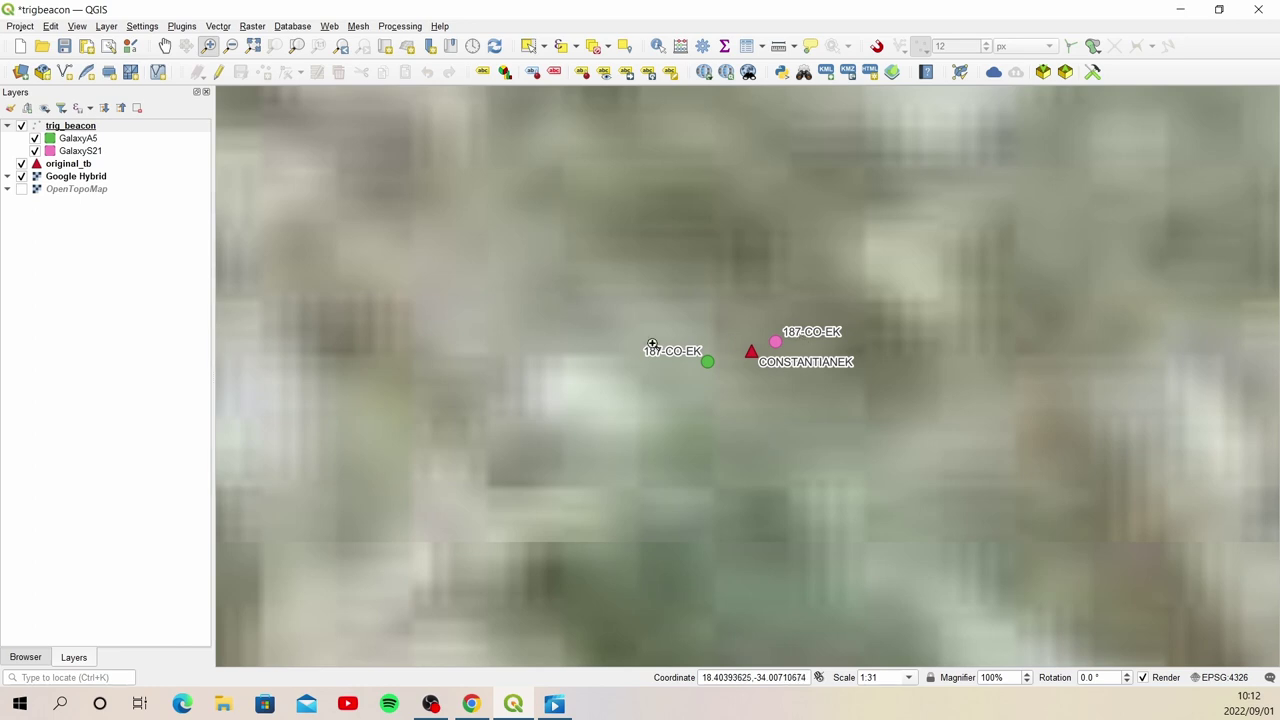
# Step: Enable snapping with Advanced Configuration and activate it for the trig_beacon and original_tb layers
pyautogui.click(67, 164)
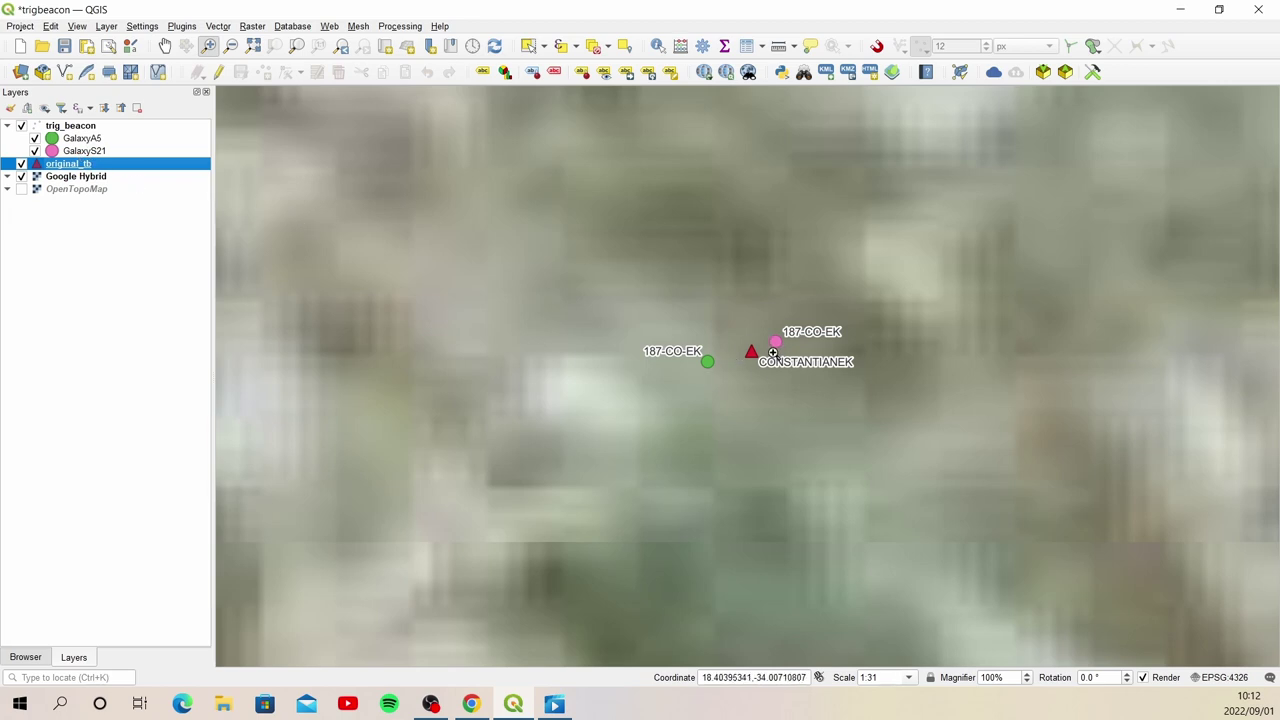
pyautogui.click(878, 47)
pyautogui.click(904, 48)
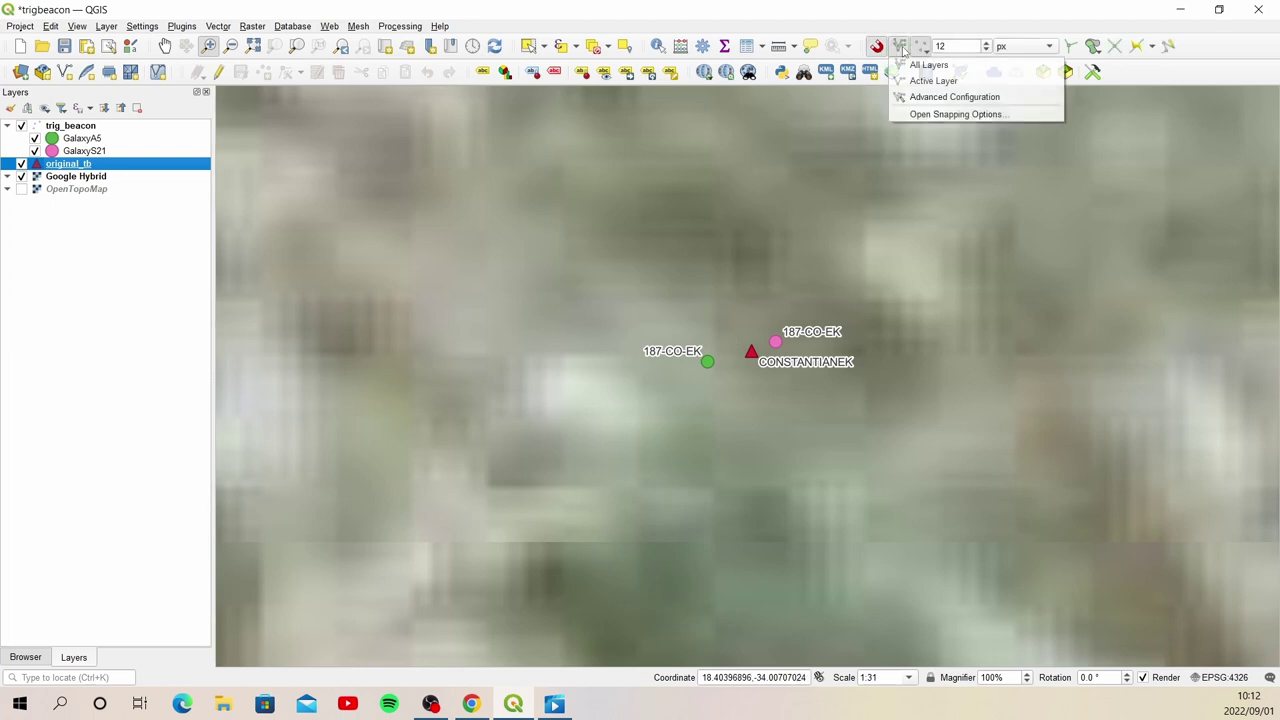
pyautogui.click(946, 114)
pyautogui.click(369, 166)
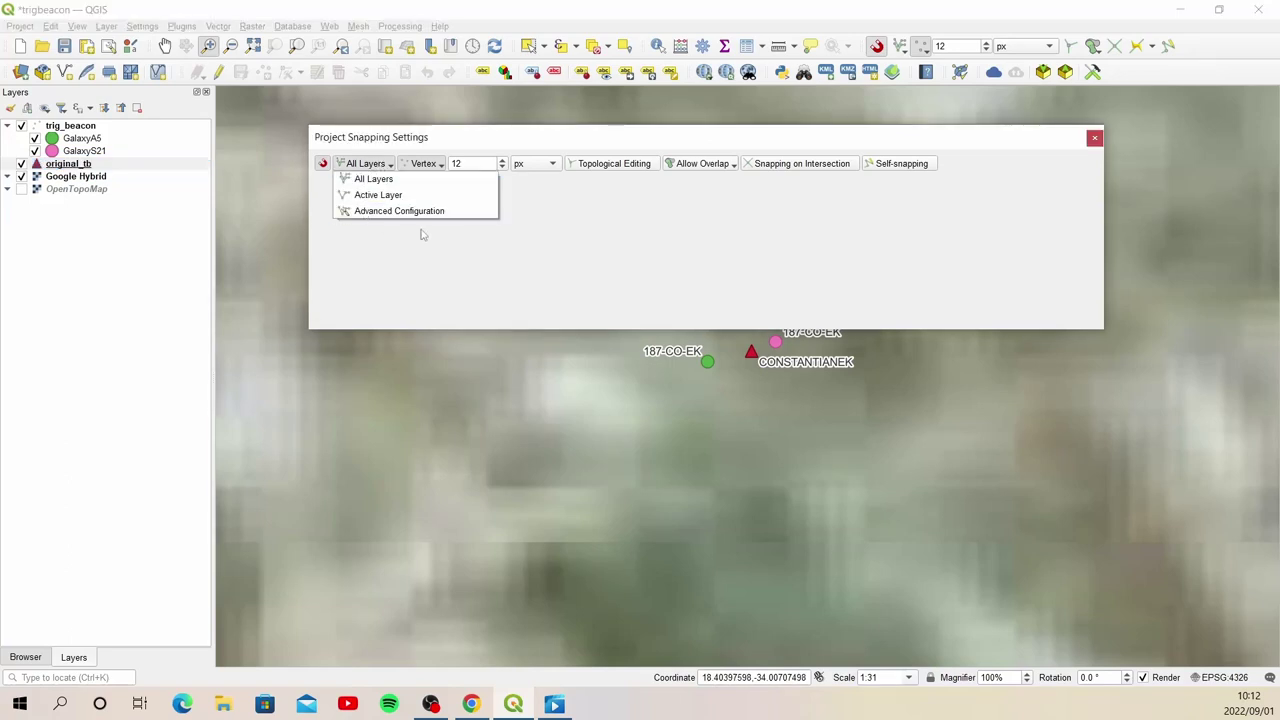
pyautogui.click(386, 211)
pyautogui.click(335, 196)
pyautogui.click(335, 206)
pyautogui.click(1095, 137)
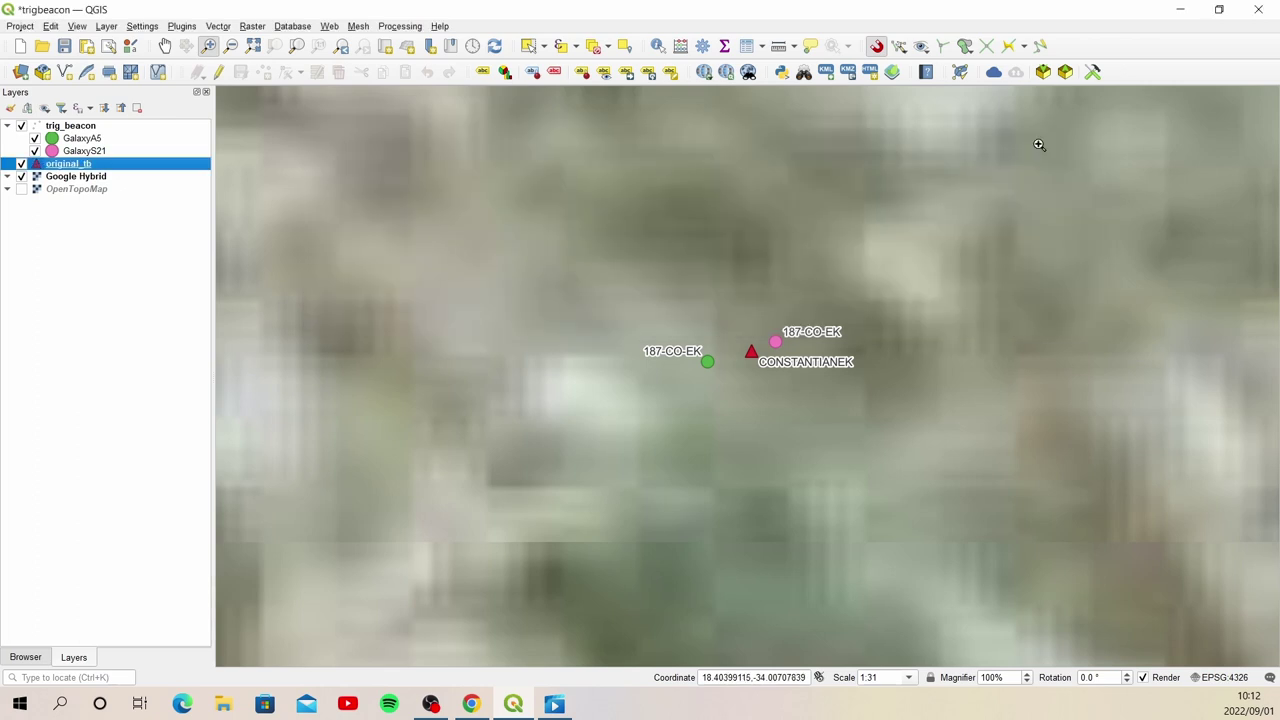
# Step: Measure the distances from the CONSTANTIANEK beacon to the GalaxyS21 and GalaxyA5 187-CO-EK points, closing the measurement when done
pyautogui.click(778, 46)
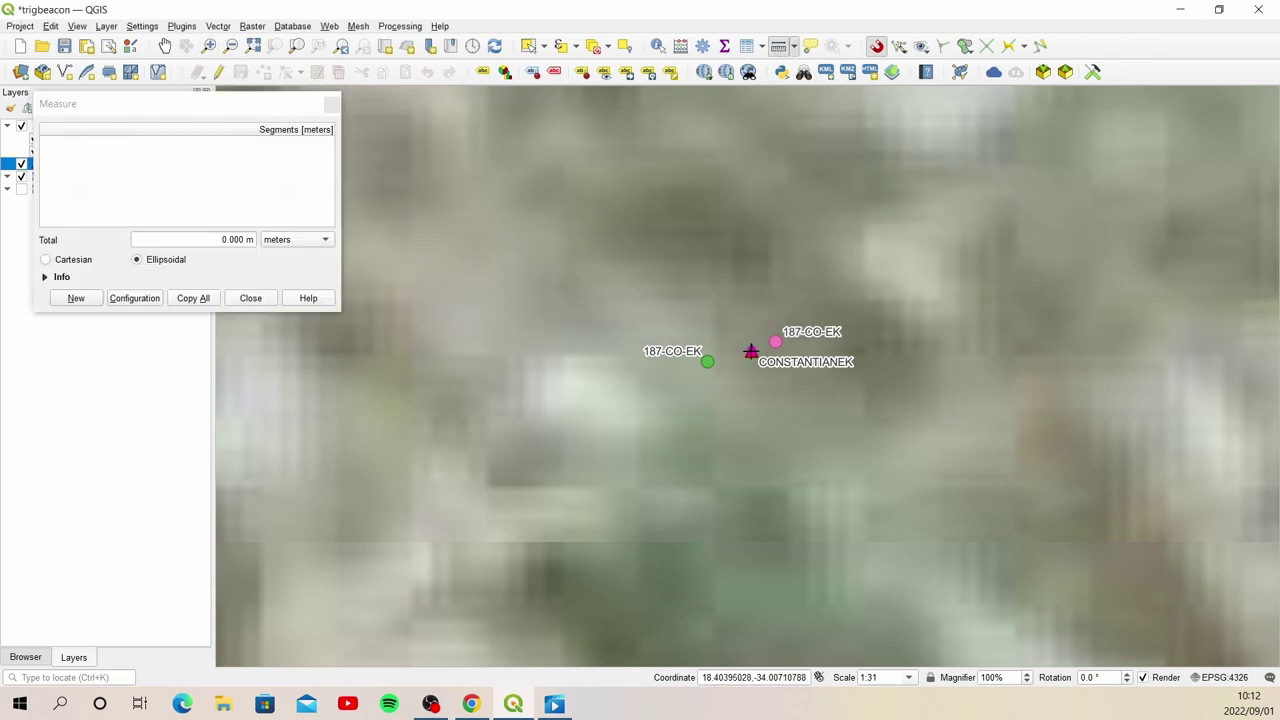
pyautogui.click(751, 350)
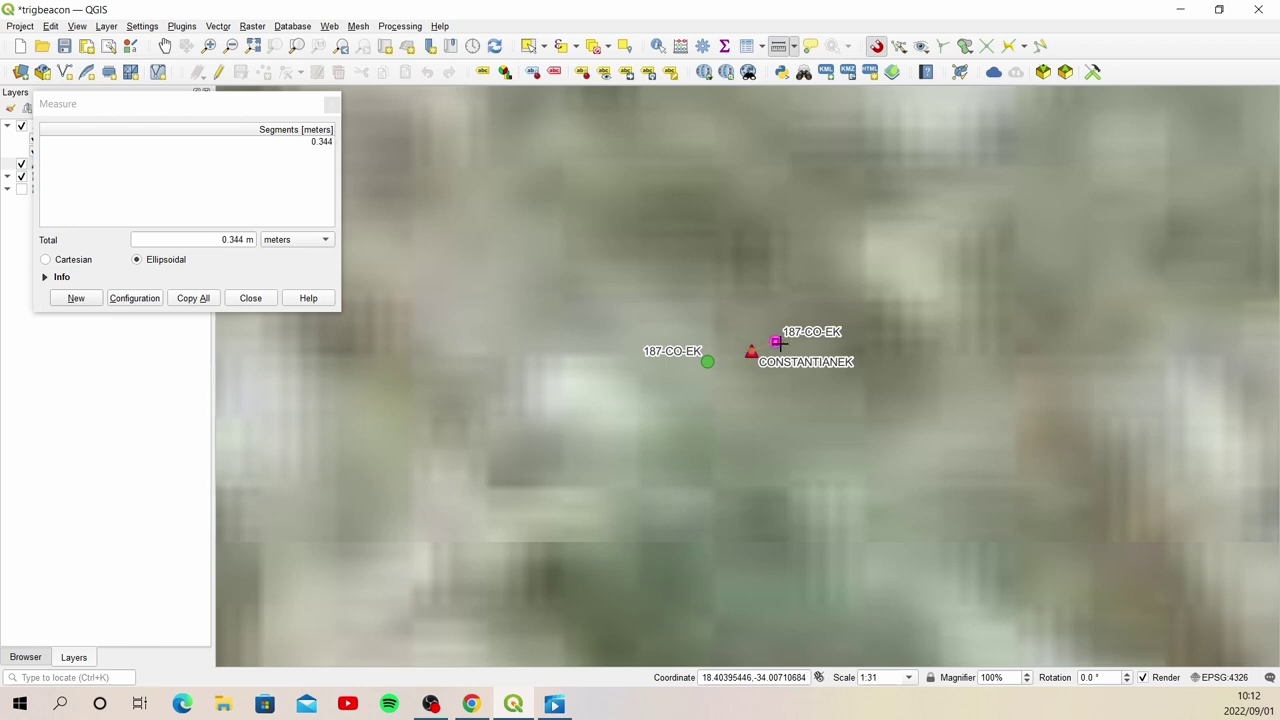
pyautogui.moveTo(238, 110); pyautogui.dragTo(549, 182)
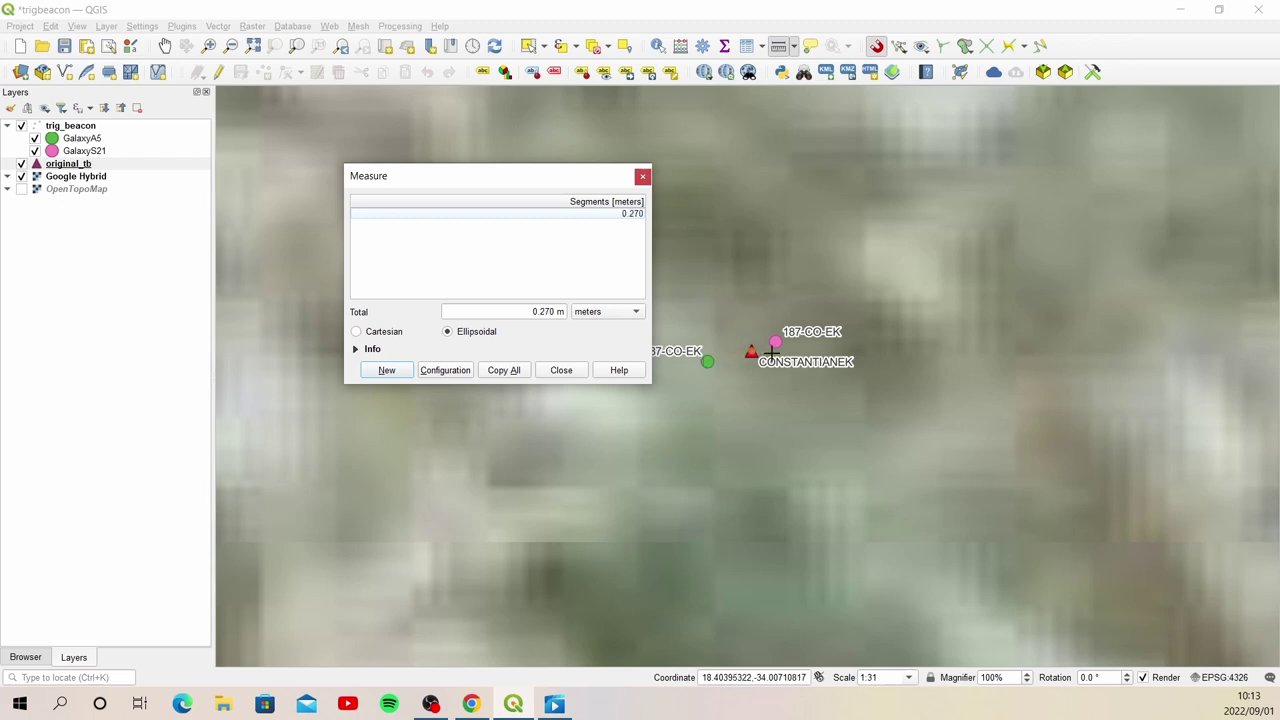
pyautogui.rightClick(706, 360)
pyautogui.click(754, 347)
pyautogui.click(642, 177)
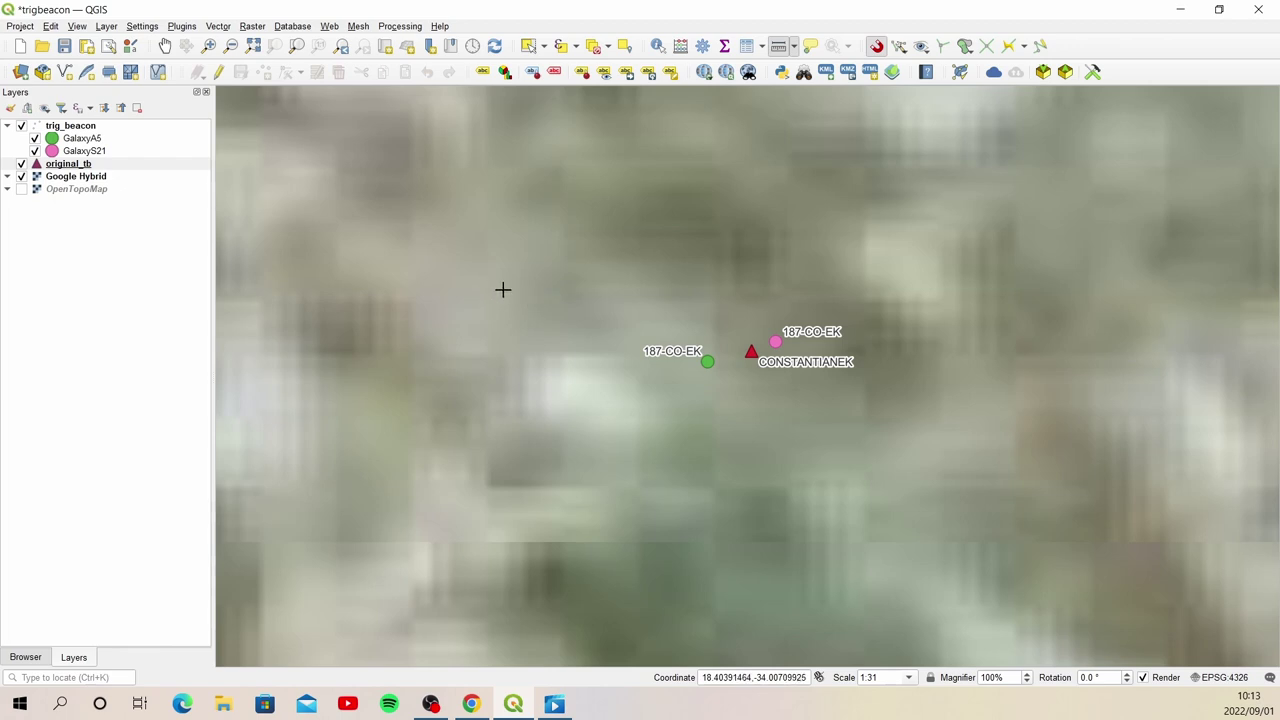
# Step: Switch to File Explorer and create a Microsoft Excel worksheet named altitude in the data folder of Desktop's Trig_Beacon folder
pyautogui.click(117, 166)
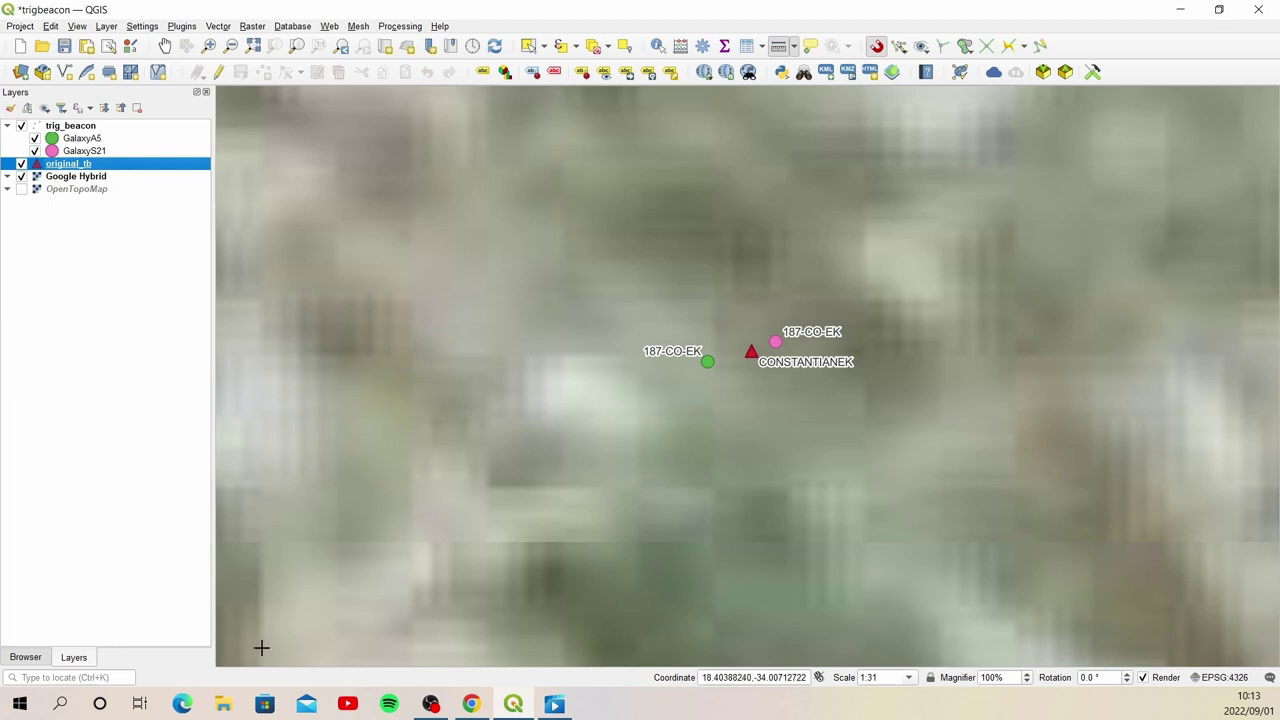
pyautogui.click(225, 706)
pyautogui.click(193, 229)
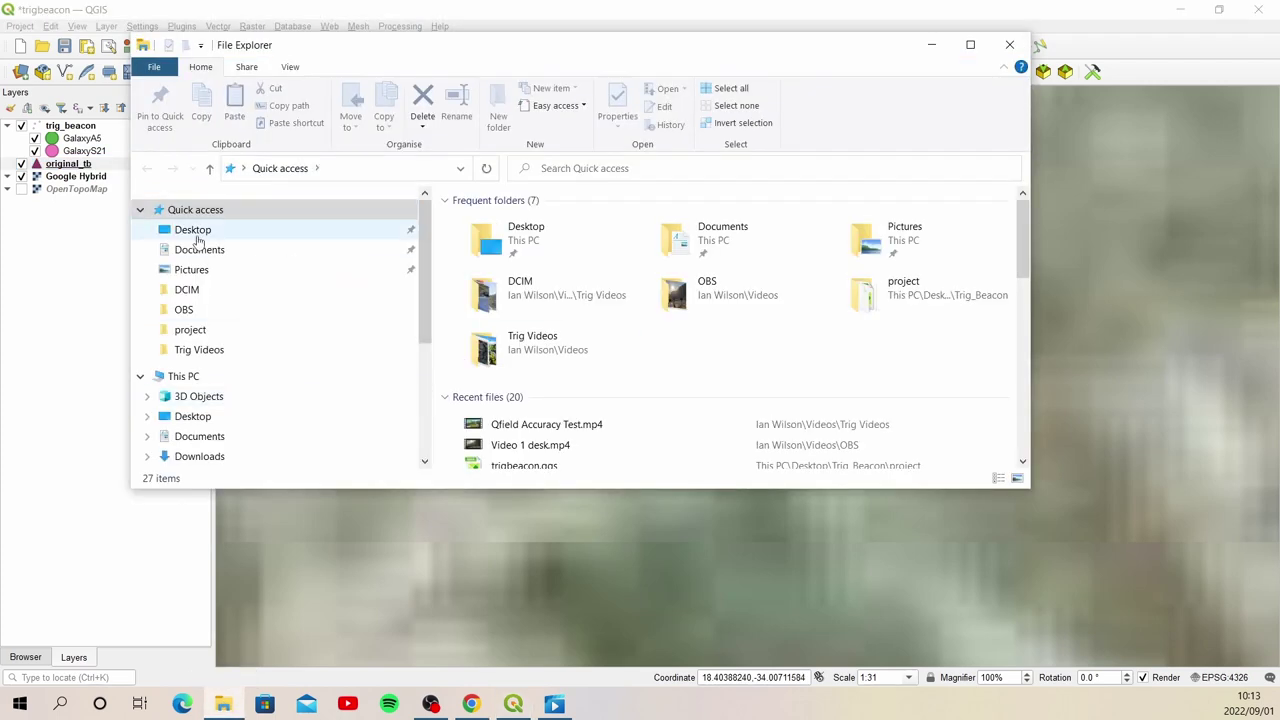
pyautogui.doubleClick(508, 248)
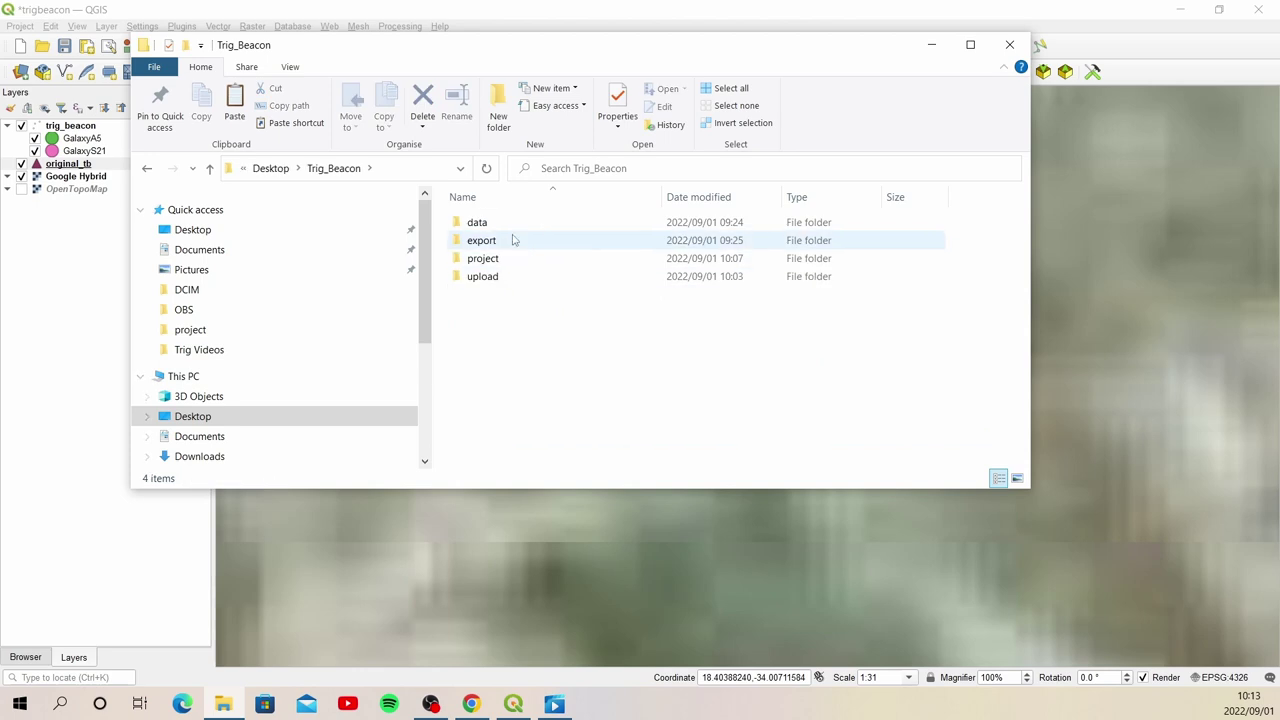
pyautogui.doubleClick(509, 224)
pyautogui.rightClick(518, 302)
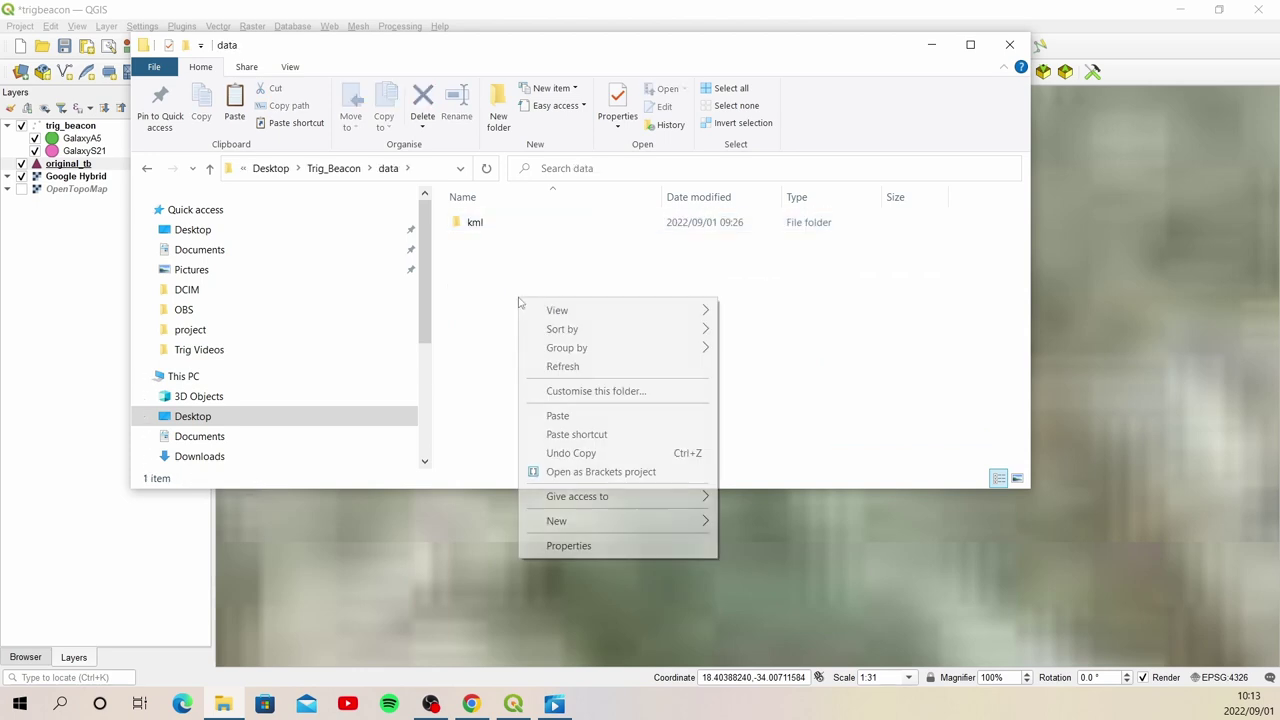
pyautogui.moveTo(678, 526)
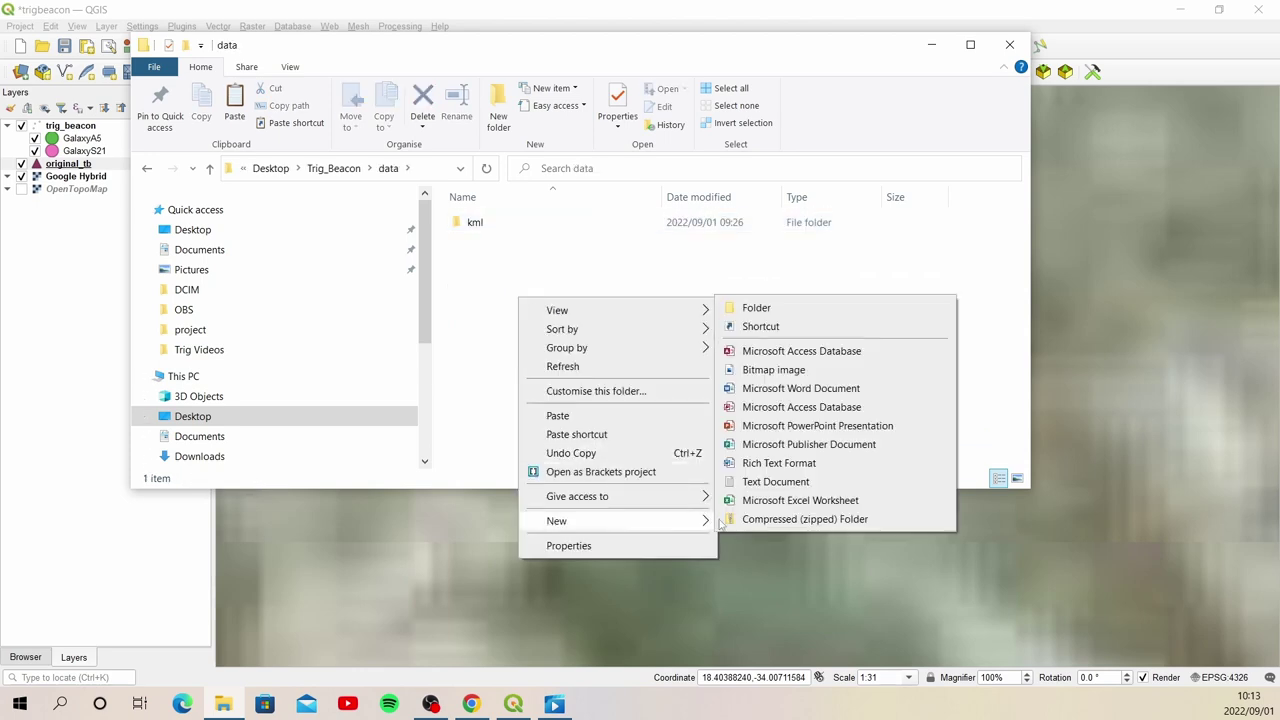
pyautogui.click(803, 500)
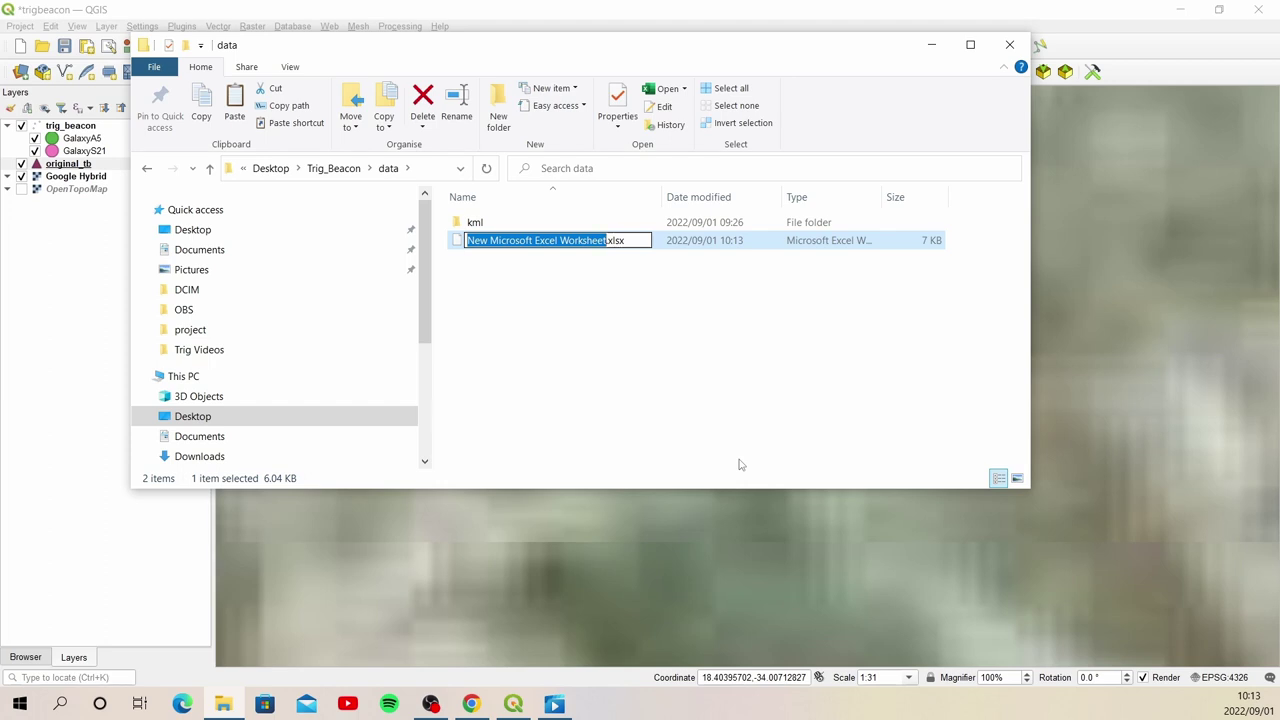
pyautogui.write('altitu')
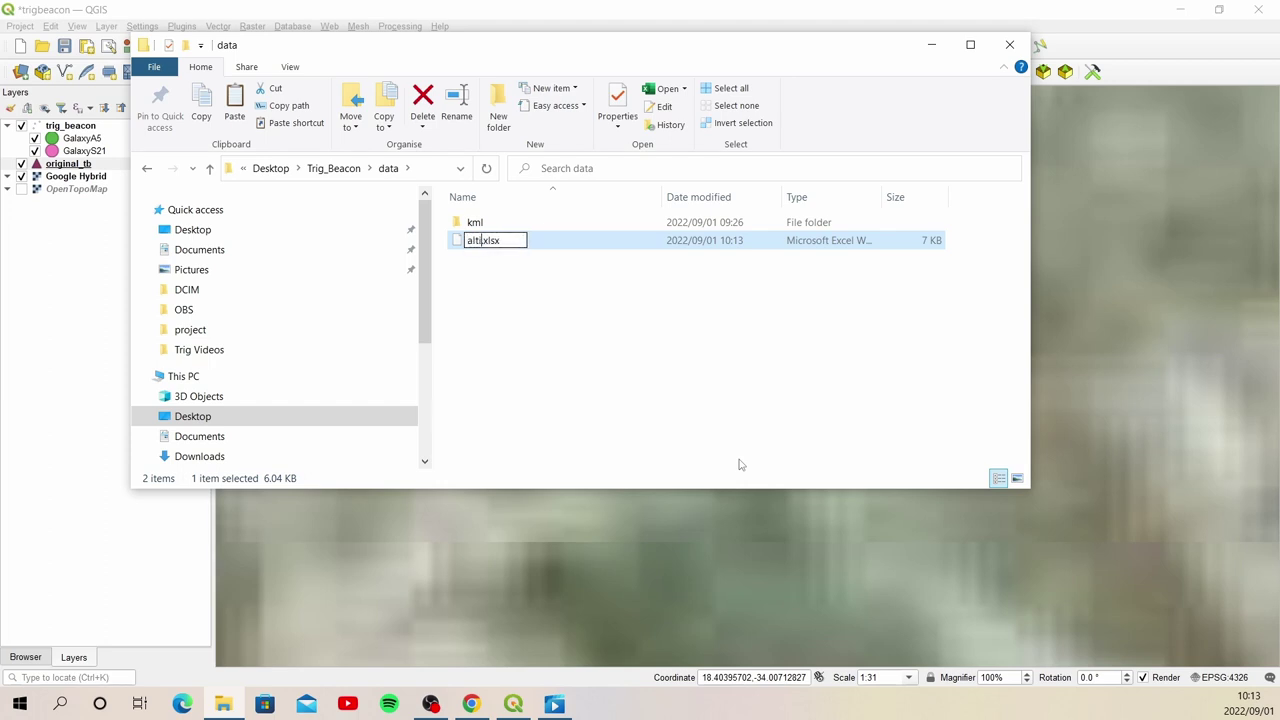
pyautogui.write('de')
pyautogui.press('Return')
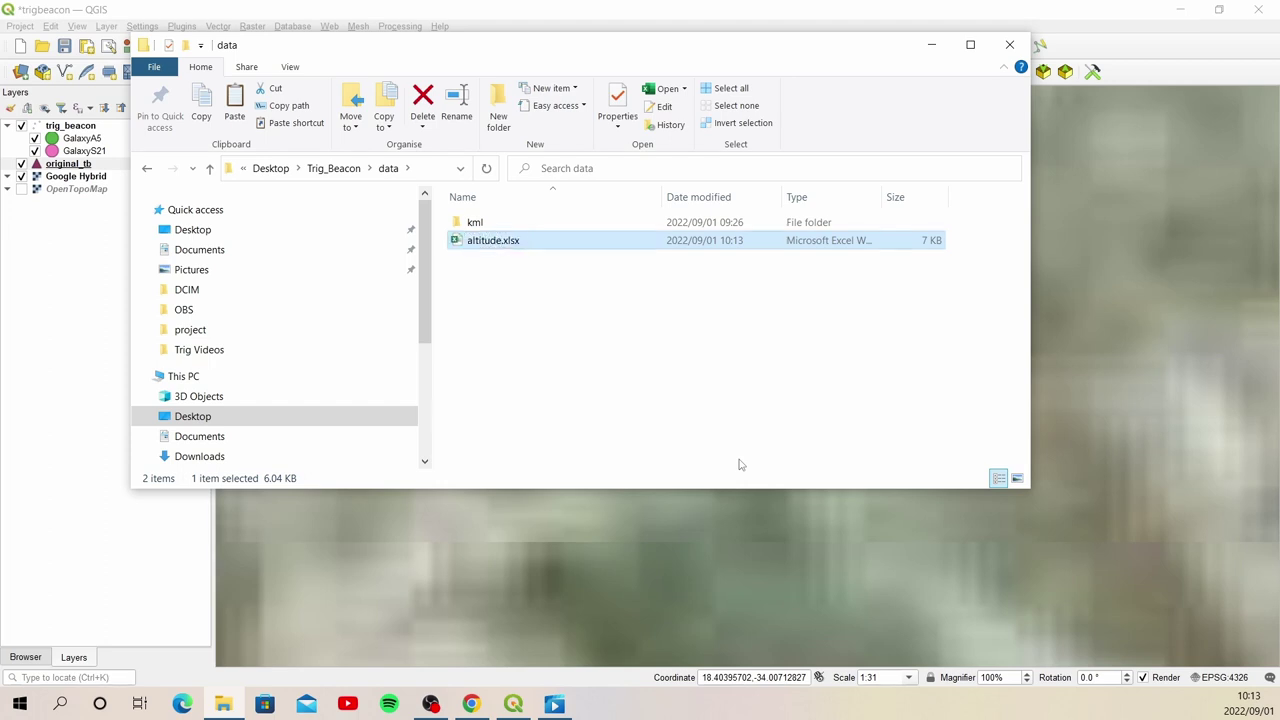
# Step: Open altitude.xlsx in Excel and enter the headers point, TRIG, A5 and S21 in cells A1 to D1
pyautogui.doubleClick(502, 242)
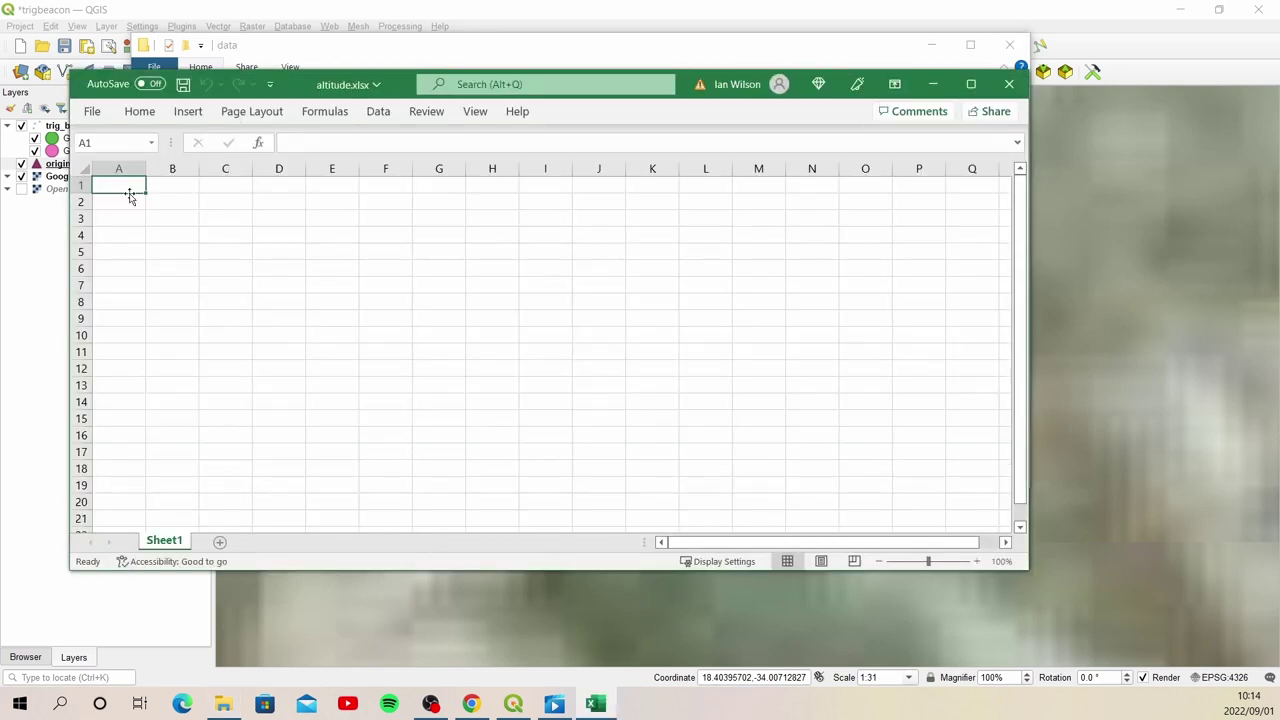
pyautogui.write('point')
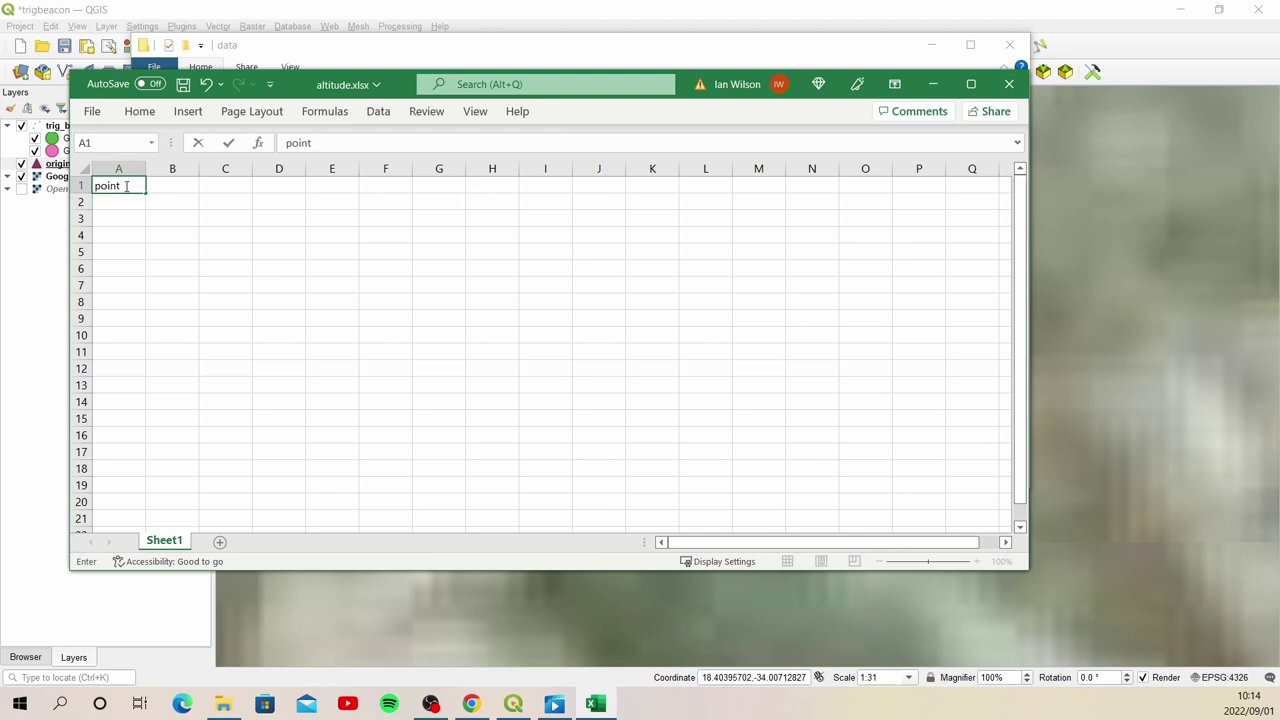
pyautogui.click(157, 188)
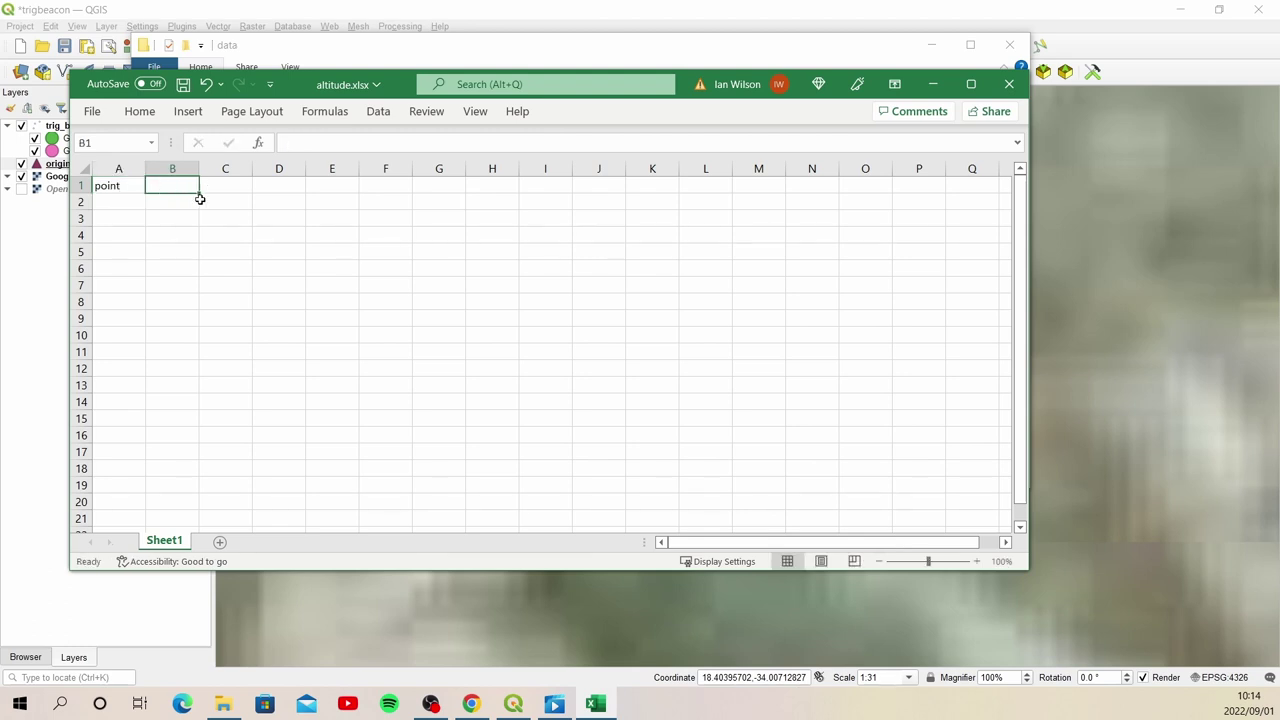
pyautogui.write('TRIG')
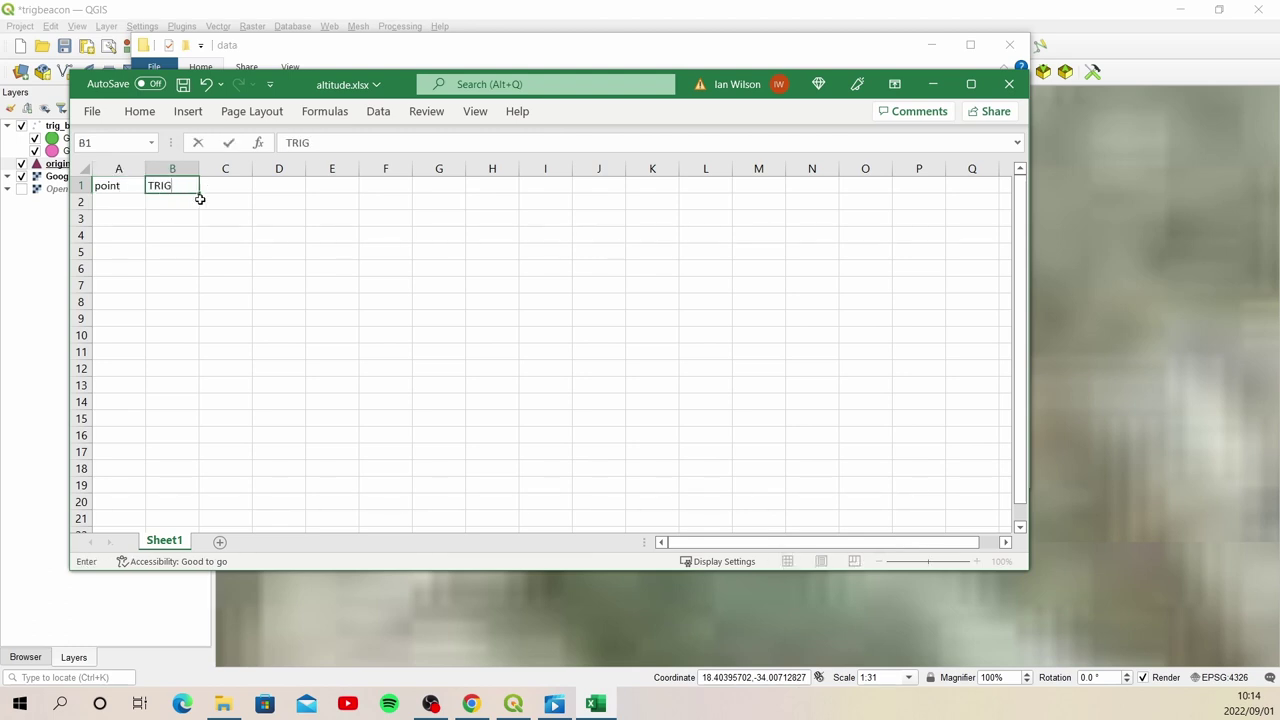
pyautogui.click(225, 188)
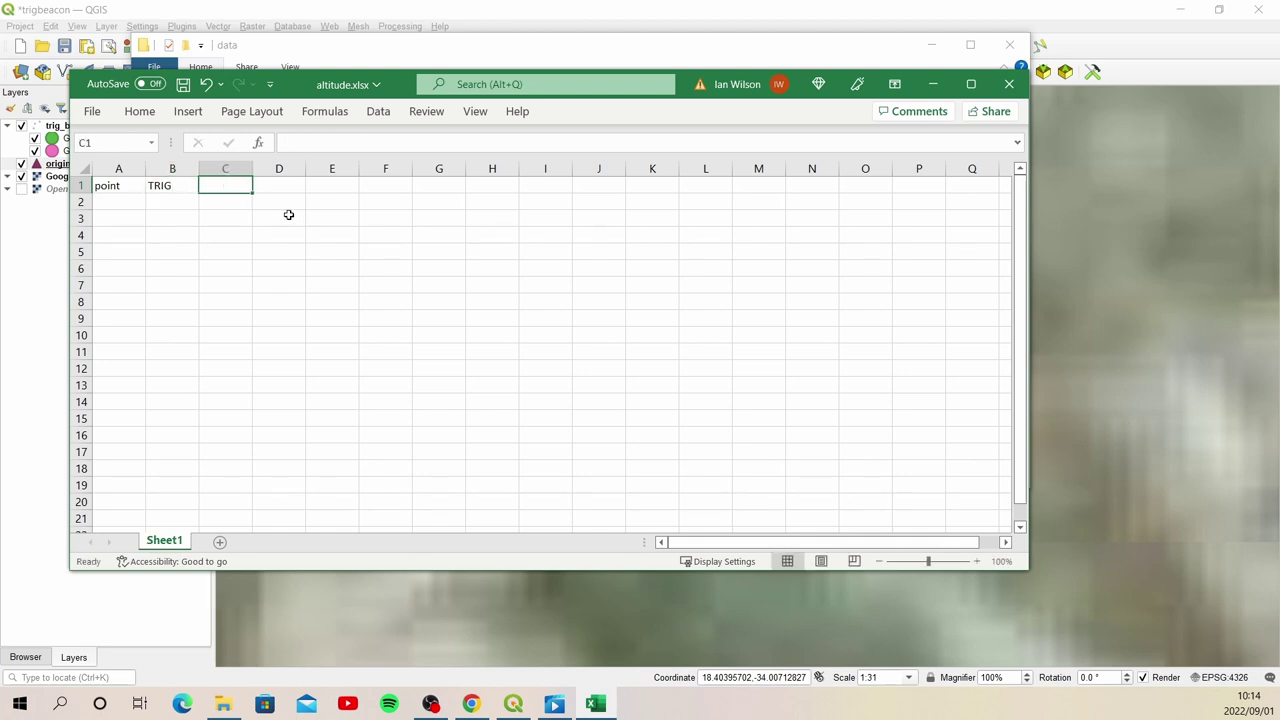
pyautogui.write('A%')
pyautogui.press('BackSpace')
pyautogui.click(293, 184)
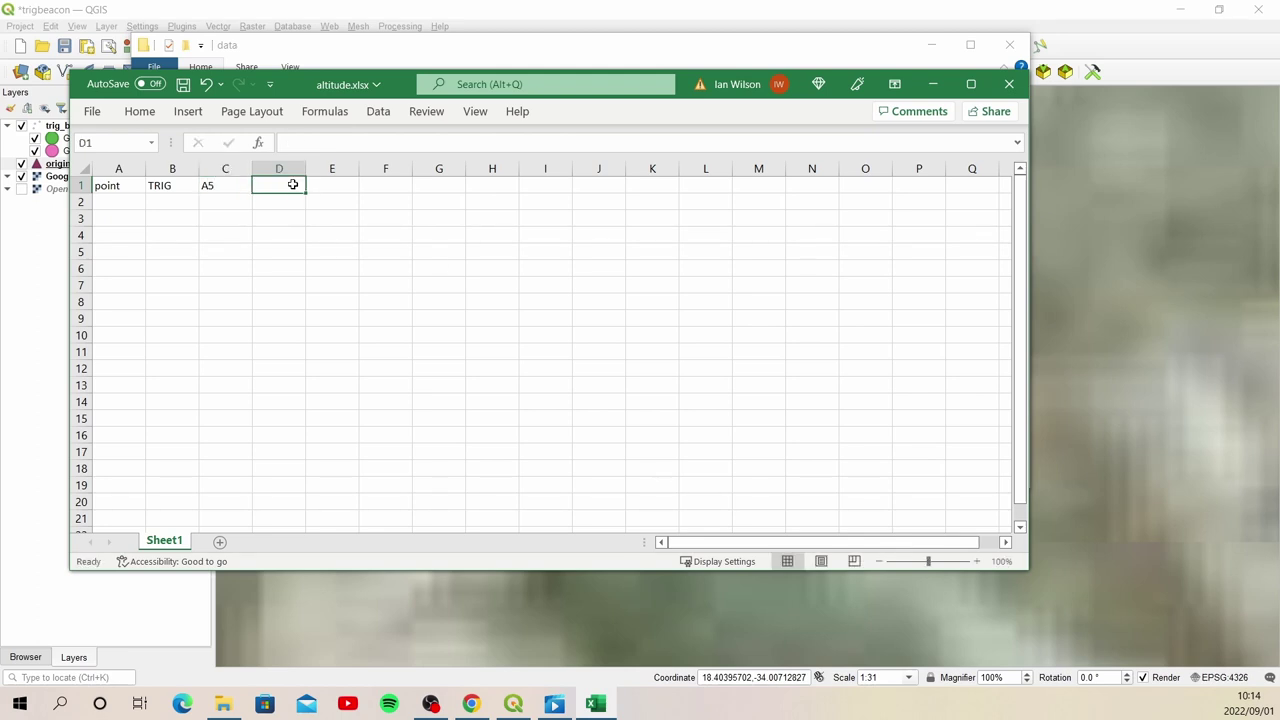
pyautogui.write('S21')
pyautogui.click(120, 203)
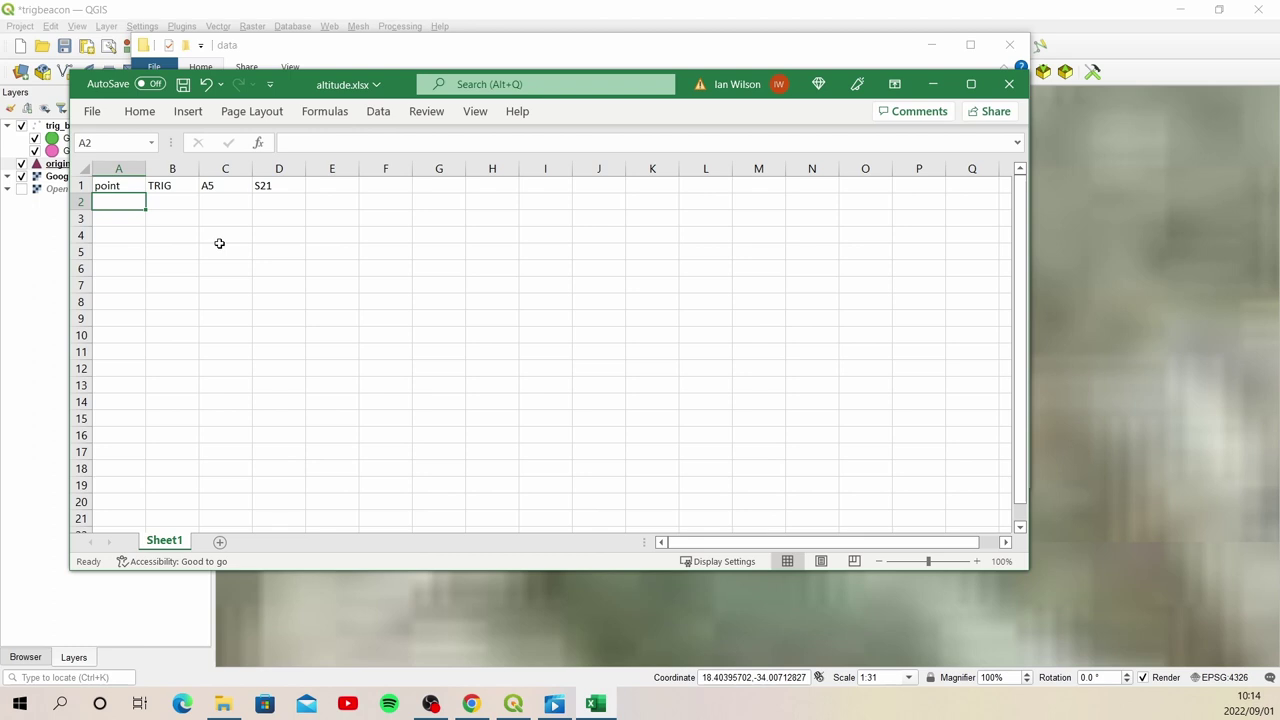
# Step: Close File Explorer and resize the QGIS map window and the altitude workbook so they sit side by side
pyautogui.moveTo(1027, 569); pyautogui.dragTo(640, 480)
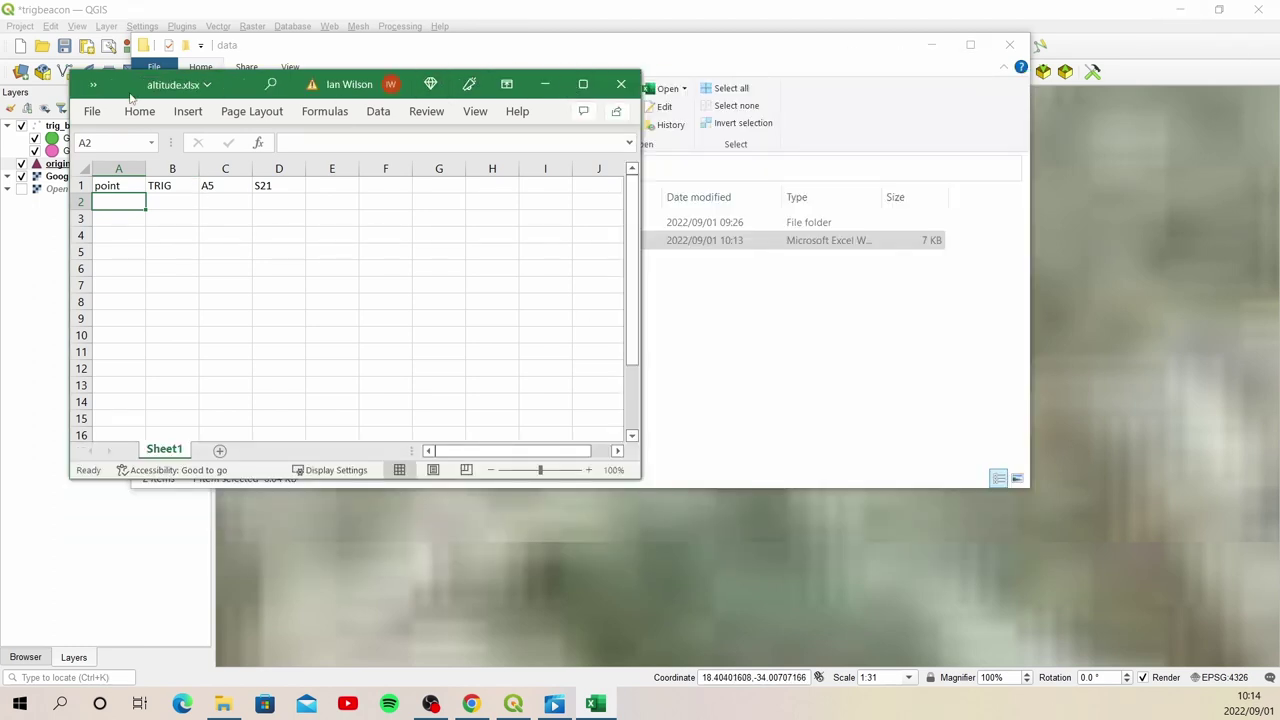
pyautogui.moveTo(123, 89); pyautogui.dragTo(741, 134)
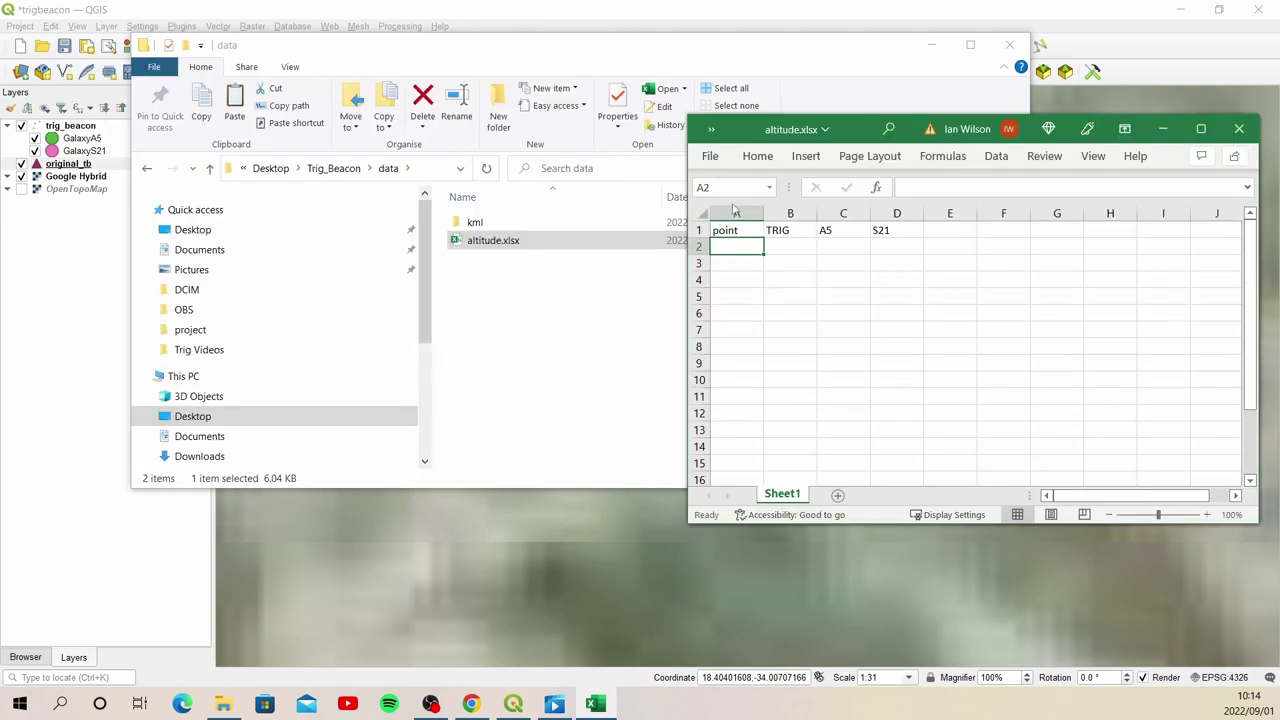
pyautogui.moveTo(684, 352); pyautogui.dragTo(903, 352)
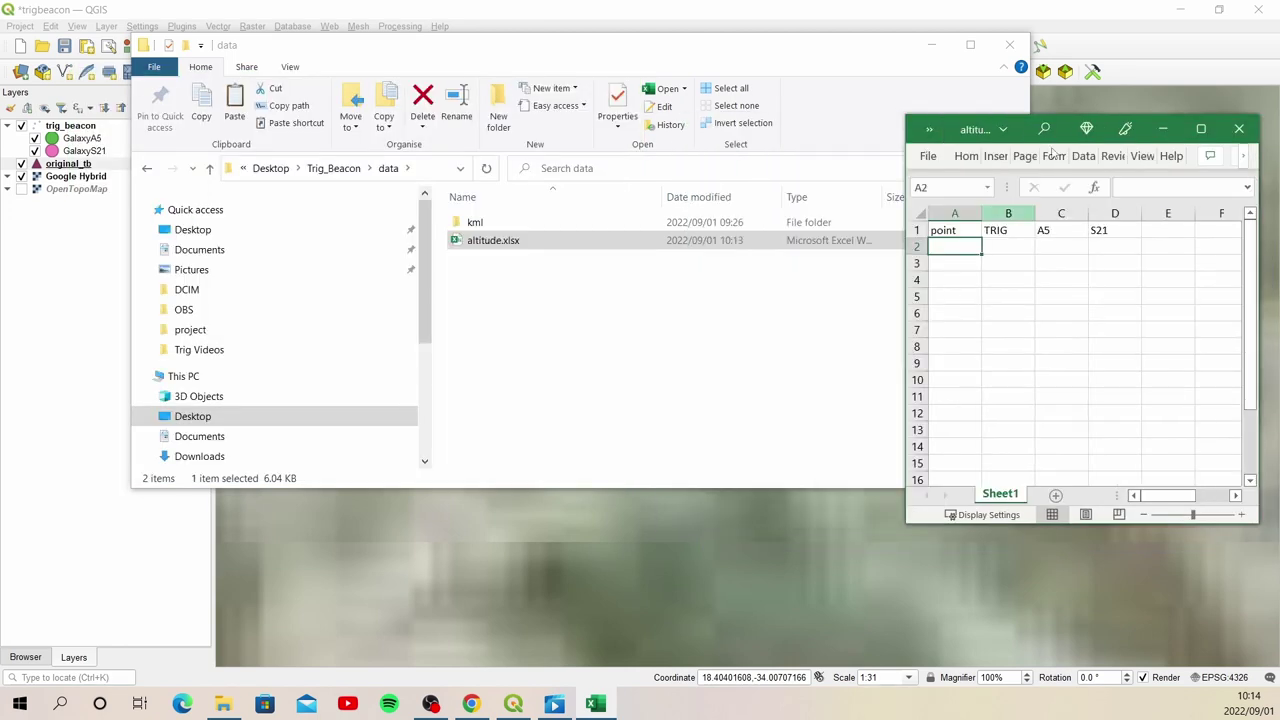
pyautogui.click(1010, 45)
pyautogui.click(1219, 9)
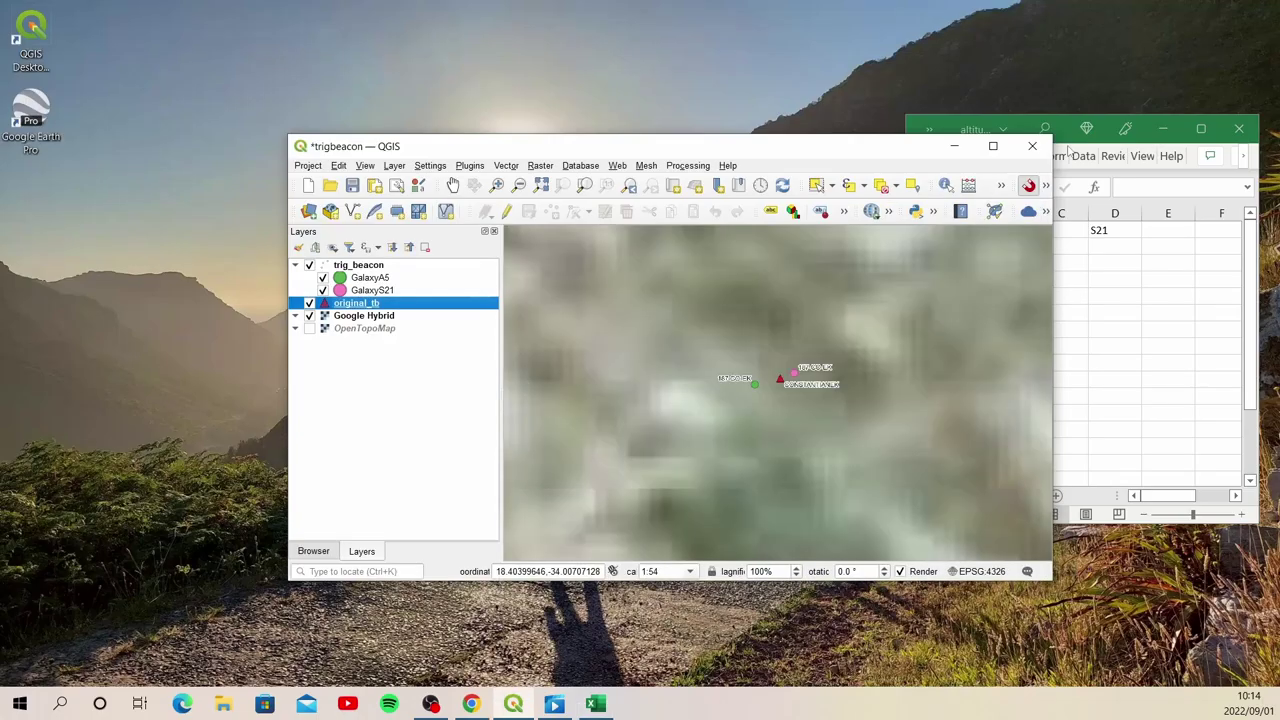
pyautogui.moveTo(774, 146); pyautogui.dragTo(488, 12)
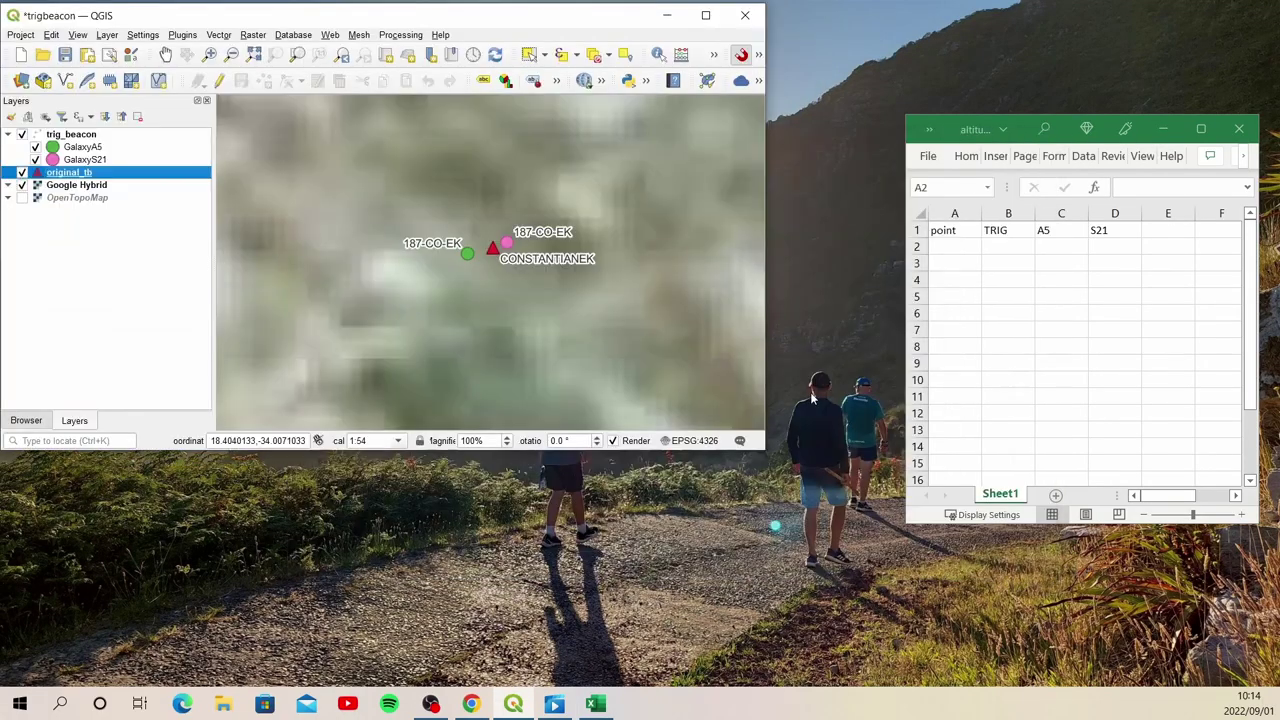
pyautogui.moveTo(767, 451); pyautogui.dragTo(900, 690)
pyautogui.moveTo(1097, 110); pyautogui.dragTo(1079, 4)
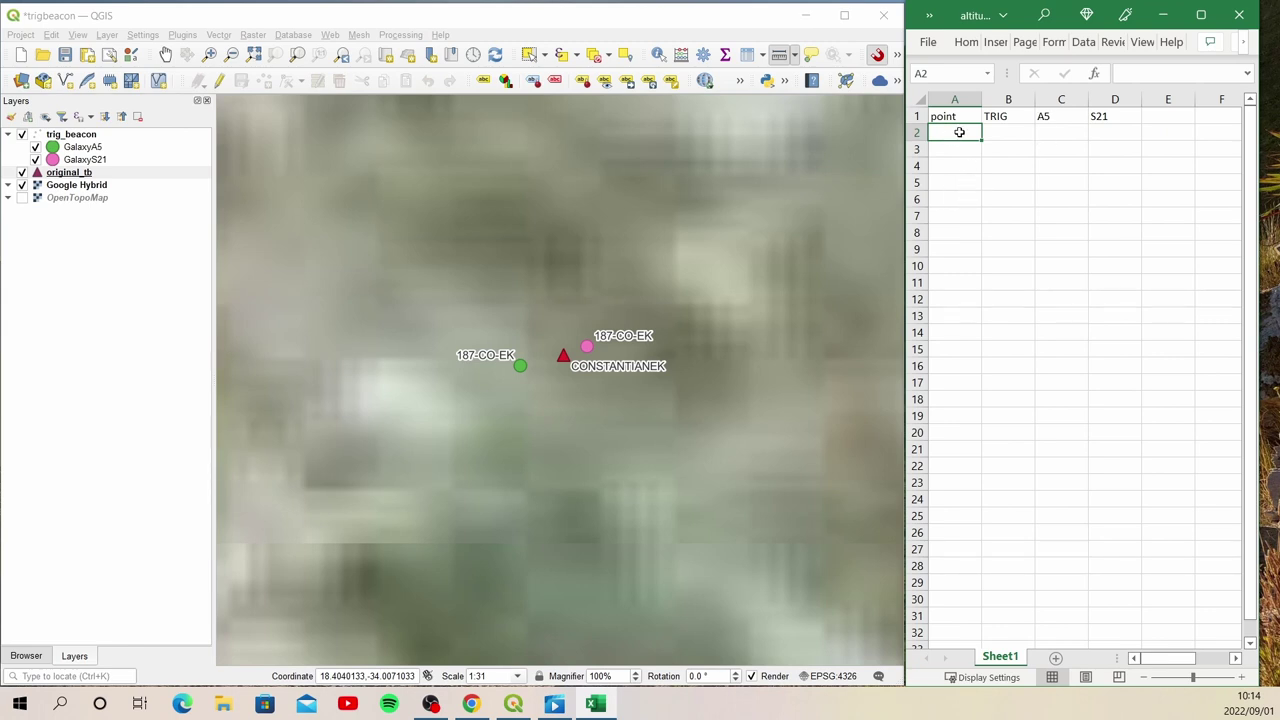
# Step: Enter Constantia Nek in cell A2 under point and fit column A's width to its contents
pyautogui.write('Con')
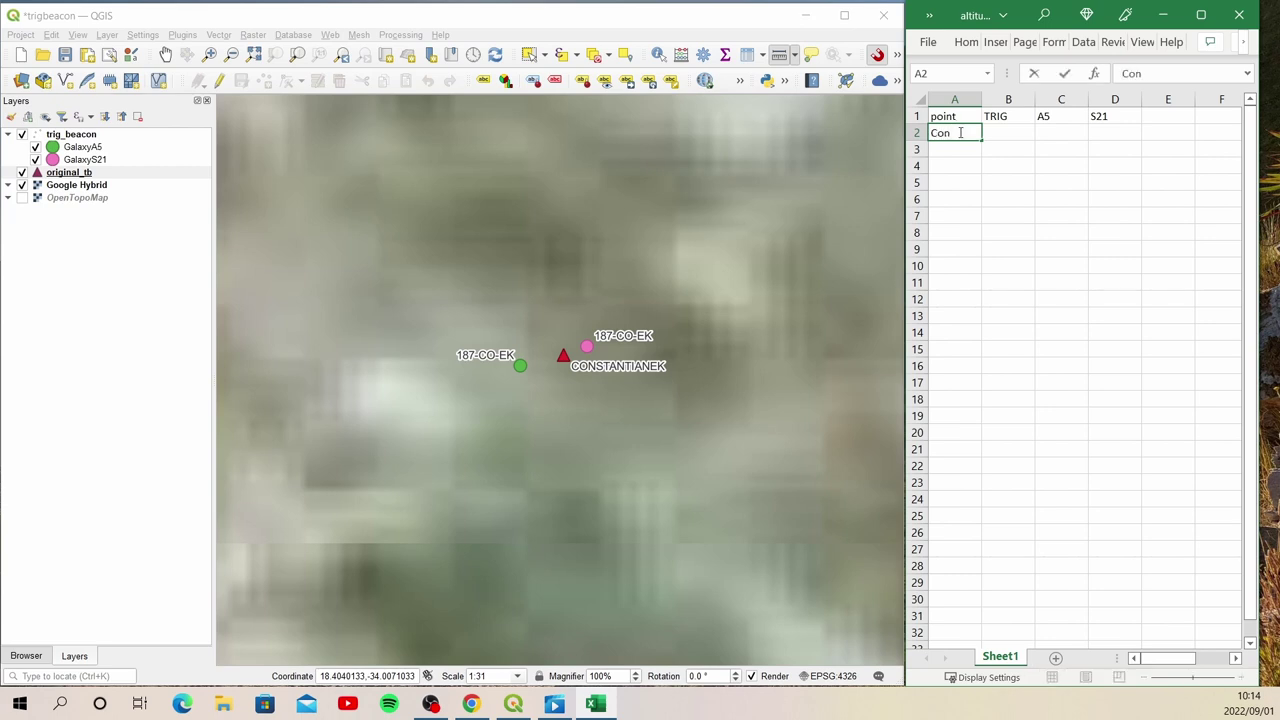
pyautogui.write('stantia Nek')
pyautogui.click(955, 199)
pyautogui.doubleClick(982, 99)
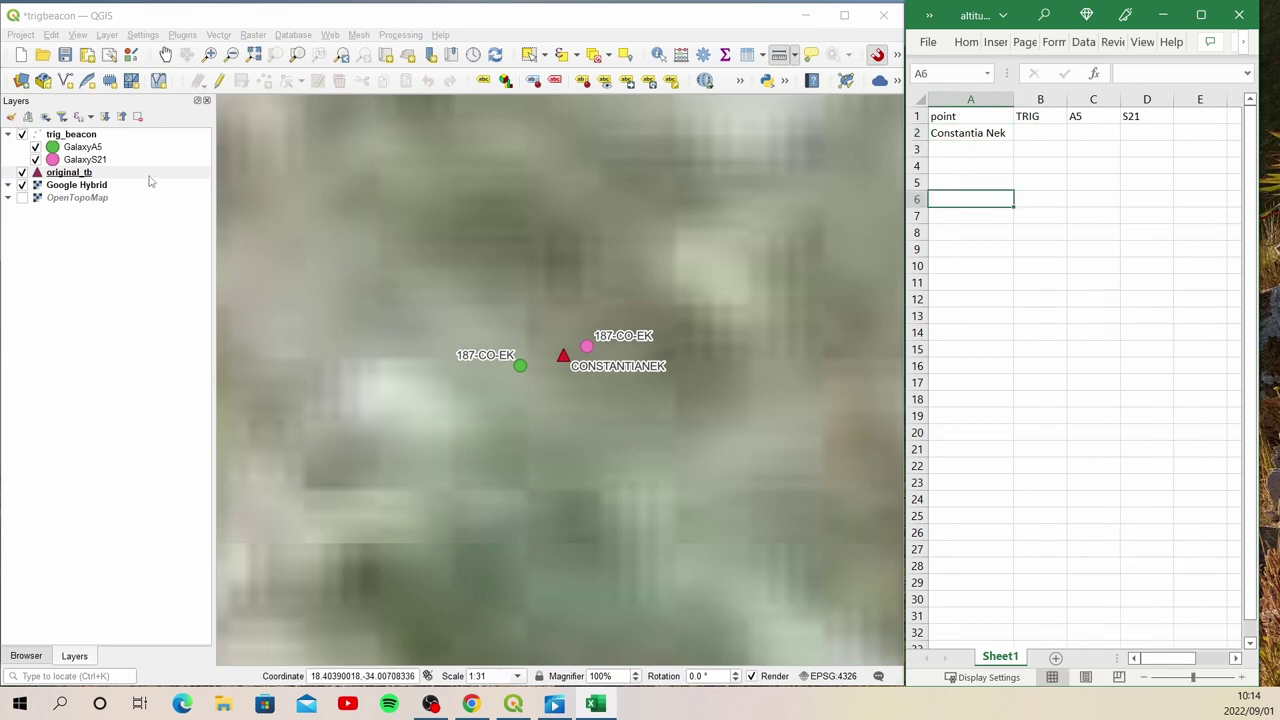
# Step: Identify the original_tb layer's CONSTANTIANEK beacon, enter its orthometric height 422.4 in the TRIG cell B2 and close the identify results
pyautogui.click(118, 176)
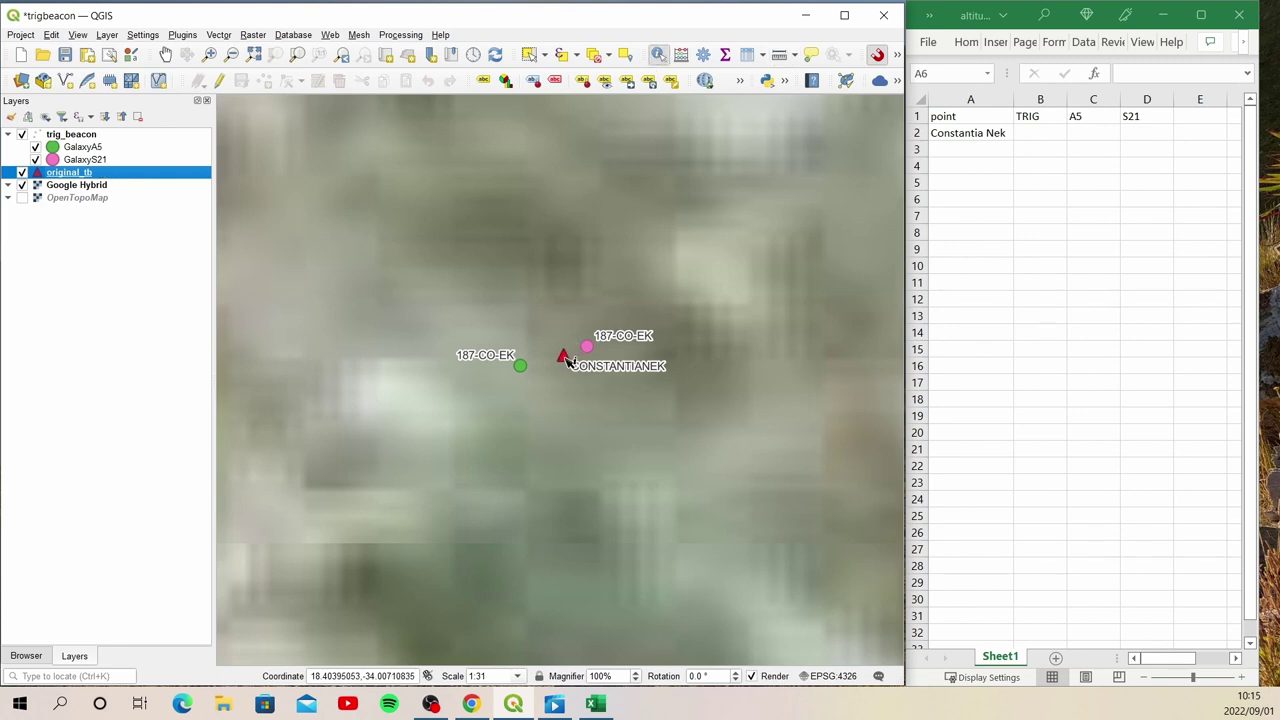
pyautogui.click(566, 358)
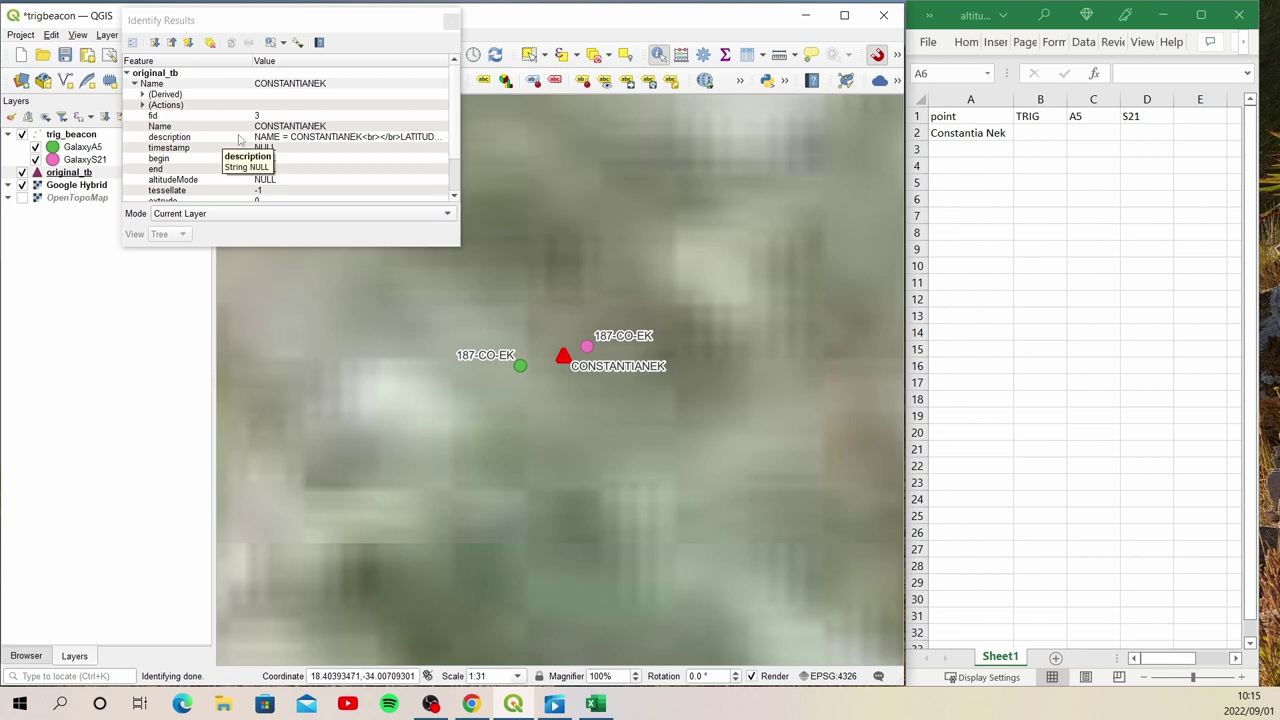
pyautogui.moveTo(461, 246); pyautogui.dragTo(567, 369)
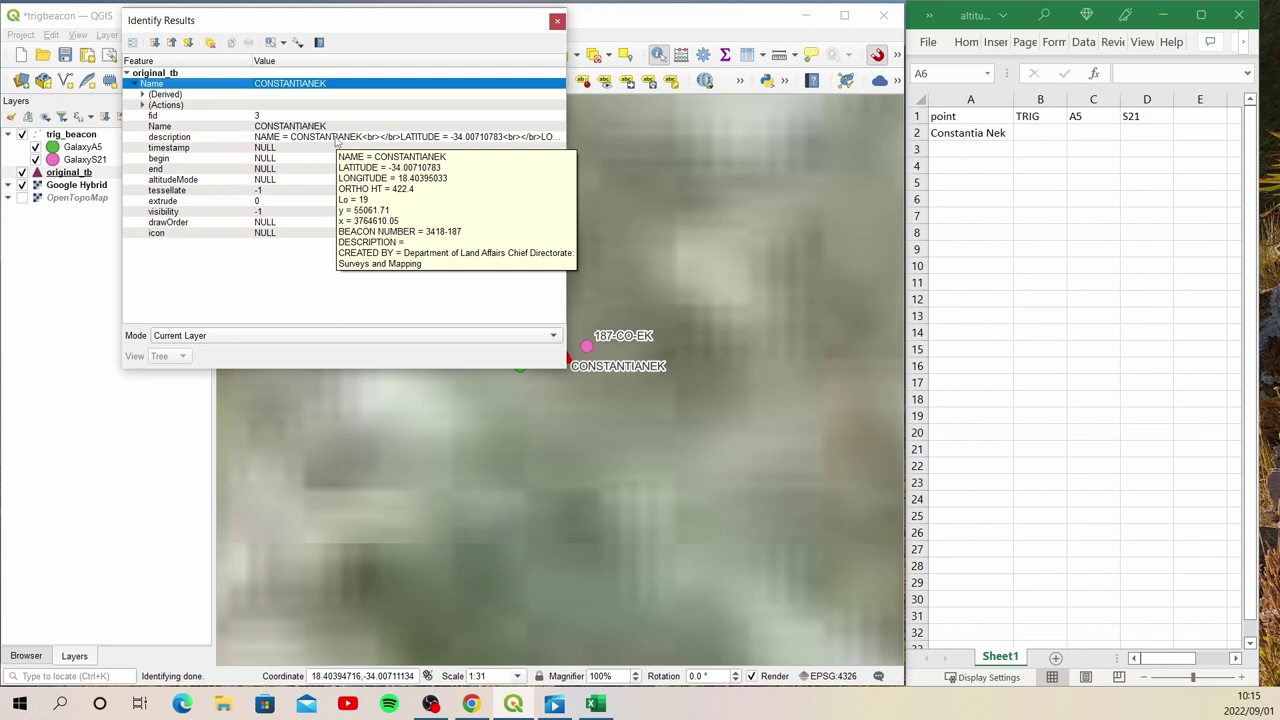
pyautogui.click(1045, 132)
pyautogui.press('F2')
pyautogui.click(1045, 132)
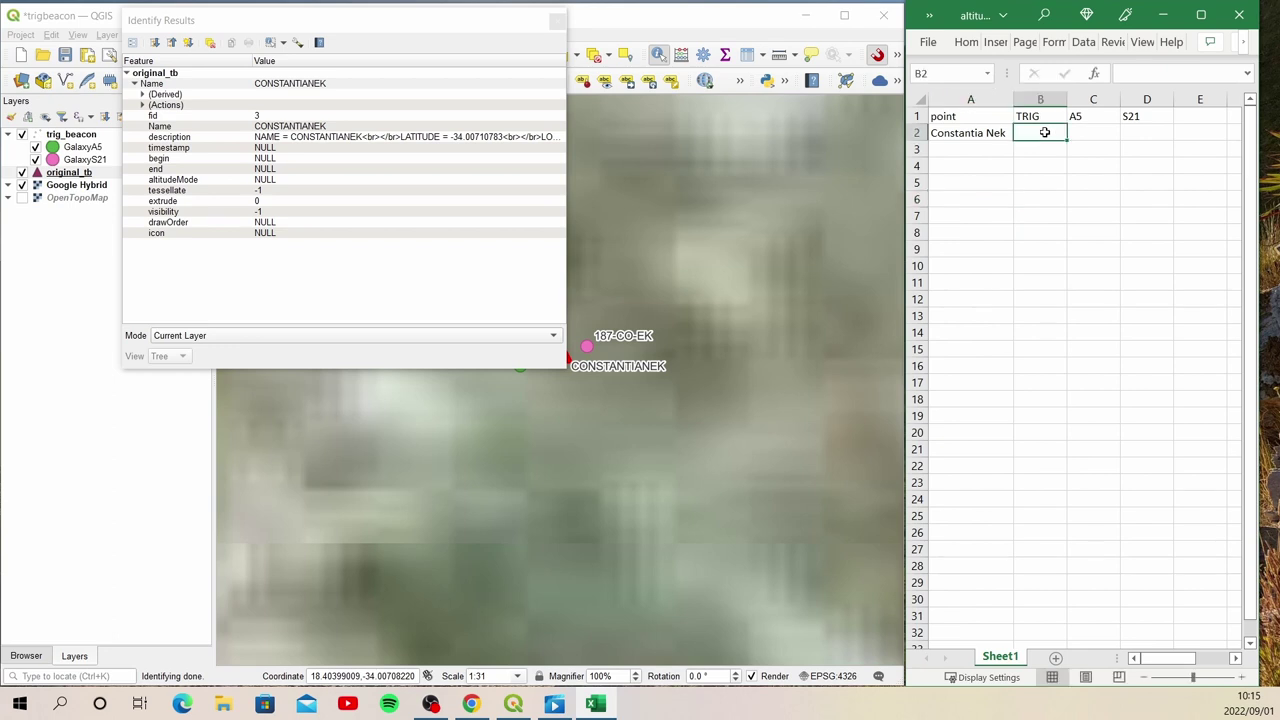
pyautogui.write('422.4')
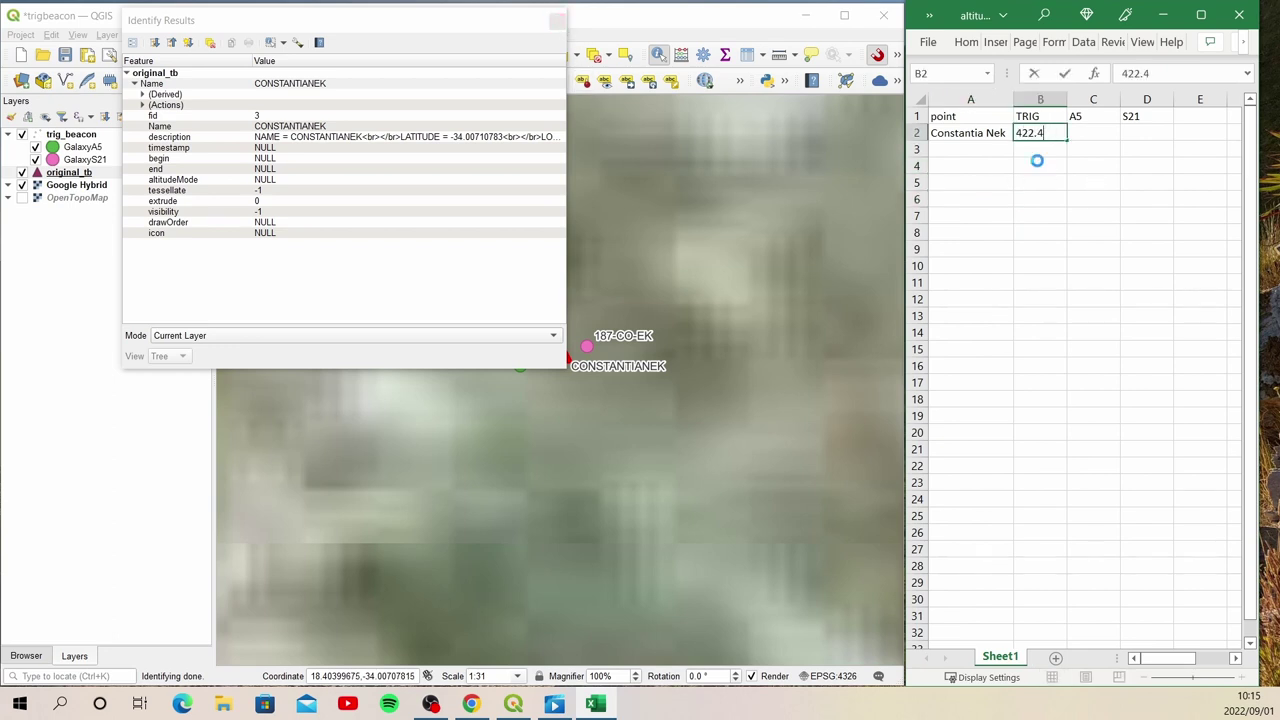
pyautogui.click(1037, 160)
pyautogui.click(557, 20)
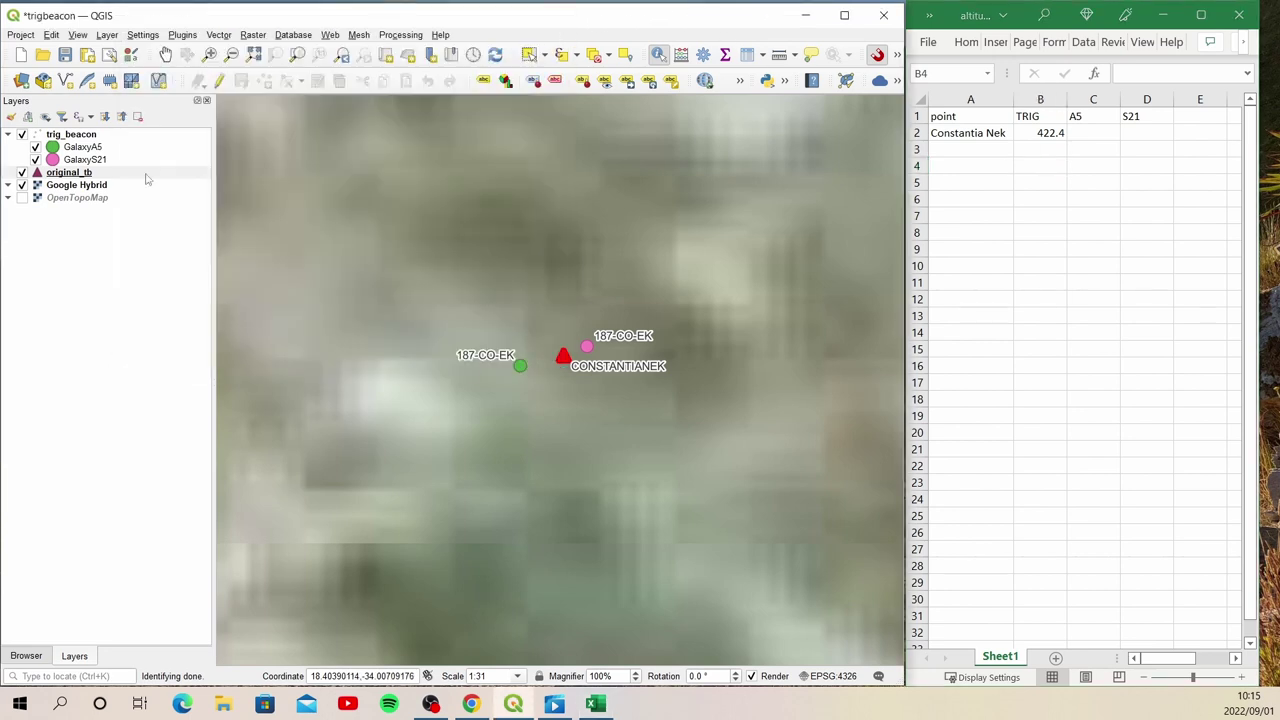
# Step: Identify the GalaxyA5 187-CO-EK point on the trig_beacon layer and enter its altitude 449 in the A5 cell C2
pyautogui.click(71, 137)
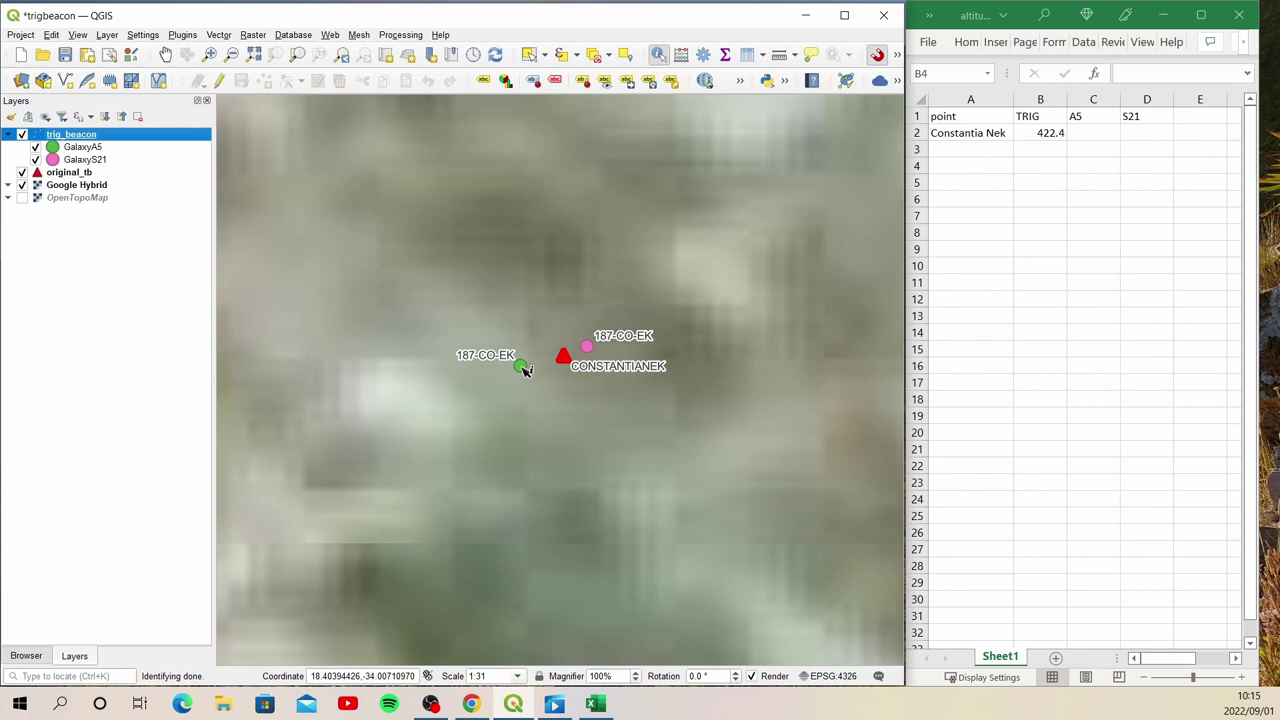
pyautogui.click(524, 370)
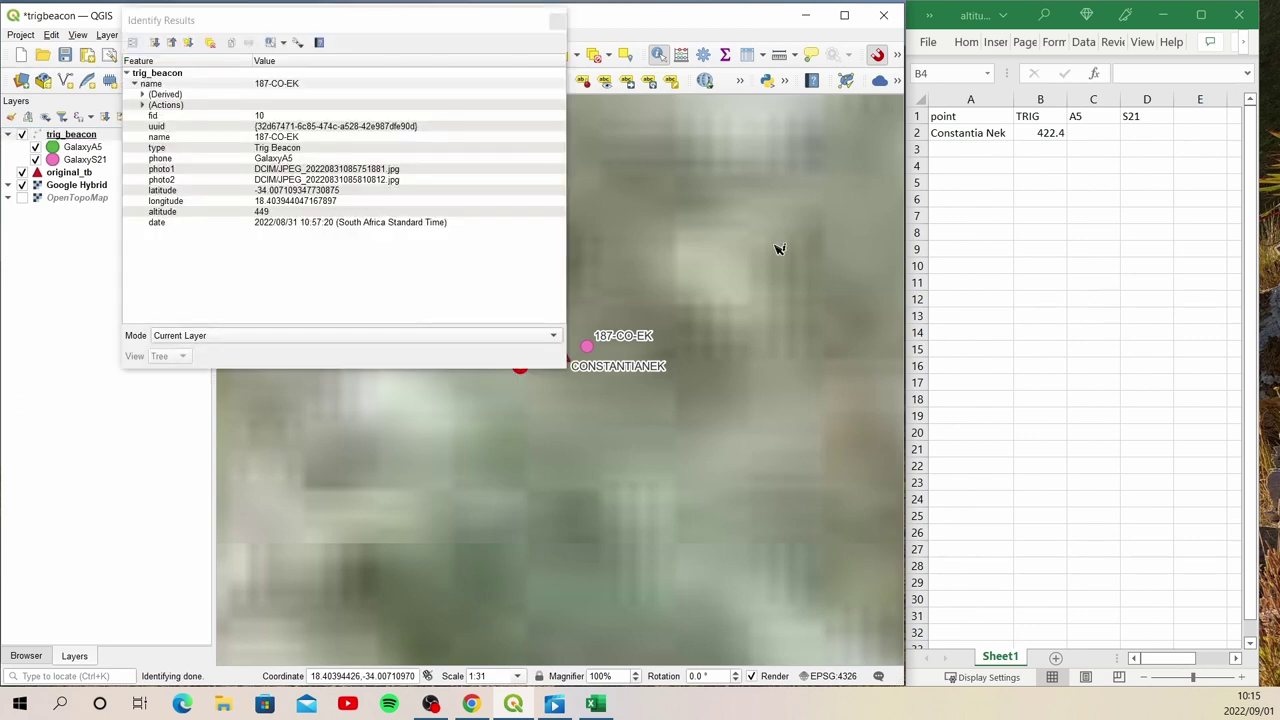
pyautogui.click(1094, 132)
pyautogui.click(1094, 132)
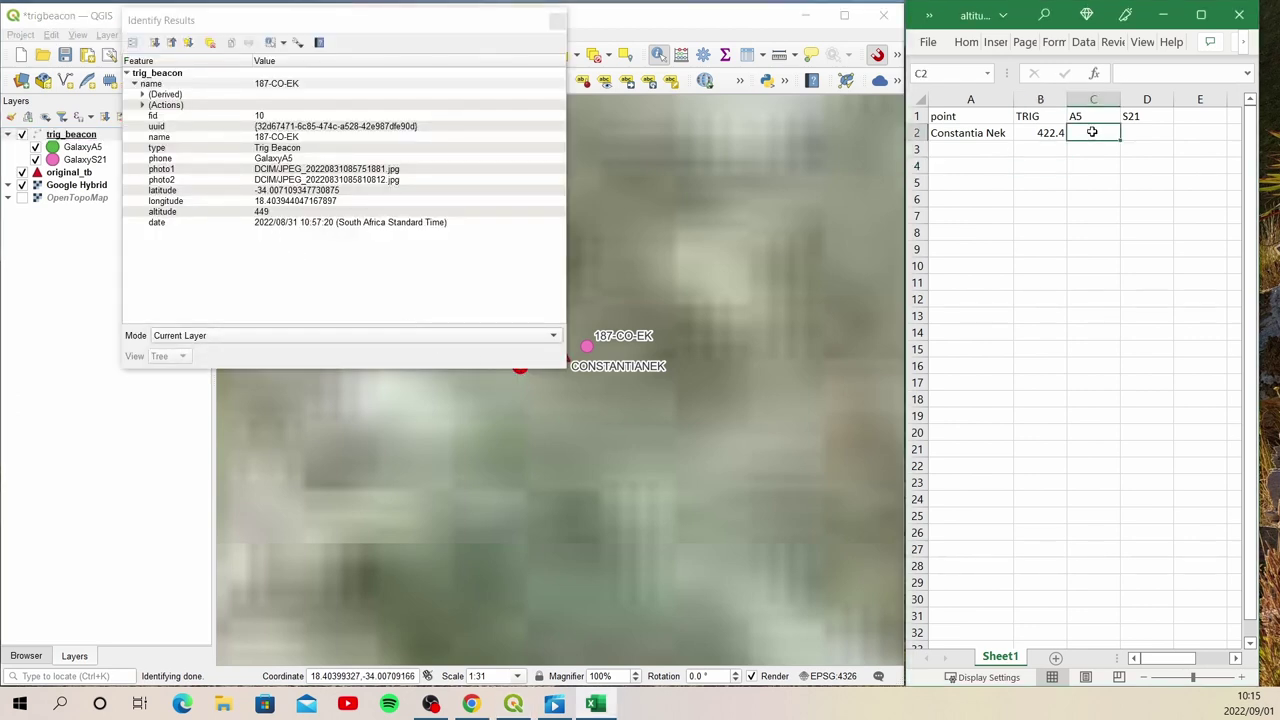
pyautogui.write('449')
pyautogui.click(1099, 149)
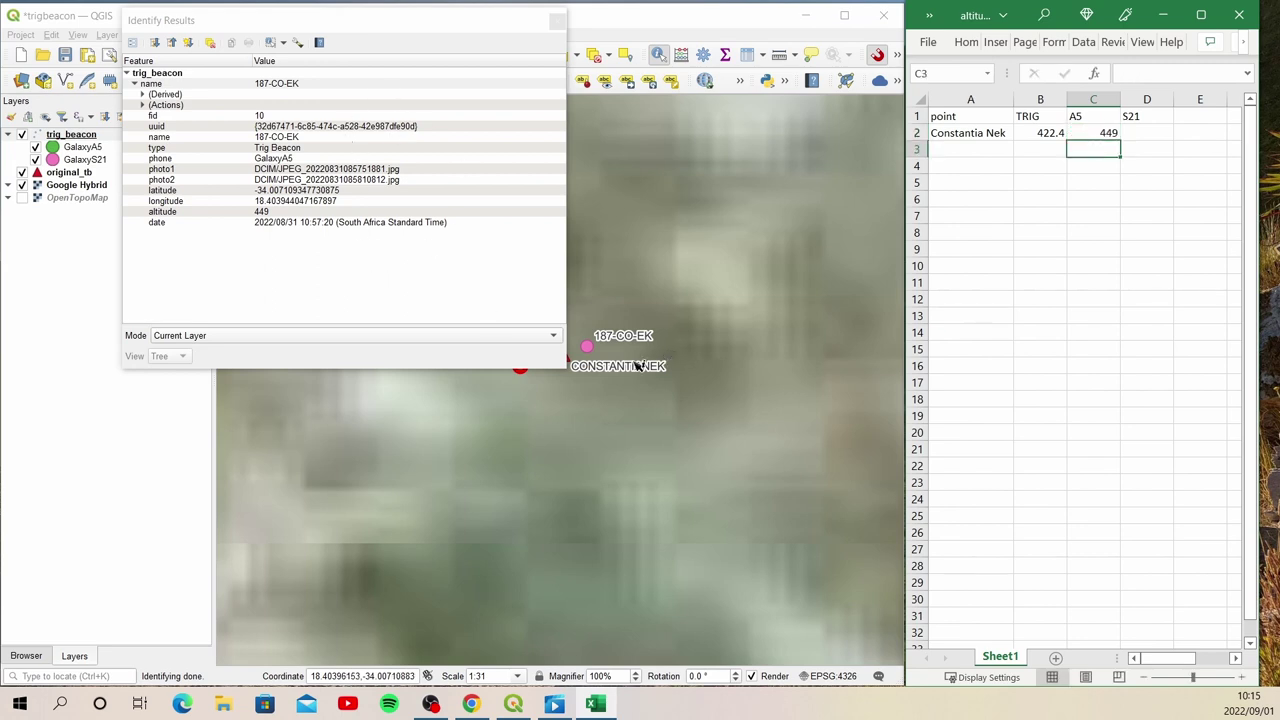
# Step: Identify the GalaxyS21 187-CO-EK point, enter its altitude 454 in the S21 cell D2 and close the identify results
pyautogui.click(590, 347)
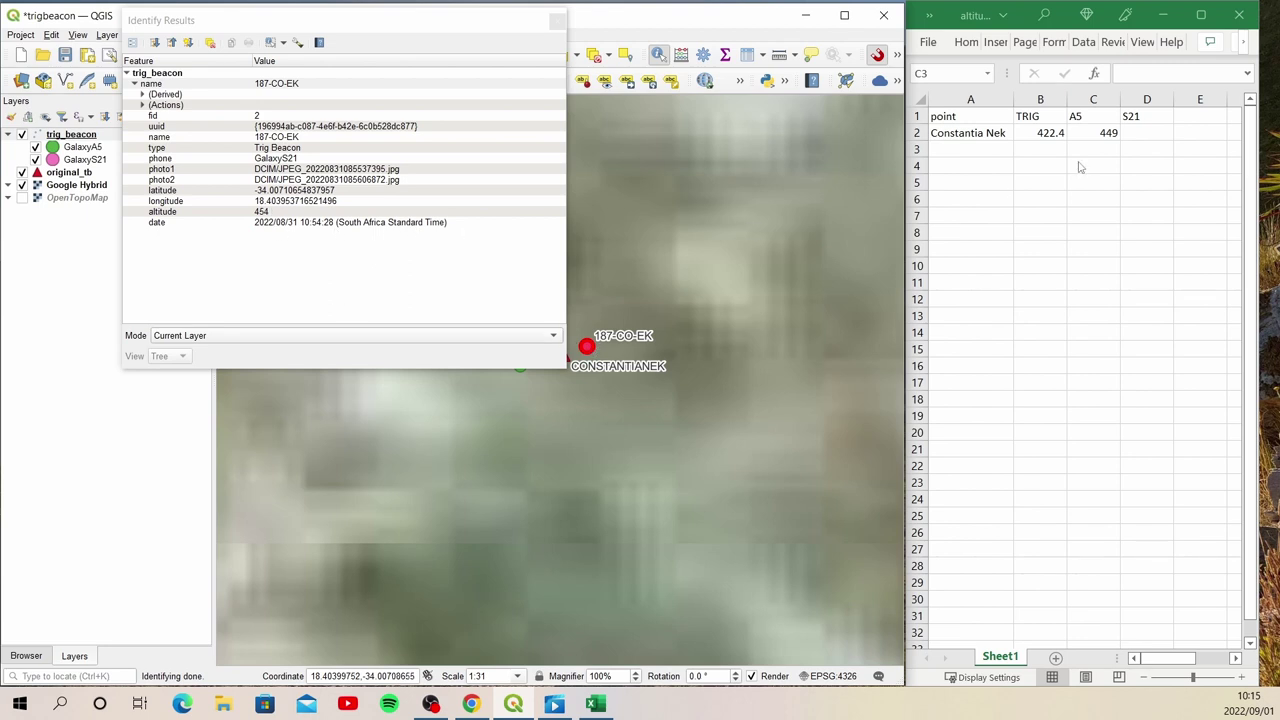
pyautogui.click(1138, 132)
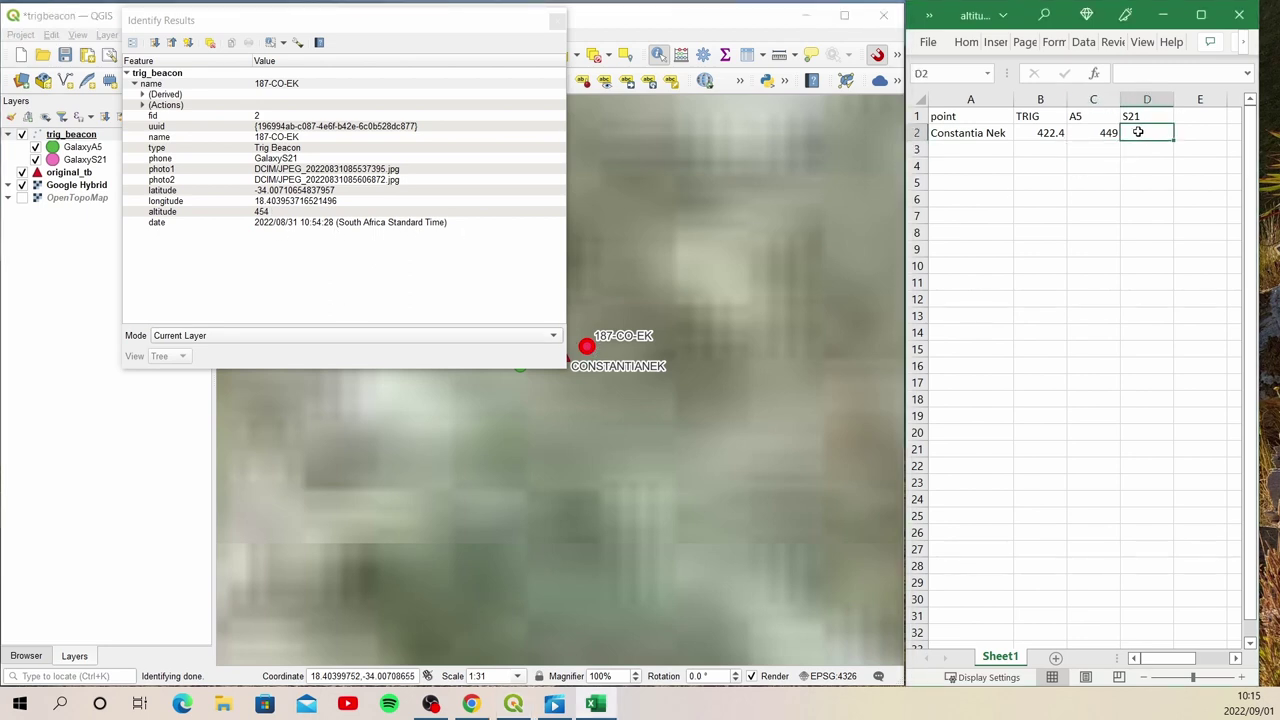
pyautogui.write('454')
pyautogui.click(1137, 152)
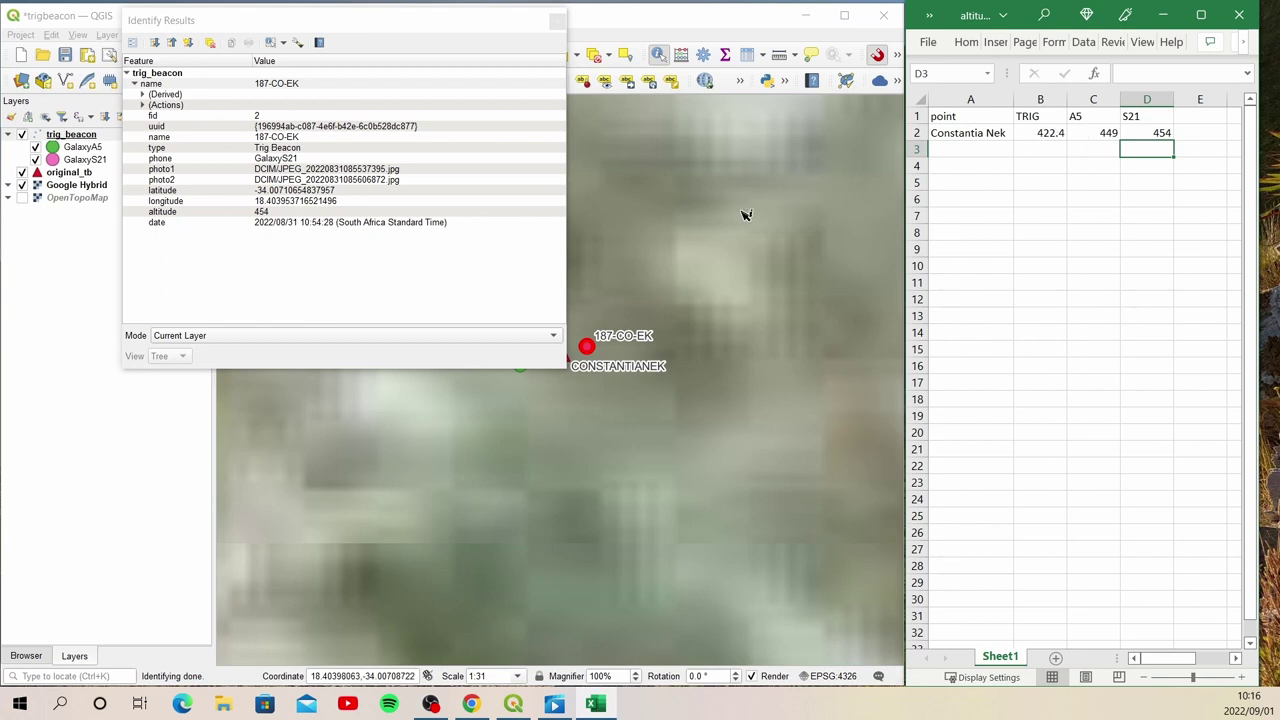
pyautogui.click(557, 21)
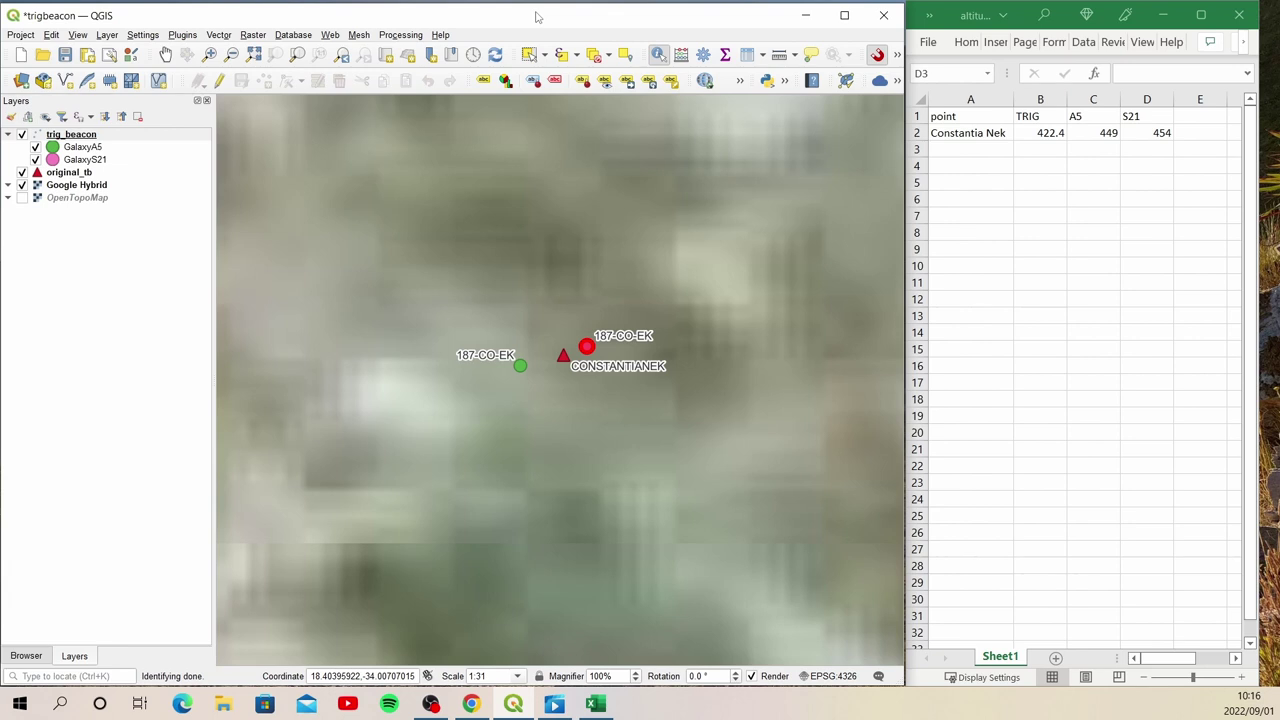
pyautogui.click(1103, 133)
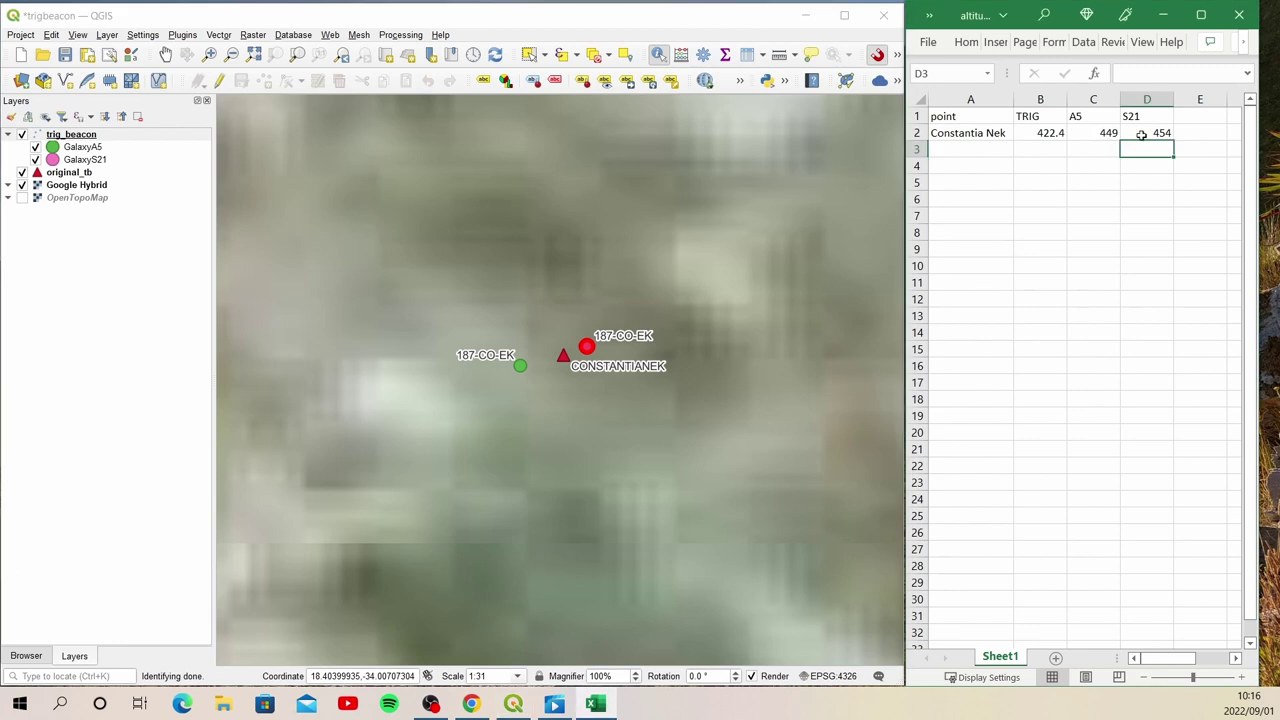
pyautogui.click(1148, 133)
pyautogui.click(1101, 133)
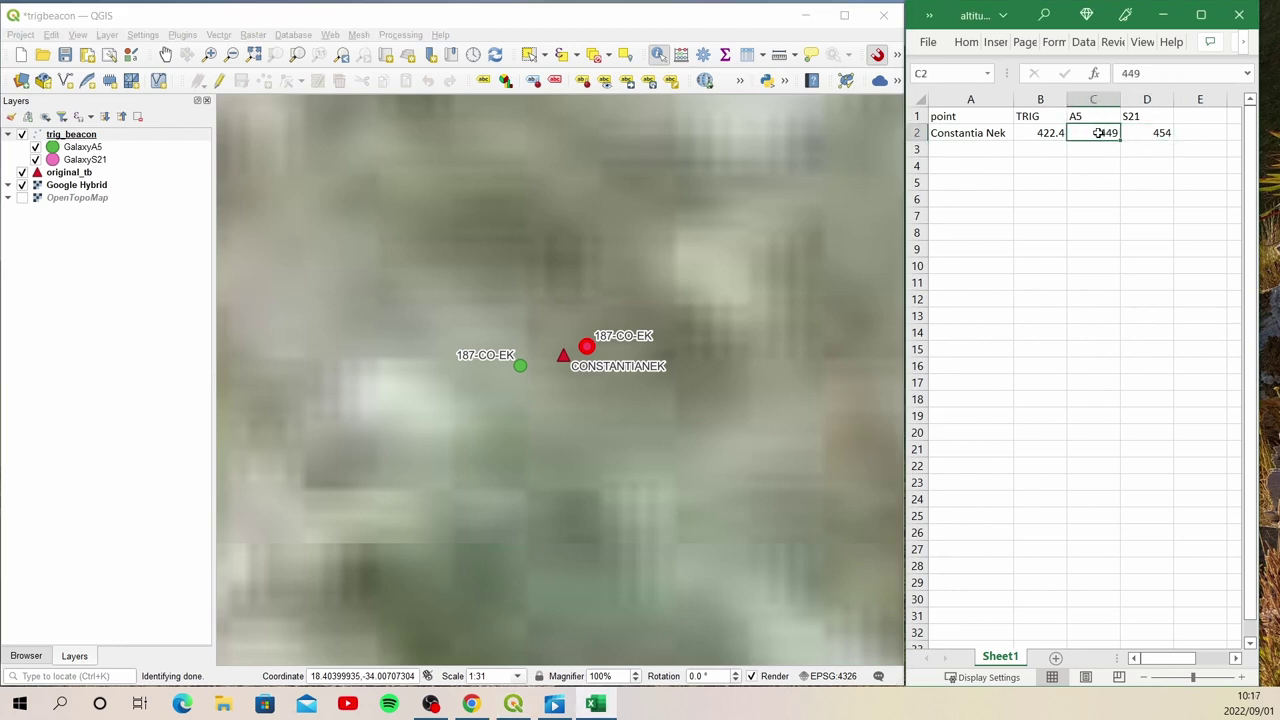
pyautogui.click(1153, 133)
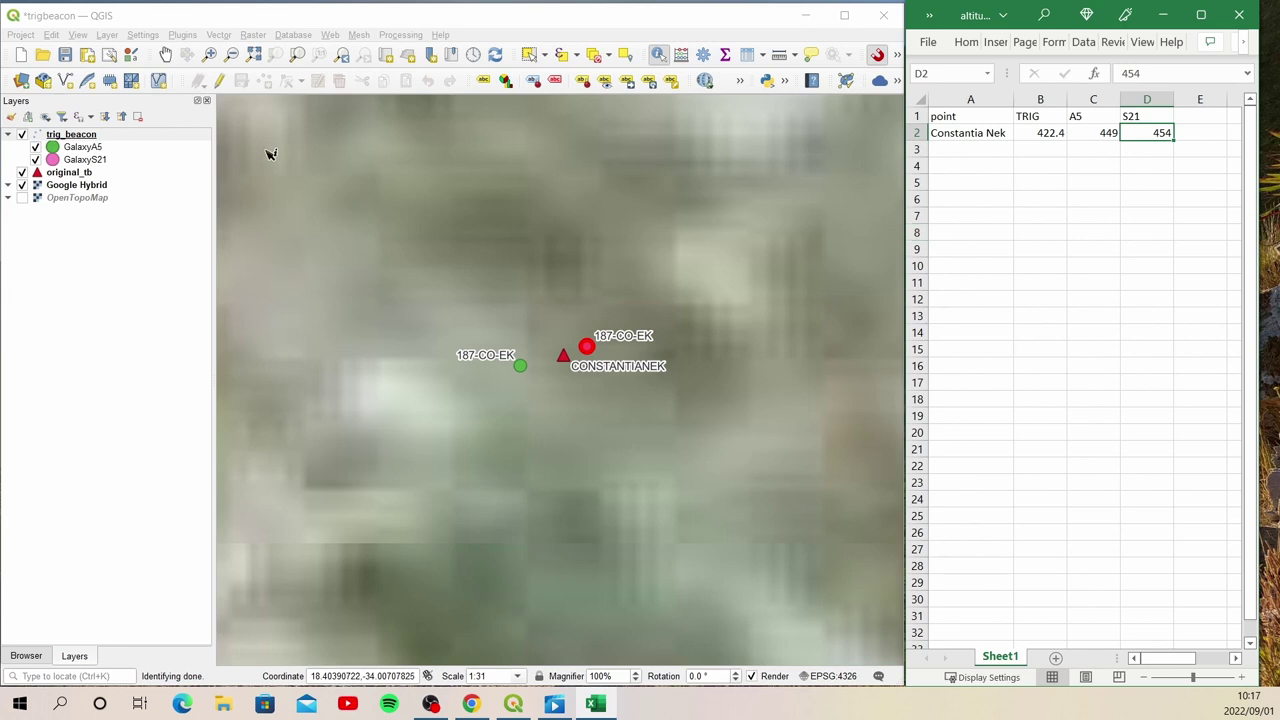
# Step: Move the map from Constantia Nek to the CECILIA beacon and zoom in until both 115-CE-IA points stand apart from it
pyautogui.click(165, 54)
pyautogui.moveTo(468, 242); pyautogui.dragTo(354, 251)
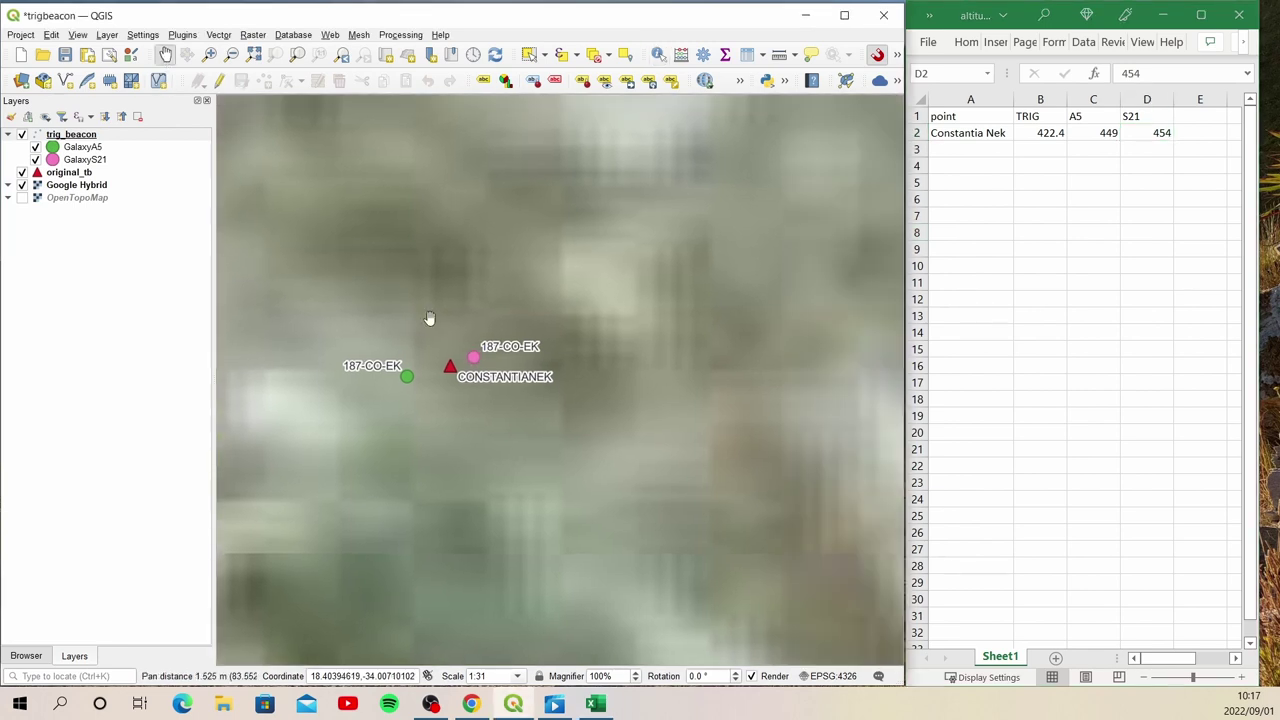
pyautogui.scroll(-3, 437, 320)
pyautogui.moveTo(510, 308); pyautogui.dragTo(445, 385)
pyautogui.scroll(-1, 437, 375)
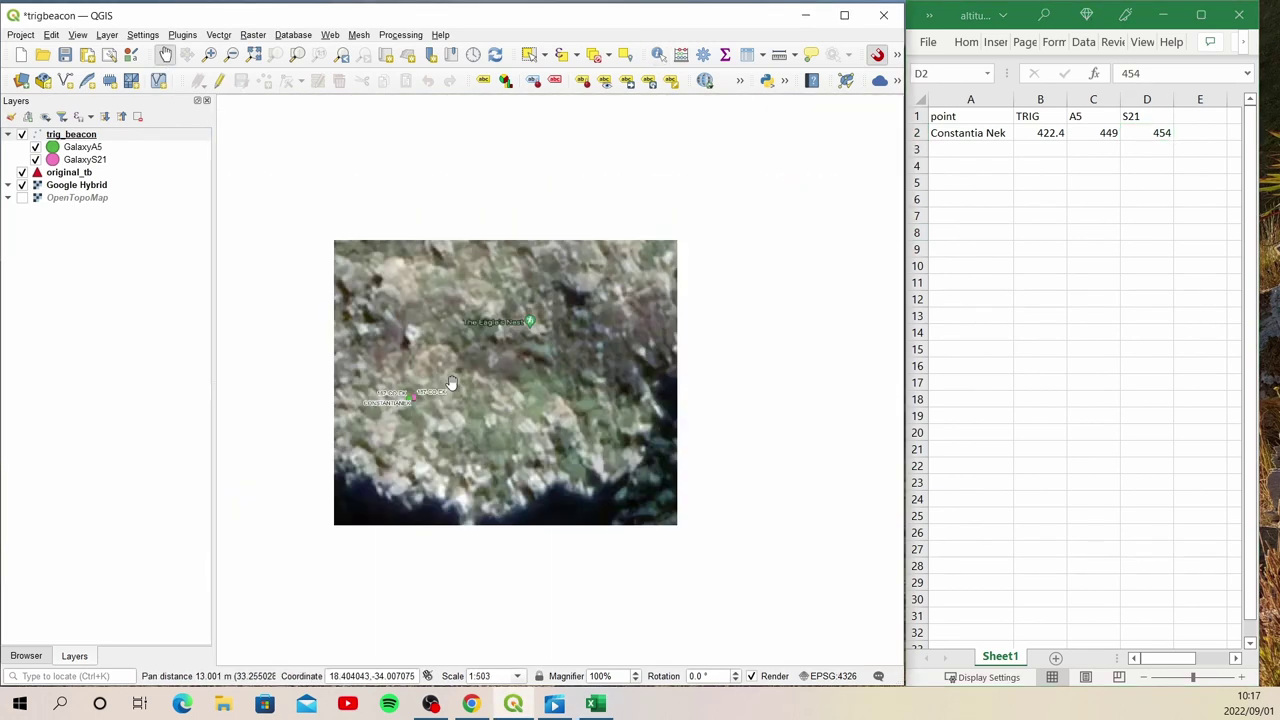
pyautogui.scroll(-1, 504, 369)
pyautogui.scroll(-2, 552, 343)
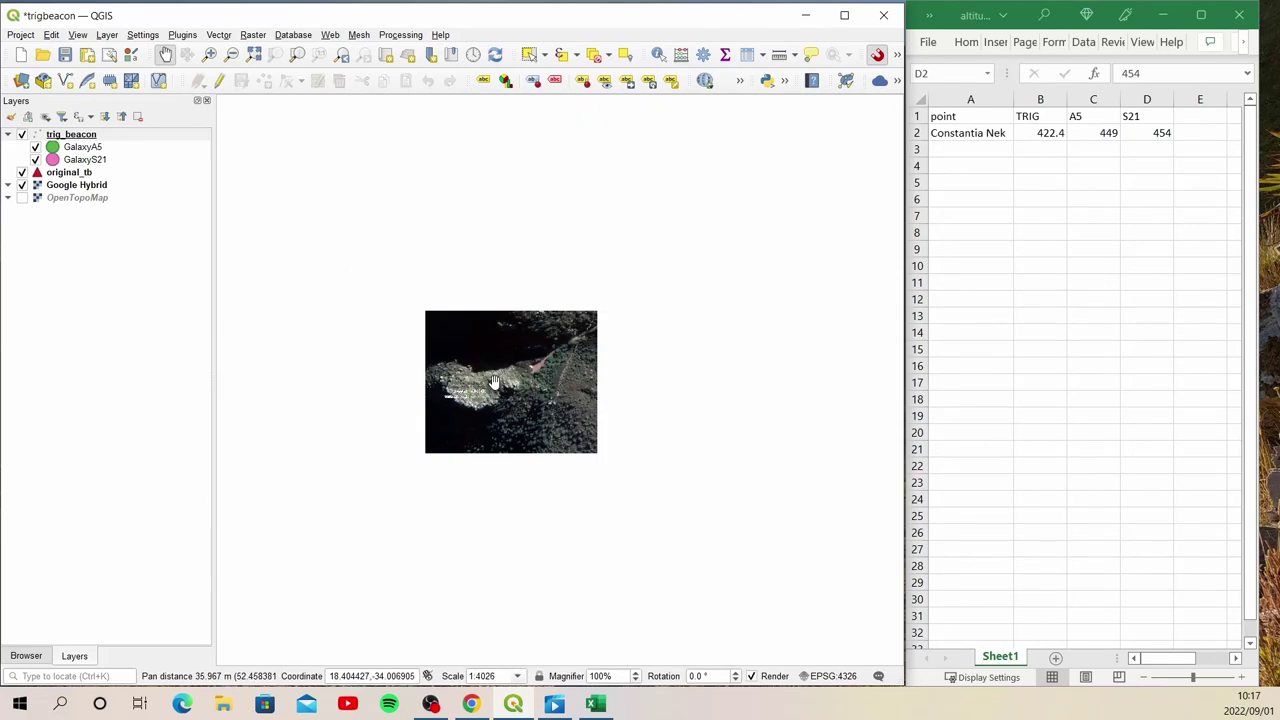
pyautogui.moveTo(545, 343); pyautogui.dragTo(400, 455)
pyautogui.moveTo(620, 209); pyautogui.dragTo(565, 432)
pyautogui.moveTo(755, 100); pyautogui.dragTo(625, 197)
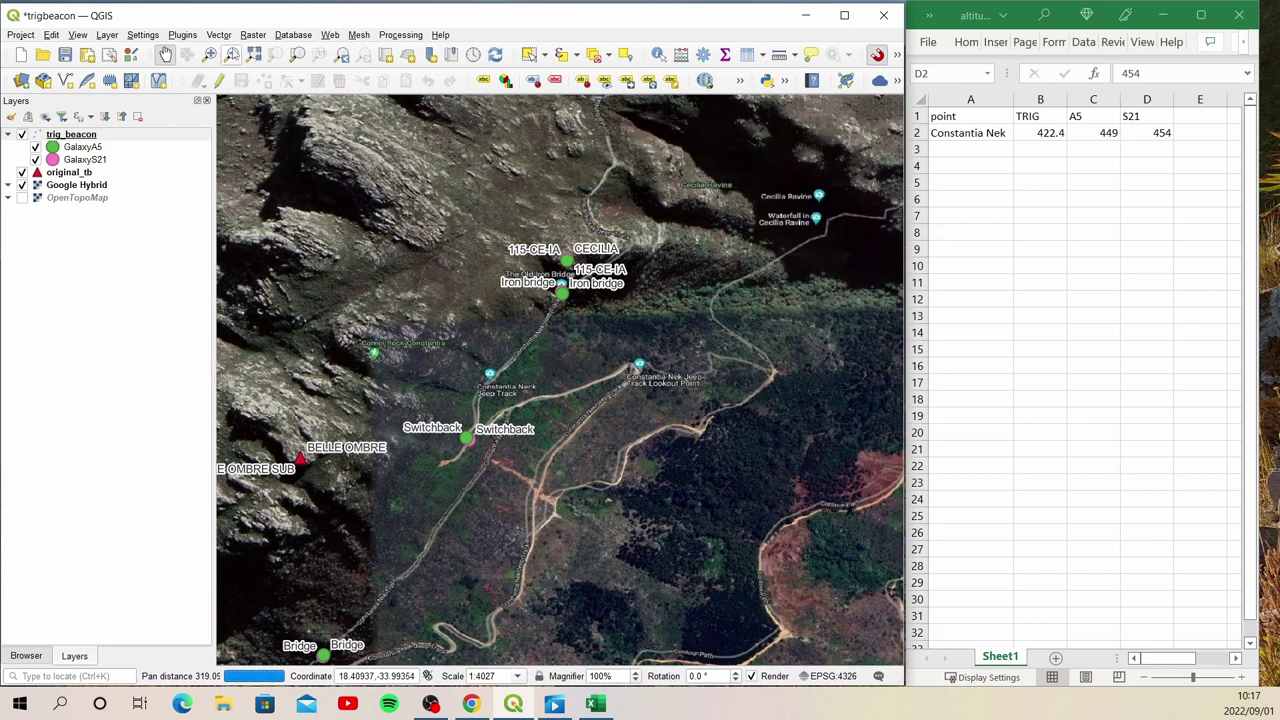
pyautogui.click(209, 54)
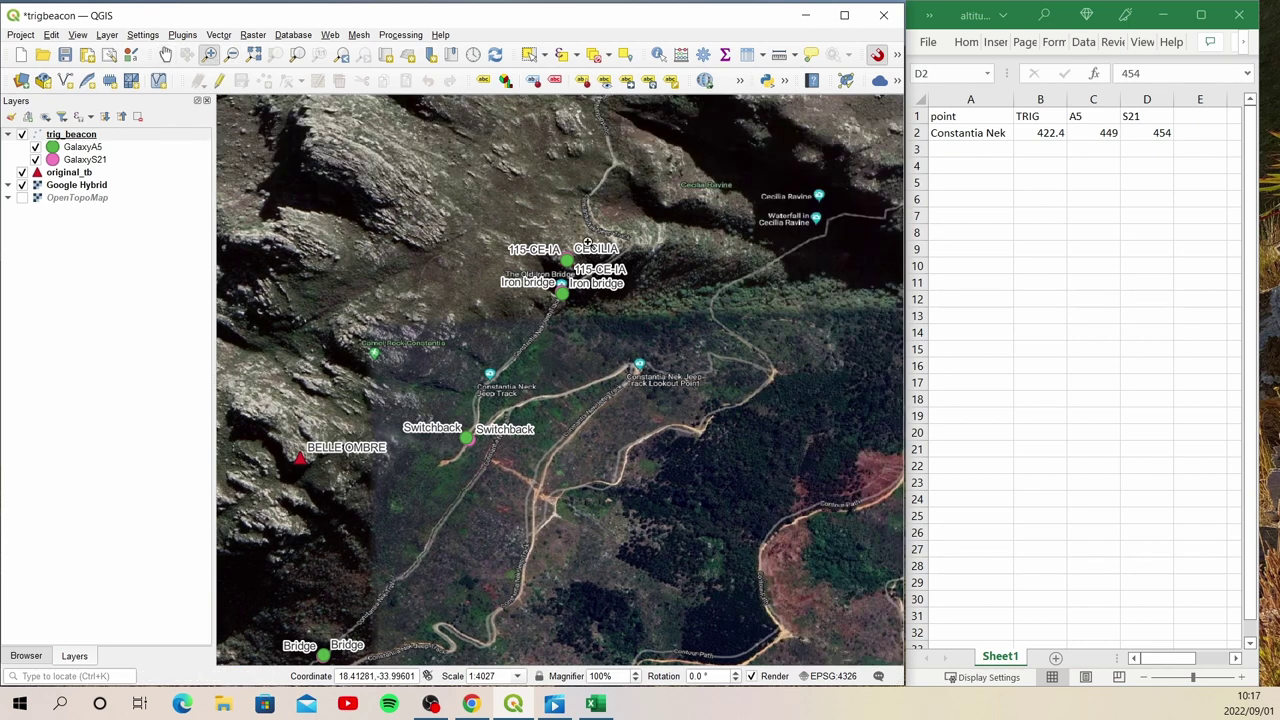
pyautogui.click(554, 270)
pyautogui.moveTo(566, 285); pyautogui.dragTo(480, 377)
pyautogui.moveTo(606, 264); pyautogui.dragTo(372, 574)
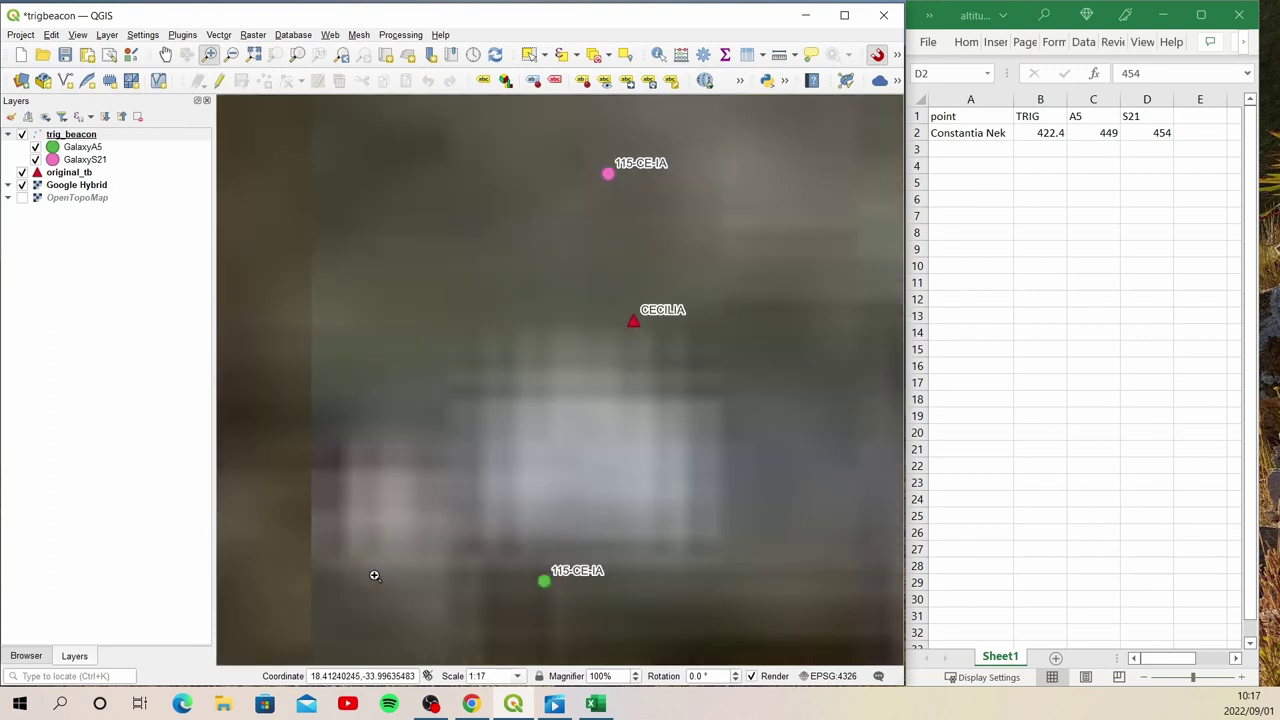
# Step: Measure the ellipsoidal distance in meters from the CECILIA beacon to the surrounding 115-CE-IA points and close the measurement
pyautogui.click(779, 58)
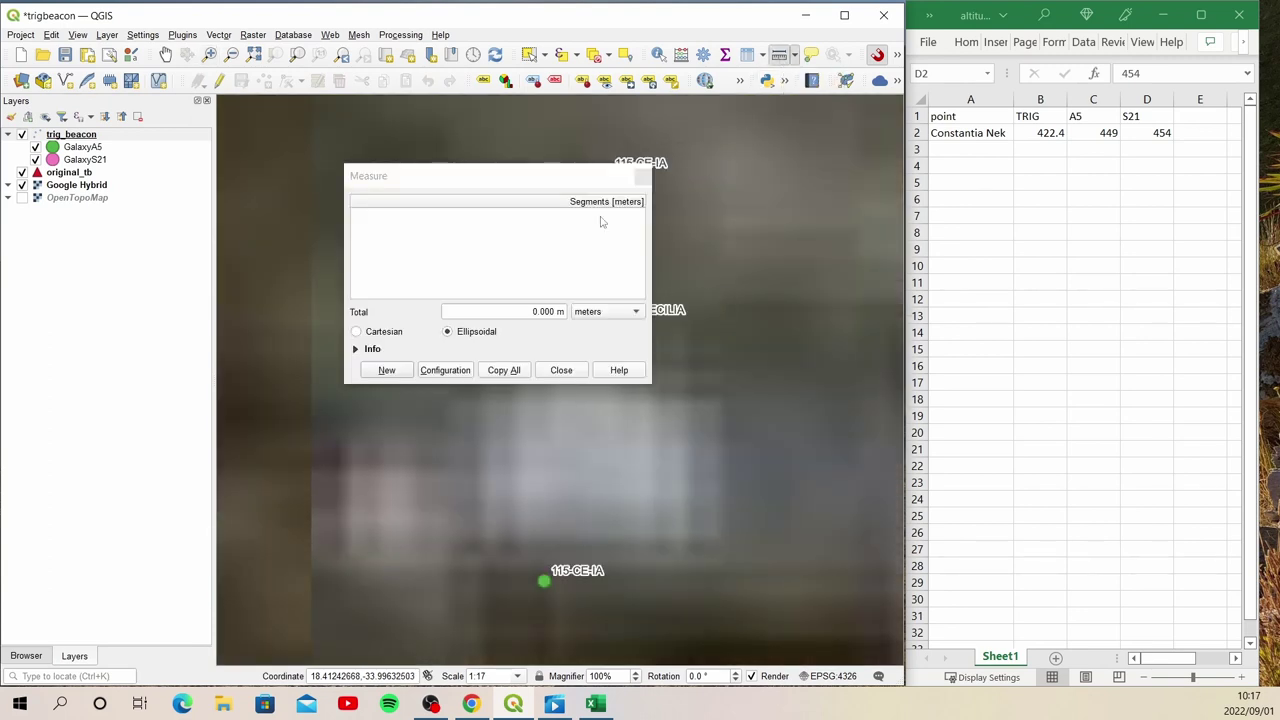
pyautogui.moveTo(531, 177); pyautogui.dragTo(405, 122)
pyautogui.click(633, 320)
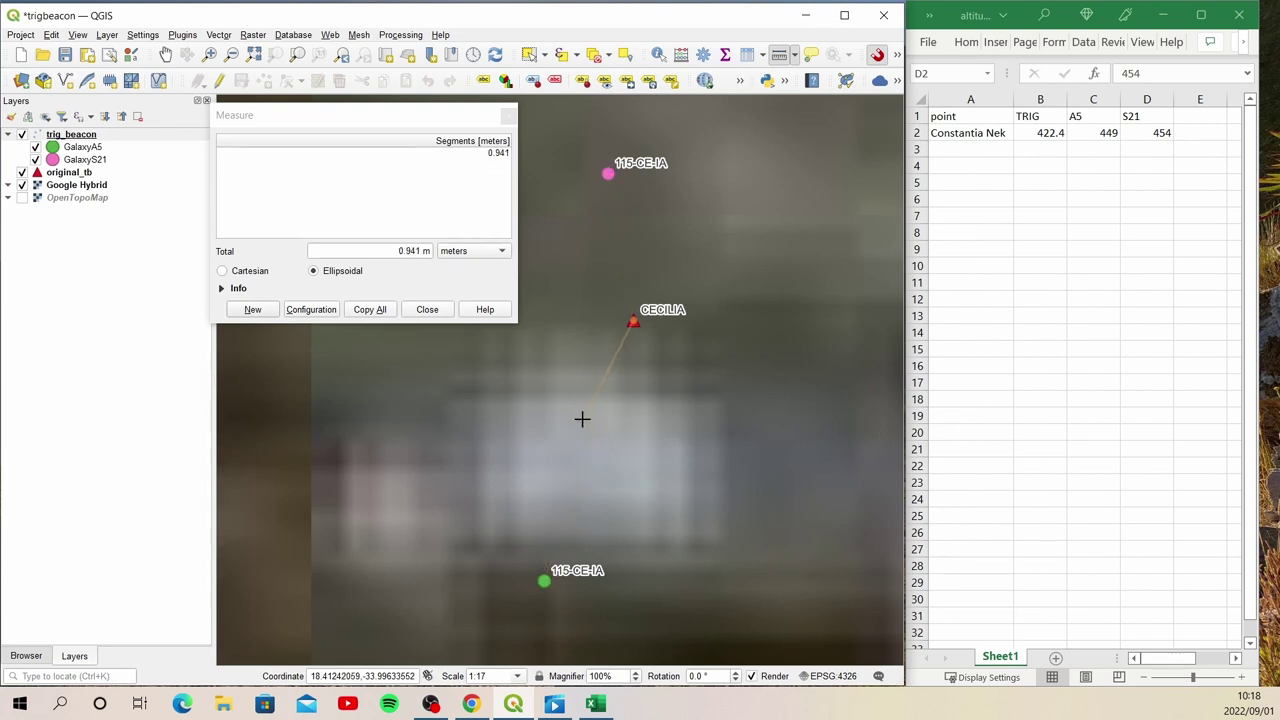
pyautogui.click(509, 118)
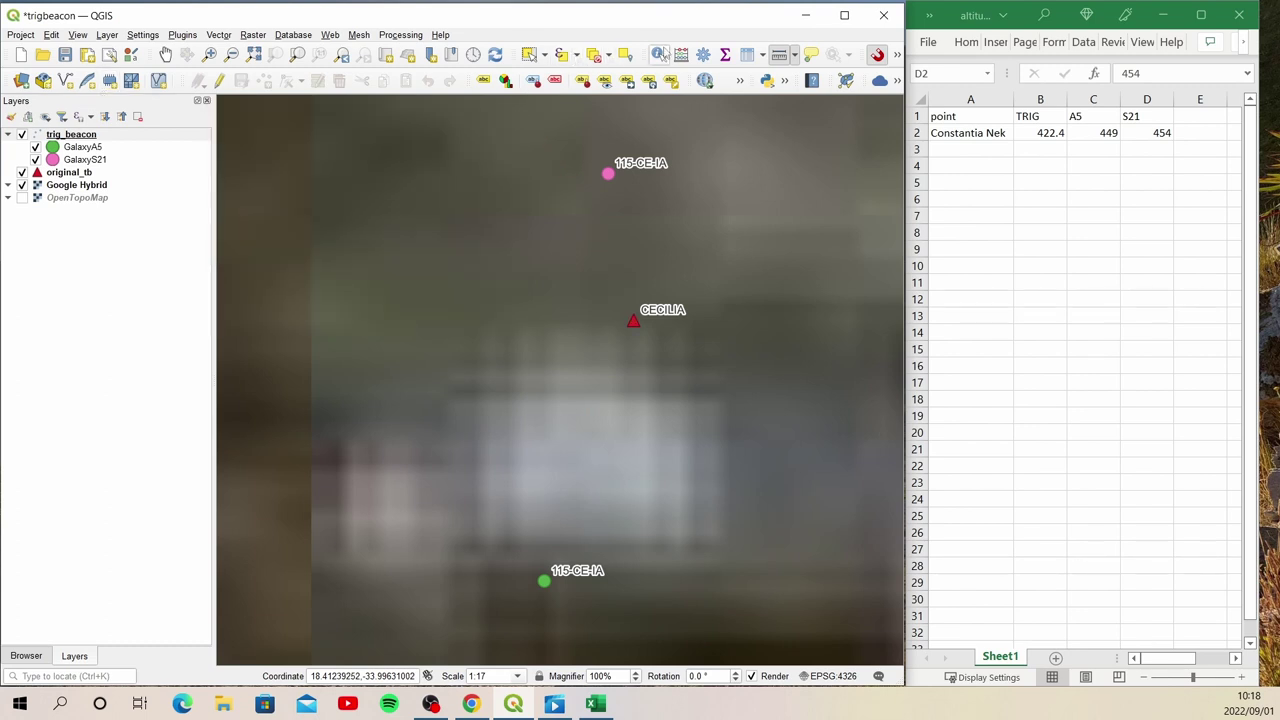
# Step: Identify the original_tb layer's CECILIA beacon, enter its orthometric height 696.8 in B3 and Cecilia in A3, and close the identify results
pyautogui.click(659, 55)
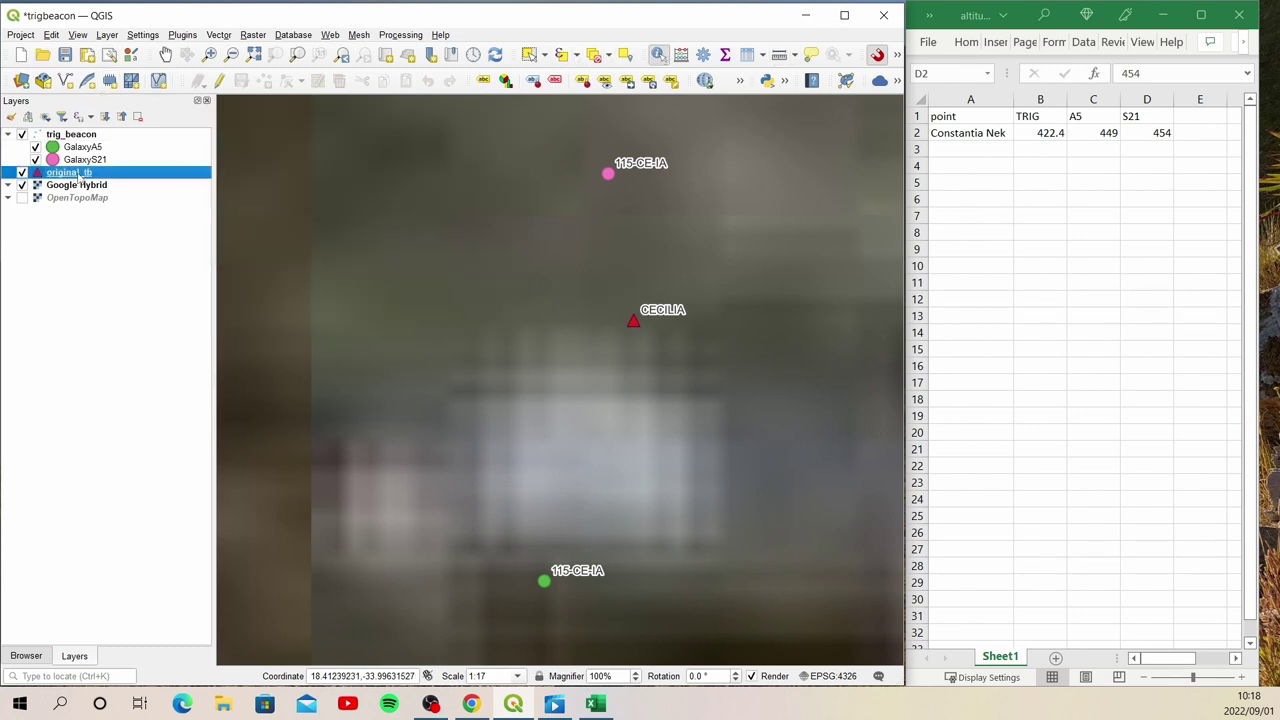
pyautogui.click(636, 322)
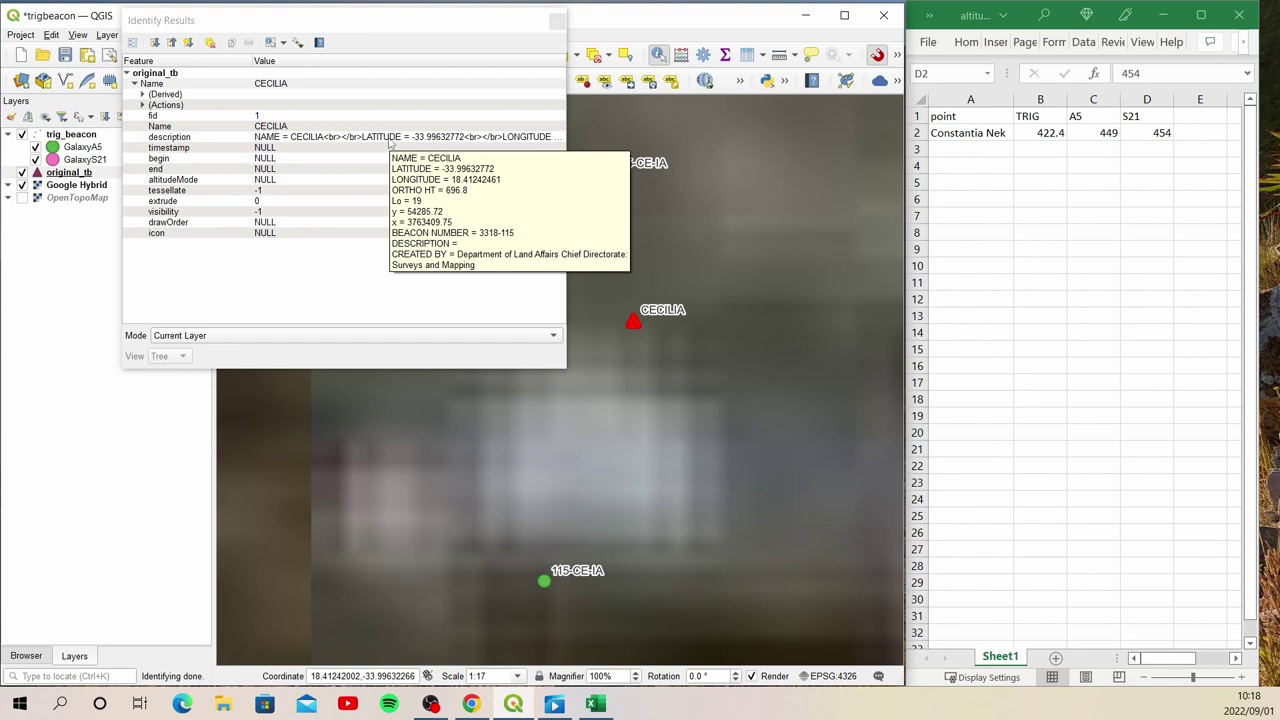
pyautogui.click(1037, 148)
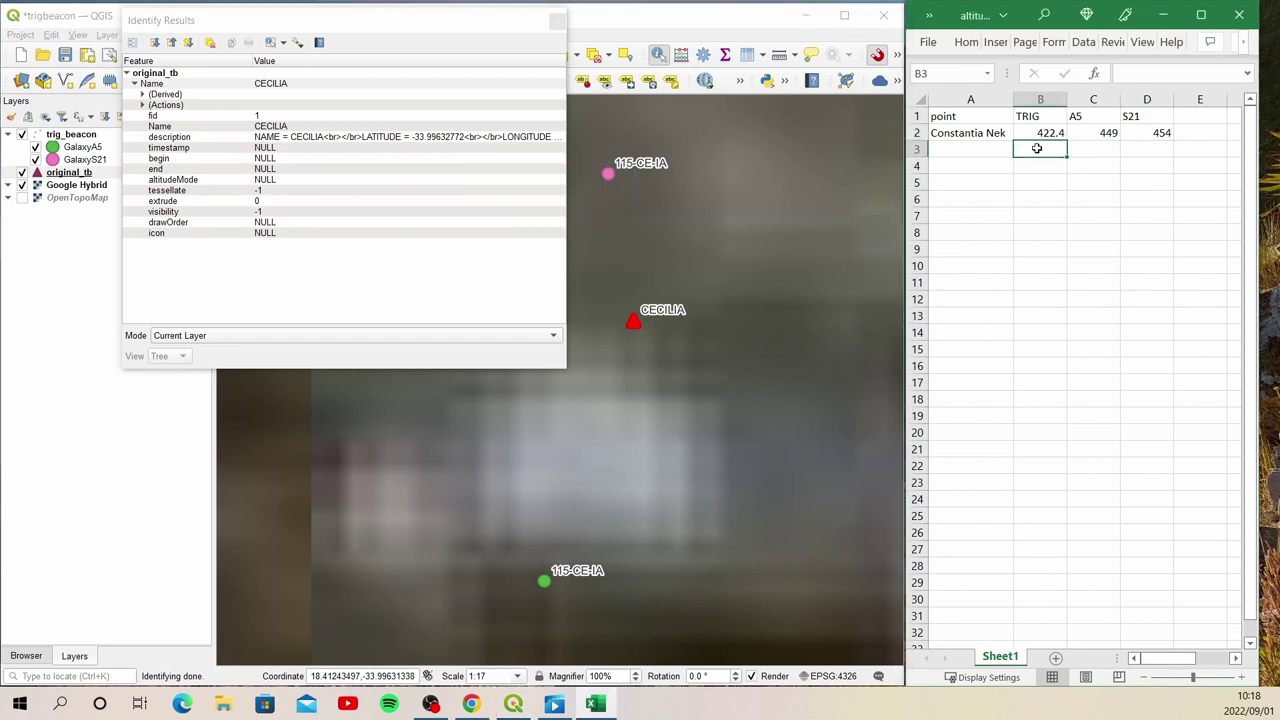
pyautogui.write('696.8')
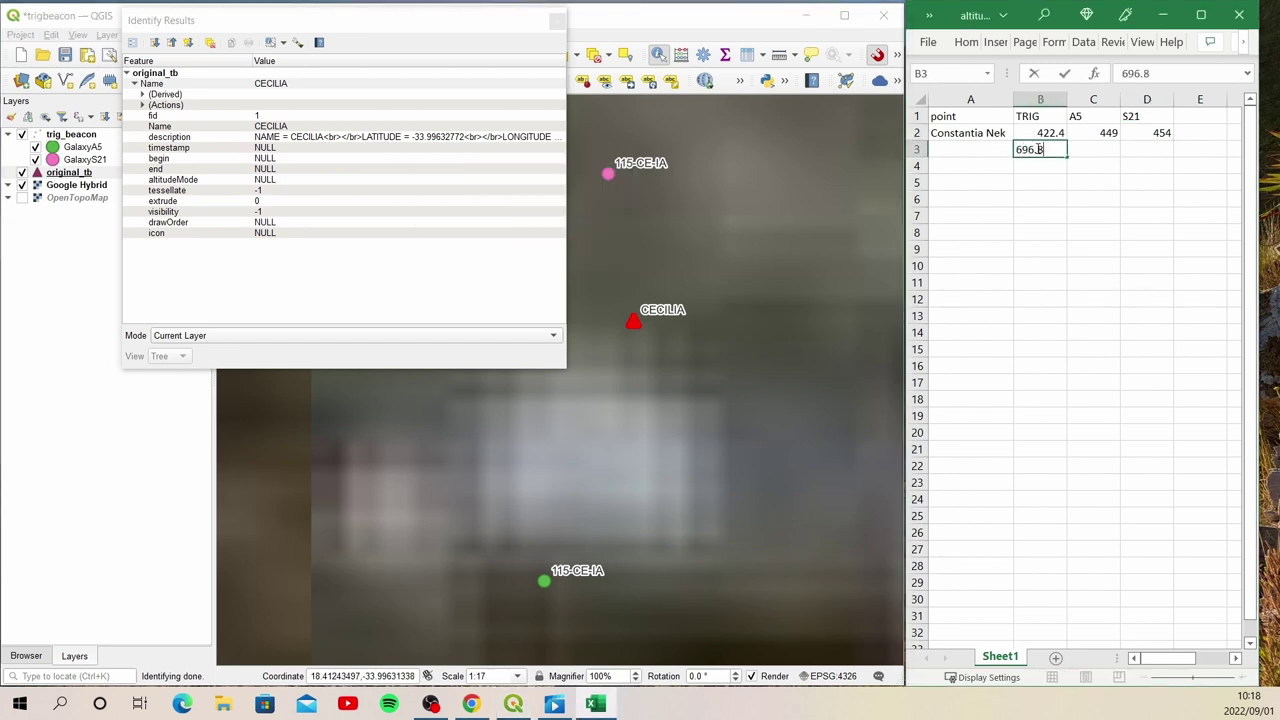
pyautogui.click(962, 146)
pyautogui.write('Cecilia')
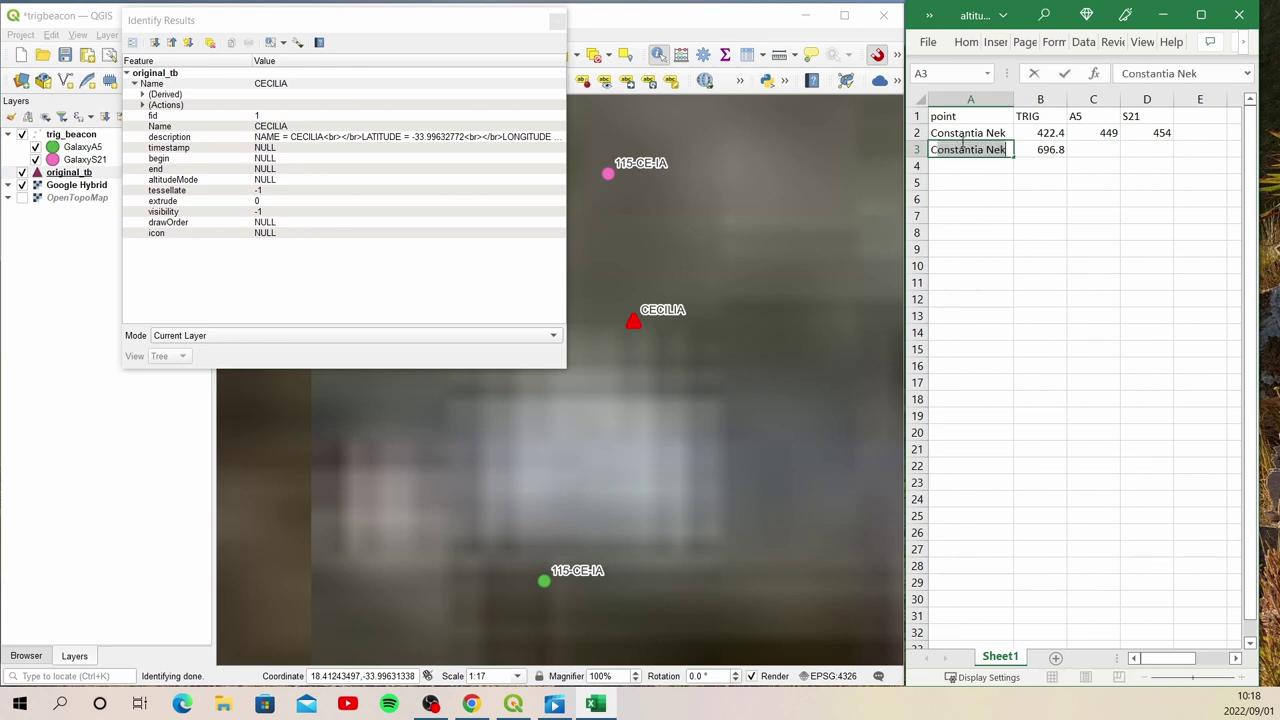
pyautogui.click(1093, 148)
pyautogui.click(557, 21)
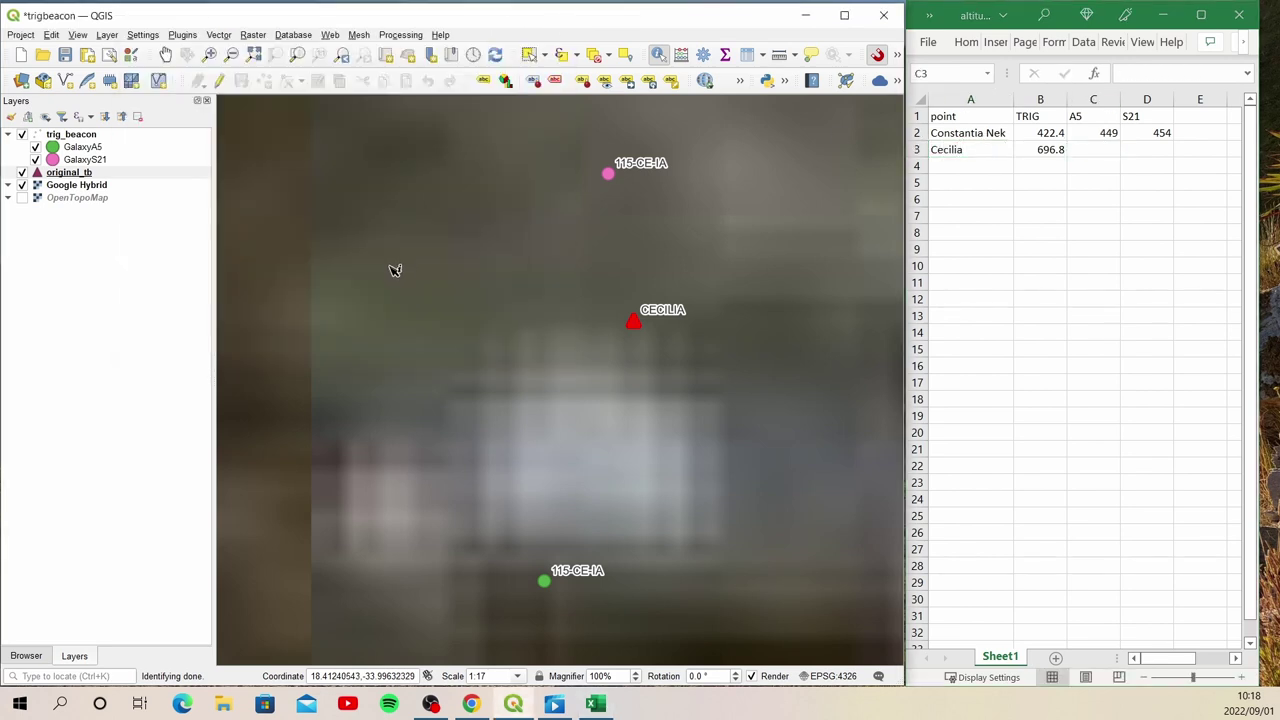
# Step: Identify the GalaxyS21 115-CE-IA point on the trig_beacon layer and enter its altitude 730 in the S21 cell D3
pyautogui.click(66, 134)
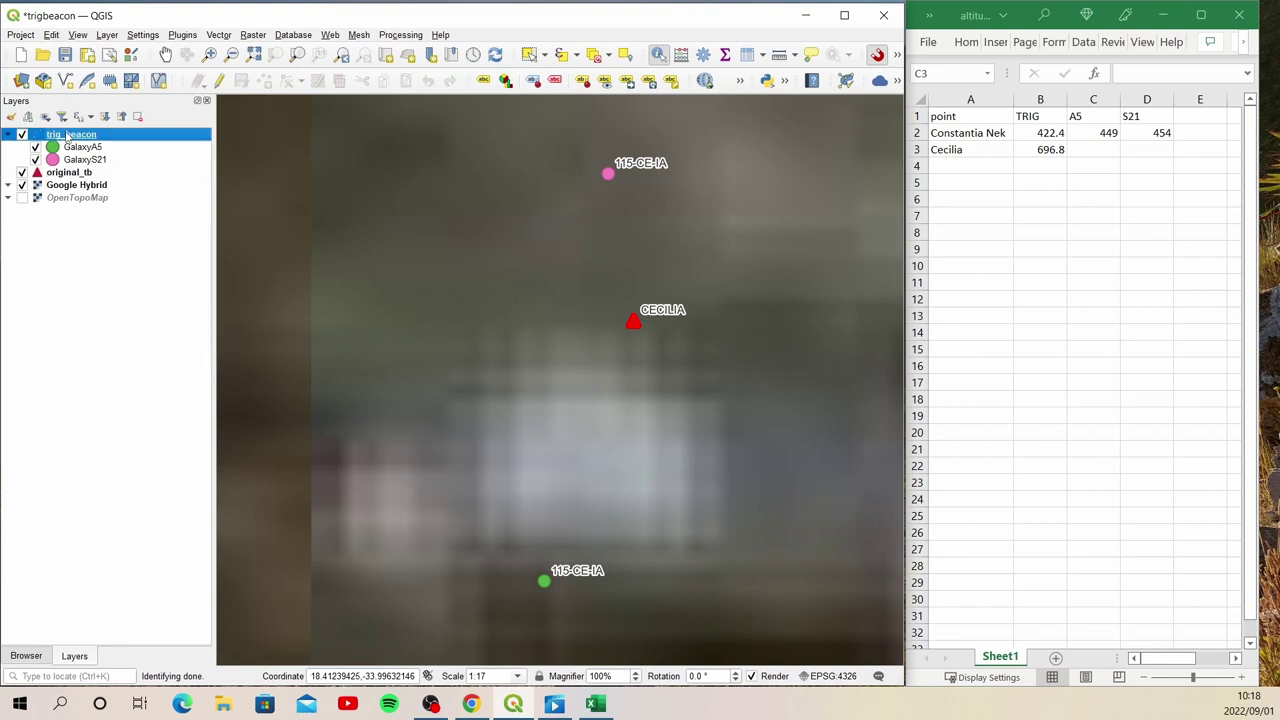
pyautogui.click(610, 175)
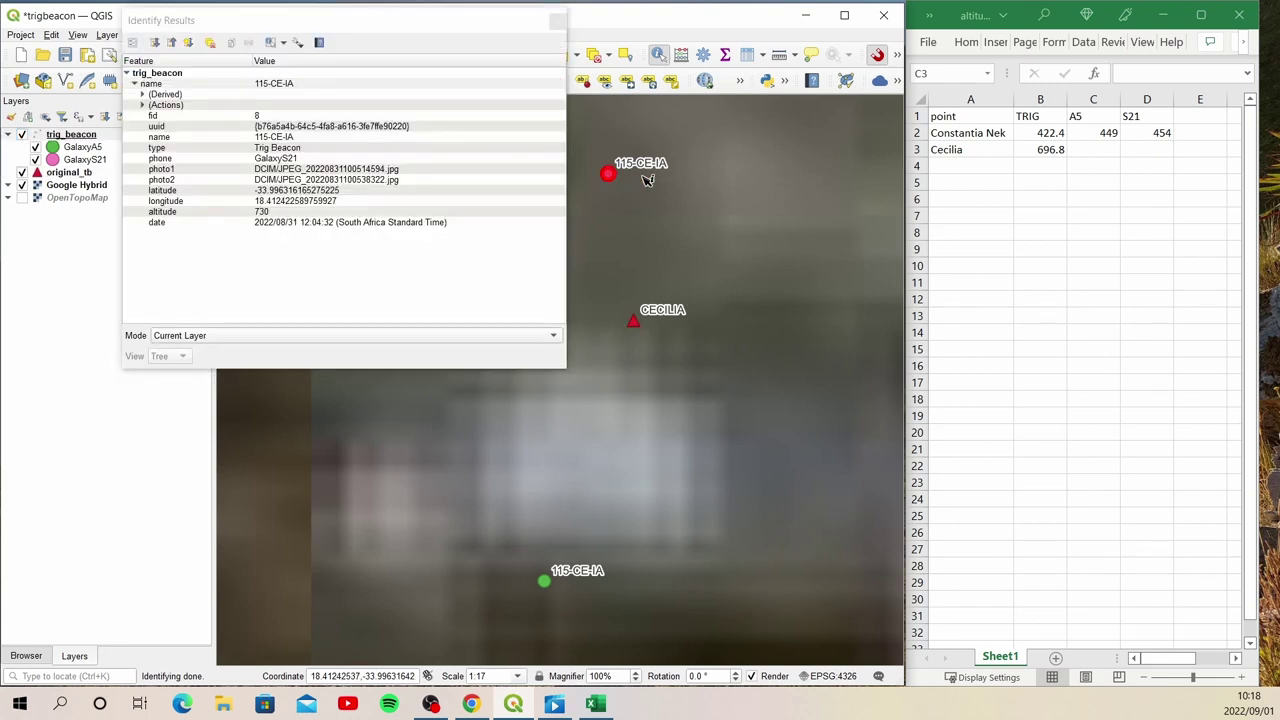
pyautogui.click(1147, 147)
pyautogui.write('73')
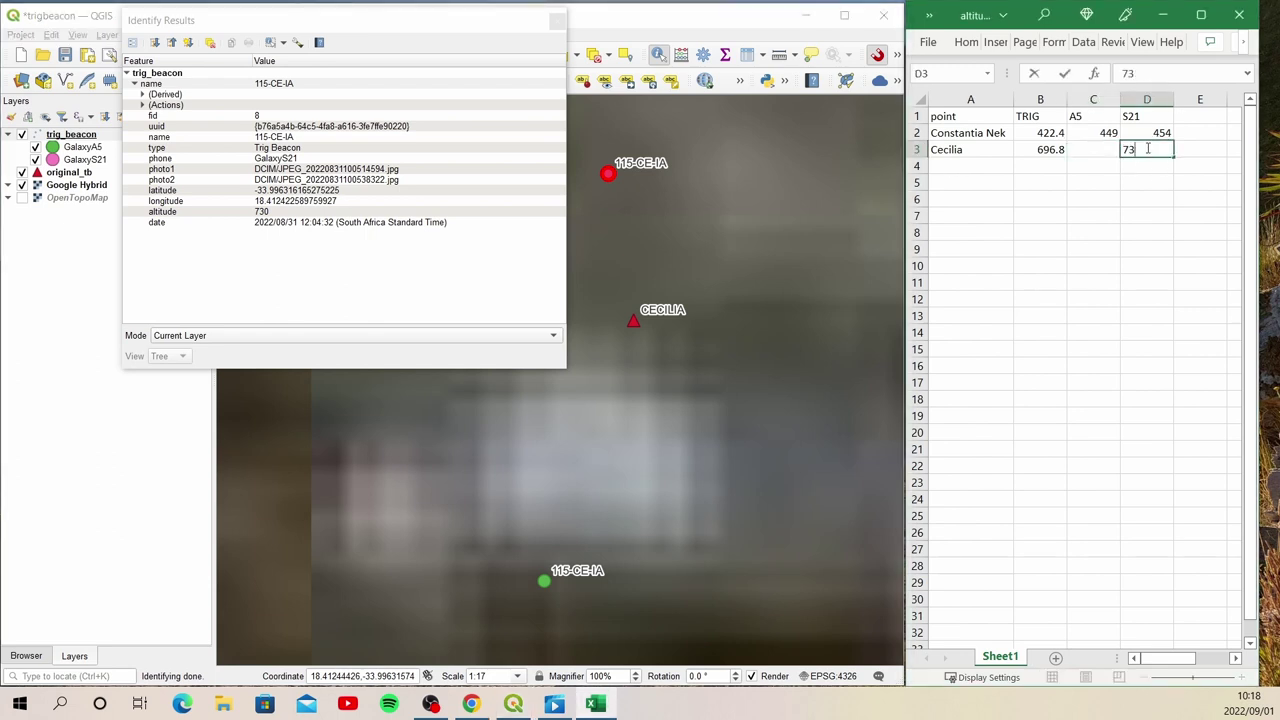
pyautogui.write('0')
pyautogui.click(1104, 149)
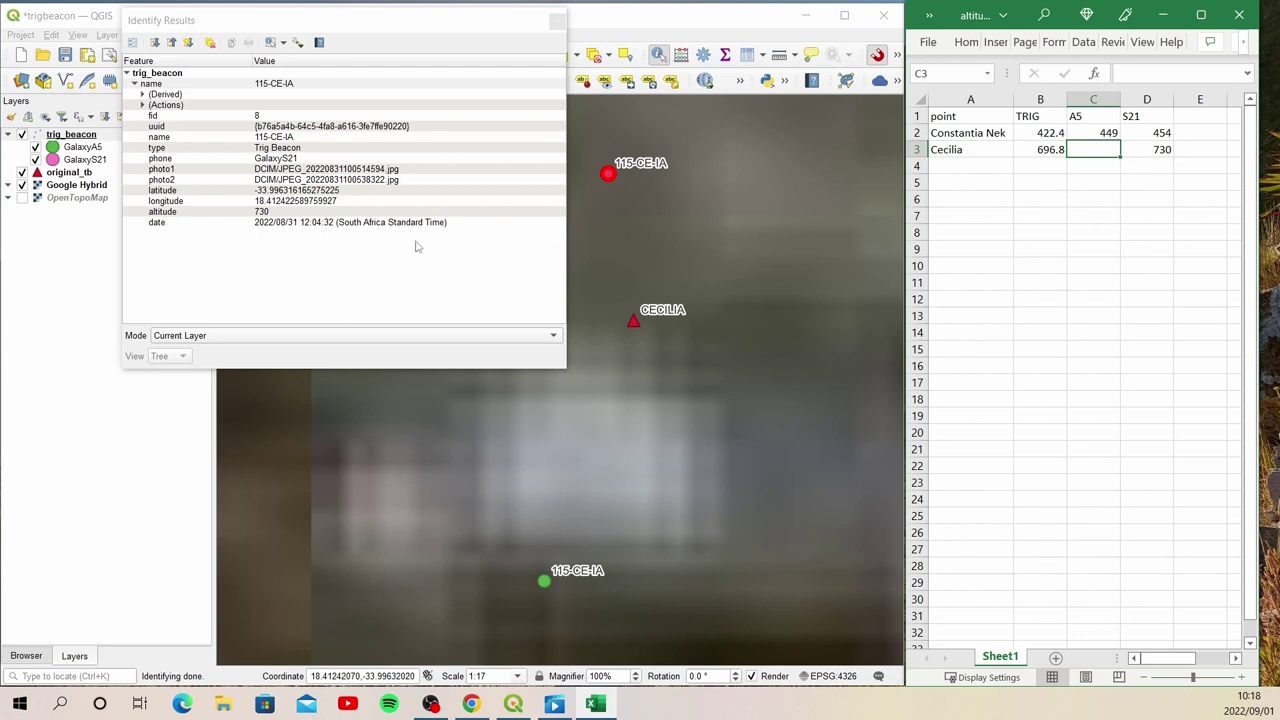
# Step: Identify the GalaxyA5 115-CE-IA point, enter its altitude 732 in the A5 cell C3 and close the identify results
pyautogui.click(546, 585)
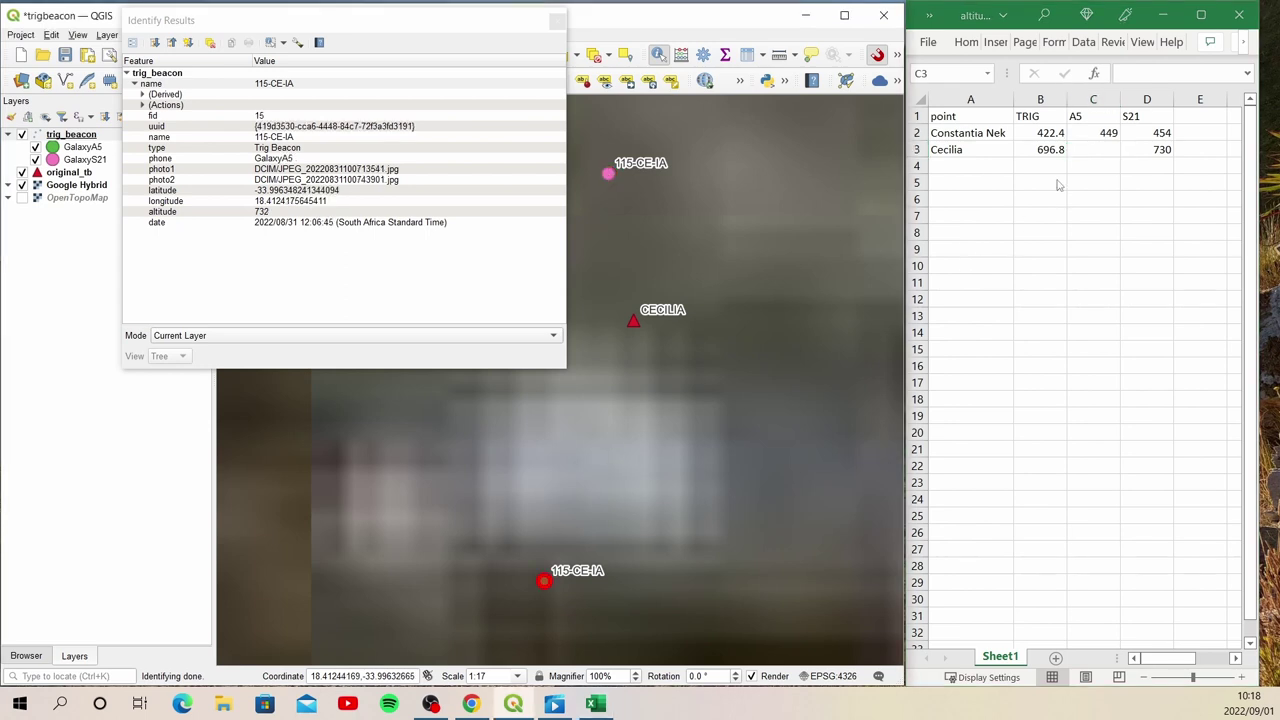
pyautogui.click(1097, 150)
pyautogui.write('73')
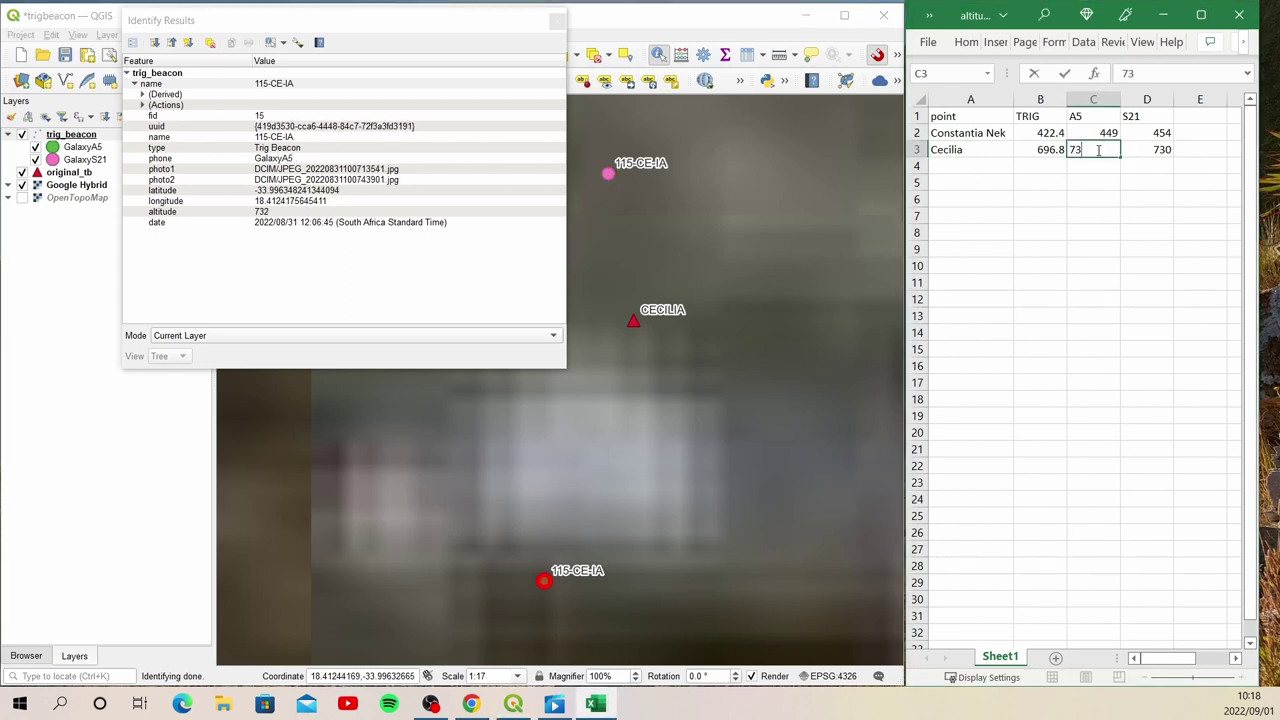
pyautogui.click(1110, 180)
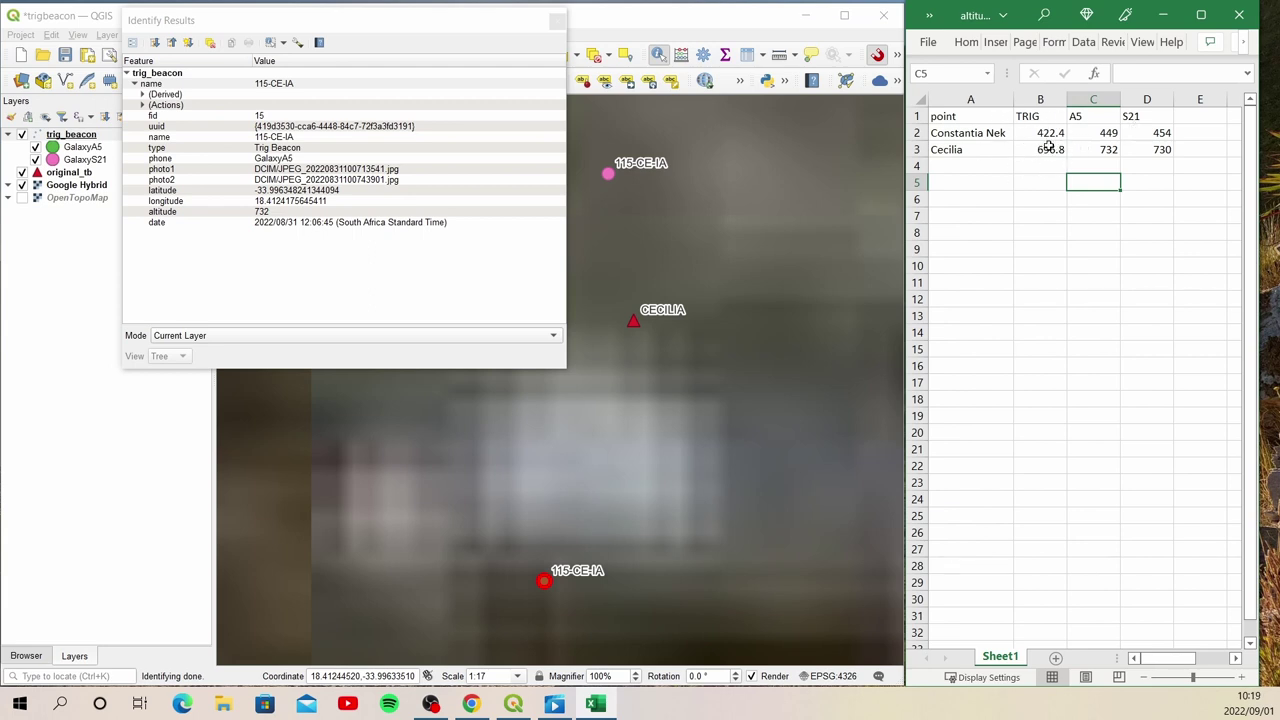
pyautogui.click(557, 20)
# Step: Open the attribute form of the GalaxyS21 115-CE-IA point on the trig_beacon layer and enlarge it to examine its photos
pyautogui.scroll(-2, 591, 311)
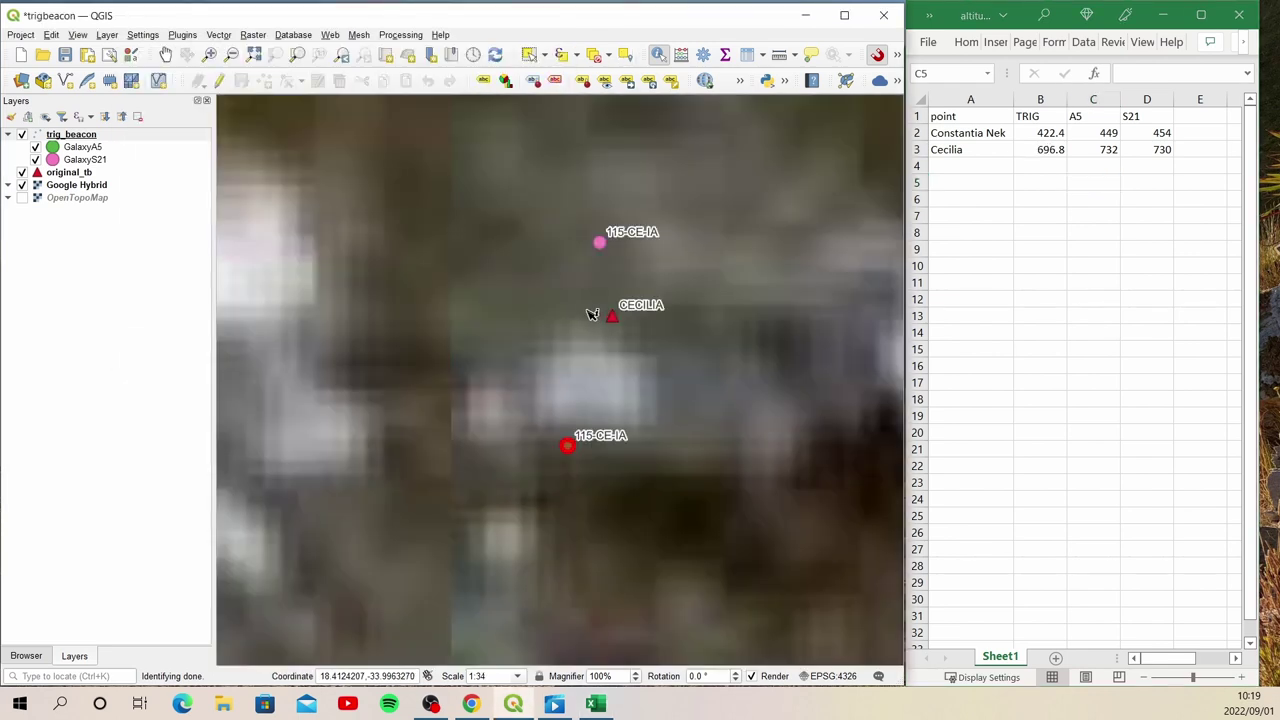
pyautogui.scroll(-1, 549, 291)
pyautogui.click(416, 282)
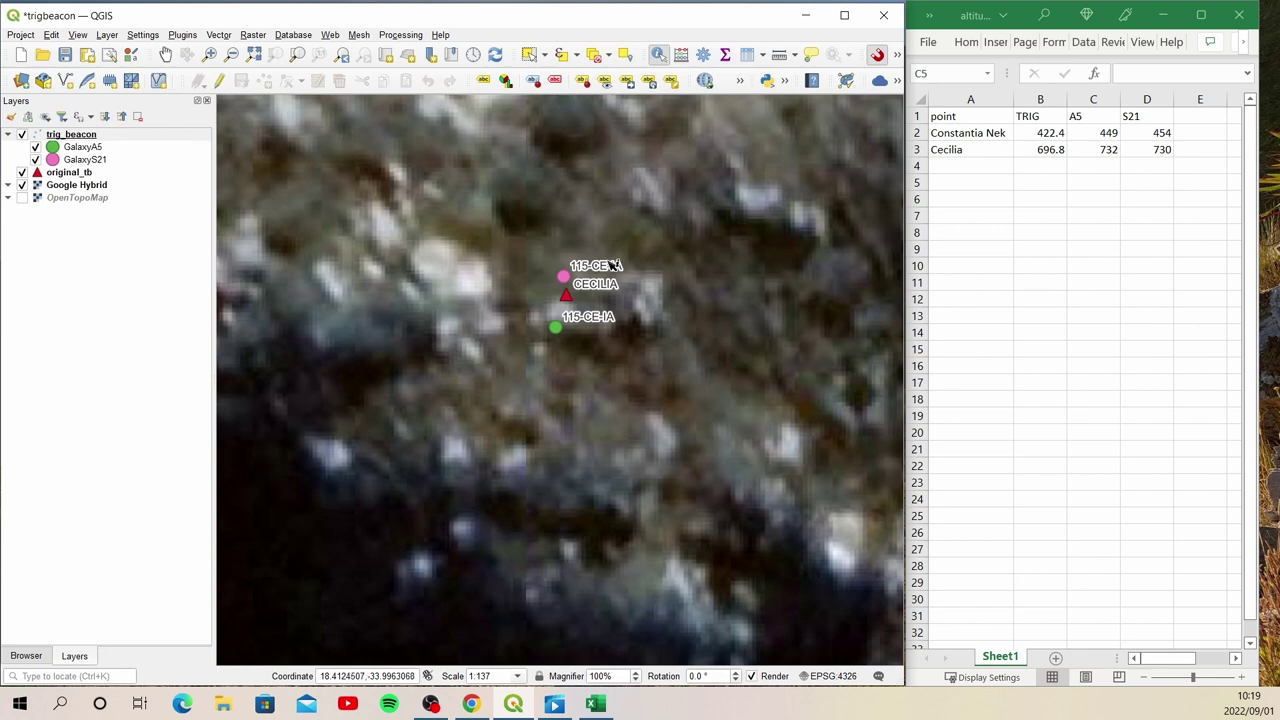
pyautogui.scroll(-2, 643, 277)
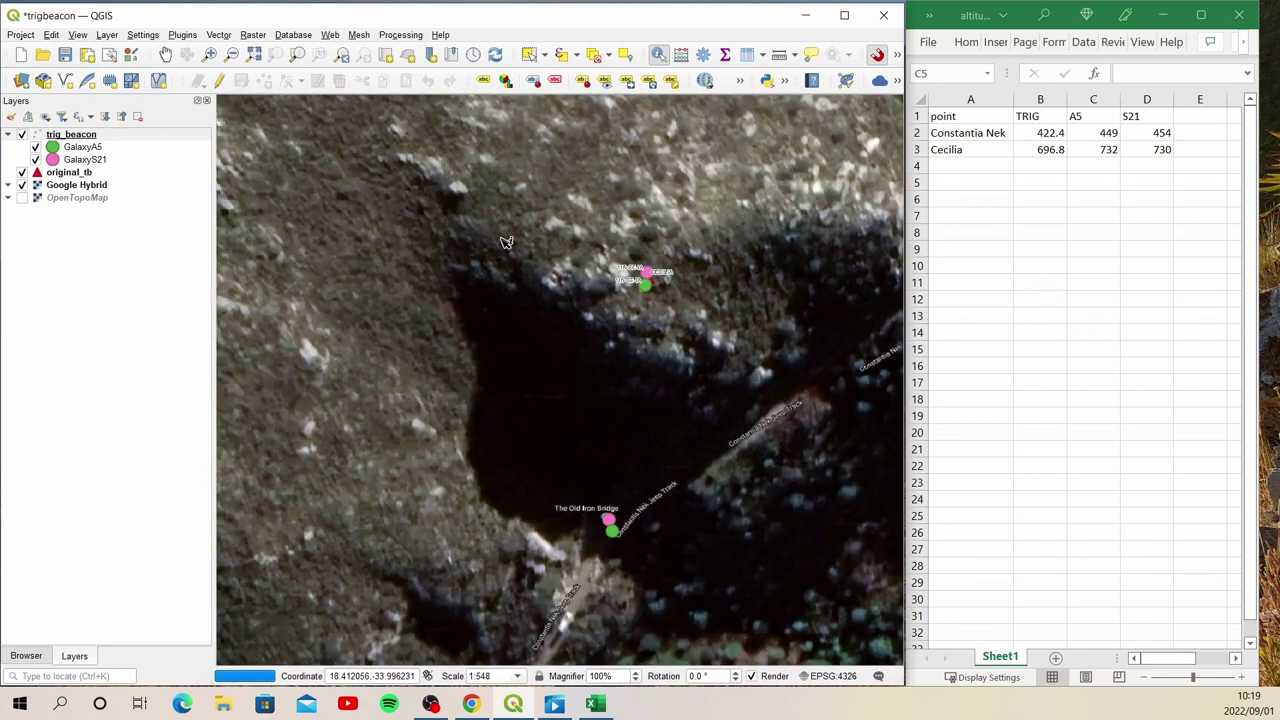
pyautogui.click(115, 140)
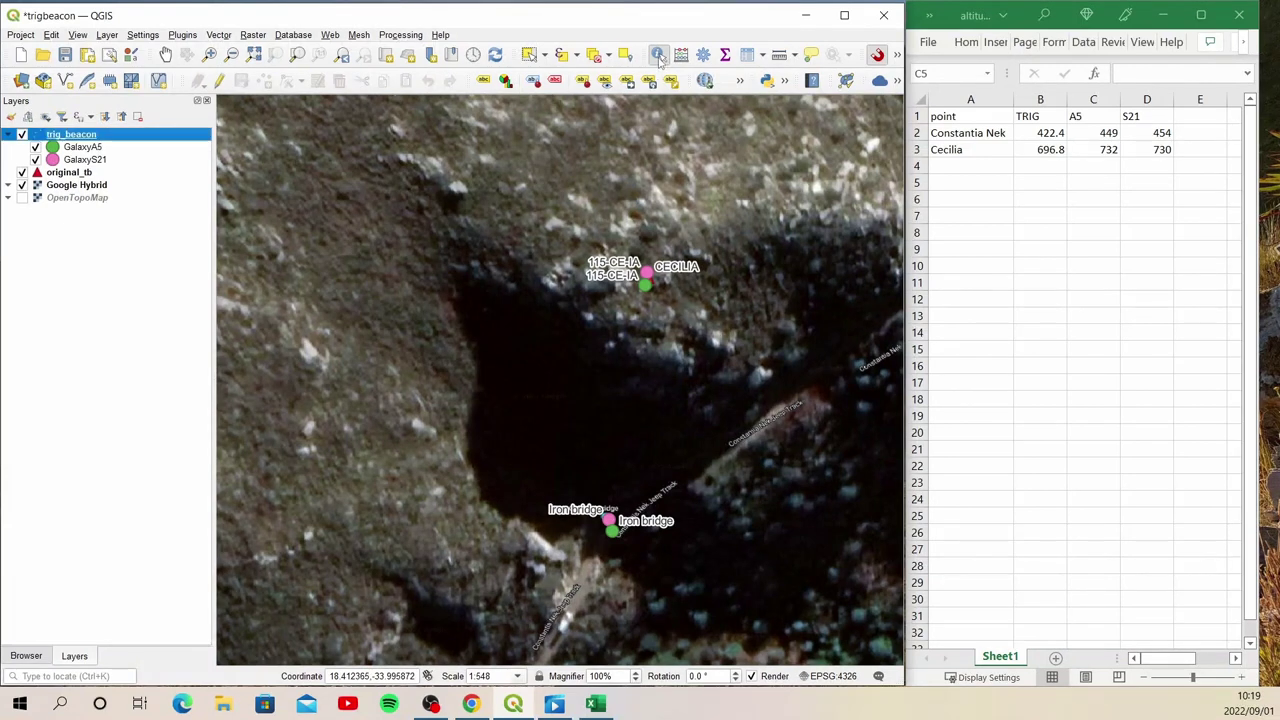
pyautogui.click(659, 58)
pyautogui.click(652, 278)
pyautogui.click(133, 46)
pyautogui.moveTo(1043, 139); pyautogui.dragTo(646, 58)
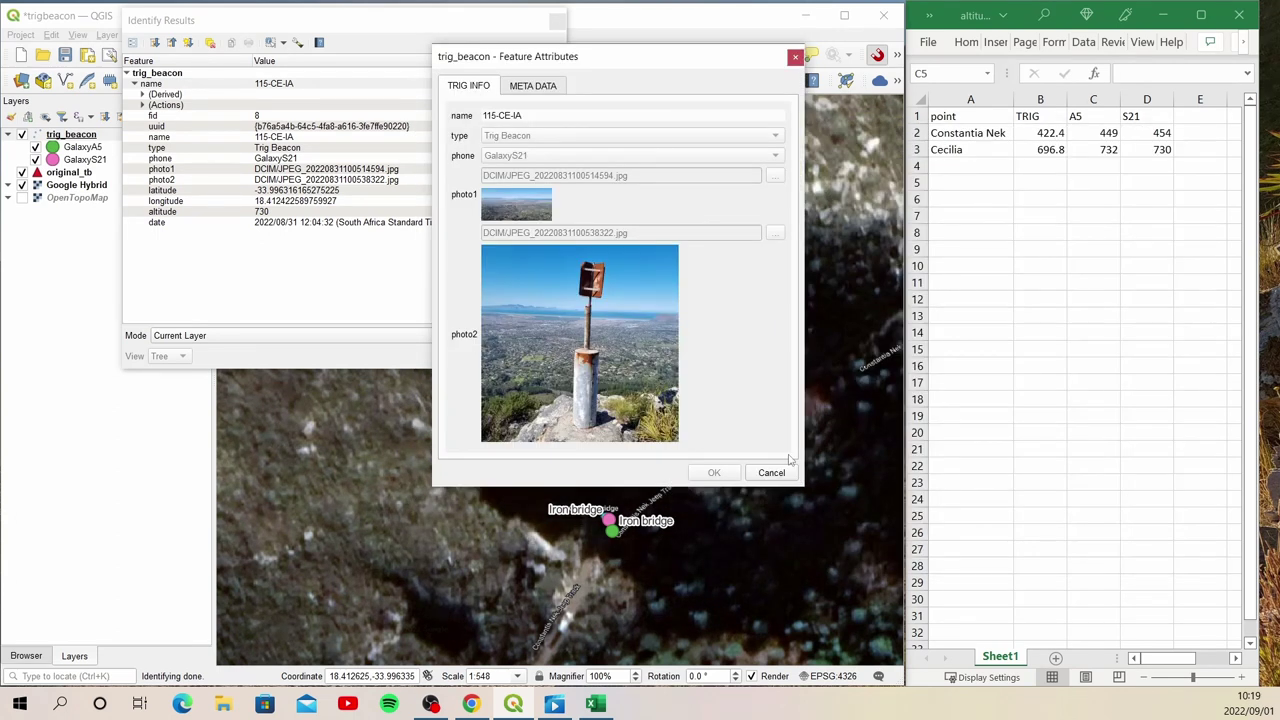
pyautogui.moveTo(802, 488); pyautogui.dragTo(824, 562)
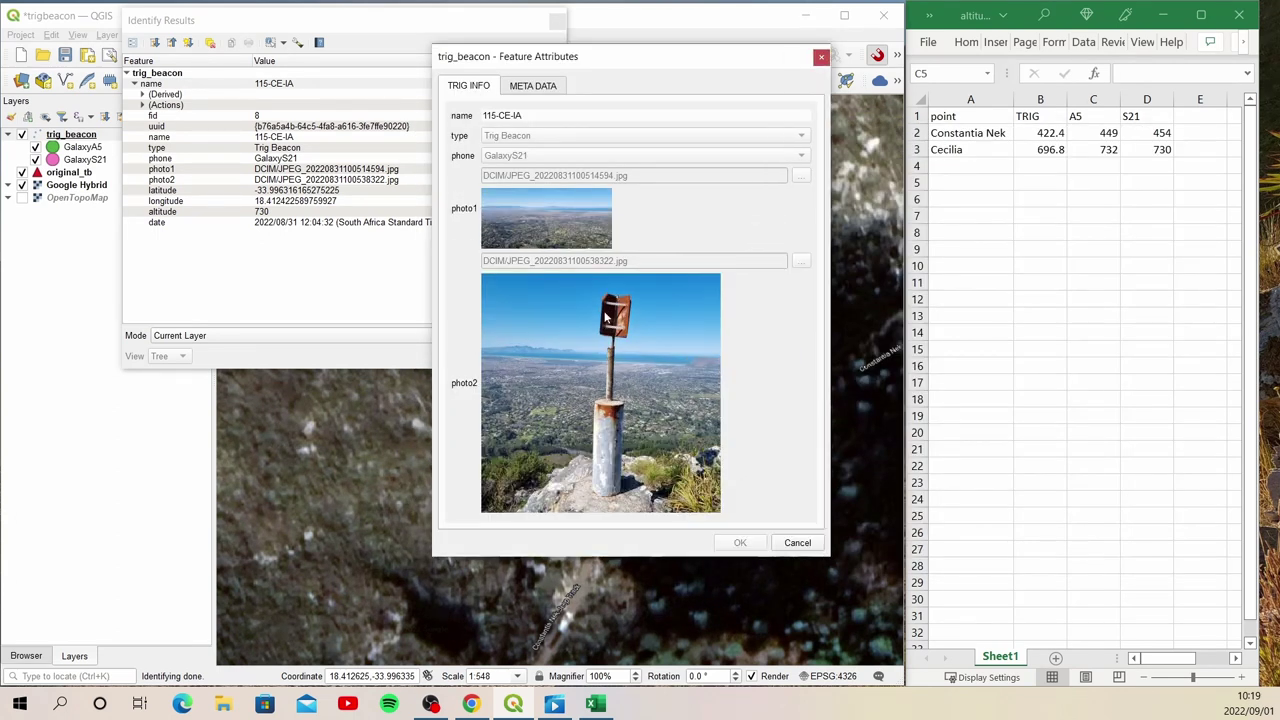
# Step: Close the 115-CE-IA form and its identify results, and view the attribute form of the GalaxyA5 Iron bridge point
pyautogui.click(821, 57)
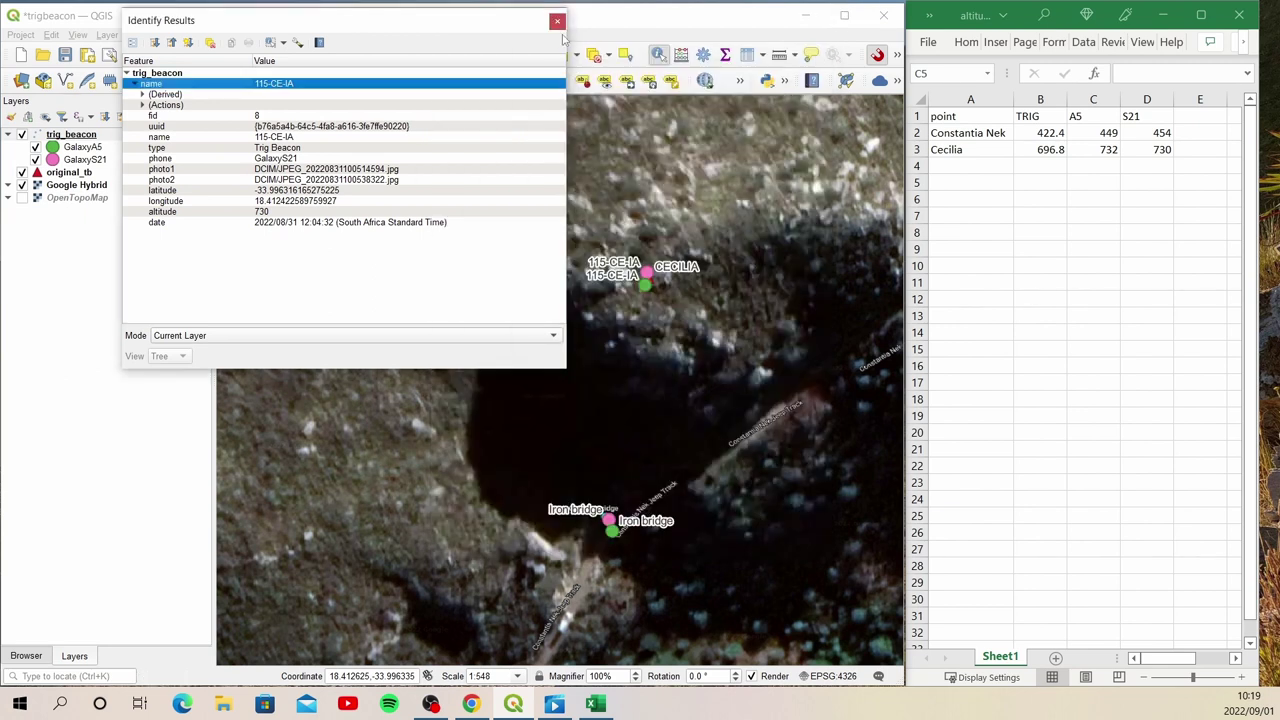
pyautogui.click(558, 21)
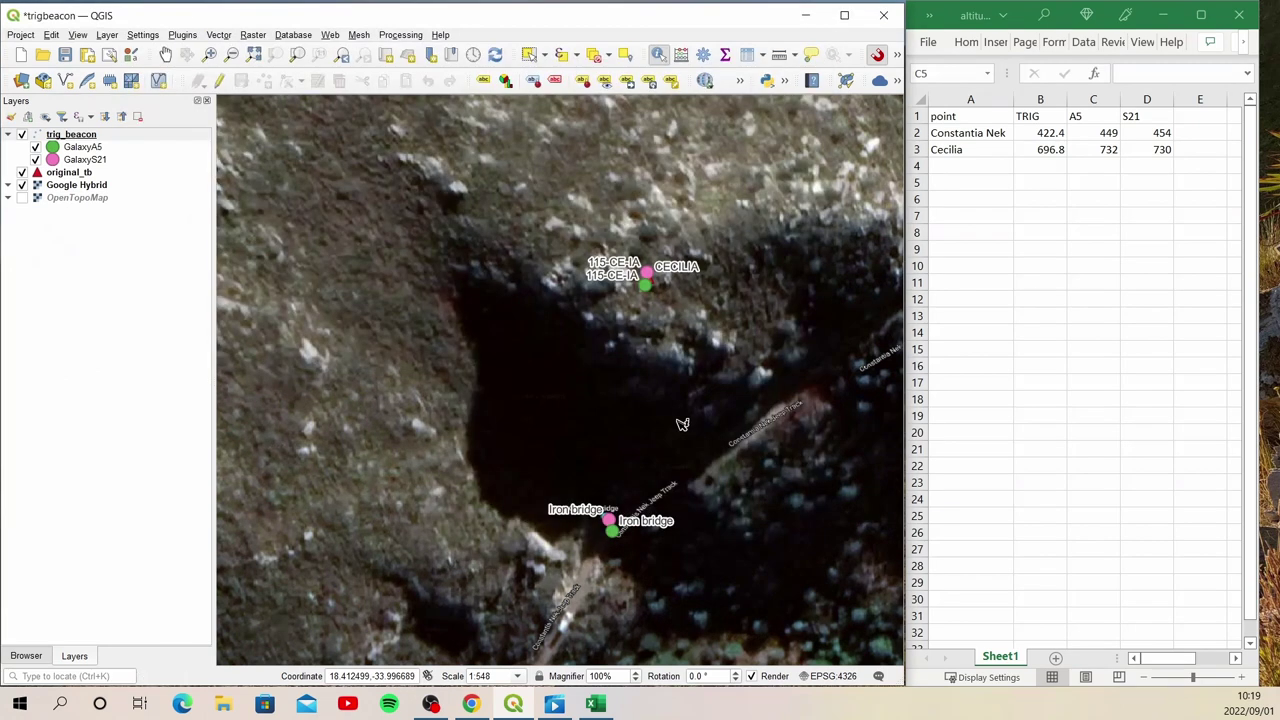
pyautogui.click(615, 533)
pyautogui.doubleClick(150, 84)
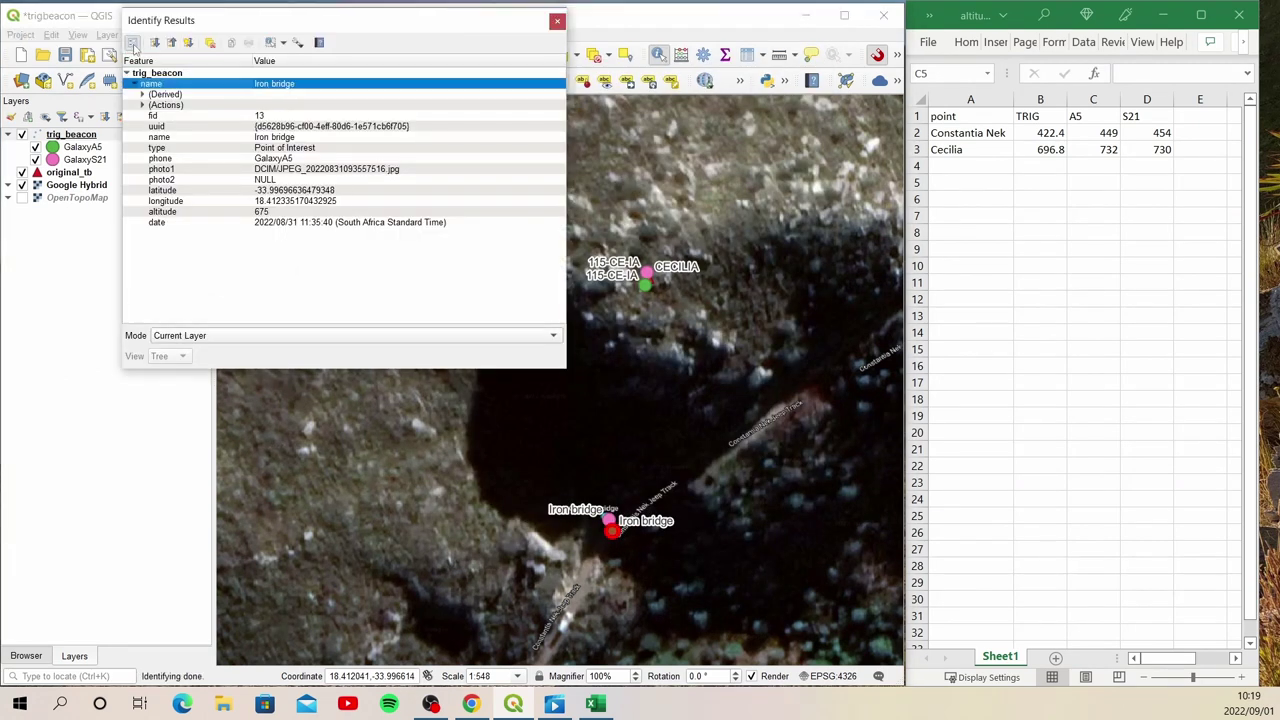
pyautogui.click(821, 83)
pyautogui.click(558, 21)
# Step: Identify the GalaxyA5 Developers Dam point on the trig_beacon layer and examine the photo in its attribute form
pyautogui.scroll(-4, 557, 363)
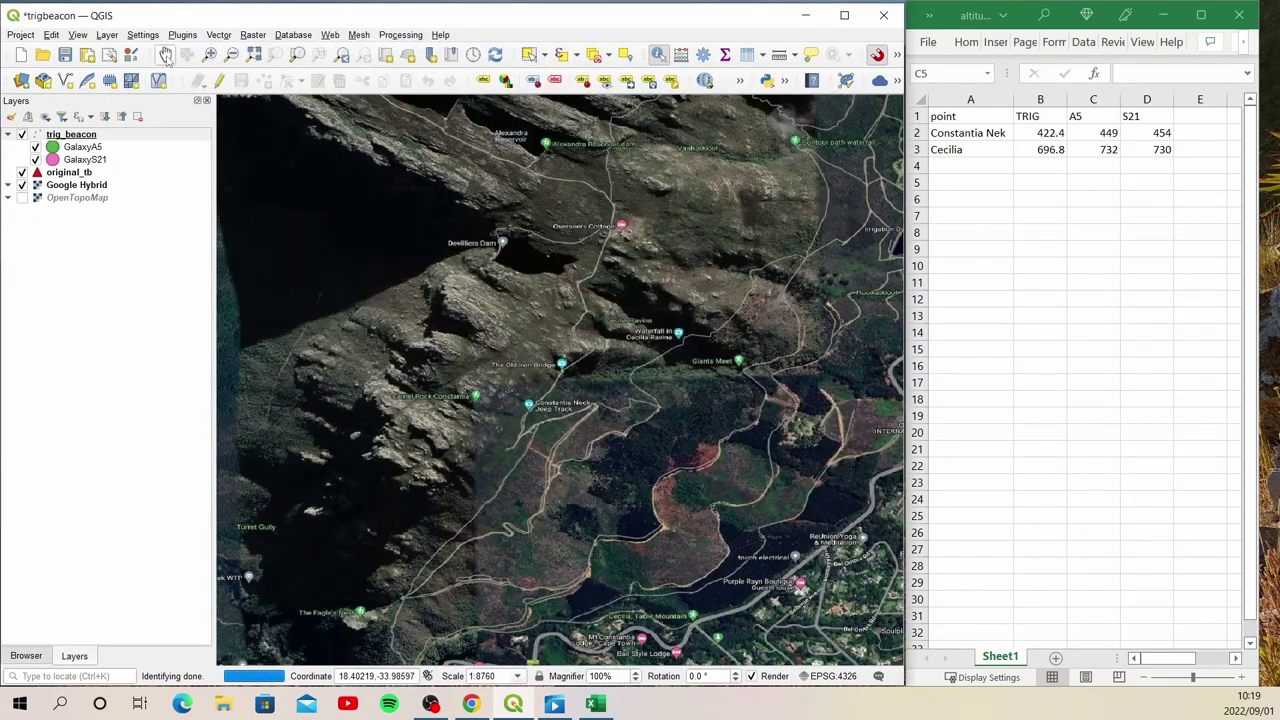
pyautogui.click(165, 55)
pyautogui.moveTo(562, 273); pyautogui.dragTo(628, 250)
pyautogui.scroll(5, 628, 250)
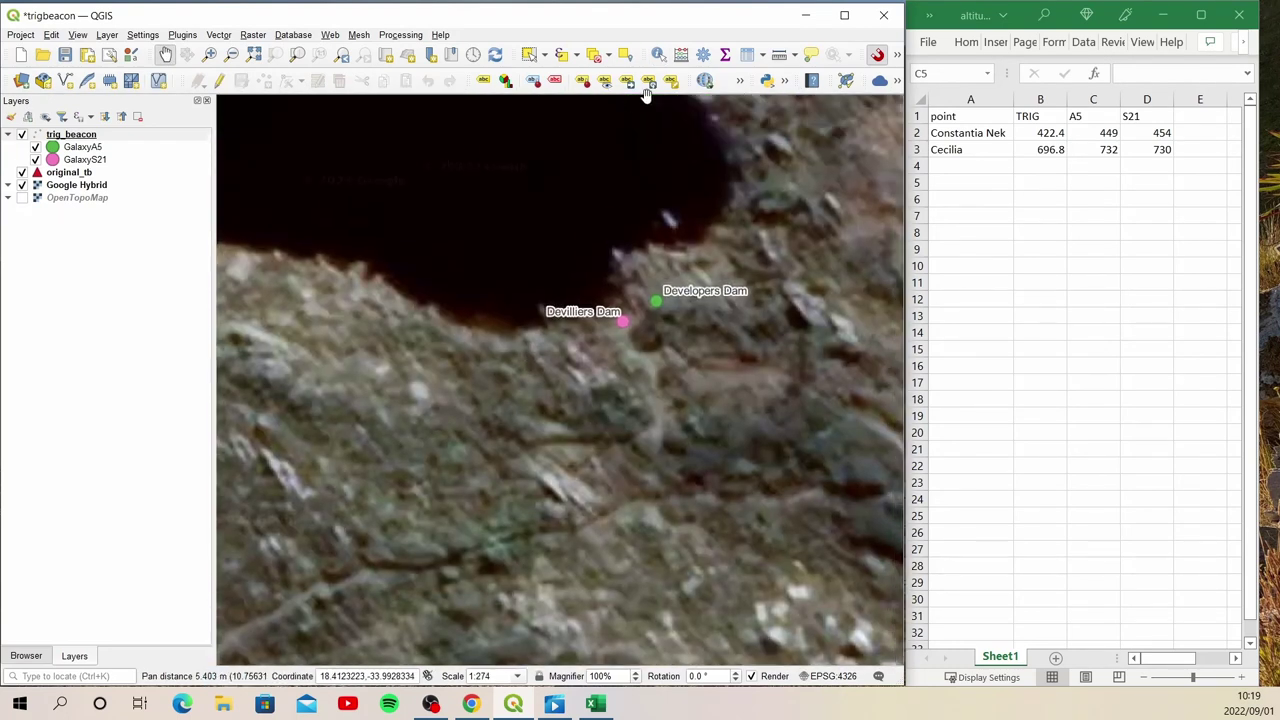
pyautogui.click(658, 54)
pyautogui.click(660, 306)
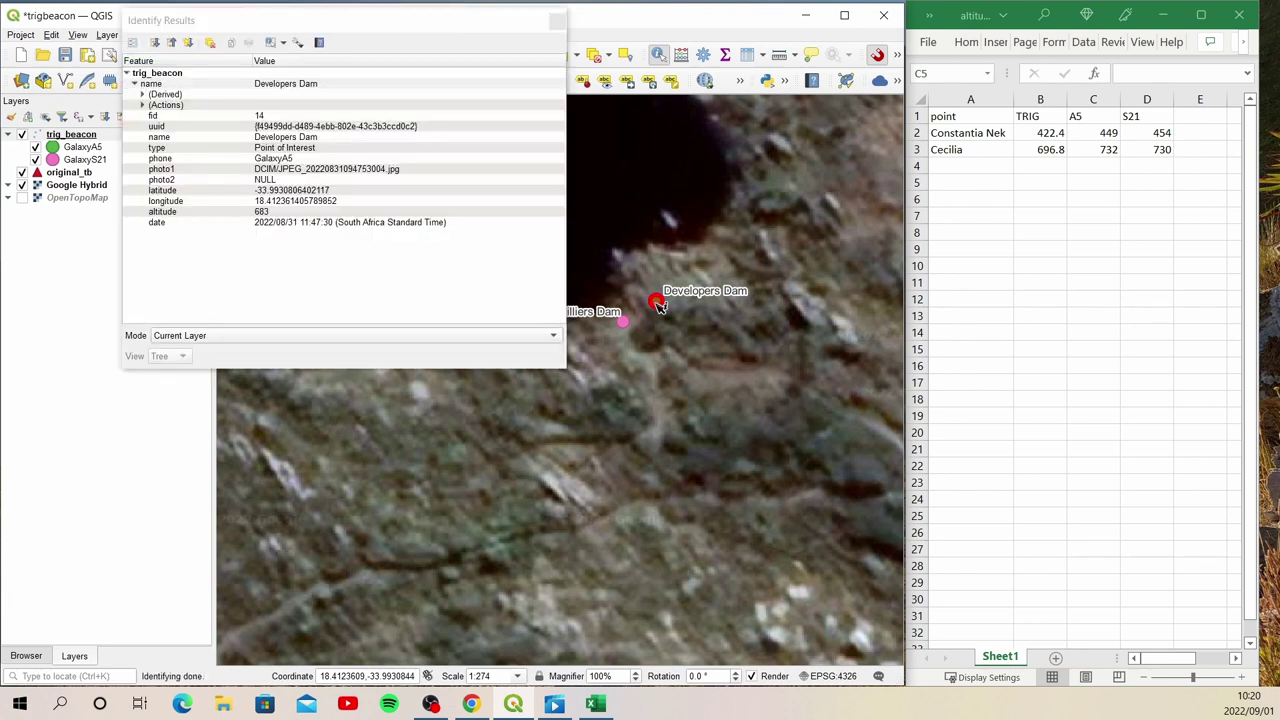
pyautogui.click(132, 44)
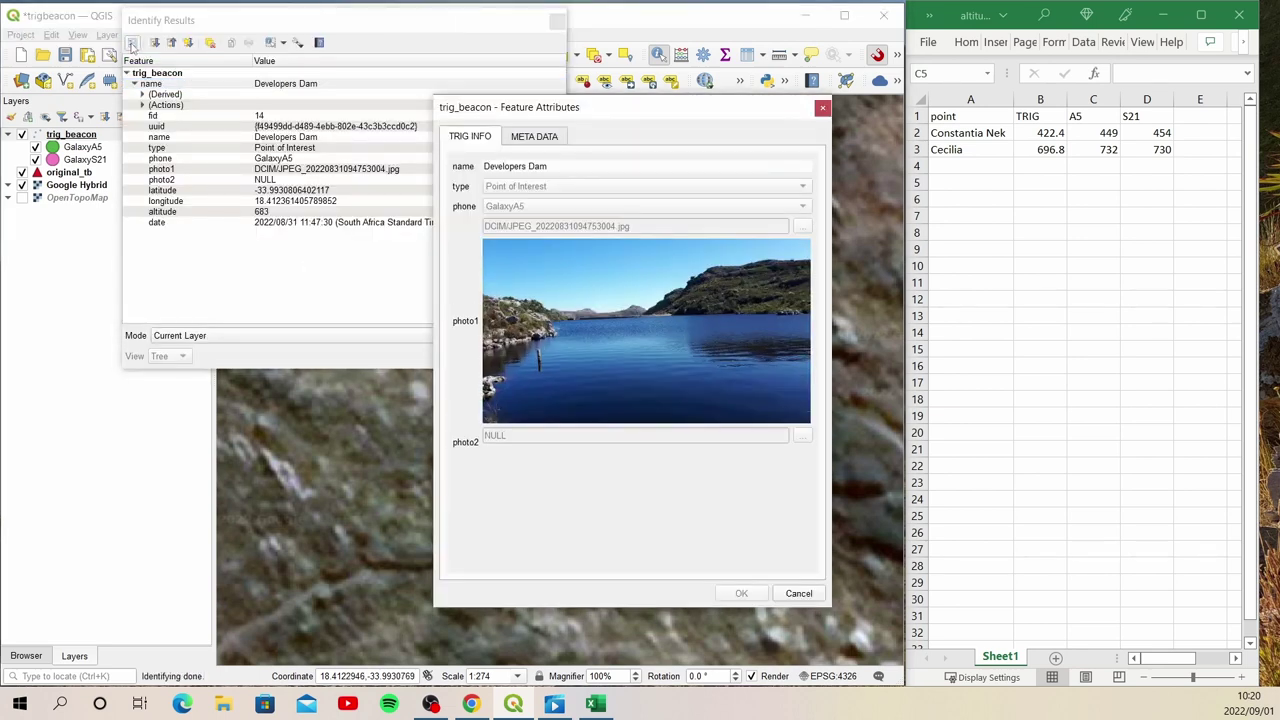
pyautogui.click(823, 108)
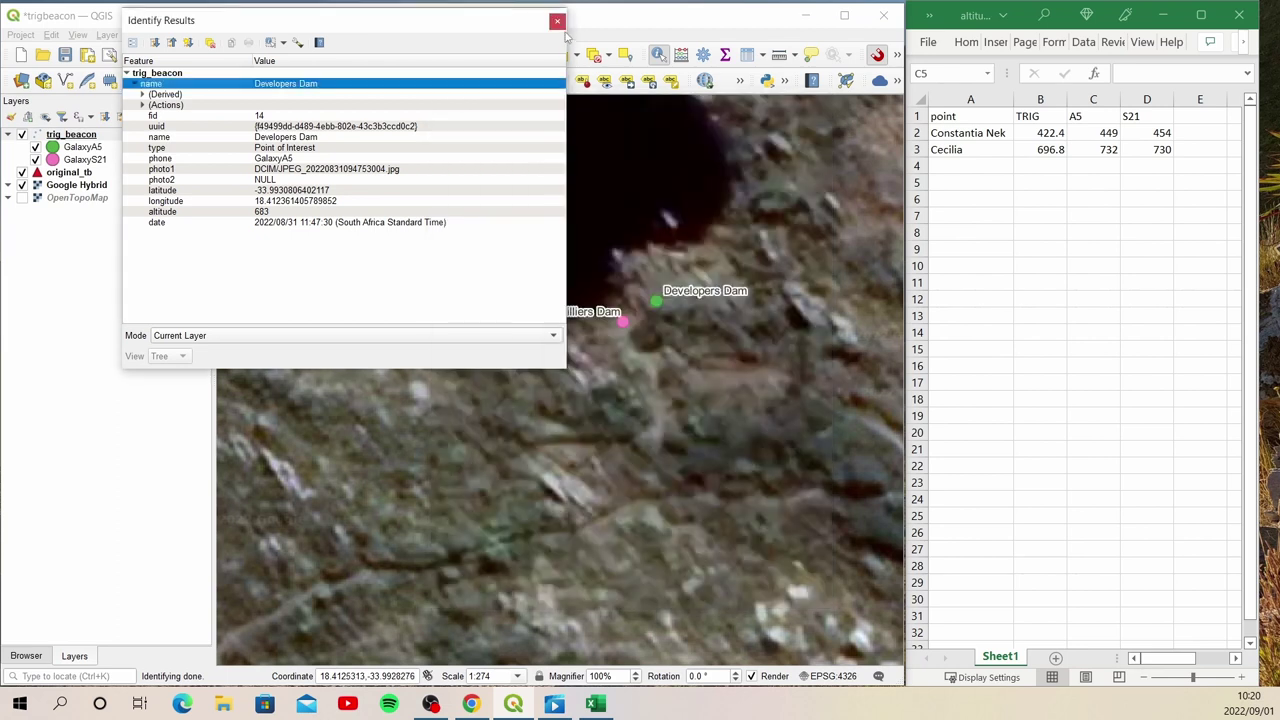
# Step: Identify the GalaxyS21 Devilliers Dam point, examine the photo in its attribute form and close the identify results
pyautogui.click(628, 323)
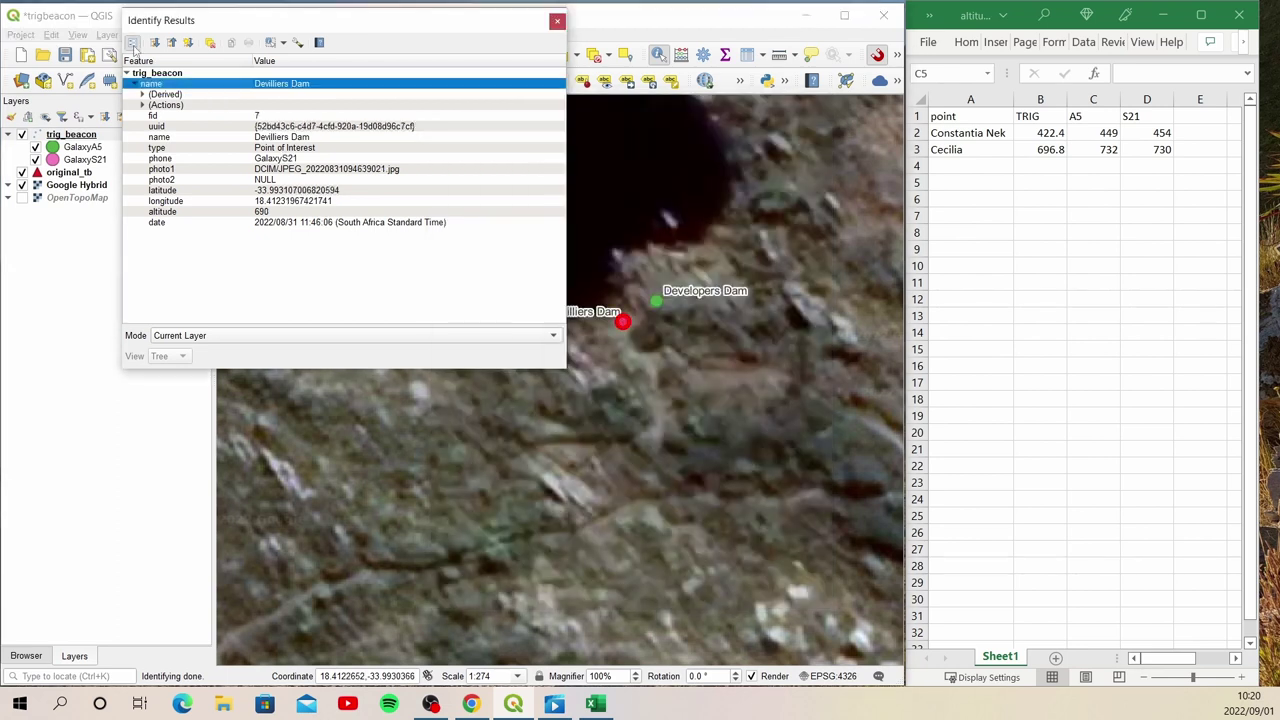
pyautogui.click(133, 43)
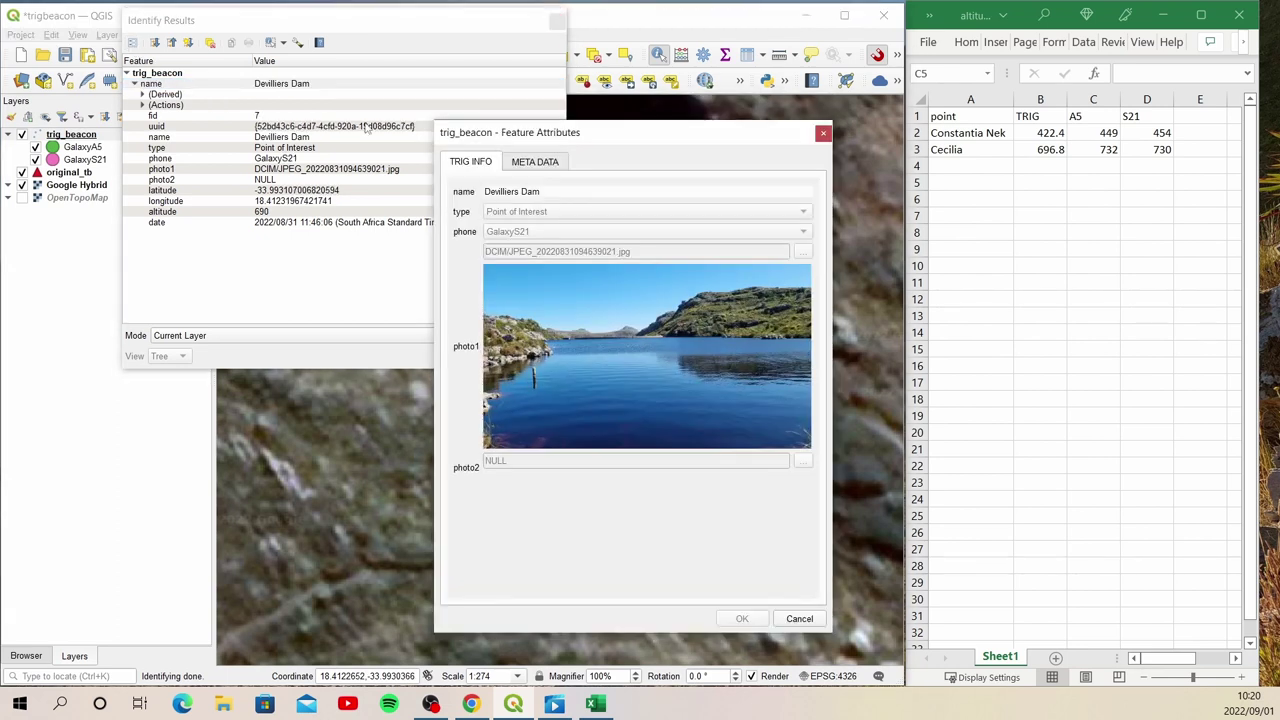
pyautogui.click(823, 133)
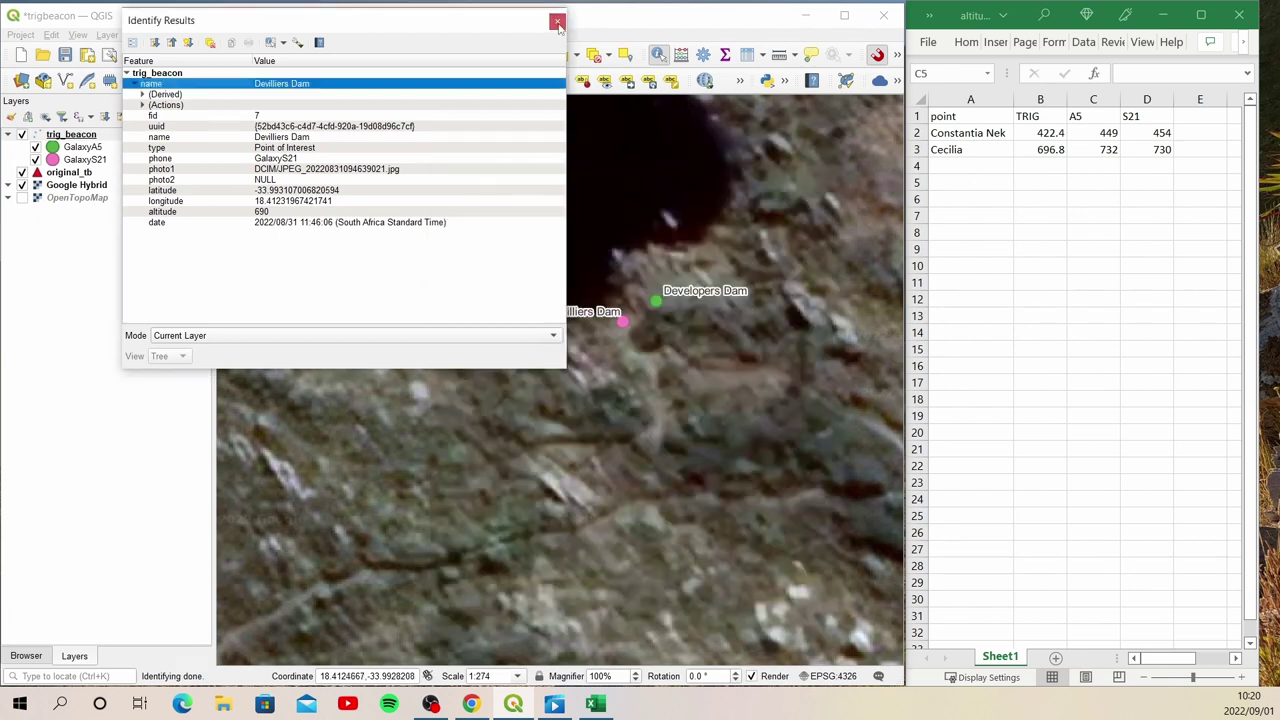
pyautogui.click(557, 20)
# Step: Select the Devilliers Dam and Developers Dam points together on the trig_beacon layer
pyautogui.scroll(-3, 593, 300)
pyautogui.scroll(2, 593, 300)
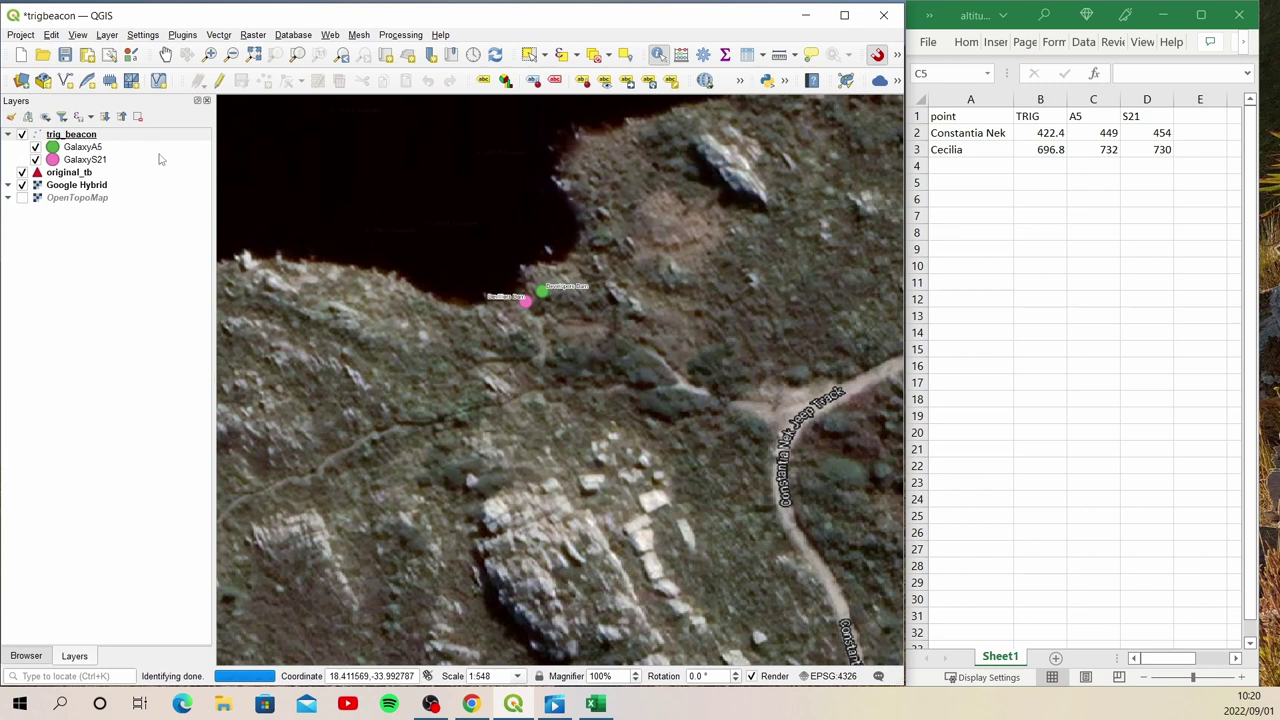
pyautogui.click(75, 134)
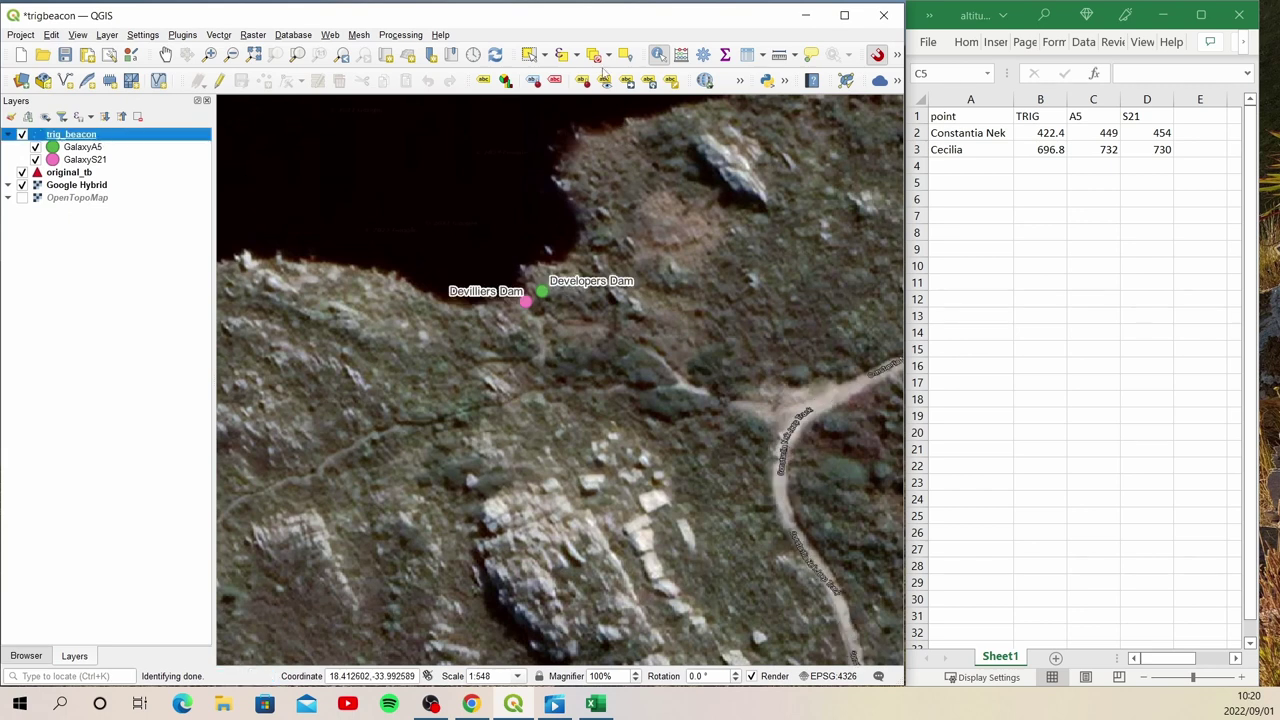
pyautogui.click(528, 54)
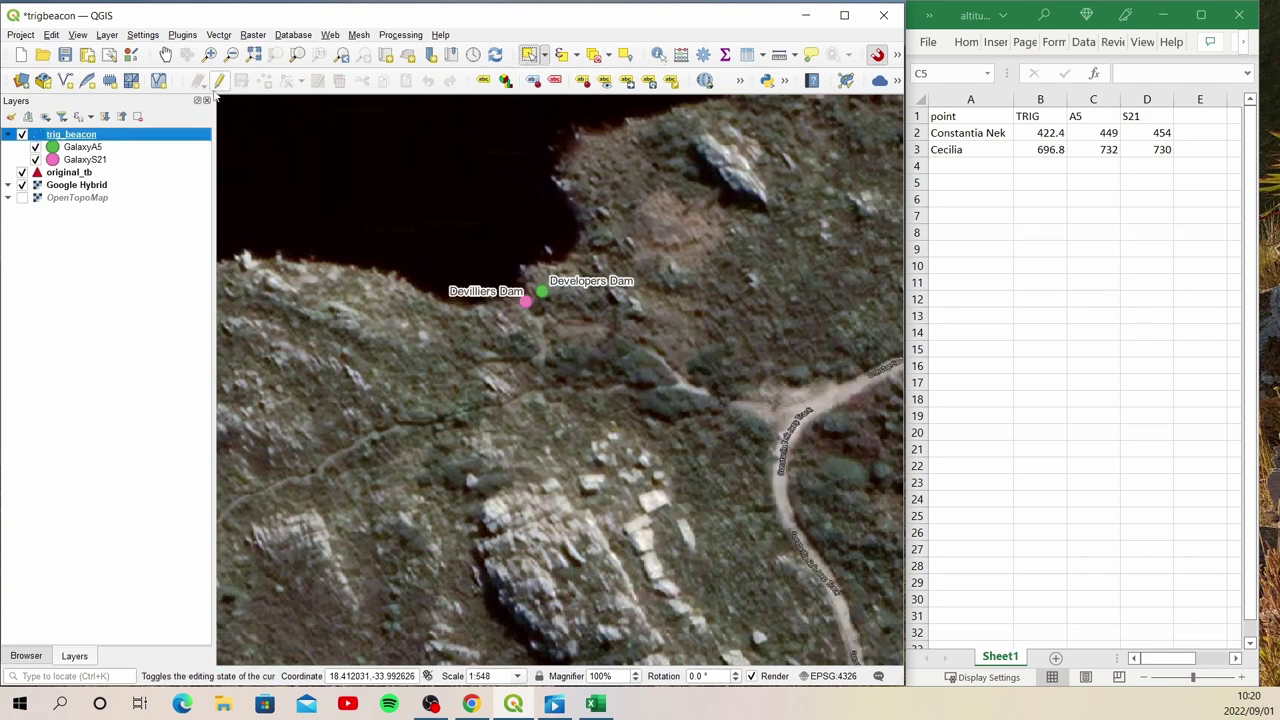
pyautogui.scroll(-1, 461, 363)
pyautogui.moveTo(575, 288); pyautogui.dragTo(418, 380)
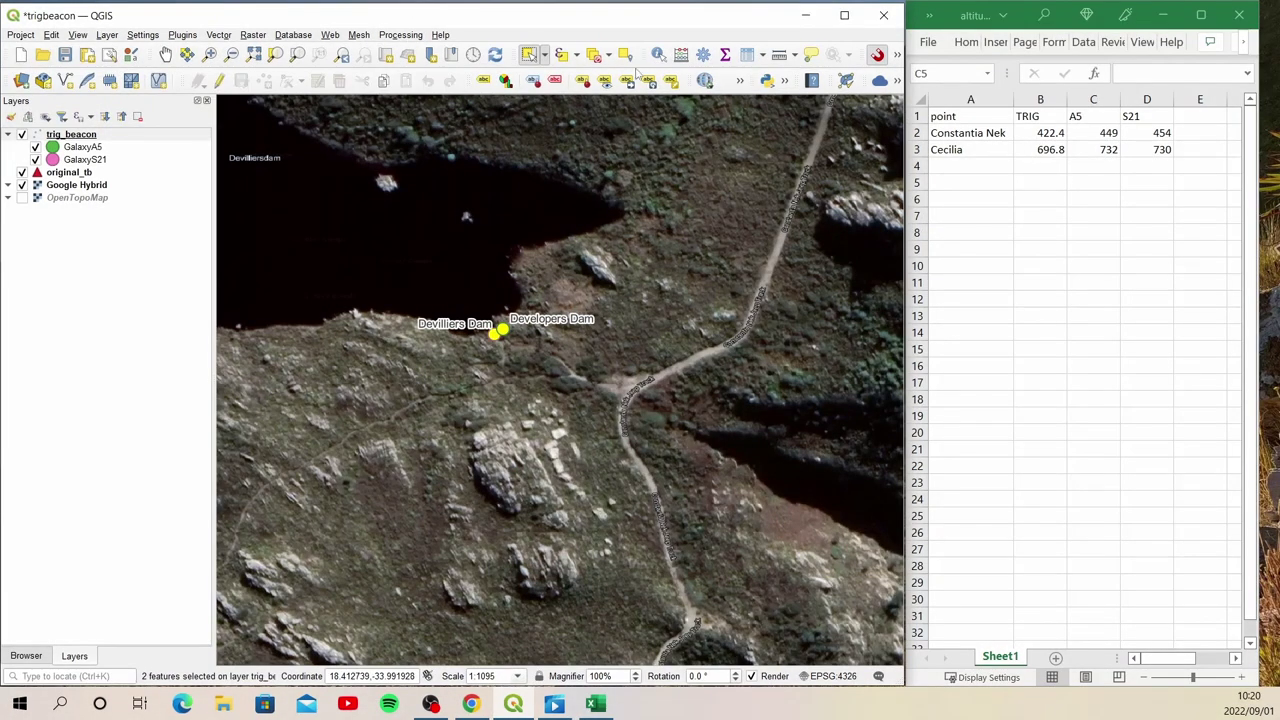
# Step: Open the trig_beacon attribute table and filter it to show only the selected features
pyautogui.click(750, 56)
pyautogui.click(188, 620)
pyautogui.click(176, 536)
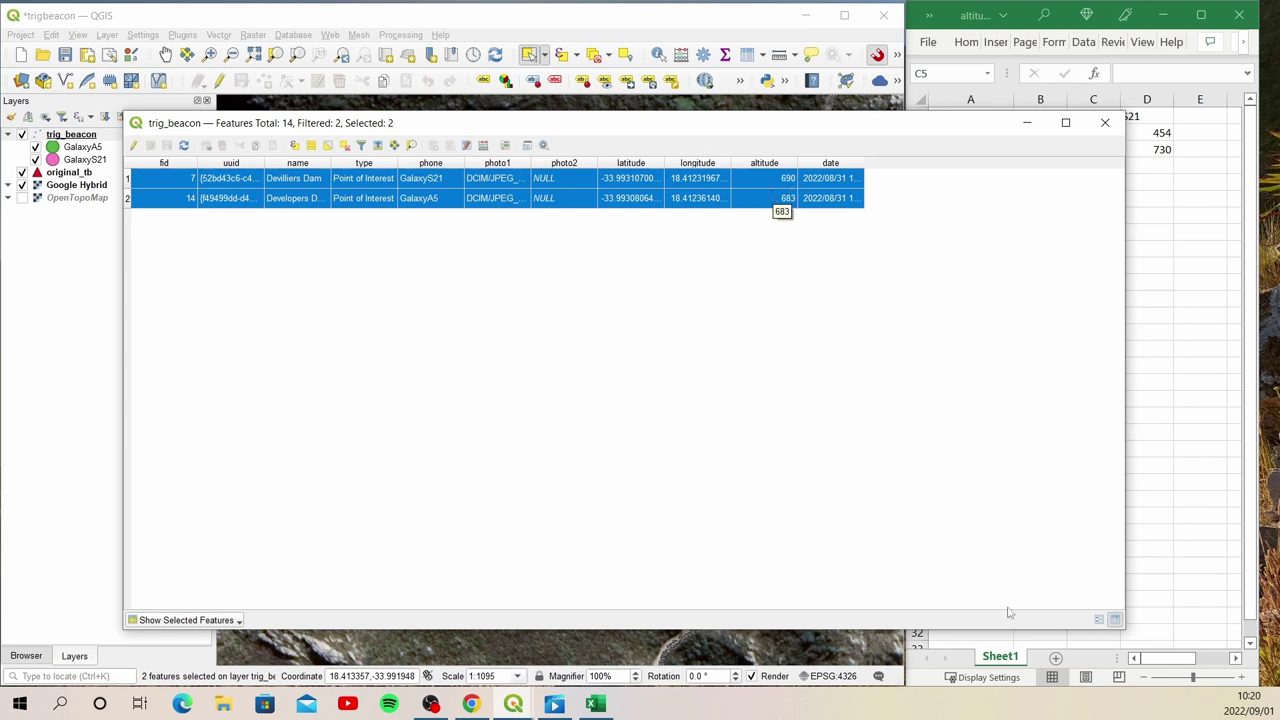
# Step: Switch the attribute table to form view and examine the Developers Dam record's metadata
pyautogui.click(1099, 621)
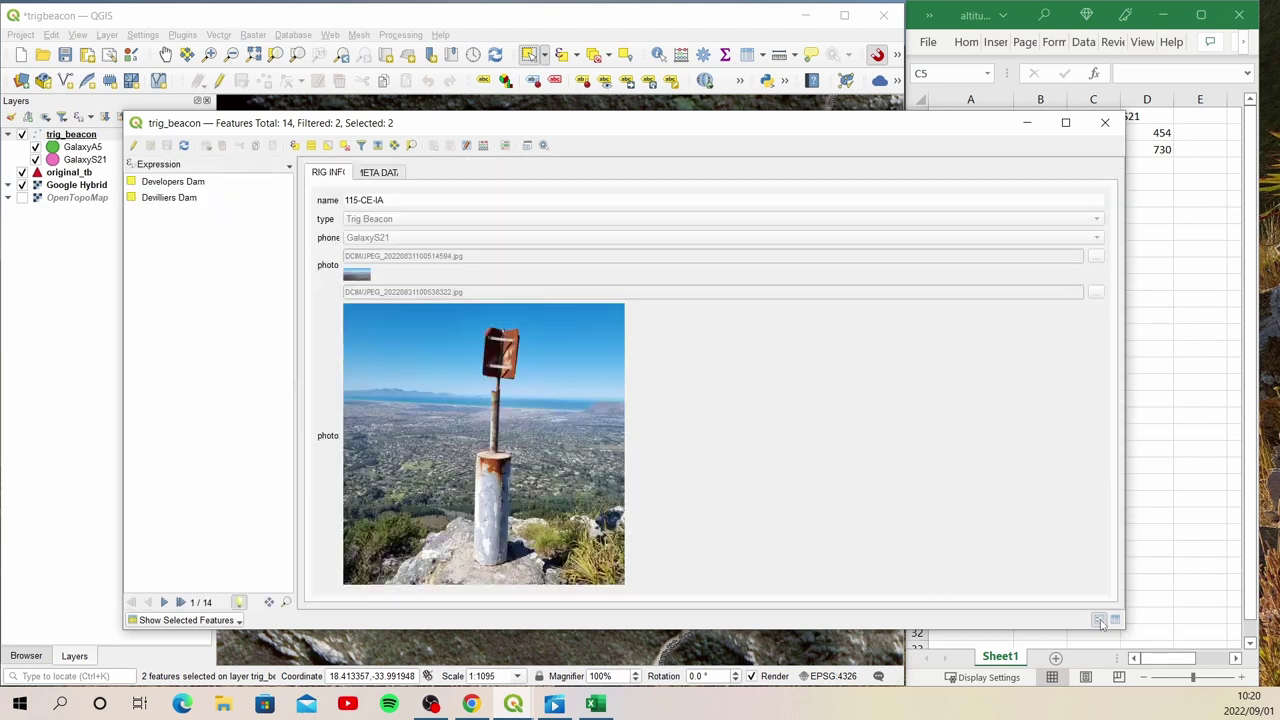
pyautogui.click(181, 185)
pyautogui.click(376, 172)
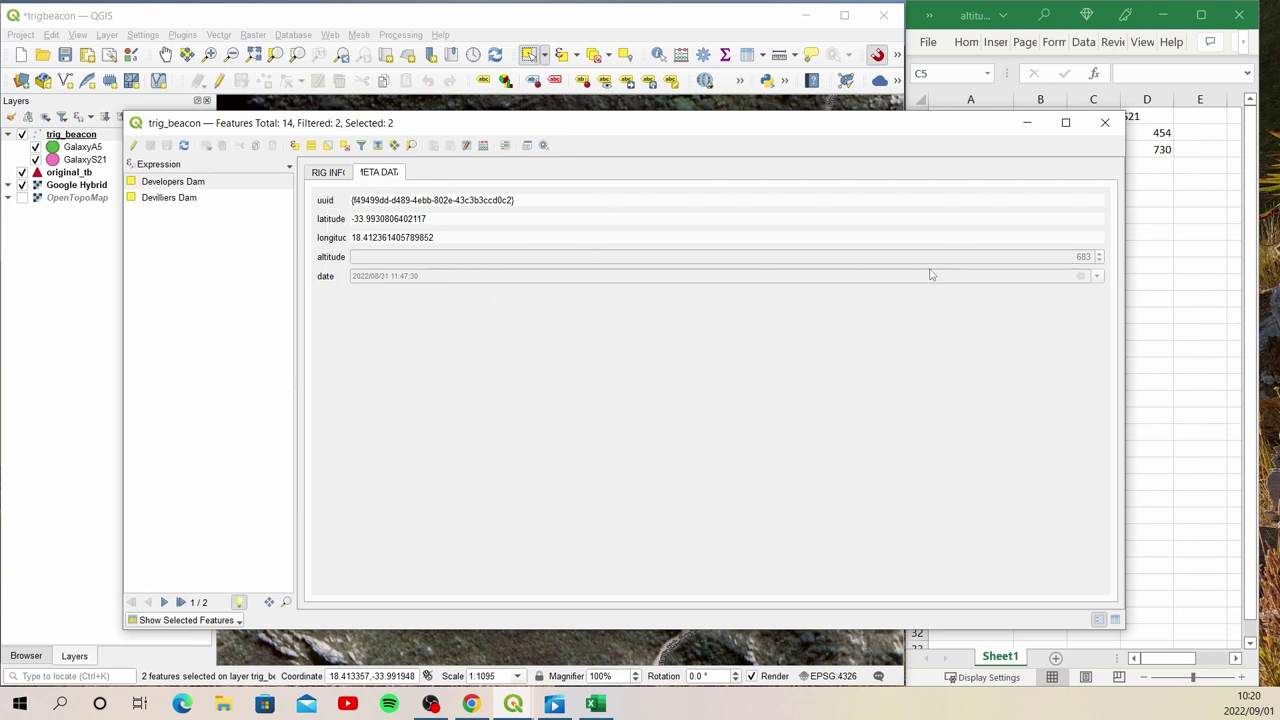
# Step: Compare the photos of the Devilliers Dam and Developers Dam records, check the Devilliers Dam metadata and dismiss the attribute table
pyautogui.click(199, 200)
pyautogui.click(330, 173)
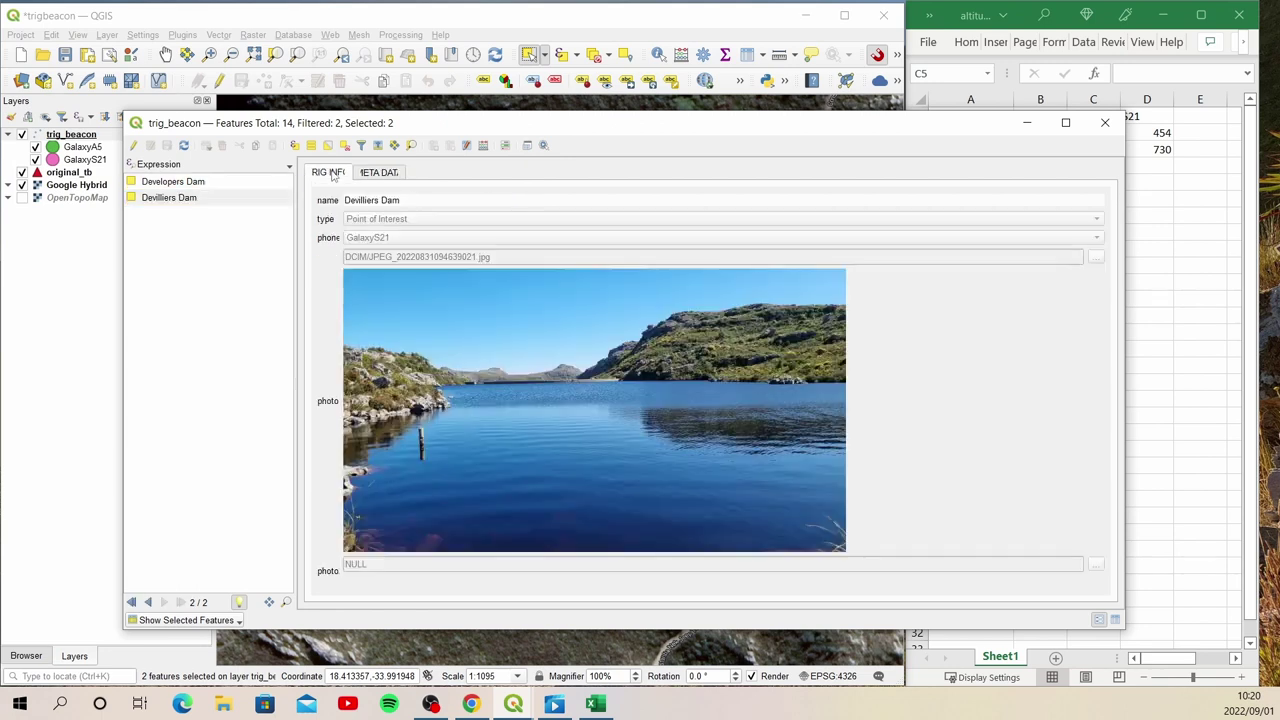
pyautogui.click(234, 183)
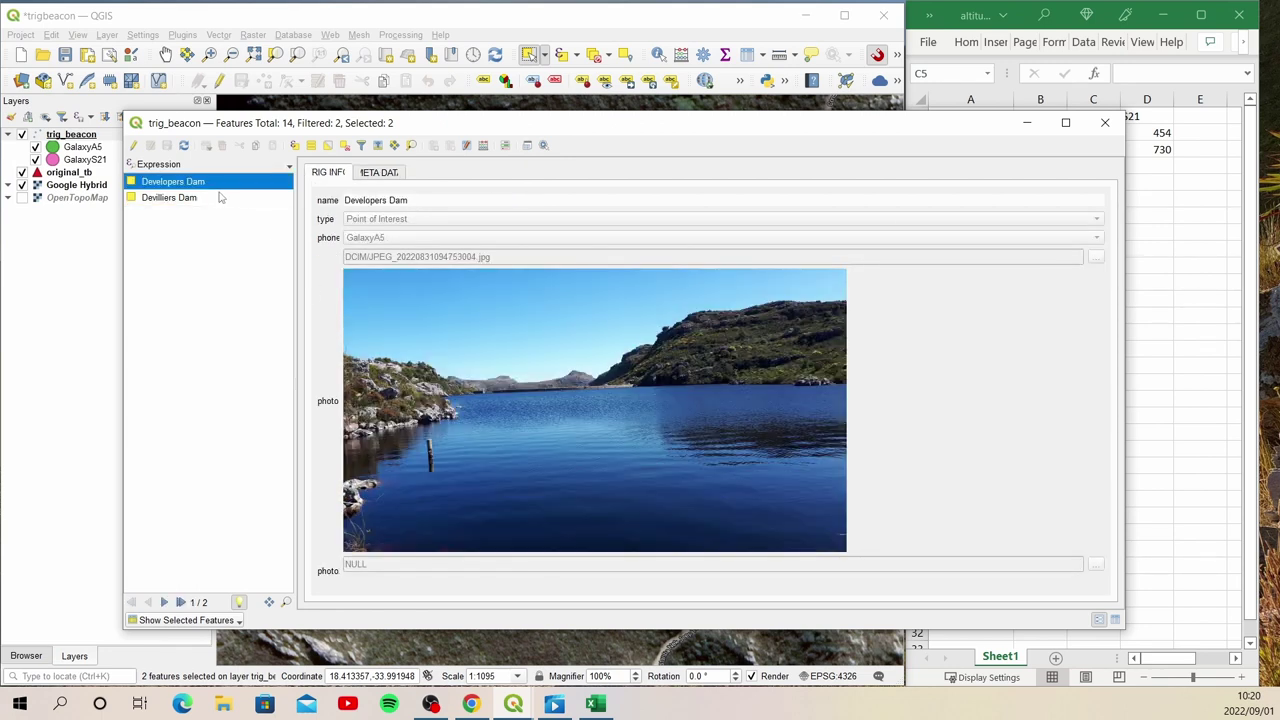
pyautogui.click(222, 198)
pyautogui.click(212, 183)
pyautogui.click(213, 199)
pyautogui.click(380, 172)
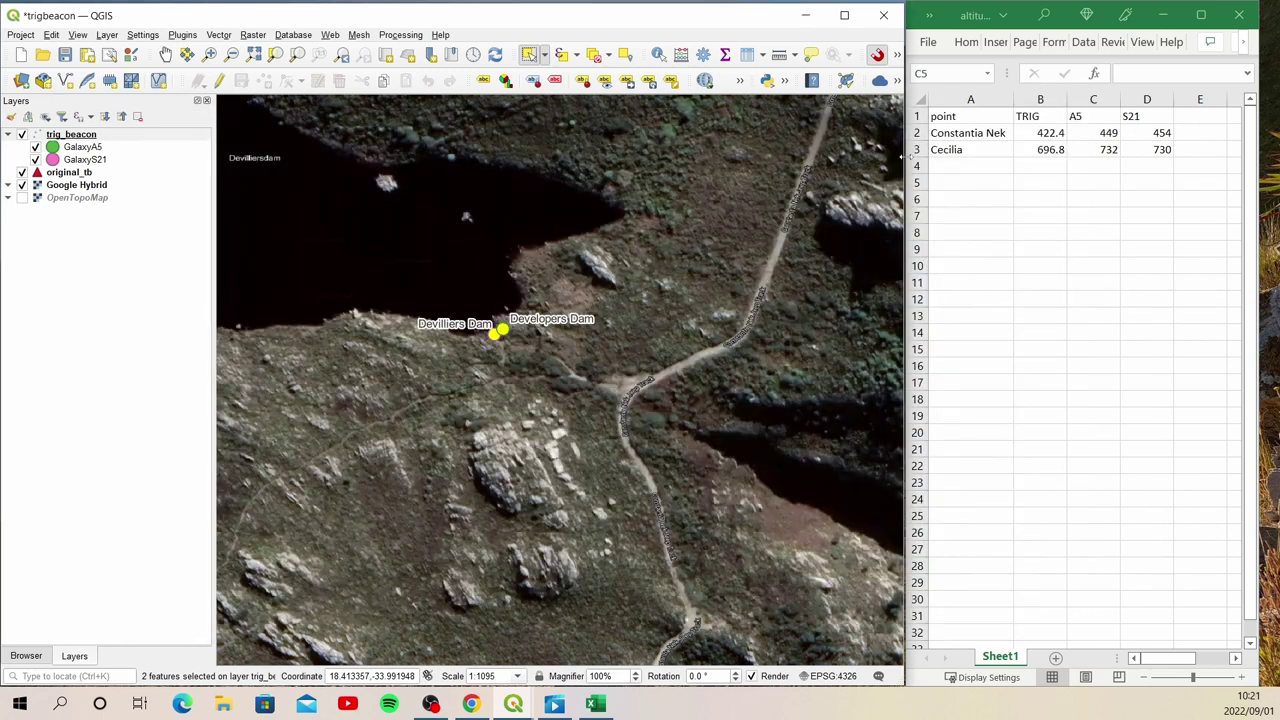
pyautogui.click(1026, 122)
# Step: Select both Switchback points on the trig_beacon layer
pyautogui.scroll(-2, 697, 245)
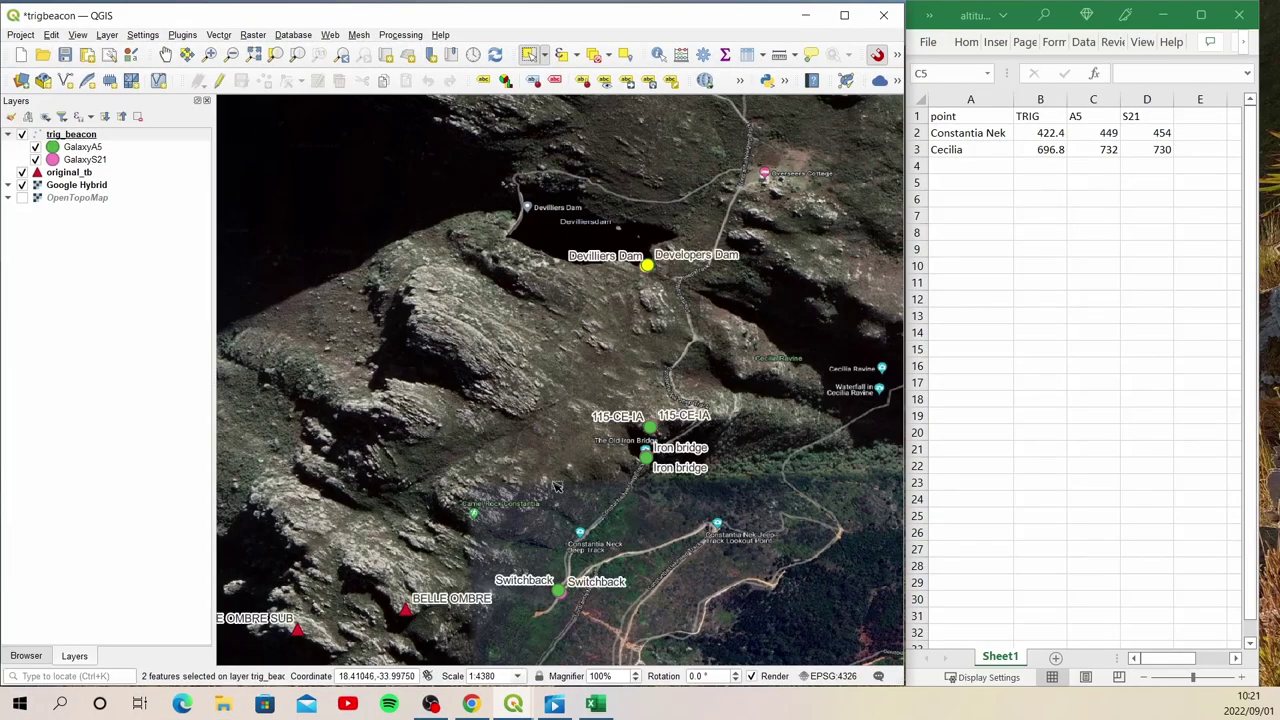
pyautogui.click(210, 54)
pyautogui.moveTo(588, 571); pyautogui.dragTo(518, 614)
pyautogui.click(529, 54)
pyautogui.moveTo(512, 326); pyautogui.dragTo(762, 482)
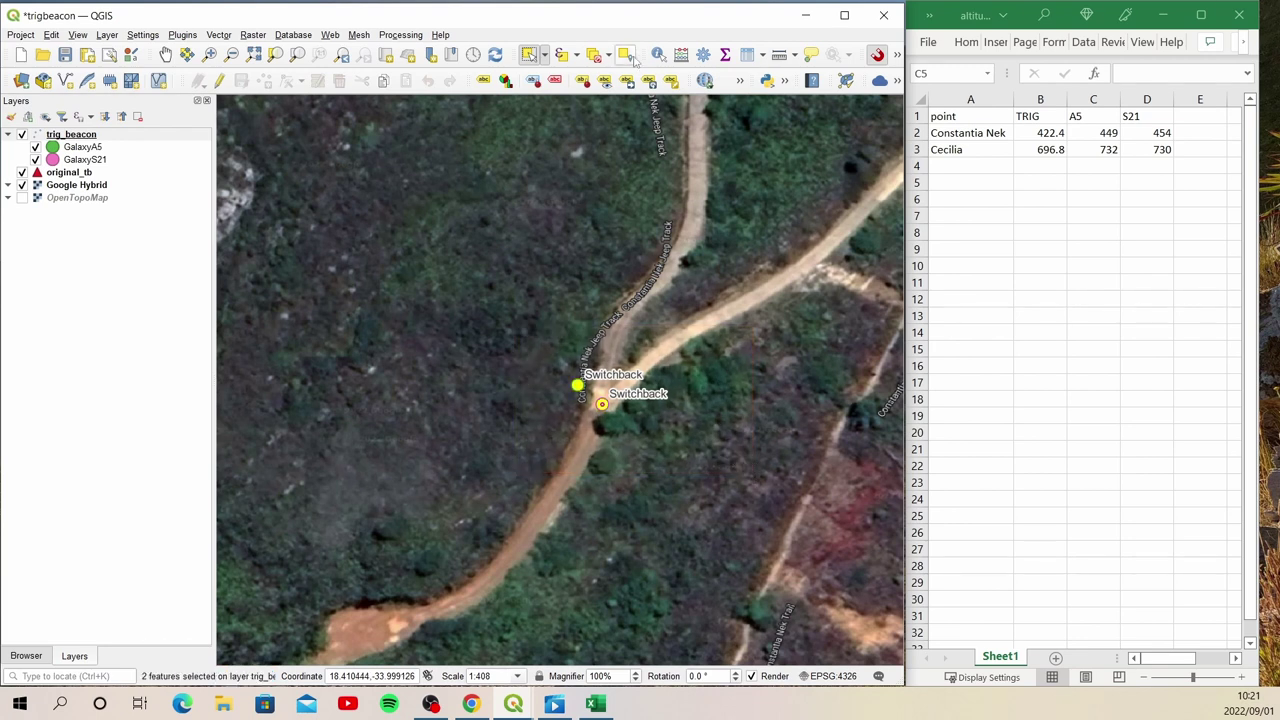
pyautogui.click(746, 55)
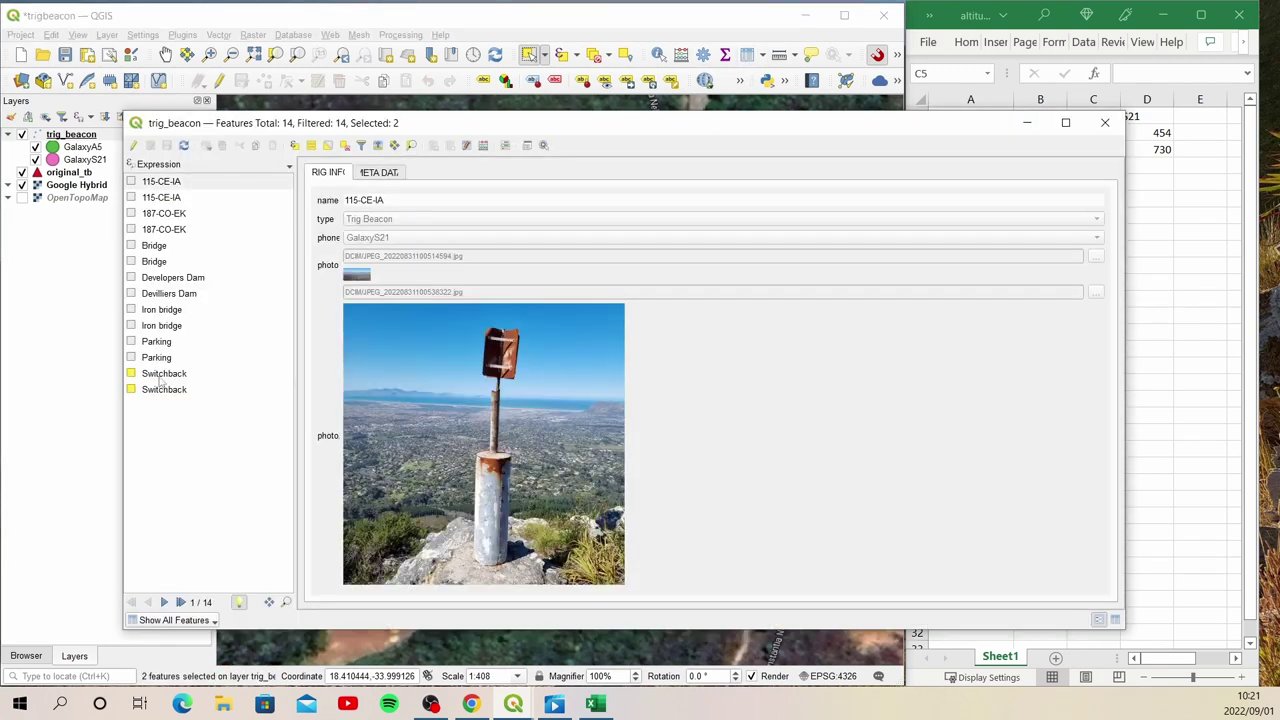
pyautogui.click(311, 146)
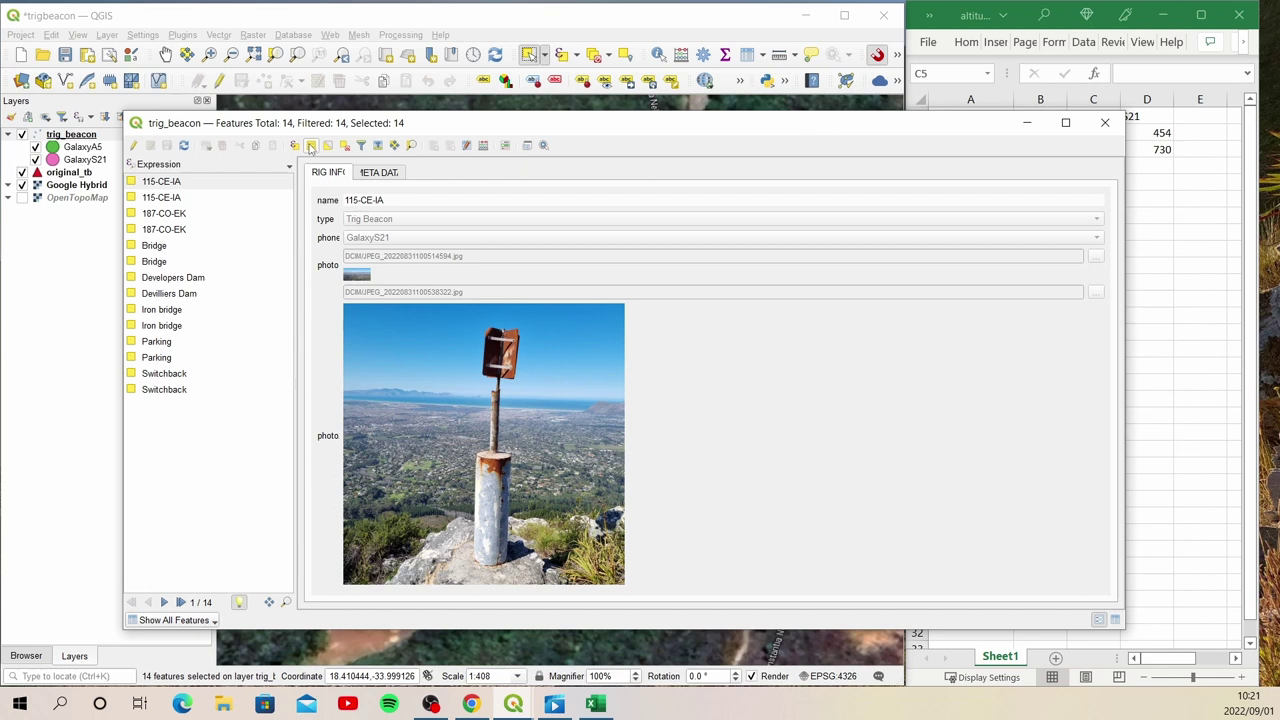
pyautogui.click(1105, 122)
# Step: Reselect only the two Switchback points and open the attribute table for the selected features
pyautogui.moveTo(456, 312); pyautogui.dragTo(718, 512)
pyautogui.click(763, 57)
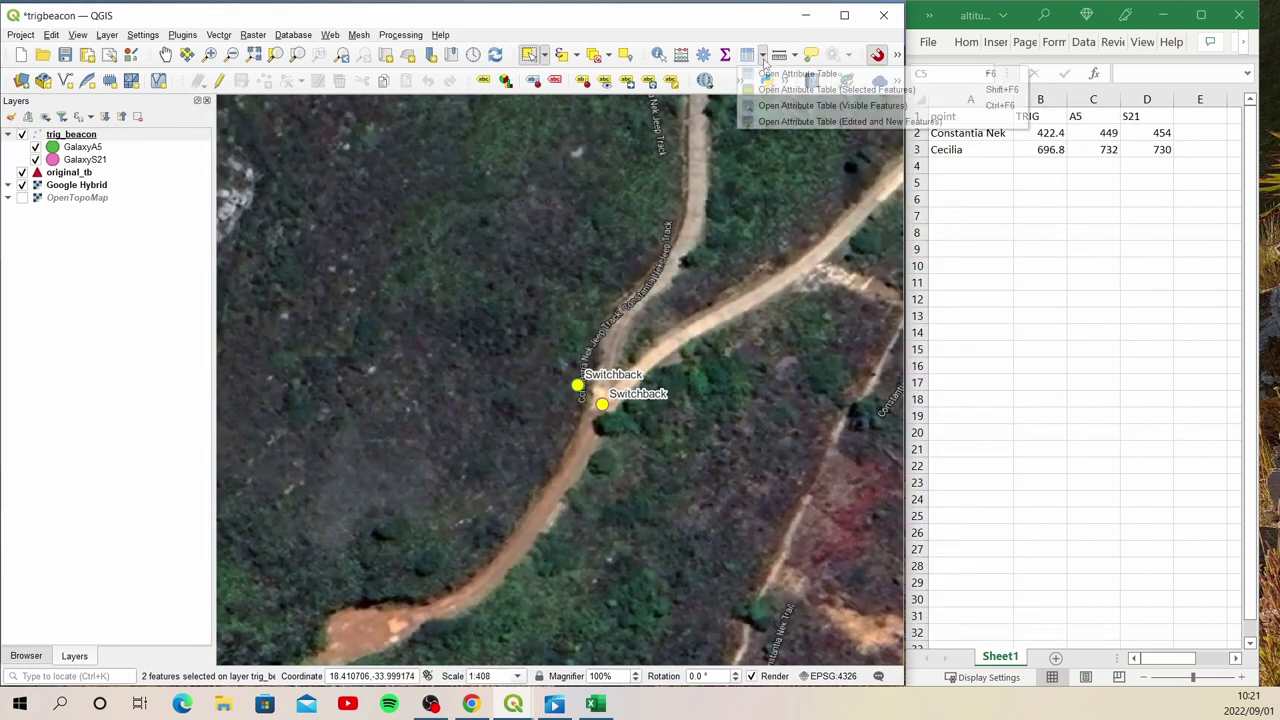
pyautogui.click(777, 91)
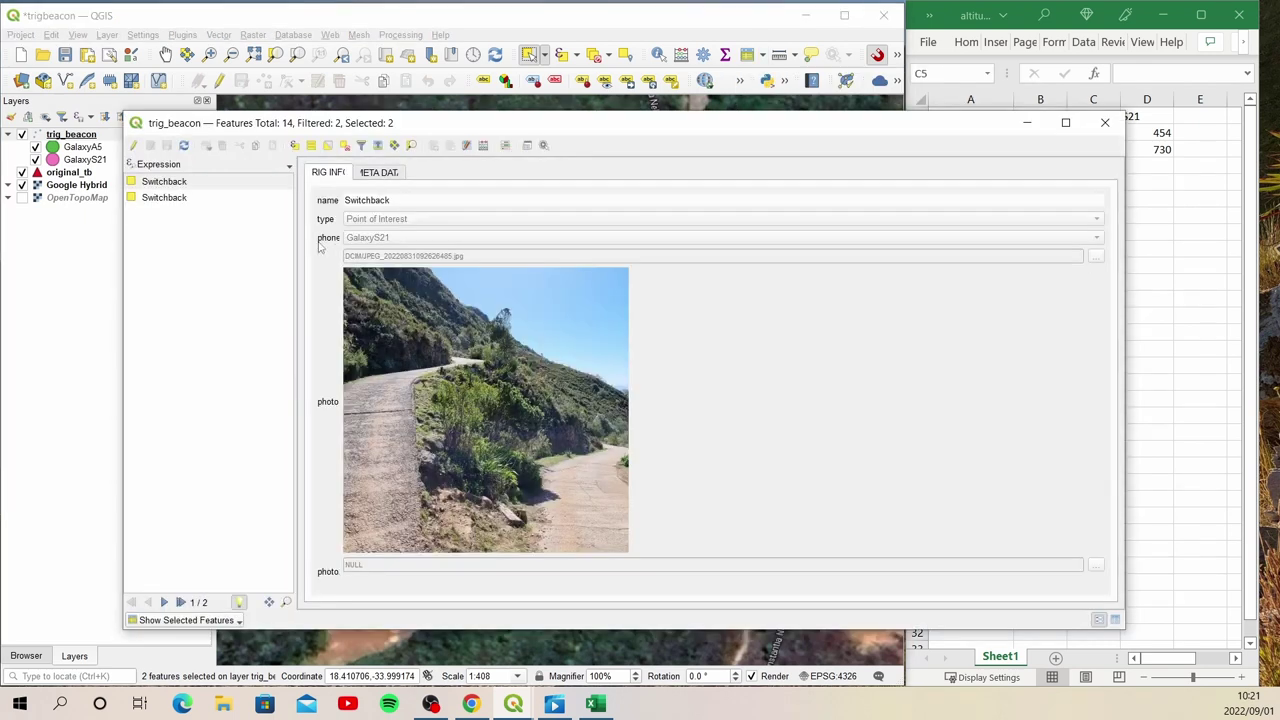
# Step: Compare the photos, altitudes and other metadata of the two Switchback records, view them as a table and close it
pyautogui.click(170, 198)
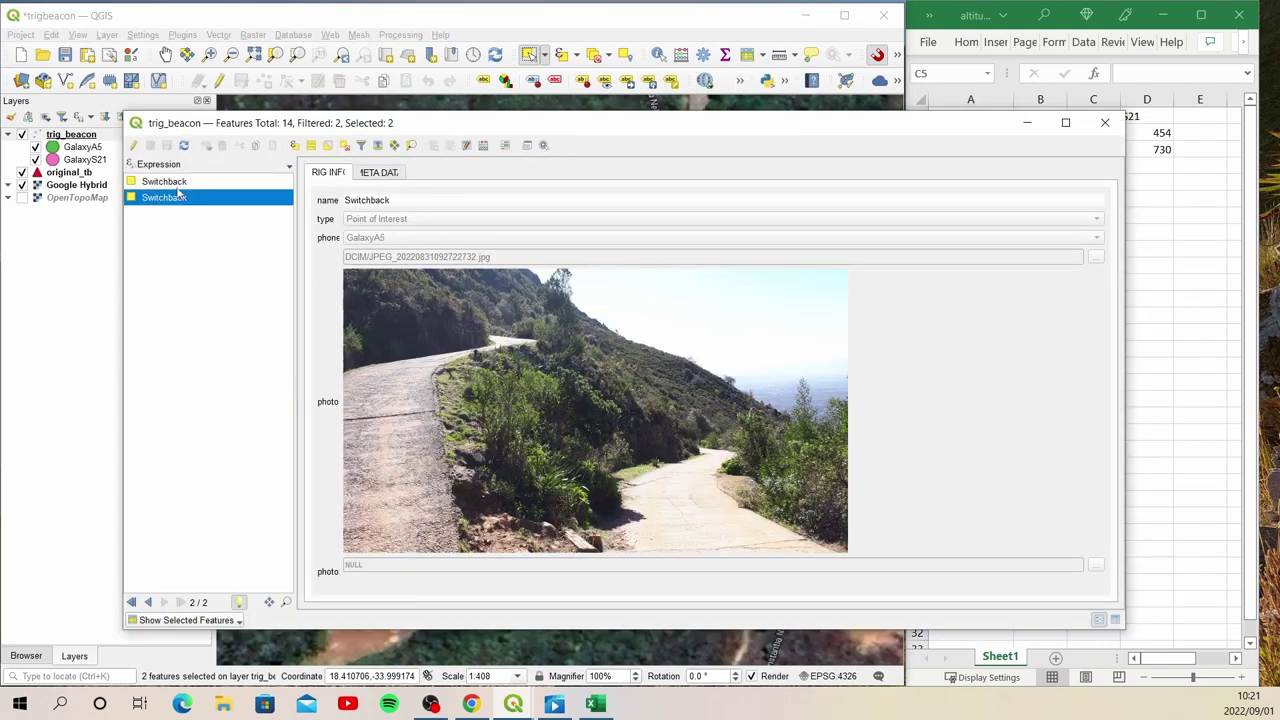
pyautogui.click(177, 183)
pyautogui.click(379, 173)
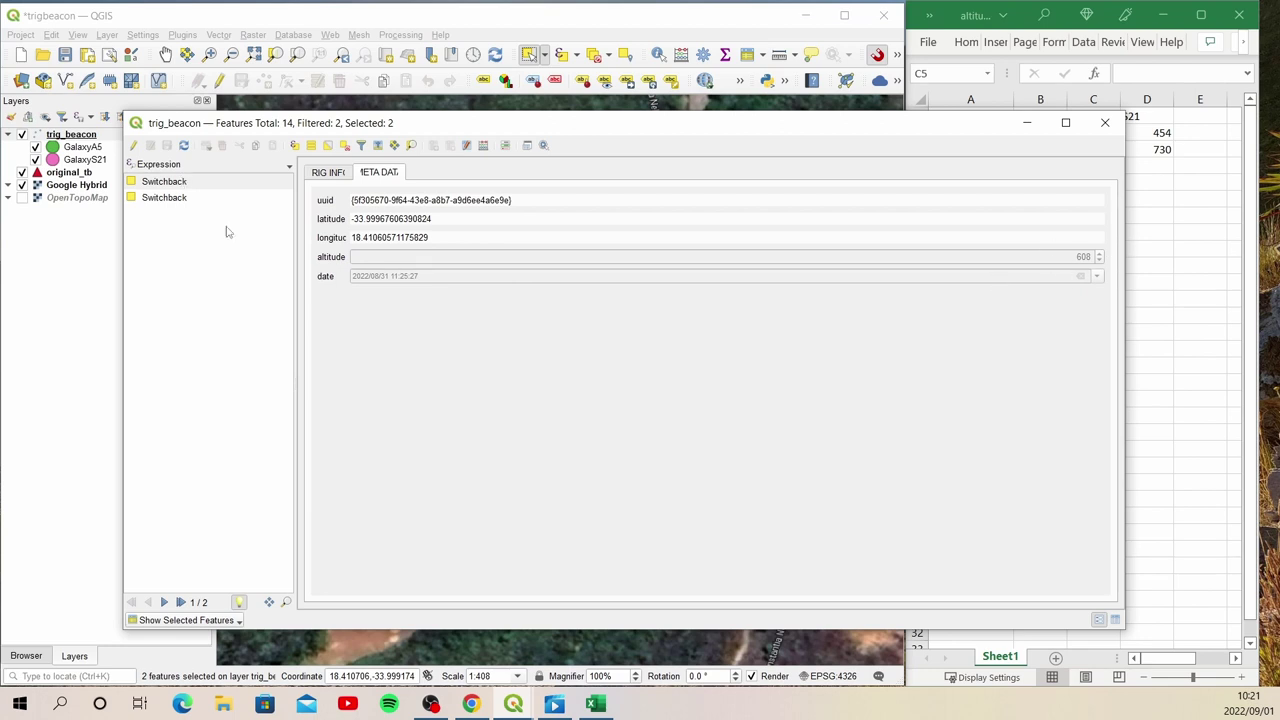
pyautogui.click(195, 200)
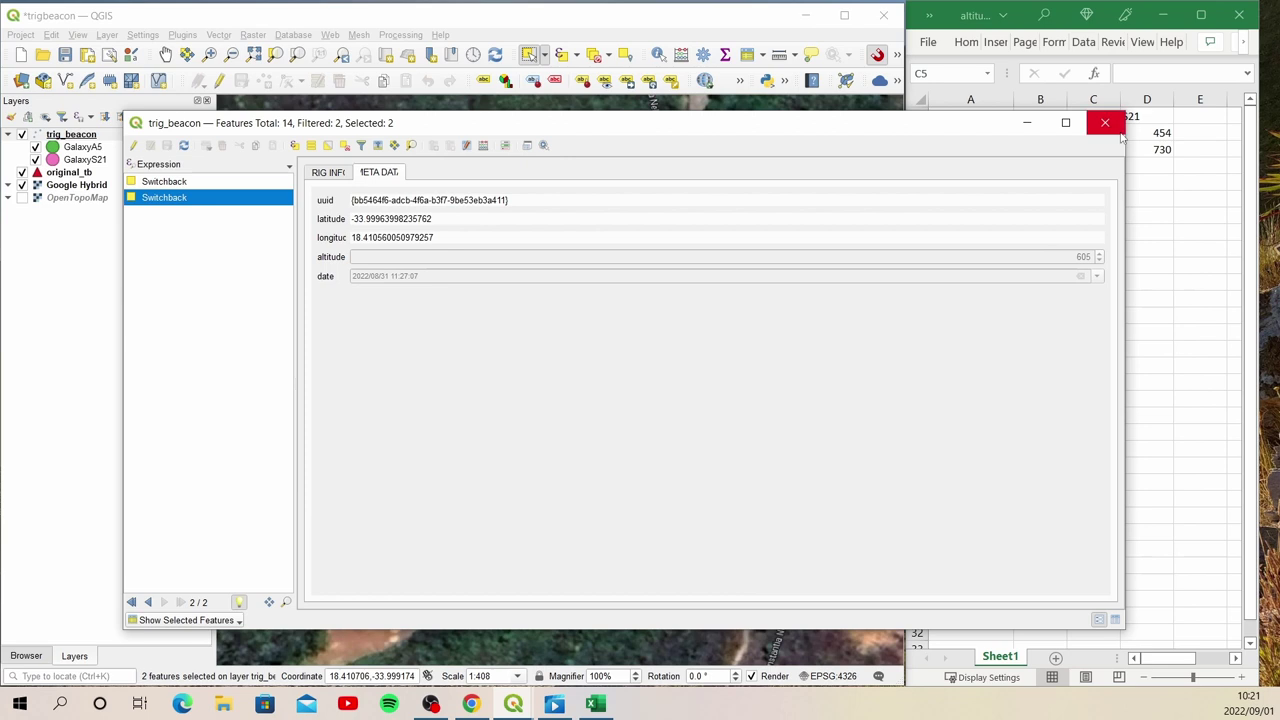
pyautogui.click(1115, 620)
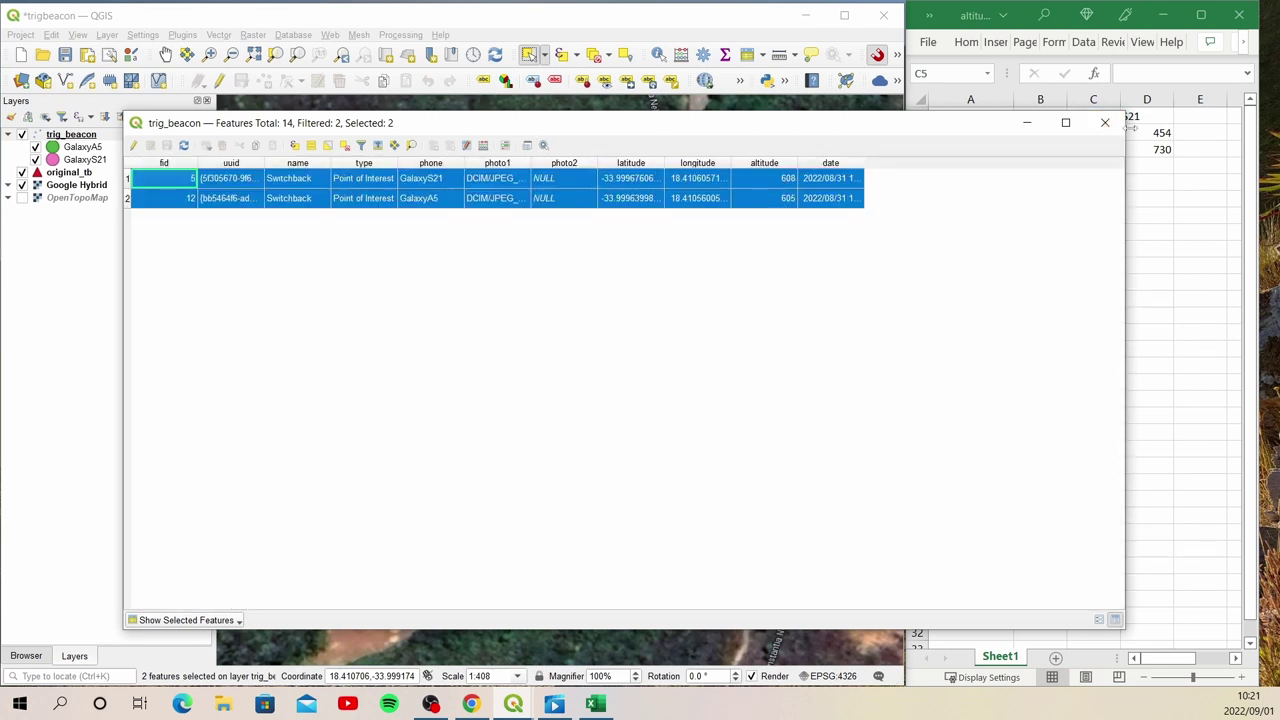
pyautogui.click(1104, 122)
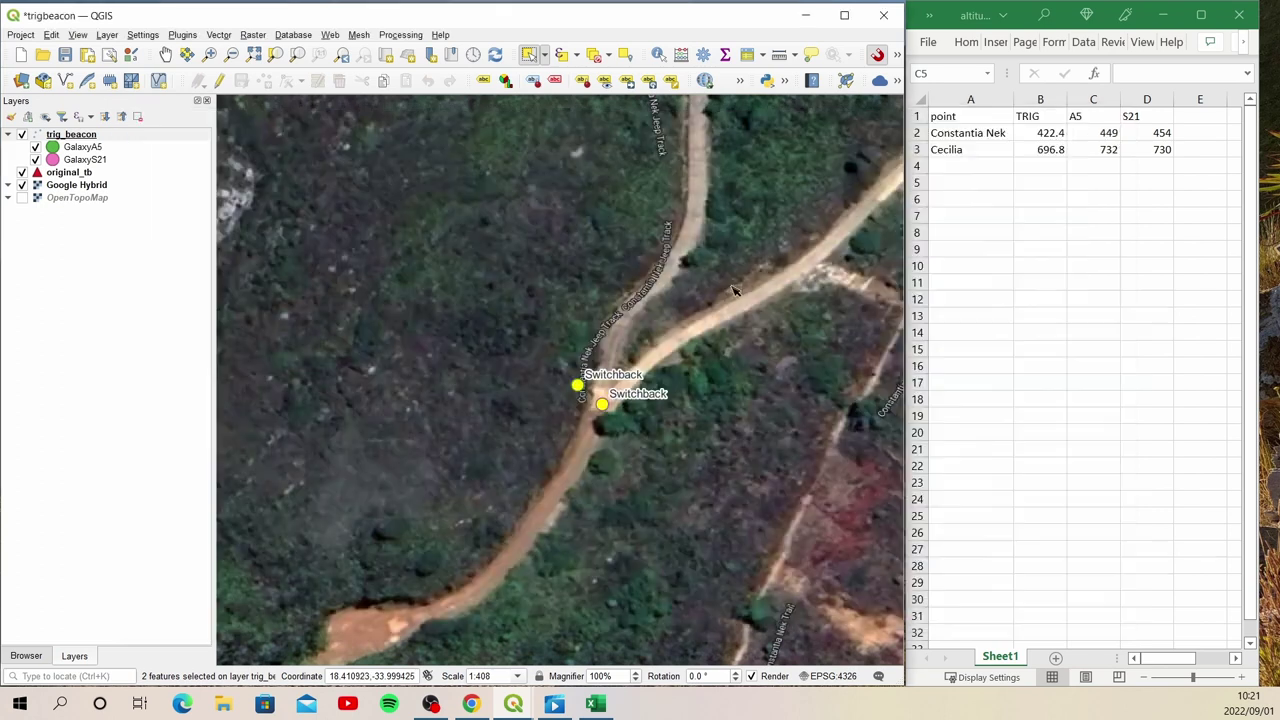
# Step: Survey the recorded points and original beacons on the map, from Devilliers Dam and Iron bridge through Switchback and Bridge to Constantia Nek and Parking
pyautogui.scroll(-2, 550, 285)
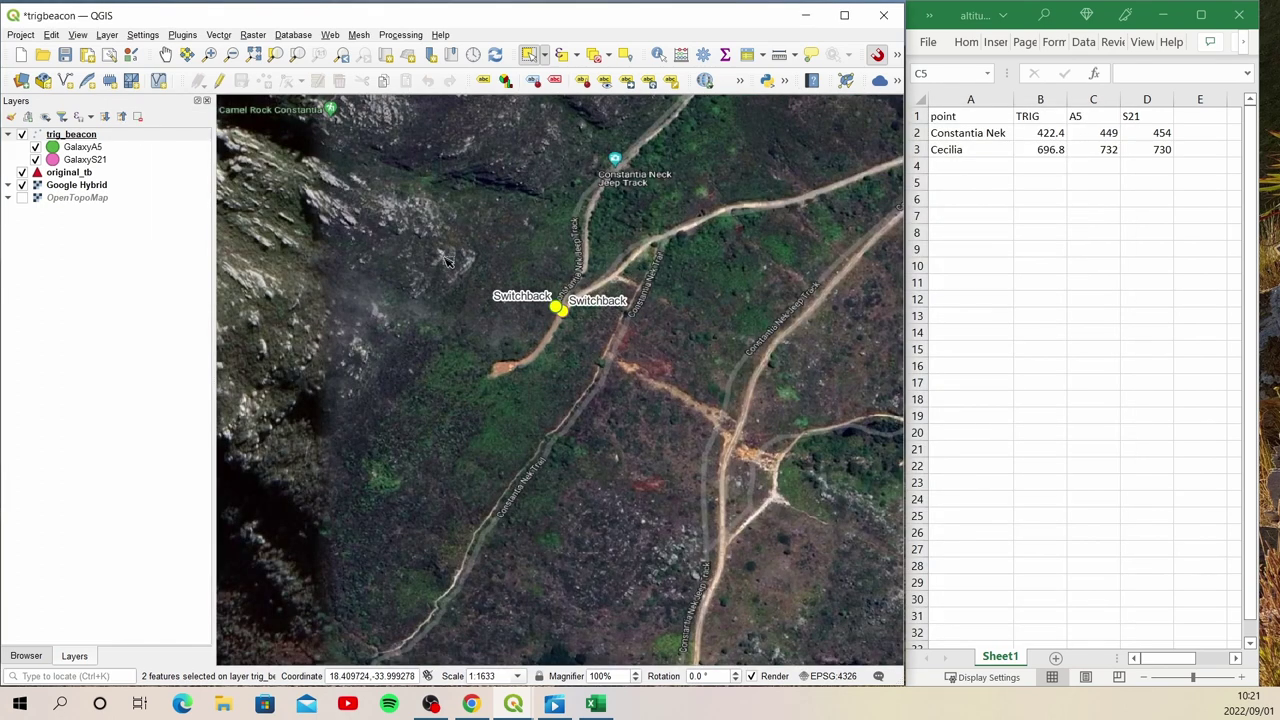
pyautogui.click(165, 54)
pyautogui.moveTo(548, 290); pyautogui.dragTo(720, 391)
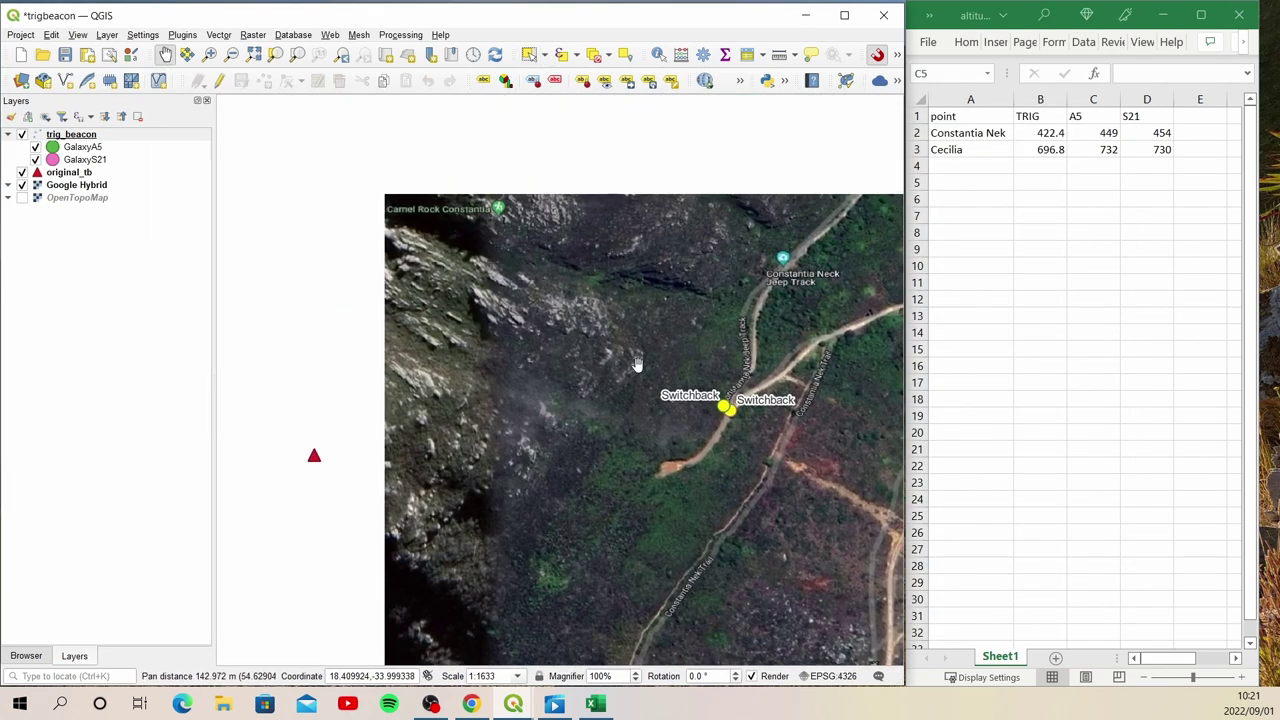
pyautogui.scroll(-1, 608, 374)
pyautogui.moveTo(537, 463); pyautogui.dragTo(600, 240)
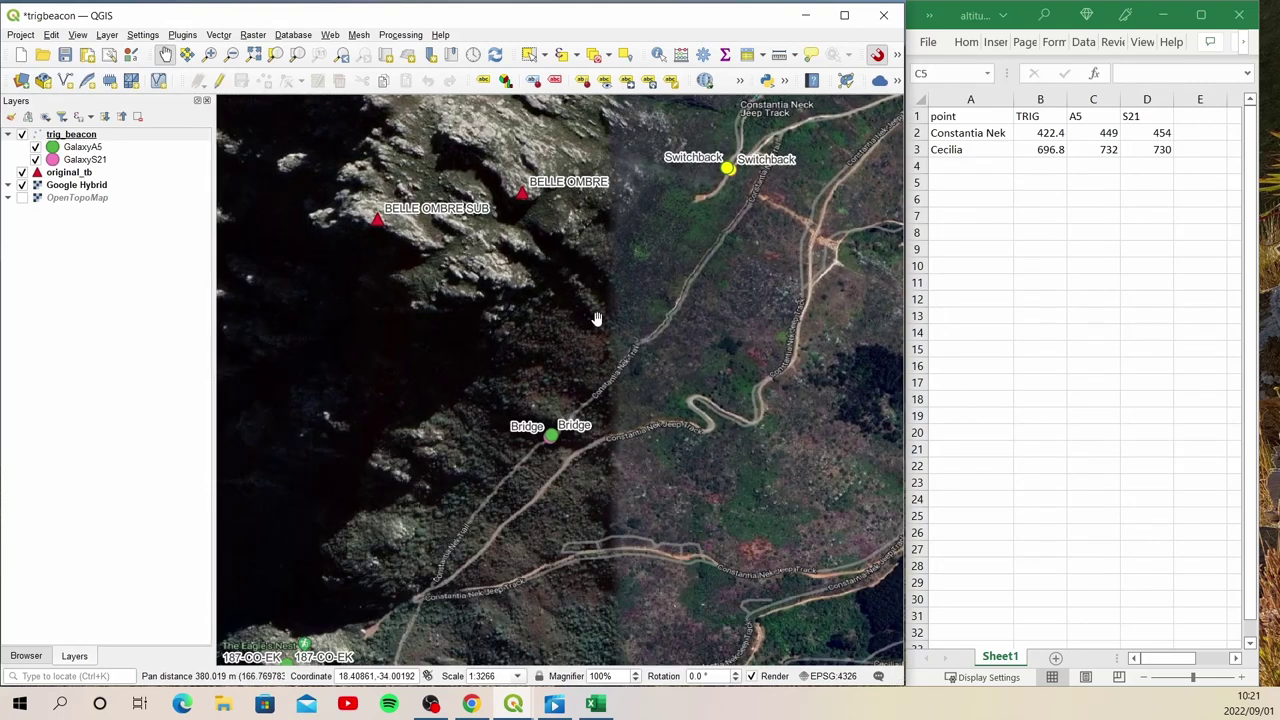
pyautogui.moveTo(578, 382); pyautogui.dragTo(563, 354)
pyautogui.scroll(-1, 570, 352)
pyautogui.moveTo(618, 300); pyautogui.dragTo(570, 333)
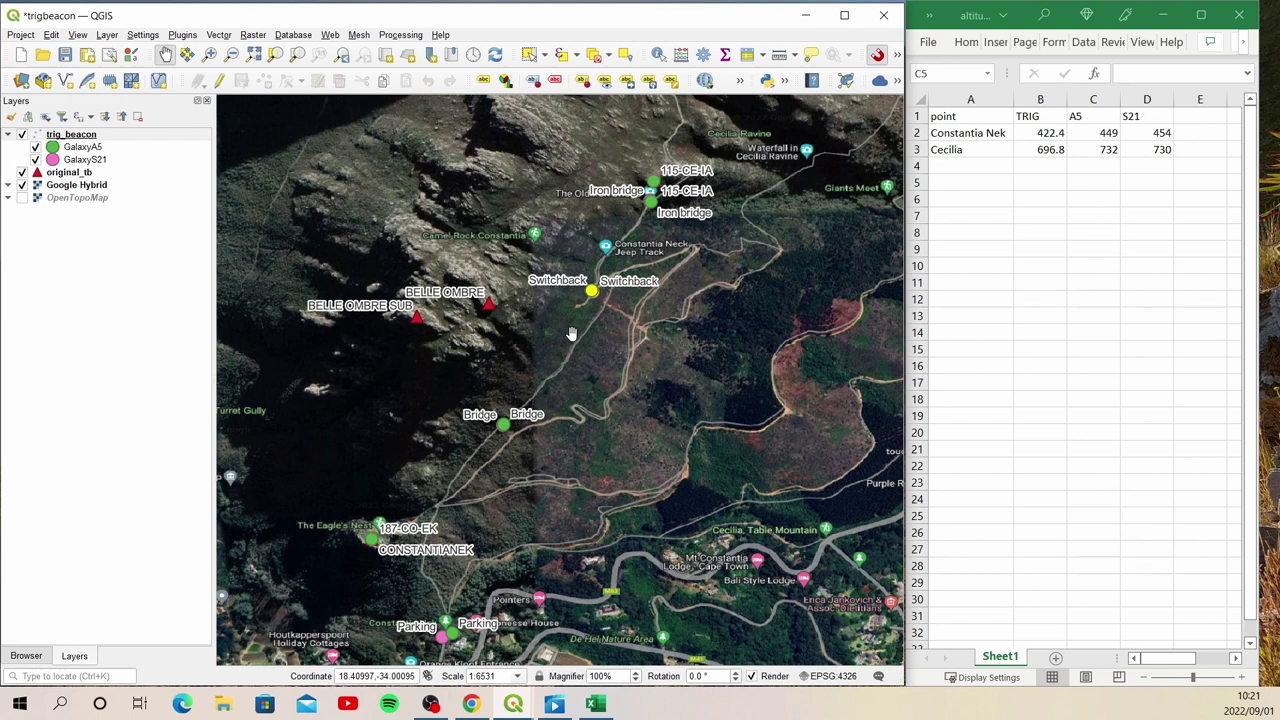
pyautogui.moveTo(489, 506); pyautogui.dragTo(512, 414)
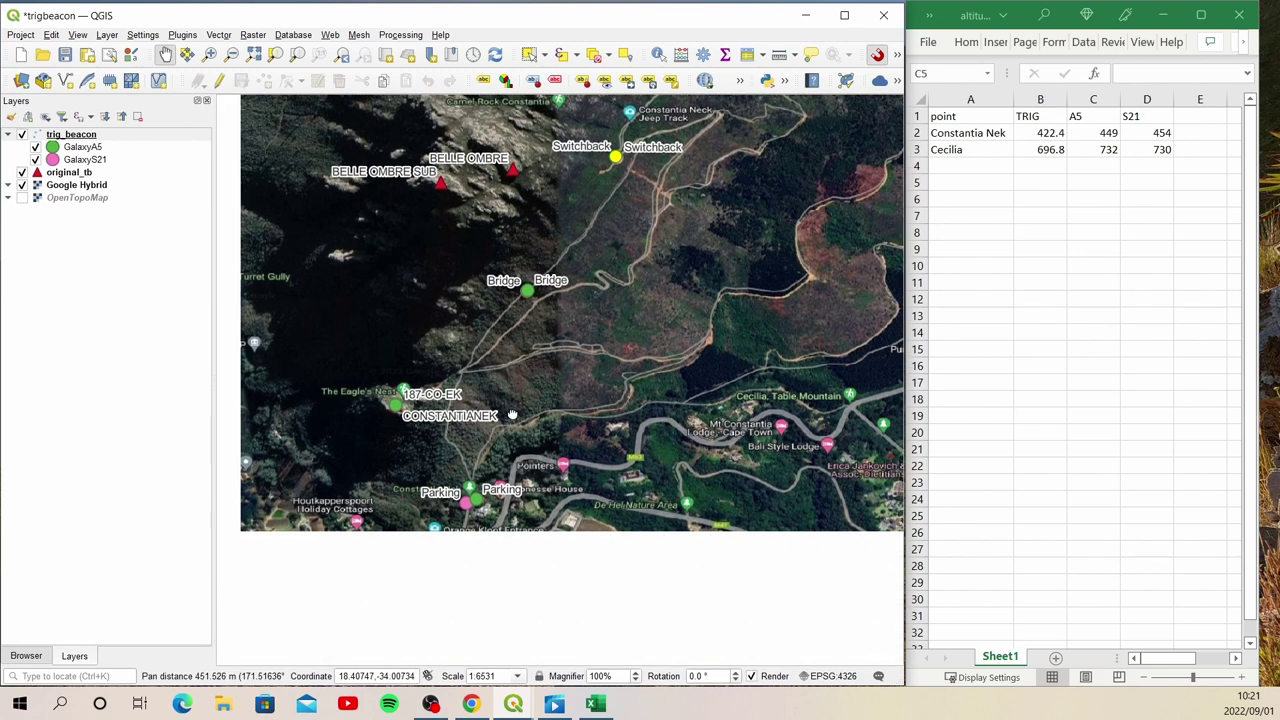
pyautogui.moveTo(543, 316); pyautogui.dragTo(475, 485)
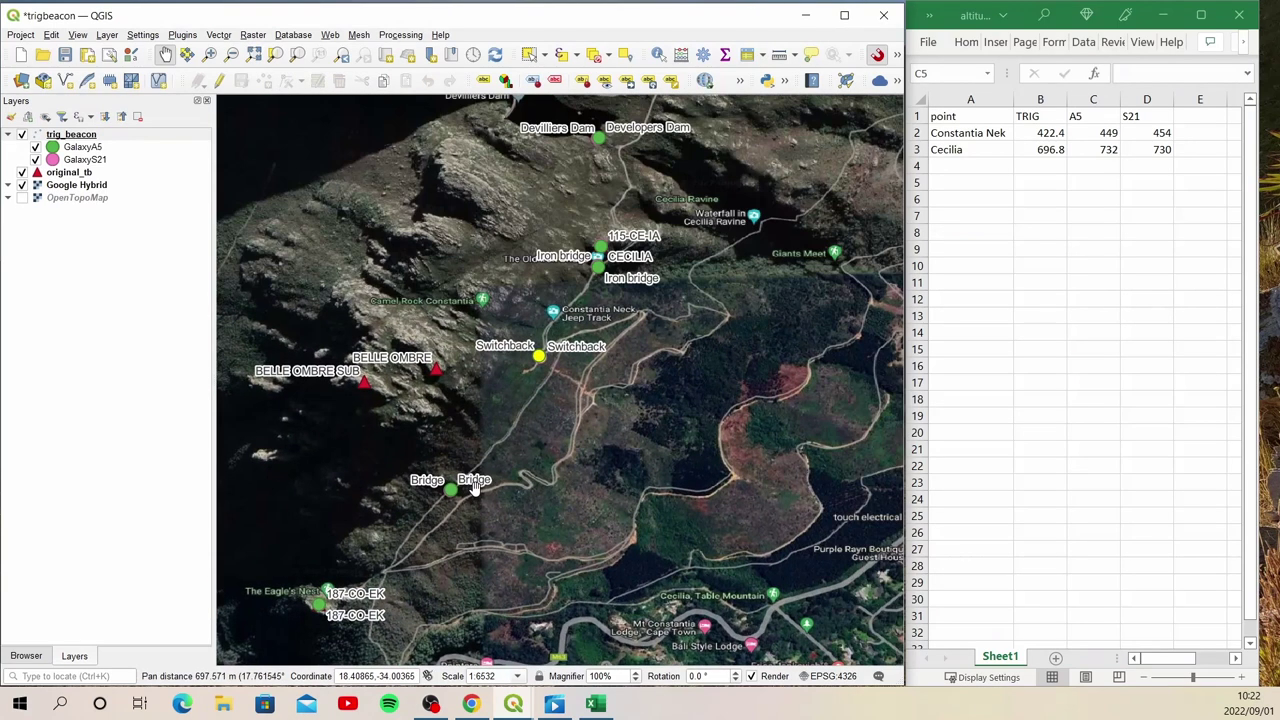
pyautogui.moveTo(593, 298); pyautogui.dragTo(581, 433)
pyautogui.moveTo(472, 416); pyautogui.dragTo(595, 245)
pyautogui.moveTo(551, 491); pyautogui.dragTo(497, 372)
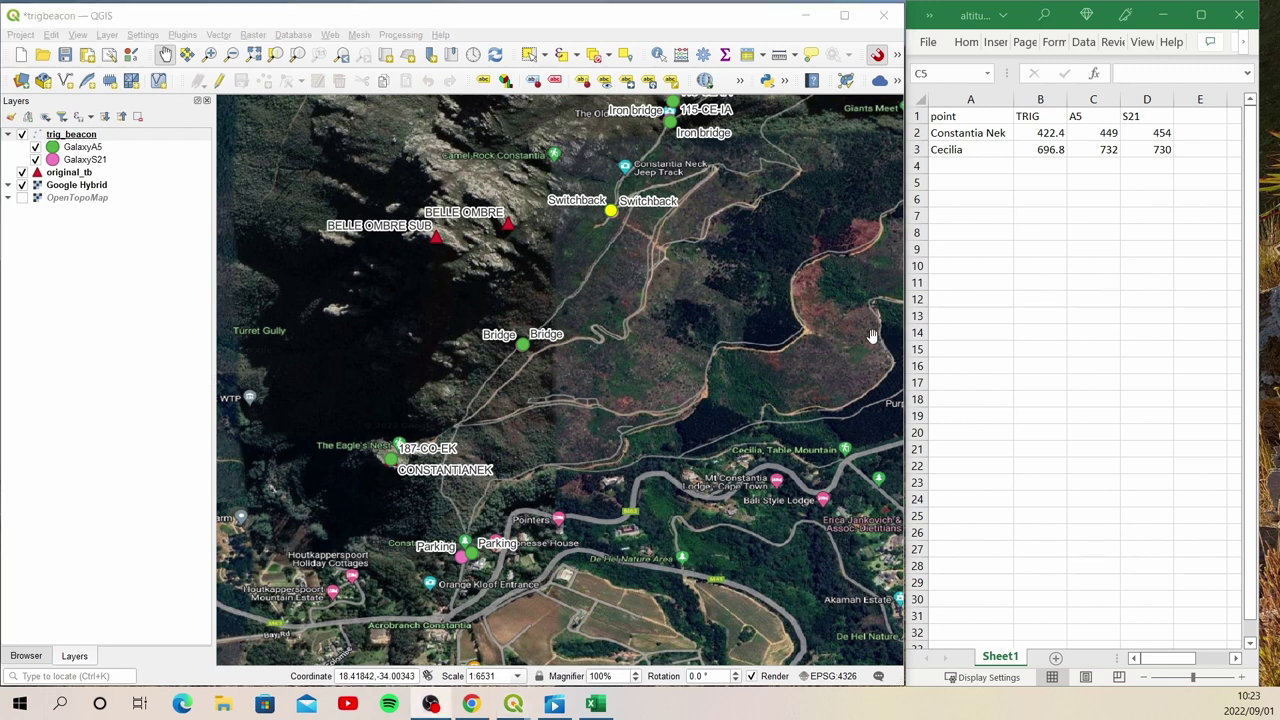
# Step: Deselect the two Switchback points on the trig_beacon layer
pyautogui.click(529, 54)
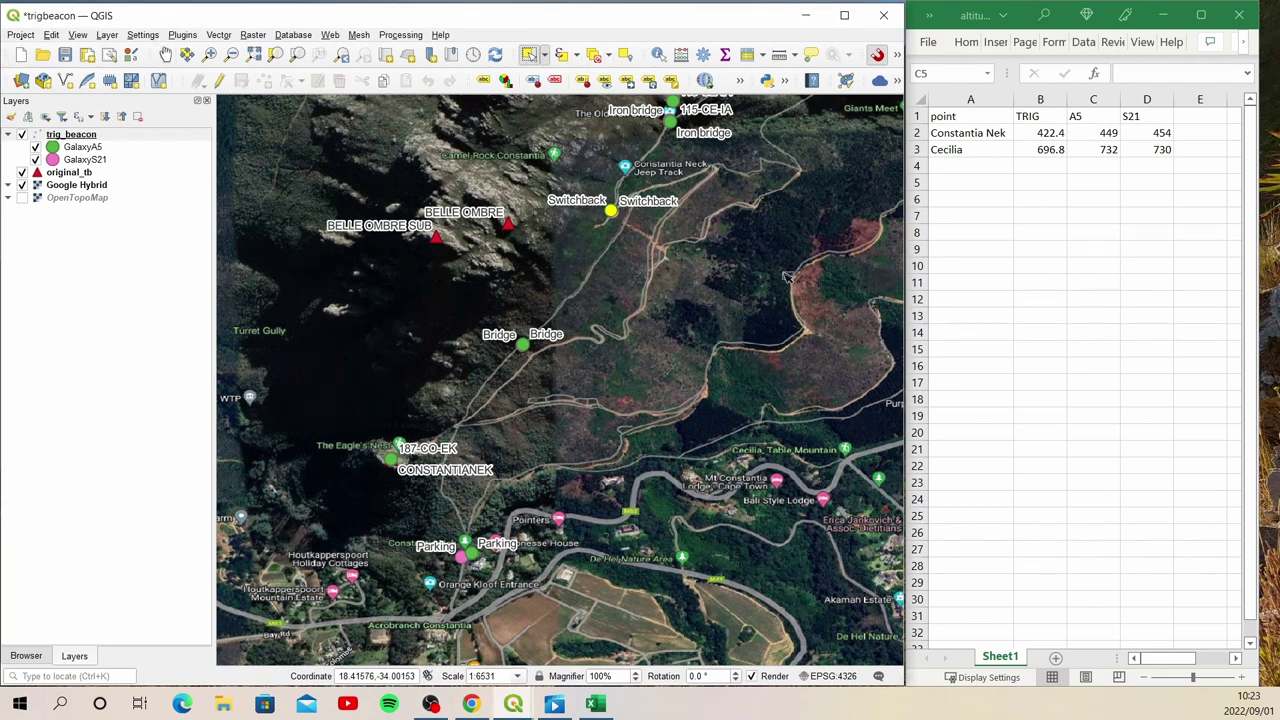
pyautogui.click(786, 275)
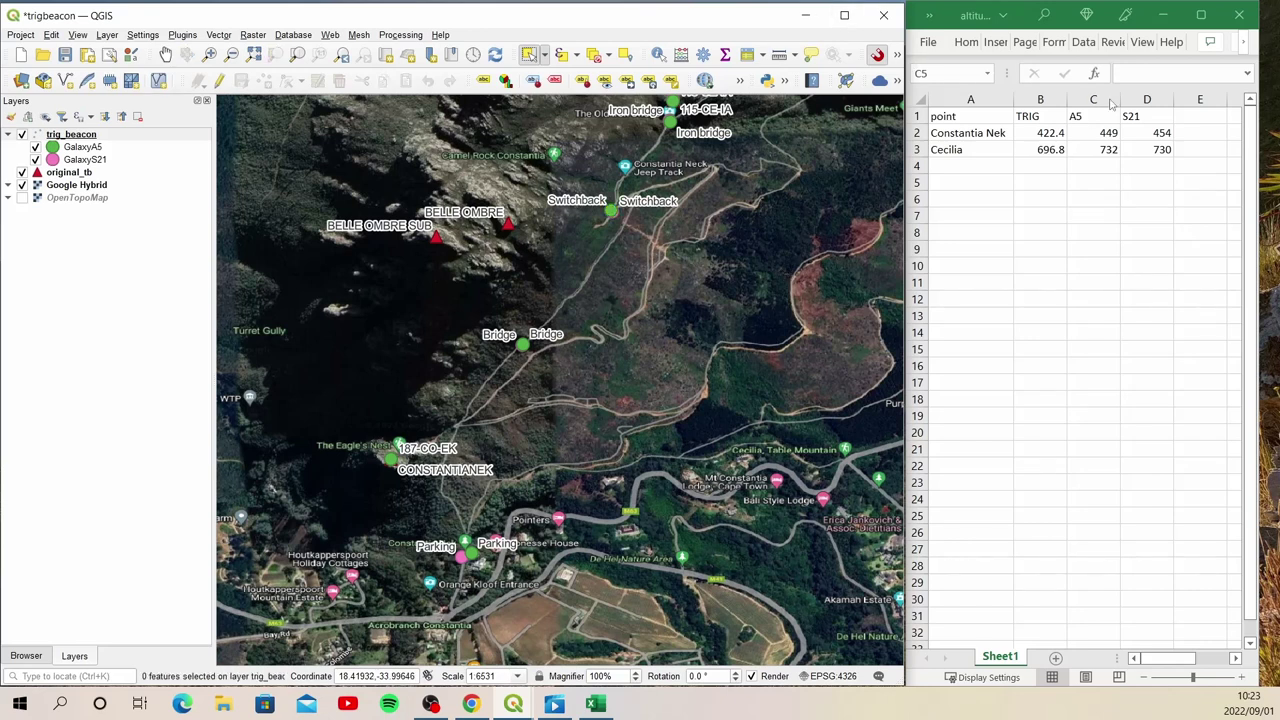
# Step: Close the altitude.xlsx workbook with its changes saved and maximise the QGIS window
pyautogui.click(1240, 17)
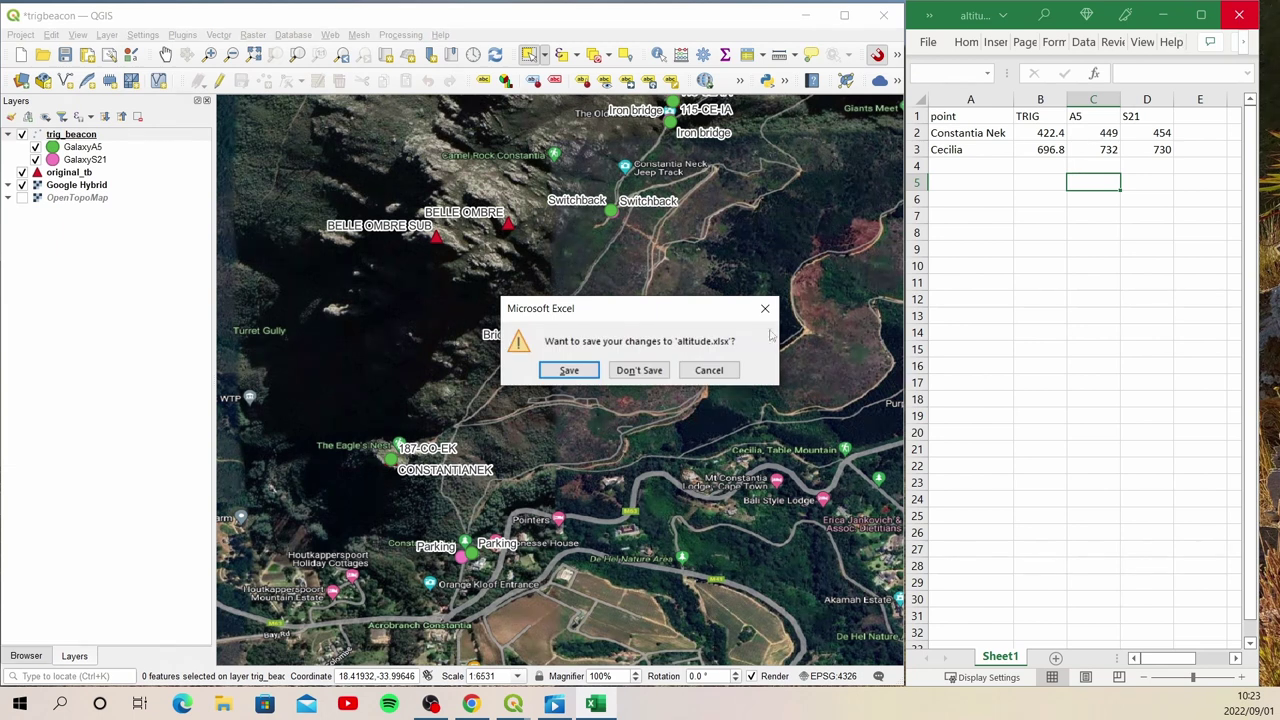
pyautogui.click(593, 370)
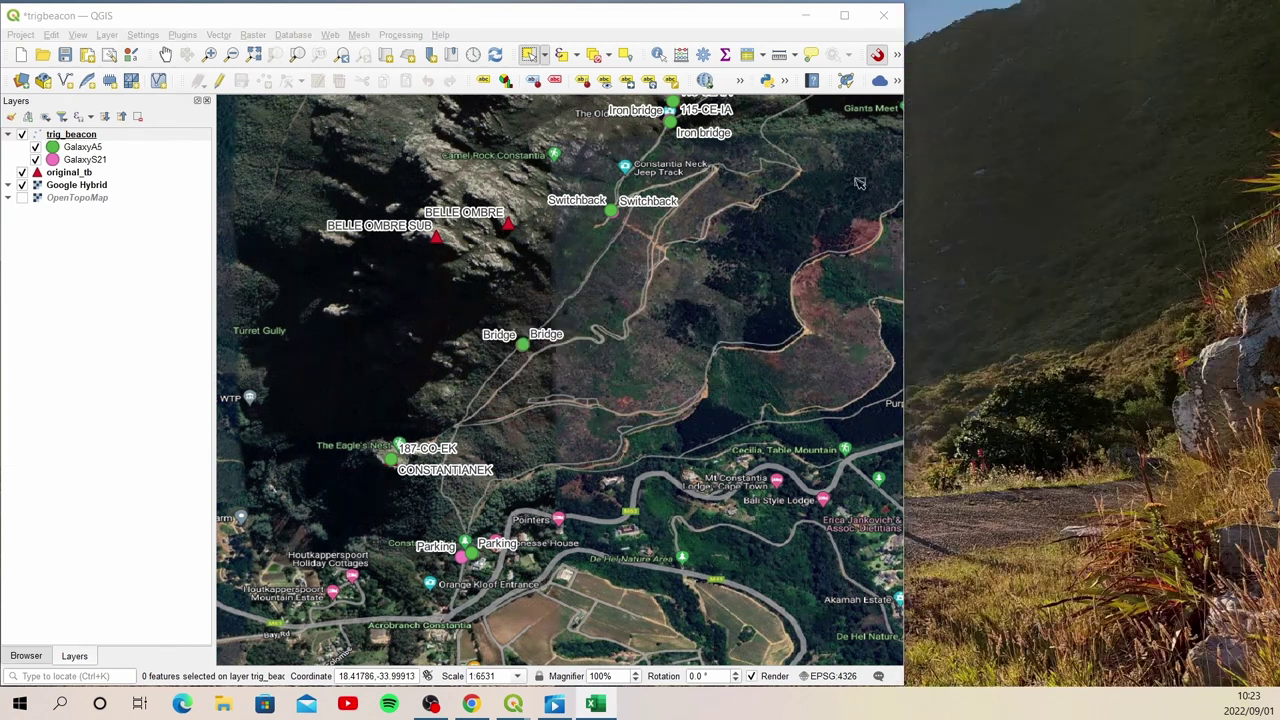
pyautogui.click(845, 16)
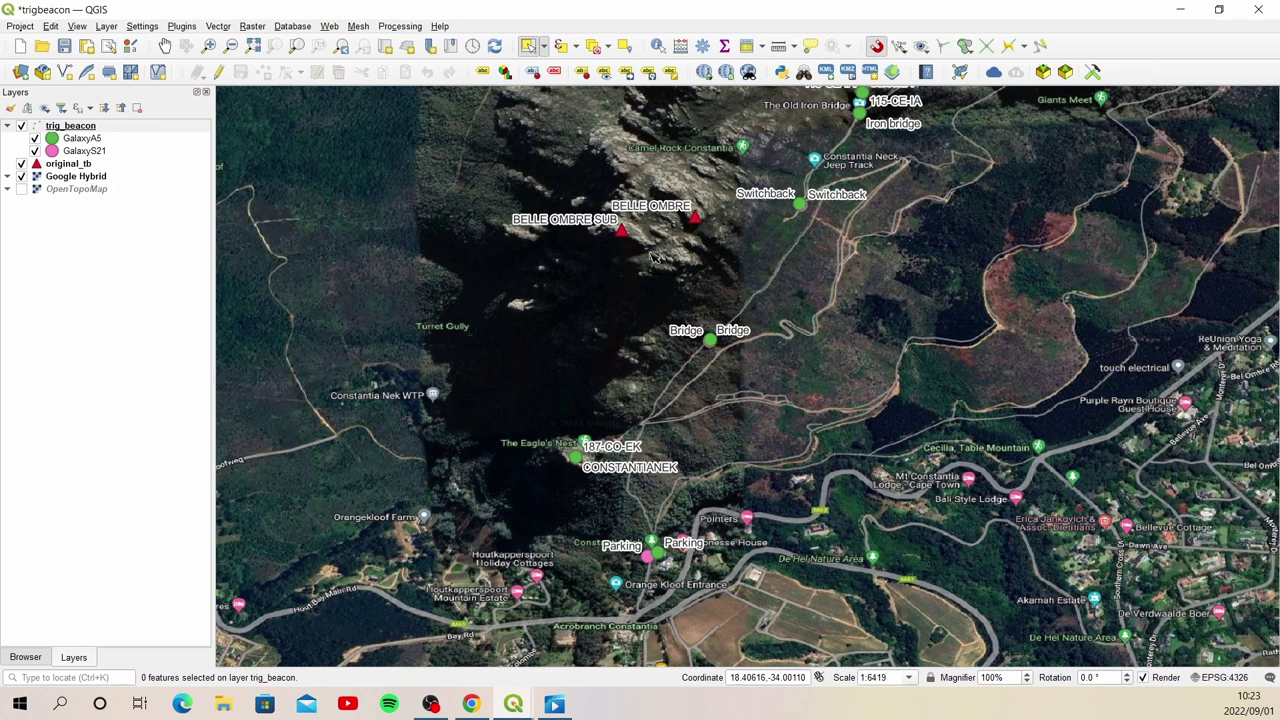
# Step: Open the DCIM photo folder inside the desktop's Trig_Beacon project folder in File Explorer and maximise its window
pyautogui.click(224, 704)
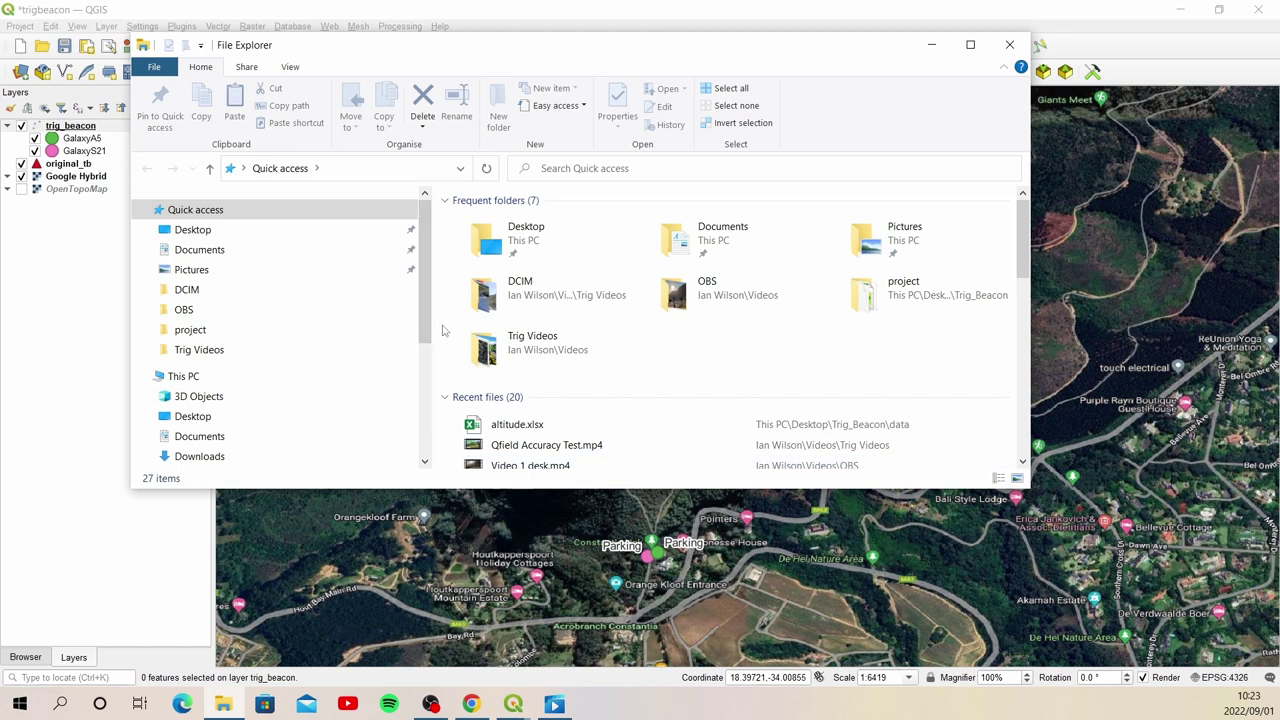
pyautogui.click(226, 230)
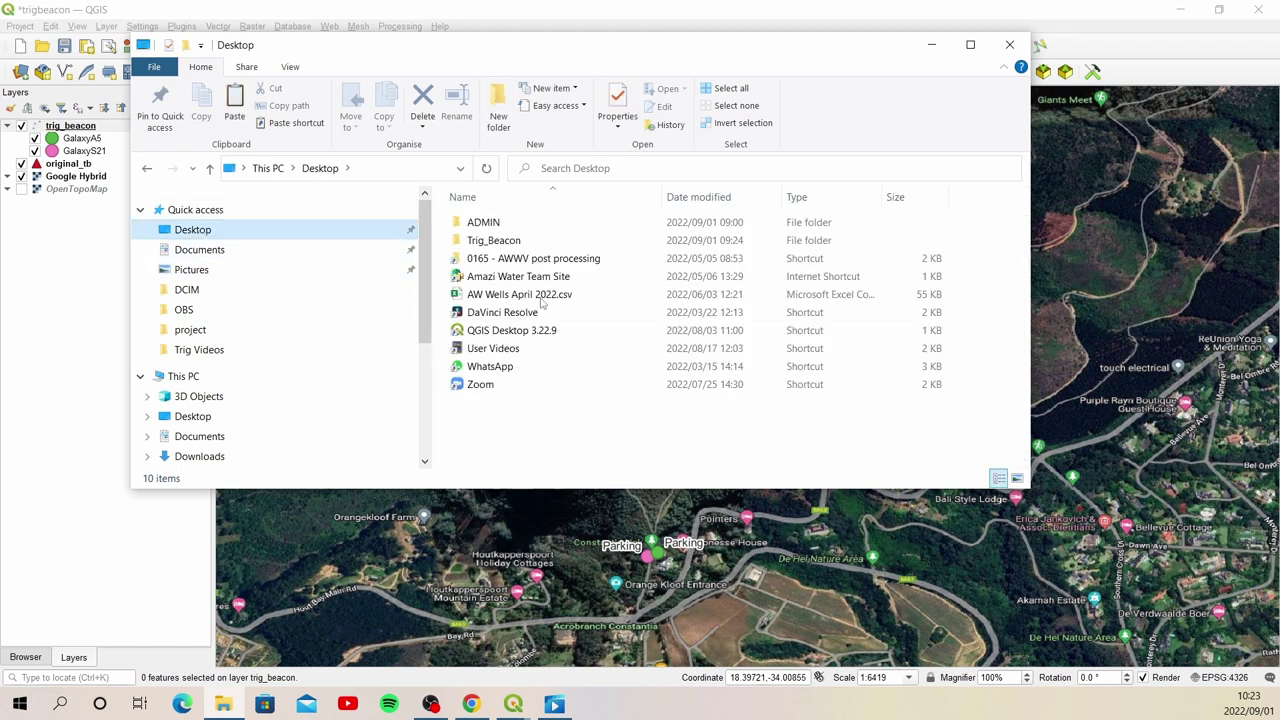
pyautogui.doubleClick(524, 244)
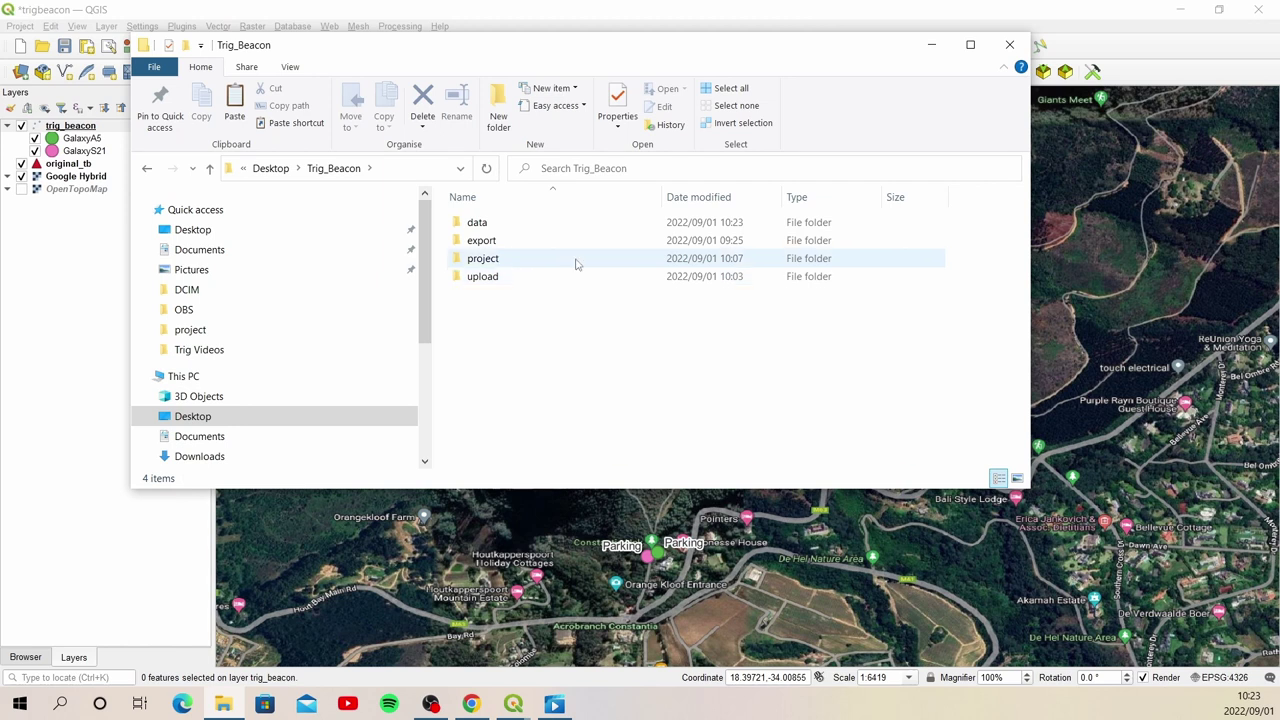
pyautogui.doubleClick(518, 260)
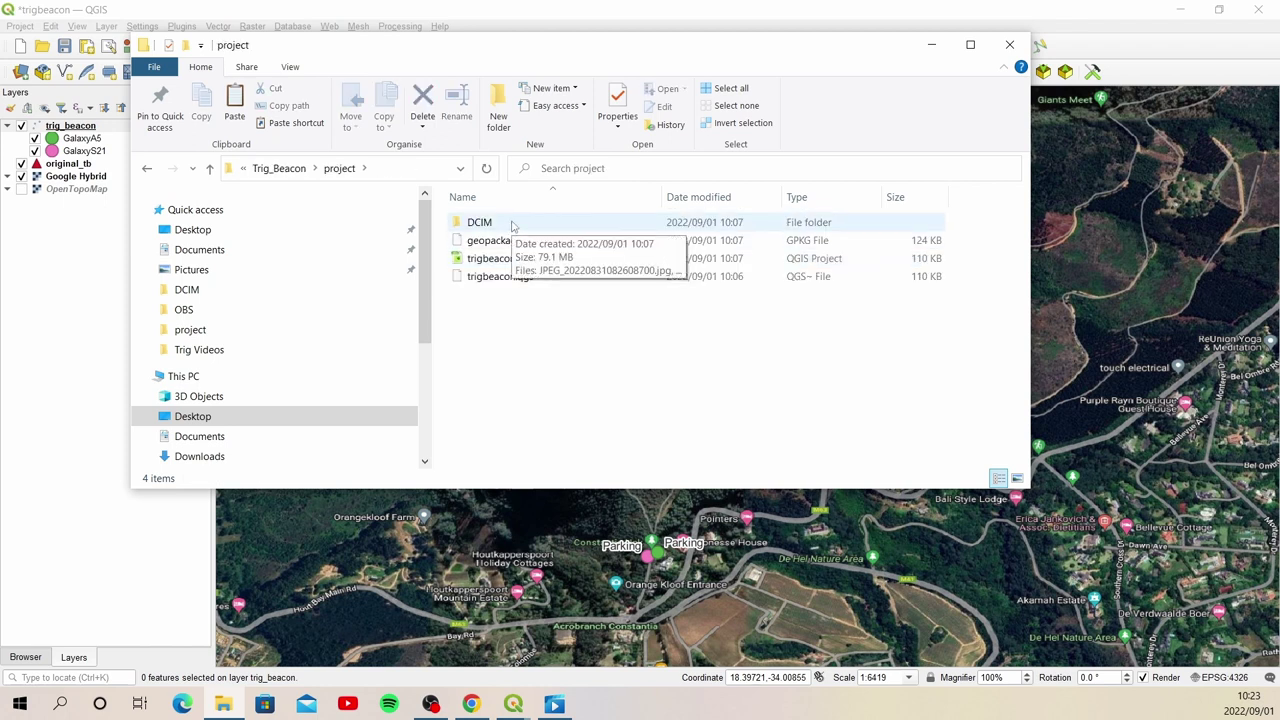
pyautogui.doubleClick(480, 222)
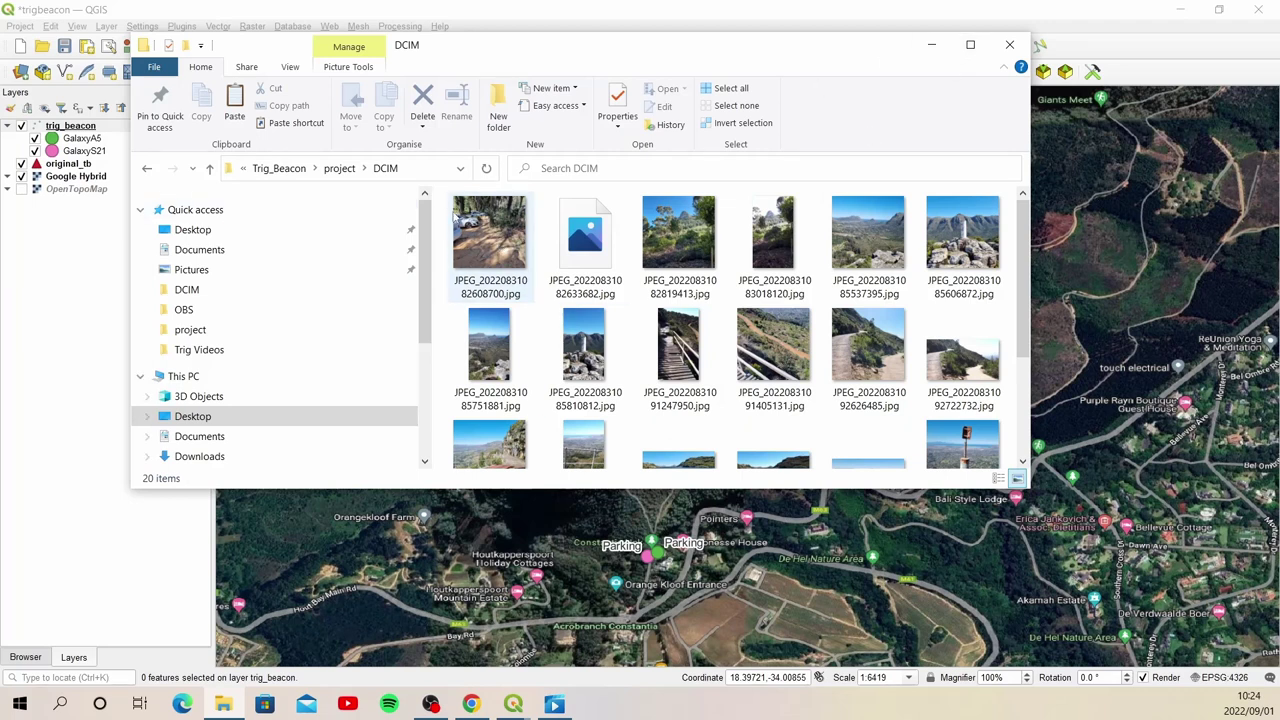
pyautogui.moveTo(849, 58); pyautogui.dragTo(809, 45)
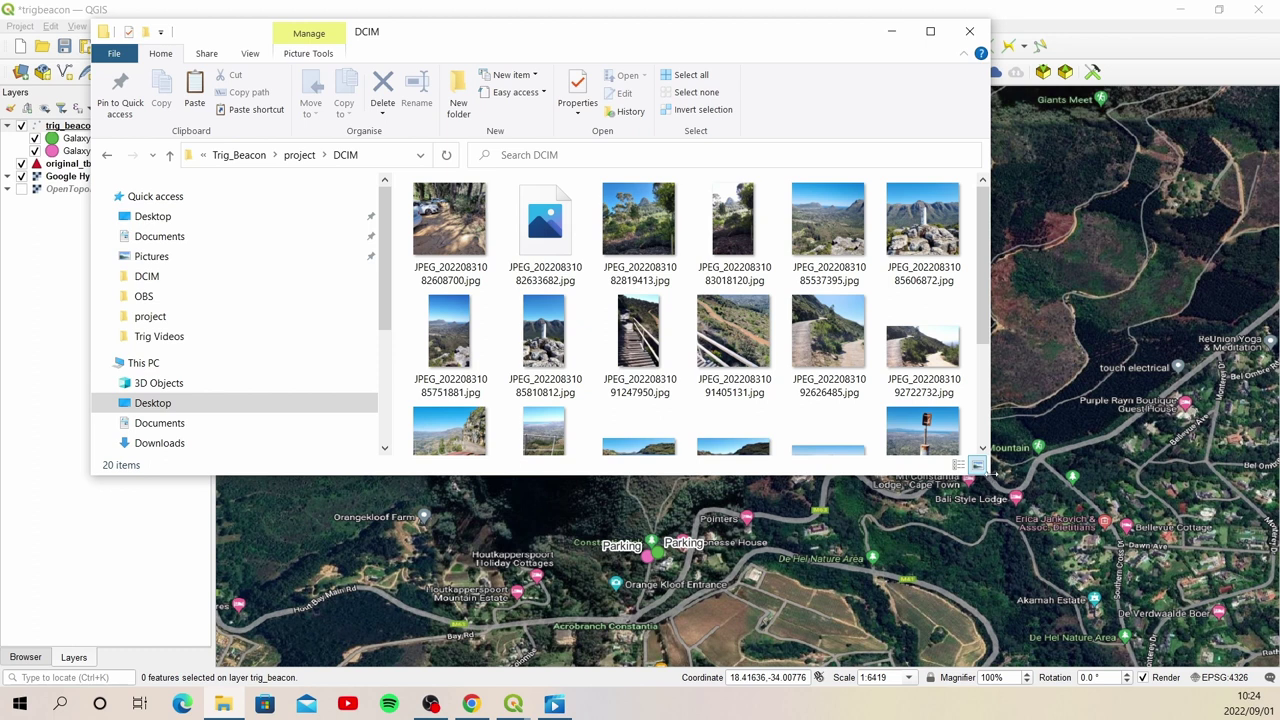
pyautogui.moveTo(990, 475); pyautogui.dragTo(1071, 597)
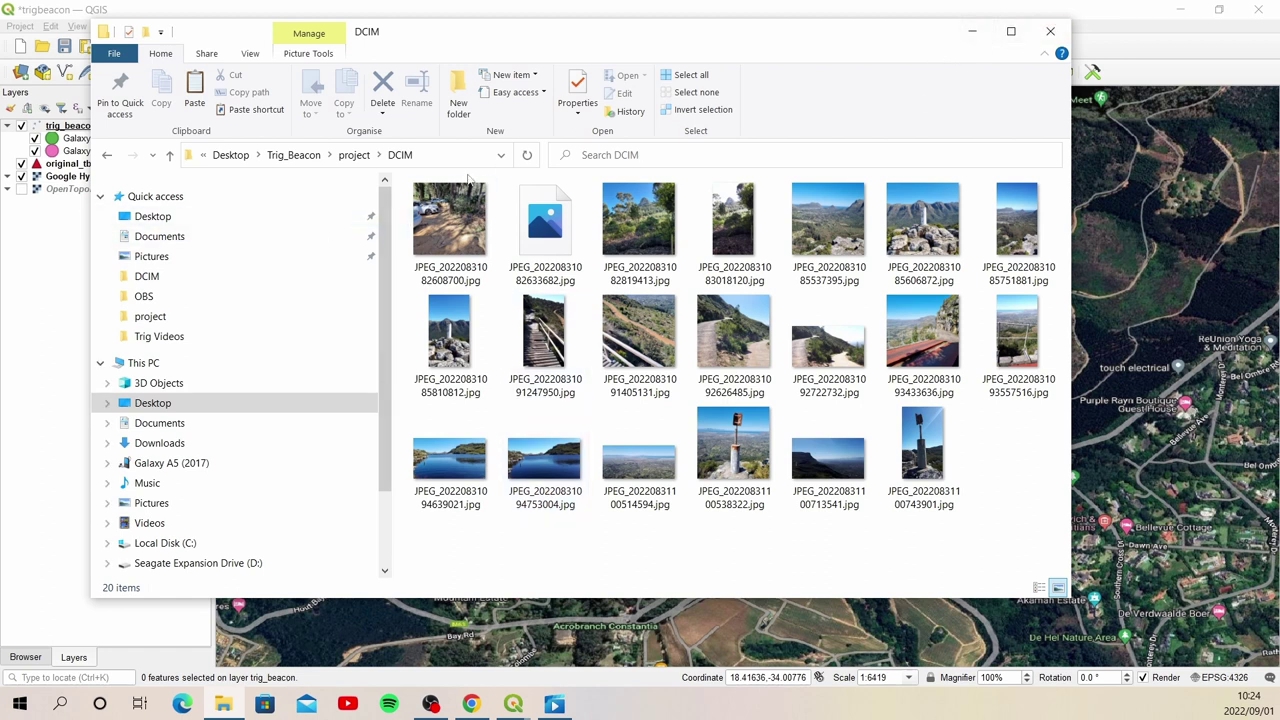
pyautogui.click(1011, 31)
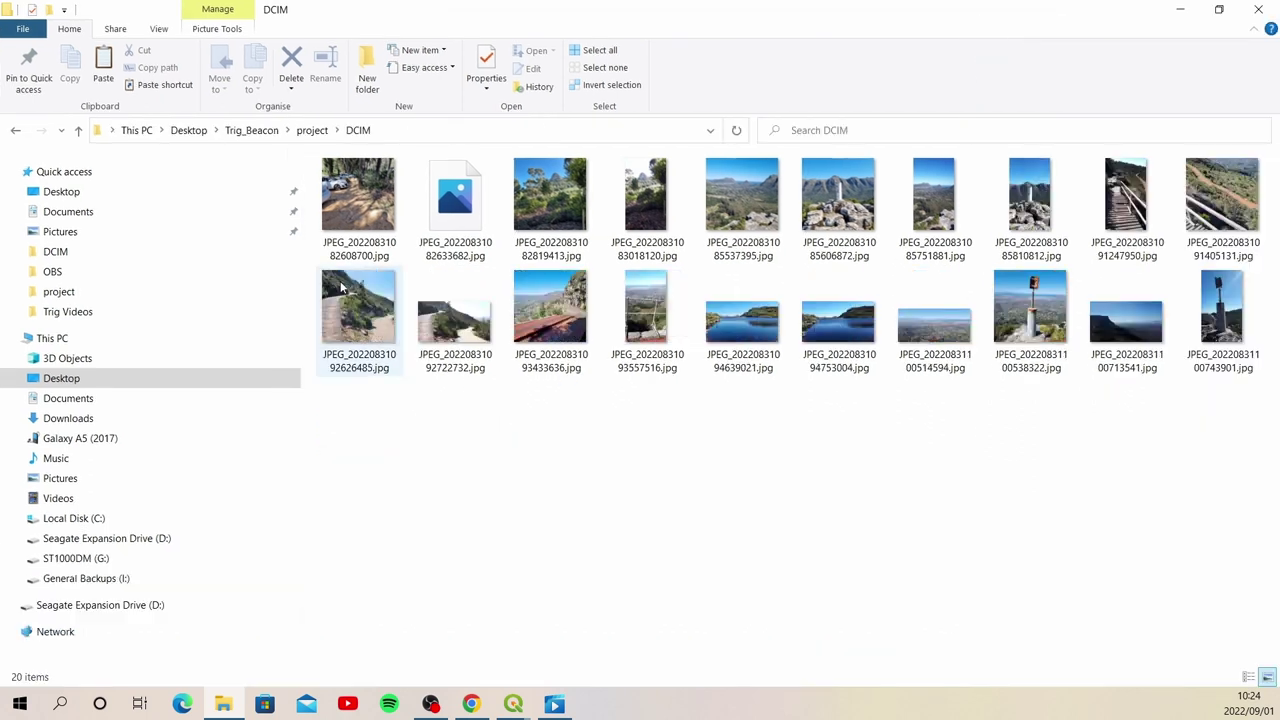
pyautogui.click(392, 129)
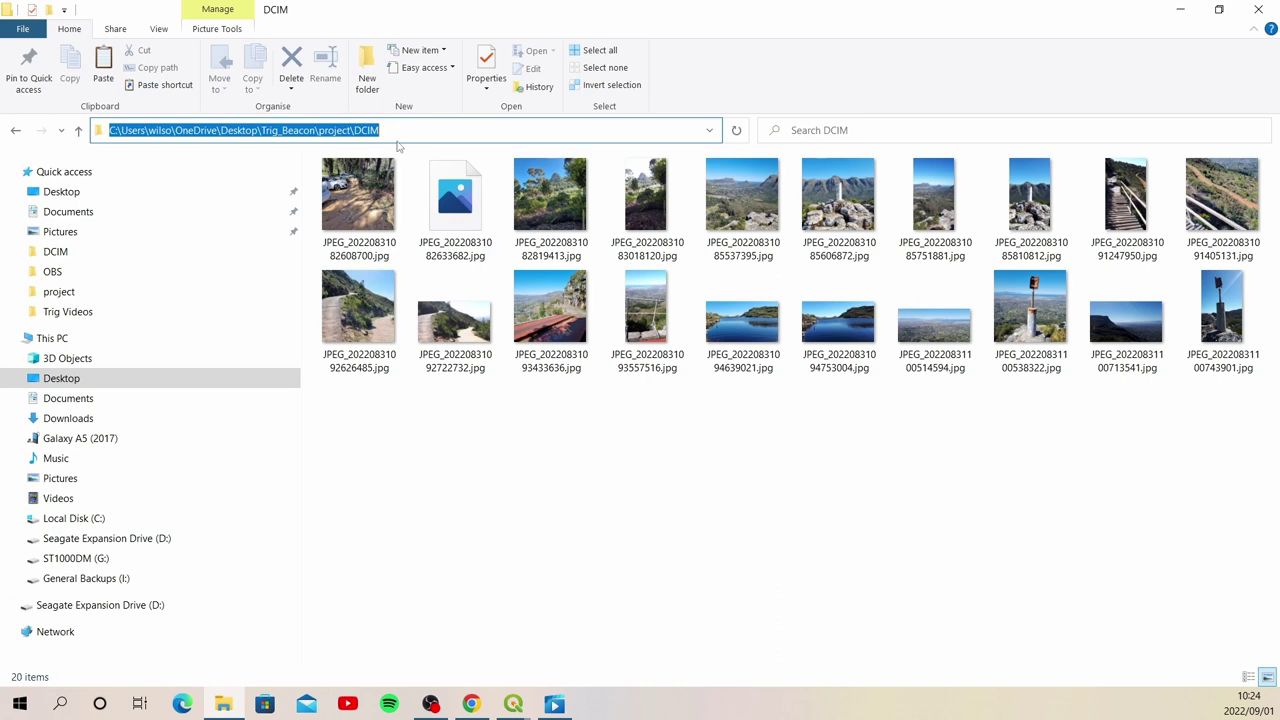
pyautogui.rightClick(283, 131)
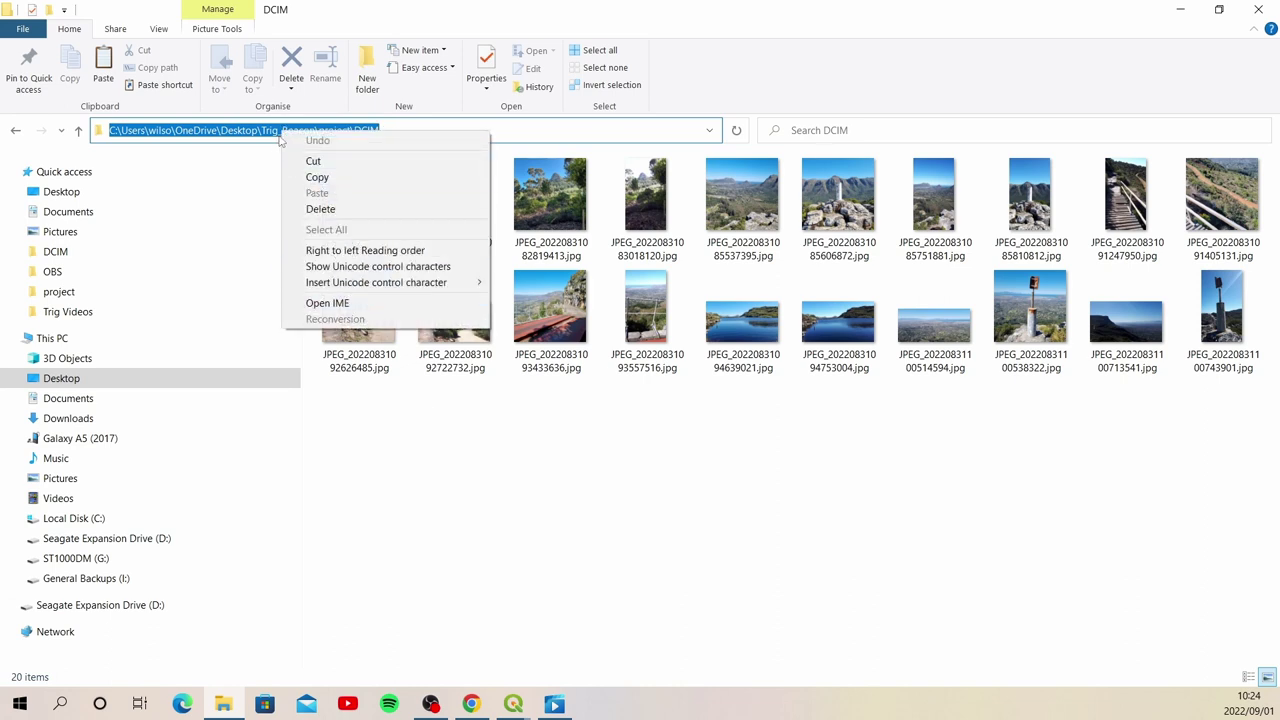
pyautogui.click(467, 462)
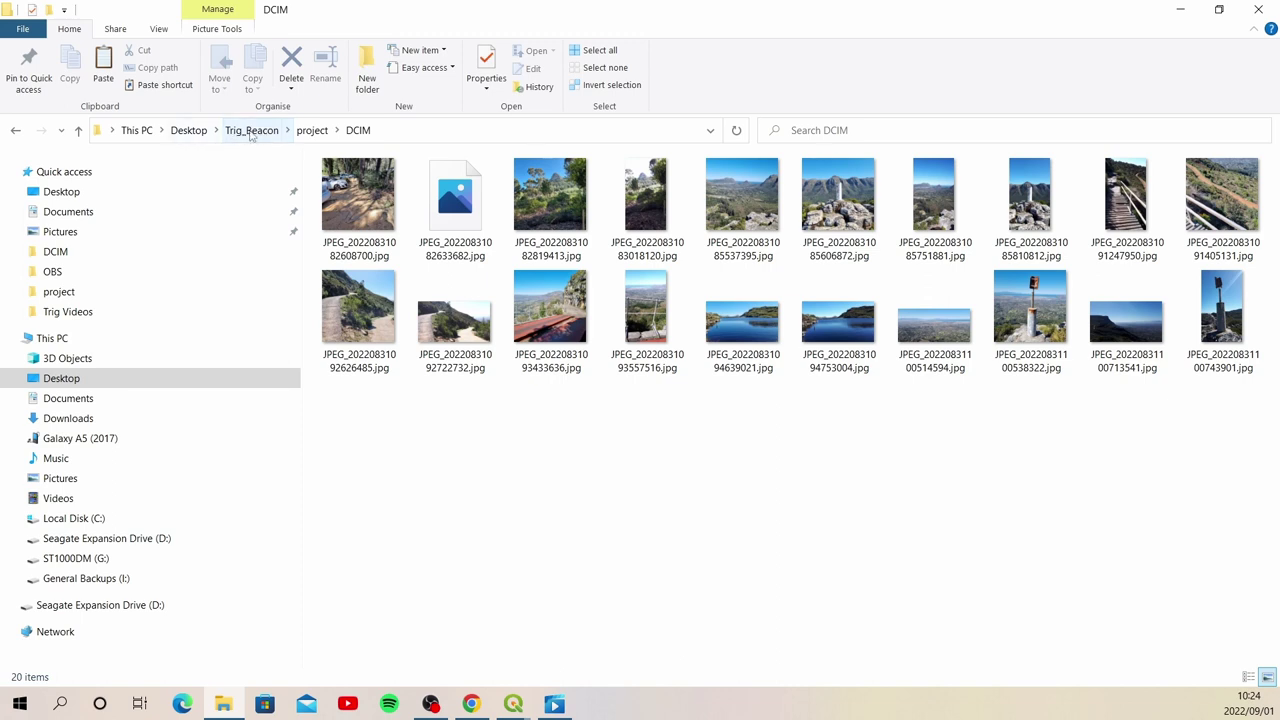
pyautogui.rightClick(262, 135)
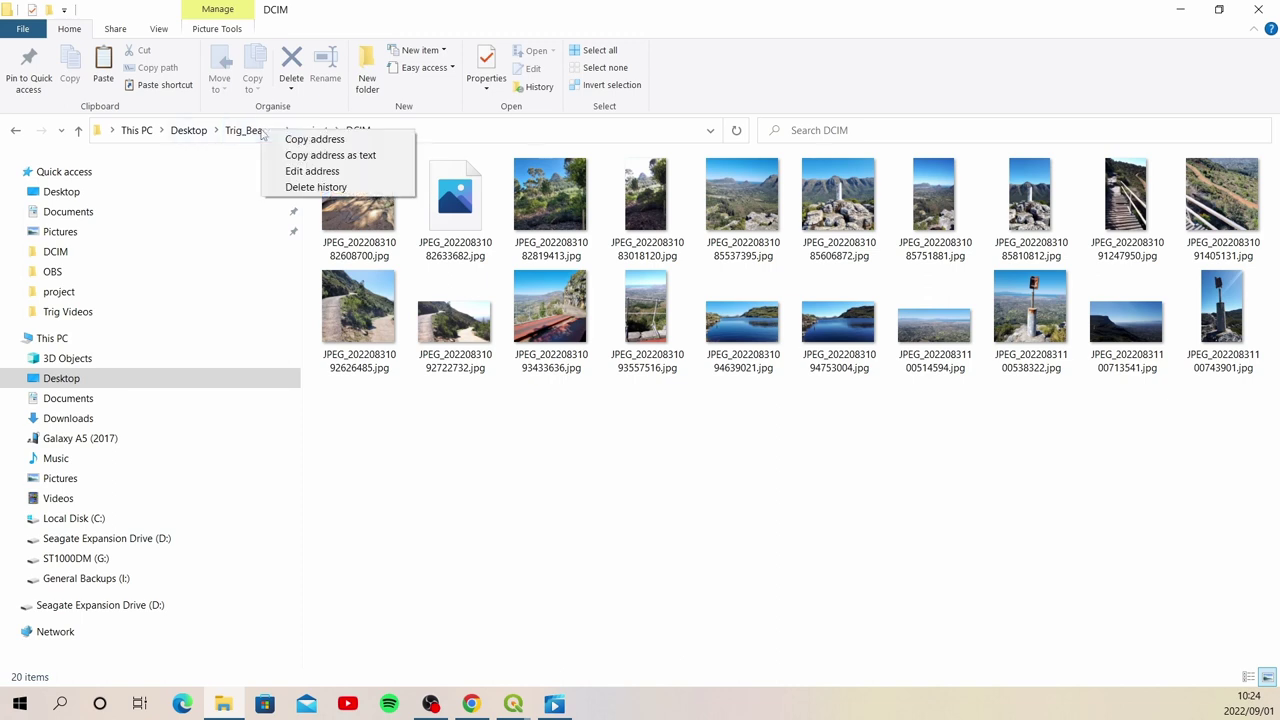
pyautogui.click(315, 140)
# Step: Open a Command Prompt in the DCIM folder by running cmd from the folder's path
pyautogui.click(421, 135)
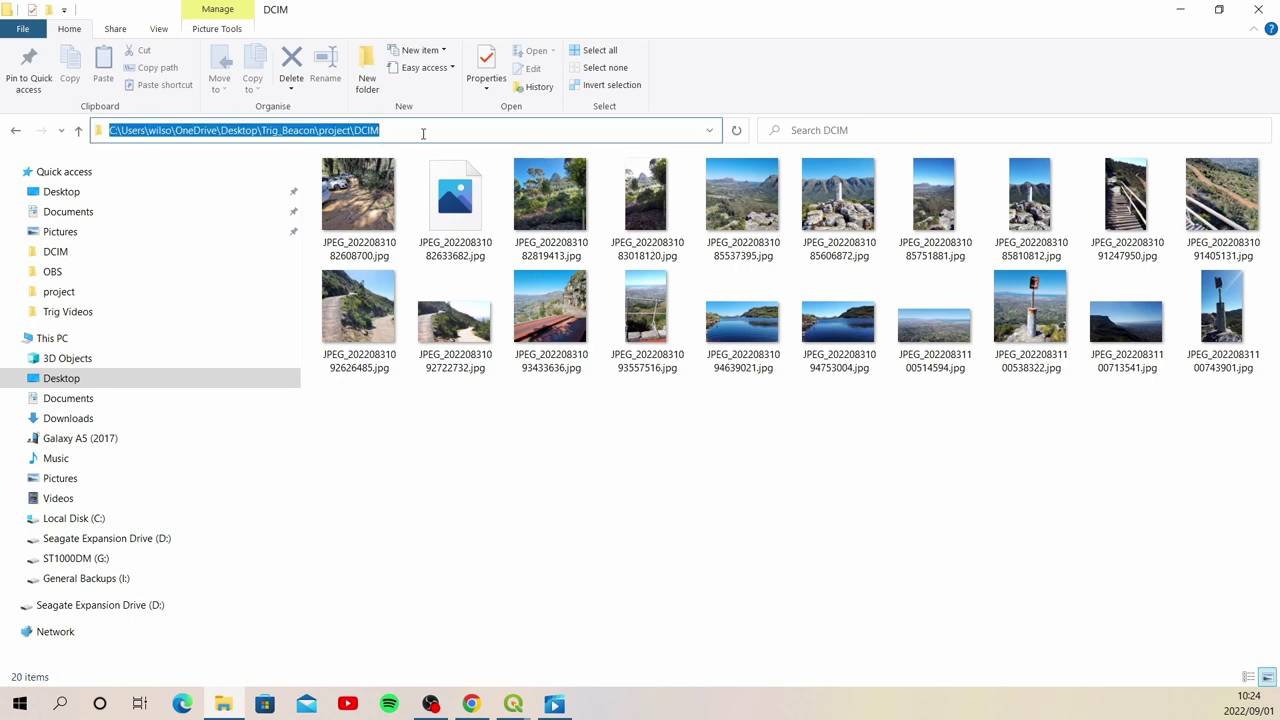
pyautogui.write('cmd')
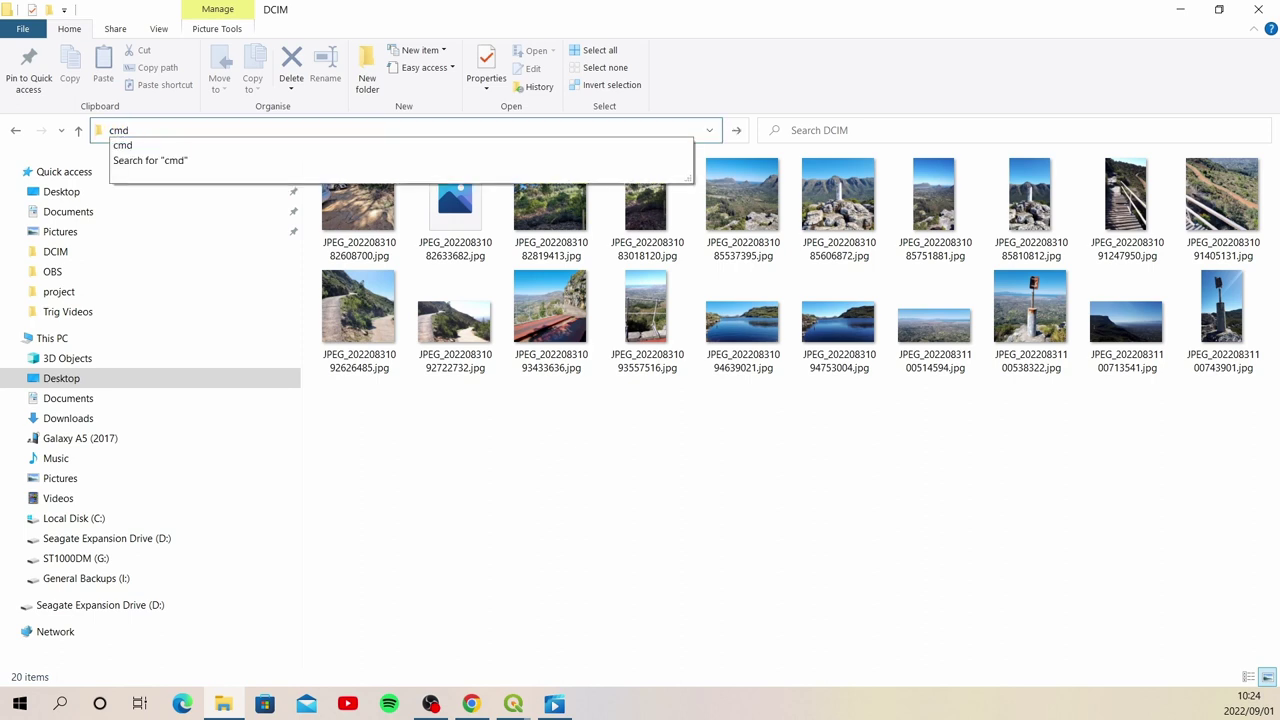
pyautogui.press('Return')
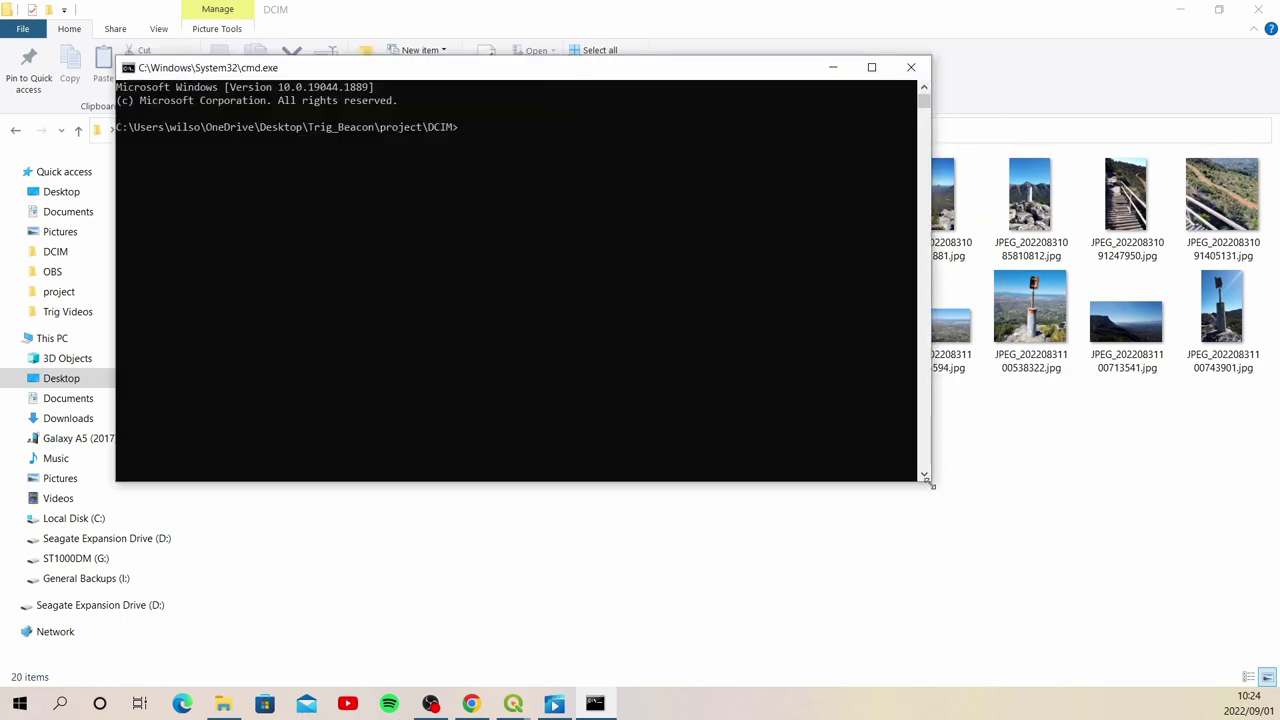
# Step: Enlarge the Command Prompt window and minimise the File Explorer and QGIS windows behind it
pyautogui.moveTo(931, 481); pyautogui.dragTo(998, 566)
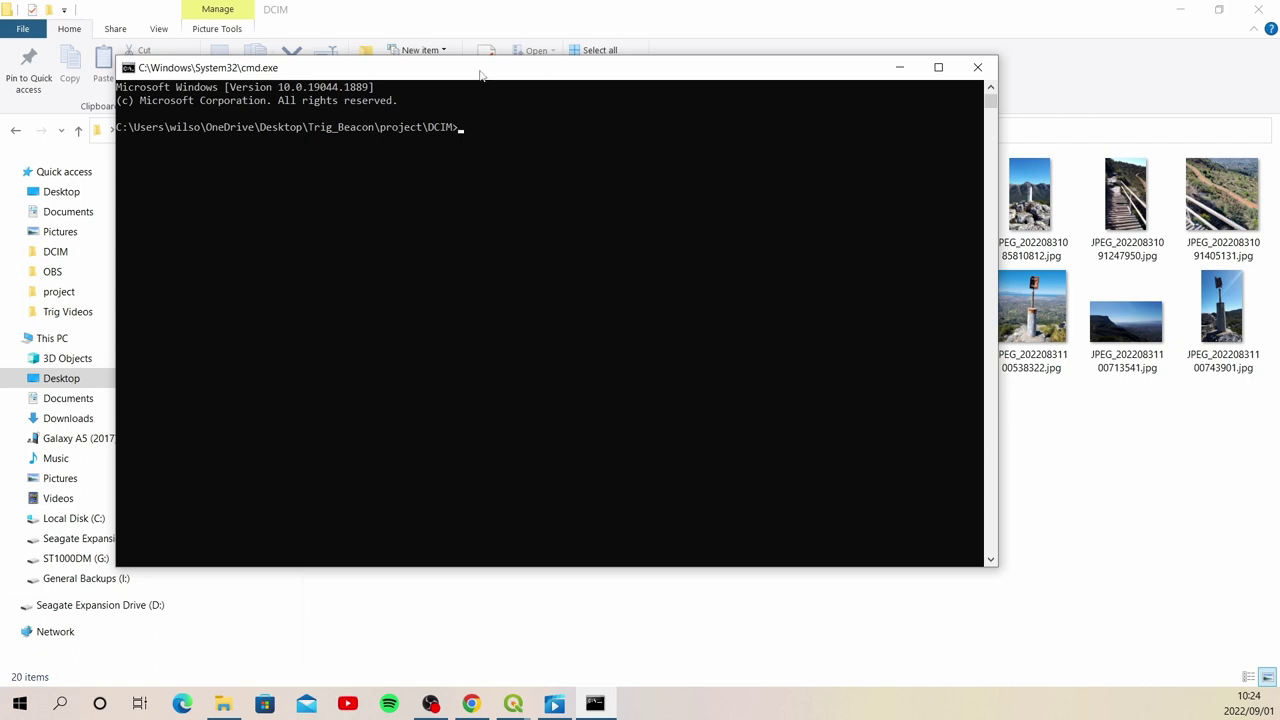
pyautogui.moveTo(483, 75); pyautogui.dragTo(403, 50)
pyautogui.moveTo(918, 548); pyautogui.dragTo(1097, 577)
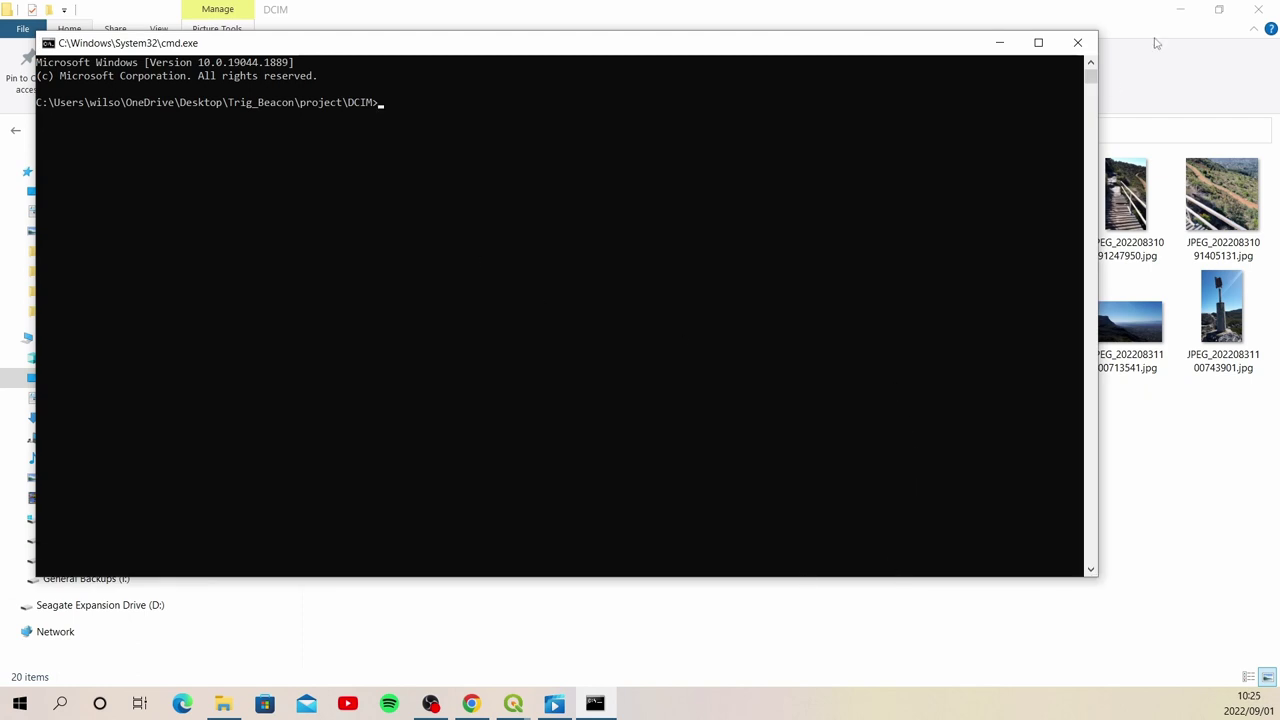
pyautogui.click(1181, 9)
pyautogui.click(1186, 11)
pyautogui.click(1186, 11)
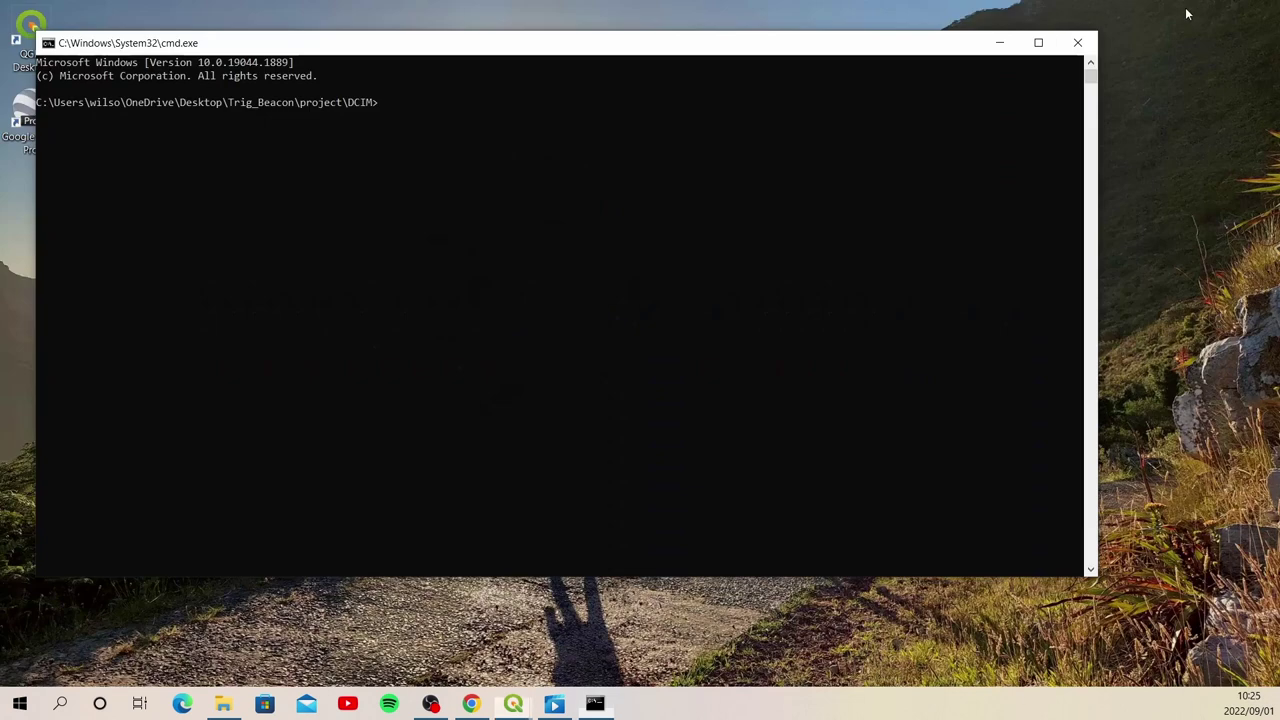
# Step: Set the Windows display scaling for text, apps and other items to 150%
pyautogui.rightClick(1140, 95)
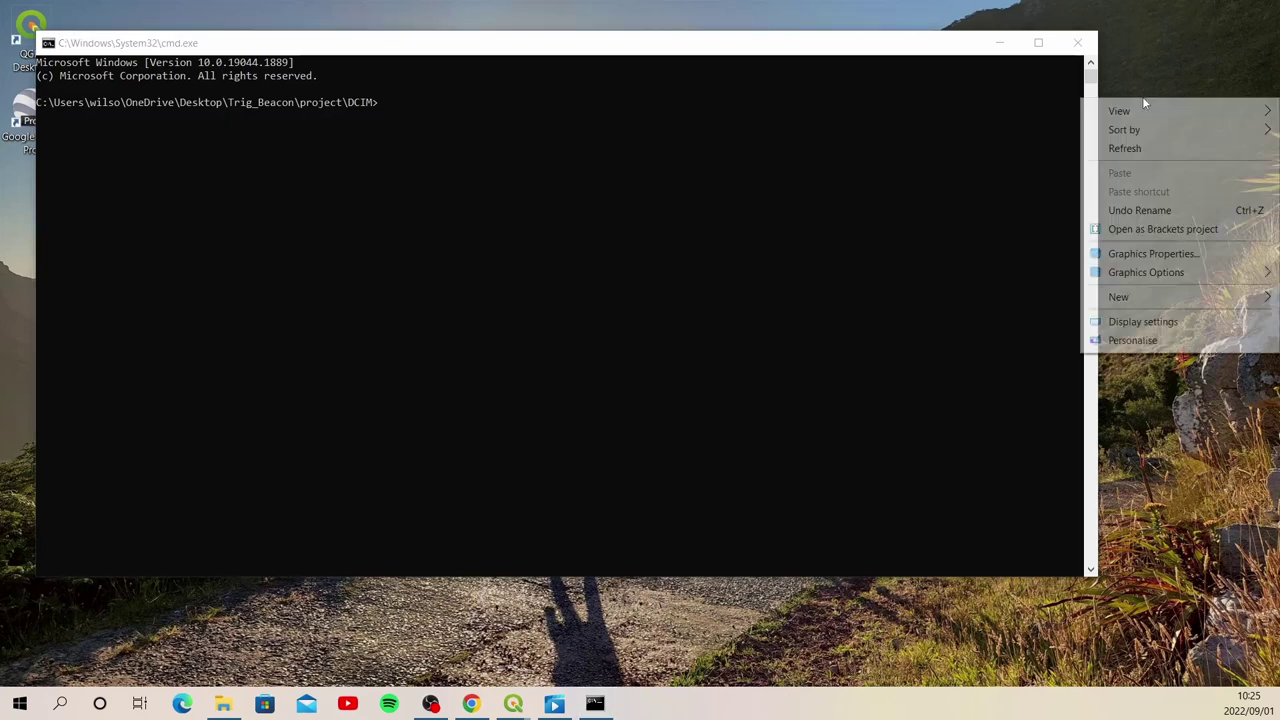
pyautogui.click(1165, 322)
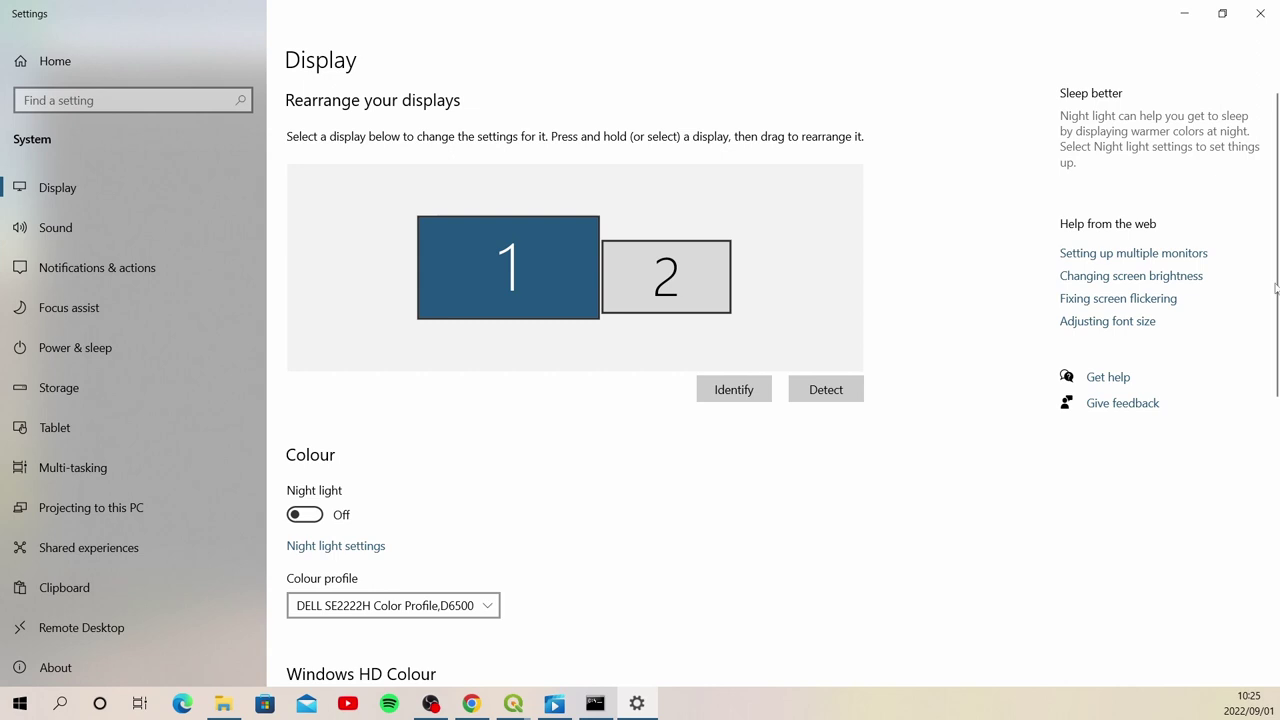
pyautogui.scroll(-5, 1278, 288)
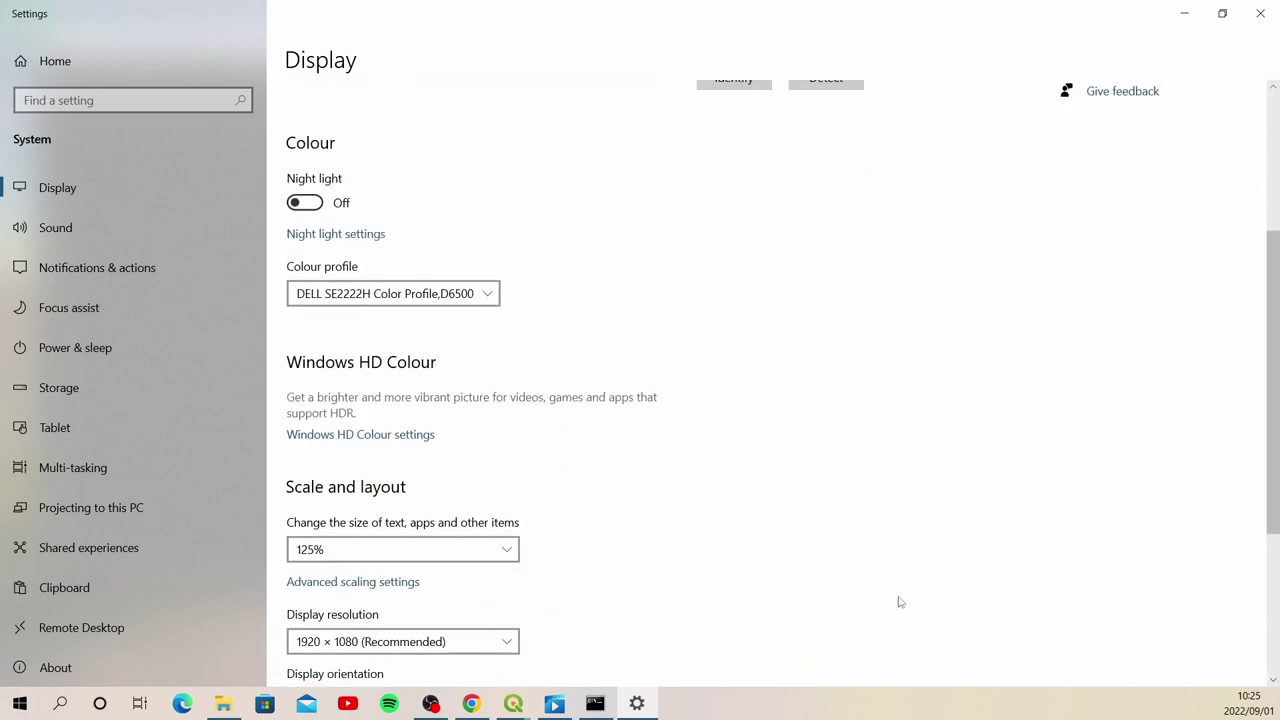
pyautogui.click(488, 552)
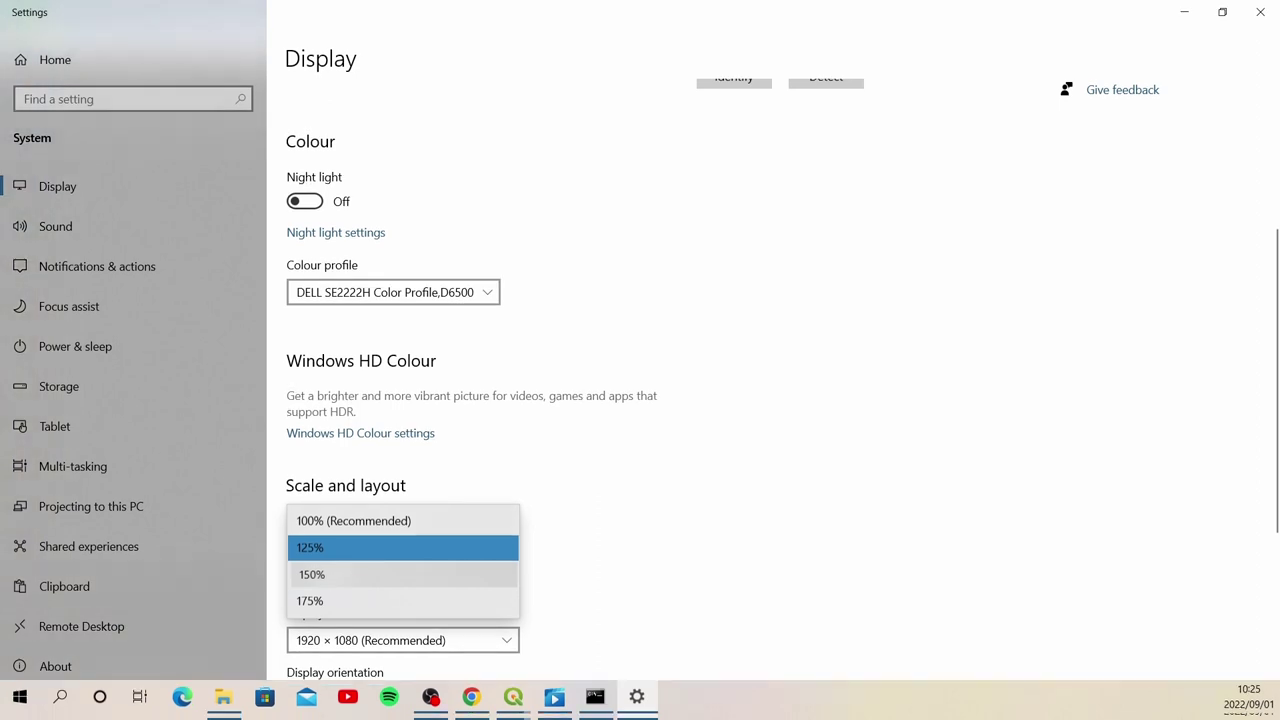
pyautogui.click(330, 577)
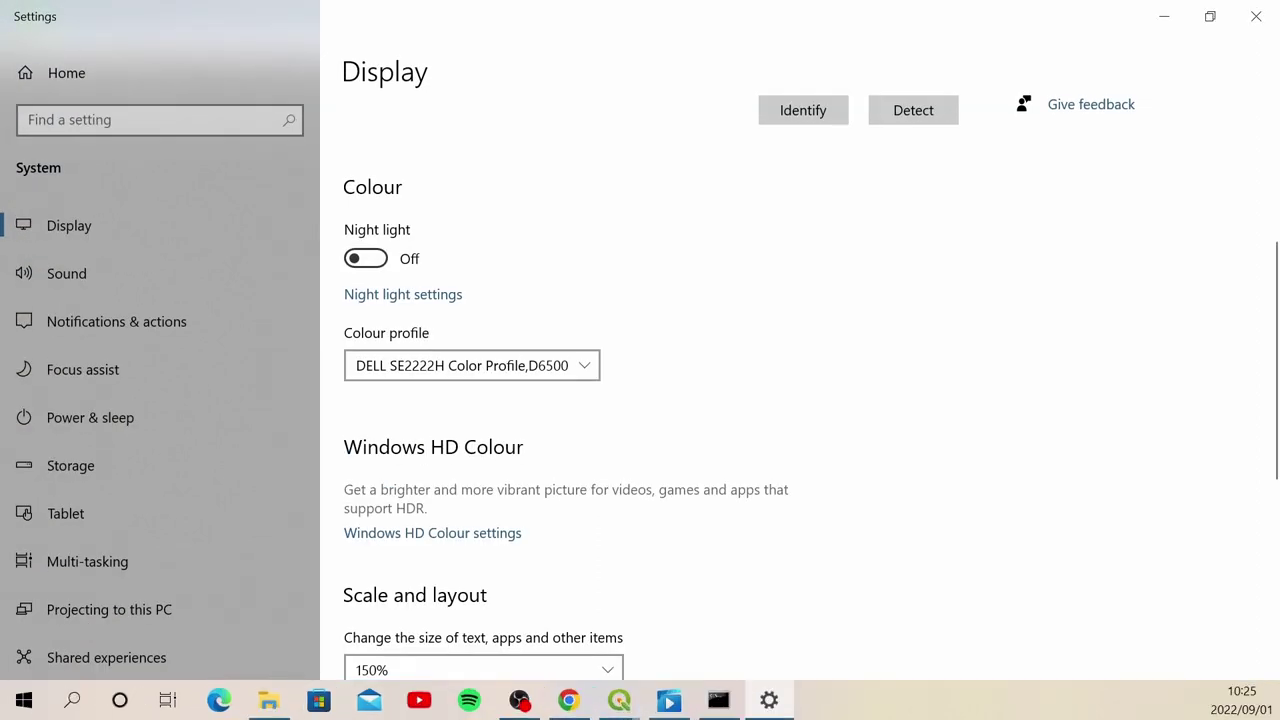
# Step: Minimise Settings and begin an exiftool command in the Command Prompt with -filename -model -gpslongitude -gpslatitude
pyautogui.click(1164, 16)
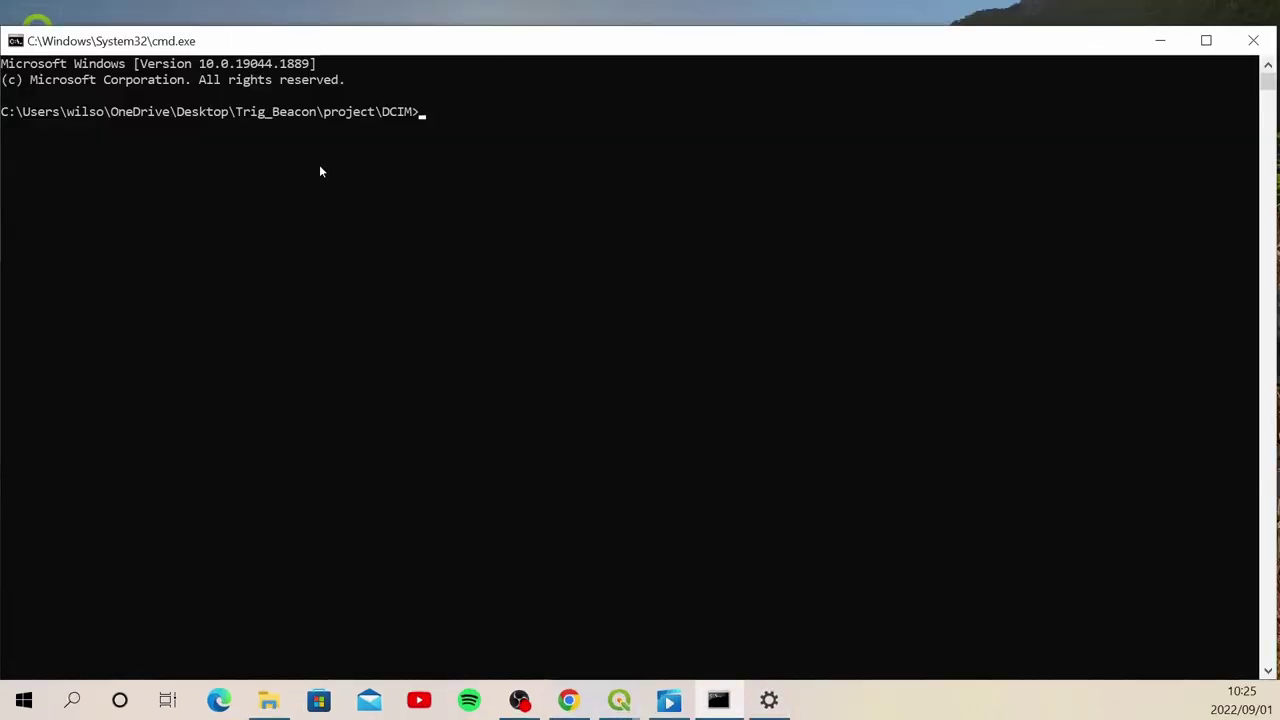
pyautogui.moveTo(506, 40); pyautogui.dragTo(514, 25)
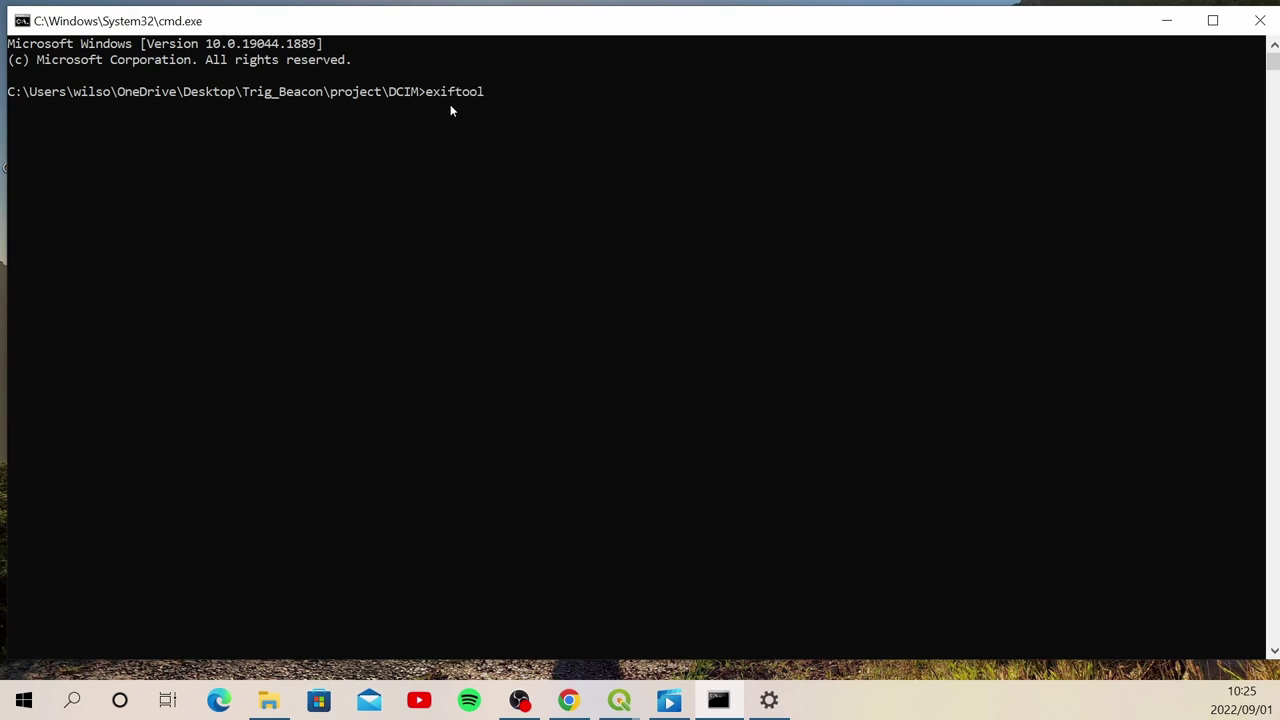
pyautogui.write('-filename -model -gps')
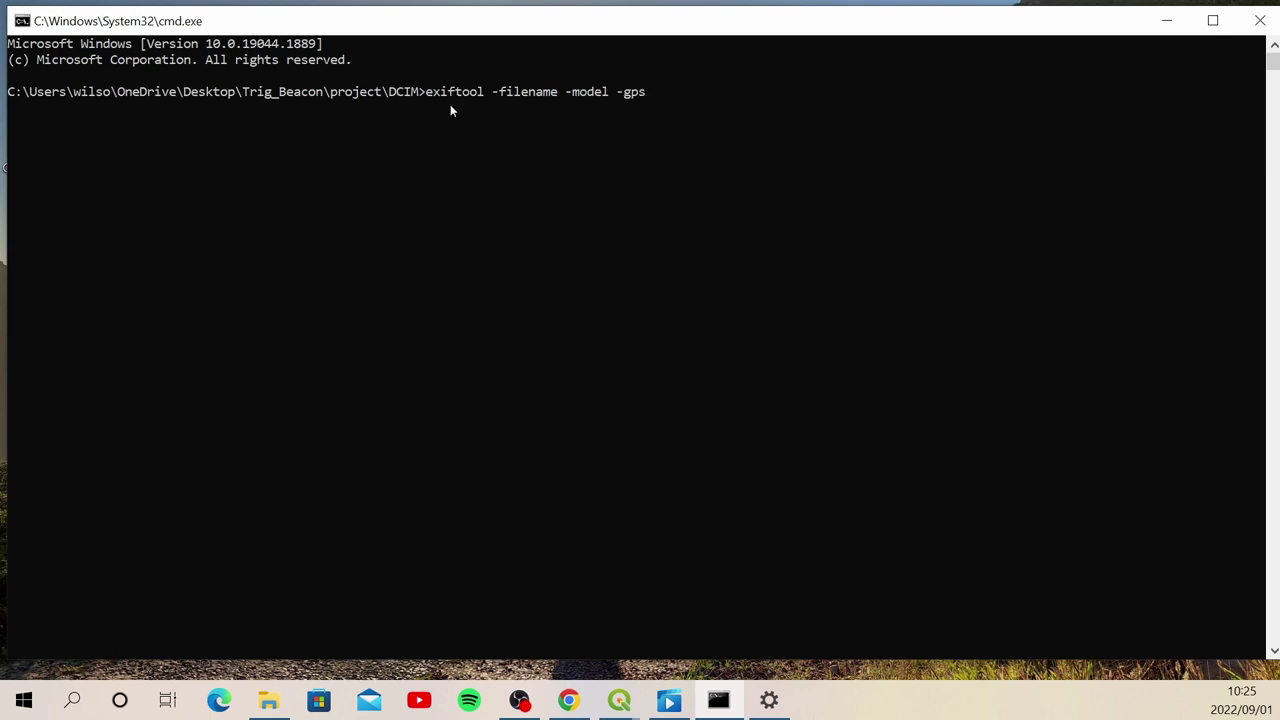
pyautogui.write('longitude')
pyautogui.write('g')
pyautogui.press('BackSpace')
pyautogui.press('BackSpace')
pyautogui.write('de')
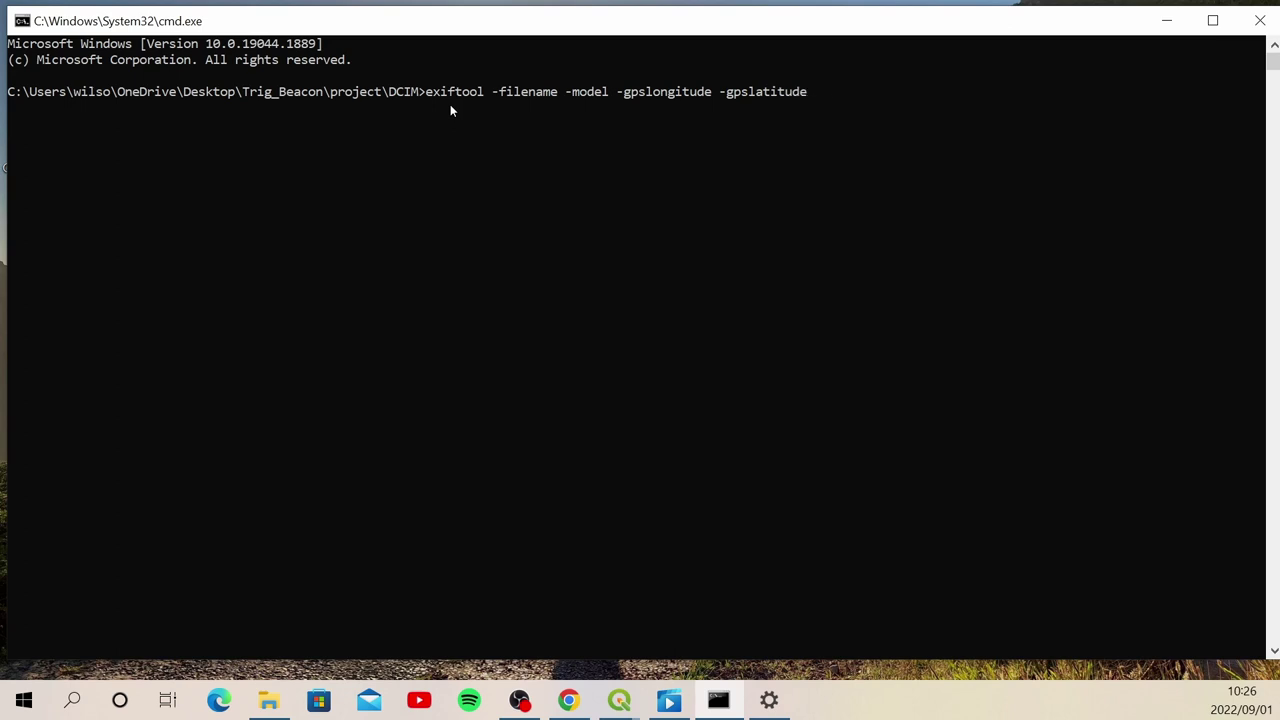
# Step: Complete the exiftool command with -gpsaltitude -csv -T -r -n and the DCIM folder path, redirect it to coordinates.csv, and run it
pyautogui.write(' -gpsaltitude -c')
pyautogui.write('sv')
pyautogui.press('BackSpace')
pyautogui.write('T -r -n')
pyautogui.hotkey('ctrl', 'v')
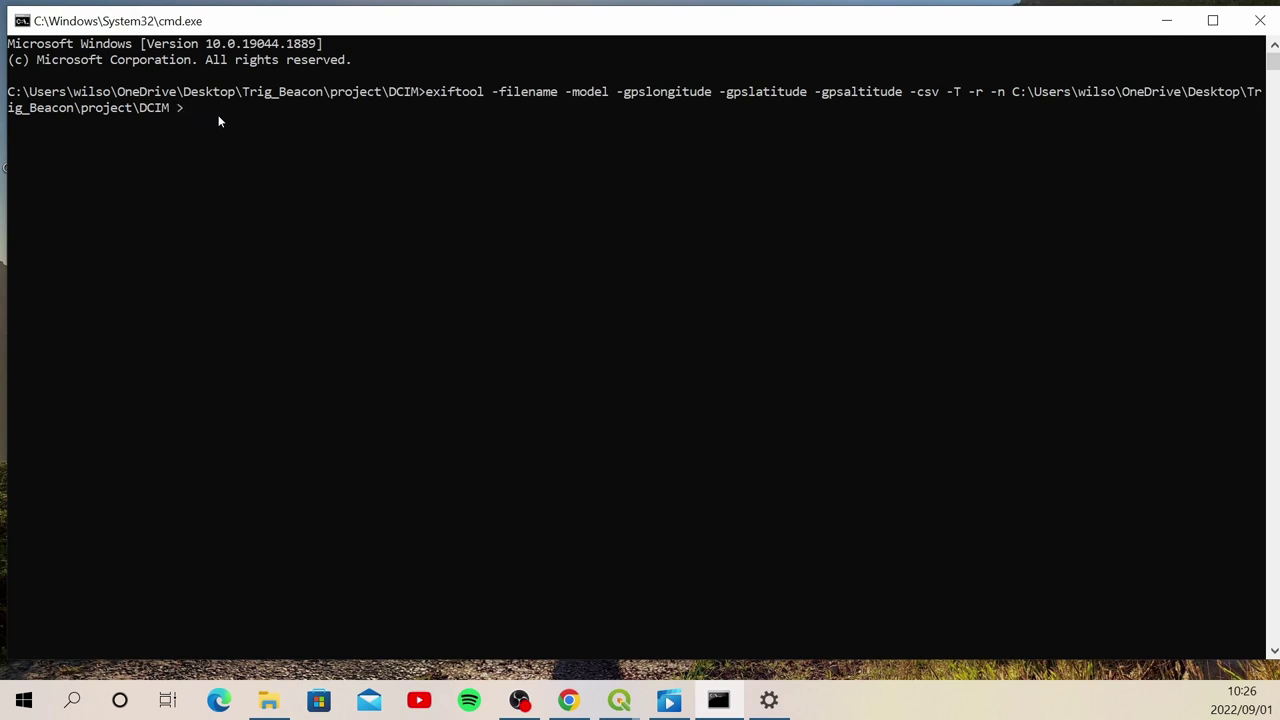
pyautogui.write('coord')
pyautogui.press('BackSpace')
pyautogui.write('inates.csv')
pyautogui.press('Return')
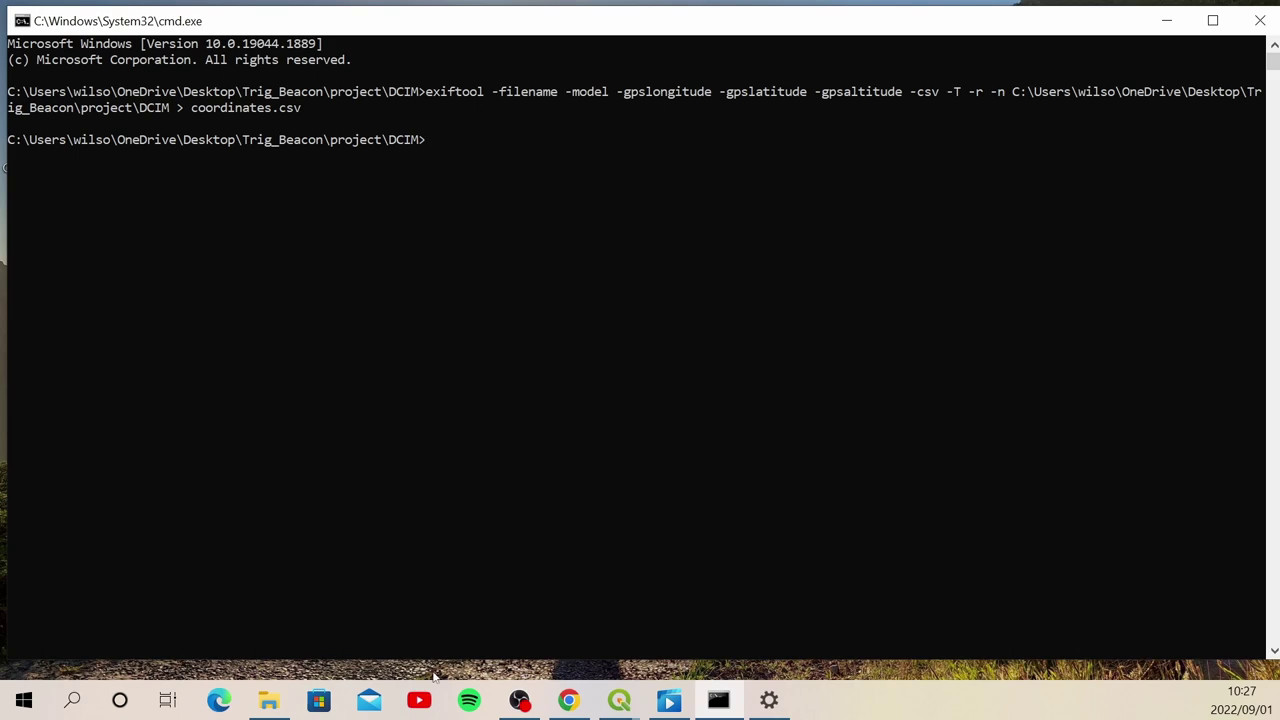
# Step: Open coordinates.csv from the DCIM folder in Excel and maximise its window
pyautogui.click(269, 700)
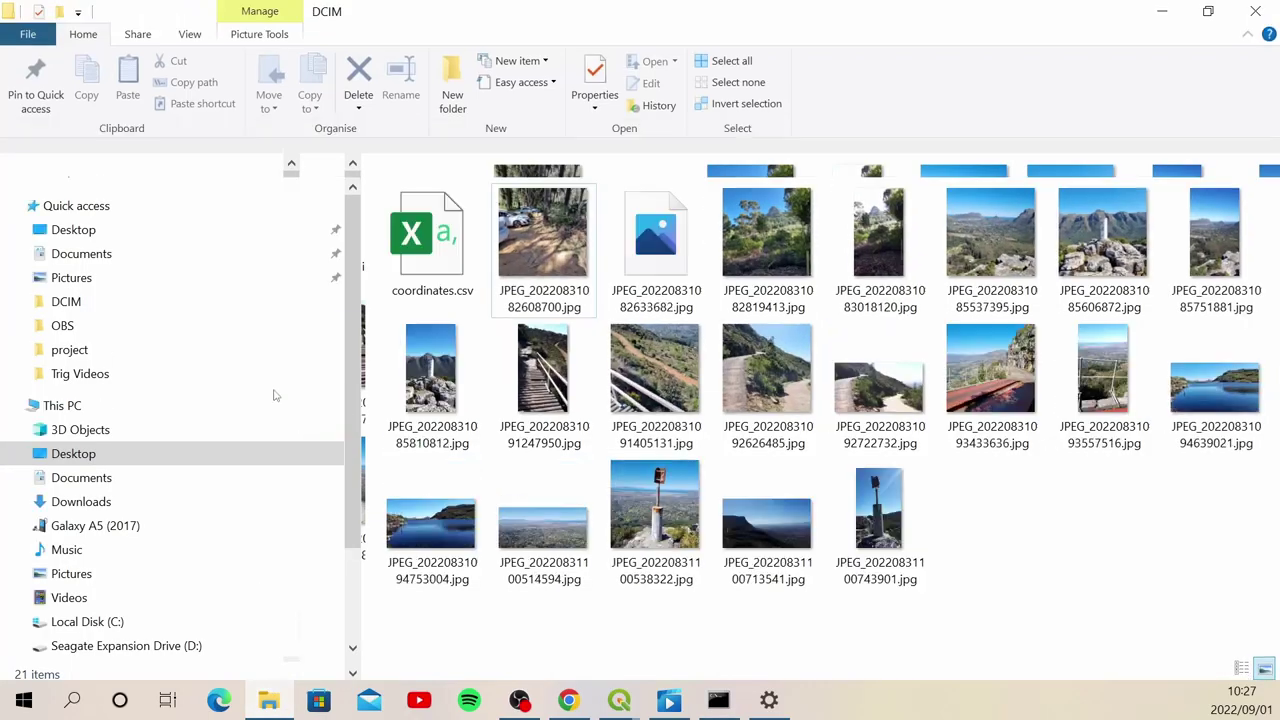
pyautogui.click(436, 256)
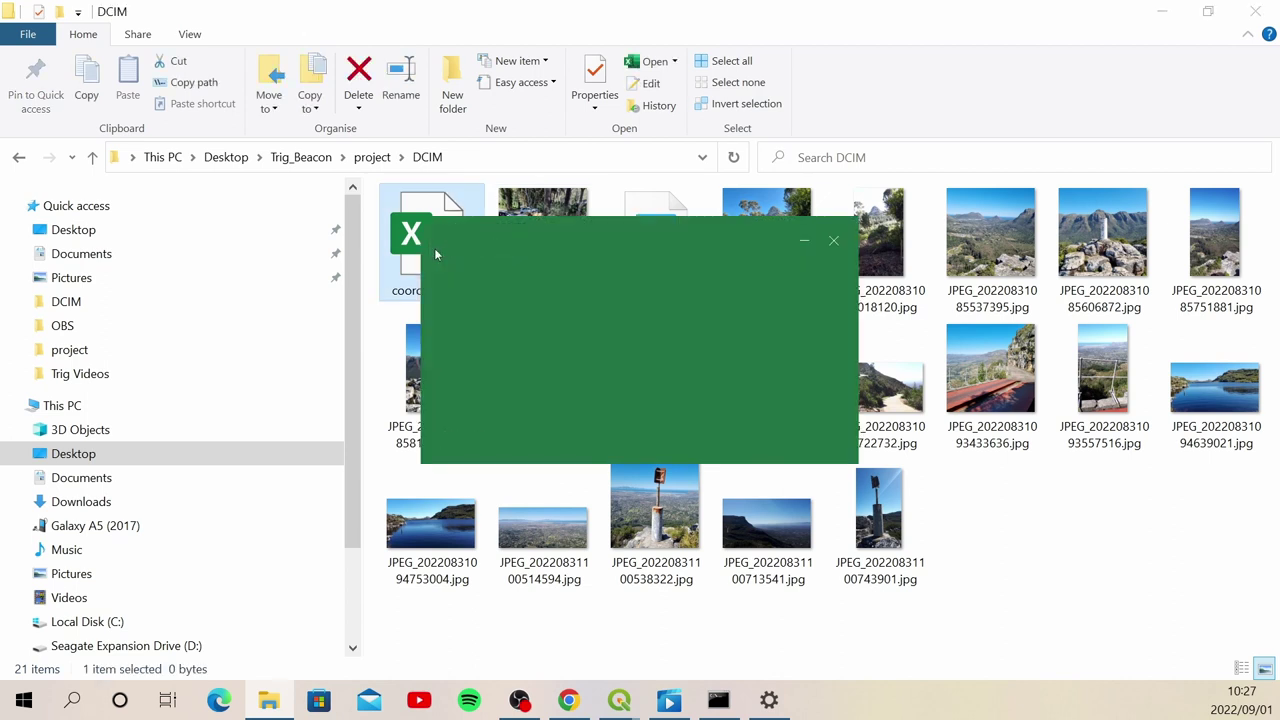
pyautogui.doubleClick(436, 256)
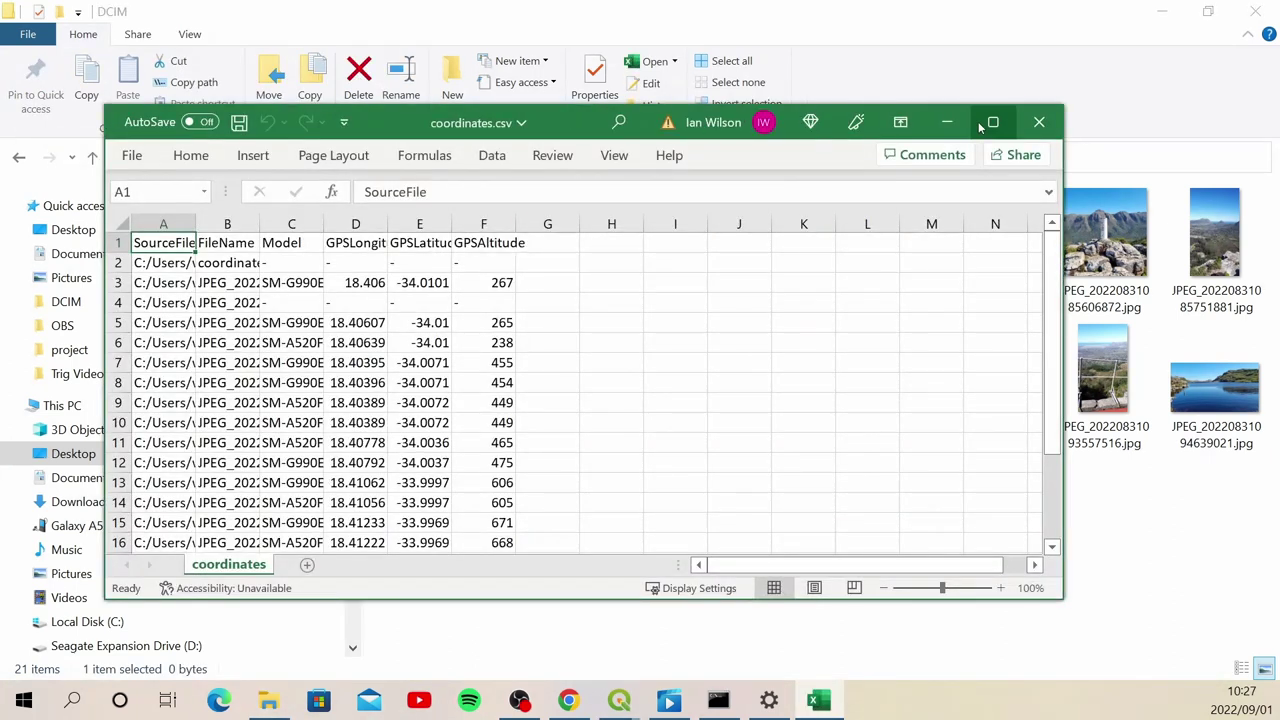
pyautogui.click(992, 122)
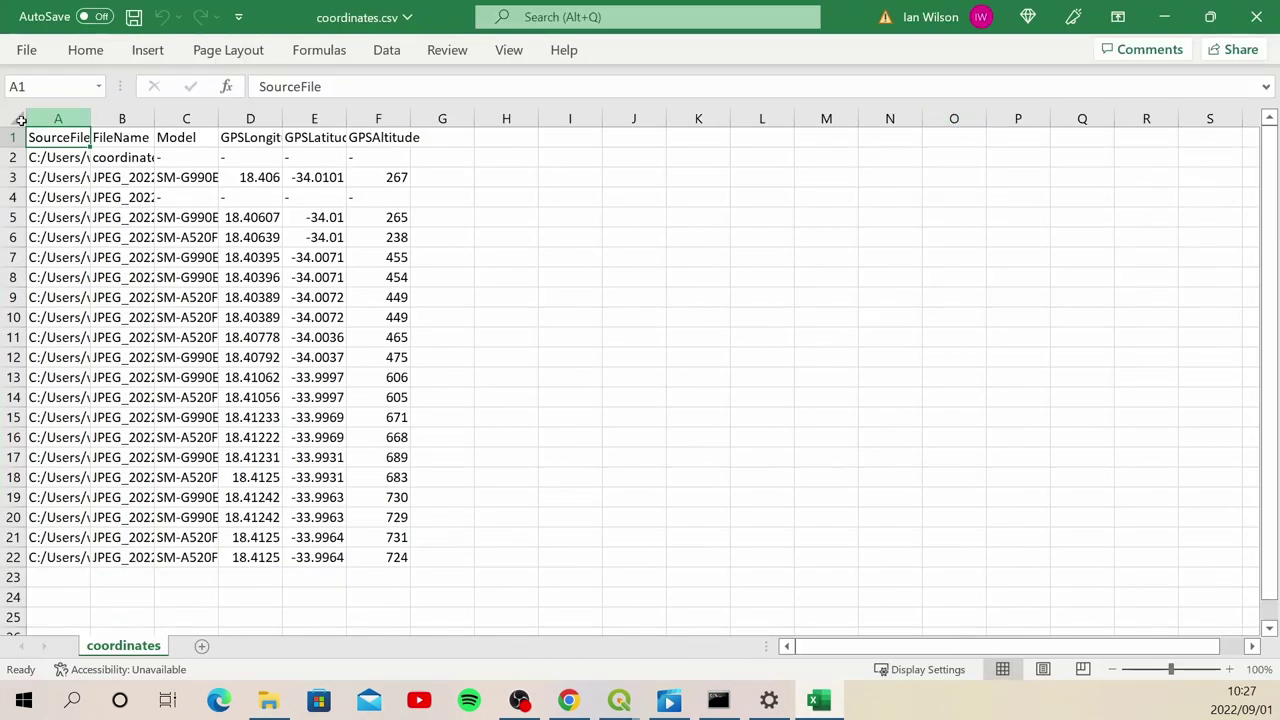
# Step: Auto-fit all columns of the sheet, narrow the SourceFile column and widen the Model column slightly
pyautogui.click(8, 120)
pyautogui.doubleClick(89, 120)
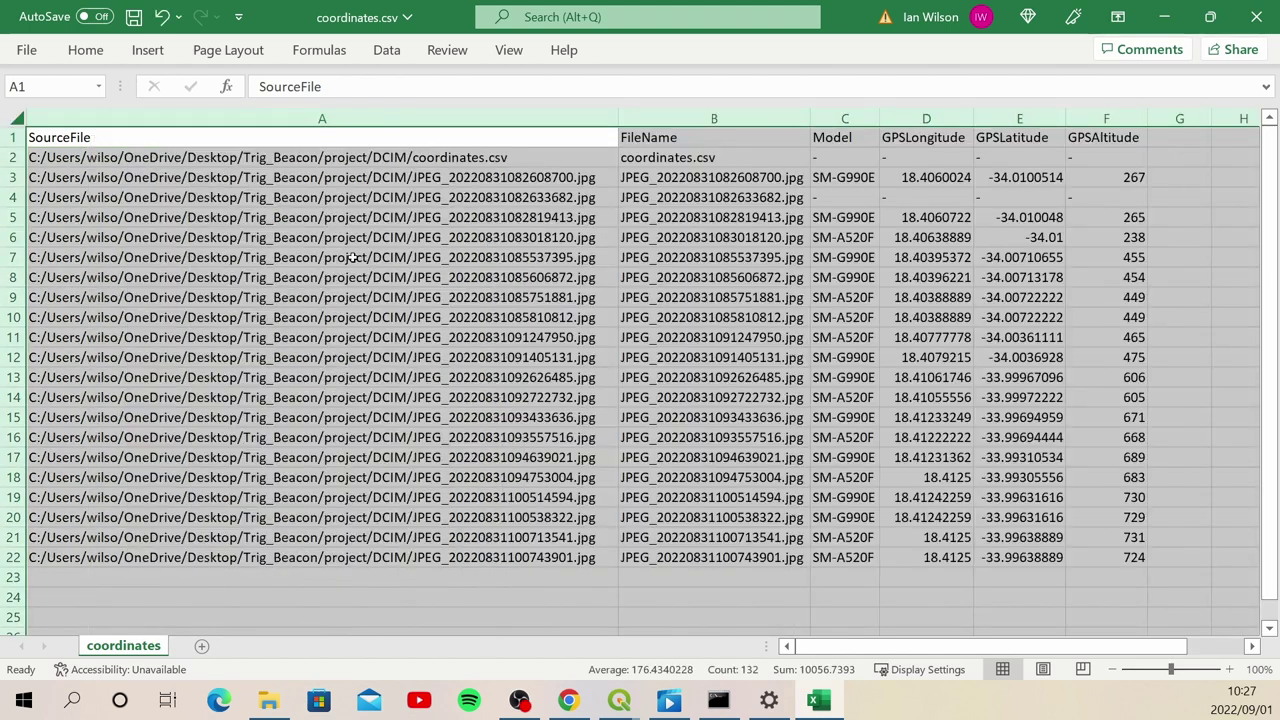
pyautogui.click(585, 137)
pyautogui.click(585, 152)
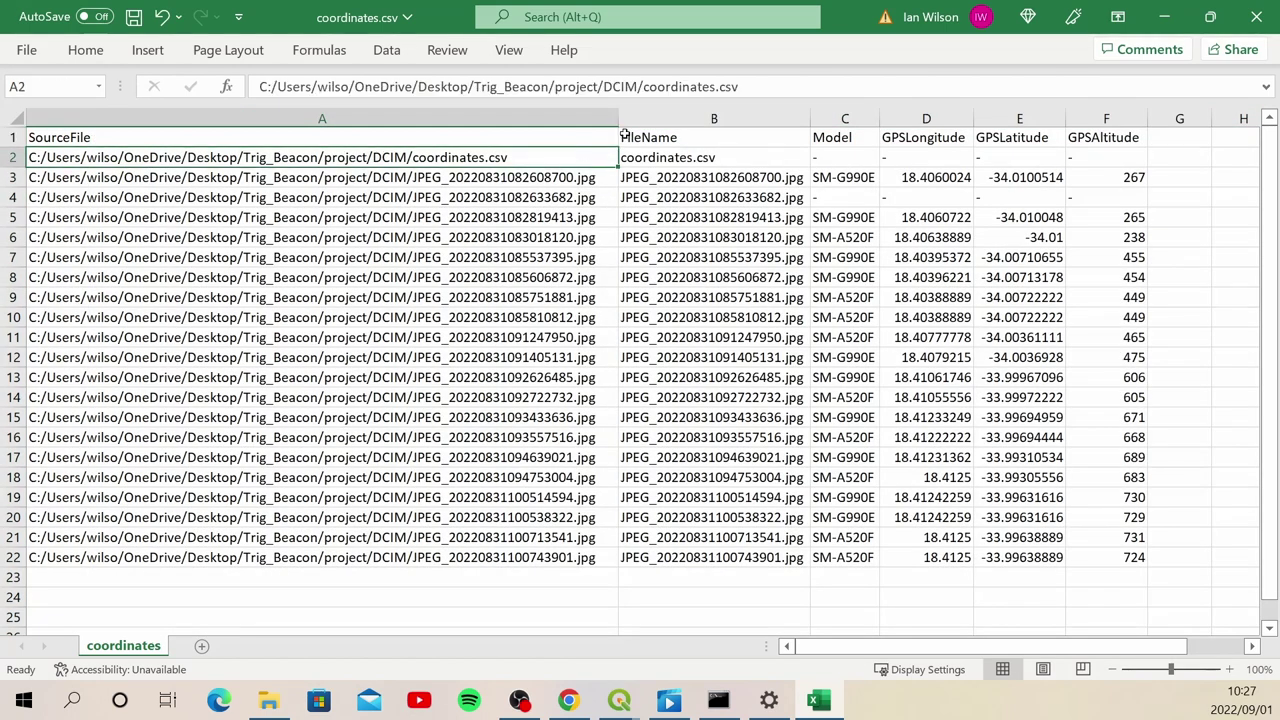
pyautogui.moveTo(618, 120); pyautogui.dragTo(284, 140)
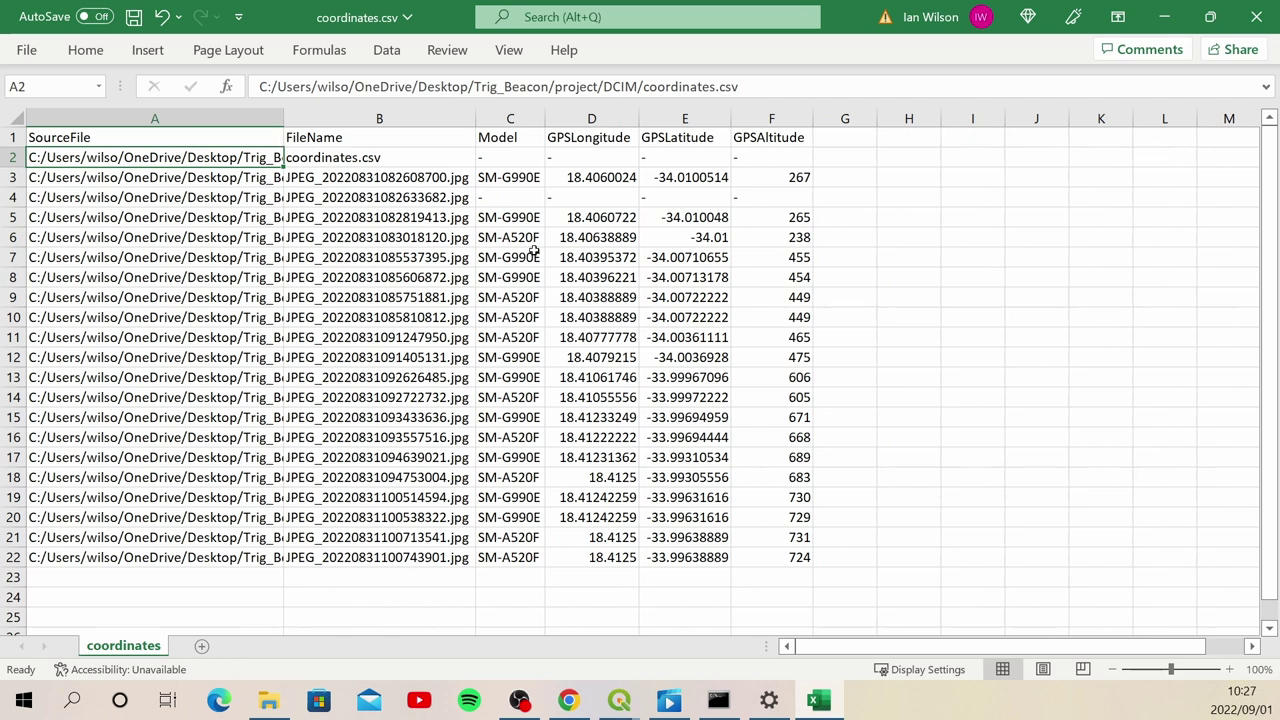
pyautogui.moveTo(545, 118); pyautogui.dragTo(577, 118)
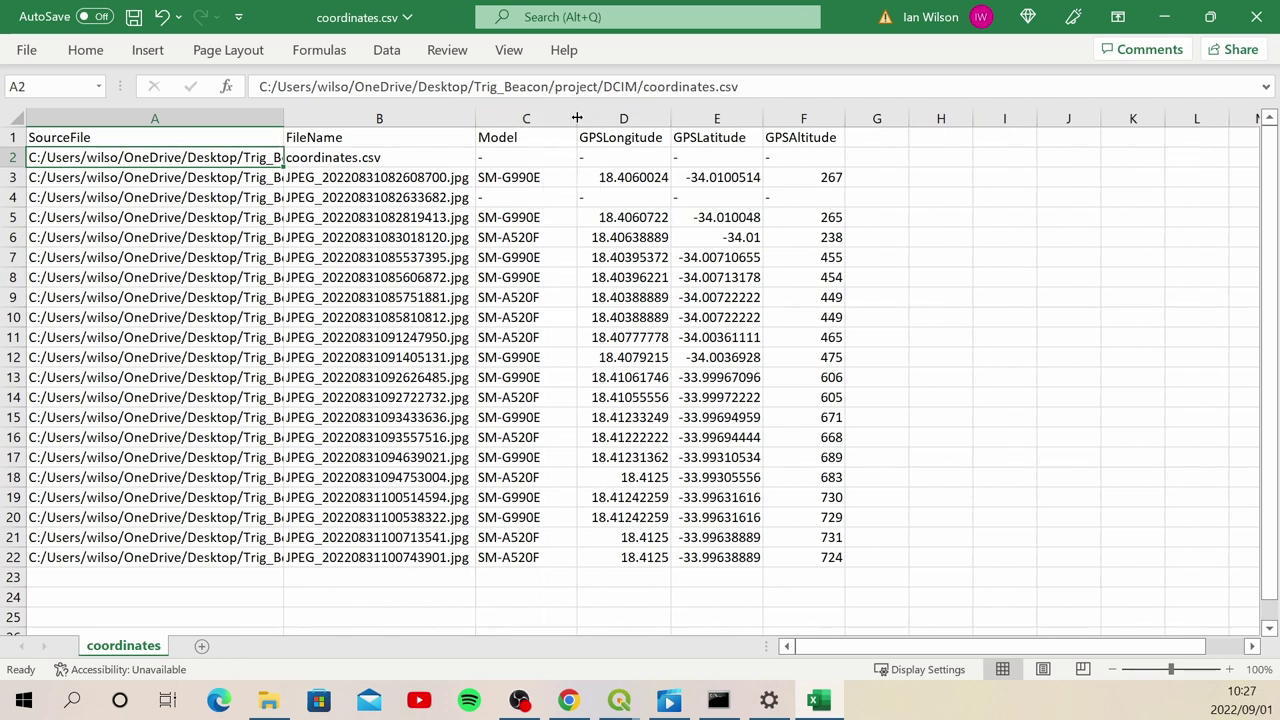
# Step: Delete rows 2 and 4, the entries without model or GPS values
pyautogui.click(12, 157)
pyautogui.keyDown('ctrl'); pyautogui.click(12, 197); pyautogui.keyUp('ctrl')
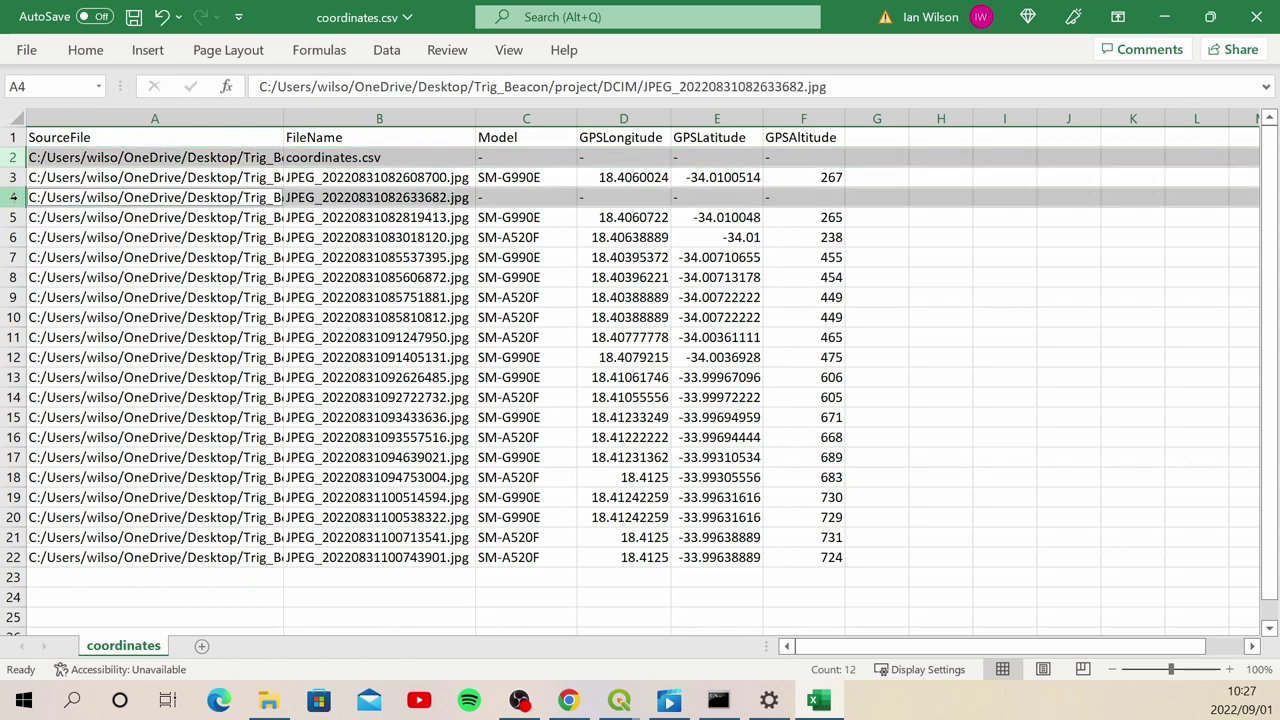
pyautogui.rightClick(12, 197)
pyautogui.click(72, 432)
pyautogui.click(496, 298)
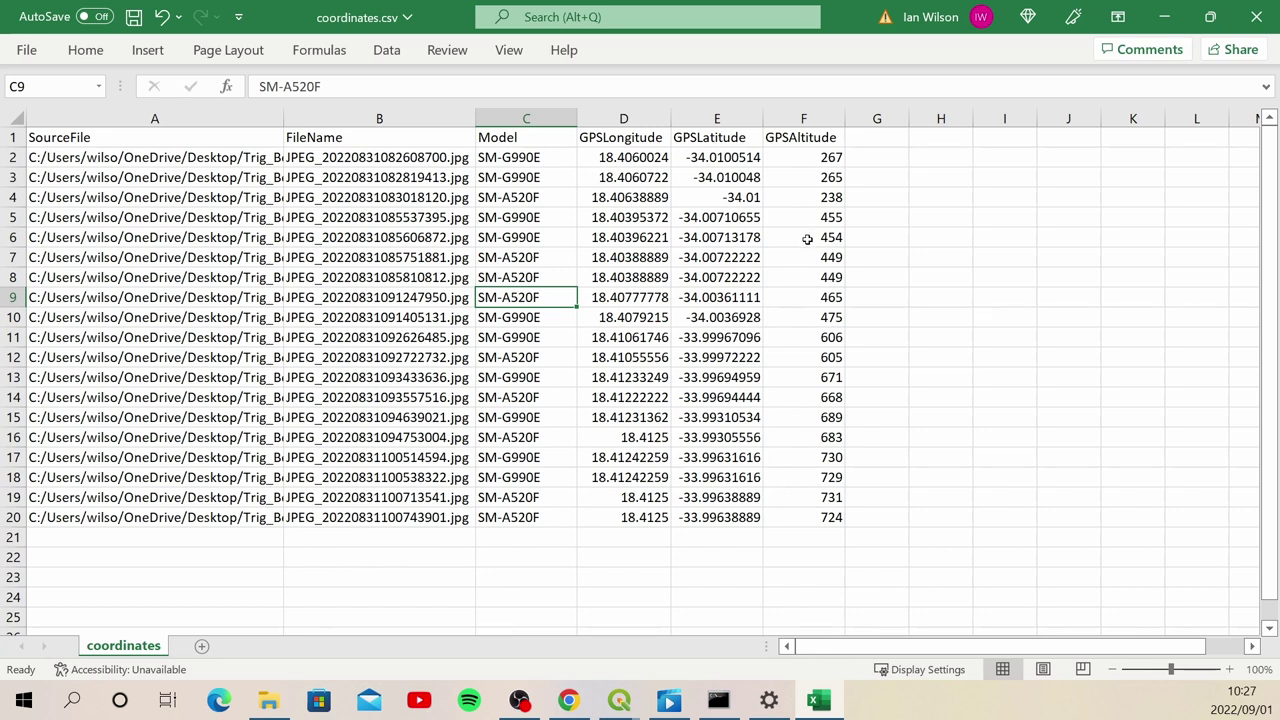
# Step: Close Excel, saving the changes over the existing coordinates.csv in comma-delimited CSV format
pyautogui.click(1258, 20)
pyautogui.click(527, 376)
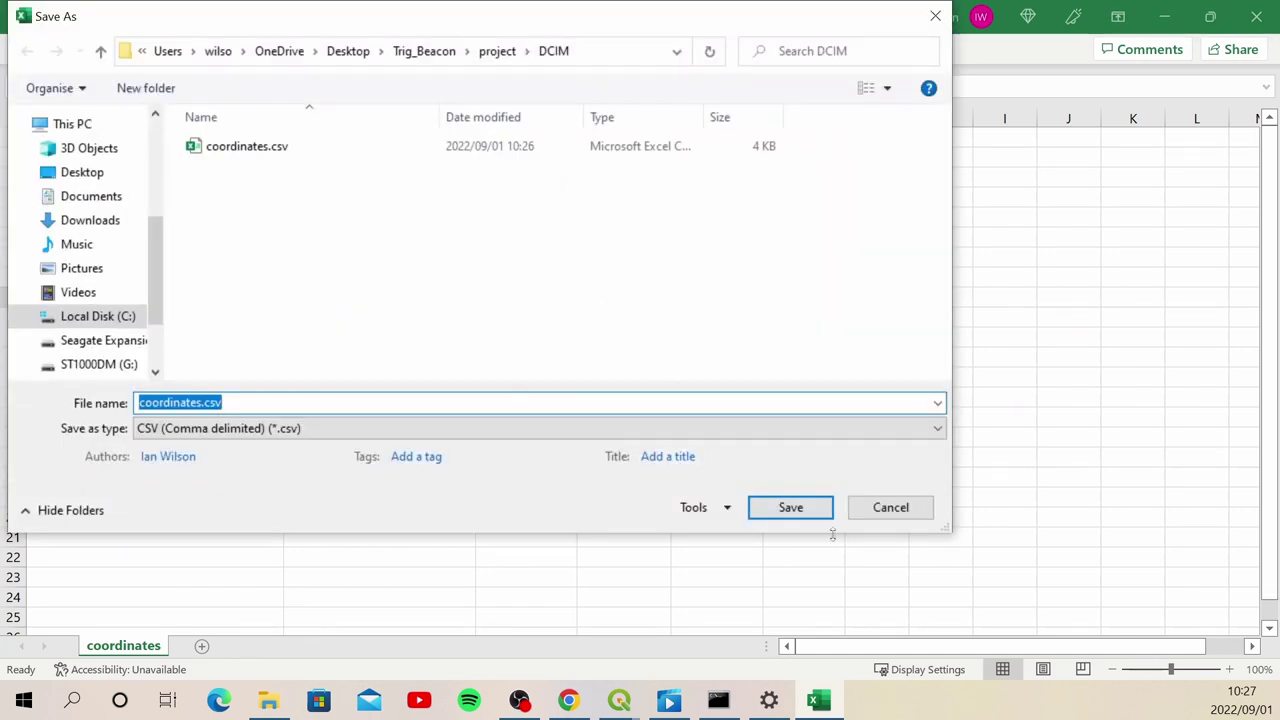
pyautogui.click(790, 507)
pyautogui.click(686, 352)
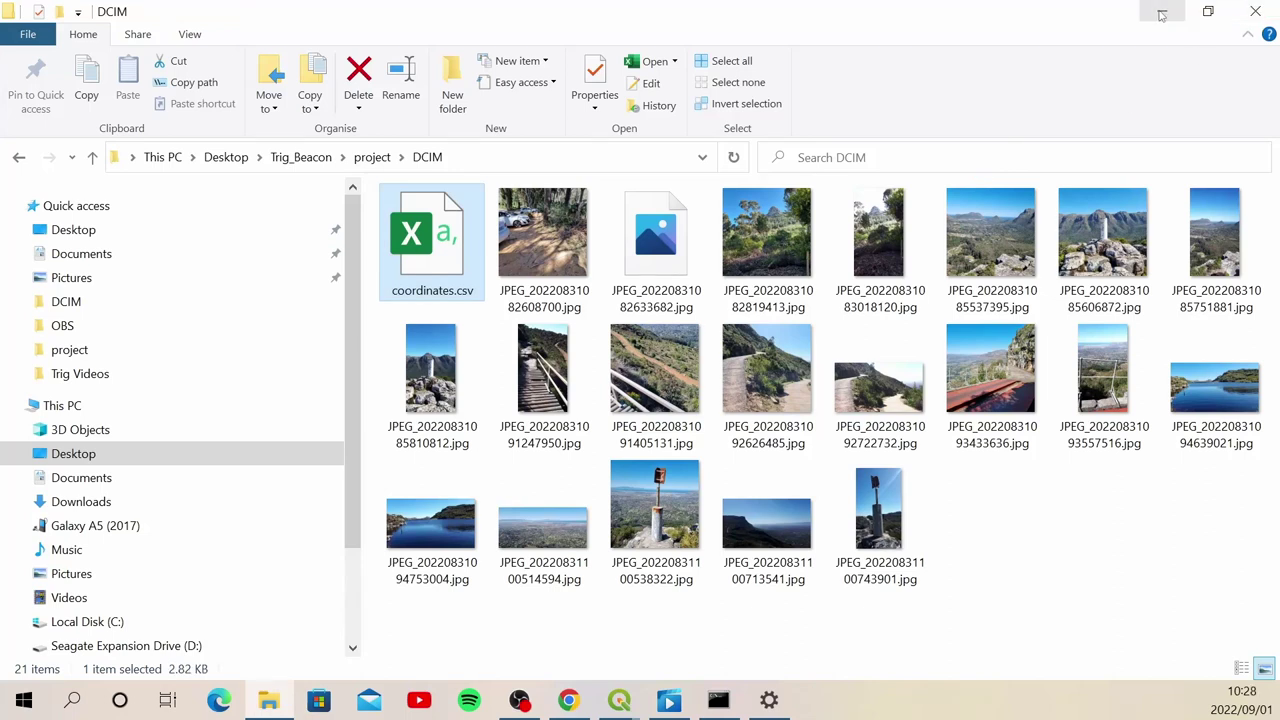
# Step: Minimise File Explorer and close the Command Prompt, and set the Windows display scaling to 125%
pyautogui.click(1164, 17)
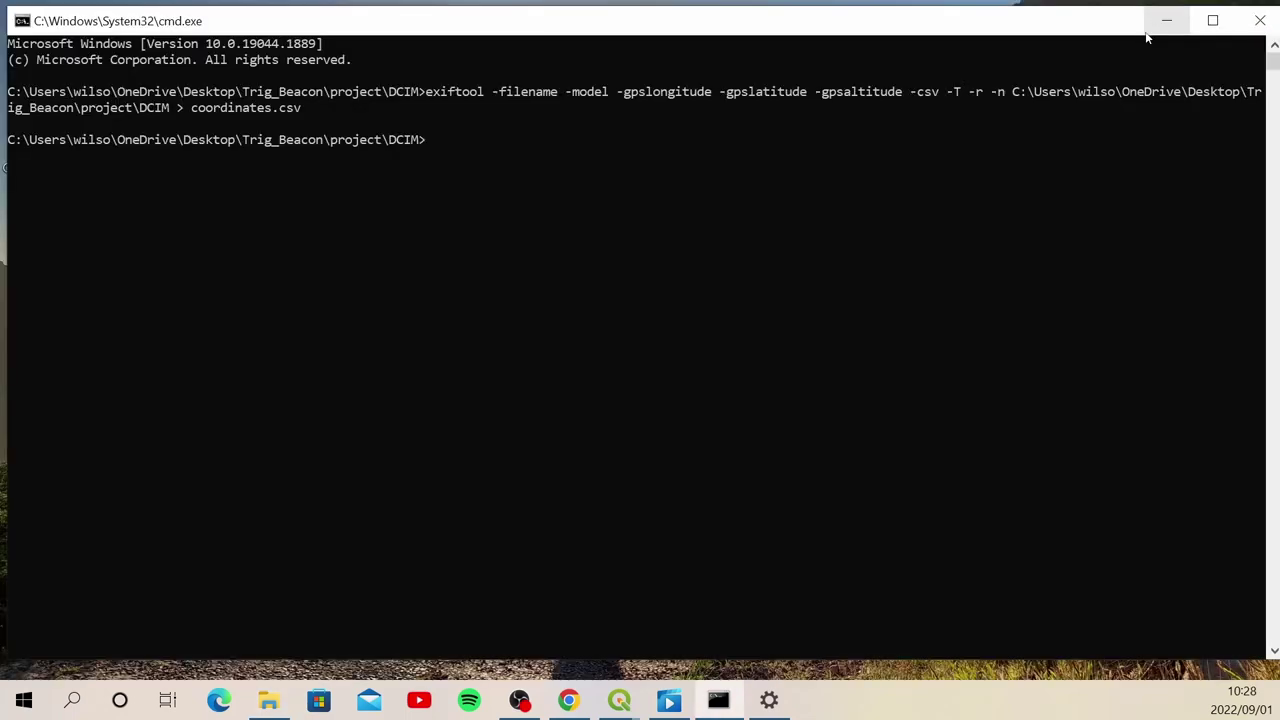
pyautogui.click(1260, 20)
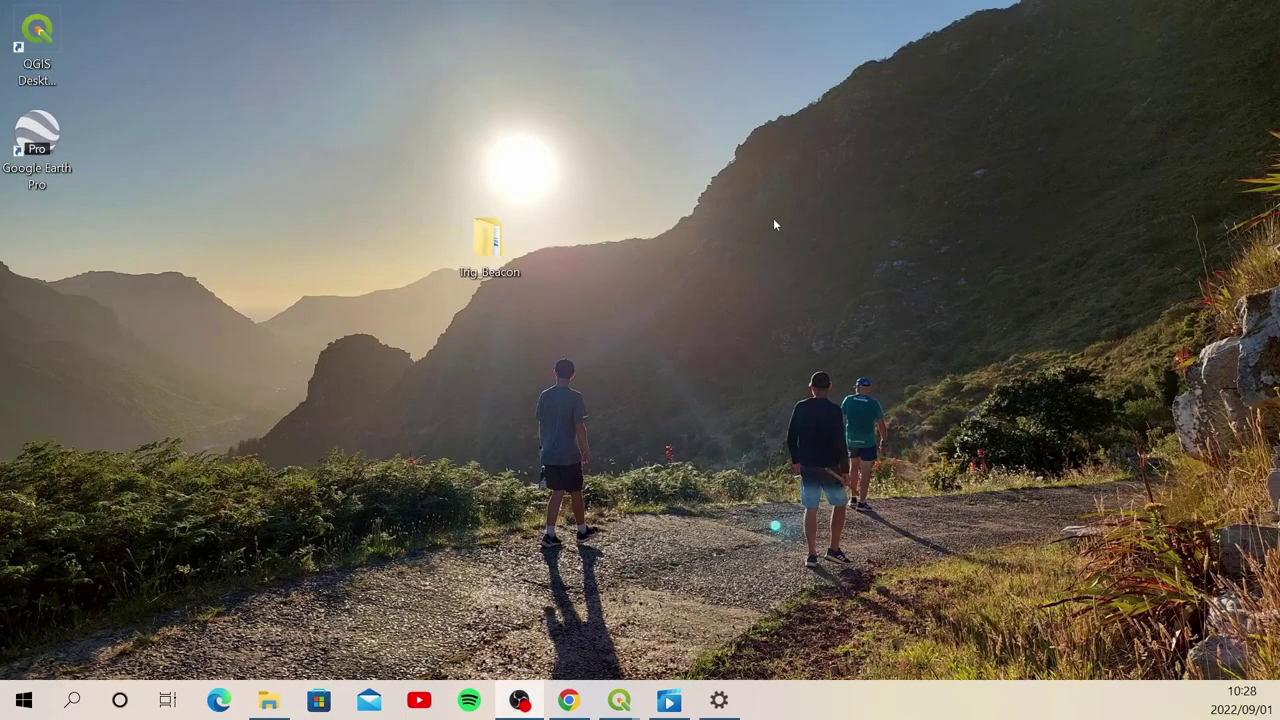
pyautogui.rightClick(772, 214)
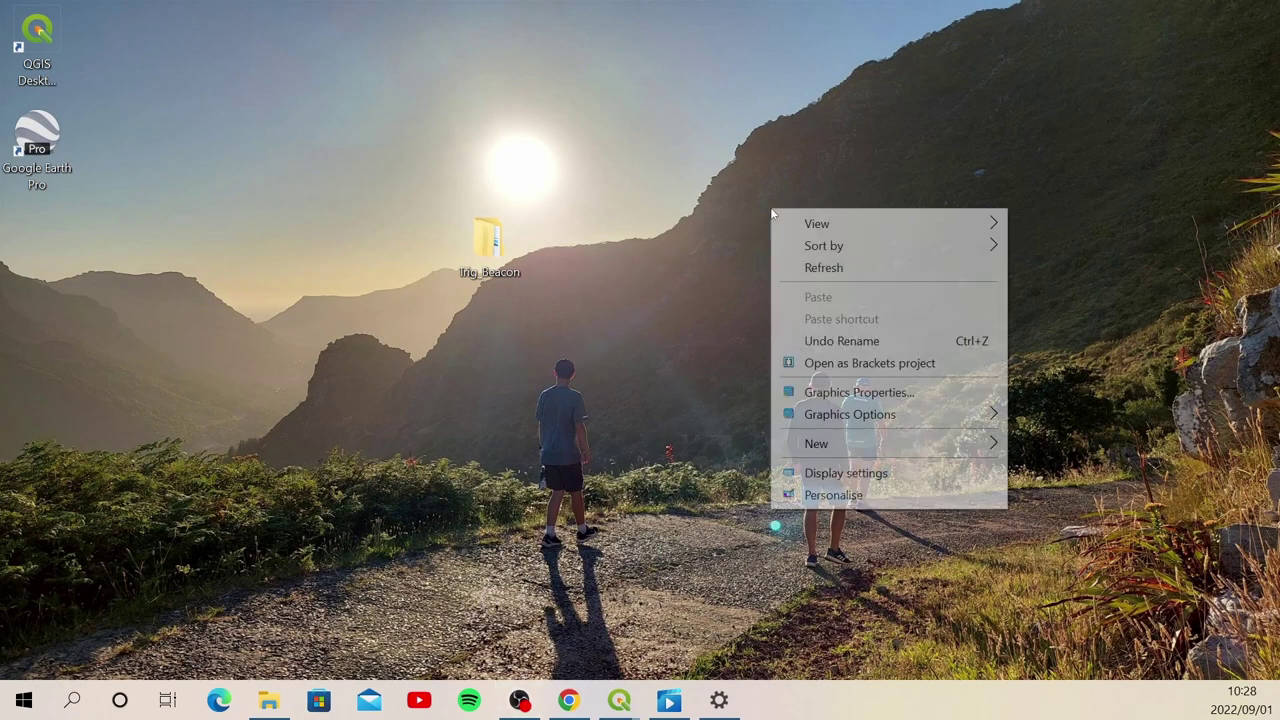
pyautogui.click(903, 472)
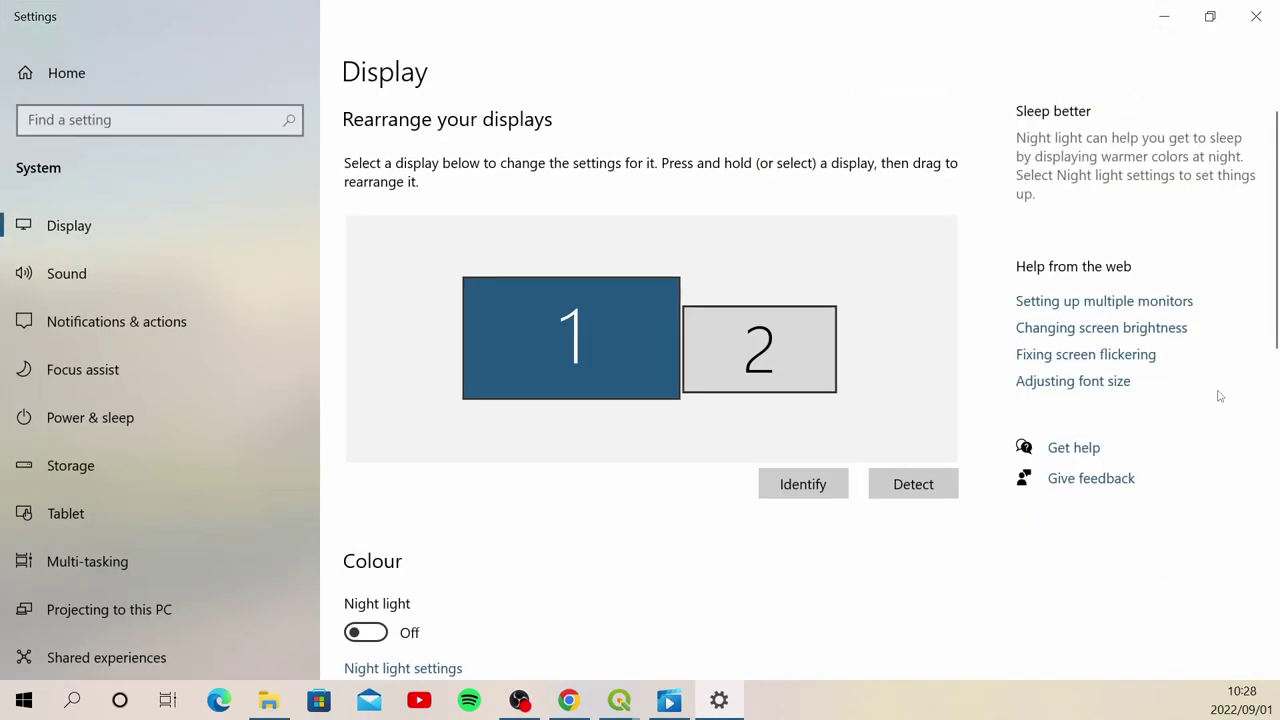
pyautogui.moveTo(1274, 297); pyautogui.dragTo(1263, 431)
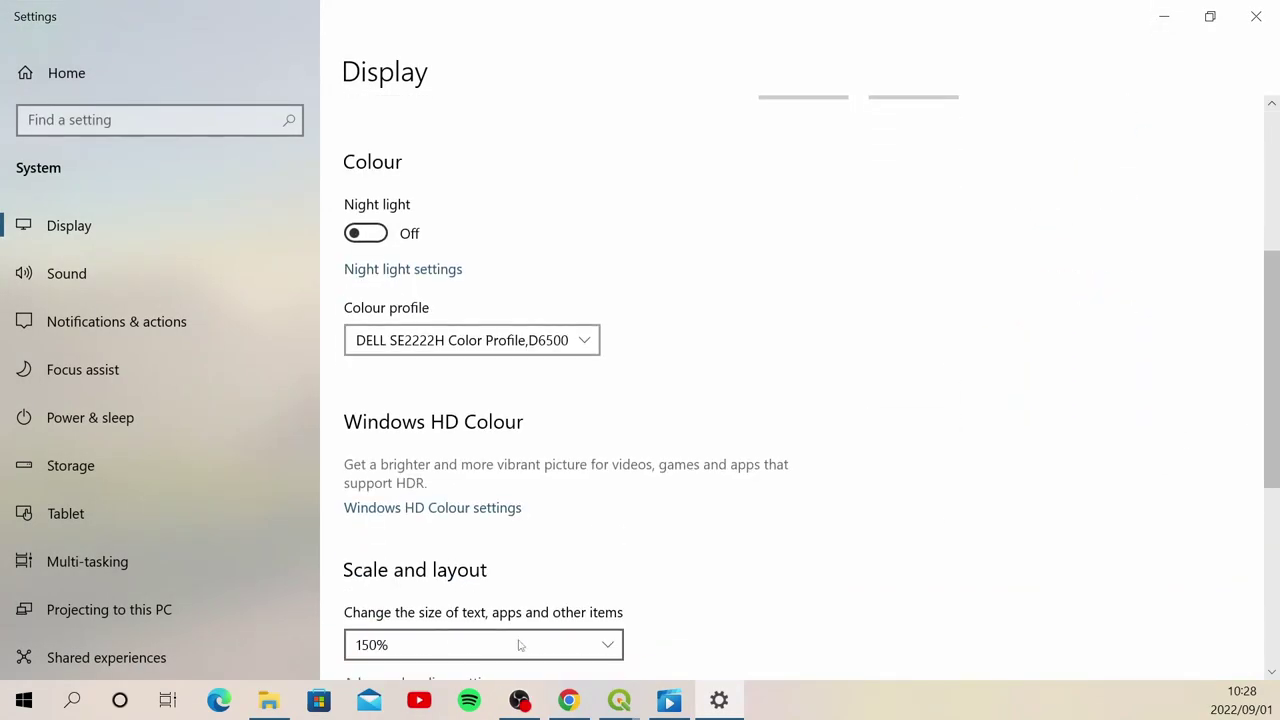
pyautogui.click(565, 646)
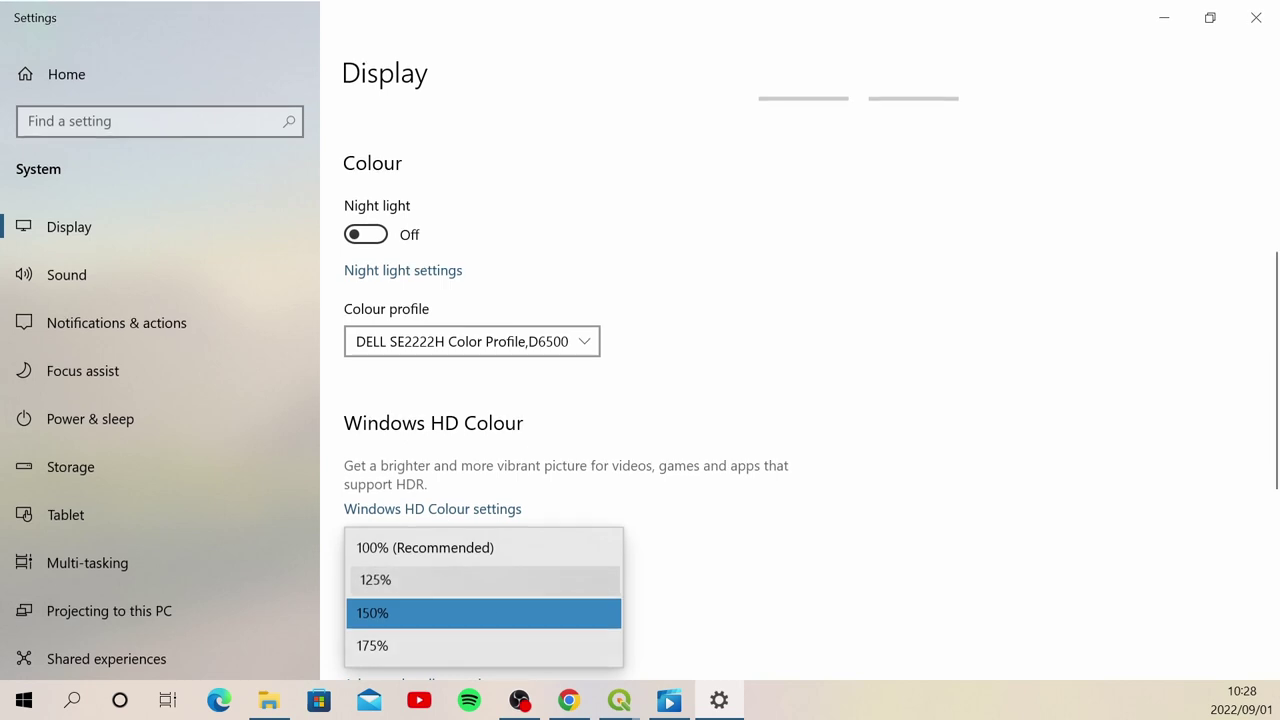
pyautogui.click(480, 580)
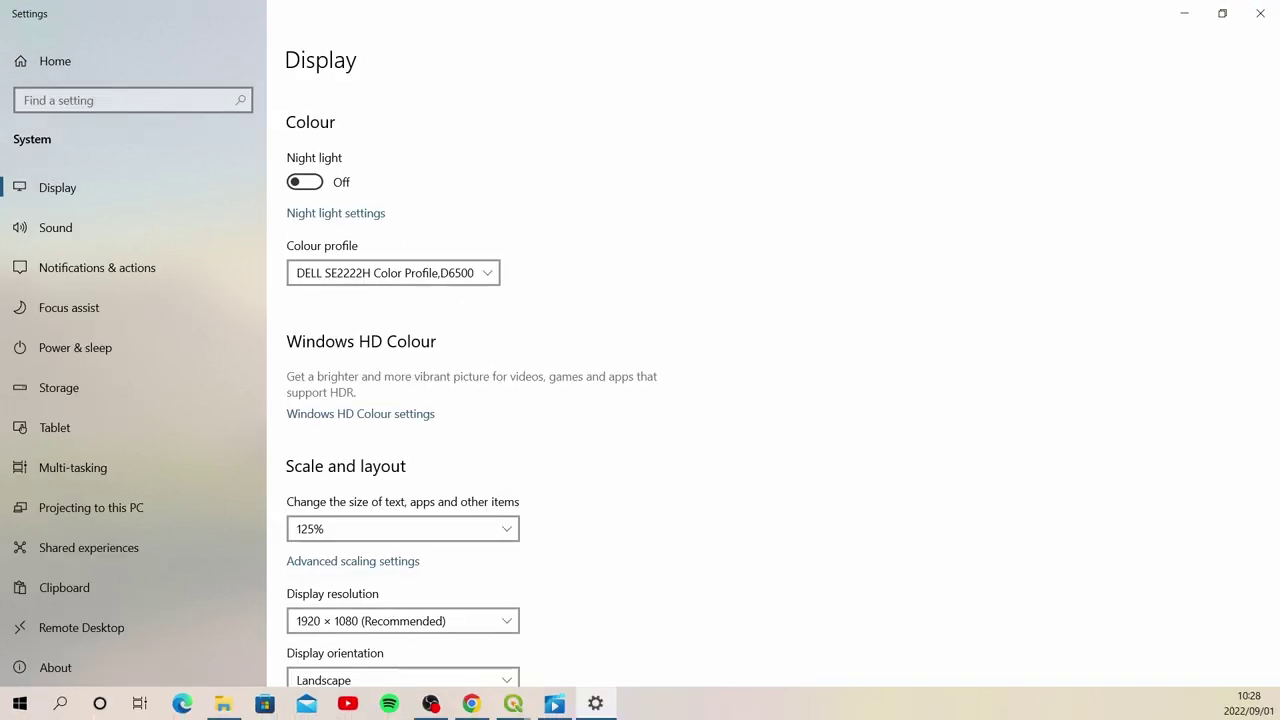
pyautogui.click(1261, 14)
# Step: Switch to the trigbeacon project in QGIS, closing the trig_beacon feature table, and hide the trig_beacon and original_tb layers
pyautogui.moveTo(513, 704)
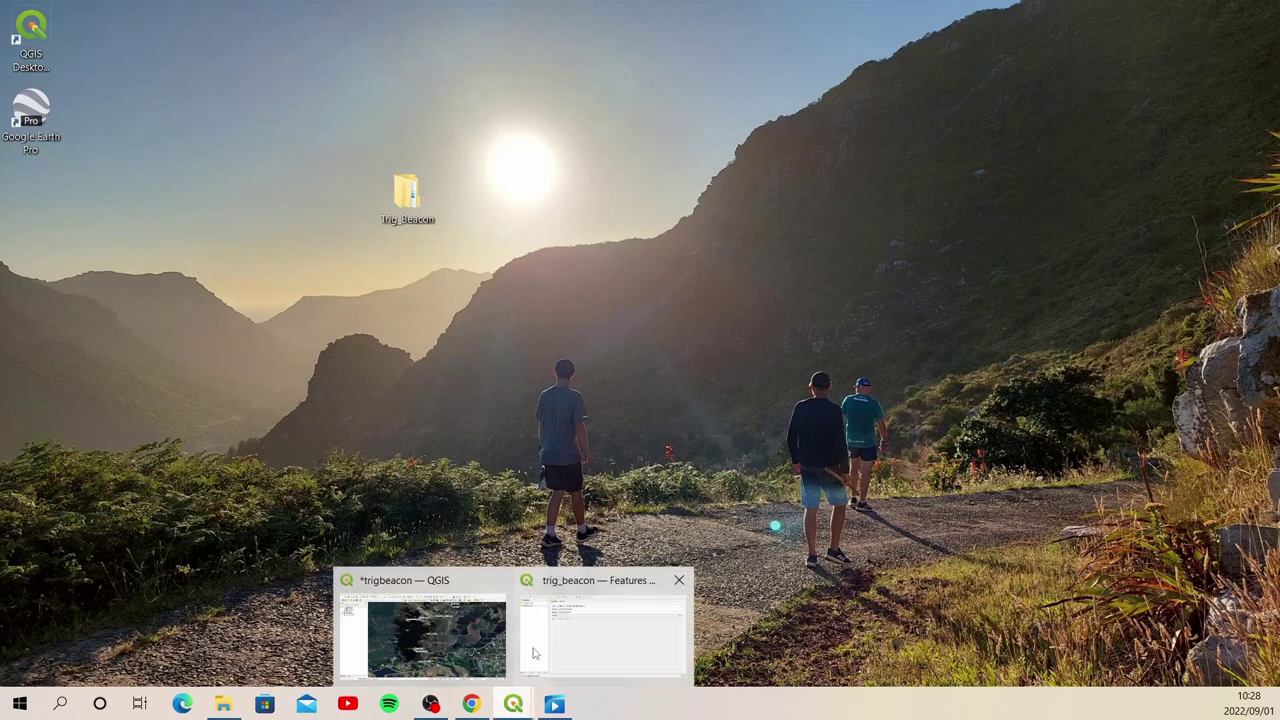
pyautogui.click(458, 646)
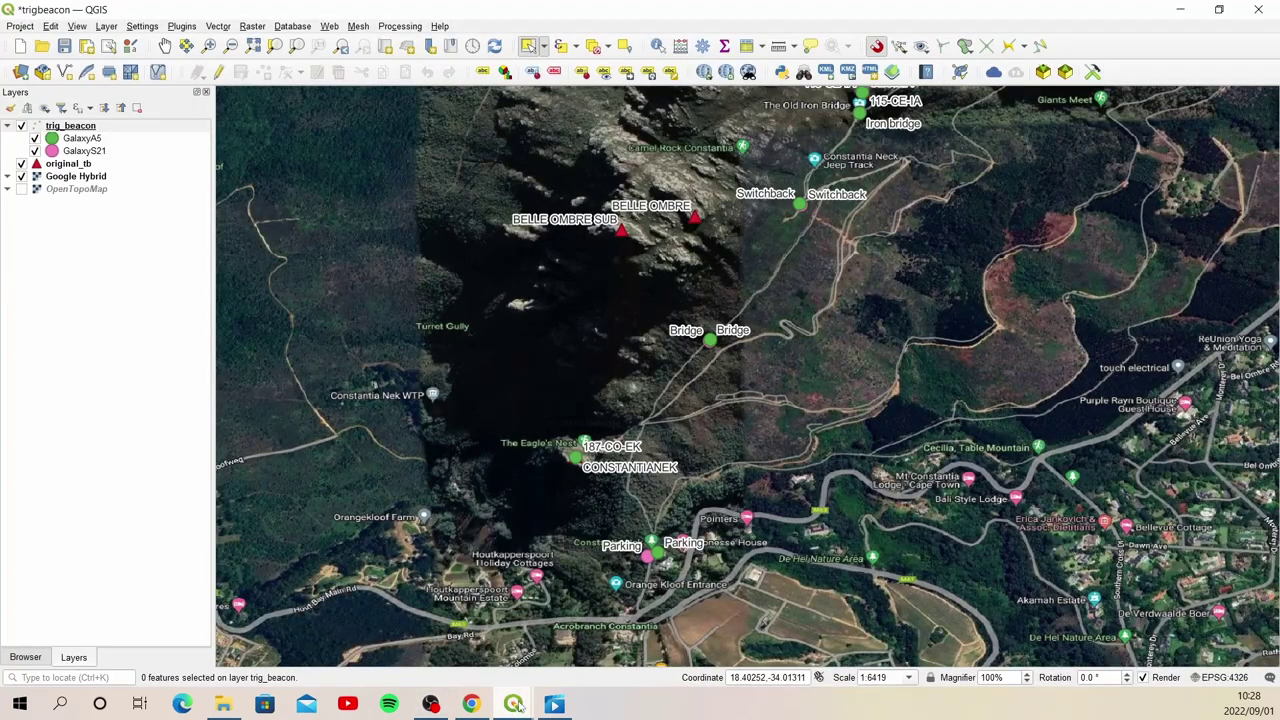
pyautogui.click(679, 580)
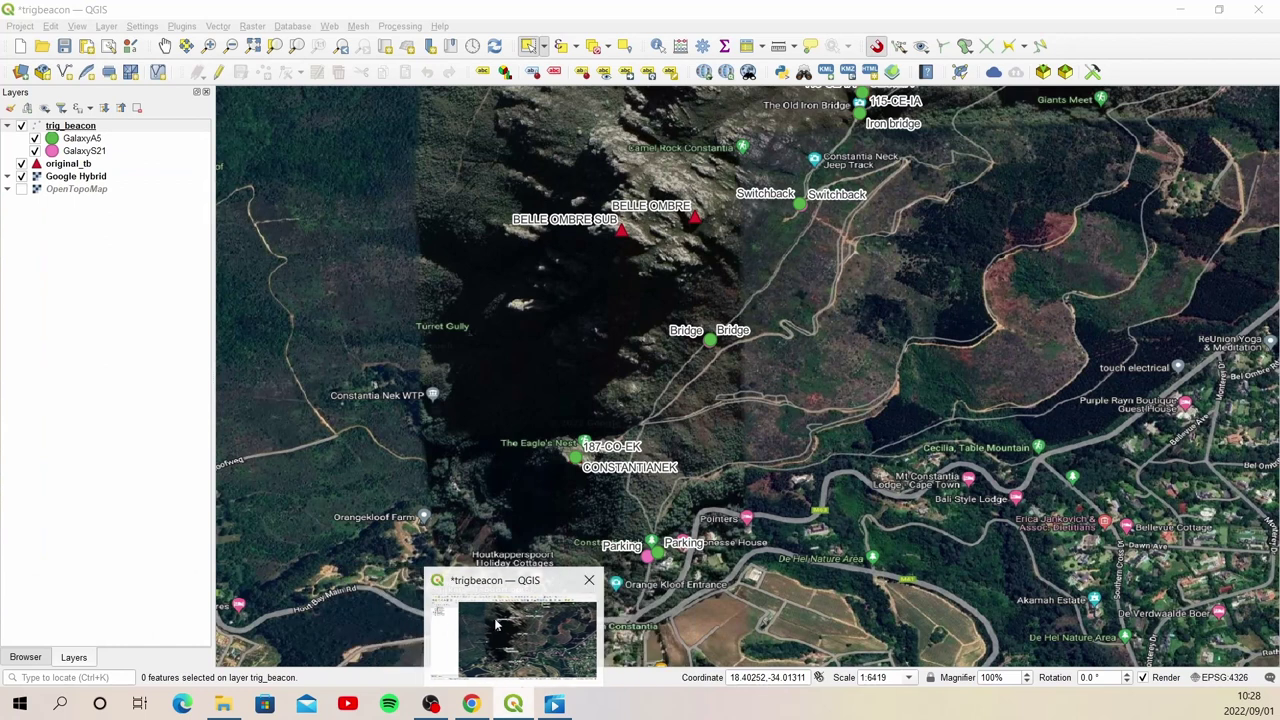
pyautogui.click(527, 583)
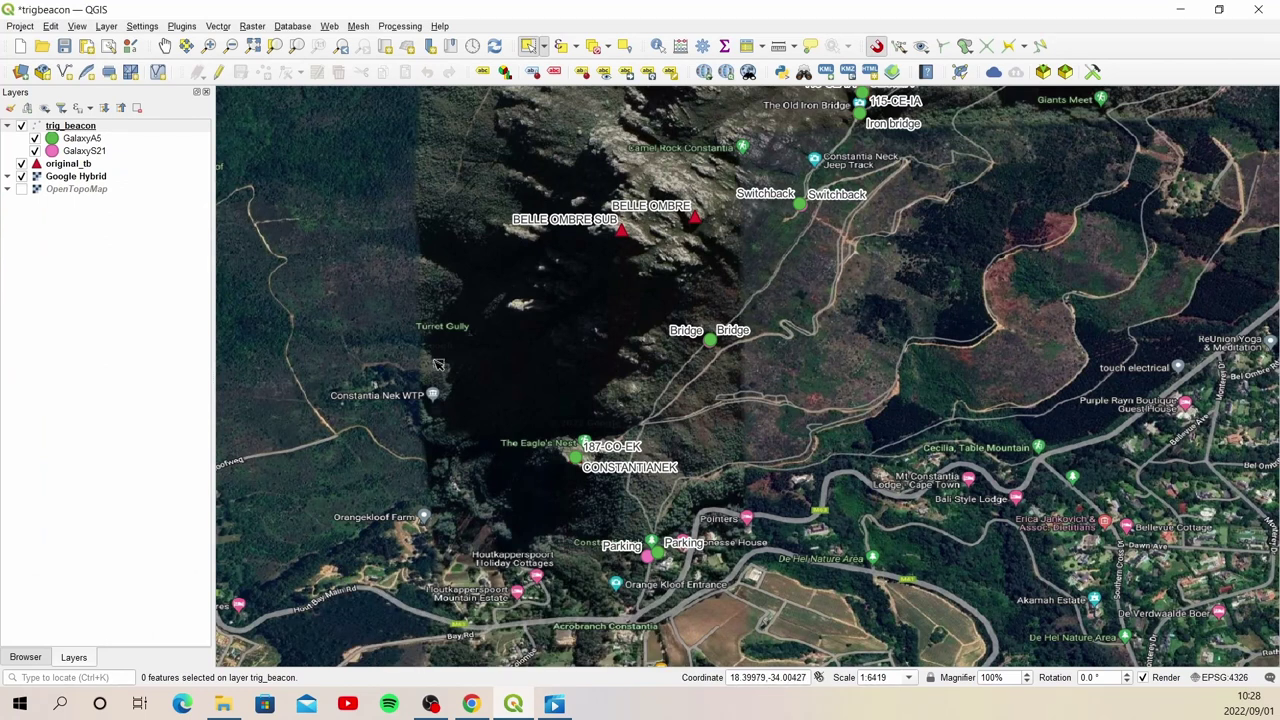
pyautogui.click(22, 126)
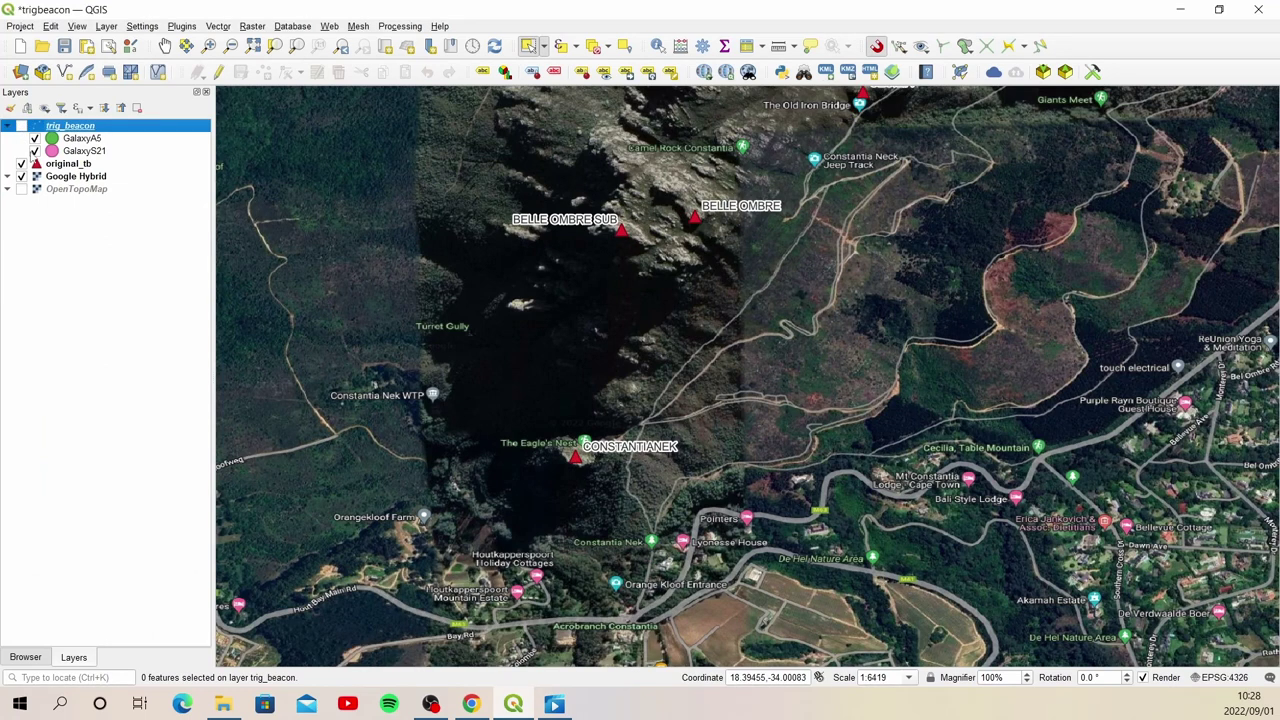
pyautogui.click(22, 163)
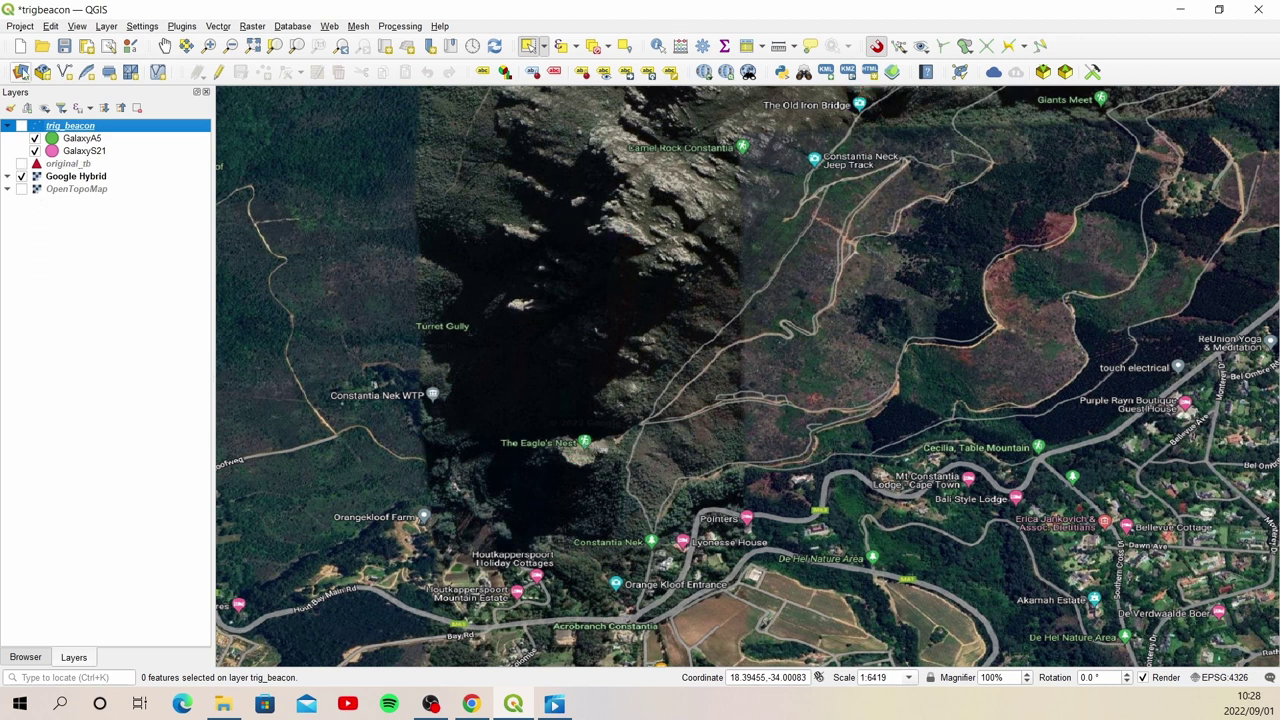
# Step: Add coordinates.csv from the project's DCIM folder as a delimited text point layer, using GPSLongitude as X, GPSLatitude as Y and EPSG:4326
pyautogui.click(20, 72)
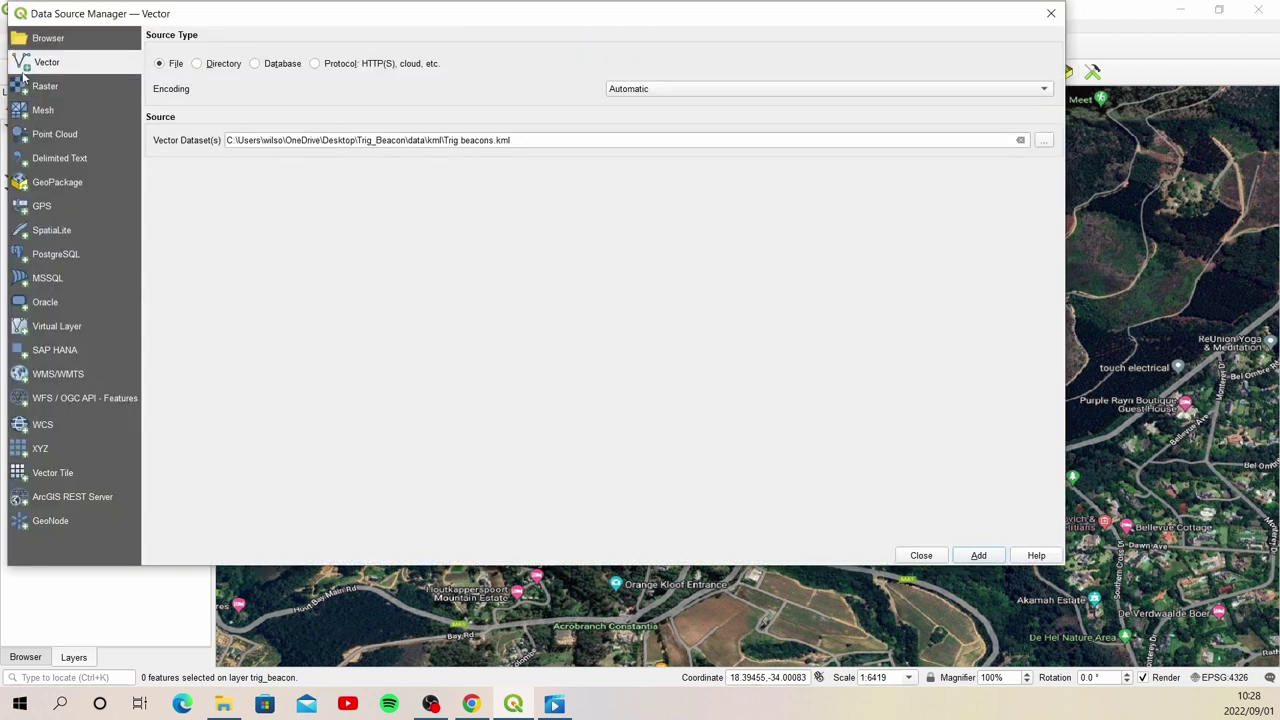
pyautogui.click(67, 160)
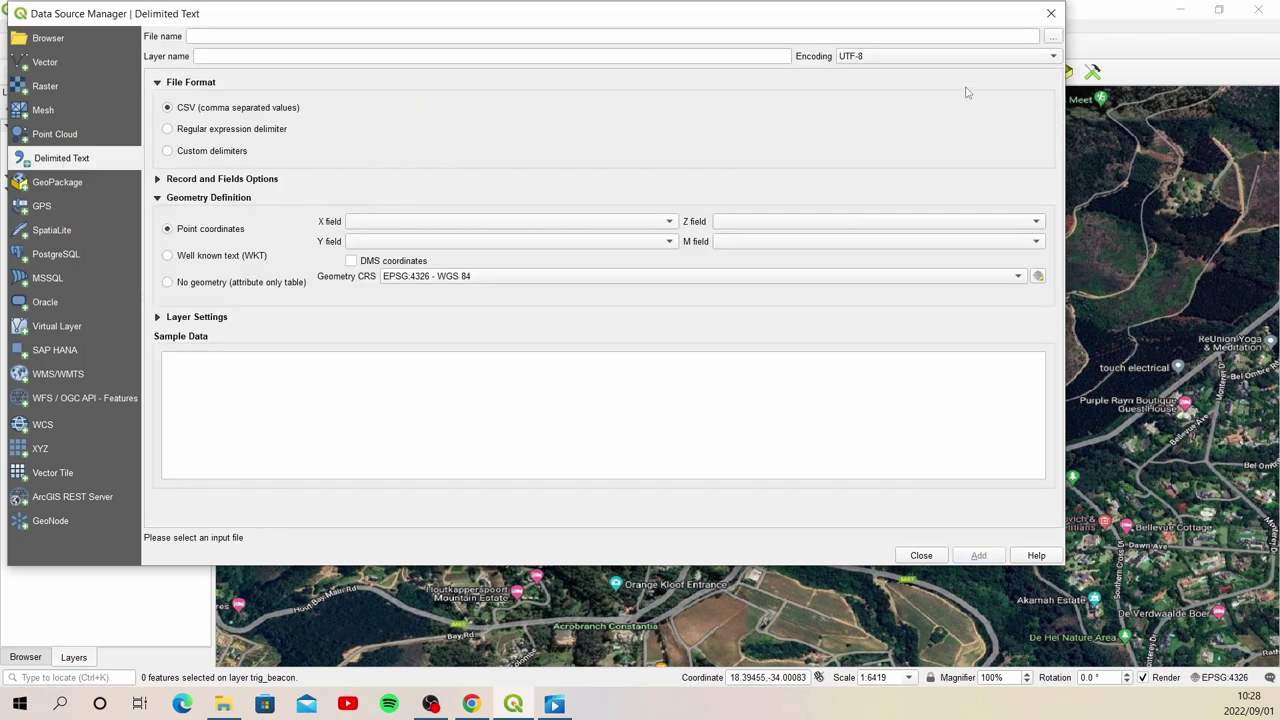
pyautogui.click(1056, 38)
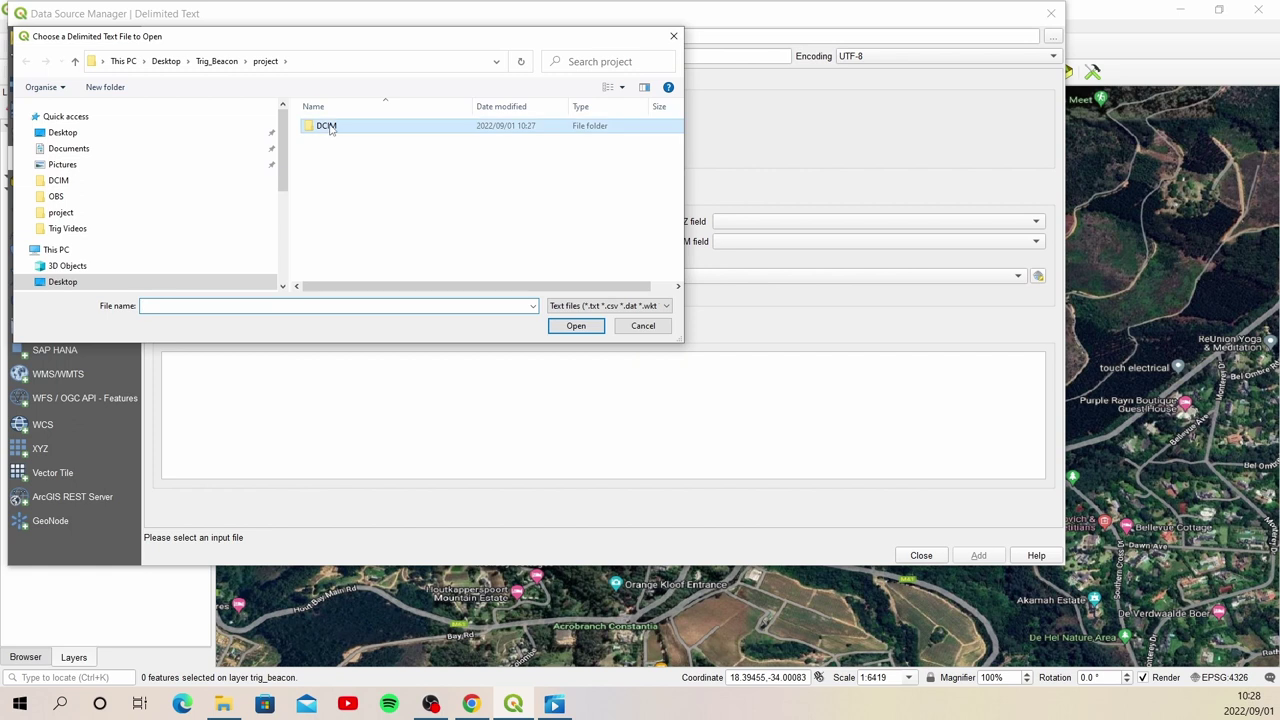
pyautogui.doubleClick(328, 127)
pyautogui.click(347, 148)
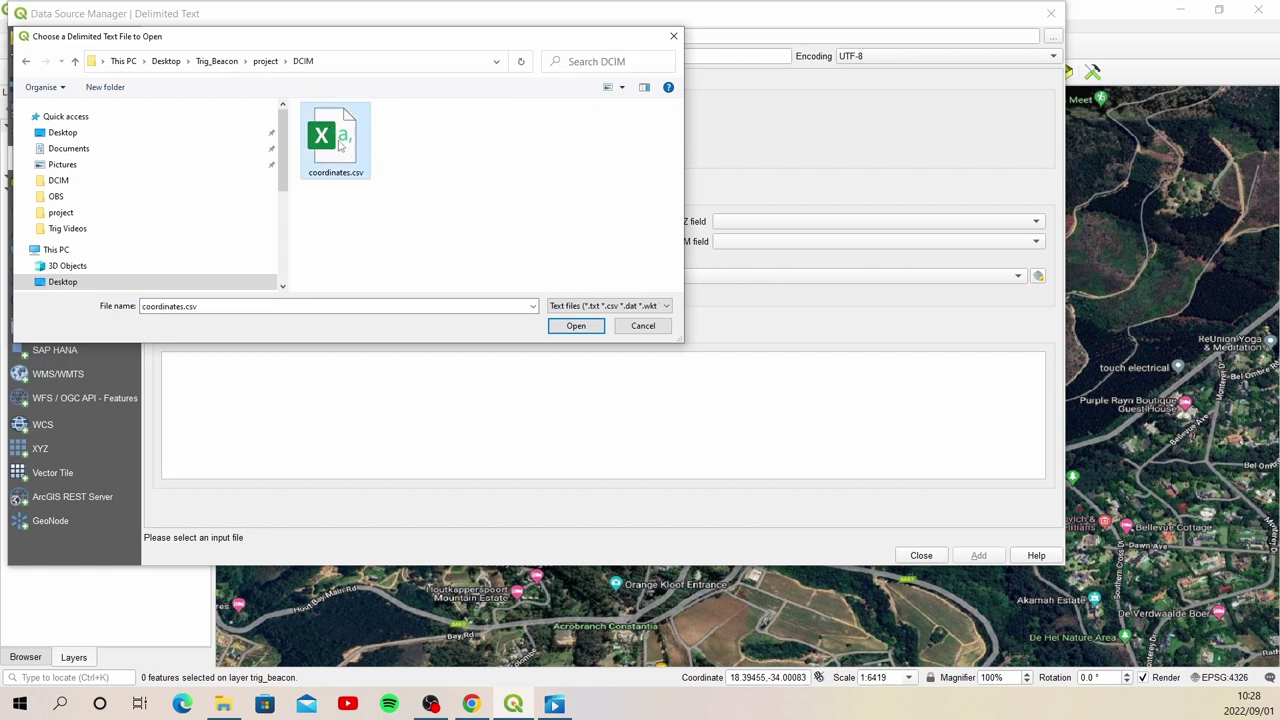
pyautogui.click(576, 326)
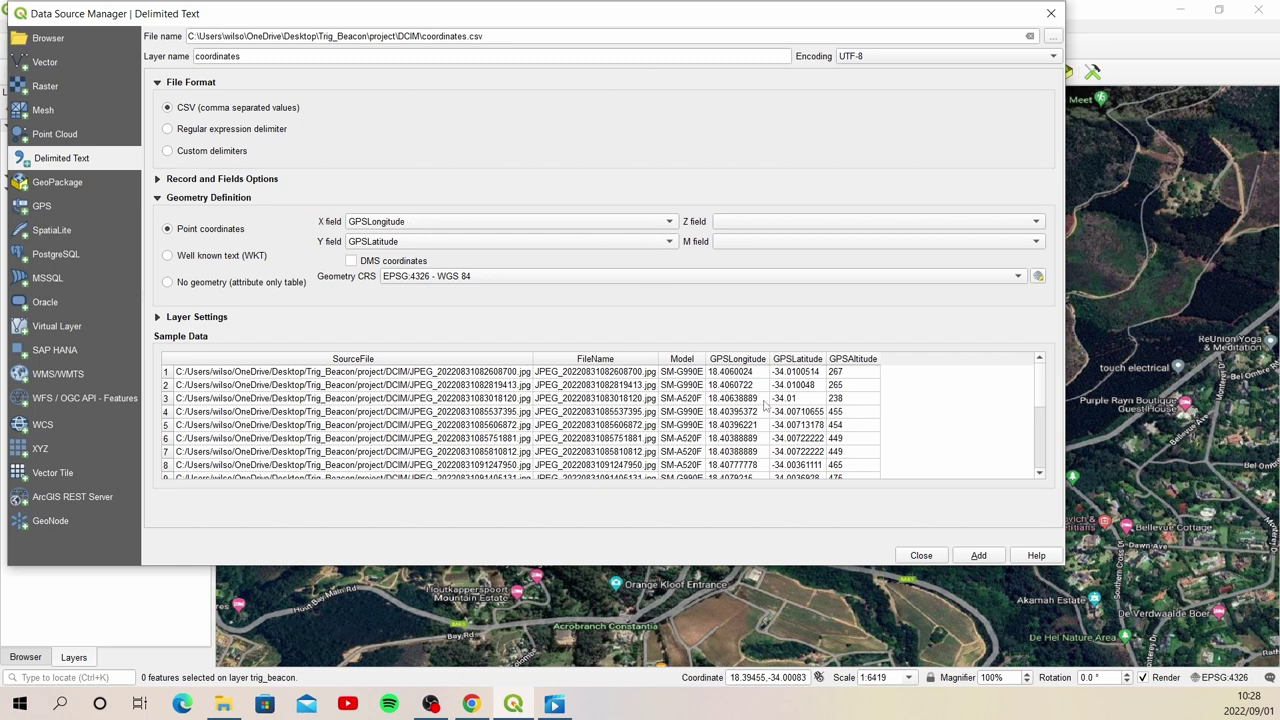
pyautogui.click(979, 556)
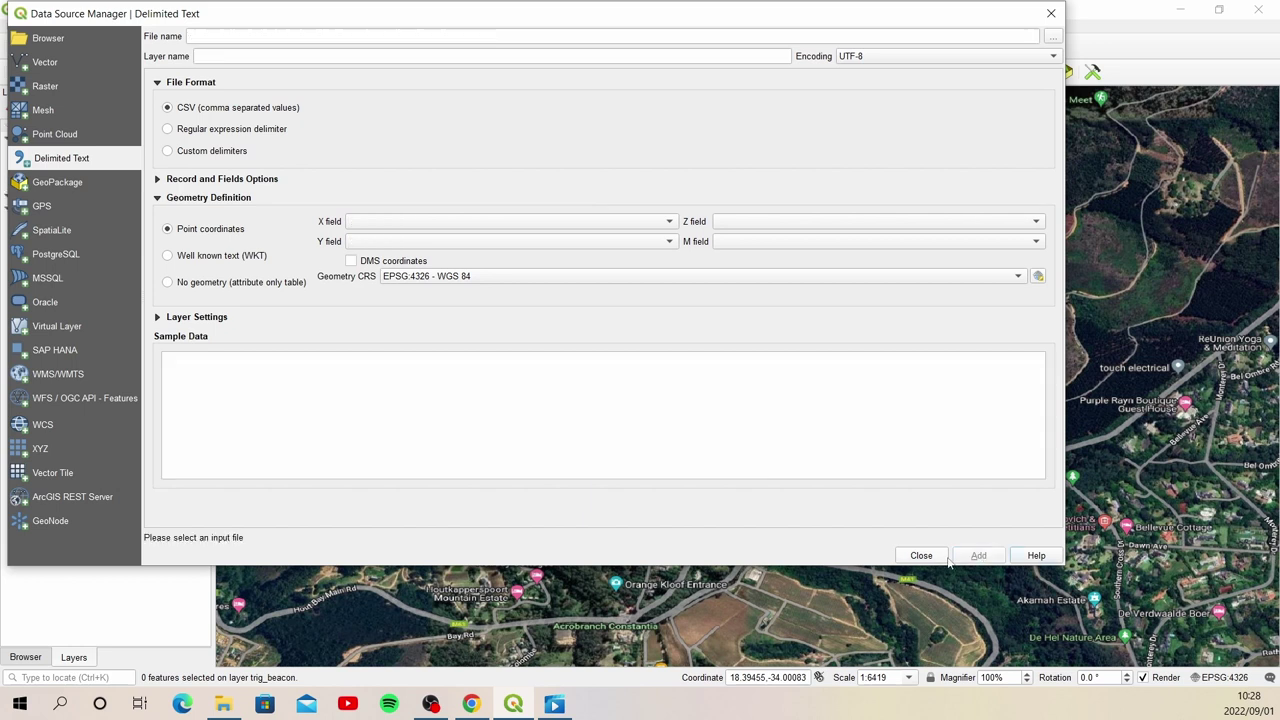
pyautogui.click(921, 556)
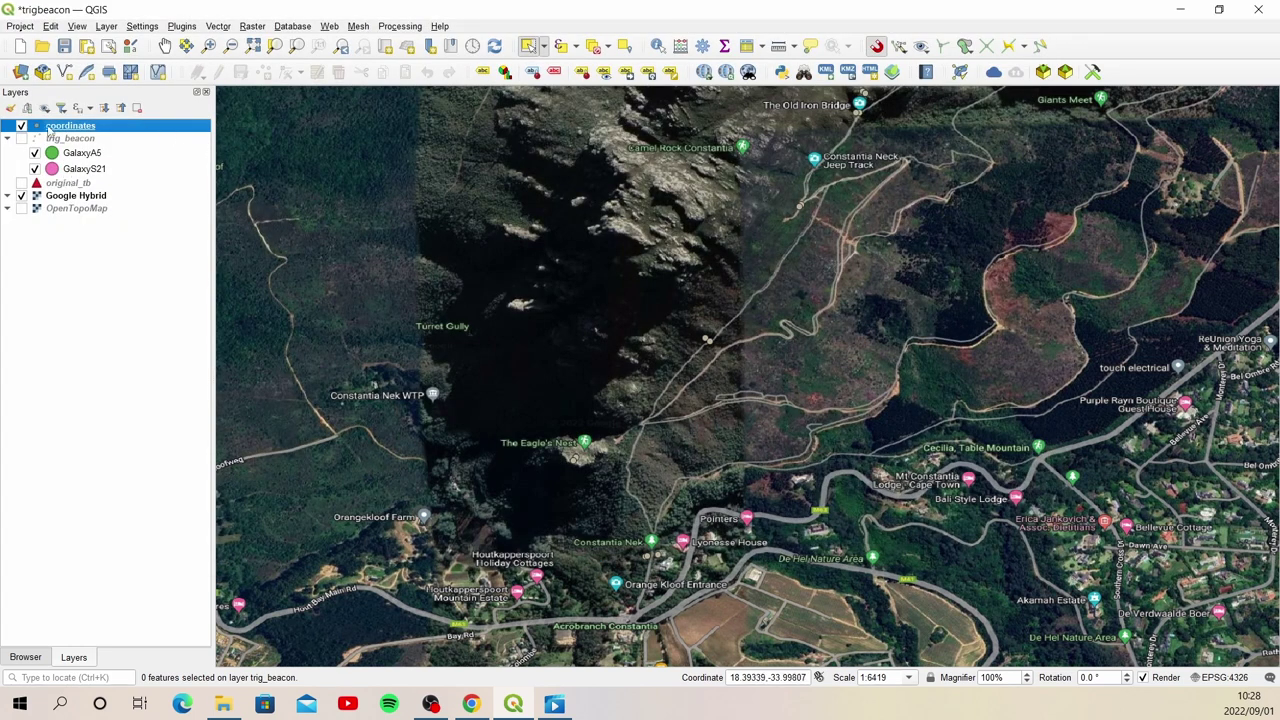
# Step: Style the coordinates layer with the diamond red symbol at a size of 6 millimetres
pyautogui.click(10, 107)
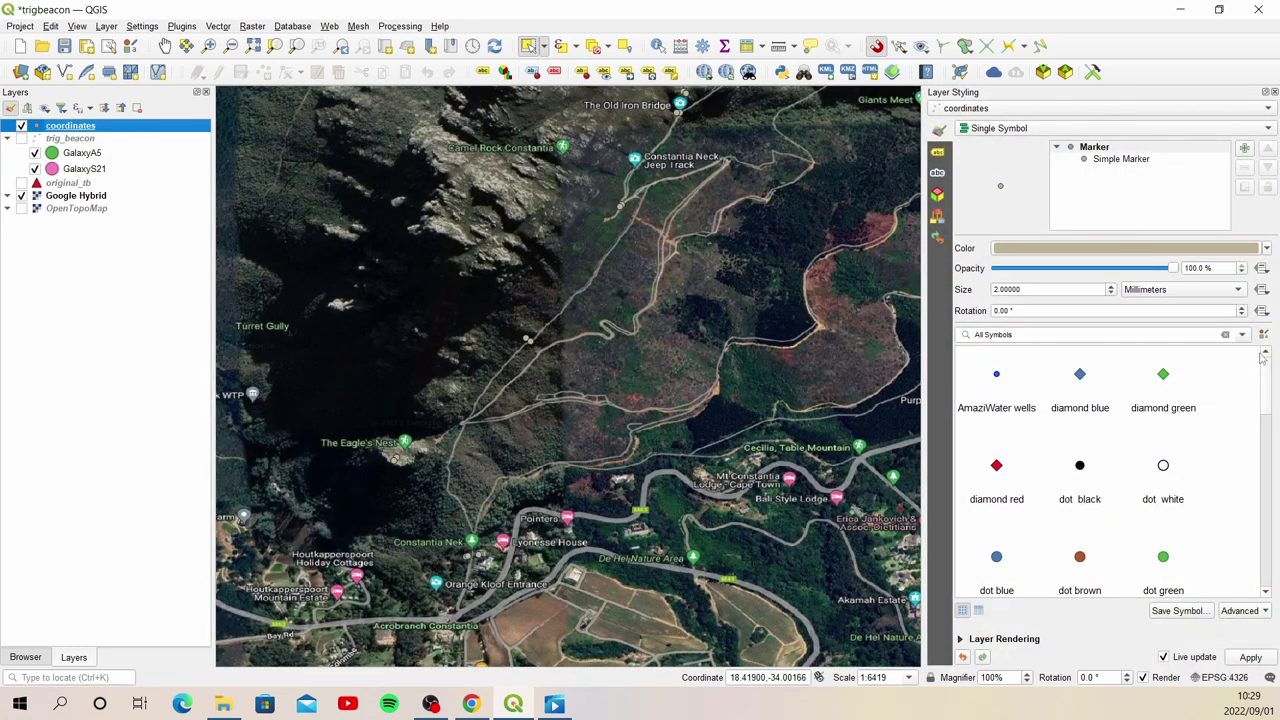
pyautogui.moveTo(1271, 376); pyautogui.dragTo(1273, 398)
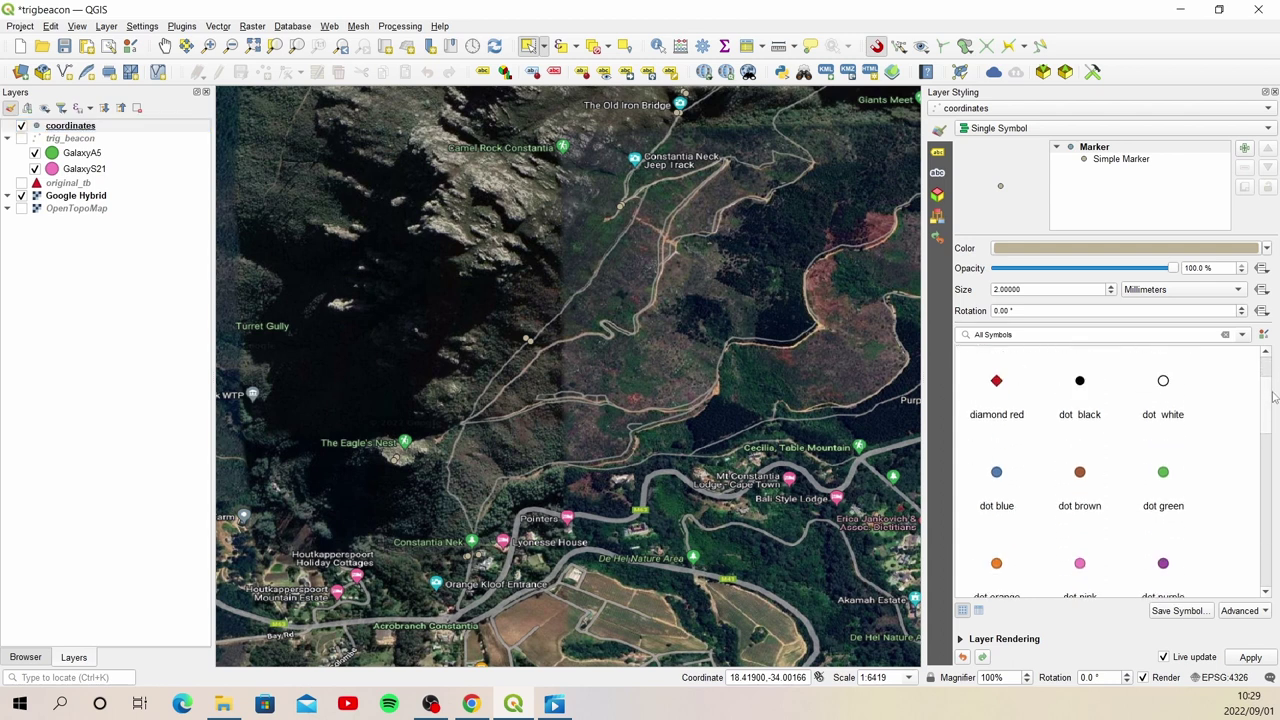
pyautogui.click(997, 389)
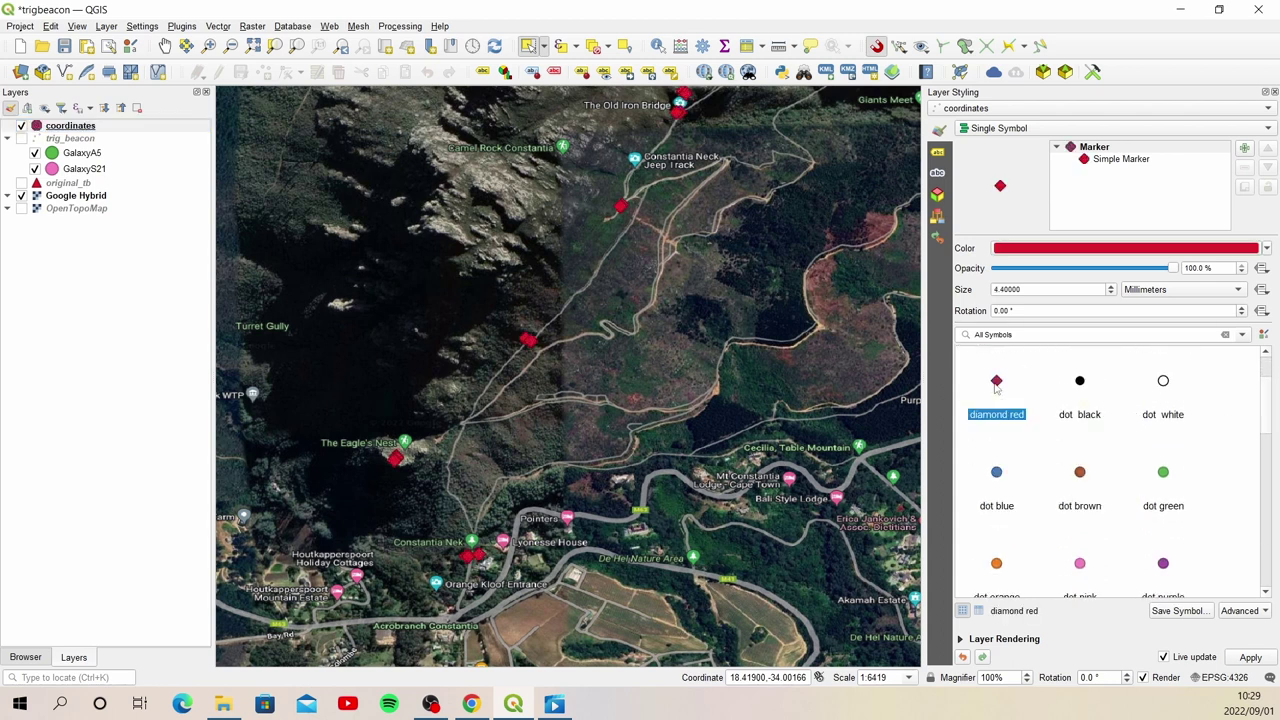
pyautogui.moveTo(1041, 289); pyautogui.dragTo(913, 290)
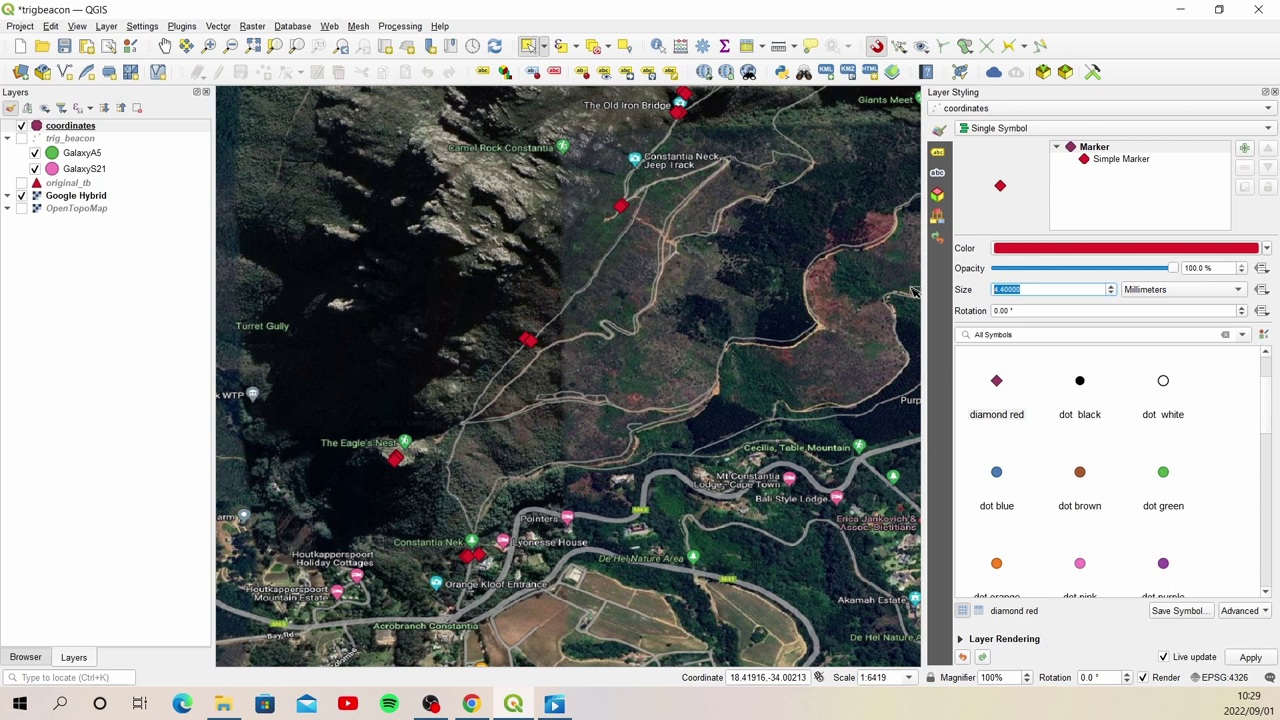
pyautogui.write('6')
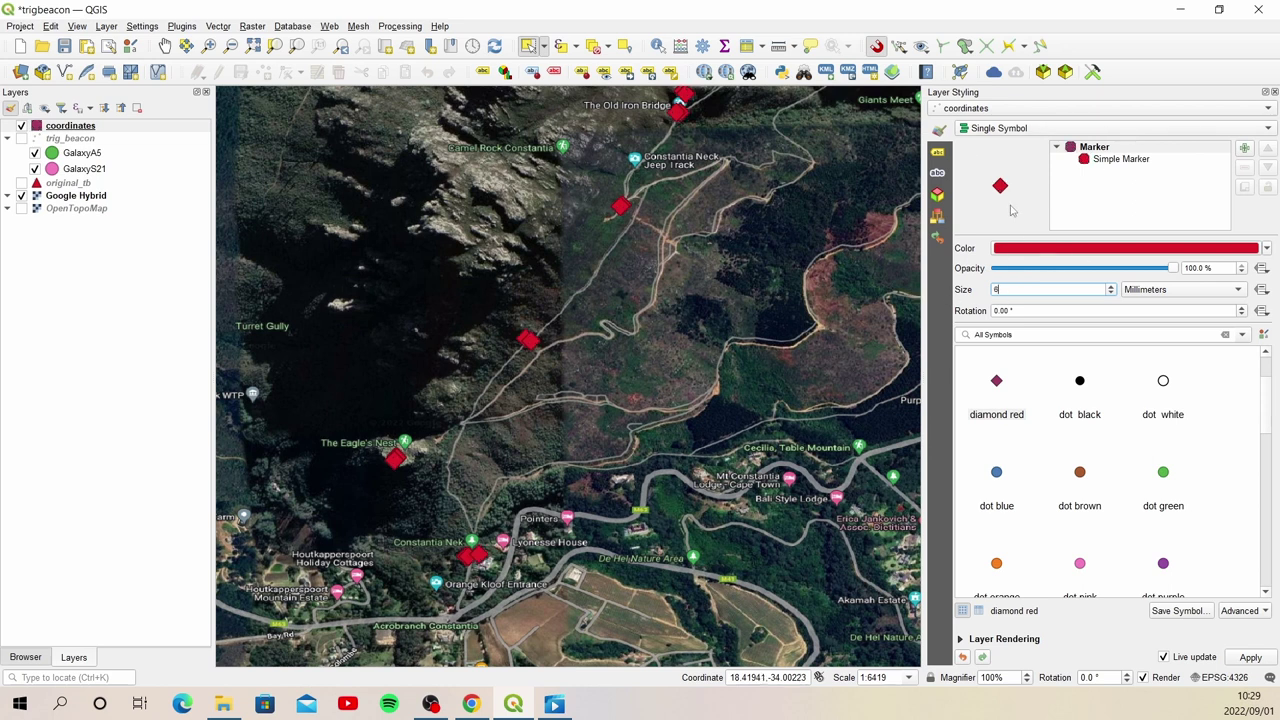
# Step: Categorize the coordinates layer by the Model field, classify it and delete the category for all other values
pyautogui.click(1257, 128)
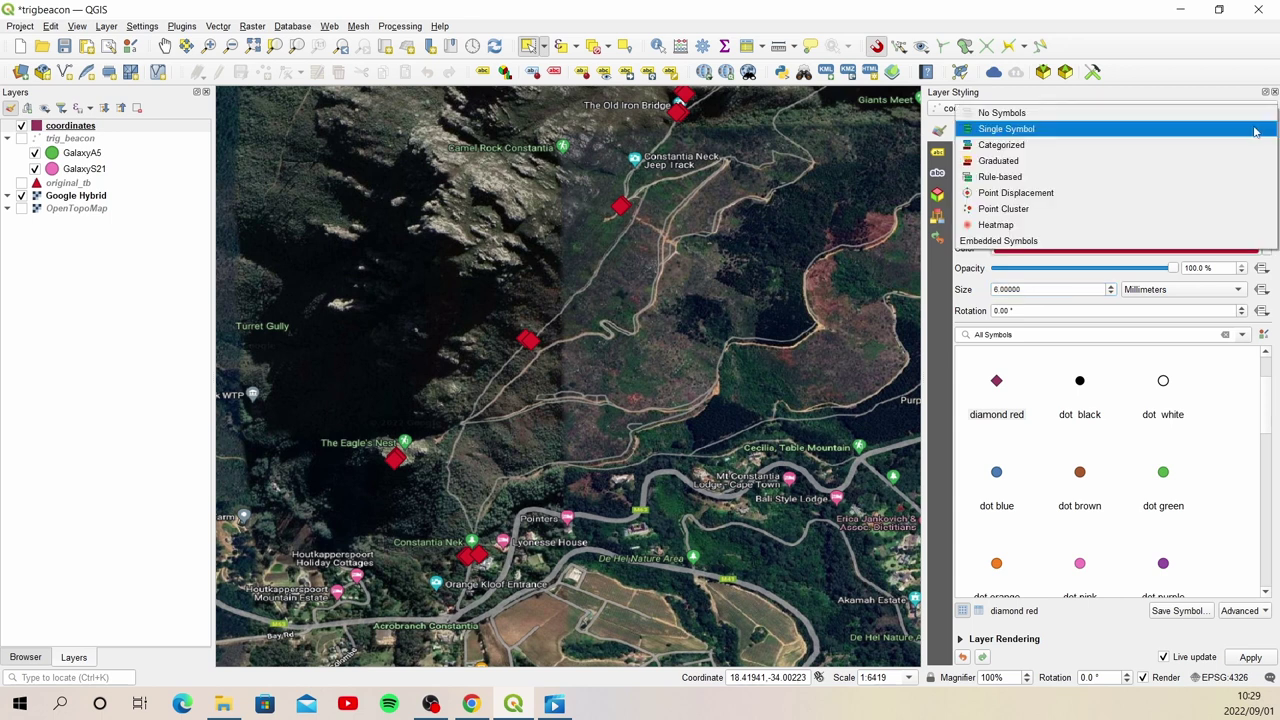
pyautogui.click(1043, 146)
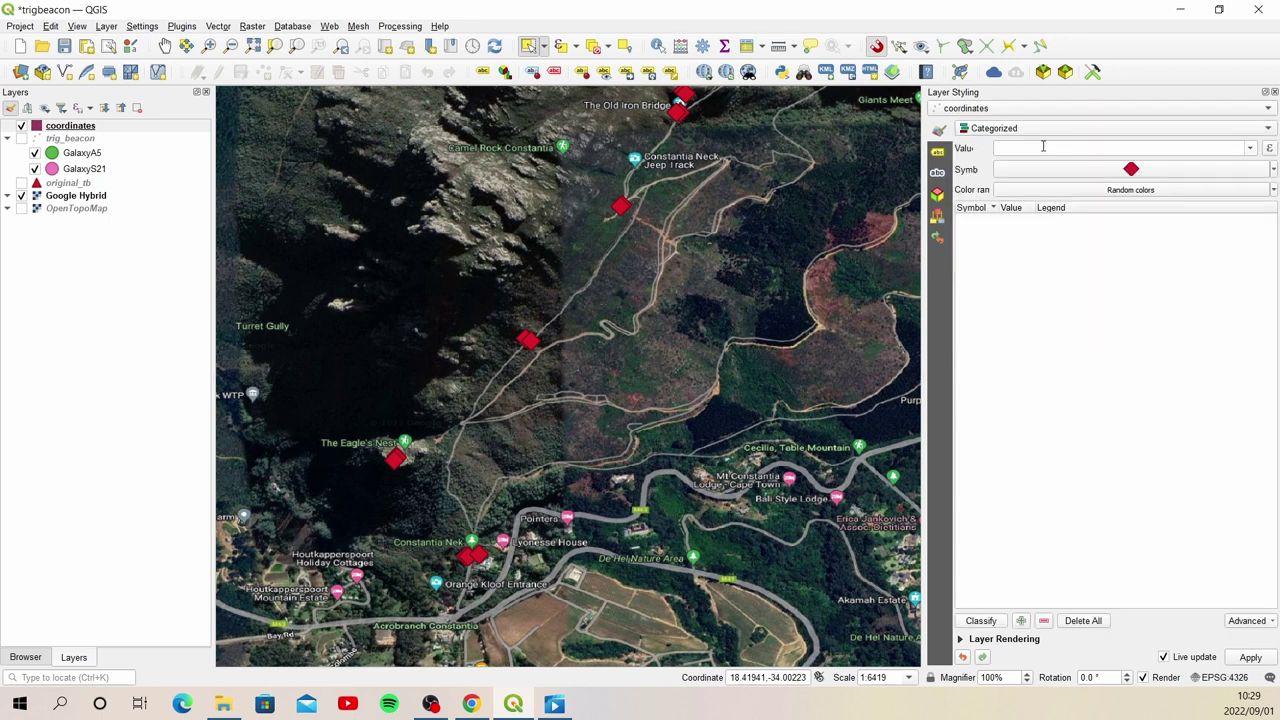
pyautogui.click(1249, 148)
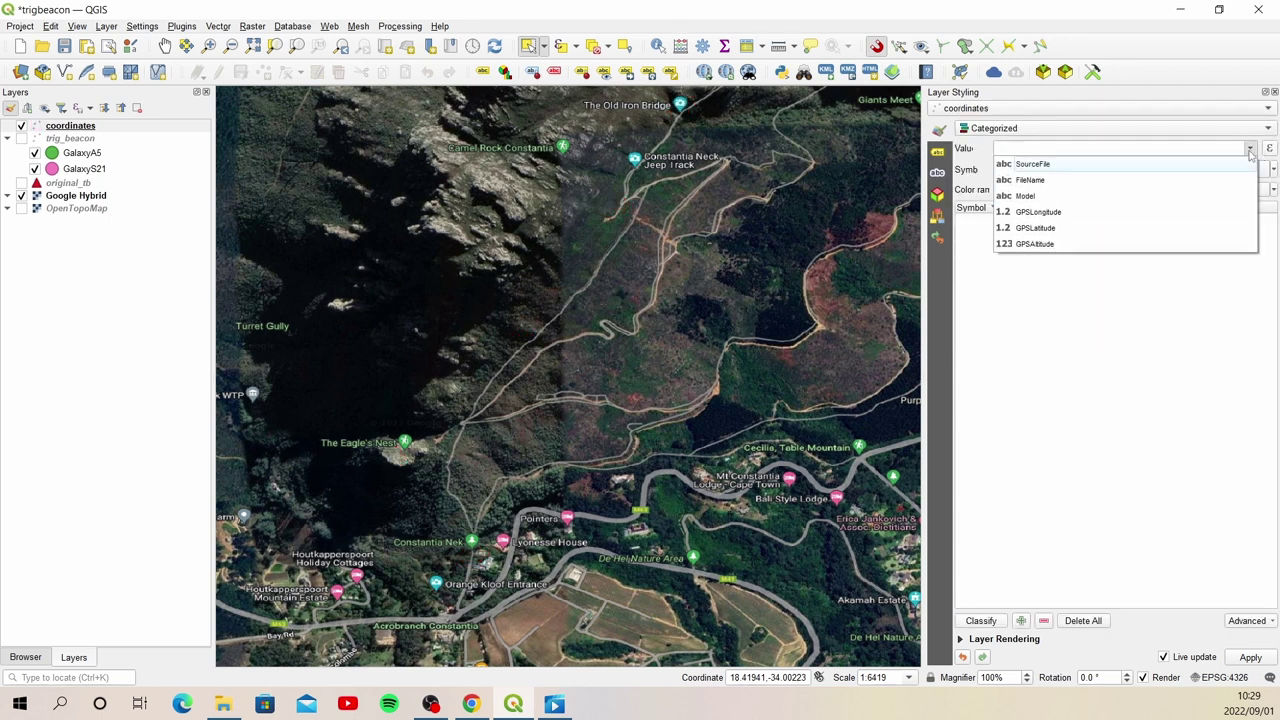
pyautogui.click(1055, 198)
pyautogui.click(980, 620)
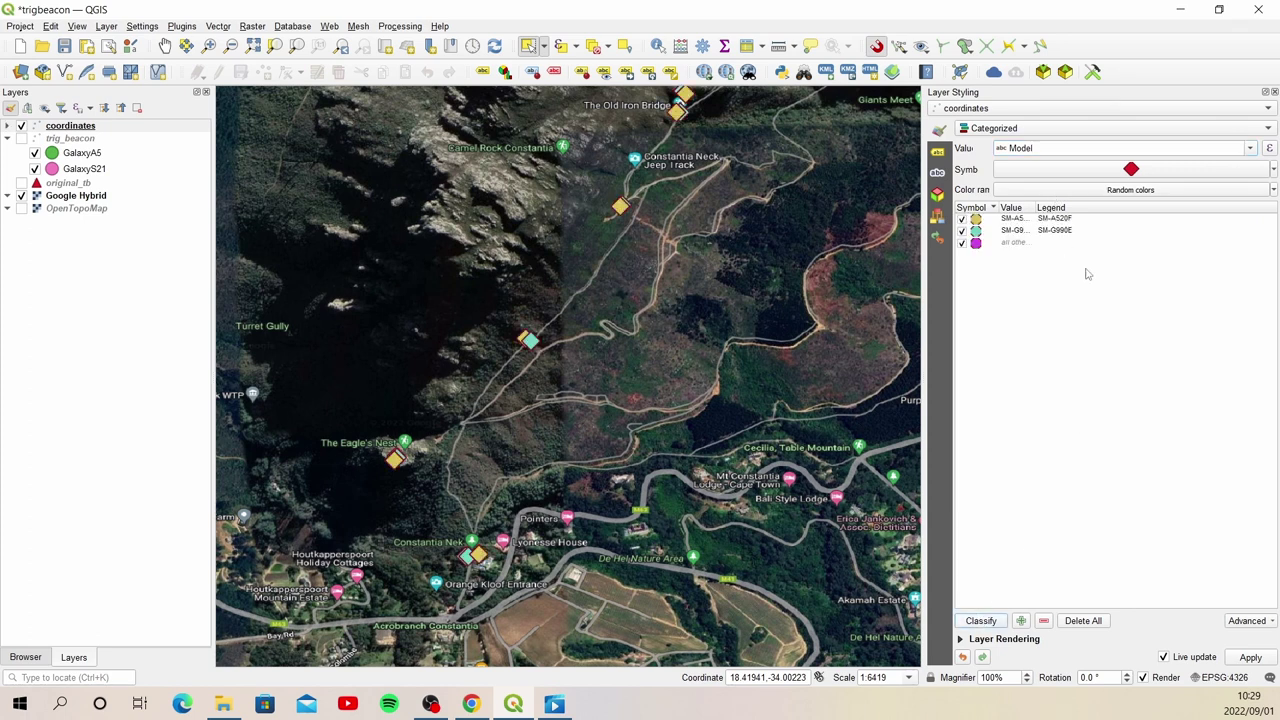
pyautogui.click(1005, 245)
pyautogui.click(1043, 620)
# Step: Apply the diamond red symbol to the SM-A520F category of the coordinates layer
pyautogui.doubleClick(981, 224)
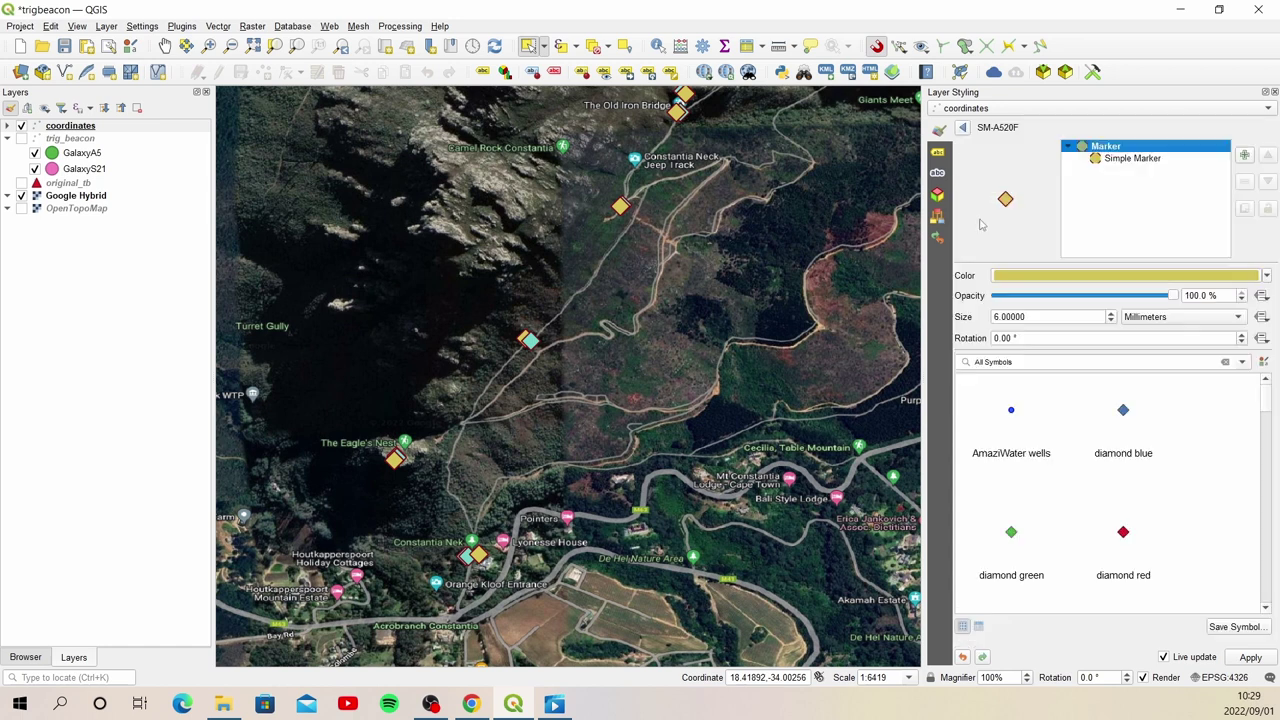
pyautogui.click(1122, 535)
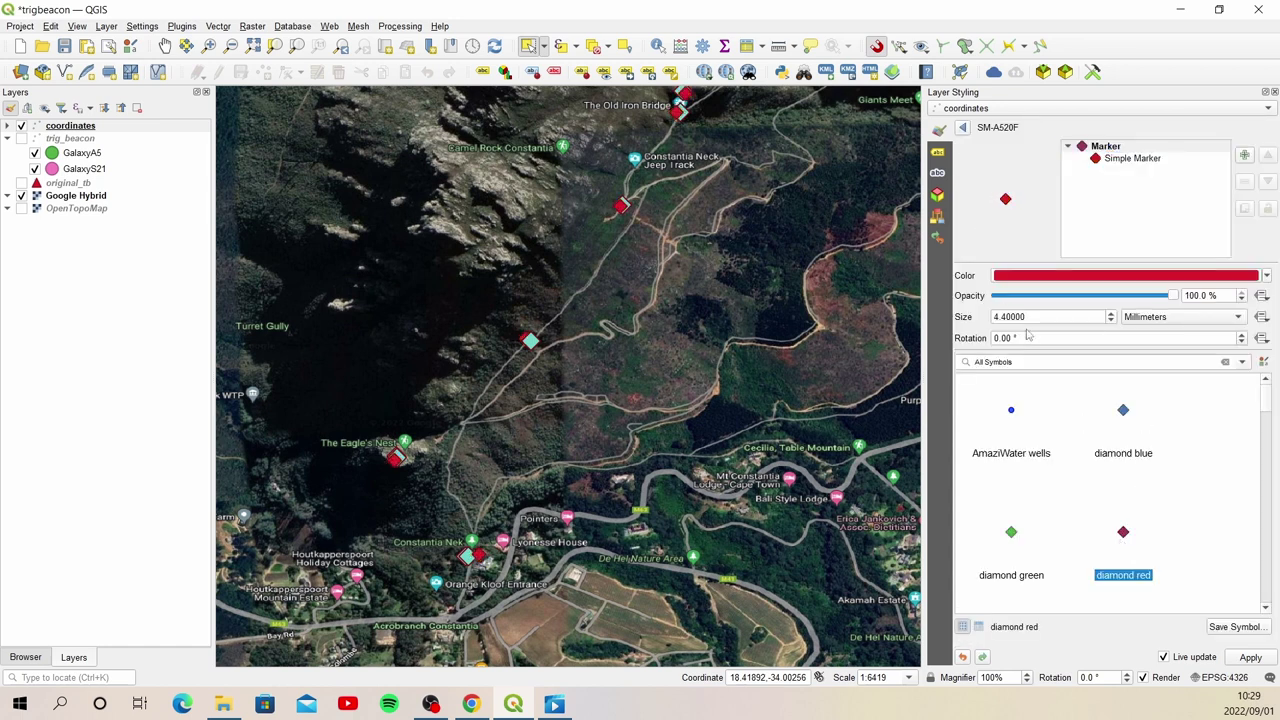